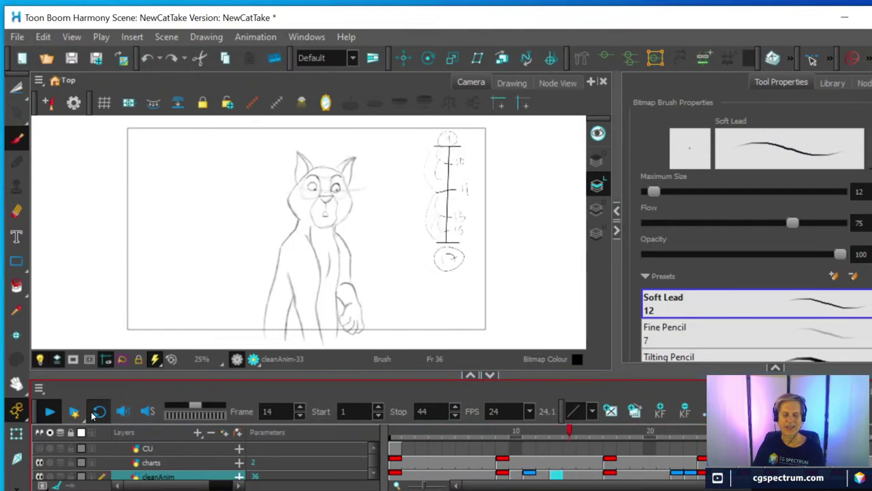
# Step: Play back the animation, park the playhead on frame 13 and enlarge the timeline area
pyautogui.click(49, 411)
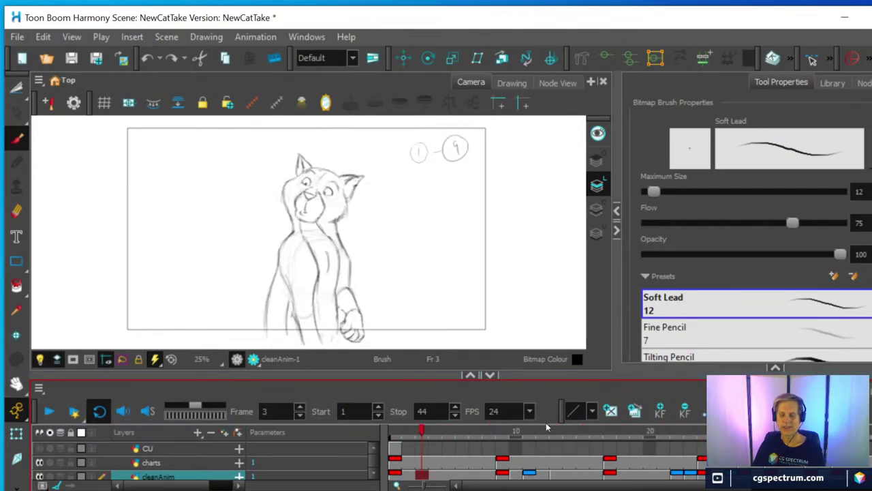
pyautogui.click(516, 432)
pyautogui.moveTo(518, 432)
pyautogui.mouseDown()
pyautogui.moveTo(554, 433)
pyautogui.moveTo(480, 446)
pyautogui.moveTo(631, 436)
pyautogui.moveTo(504, 451)
pyautogui.moveTo(574, 447)
pyautogui.moveTo(563, 455)
pyautogui.mouseUp()
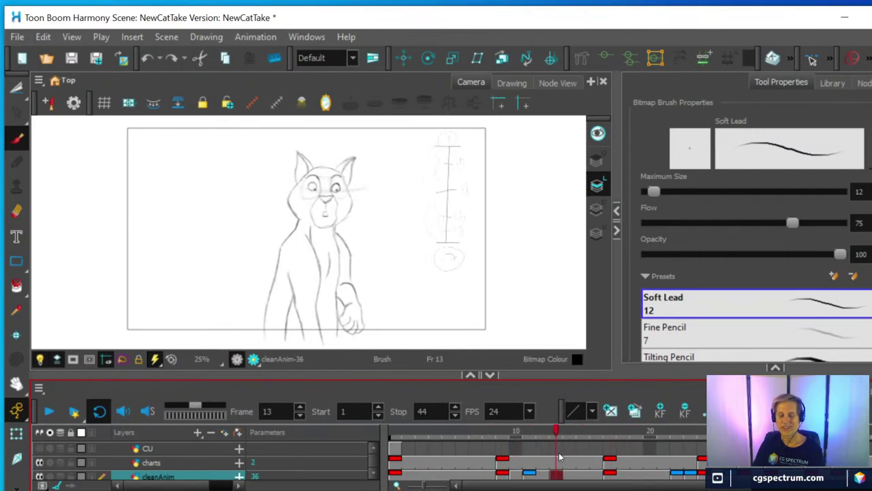
pyautogui.moveTo(547, 377); pyautogui.dragTo(561, 362)
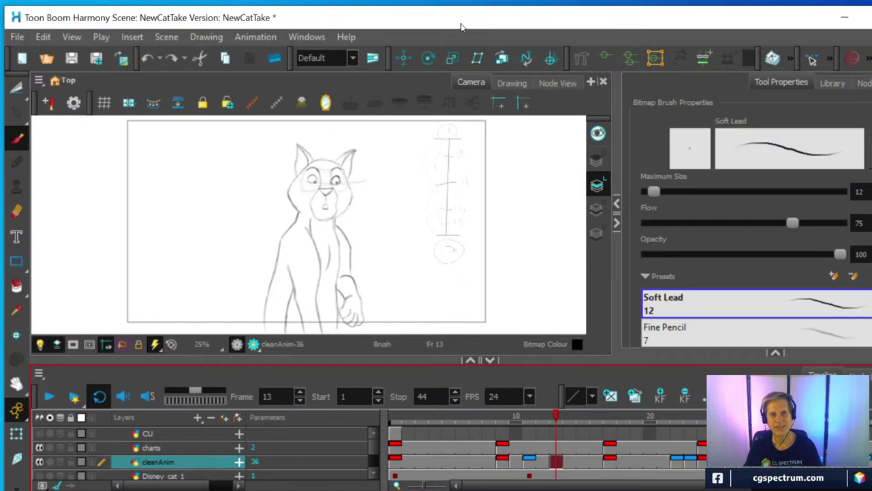
# Step: Create an empty drawing at frame 13 of the cleanAnim layer and turn on the onion skin
pyautogui.click(546, 462)
pyautogui.click(558, 461)
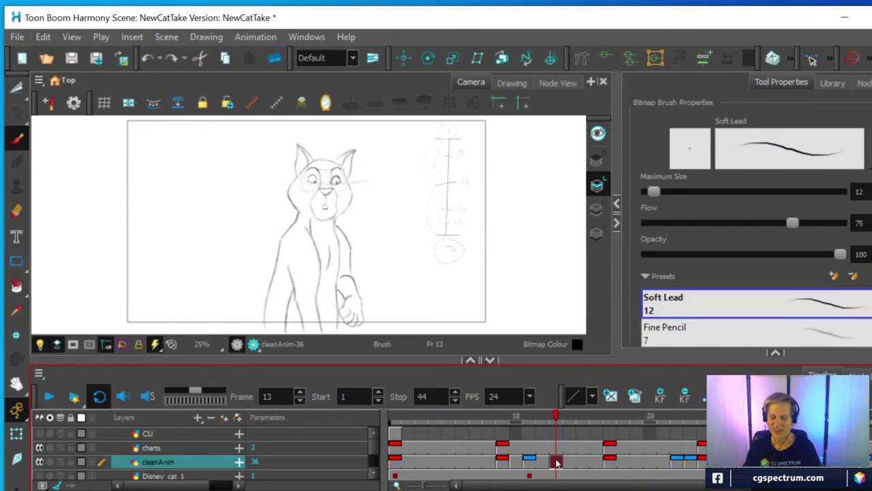
pyautogui.rightClick(557, 462)
pyautogui.moveTo(591, 296)
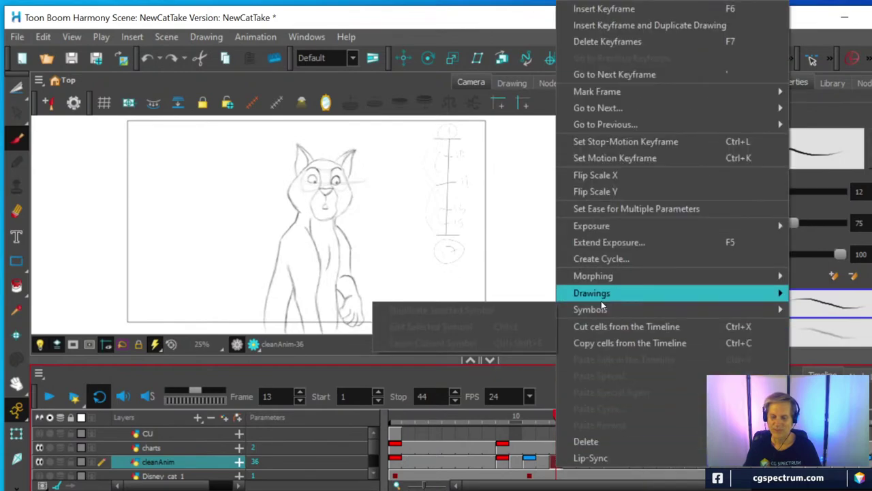
pyautogui.click(401, 295)
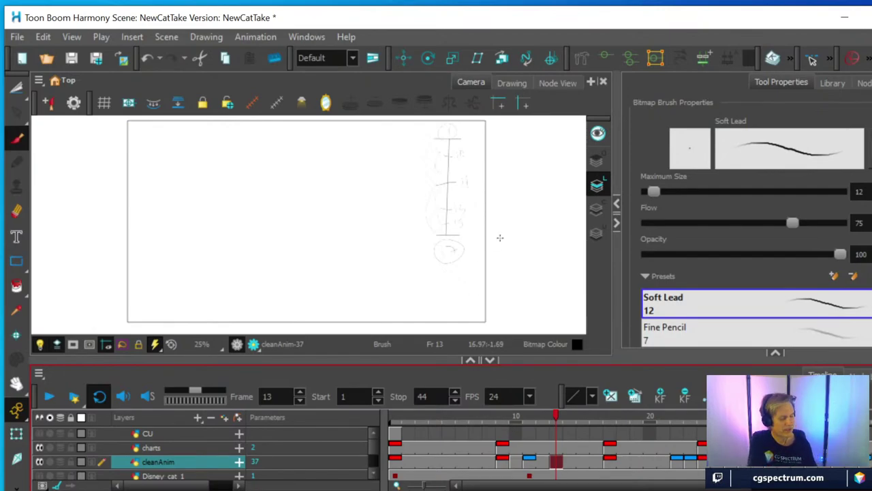
pyautogui.hotkey('alt', 'o')
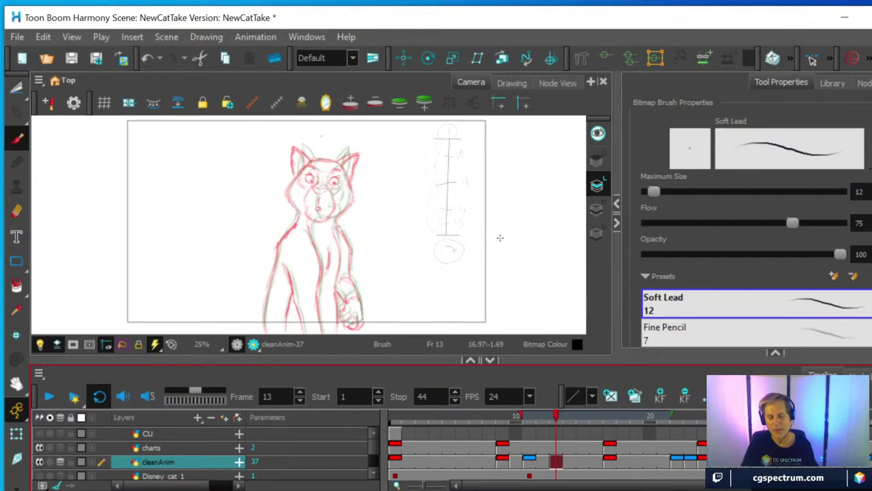
# Step: Examine the onion-skinned poses before and after frame 13 up close, comparing the cat's head, ears and face
pyautogui.scroll(5, 346, 214)
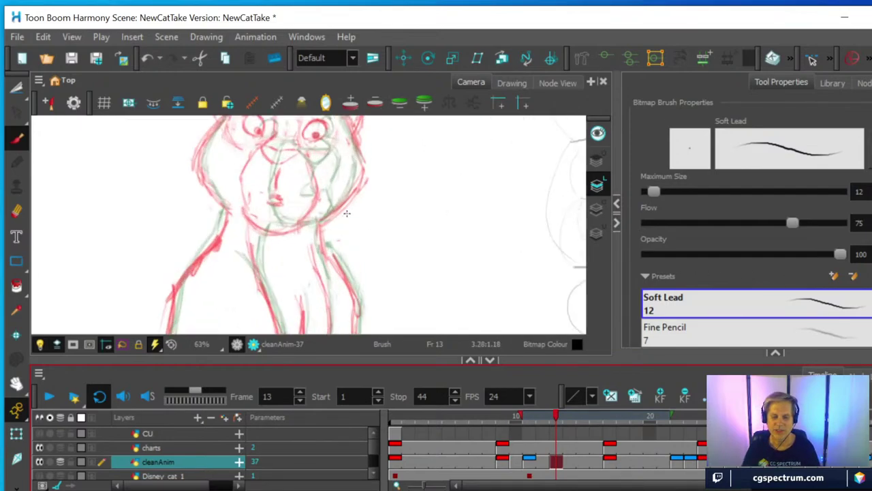
pyautogui.scroll(-1, 346, 213)
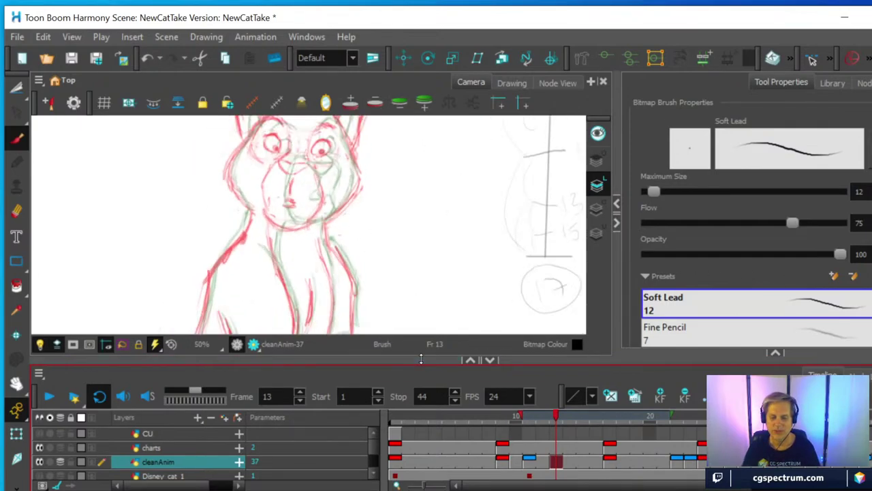
pyautogui.moveTo(421, 359); pyautogui.dragTo(422, 388)
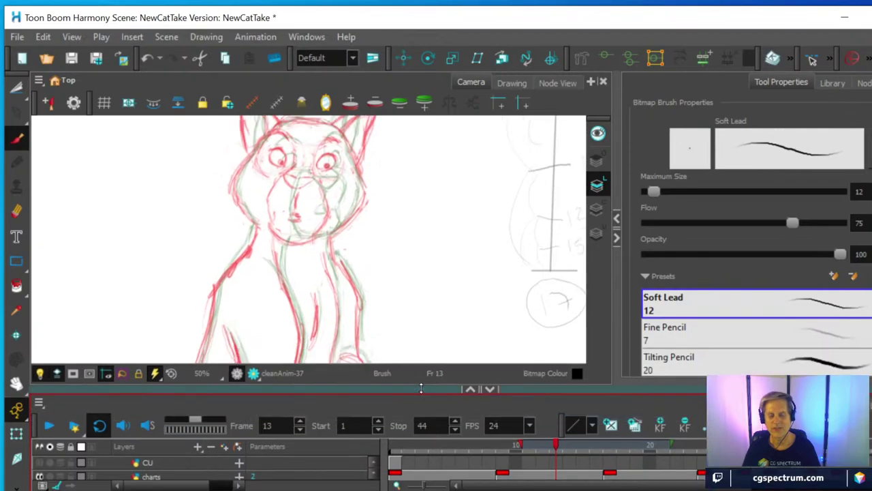
pyautogui.scroll(-1, 410, 291)
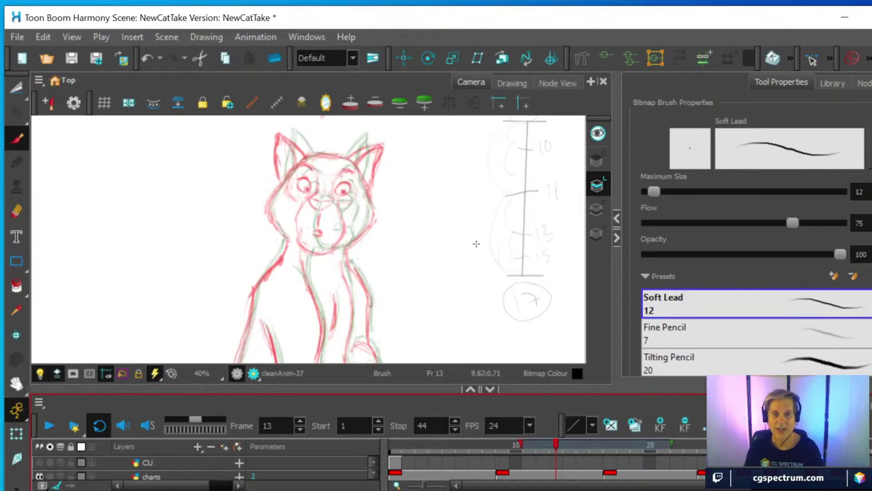
pyautogui.click(17, 383)
pyautogui.moveTo(419, 296)
pyautogui.mouseDown()
pyautogui.moveTo(429, 211)
pyautogui.moveTo(396, 257)
pyautogui.moveTo(402, 281)
pyautogui.mouseUp()
pyautogui.scroll(4, 378, 237)
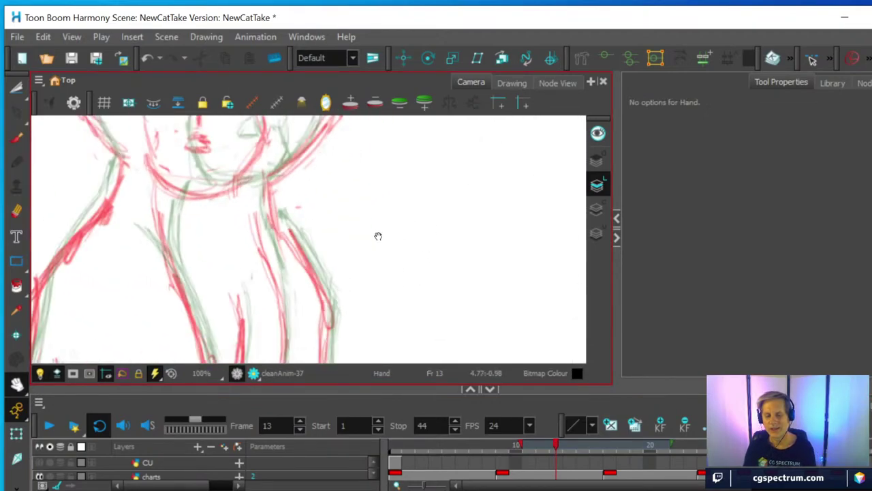
pyautogui.moveTo(362, 196); pyautogui.dragTo(511, 345)
pyautogui.moveTo(473, 234); pyautogui.dragTo(434, 284)
pyautogui.scroll(-1, 435, 284)
pyautogui.scroll(-1, 435, 285)
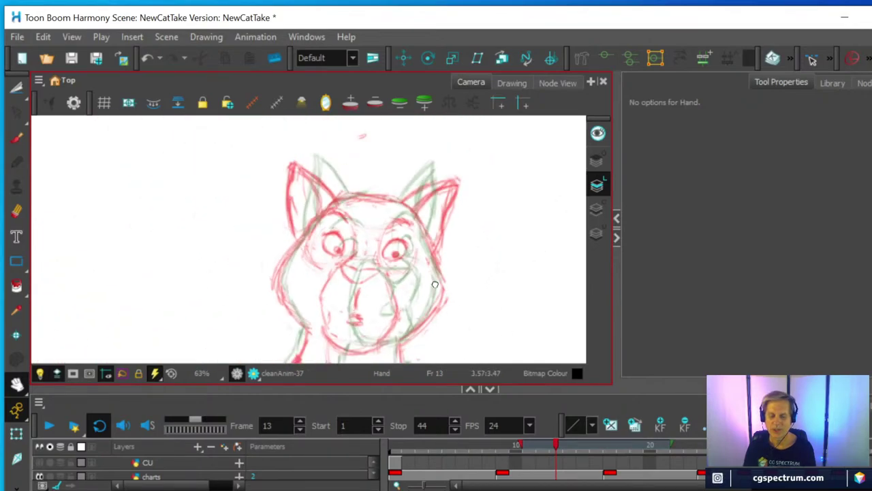
pyautogui.moveTo(435, 285); pyautogui.dragTo(379, 267)
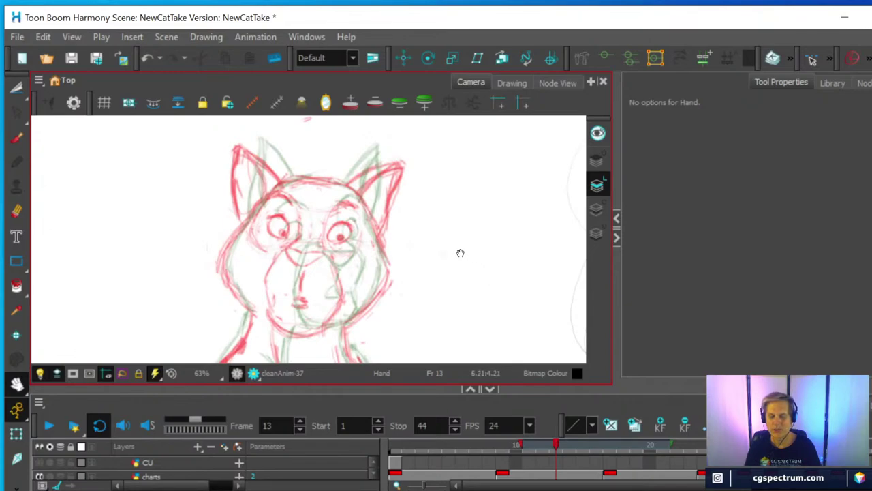
# Step: Compare the onion-skinned poses from the cat's head down through the torso, arm and hand
pyautogui.scroll(-3, 470, 255)
pyautogui.scroll(1, 471, 255)
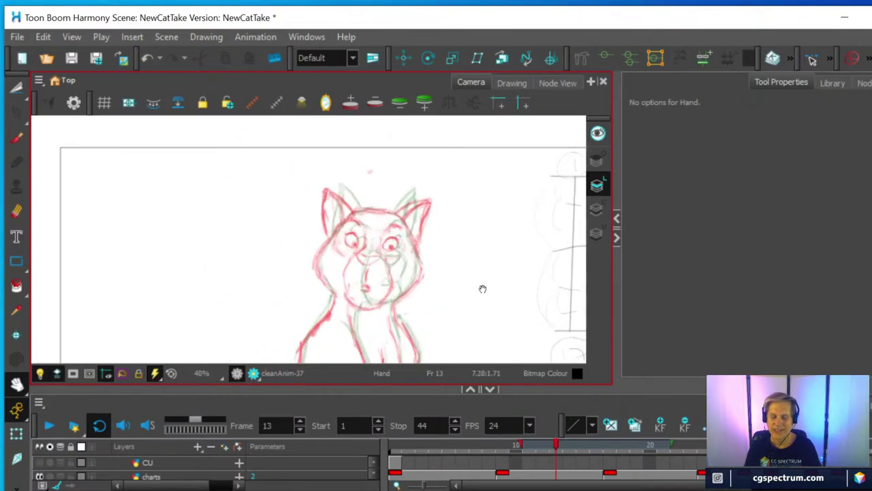
pyautogui.moveTo(482, 288); pyautogui.dragTo(392, 193)
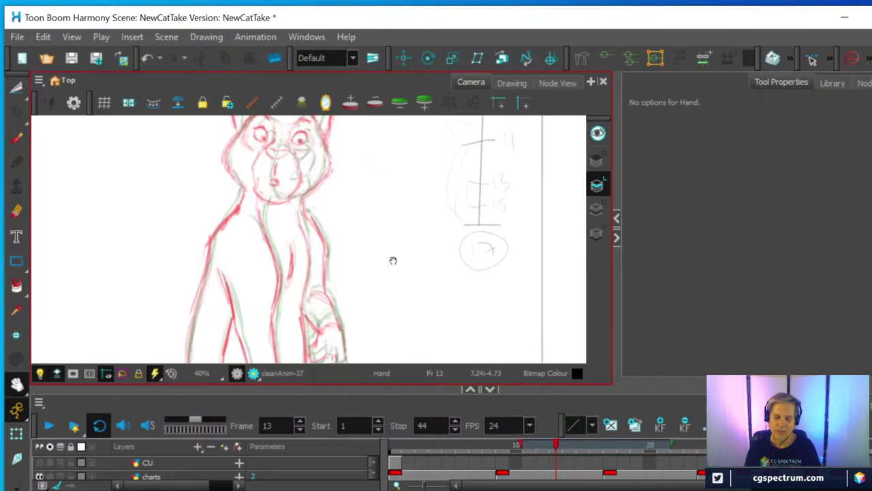
pyautogui.moveTo(393, 259); pyautogui.dragTo(406, 320)
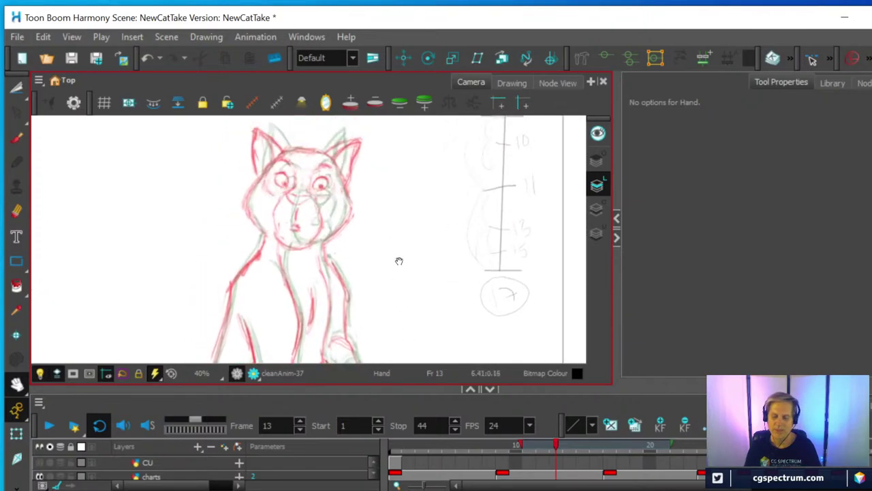
pyautogui.moveTo(398, 259); pyautogui.dragTo(403, 277)
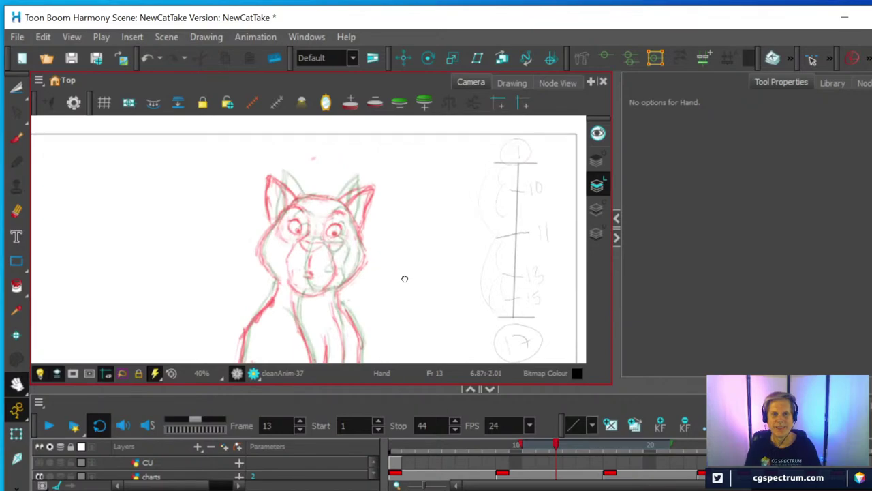
pyautogui.scroll(3, 404, 279)
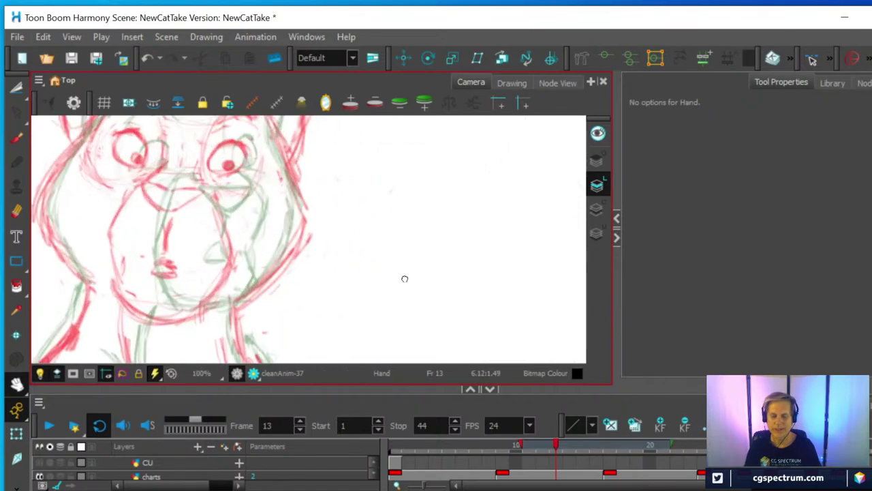
pyautogui.moveTo(396, 237); pyautogui.dragTo(460, 309)
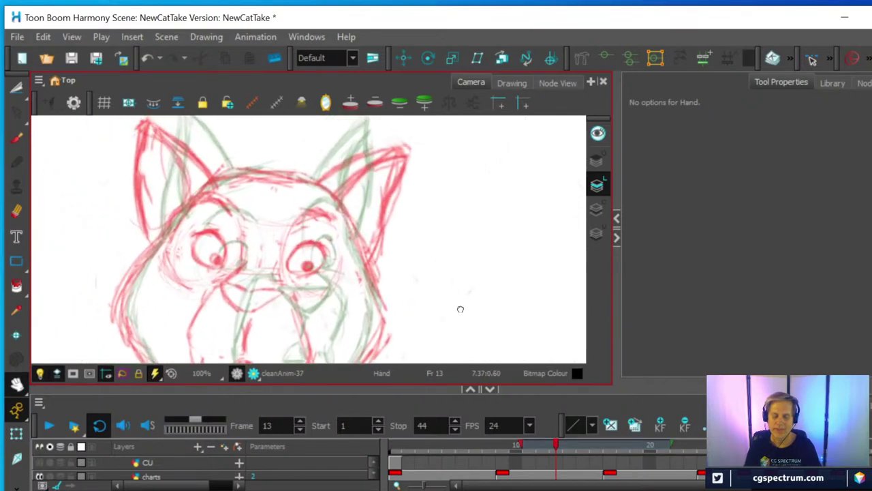
pyautogui.scroll(-1, 460, 309)
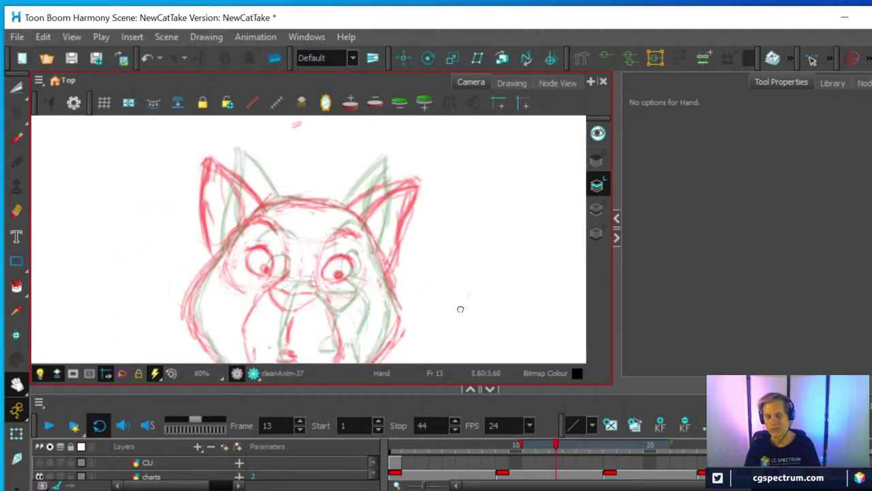
pyautogui.moveTo(460, 309); pyautogui.dragTo(481, 168)
pyautogui.scroll(-2, 417, 290)
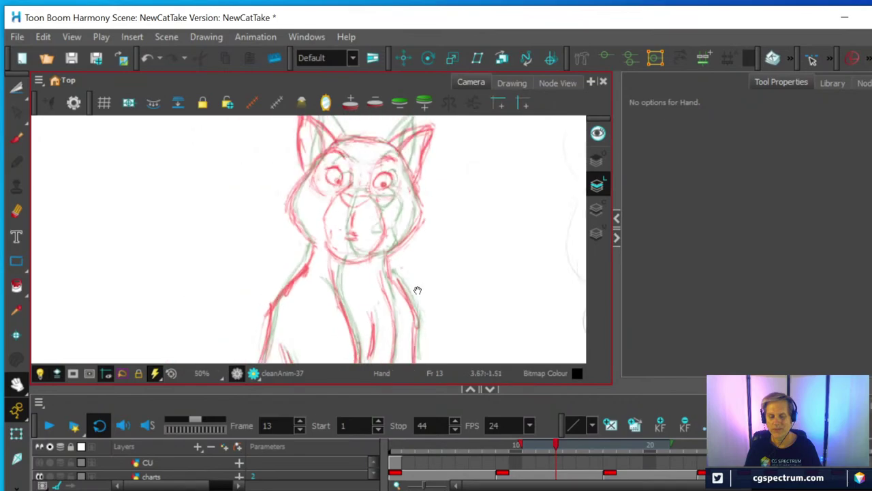
pyautogui.moveTo(418, 290); pyautogui.dragTo(408, 230)
pyautogui.moveTo(426, 303)
pyautogui.mouseDown()
pyautogui.moveTo(392, 210)
pyautogui.moveTo(405, 249)
pyautogui.mouseUp()
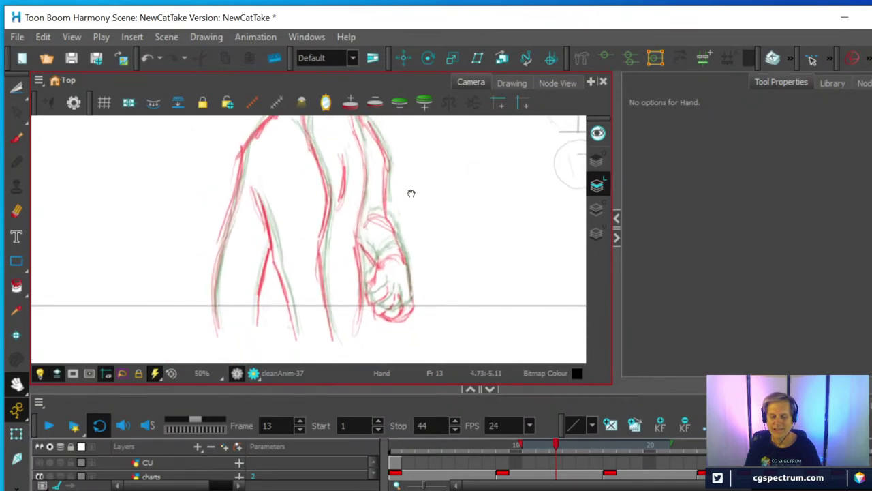
pyautogui.moveTo(409, 191); pyautogui.dragTo(393, 318)
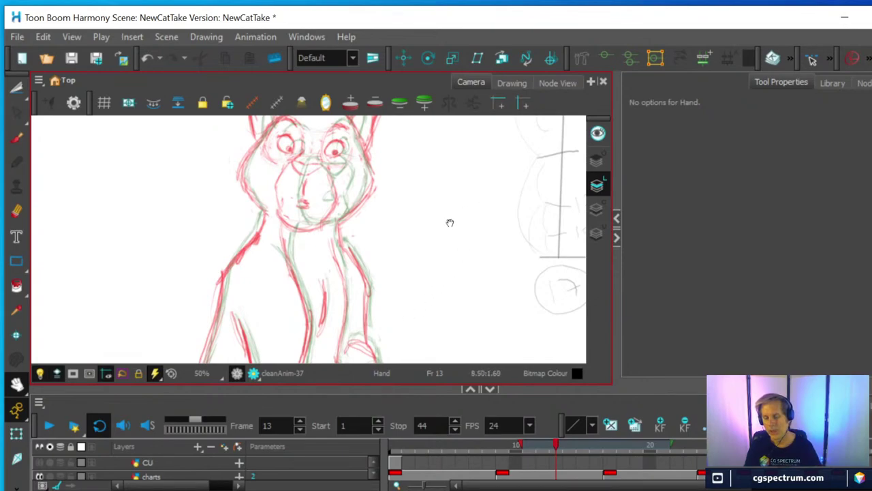
# Step: Circle the whole timing chart with the Soft Lead brush and write over its end keys 9 and 17
pyautogui.moveTo(450, 223)
pyautogui.mouseDown()
pyautogui.moveTo(273, 331)
pyautogui.moveTo(327, 263)
pyautogui.mouseUp()
pyautogui.scroll(-1, 279, 313)
pyautogui.hotkey('alt', 'b')
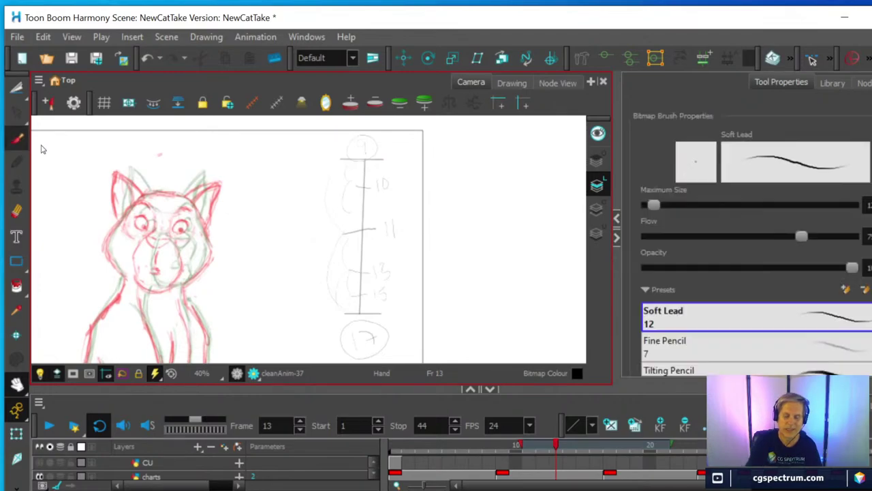
pyautogui.moveTo(410, 135)
pyautogui.mouseDown()
pyautogui.moveTo(390, 128)
pyautogui.moveTo(253, 225)
pyautogui.moveTo(398, 357)
pyautogui.moveTo(423, 159)
pyautogui.moveTo(362, 155)
pyautogui.mouseUp()
pyautogui.moveTo(353, 334)
pyautogui.mouseDown()
pyautogui.moveTo(353, 346)
pyautogui.moveTo(376, 338)
pyautogui.mouseUp()
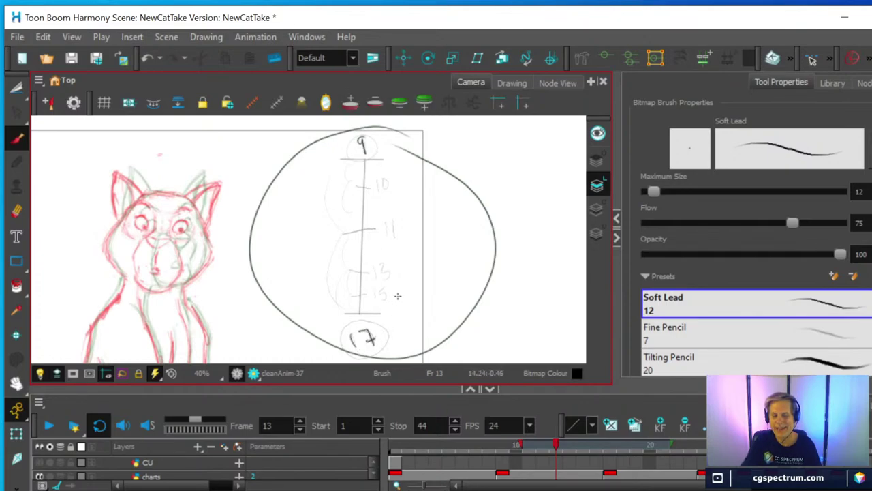
# Step: Brush the chart's halfway tick labelled 11, with arcs spanning both halves and a 1/2 note beside them
pyautogui.moveTo(334, 236); pyautogui.dragTo(411, 241)
pyautogui.moveTo(342, 161); pyautogui.dragTo(309, 312)
pyautogui.moveTo(278, 222)
pyautogui.mouseDown()
pyautogui.moveTo(279, 238)
pyautogui.moveTo(308, 258)
pyautogui.mouseUp()
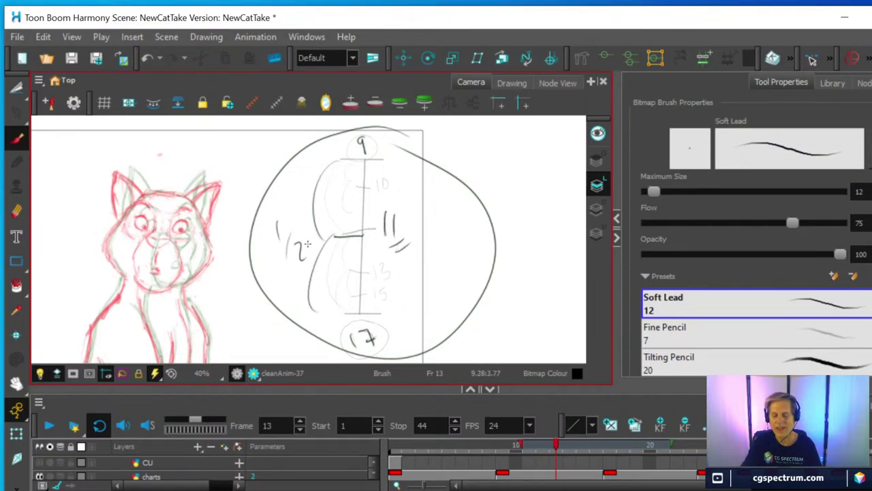
# Step: Trace the 10 and 13 ticks with their numbers and the 15 tick, adding arcs between 11, 13 and 17
pyautogui.moveTo(351, 188)
pyautogui.mouseDown()
pyautogui.moveTo(394, 191)
pyautogui.moveTo(403, 180)
pyautogui.mouseUp()
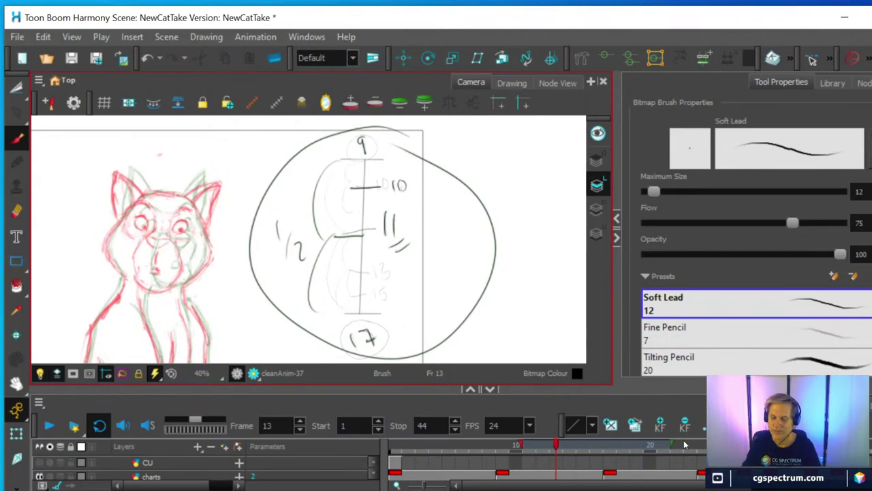
pyautogui.moveTo(560, 383); pyautogui.dragTo(561, 319)
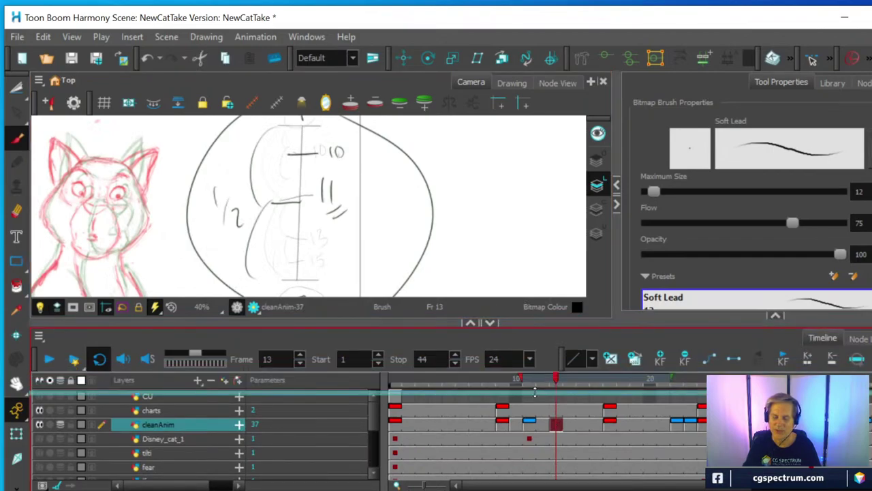
pyautogui.moveTo(536, 349); pyautogui.dragTo(535, 392)
pyautogui.moveTo(351, 279); pyautogui.dragTo(392, 285)
pyautogui.moveTo(360, 232); pyautogui.dragTo(339, 320)
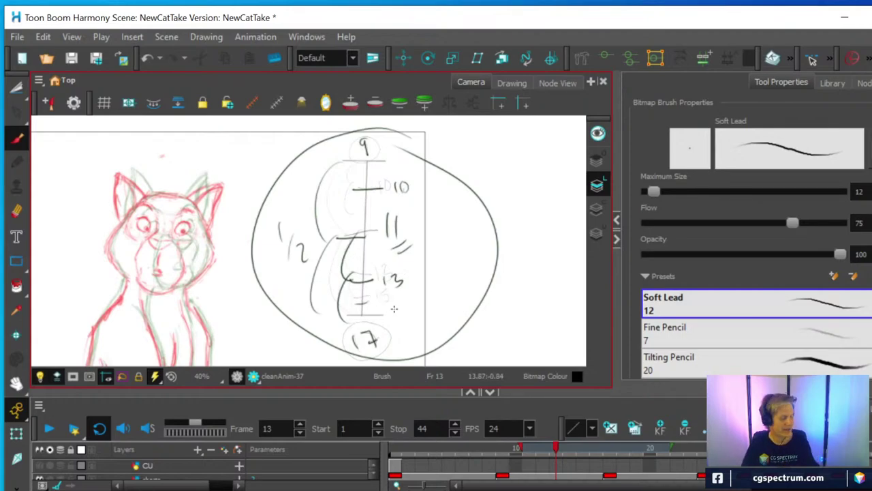
# Step: Undo the brushed arcs between 11, 13 and 17, plus the traced 10, 13 and 15 marks on the timing chart
pyautogui.hotkey('ctrl', 'z')
pyautogui.hotkey('ctrl', 'z')
pyautogui.hotkey('ctrl', 'z')
pyautogui.hotkey('ctrl', 'z')
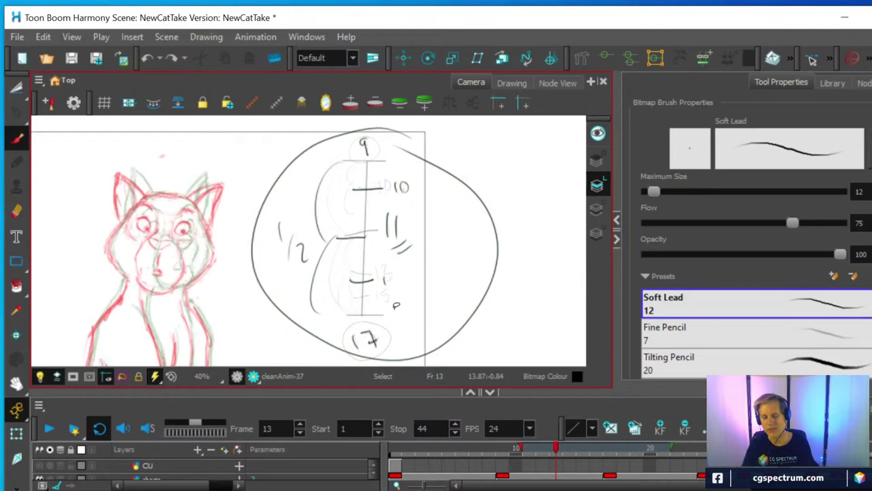
pyautogui.hotkey('ctrl', 'z')
pyautogui.hotkey('ctrl', 'z')
pyautogui.hotkey('ctrl', 'z')
pyautogui.hotkey('ctrl', 'z')
pyautogui.hotkey('ctrl', 'z')
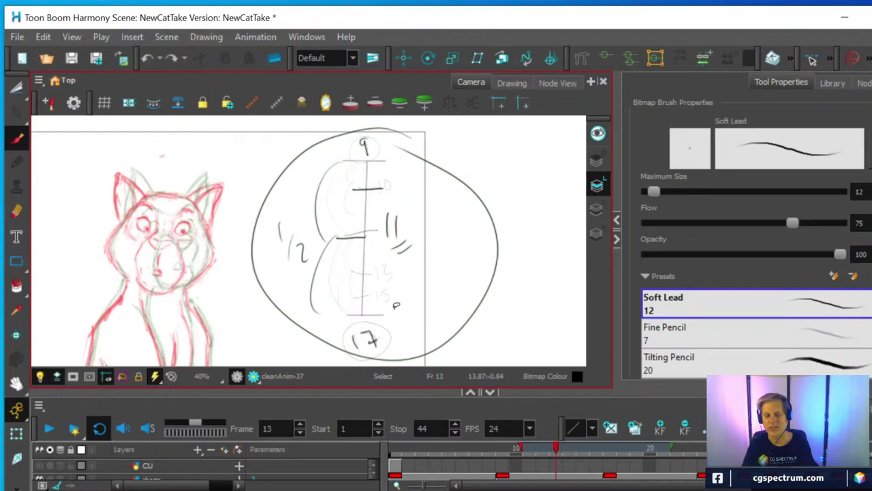
pyautogui.hotkey('ctrl', 'z')
pyautogui.hotkey('ctrl', 'z')
pyautogui.hotkey('ctrl', 'z')
pyautogui.hotkey('ctrl', 'z')
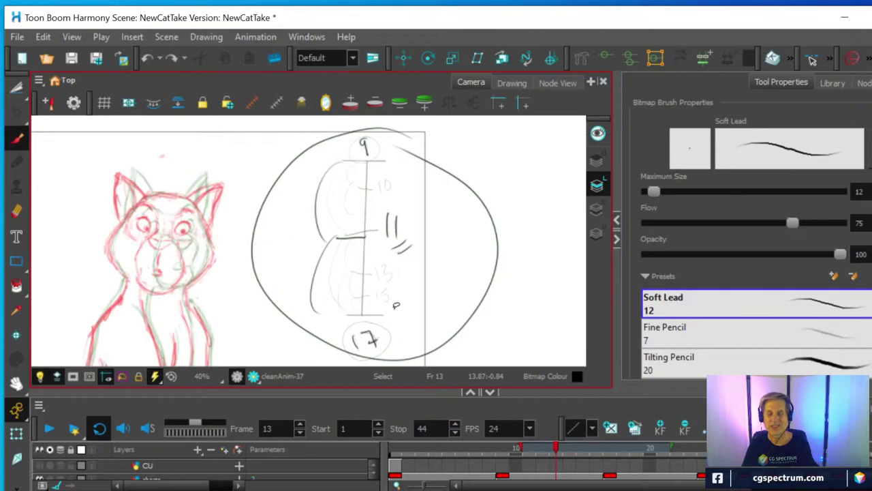
# Step: Undo the halfway arcs, 1/2 note and 11 marking, along with the brushed end keys and the circle around the timing chart
pyautogui.hotkey('ctrl', 'z')
pyautogui.hotkey('ctrl', 'z')
pyautogui.hotkey('ctrl', 'z')
pyautogui.hotkey('ctrl', 'z')
pyautogui.hotkey('ctrl', 'z')
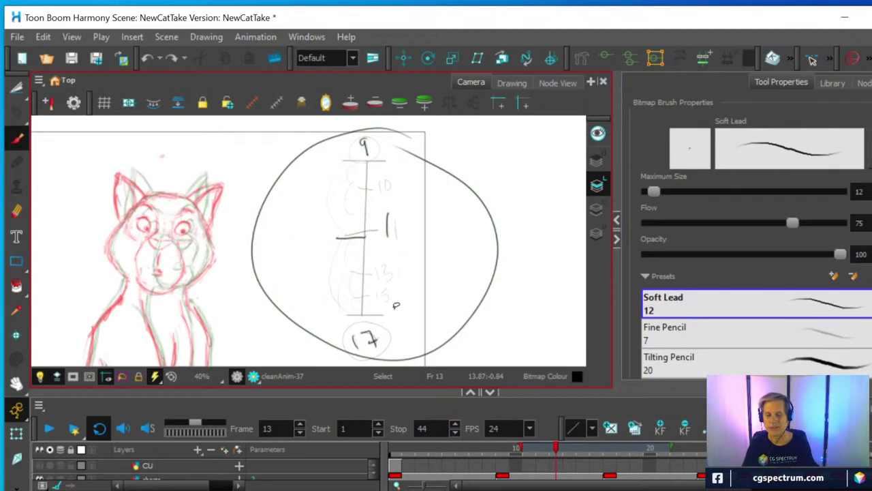
pyautogui.hotkey('ctrl', 'z')
pyautogui.hotkey('ctrl', 'z')
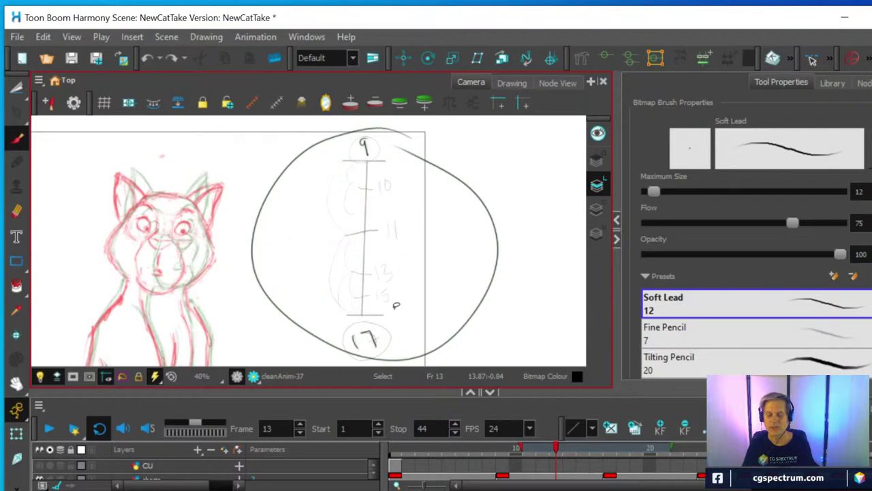
pyautogui.hotkey('ctrl', 'z')
pyautogui.hotkey('ctrl', 'z')
pyautogui.hotkey('ctrl', 'z')
pyautogui.hotkey('ctrl', 'z')
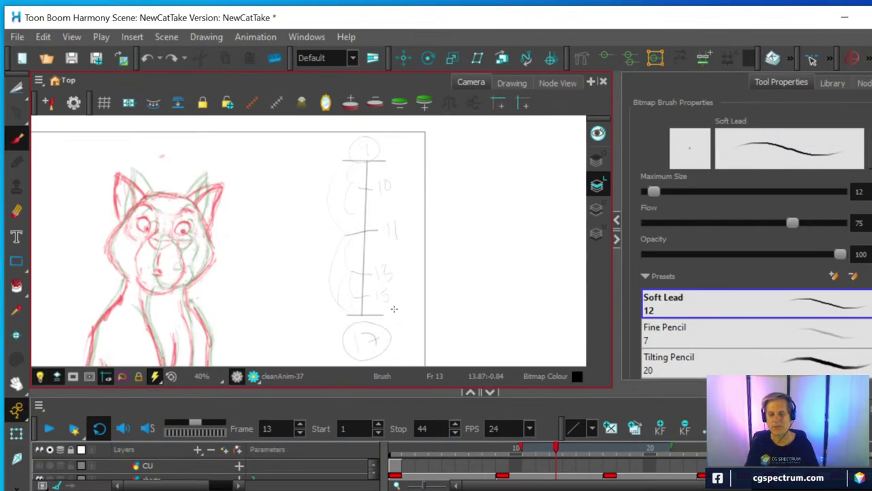
# Step: Circle the timing chart and brush over its 13 and 15 ticks as temporary marks, removing all the strokes again
pyautogui.moveTo(402, 134)
pyautogui.mouseDown()
pyautogui.moveTo(288, 189)
pyautogui.moveTo(374, 134)
pyautogui.mouseUp()
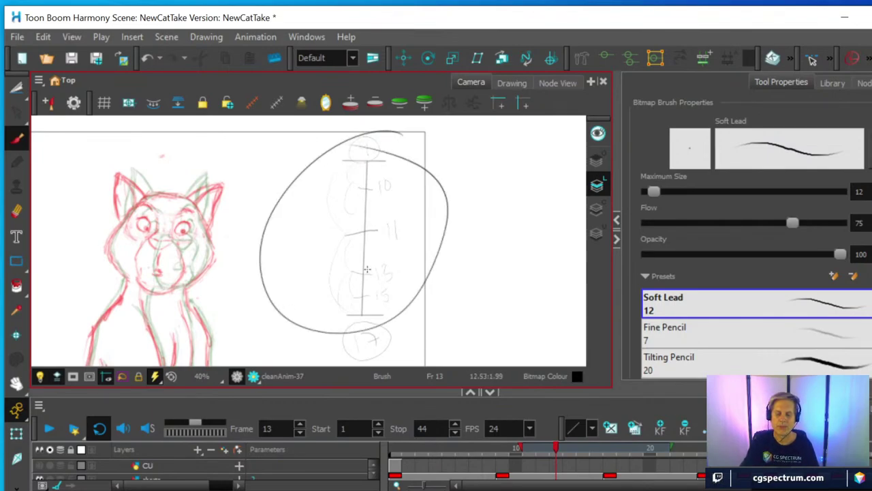
pyautogui.moveTo(372, 269)
pyautogui.mouseDown()
pyautogui.moveTo(356, 274)
pyautogui.moveTo(354, 297)
pyautogui.mouseUp()
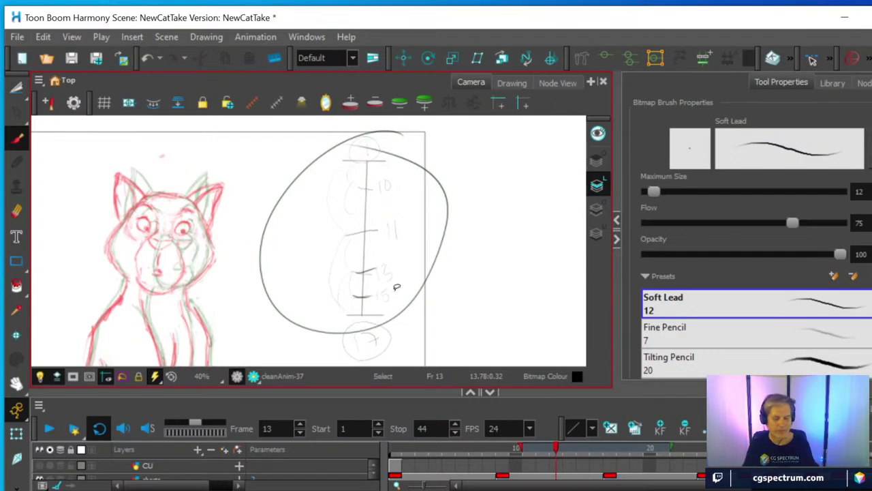
pyautogui.hotkey('ctrl', 'z')
pyautogui.hotkey('ctrl', 'z')
pyautogui.hotkey('ctrl', 'z')
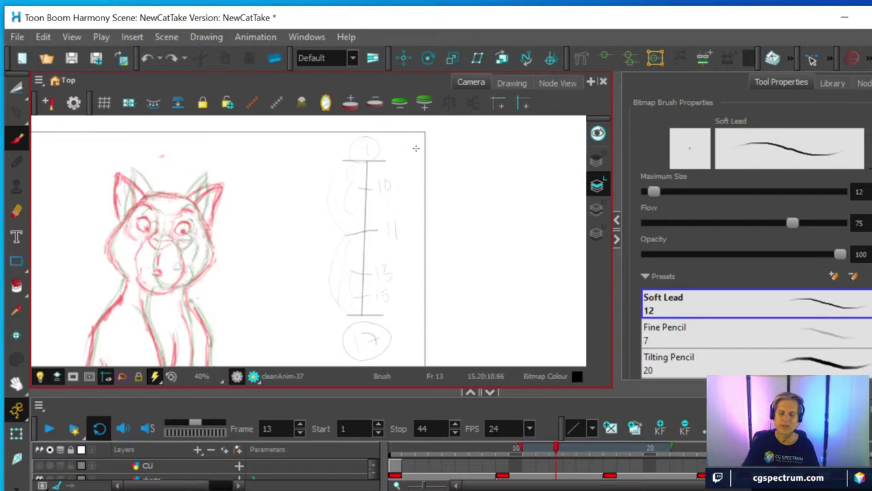
pyautogui.moveTo(413, 133)
pyautogui.mouseDown()
pyautogui.moveTo(361, 135)
pyautogui.moveTo(351, 347)
pyautogui.moveTo(361, 146)
pyautogui.mouseUp()
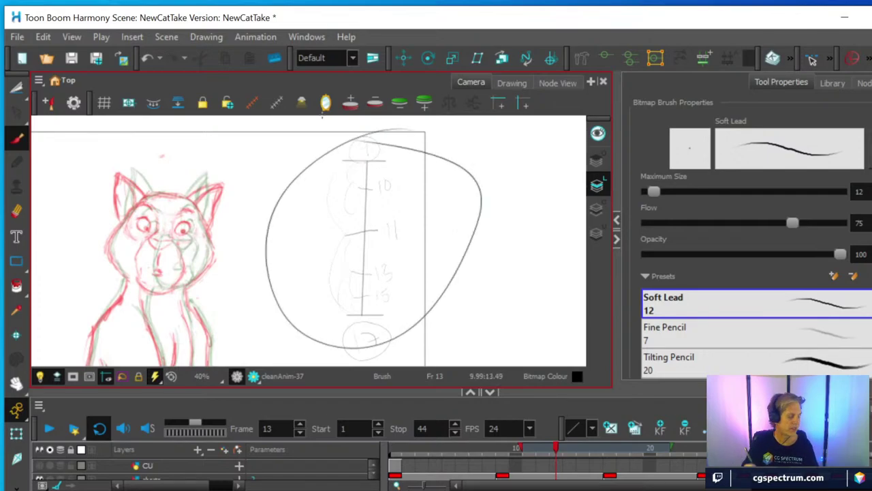
pyautogui.hotkey('ctrl', 'z')
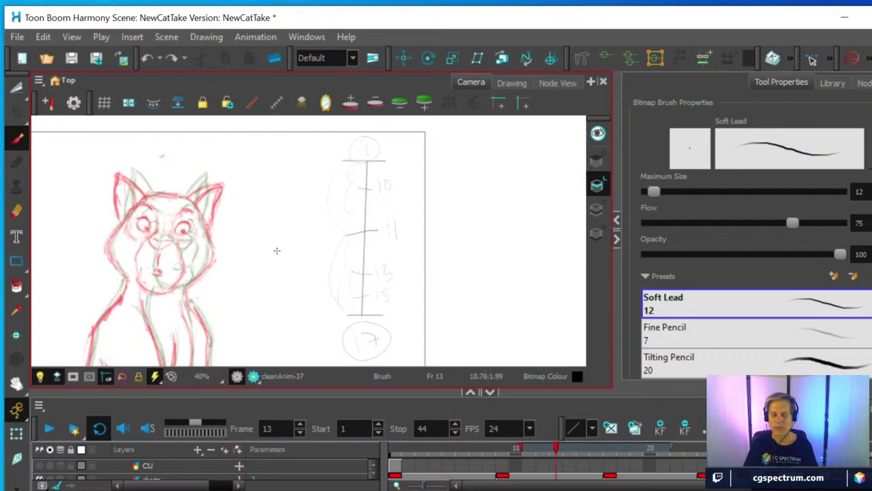
# Step: Write a circled 1 and the word "Draw" with the Soft Lead brush in the blank area left of the cat's head
pyautogui.press('space')
pyautogui.moveTo(300, 287)
pyautogui.mouseDown()
pyautogui.moveTo(403, 195)
pyautogui.moveTo(393, 210)
pyautogui.mouseUp()
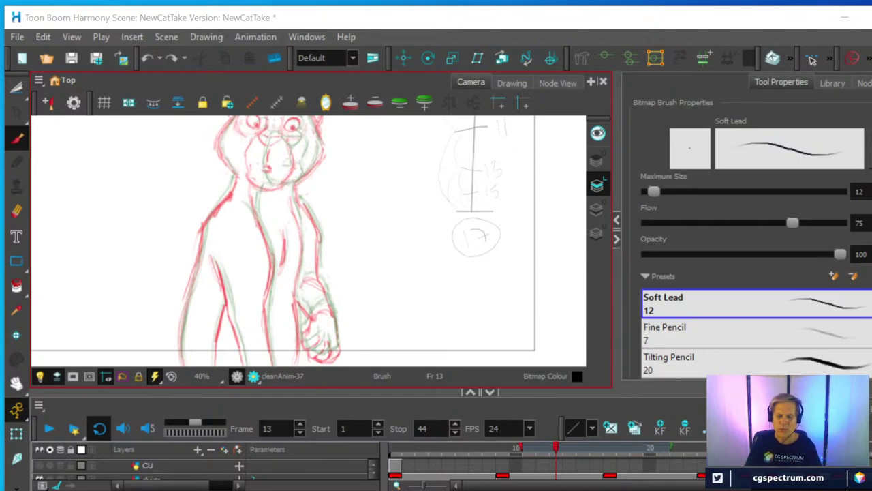
pyautogui.click(16, 385)
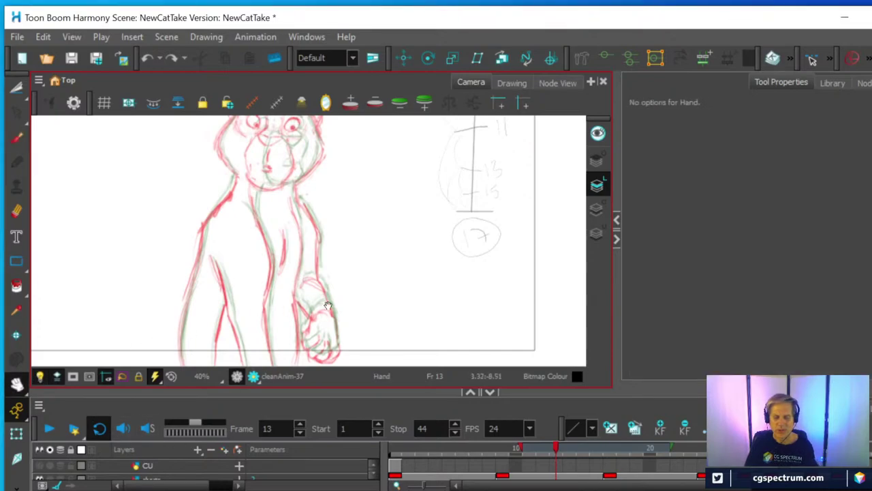
pyautogui.click(17, 385)
pyautogui.moveTo(407, 274)
pyautogui.mouseDown()
pyautogui.moveTo(313, 310)
pyautogui.moveTo(387, 319)
pyautogui.moveTo(476, 277)
pyautogui.moveTo(492, 286)
pyautogui.mouseUp()
pyautogui.scroll(-3, 388, 317)
pyautogui.scroll(3, 353, 298)
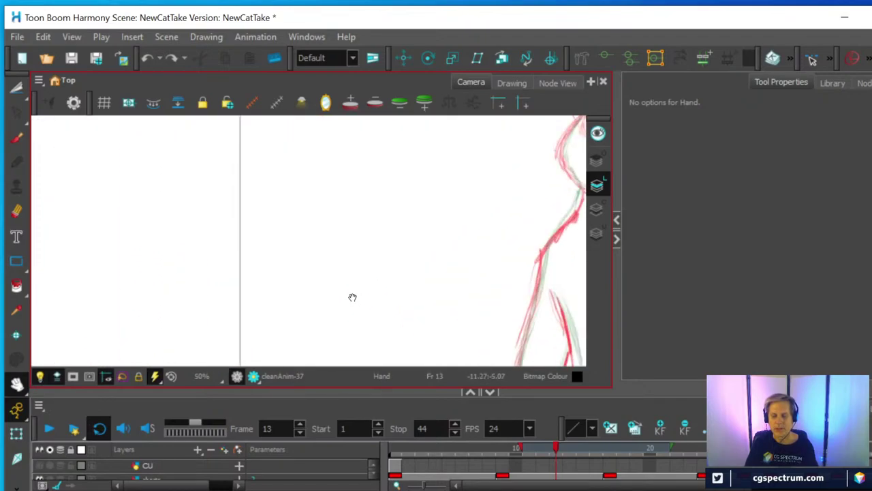
pyautogui.moveTo(351, 253); pyautogui.dragTo(304, 272)
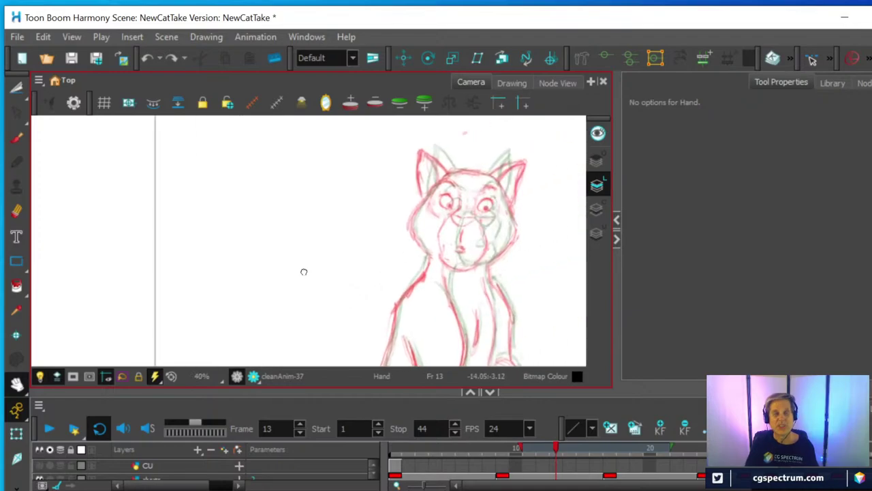
pyautogui.click(17, 140)
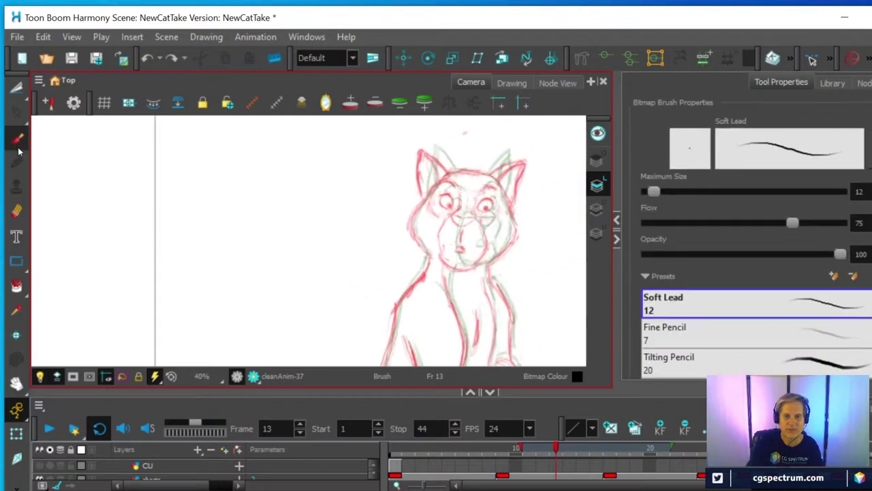
pyautogui.moveTo(197, 151)
pyautogui.mouseDown()
pyautogui.moveTo(196, 172)
pyautogui.moveTo(211, 141)
pyautogui.mouseUp()
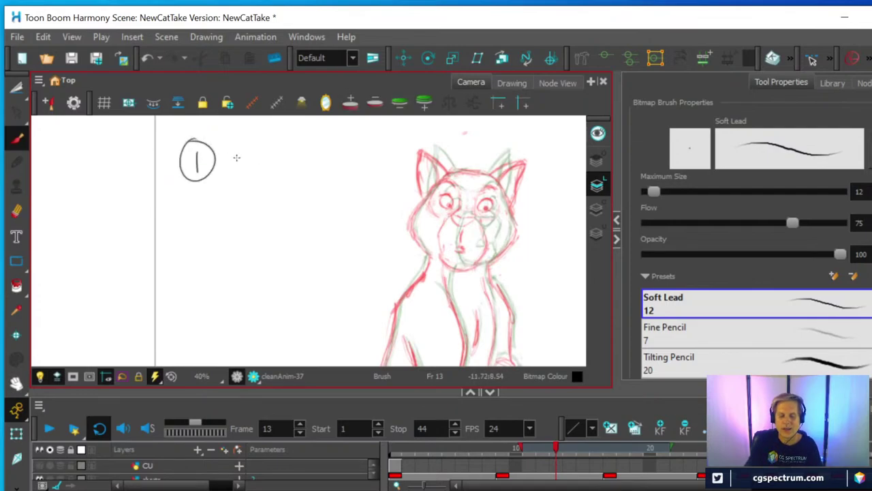
pyautogui.moveTo(226, 143); pyautogui.dragTo(230, 168)
pyautogui.moveTo(226, 143)
pyautogui.mouseDown()
pyautogui.moveTo(233, 167)
pyautogui.moveTo(258, 148)
pyautogui.moveTo(274, 158)
pyautogui.moveTo(292, 155)
pyautogui.mouseUp()
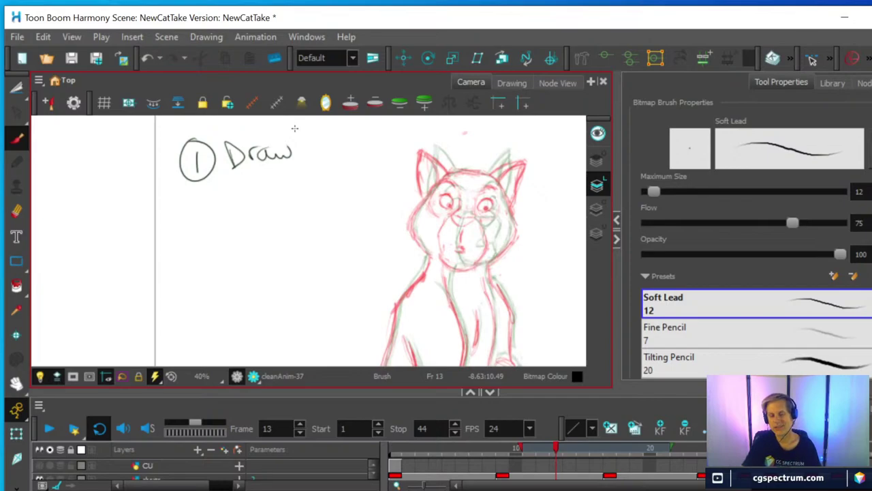
# Step: Write a circled 2 and the word "Rig" below the first note
pyautogui.moveTo(178, 218); pyautogui.dragTo(202, 242)
pyautogui.moveTo(186, 208)
pyautogui.mouseDown()
pyautogui.moveTo(195, 259)
pyautogui.moveTo(187, 207)
pyautogui.mouseUp()
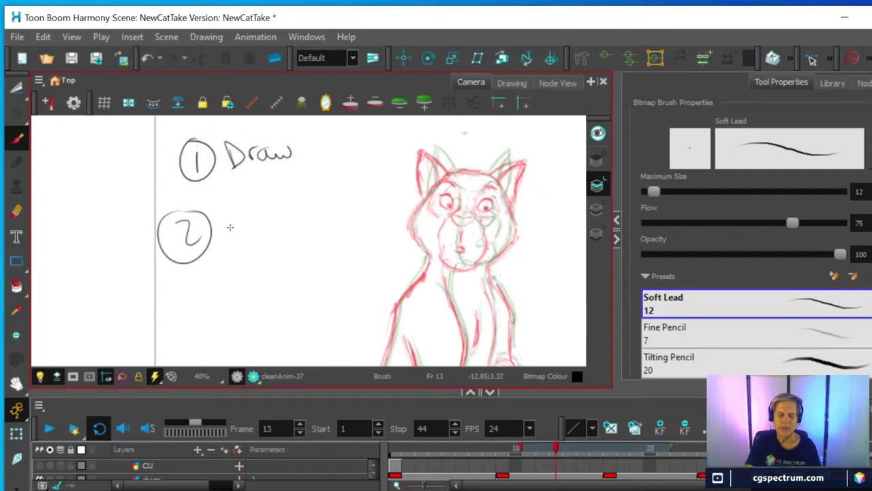
pyautogui.moveTo(228, 215); pyautogui.dragTo(250, 240)
pyautogui.moveTo(255, 218)
pyautogui.mouseDown()
pyautogui.moveTo(258, 231)
pyautogui.moveTo(255, 211)
pyautogui.mouseUp()
pyautogui.moveTo(270, 217); pyautogui.dragTo(266, 261)
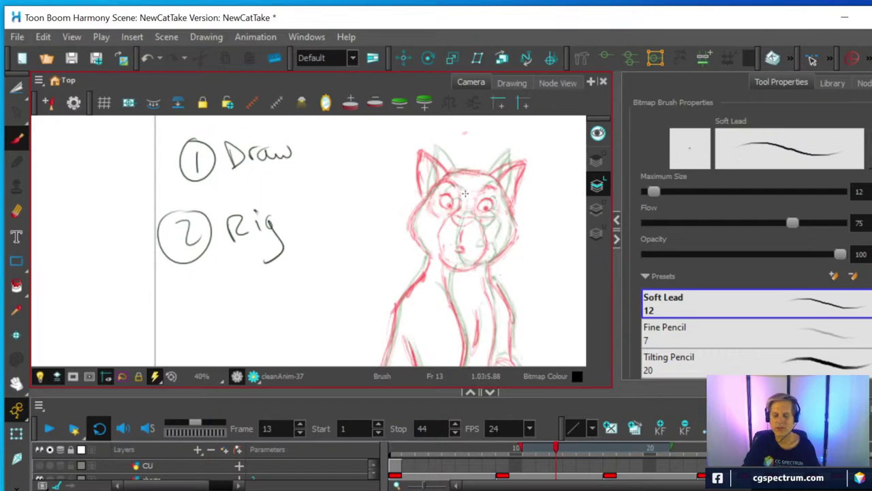
# Step: Sketch a rig skeleton over the cat with circular joints at head, neck, shoulders, elbows and chest, connected by bone lines
pyautogui.moveTo(529, 247)
pyautogui.mouseDown()
pyautogui.moveTo(421, 216)
pyautogui.moveTo(381, 234)
pyautogui.mouseUp()
pyautogui.scroll(-2, 422, 216)
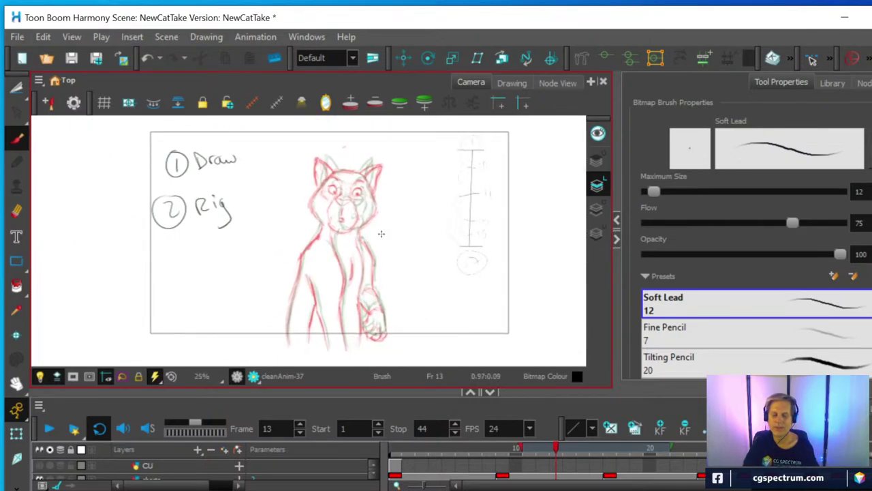
pyautogui.scroll(1, 381, 234)
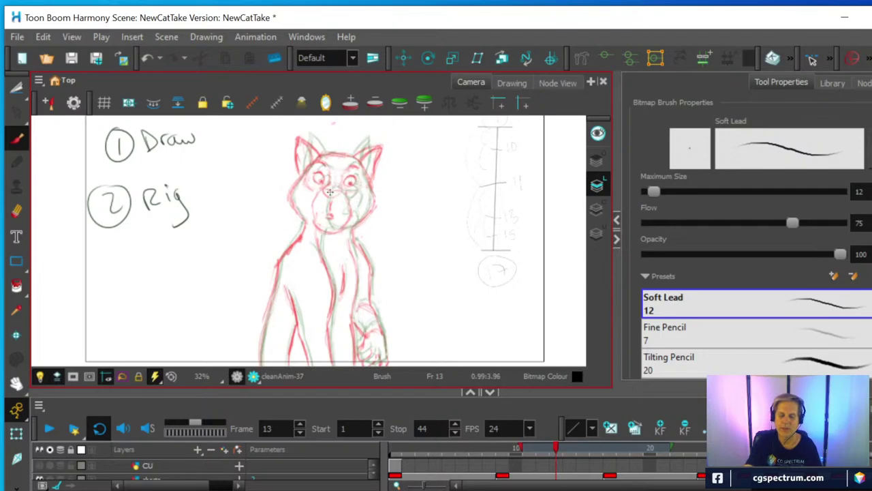
pyautogui.moveTo(319, 198)
pyautogui.mouseDown()
pyautogui.moveTo(330, 191)
pyautogui.moveTo(319, 232)
pyautogui.moveTo(328, 235)
pyautogui.moveTo(291, 260)
pyautogui.mouseUp()
pyautogui.moveTo(291, 261)
pyautogui.mouseDown()
pyautogui.moveTo(347, 247)
pyautogui.moveTo(291, 260)
pyautogui.moveTo(304, 267)
pyautogui.mouseUp()
pyautogui.moveTo(357, 258)
pyautogui.mouseDown()
pyautogui.moveTo(353, 251)
pyautogui.moveTo(355, 259)
pyautogui.mouseUp()
pyautogui.moveTo(365, 303)
pyautogui.mouseDown()
pyautogui.moveTo(360, 312)
pyautogui.moveTo(365, 303)
pyautogui.mouseUp()
pyautogui.moveTo(316, 334)
pyautogui.mouseDown()
pyautogui.moveTo(308, 338)
pyautogui.moveTo(315, 343)
pyautogui.moveTo(300, 267)
pyautogui.mouseUp()
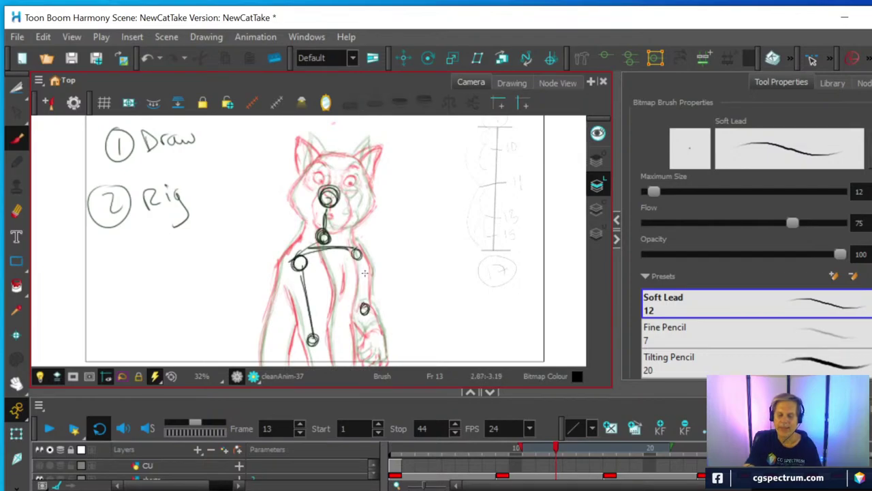
pyautogui.moveTo(365, 305)
pyautogui.mouseDown()
pyautogui.moveTo(357, 260)
pyautogui.moveTo(316, 297)
pyautogui.moveTo(342, 282)
pyautogui.moveTo(320, 286)
pyautogui.mouseUp()
# Step: Draw an arrow to the shoulder joint with a circle and rotation arrows beside it, plus direction marks on both sides of the head
pyautogui.moveTo(372, 250); pyautogui.dragTo(422, 223)
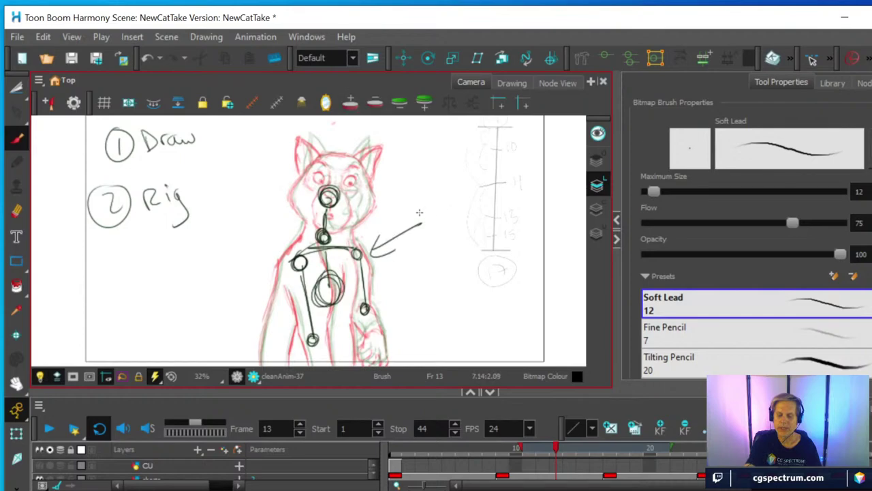
pyautogui.moveTo(444, 198)
pyautogui.mouseDown()
pyautogui.moveTo(461, 188)
pyautogui.moveTo(464, 230)
pyautogui.moveTo(442, 250)
pyautogui.mouseUp()
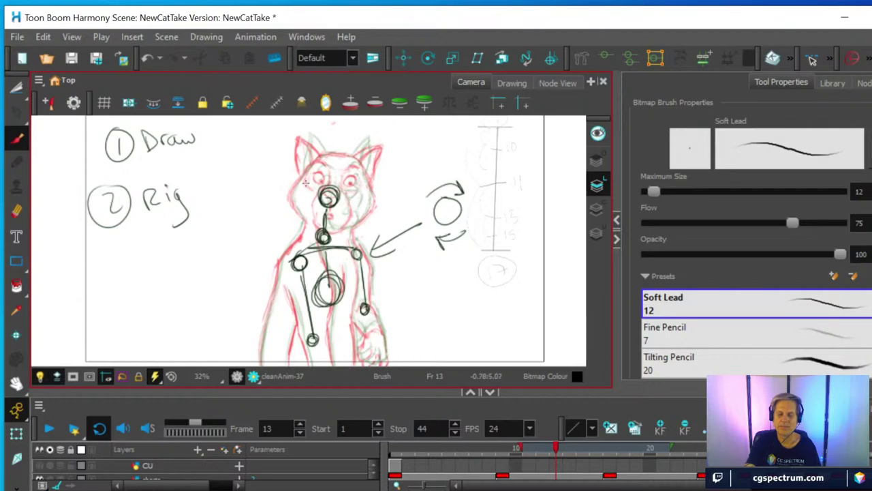
pyautogui.moveTo(280, 185); pyautogui.dragTo(259, 210)
pyautogui.moveTo(259, 195); pyautogui.dragTo(271, 210)
pyautogui.moveTo(392, 185); pyautogui.dragTo(401, 208)
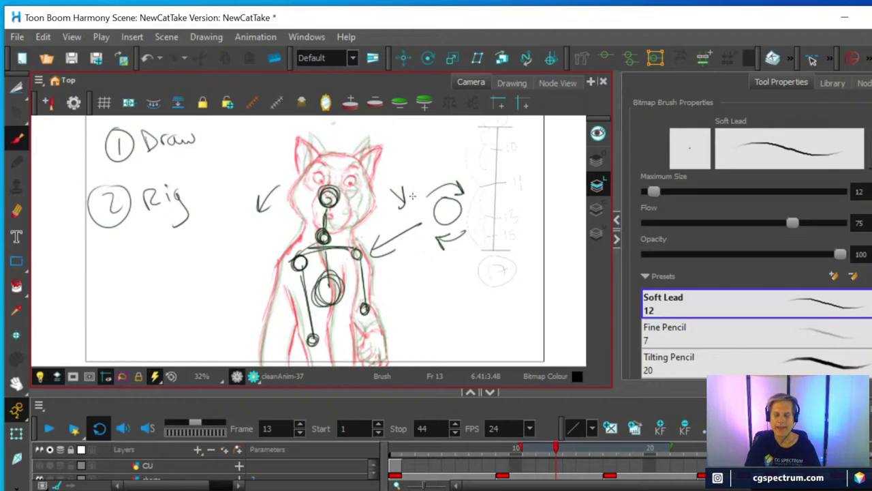
# Step: Undo the direction marks beside the head, the circle with rotation arrows and the arrow pointing to the shoulder joint
pyautogui.hotkey('ctrl', 'z')
pyautogui.hotkey('ctrl', 'z')
pyautogui.hotkey('ctrl', 'z')
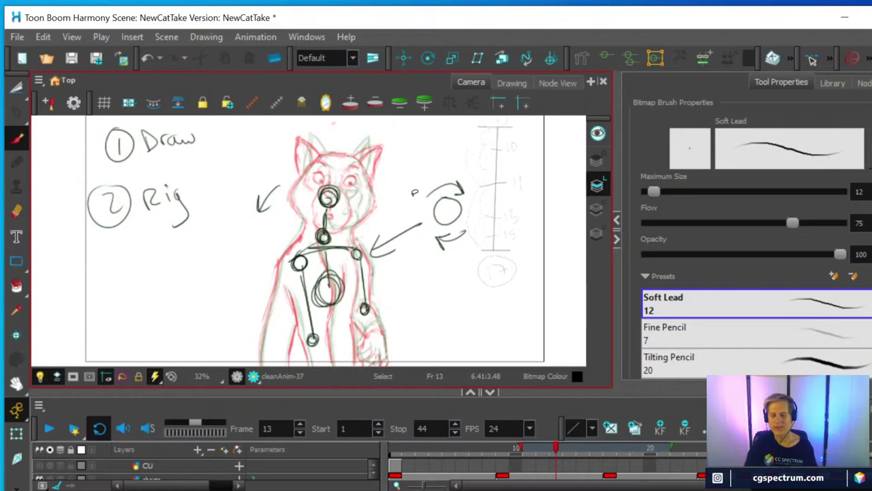
pyautogui.hotkey('ctrl', 'z')
pyautogui.hotkey('ctrl', 'z')
pyautogui.hotkey('ctrl', 'z')
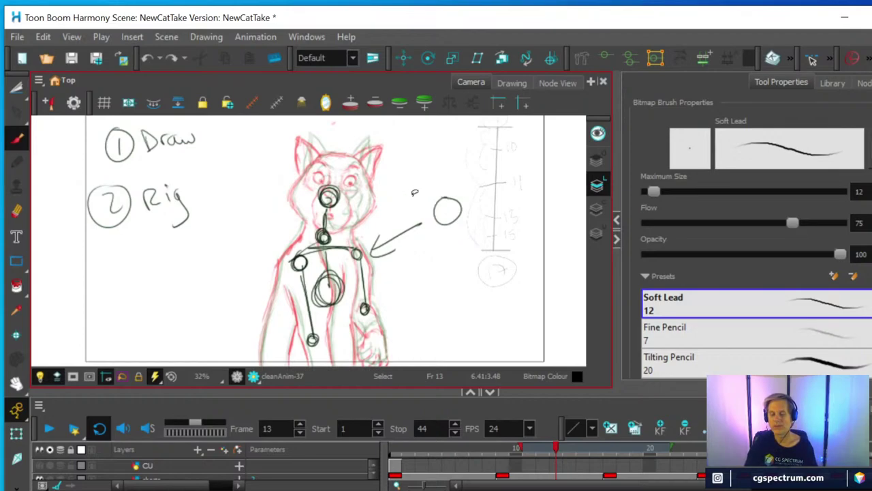
pyautogui.hotkey('ctrl', 'z')
pyautogui.hotkey('ctrl', 'z')
pyautogui.hotkey('ctrl', 'z')
pyautogui.hotkey('ctrl', 'z')
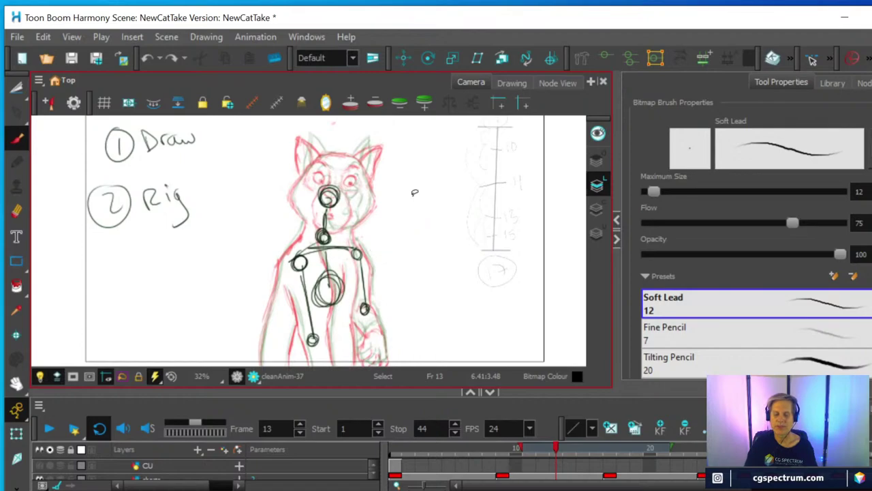
# Step: Undo the whole rig skeleton sketched over the cat's head, torso and arms
pyautogui.hotkey('ctrl', 'z')
pyautogui.hotkey('ctrl', 'z')
pyautogui.hotkey('ctrl', 'z')
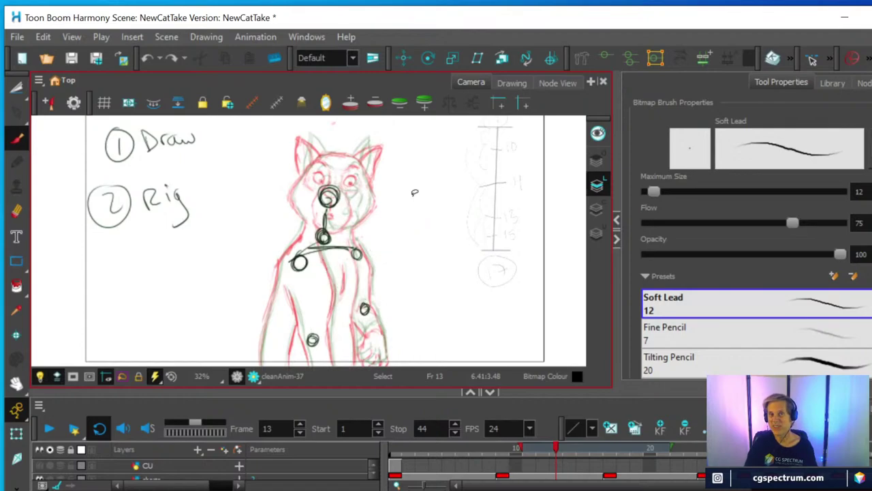
pyautogui.hotkey('ctrl', 'z')
pyautogui.hotkey('ctrl', 'z')
pyautogui.hotkey('ctrl', 'z')
pyautogui.hotkey('ctrl', 'z')
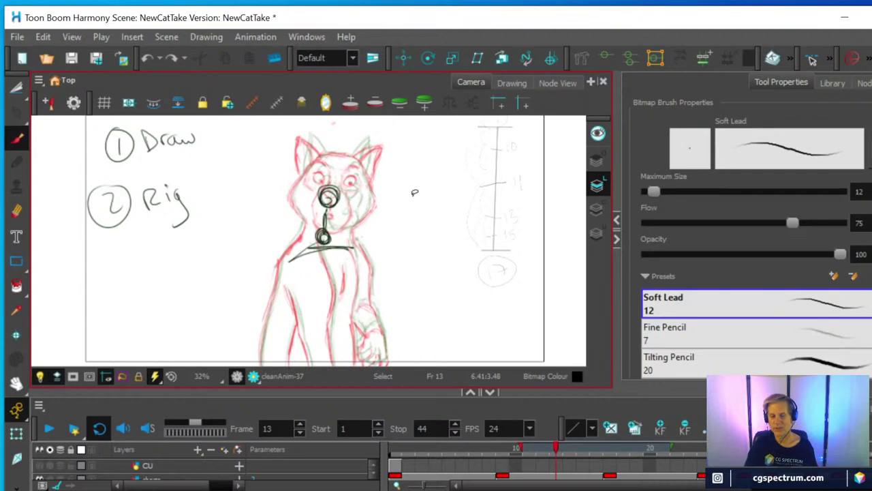
pyautogui.hotkey('ctrl', 'z')
pyautogui.hotkey('ctrl', 'z')
pyautogui.hotkey('ctrl', 'z')
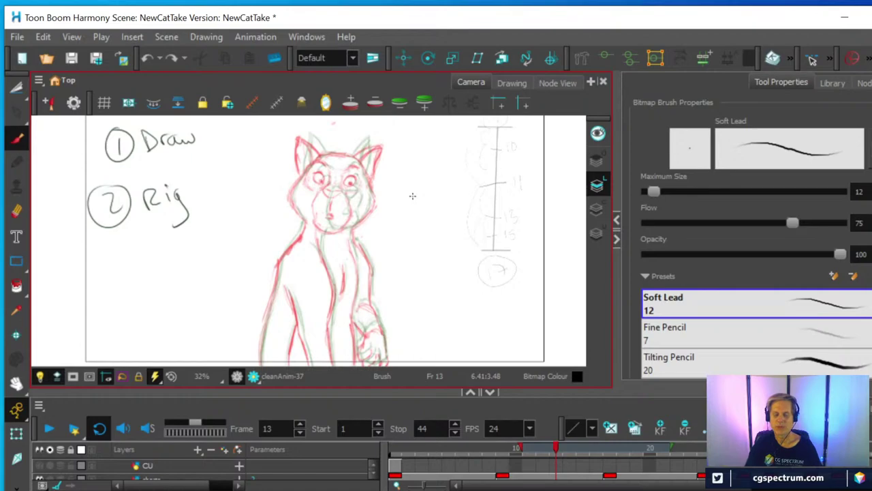
# Step: Sketch a small cartoon character below the "Rig" note with a round head, thin body, limbs, face and two antennae
pyautogui.moveTo(150, 262)
pyautogui.mouseDown()
pyautogui.moveTo(133, 280)
pyautogui.moveTo(165, 268)
pyautogui.moveTo(159, 313)
pyautogui.moveTo(172, 304)
pyautogui.moveTo(193, 318)
pyautogui.moveTo(172, 334)
pyautogui.mouseUp()
pyautogui.moveTo(194, 305)
pyautogui.mouseDown()
pyautogui.moveTo(199, 314)
pyautogui.moveTo(185, 327)
pyautogui.moveTo(161, 338)
pyautogui.mouseUp()
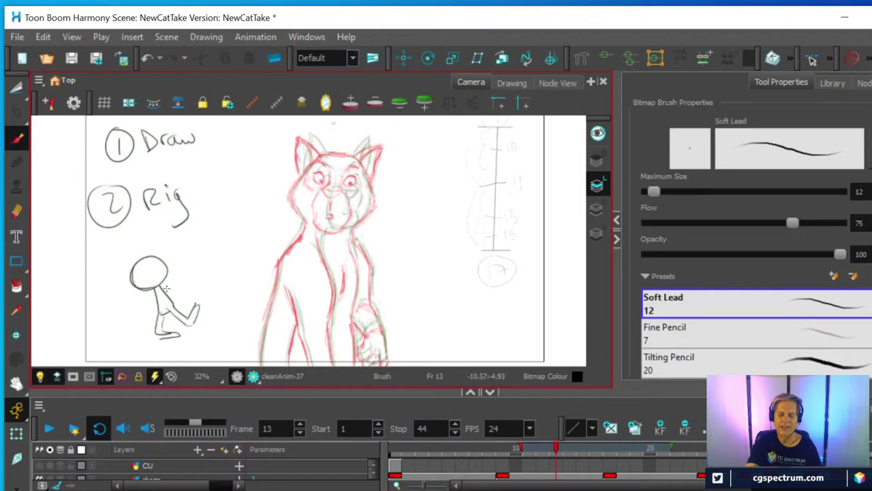
pyautogui.moveTo(162, 288)
pyautogui.mouseDown()
pyautogui.moveTo(183, 282)
pyautogui.moveTo(140, 308)
pyautogui.moveTo(137, 323)
pyautogui.moveTo(140, 305)
pyautogui.mouseUp()
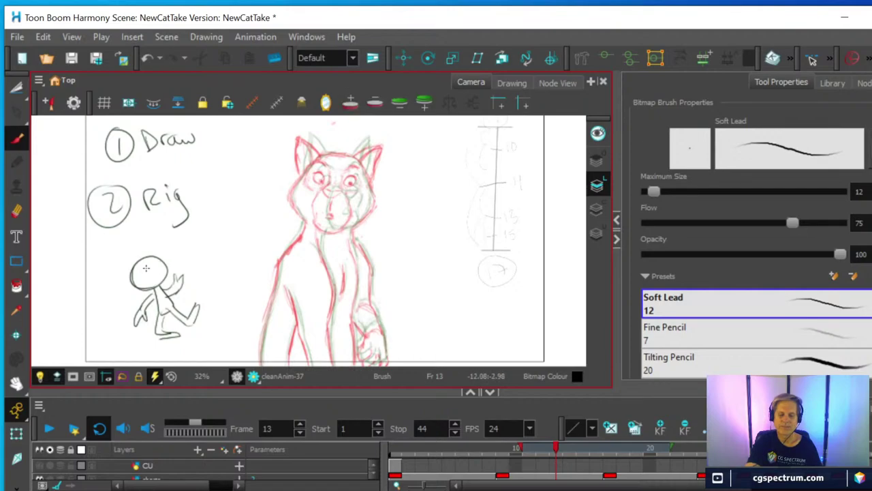
pyautogui.moveTo(141, 273)
pyautogui.mouseDown()
pyautogui.moveTo(150, 275)
pyautogui.moveTo(163, 274)
pyautogui.moveTo(150, 275)
pyautogui.moveTo(158, 273)
pyautogui.moveTo(152, 244)
pyautogui.moveTo(116, 263)
pyautogui.moveTo(161, 285)
pyautogui.mouseUp()
pyautogui.click(157, 270)
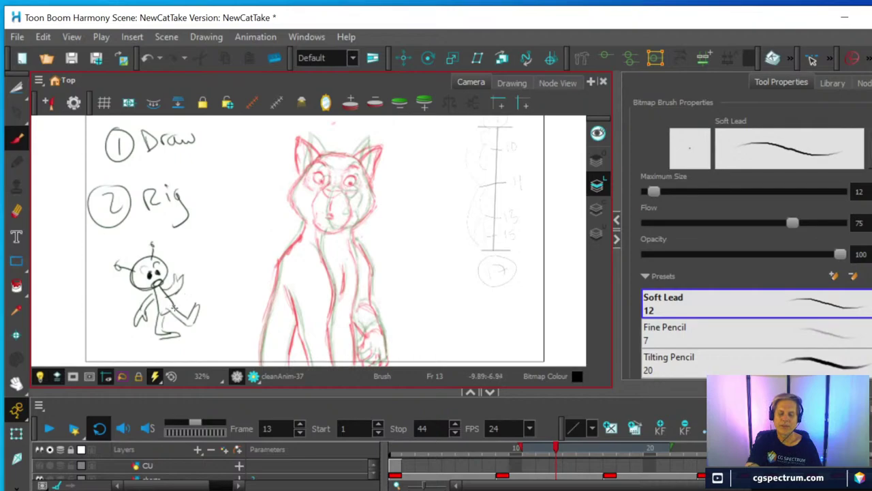
# Step: Mark joint circles on the small cartoon character, add direction arrows beside its legs, and mark joint dots on the cat's torso and arms
pyautogui.moveTo(172, 307)
pyautogui.mouseDown()
pyautogui.moveTo(159, 316)
pyautogui.moveTo(155, 299)
pyautogui.moveTo(167, 294)
pyautogui.moveTo(159, 288)
pyautogui.mouseUp()
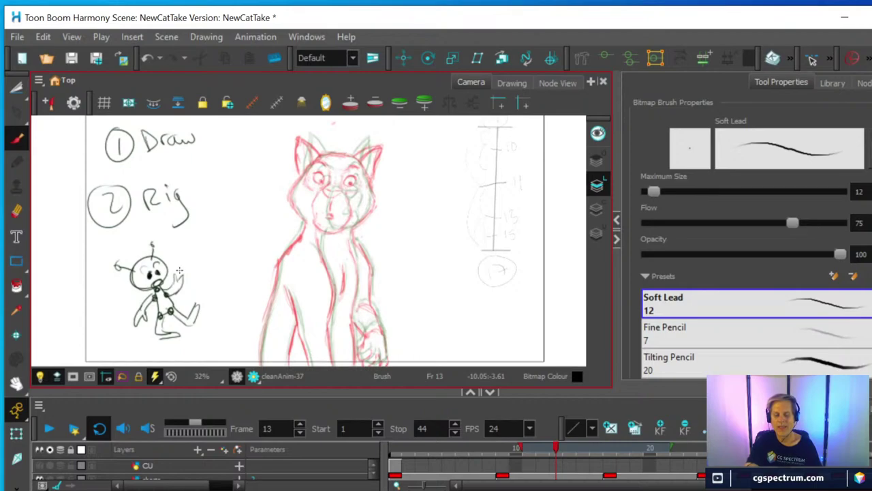
pyautogui.moveTo(202, 312)
pyautogui.mouseDown()
pyautogui.moveTo(199, 331)
pyautogui.moveTo(209, 311)
pyautogui.moveTo(216, 317)
pyautogui.moveTo(207, 315)
pyautogui.mouseUp()
pyautogui.moveTo(150, 344)
pyautogui.mouseDown()
pyautogui.moveTo(173, 349)
pyautogui.moveTo(153, 354)
pyautogui.mouseUp()
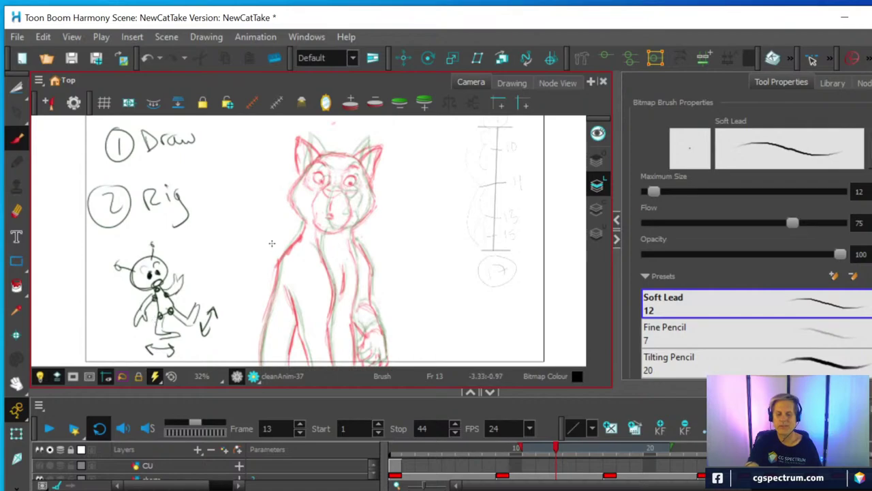
pyautogui.moveTo(294, 265); pyautogui.dragTo(320, 294)
pyautogui.moveTo(304, 331); pyautogui.dragTo(305, 335)
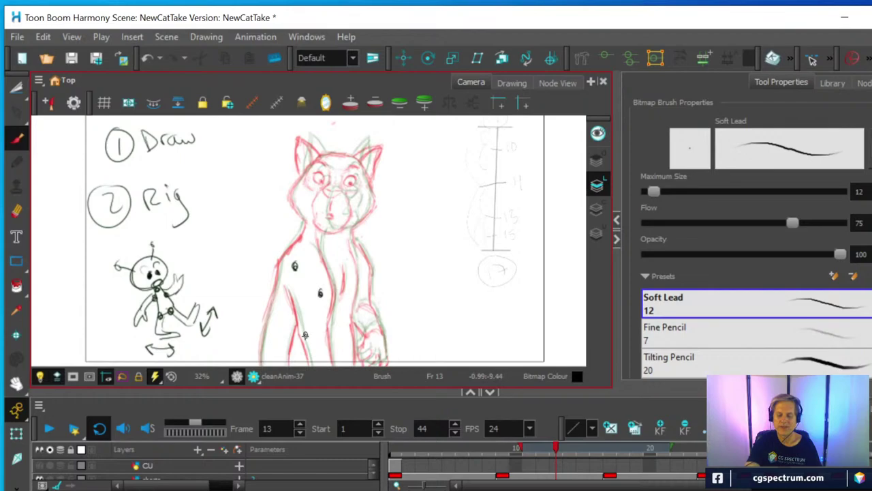
pyautogui.moveTo(362, 307); pyautogui.dragTo(363, 309)
pyautogui.moveTo(366, 271); pyautogui.dragTo(366, 274)
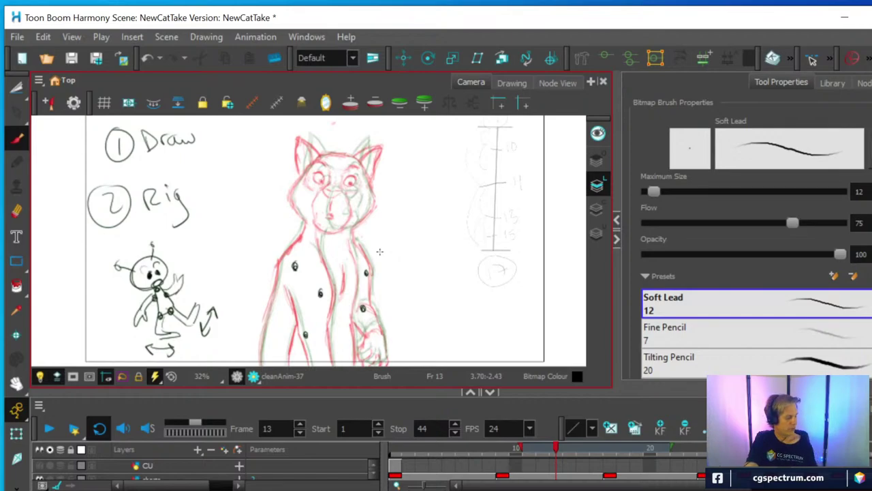
# Step: Undo the cat's joint dots, the direction arrows and most of the joint circles on the small character
pyautogui.hotkey('ctrl', 'z')
pyautogui.hotkey('ctrl', 'z')
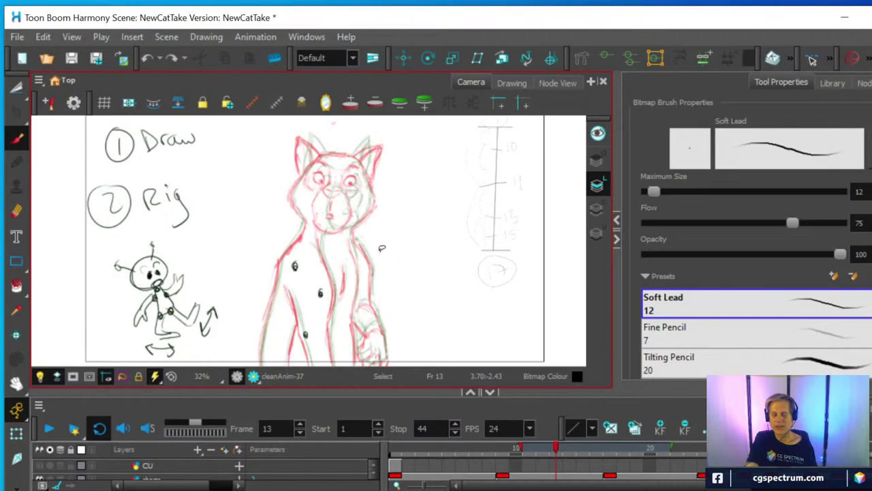
pyautogui.hotkey('ctrl', 'z')
pyautogui.hotkey('ctrl', 'z')
pyautogui.hotkey('ctrl', 'z')
pyautogui.hotkey('ctrl', 'z')
pyautogui.hotkey('ctrl', 'z')
pyautogui.hotkey('ctrl', 'z')
pyautogui.hotkey('ctrl', 'z')
pyautogui.hotkey('ctrl', 'z')
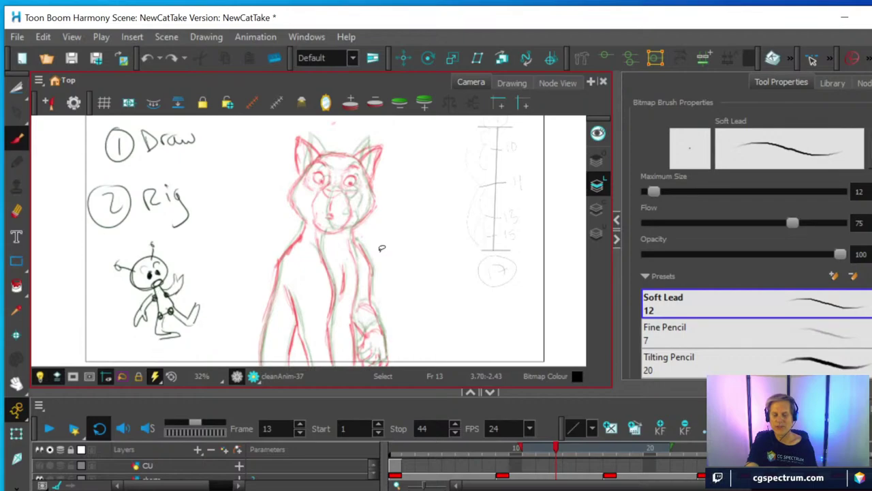
pyautogui.hotkey('ctrl', 'z')
pyautogui.hotkey('ctrl', 'z')
pyautogui.hotkey('ctrl', 'z')
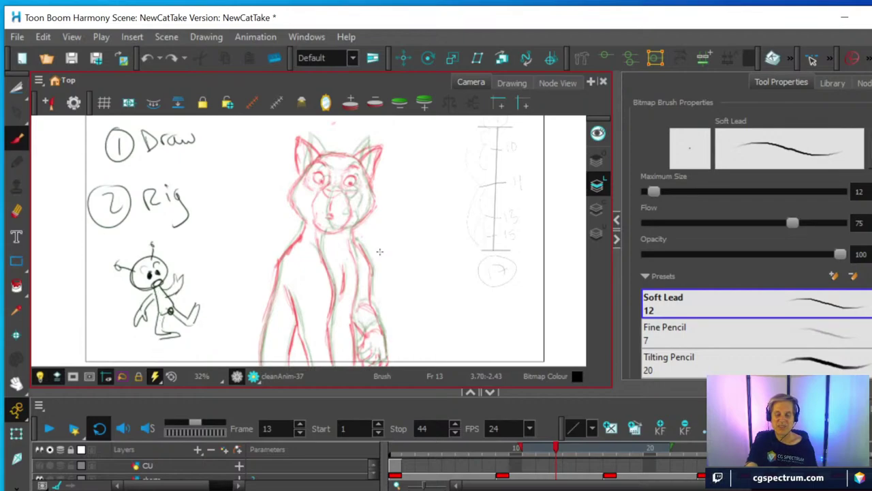
# Step: Lasso the small cartoon character below the "Rig" note with the Cutter and delete it
pyautogui.click(17, 89)
pyautogui.moveTo(219, 332)
pyautogui.mouseDown()
pyautogui.moveTo(226, 306)
pyautogui.moveTo(181, 235)
pyautogui.moveTo(130, 233)
pyautogui.moveTo(89, 289)
pyautogui.moveTo(153, 348)
pyautogui.moveTo(242, 311)
pyautogui.moveTo(226, 271)
pyautogui.mouseUp()
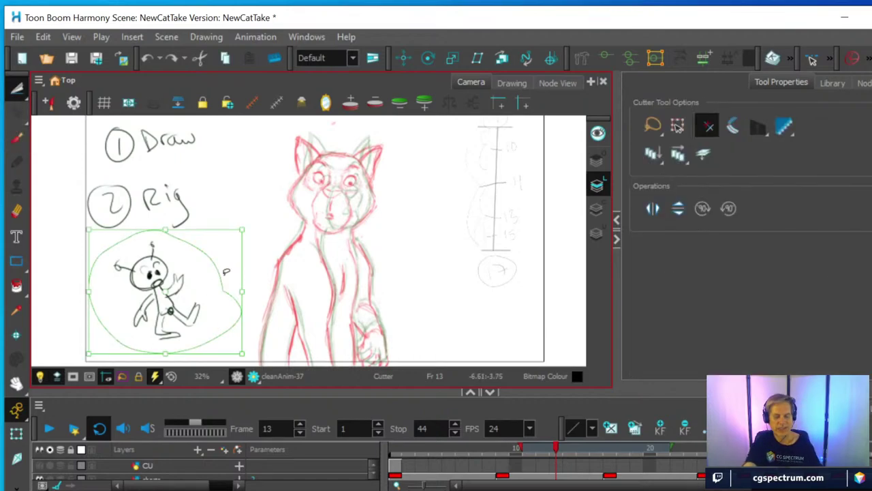
pyautogui.press('Delete')
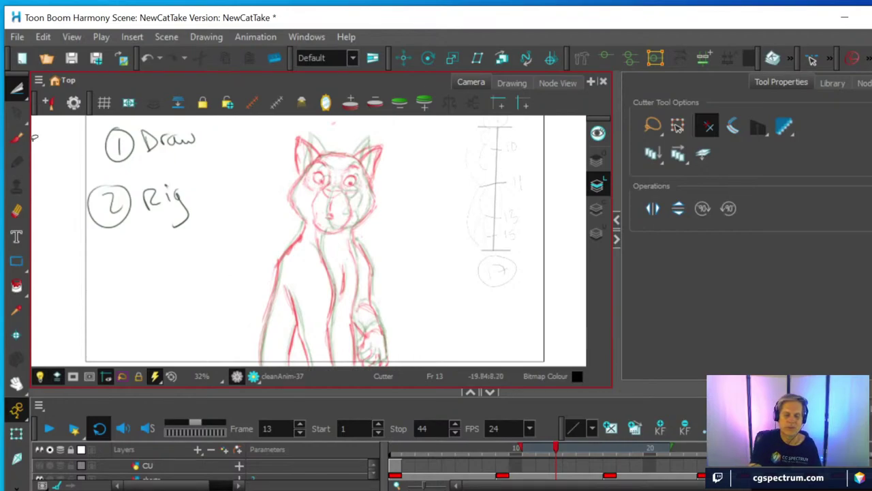
# Step: Draw a double-headed arrow with the brush between the "Draw" note and the cat's head
pyautogui.hotkey('alt', 'b')
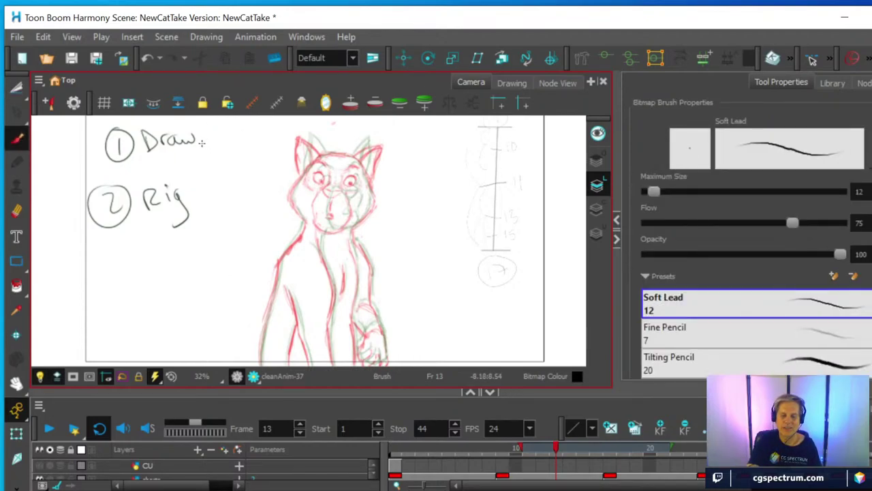
pyautogui.moveTo(201, 142)
pyautogui.mouseDown()
pyautogui.moveTo(223, 153)
pyautogui.moveTo(212, 139)
pyautogui.moveTo(206, 154)
pyautogui.moveTo(231, 155)
pyautogui.mouseUp()
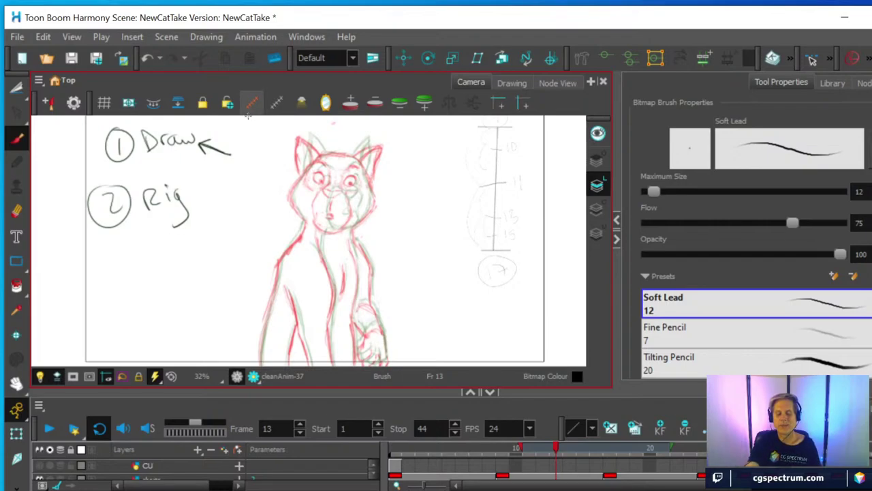
pyautogui.moveTo(229, 156); pyautogui.dragTo(266, 179)
pyautogui.moveTo(267, 179); pyautogui.dragTo(202, 145)
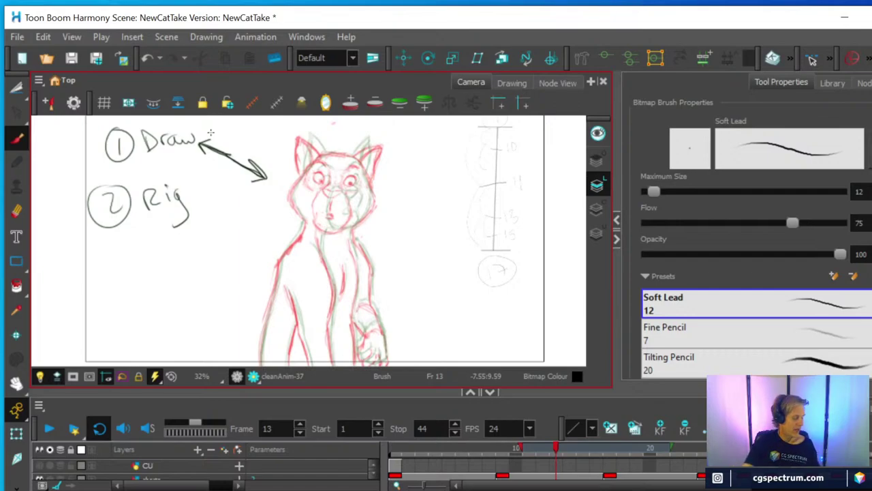
# Step: Undo the whole double-headed arrow between the "Draw" note and the cat
pyautogui.hotkey('ctrl', 'z')
pyautogui.hotkey('ctrl', 'z')
pyautogui.hotkey('ctrl', 'z')
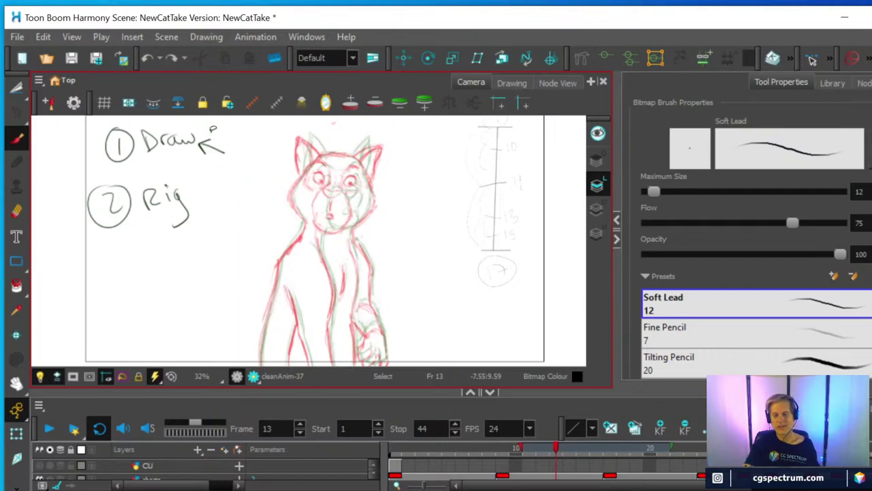
pyautogui.hotkey('ctrl', 'z')
pyautogui.hotkey('ctrl', 'z')
pyautogui.hotkey('ctrl', 'z')
# Step: Underline the "Rig" note and write "TECHNICAL" below it with a zigzag underline
pyautogui.moveTo(137, 235); pyautogui.dragTo(203, 203)
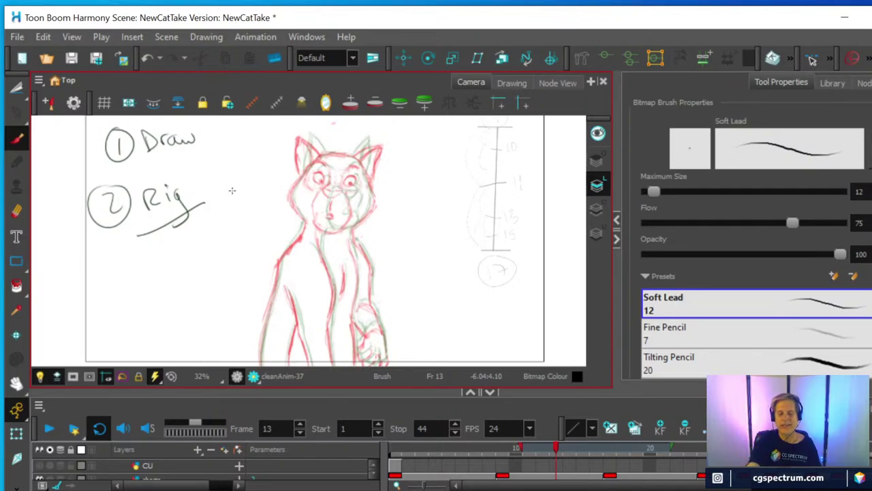
pyautogui.moveTo(141, 270)
pyautogui.mouseDown()
pyautogui.moveTo(141, 307)
pyautogui.moveTo(145, 261)
pyautogui.mouseUp()
pyautogui.moveTo(149, 269)
pyautogui.mouseDown()
pyautogui.moveTo(147, 292)
pyautogui.moveTo(156, 266)
pyautogui.moveTo(158, 280)
pyautogui.mouseUp()
pyautogui.moveTo(150, 295)
pyautogui.mouseDown()
pyautogui.moveTo(169, 268)
pyautogui.moveTo(178, 291)
pyautogui.mouseUp()
pyautogui.moveTo(184, 256)
pyautogui.mouseDown()
pyautogui.moveTo(210, 265)
pyautogui.moveTo(217, 244)
pyautogui.moveTo(224, 252)
pyautogui.moveTo(244, 249)
pyautogui.moveTo(248, 235)
pyautogui.moveTo(280, 235)
pyautogui.mouseUp()
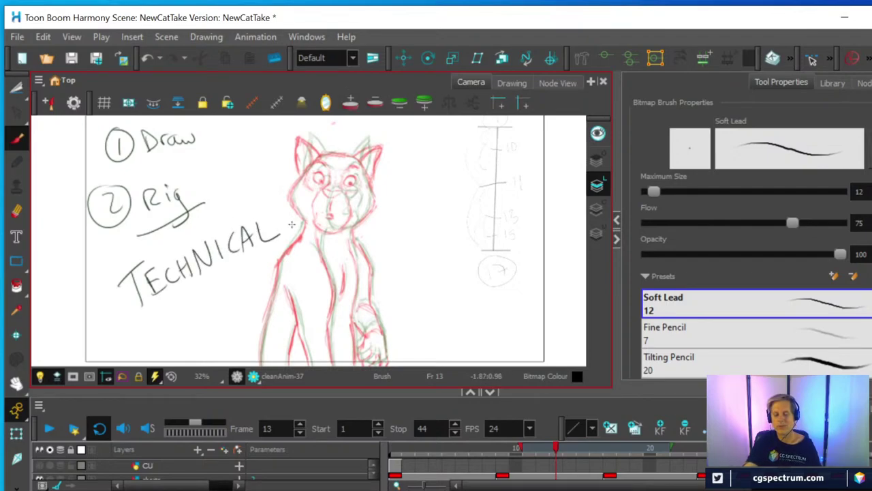
pyautogui.moveTo(146, 336)
pyautogui.mouseDown()
pyautogui.moveTo(228, 290)
pyautogui.moveTo(242, 333)
pyautogui.mouseUp()
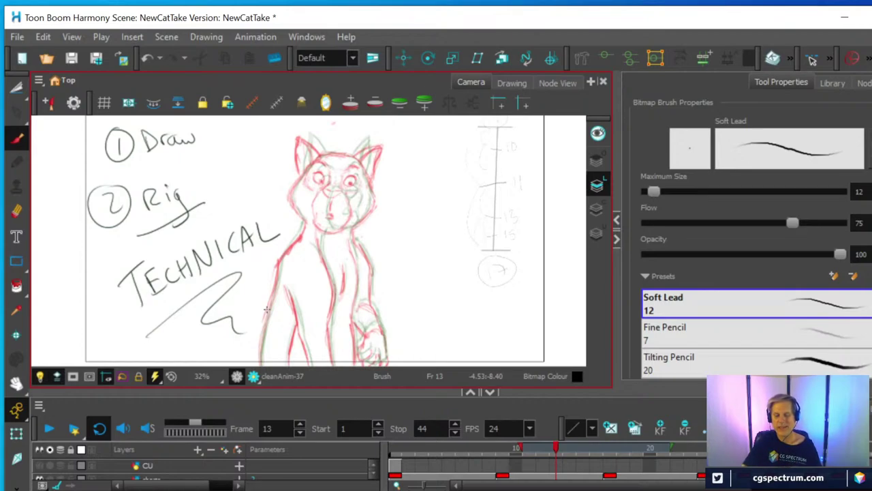
# Step: Sketch a simple rig skeleton beside the cat with a head circle, spine, jointed limbs and rotation arrows at one joint
pyautogui.moveTo(444, 165)
pyautogui.mouseDown()
pyautogui.moveTo(445, 238)
pyautogui.moveTo(444, 219)
pyautogui.moveTo(432, 239)
pyautogui.moveTo(469, 229)
pyautogui.moveTo(454, 232)
pyautogui.moveTo(418, 270)
pyautogui.mouseUp()
pyautogui.moveTo(430, 239)
pyautogui.mouseDown()
pyautogui.moveTo(426, 246)
pyautogui.moveTo(431, 240)
pyautogui.mouseUp()
pyautogui.moveTo(475, 227); pyautogui.dragTo(475, 228)
pyautogui.moveTo(477, 236); pyautogui.dragTo(499, 268)
pyautogui.moveTo(413, 238)
pyautogui.mouseDown()
pyautogui.moveTo(434, 261)
pyautogui.moveTo(407, 244)
pyautogui.moveTo(415, 244)
pyautogui.mouseUp()
pyautogui.moveTo(436, 256); pyautogui.dragTo(434, 268)
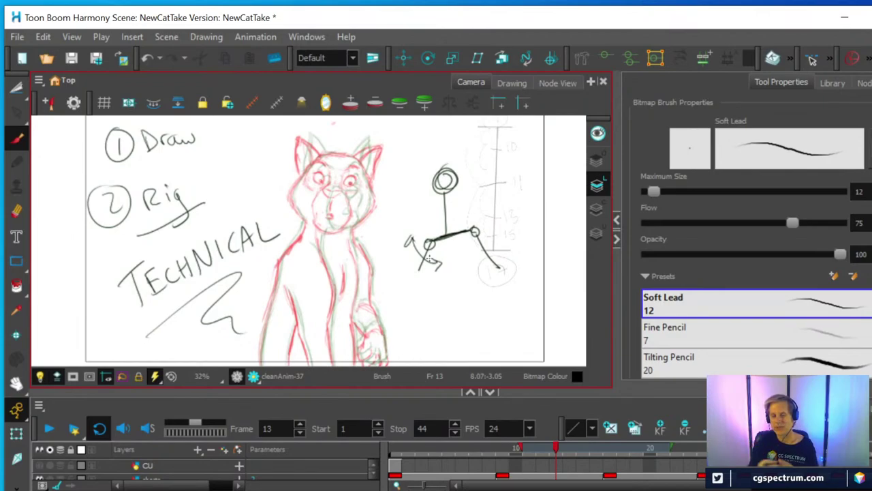
# Step: Undo the rotation arrows, joints, limbs and spine of the sketched rig skeleton
pyautogui.hotkey('ctrl', 'z')
pyautogui.hotkey('ctrl', 'z')
pyautogui.hotkey('ctrl', 'z')
pyautogui.hotkey('ctrl', 'z')
pyautogui.hotkey('ctrl', 'z')
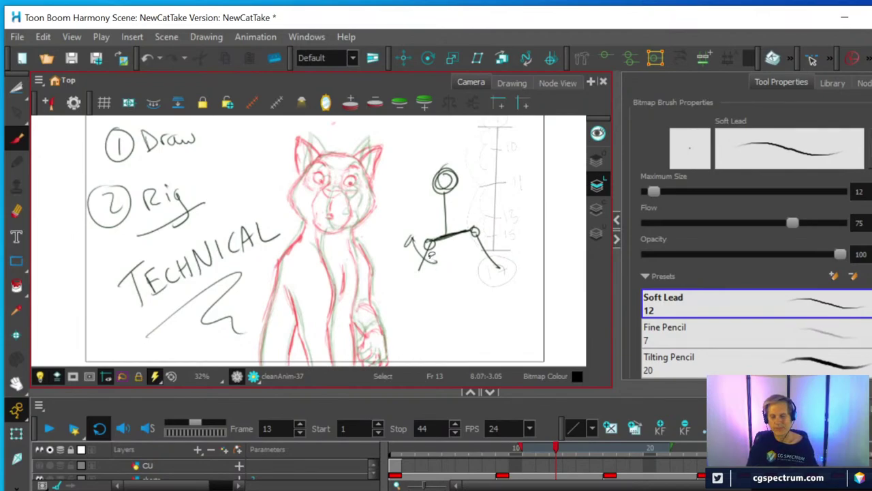
pyautogui.hotkey('ctrl', 'z')
pyautogui.hotkey('ctrl', 'z')
pyautogui.hotkey('ctrl', 'z')
pyautogui.hotkey('ctrl', 'z')
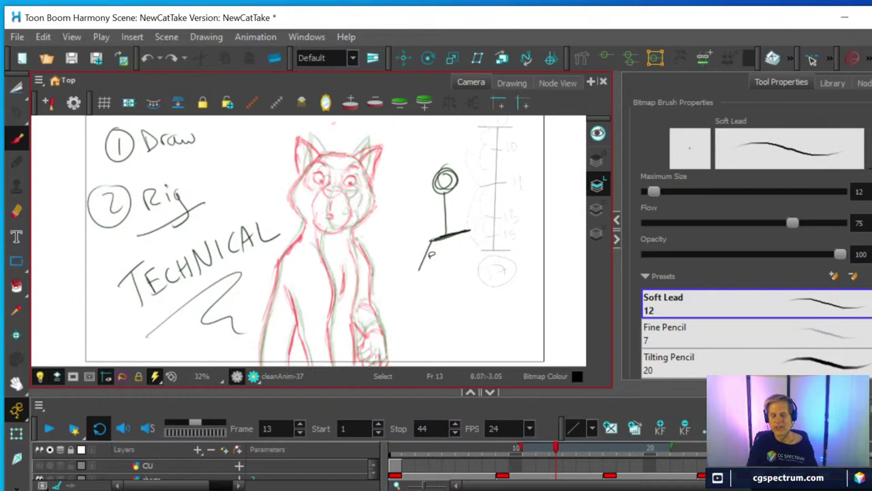
pyautogui.hotkey('ctrl', 'z')
pyautogui.hotkey('ctrl', 'z')
pyautogui.hotkey('ctrl', 'z')
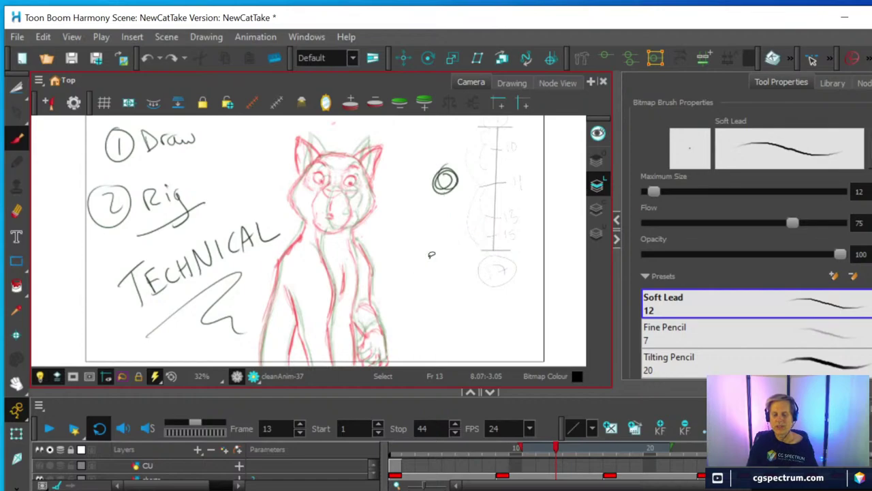
# Step: Undo the skeleton's head circle, the zigzag underline and the word "TECHNICAL"
pyautogui.hotkey('ctrl', 'z')
pyautogui.hotkey('ctrl', 'z')
pyautogui.hotkey('ctrl', 'z')
pyautogui.hotkey('ctrl', 'z')
pyautogui.hotkey('ctrl', 'z')
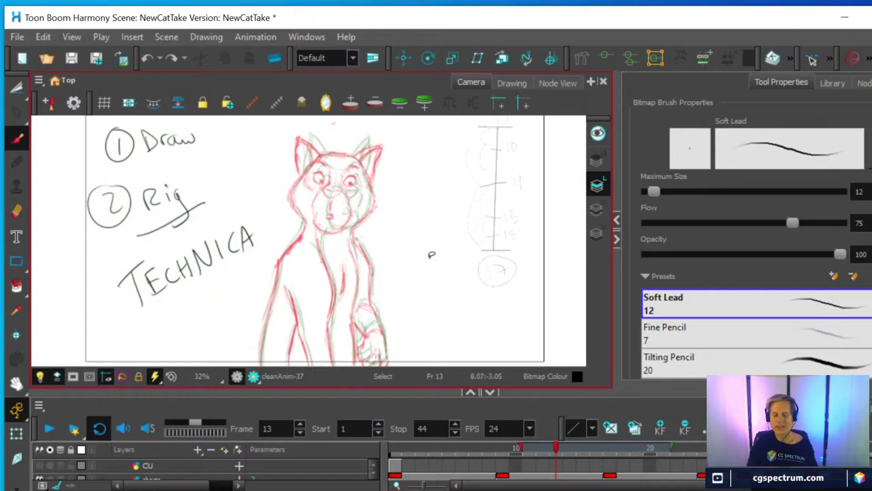
pyautogui.hotkey('ctrl', 'z')
pyautogui.hotkey('ctrl', 'z')
pyautogui.hotkey('ctrl', 'z')
pyautogui.hotkey('ctrl', 'z')
pyautogui.hotkey('ctrl', 'z')
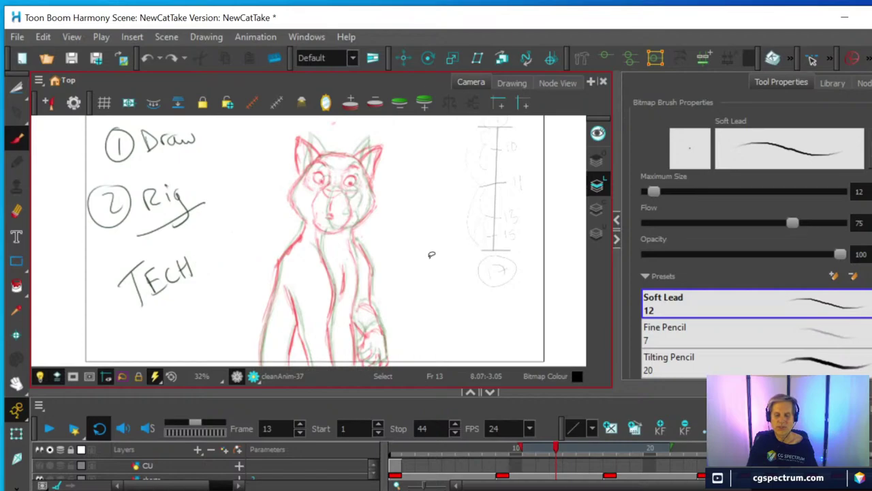
pyautogui.hotkey('ctrl', 'z')
pyautogui.hotkey('ctrl', 'z')
pyautogui.hotkey('ctrl', 'z')
pyautogui.hotkey('ctrl', 'z')
pyautogui.hotkey('ctrl', 'z')
pyautogui.hotkey('ctrl', 'z')
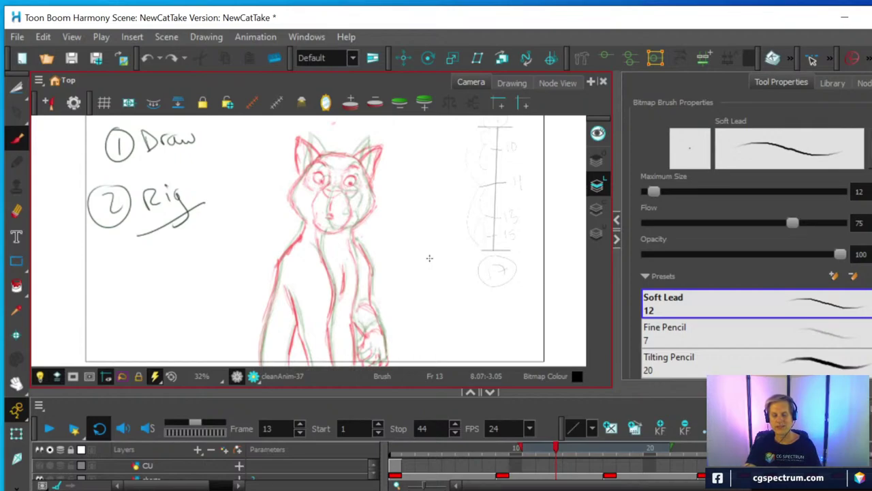
# Step: Lasso the "1 Draw" and "2 Rig" notes with the Cutter and delete them
pyautogui.hotkey('alt', 't')
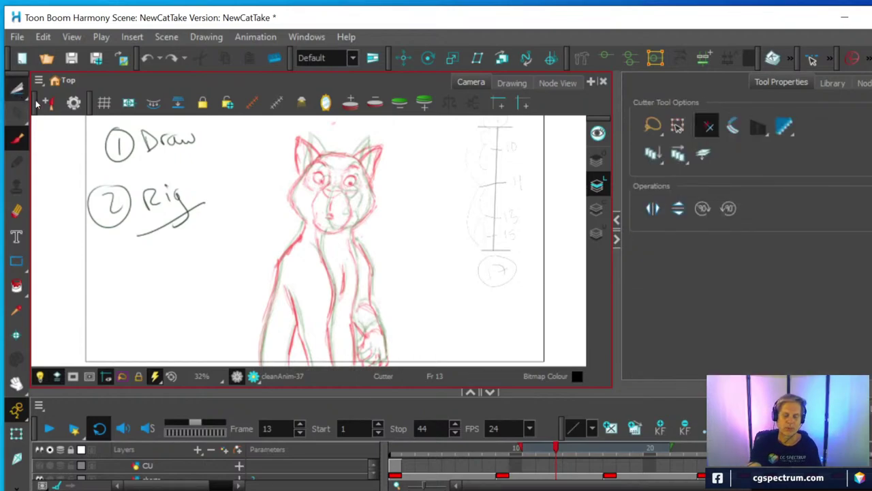
pyautogui.moveTo(220, 234)
pyautogui.mouseDown()
pyautogui.moveTo(238, 137)
pyautogui.moveTo(191, 113)
pyautogui.moveTo(86, 129)
pyautogui.moveTo(66, 212)
pyautogui.moveTo(147, 262)
pyautogui.moveTo(228, 225)
pyautogui.moveTo(238, 172)
pyautogui.mouseUp()
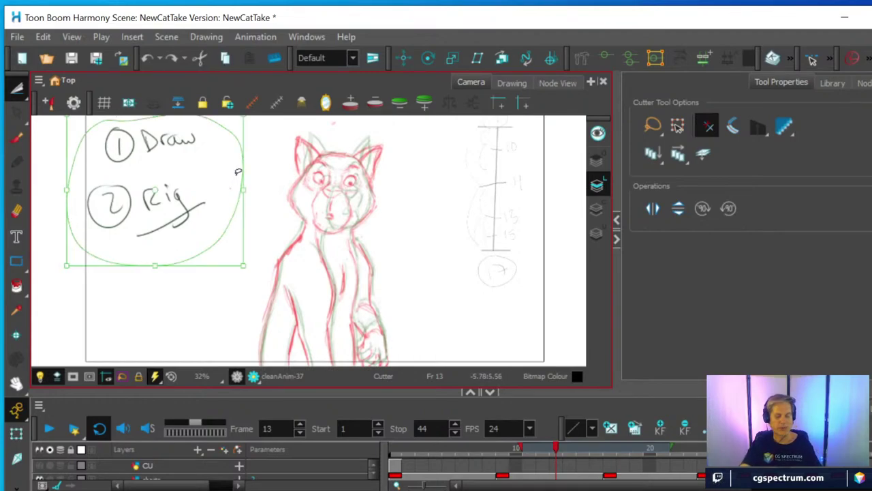
pyautogui.press('Delete')
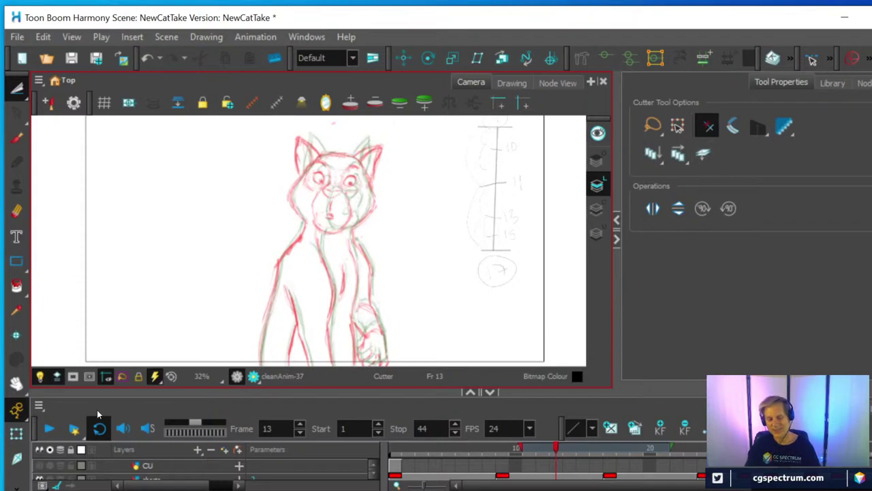
# Step: Play back the cat animation, stop at frame 43, and try rough brush lines over the cat's head before deleting them
pyautogui.click(48, 431)
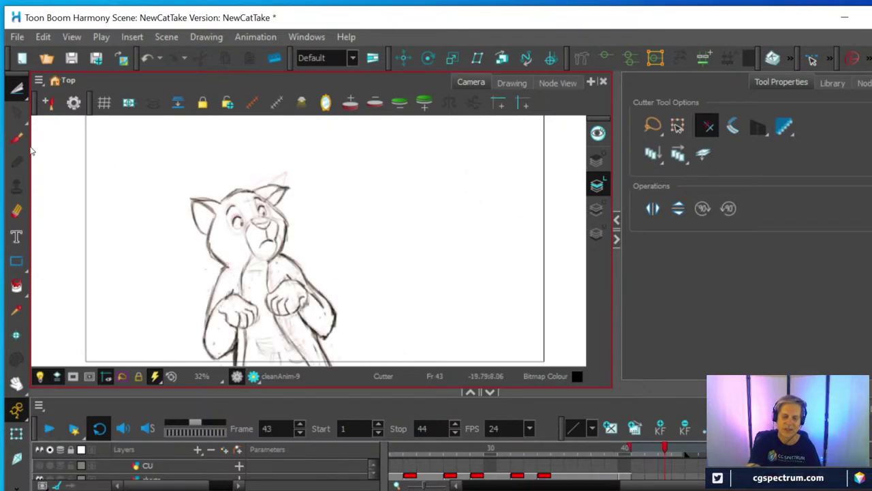
pyautogui.hotkey('alt', 'b')
pyautogui.moveTo(183, 239)
pyautogui.mouseDown()
pyautogui.moveTo(231, 231)
pyautogui.moveTo(302, 194)
pyautogui.moveTo(246, 178)
pyautogui.moveTo(215, 187)
pyautogui.moveTo(192, 248)
pyautogui.mouseUp()
pyautogui.moveTo(238, 211)
pyautogui.mouseDown()
pyautogui.moveTo(233, 233)
pyautogui.moveTo(239, 210)
pyautogui.moveTo(263, 200)
pyautogui.mouseUp()
pyautogui.hotkey('alt', 's')
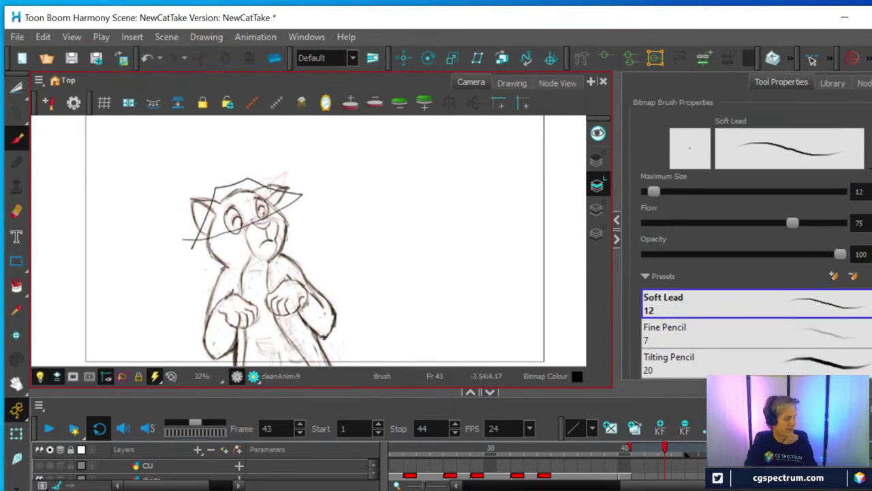
pyautogui.click(272, 186)
pyautogui.press('Delete')
pyautogui.hotkey('alt', 'b')
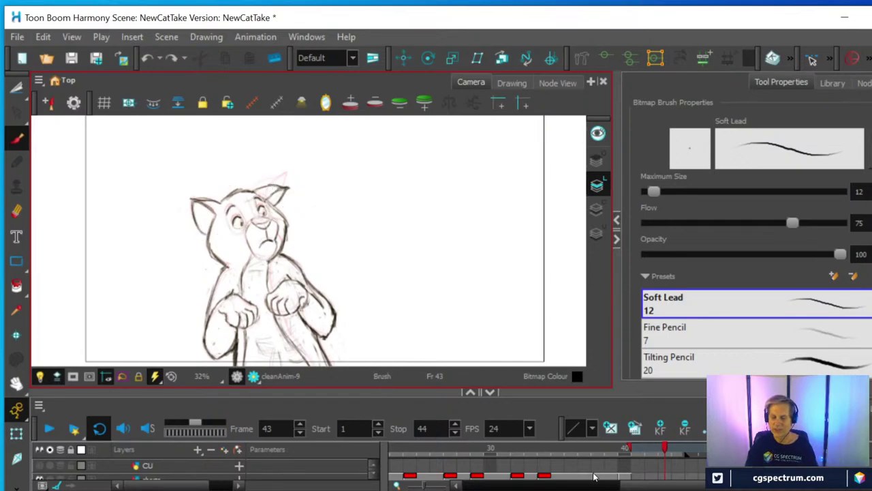
# Step: Return to the frame 13 drawing on the cleanAnim layer, ready to draw the cat's lower body with the brush
pyautogui.moveTo(533, 391); pyautogui.dragTo(535, 292)
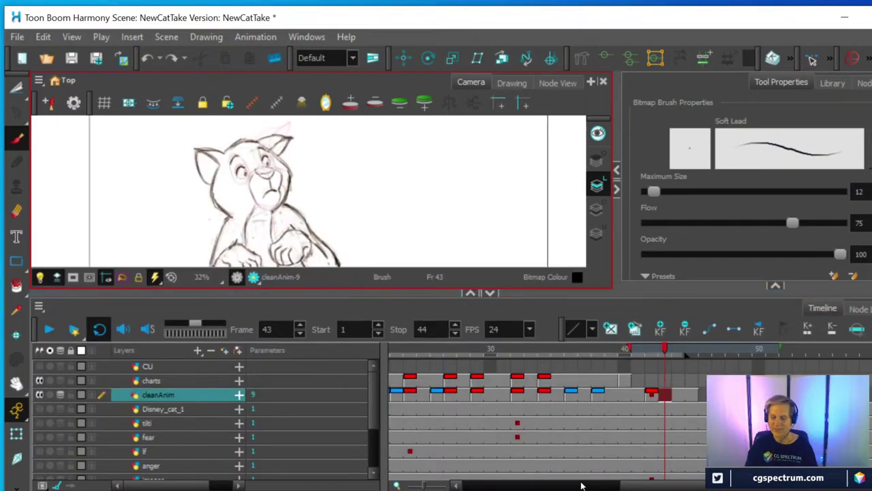
pyautogui.moveTo(639, 485); pyautogui.dragTo(482, 486)
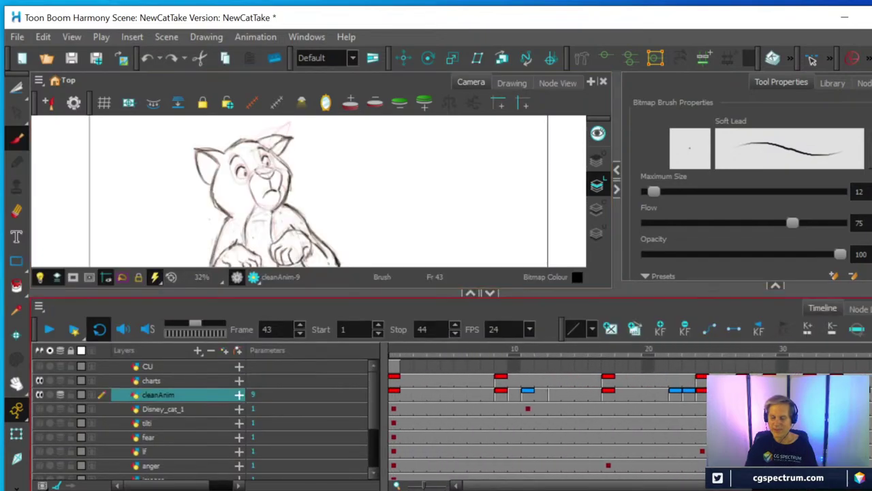
pyautogui.click(556, 395)
pyautogui.moveTo(438, 291); pyautogui.dragTo(437, 400)
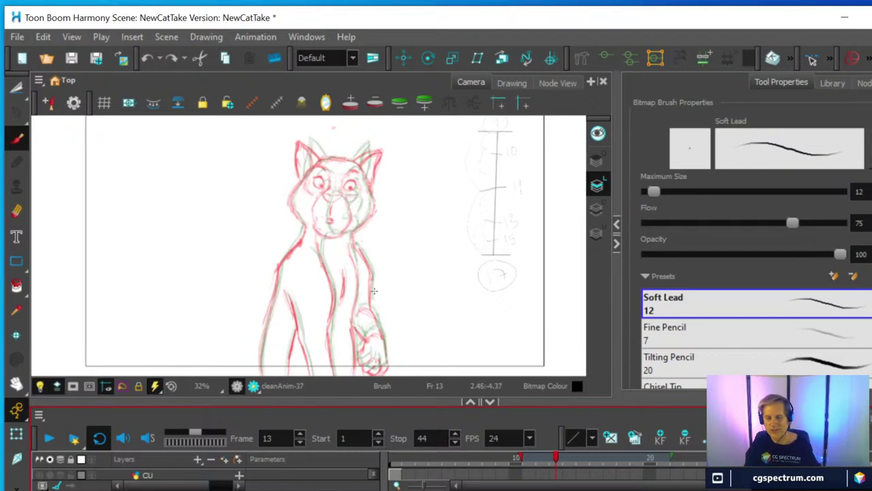
pyautogui.scroll(5, 412, 293)
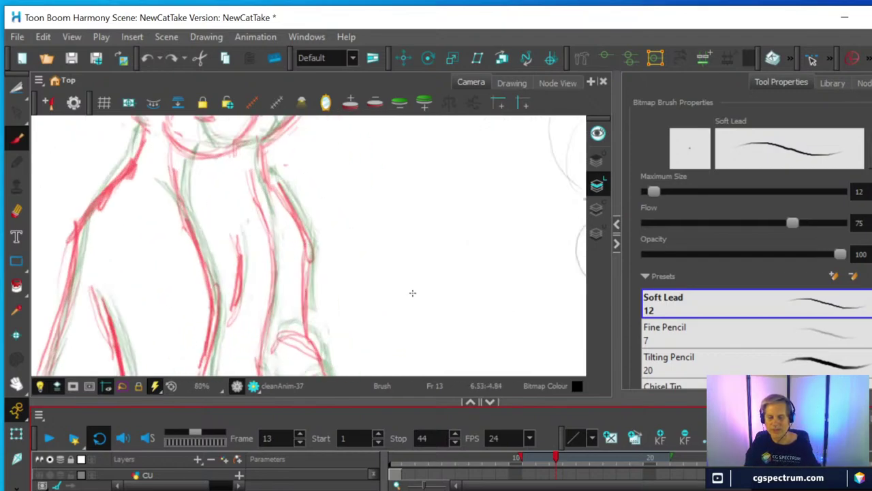
pyautogui.scroll(-2, 413, 293)
pyautogui.press('space')
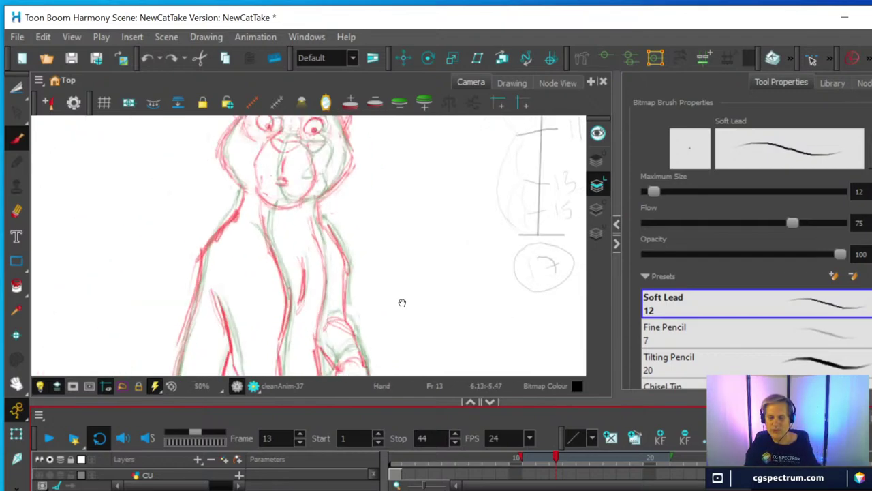
pyautogui.moveTo(403, 302); pyautogui.dragTo(465, 198)
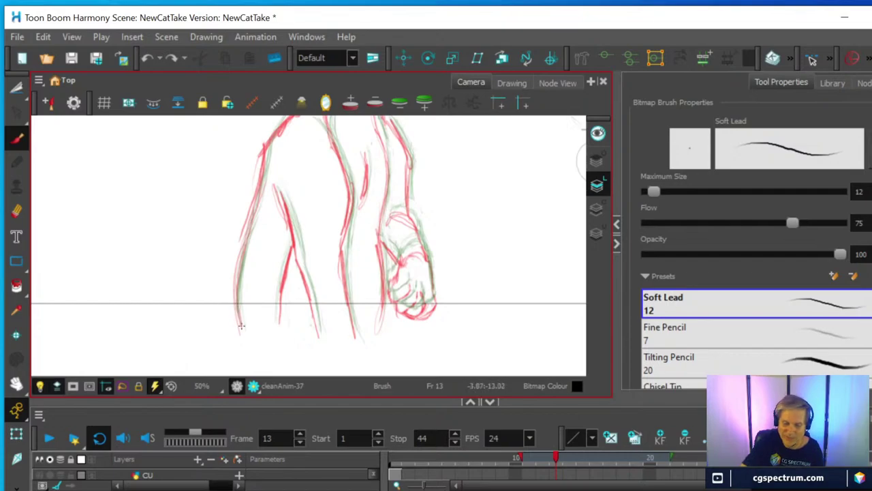
# Step: Draw the outer contour of the cat's left-hand arm up over the shoulder to the neck, midway between the red and green onion-skin lines
pyautogui.moveTo(242, 326)
pyautogui.mouseDown()
pyautogui.moveTo(238, 285)
pyautogui.moveTo(253, 219)
pyautogui.mouseUp()
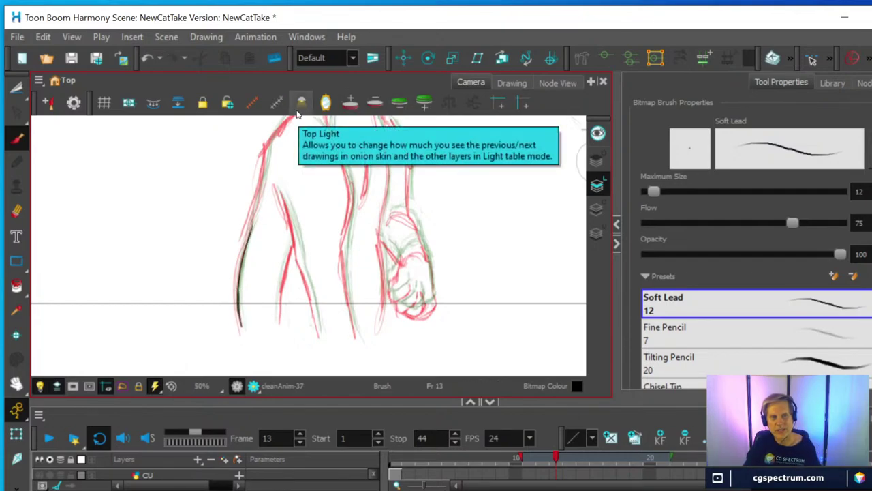
pyautogui.moveTo(426, 252); pyautogui.dragTo(406, 308)
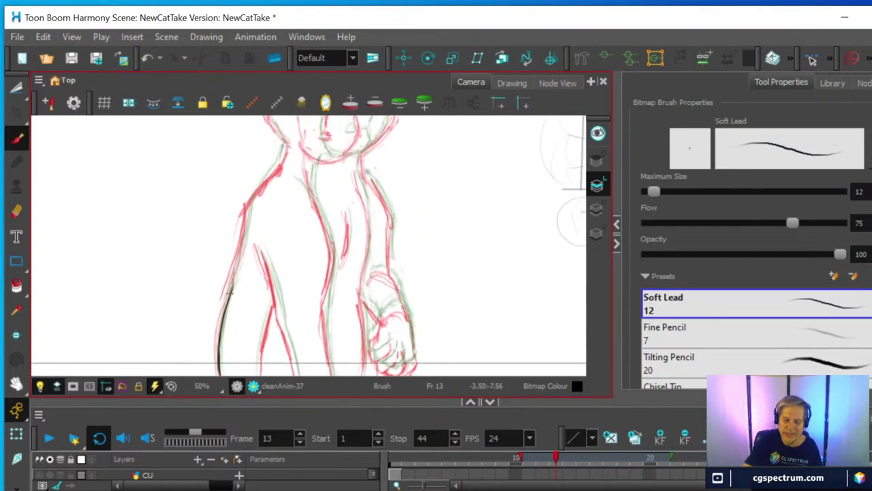
pyautogui.moveTo(231, 293); pyautogui.dragTo(238, 256)
pyautogui.moveTo(237, 266)
pyautogui.mouseDown()
pyautogui.moveTo(250, 188)
pyautogui.moveTo(286, 143)
pyautogui.mouseUp()
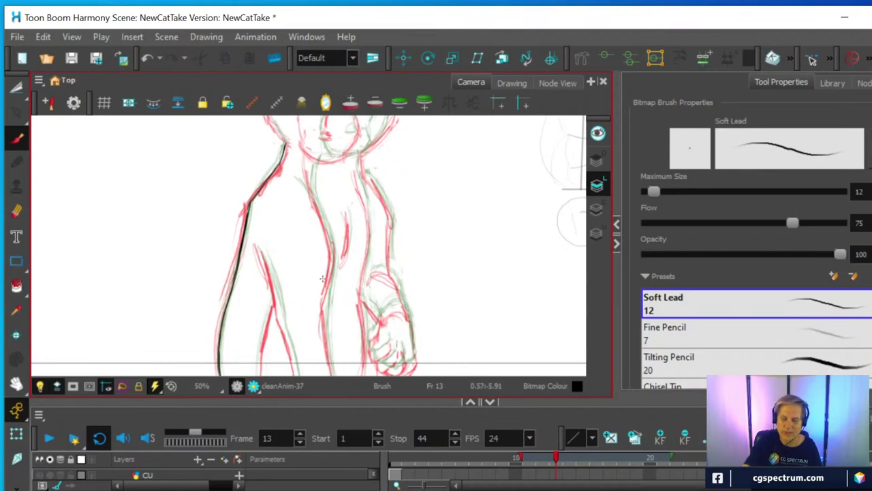
# Step: Draw the inner torso lines, neck, right-hand shoulder and upper arm, raising the brush's maximum size to 24.8 after the first torso stroke
pyautogui.moveTo(325, 297); pyautogui.dragTo(332, 249)
pyautogui.moveTo(655, 191); pyautogui.dragTo(660, 192)
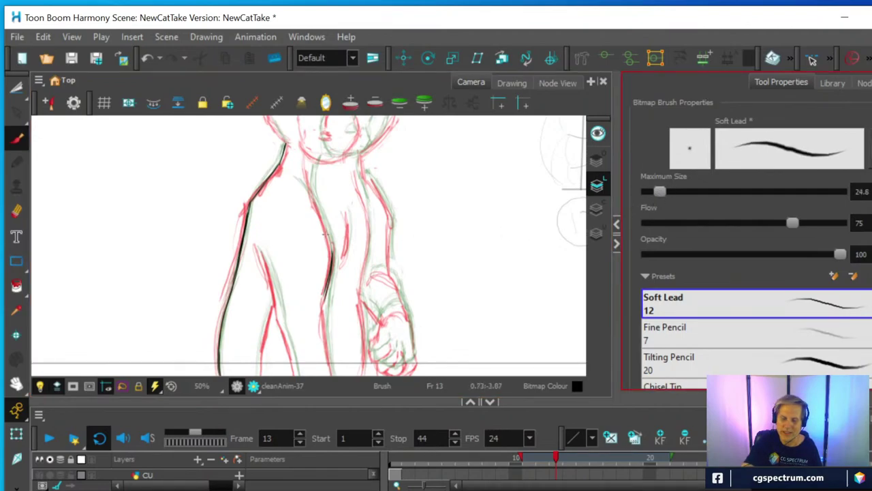
pyautogui.moveTo(324, 217)
pyautogui.mouseDown()
pyautogui.moveTo(332, 251)
pyautogui.moveTo(299, 144)
pyautogui.moveTo(321, 221)
pyautogui.moveTo(342, 255)
pyautogui.moveTo(348, 222)
pyautogui.moveTo(367, 252)
pyautogui.moveTo(366, 207)
pyautogui.mouseUp()
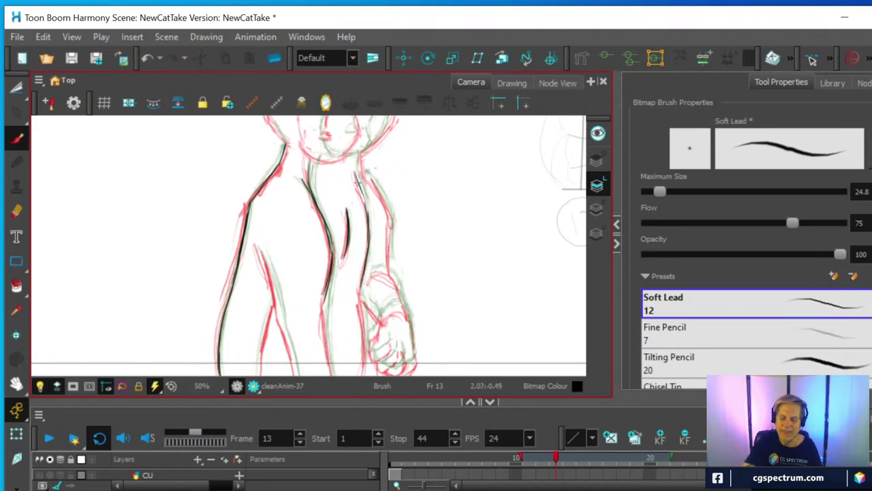
pyautogui.moveTo(359, 153); pyautogui.dragTo(391, 208)
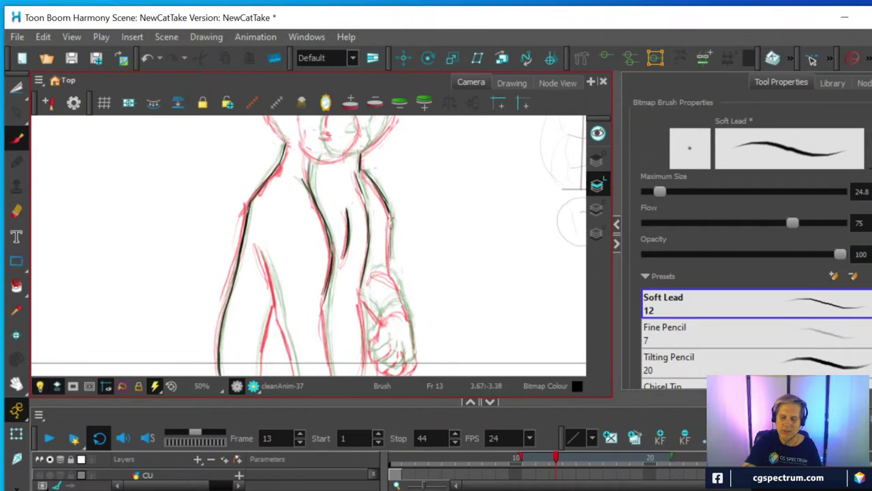
pyautogui.moveTo(390, 213); pyautogui.dragTo(390, 263)
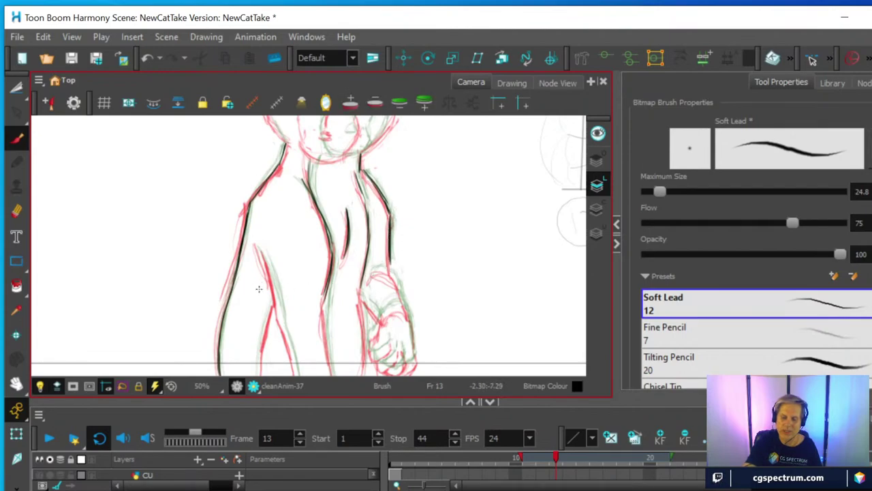
# Step: Draw the inner edge of the left-hand arm and extend the cat's torso lines down past the horizontal ground line
pyautogui.moveTo(277, 310); pyautogui.dragTo(263, 247)
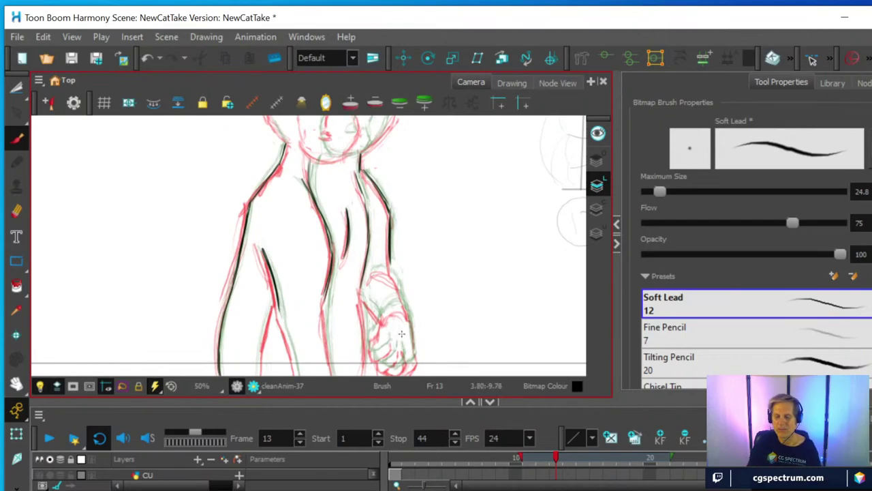
pyautogui.moveTo(374, 305)
pyautogui.mouseDown()
pyautogui.moveTo(379, 228)
pyautogui.moveTo(382, 247)
pyautogui.mouseUp()
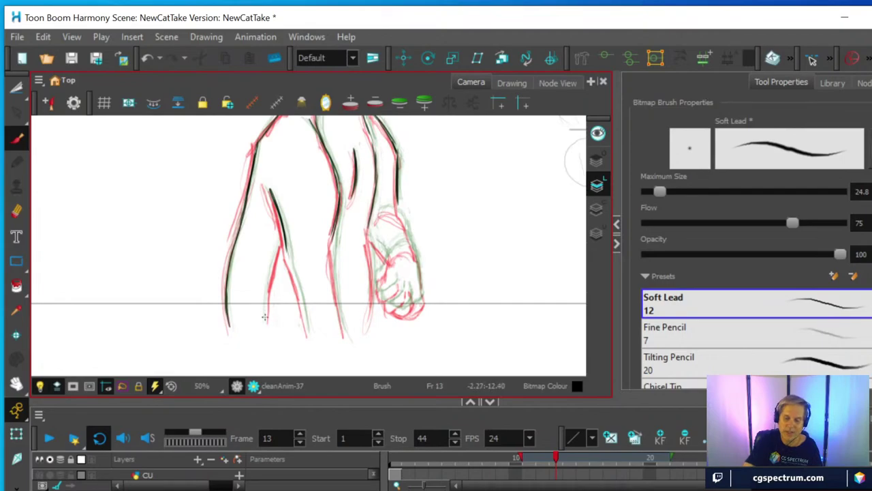
pyautogui.moveTo(266, 325); pyautogui.dragTo(278, 249)
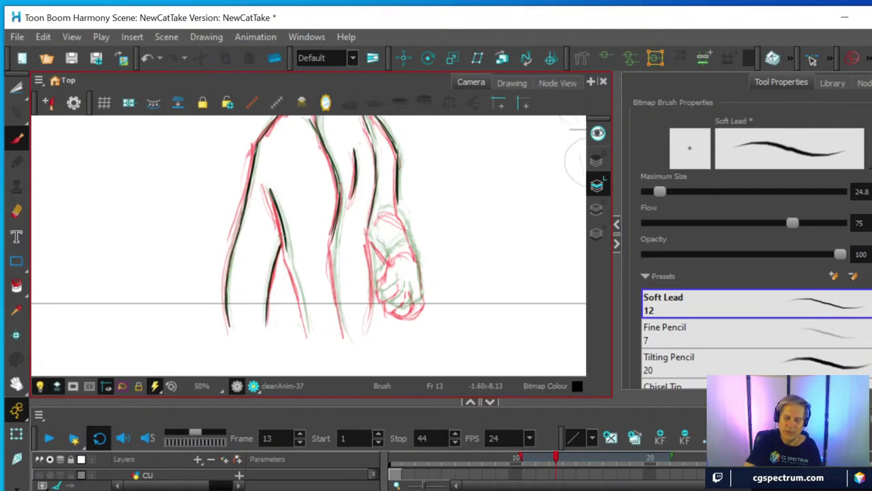
pyautogui.moveTo(306, 336); pyautogui.dragTo(284, 232)
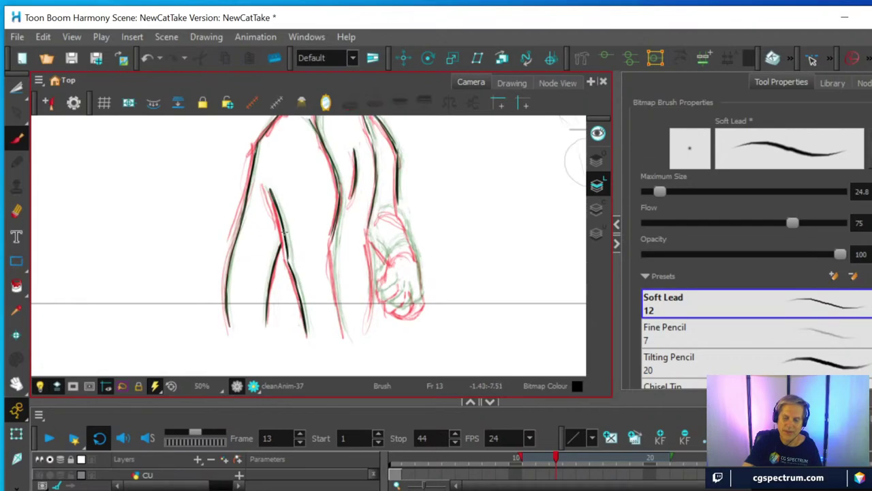
pyautogui.moveTo(347, 345)
pyautogui.mouseDown()
pyautogui.moveTo(331, 258)
pyautogui.moveTo(335, 228)
pyautogui.mouseUp()
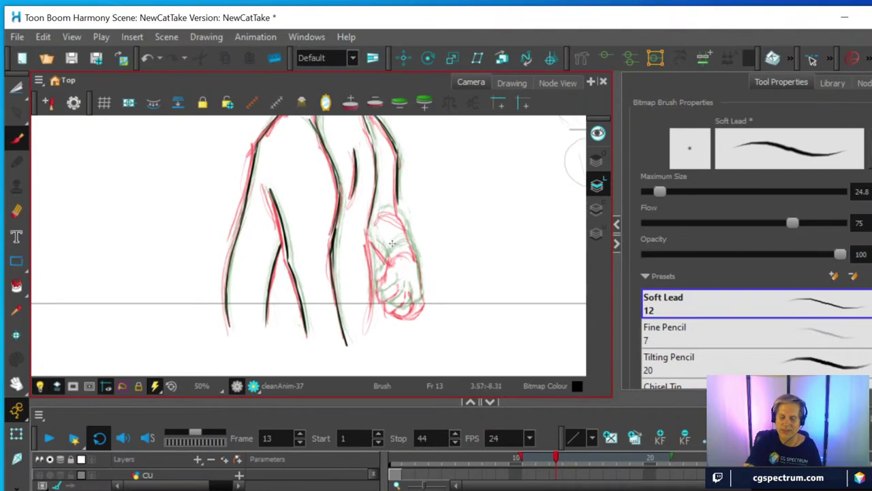
pyautogui.moveTo(370, 324)
pyautogui.mouseDown()
pyautogui.moveTo(368, 235)
pyautogui.moveTo(382, 218)
pyautogui.mouseUp()
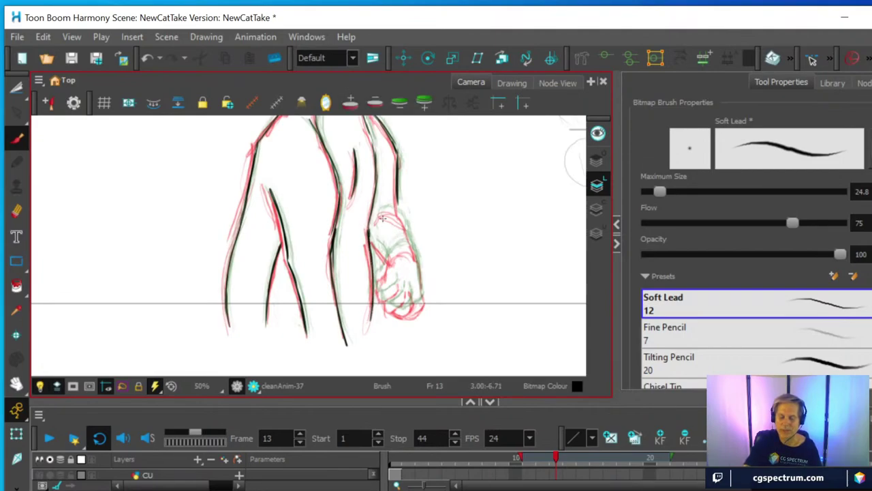
# Step: Draw the right-hand forearm with its curved elbow, inner wrist line and outer edge, joining it to the upper arm
pyautogui.scroll(2, 510, 298)
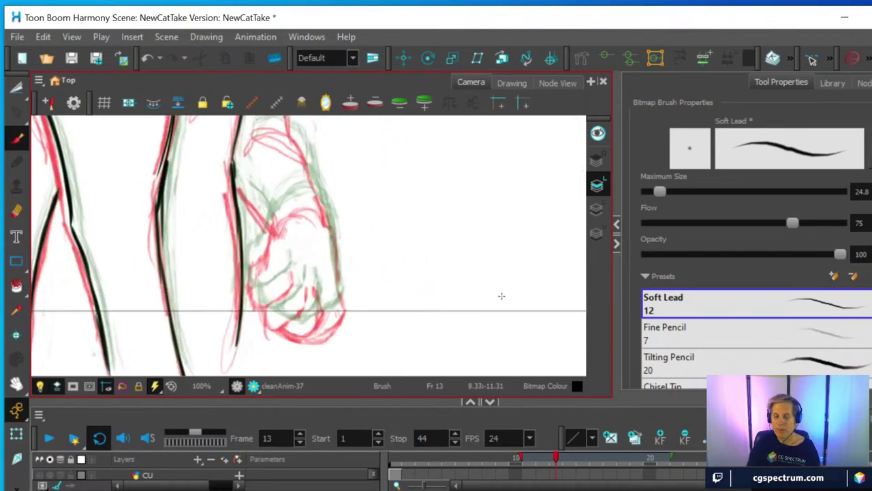
pyautogui.moveTo(431, 206); pyautogui.dragTo(437, 251)
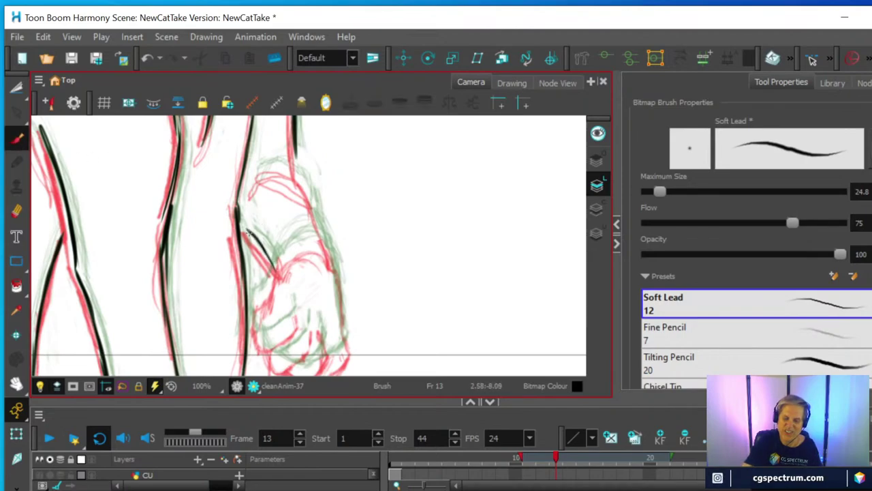
pyautogui.moveTo(238, 221); pyautogui.dragTo(276, 272)
pyautogui.moveTo(334, 267)
pyautogui.mouseDown()
pyautogui.moveTo(304, 180)
pyautogui.moveTo(285, 154)
pyautogui.moveTo(271, 164)
pyautogui.moveTo(299, 171)
pyautogui.moveTo(312, 203)
pyautogui.mouseUp()
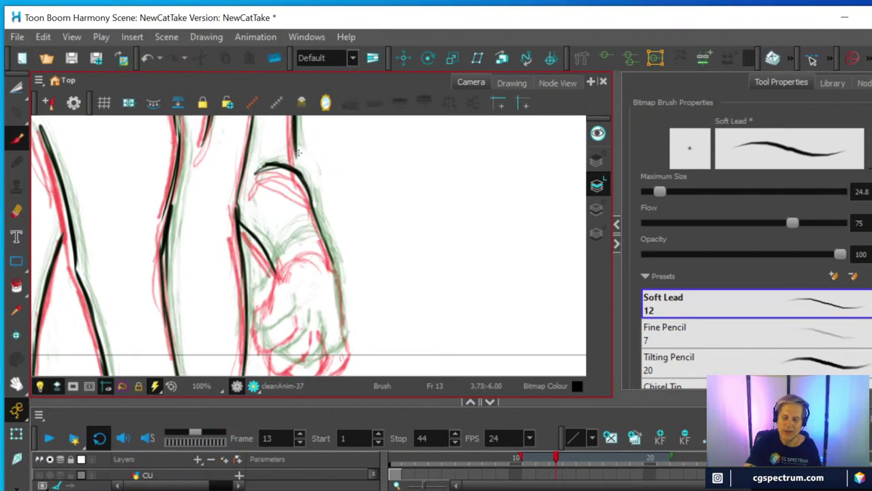
pyautogui.moveTo(295, 141); pyautogui.dragTo(298, 167)
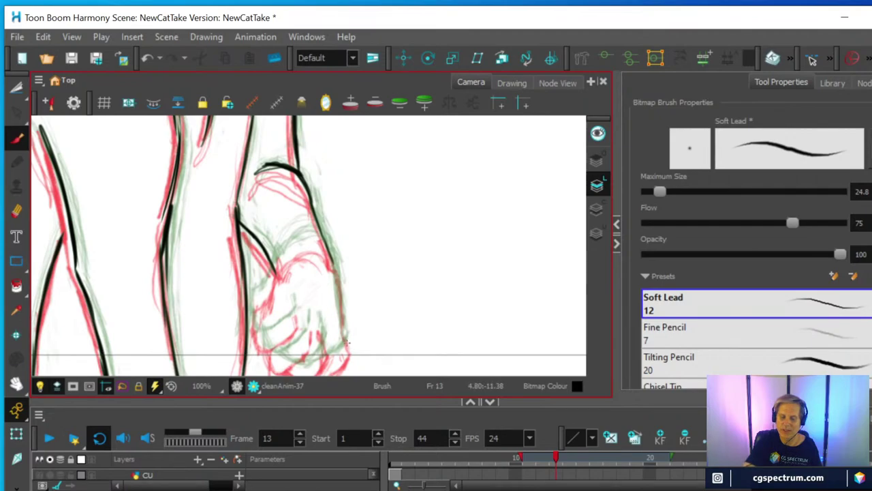
pyautogui.moveTo(348, 343); pyautogui.dragTo(333, 263)
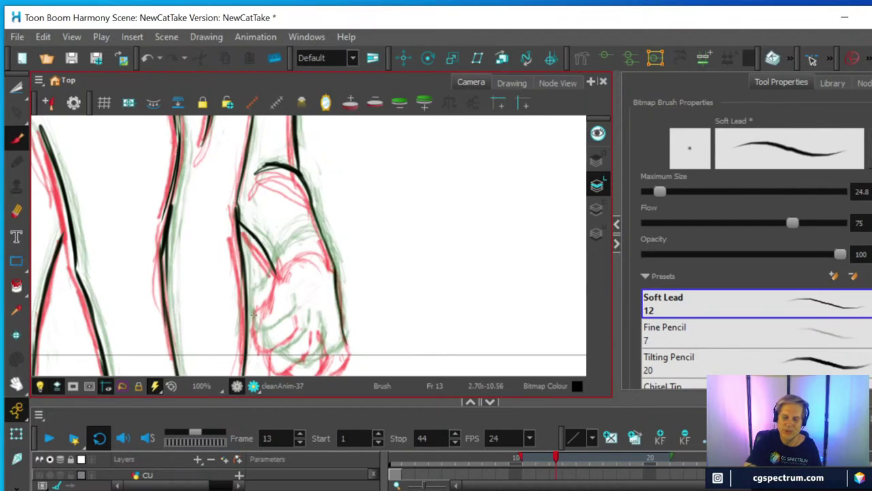
# Step: Draw the hand's inner edge and thumb, the curve across its back, and the first finger lines between the onion skins
pyautogui.moveTo(254, 310); pyautogui.dragTo(259, 333)
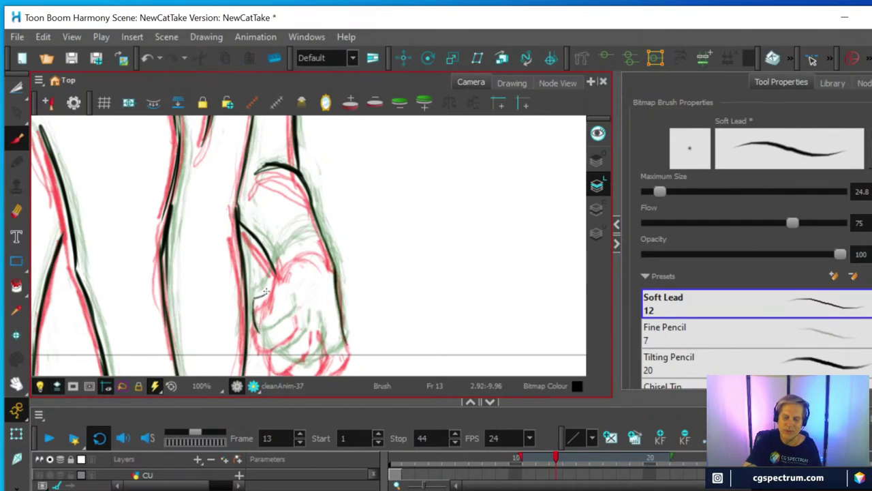
pyautogui.moveTo(277, 253)
pyautogui.mouseDown()
pyautogui.moveTo(270, 287)
pyautogui.moveTo(256, 297)
pyautogui.mouseUp()
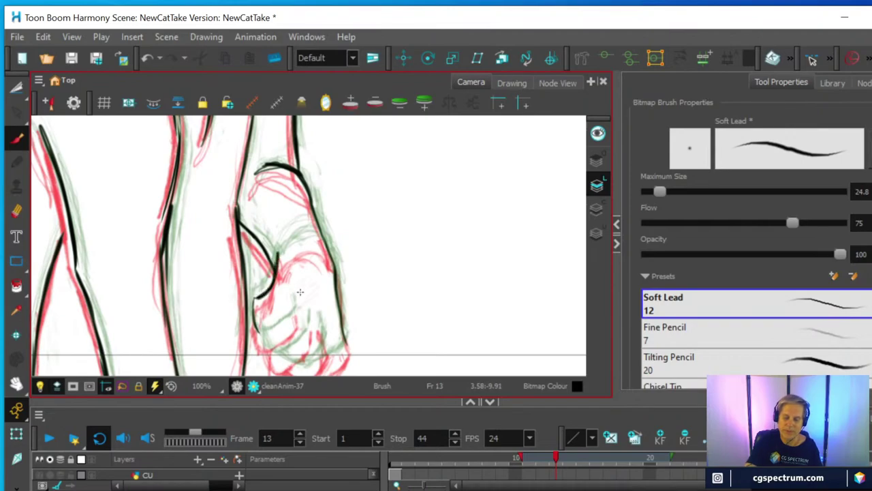
pyautogui.scroll(-2, 358, 280)
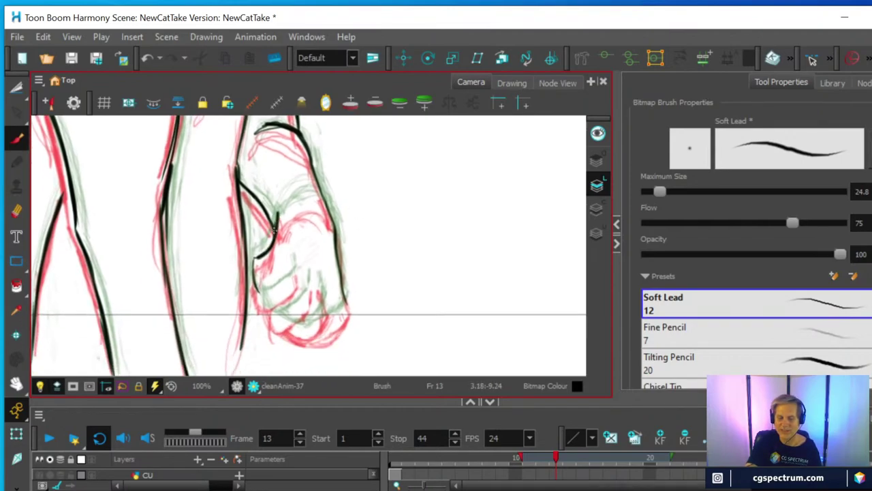
pyautogui.moveTo(285, 213); pyautogui.dragTo(320, 204)
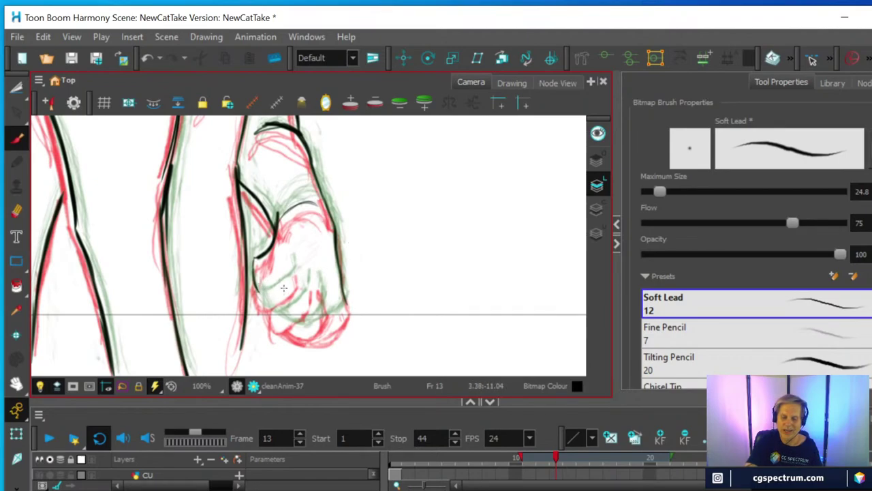
pyautogui.moveTo(266, 297)
pyautogui.mouseDown()
pyautogui.moveTo(294, 273)
pyautogui.moveTo(263, 298)
pyautogui.moveTo(279, 324)
pyautogui.moveTo(293, 319)
pyautogui.mouseUp()
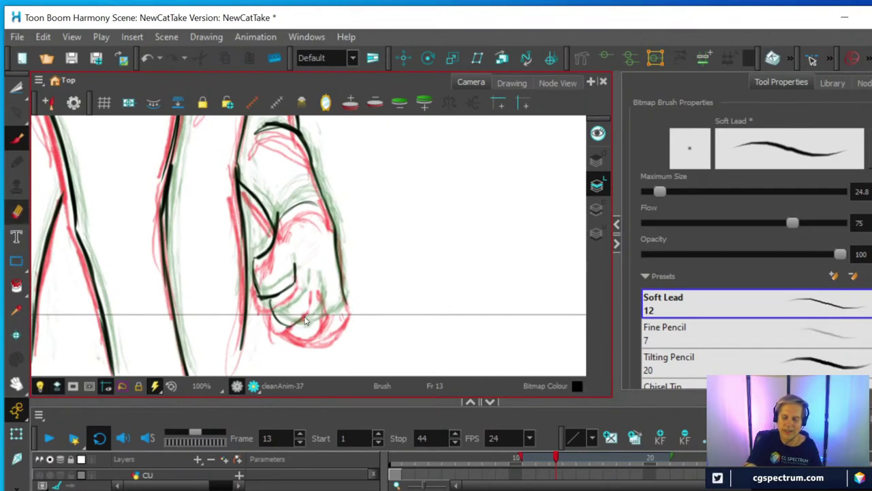
# Step: Erase the stray second finger line, redraw it with the Soft Lead brush, and draw the remaining fingers
pyautogui.hotkey('alt', 'e')
pyautogui.moveTo(300, 322); pyautogui.dragTo(270, 305)
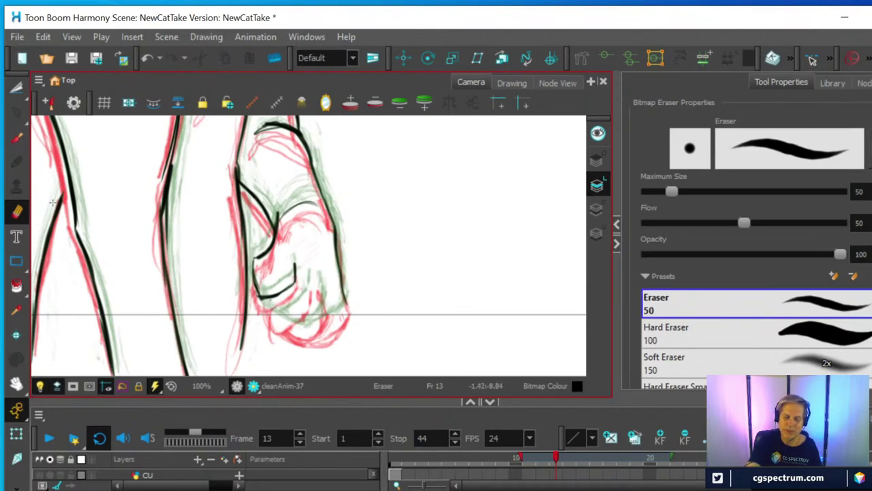
pyautogui.hotkey('alt', 'b')
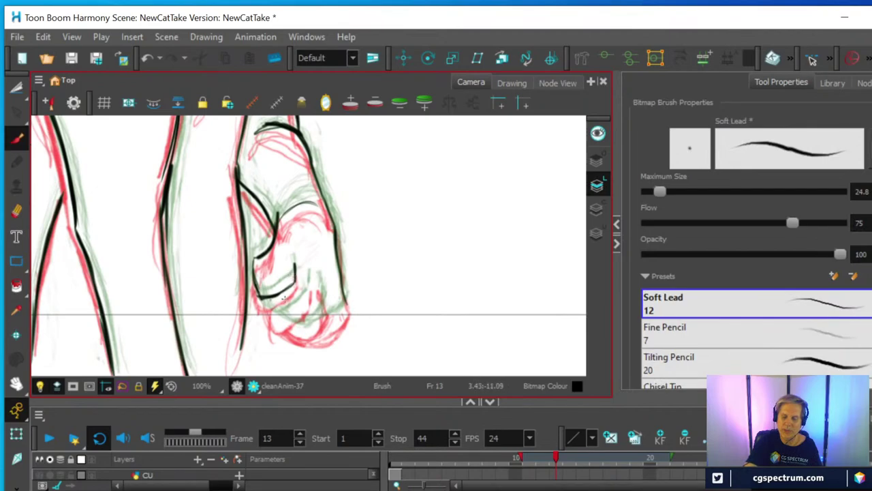
pyautogui.moveTo(270, 321); pyautogui.dragTo(304, 303)
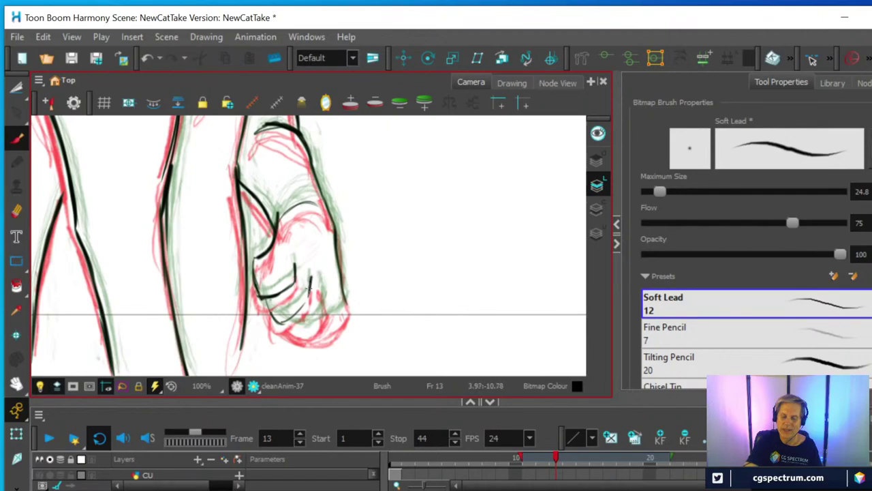
pyautogui.moveTo(310, 276)
pyautogui.mouseDown()
pyautogui.moveTo(281, 320)
pyautogui.moveTo(310, 333)
pyautogui.moveTo(296, 330)
pyautogui.moveTo(343, 319)
pyautogui.moveTo(347, 278)
pyautogui.moveTo(349, 312)
pyautogui.mouseUp()
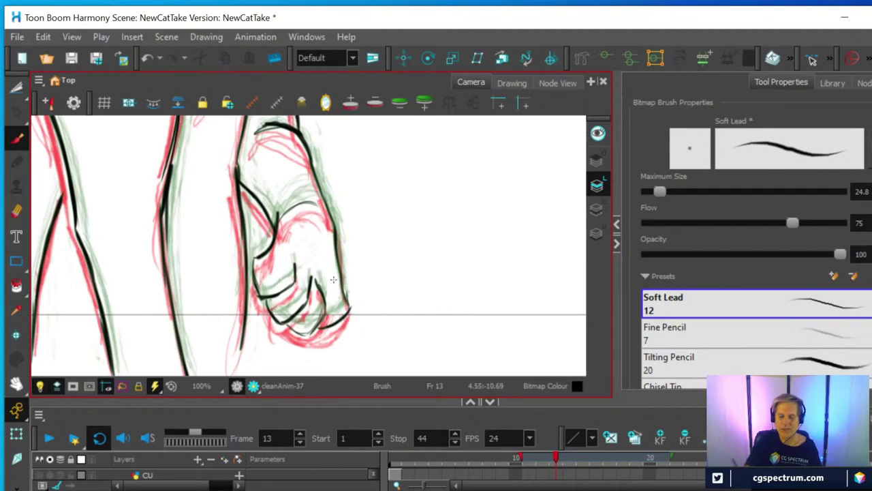
# Step: Draw the cat's head outline from both sides of the neck around the cheeks and over the crown, midway between the onion-skin heads
pyautogui.press('space')
pyautogui.moveTo(411, 207); pyautogui.dragTo(445, 263)
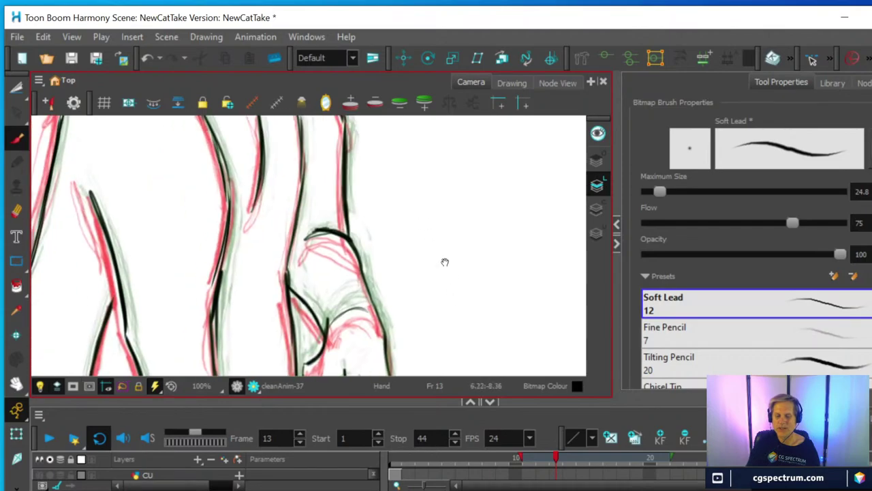
pyautogui.moveTo(369, 174)
pyautogui.mouseDown()
pyautogui.moveTo(435, 327)
pyautogui.moveTo(385, 277)
pyautogui.moveTo(386, 289)
pyautogui.mouseUp()
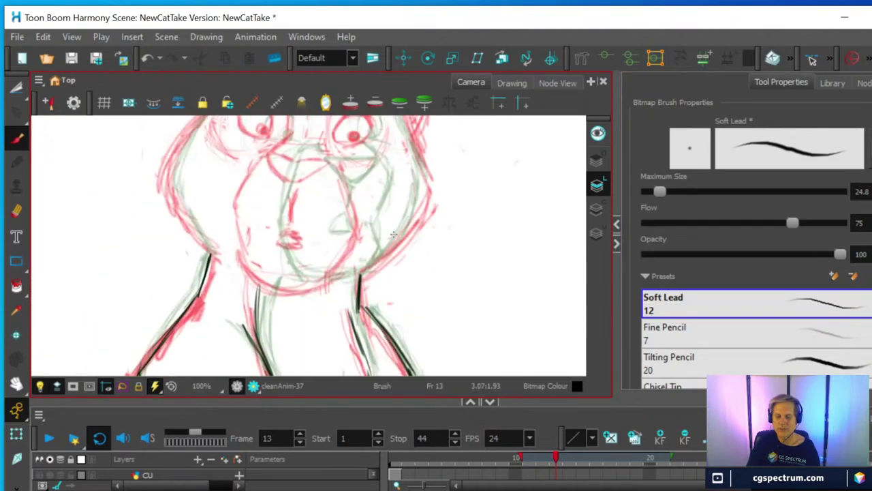
pyautogui.moveTo(375, 181); pyautogui.dragTo(361, 278)
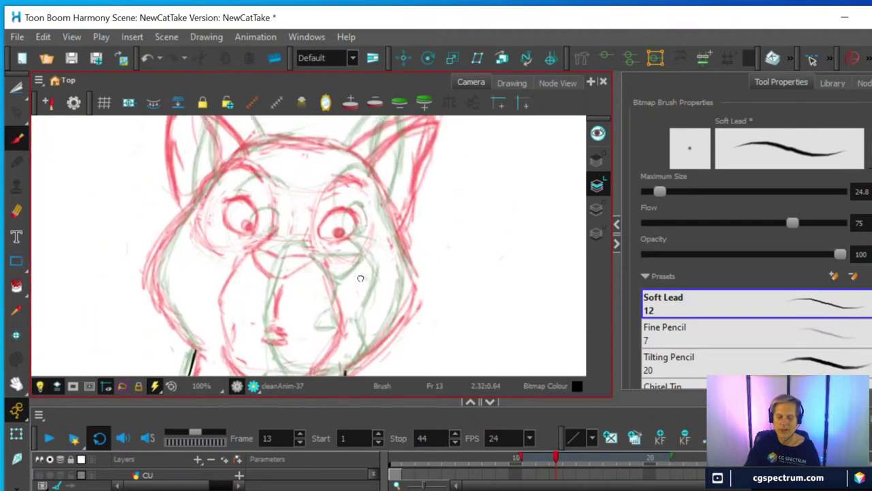
pyautogui.moveTo(201, 352)
pyautogui.mouseDown()
pyautogui.moveTo(168, 308)
pyautogui.moveTo(179, 332)
pyautogui.moveTo(164, 292)
pyautogui.moveTo(161, 312)
pyautogui.moveTo(161, 279)
pyautogui.moveTo(149, 290)
pyautogui.moveTo(185, 203)
pyautogui.moveTo(205, 185)
pyautogui.mouseUp()
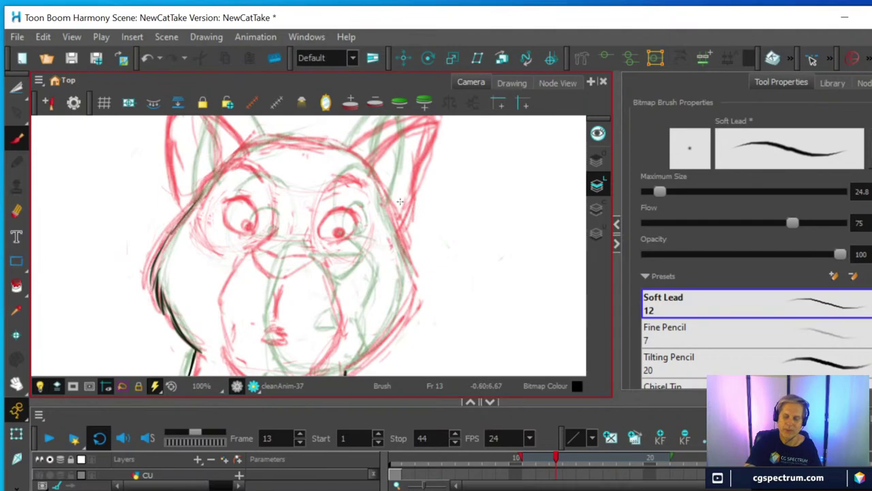
pyautogui.moveTo(346, 371)
pyautogui.mouseDown()
pyautogui.moveTo(387, 336)
pyautogui.moveTo(374, 351)
pyautogui.moveTo(414, 278)
pyautogui.mouseUp()
pyautogui.moveTo(394, 327)
pyautogui.mouseDown()
pyautogui.moveTo(410, 276)
pyautogui.moveTo(363, 160)
pyautogui.moveTo(317, 142)
pyautogui.moveTo(251, 146)
pyautogui.mouseUp()
pyautogui.moveTo(377, 181)
pyautogui.mouseDown()
pyautogui.moveTo(323, 145)
pyautogui.moveTo(257, 140)
pyautogui.moveTo(235, 153)
pyautogui.moveTo(172, 232)
pyautogui.mouseUp()
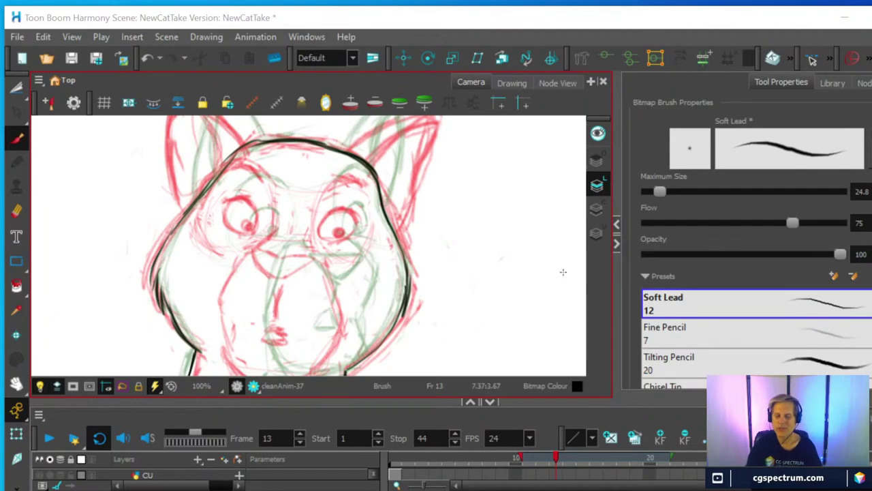
# Step: Draw the outer edge of the left-hand ear from the head up to its tip, midway between the onion-skin ears
pyautogui.scroll(-2, 472, 250)
pyautogui.scroll(2, 424, 231)
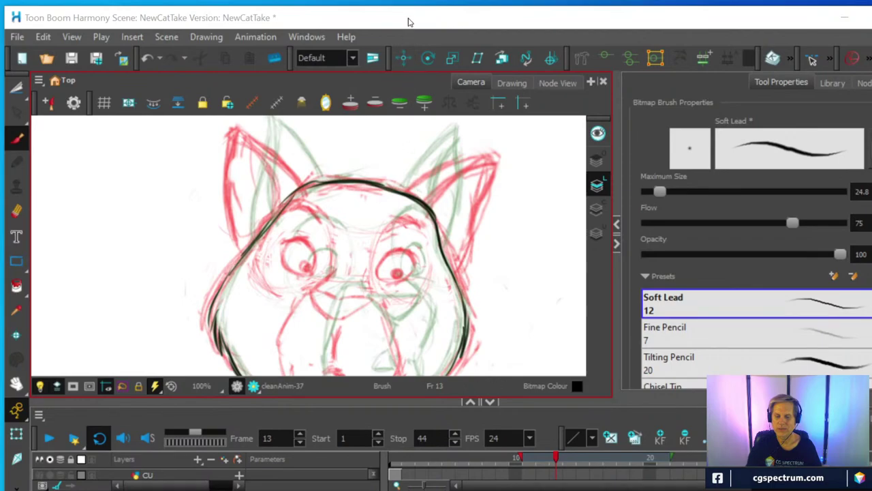
pyautogui.moveTo(369, 238); pyautogui.dragTo(352, 292)
pyautogui.scroll(1, 352, 291)
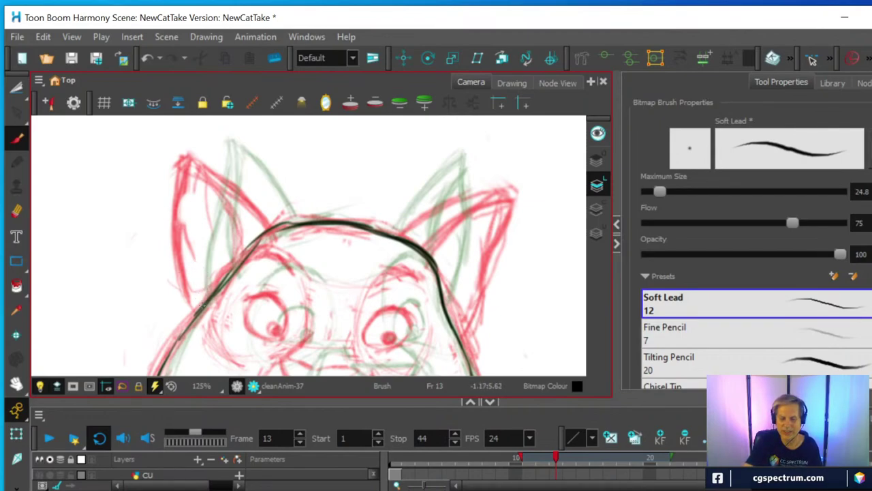
pyautogui.moveTo(200, 307)
pyautogui.mouseDown()
pyautogui.moveTo(197, 215)
pyautogui.moveTo(211, 145)
pyautogui.mouseUp()
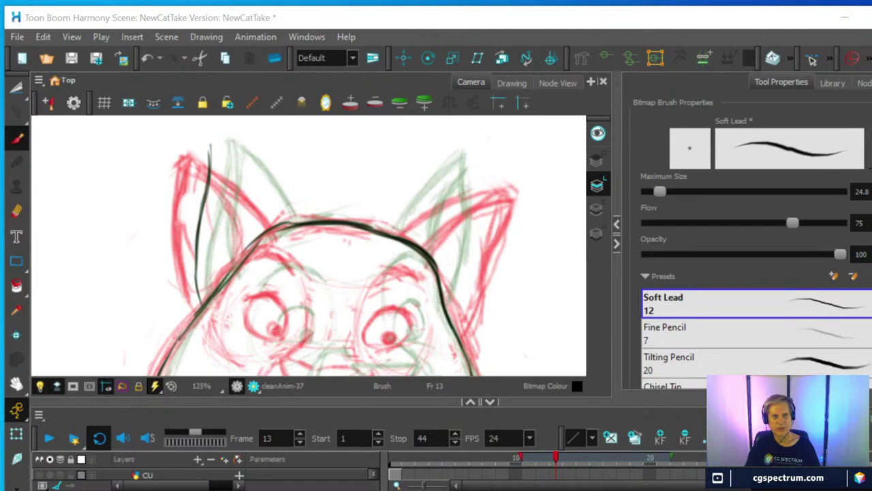
# Step: View the boy and dragon_effect_final.jpg artwork in Photos and move its window back off the scene
pyautogui.moveTo(0, 171); pyautogui.dragTo(285, 57)
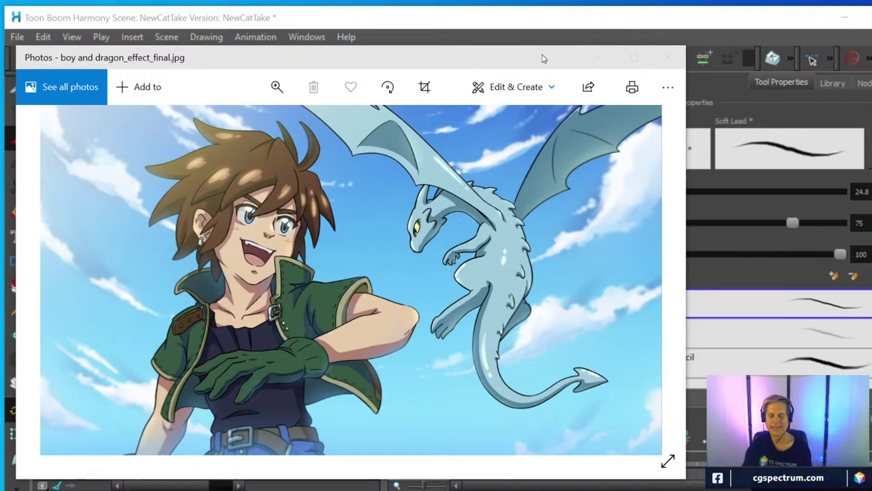
pyautogui.moveTo(544, 59); pyautogui.dragTo(2, 273)
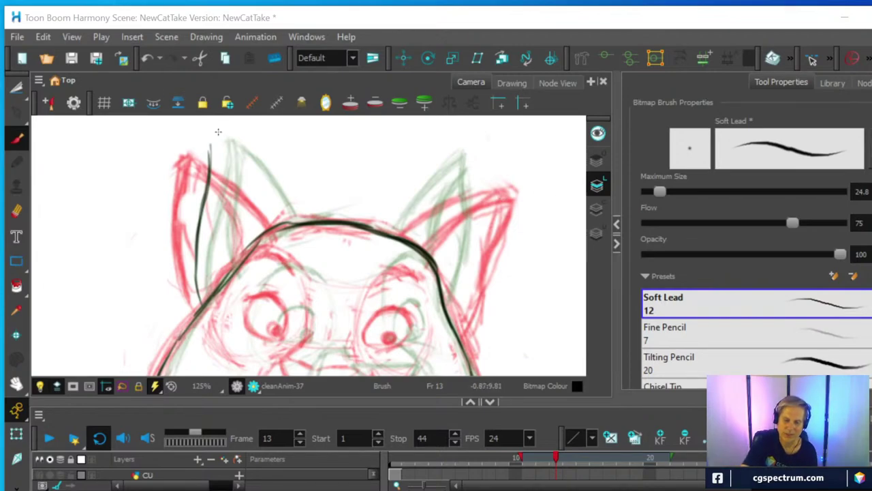
# Step: Complete both ears with their top edges, the right-hand ear's outer edge and the inner fold lines, midway between the onion-skin ears
pyautogui.moveTo(209, 146)
pyautogui.mouseDown()
pyautogui.moveTo(278, 221)
pyautogui.moveTo(239, 163)
pyautogui.moveTo(204, 141)
pyautogui.mouseUp()
pyautogui.moveTo(397, 235)
pyautogui.mouseDown()
pyautogui.moveTo(459, 174)
pyautogui.moveTo(422, 211)
pyautogui.moveTo(483, 169)
pyautogui.mouseUp()
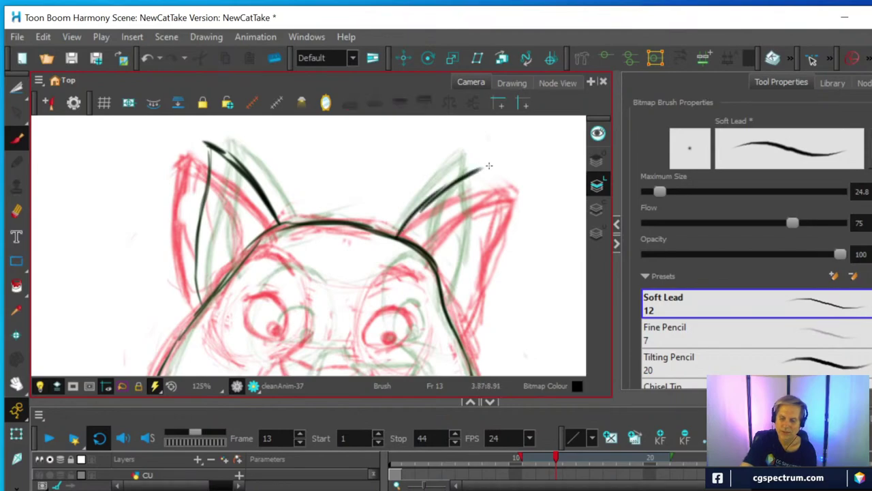
pyautogui.moveTo(452, 311)
pyautogui.mouseDown()
pyautogui.moveTo(471, 272)
pyautogui.moveTo(485, 167)
pyautogui.mouseUp()
pyautogui.moveTo(429, 233)
pyautogui.mouseDown()
pyautogui.moveTo(436, 259)
pyautogui.moveTo(454, 199)
pyautogui.moveTo(485, 169)
pyautogui.mouseUp()
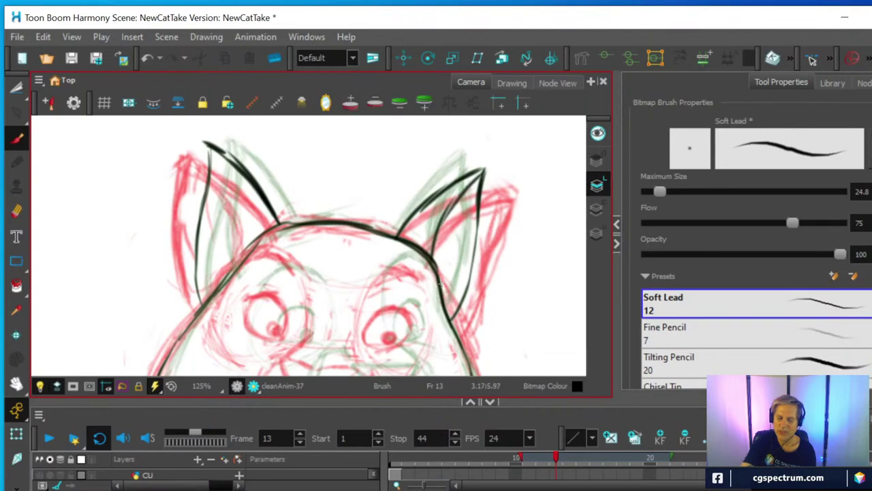
pyautogui.moveTo(206, 145)
pyautogui.mouseDown()
pyautogui.moveTo(210, 202)
pyautogui.moveTo(193, 298)
pyautogui.mouseUp()
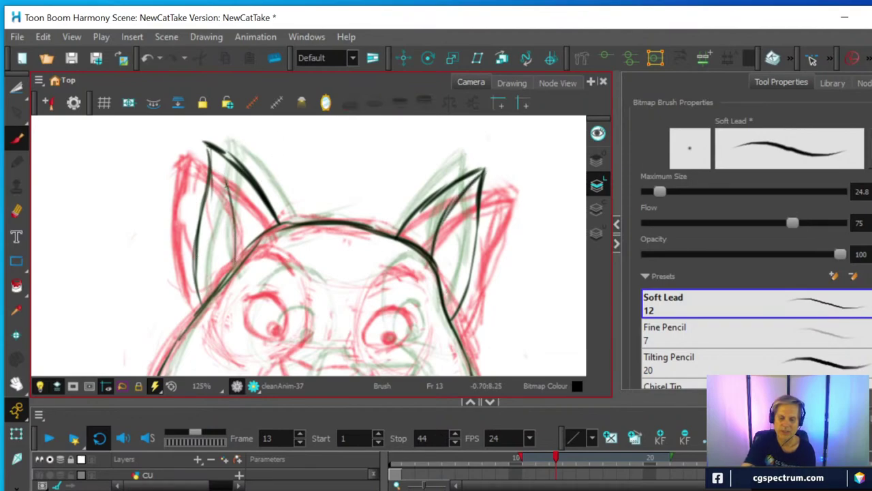
pyautogui.moveTo(209, 147)
pyautogui.mouseDown()
pyautogui.moveTo(230, 204)
pyautogui.moveTo(237, 260)
pyautogui.mouseUp()
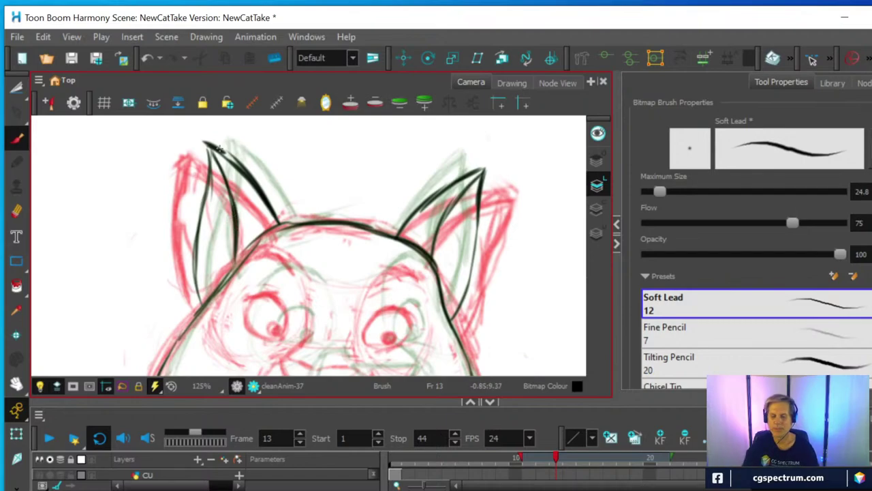
# Step: Draw the short neck line under the left side of the chin, connecting it to the chest line below
pyautogui.scroll(-4, 432, 273)
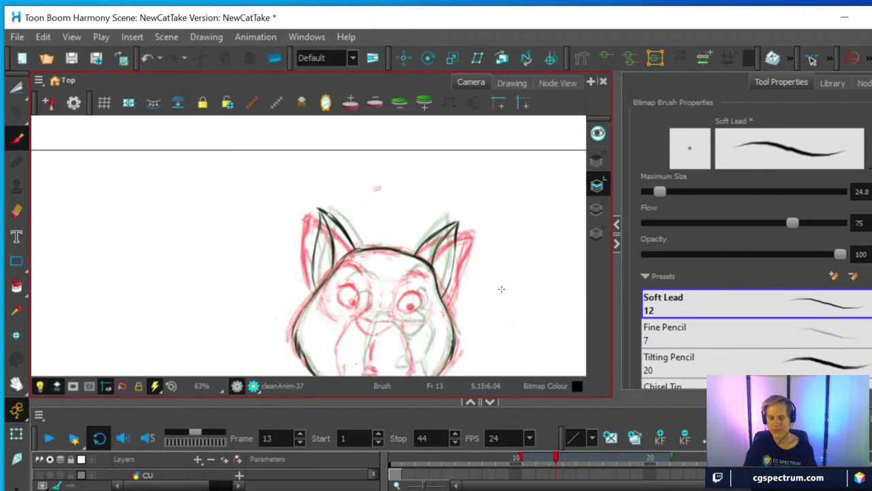
pyautogui.scroll(3, 440, 279)
pyautogui.moveTo(436, 300); pyautogui.dragTo(443, 184)
pyautogui.scroll(-1, 370, 272)
pyautogui.moveTo(366, 307); pyautogui.dragTo(340, 265)
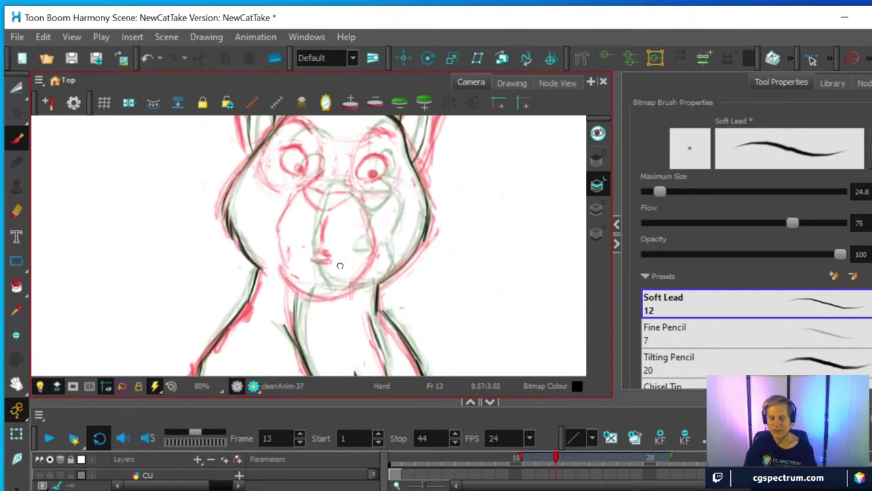
pyautogui.scroll(2, 339, 273)
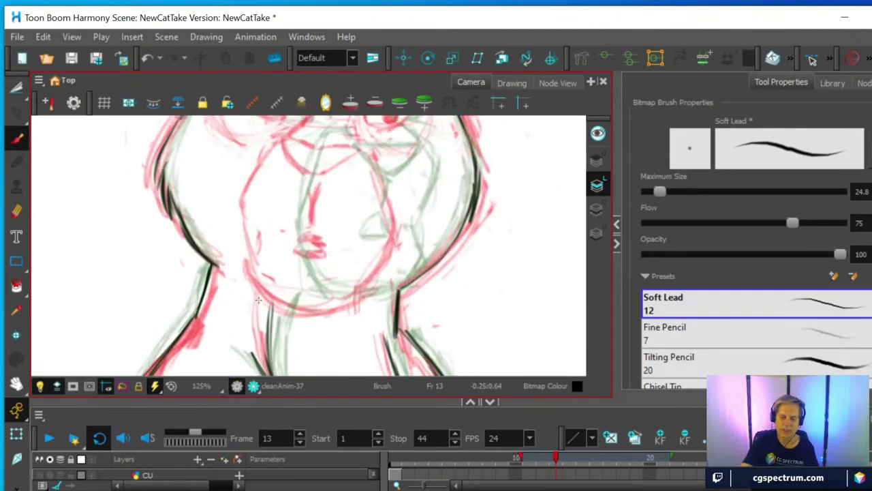
pyautogui.moveTo(279, 289); pyautogui.dragTo(265, 362)
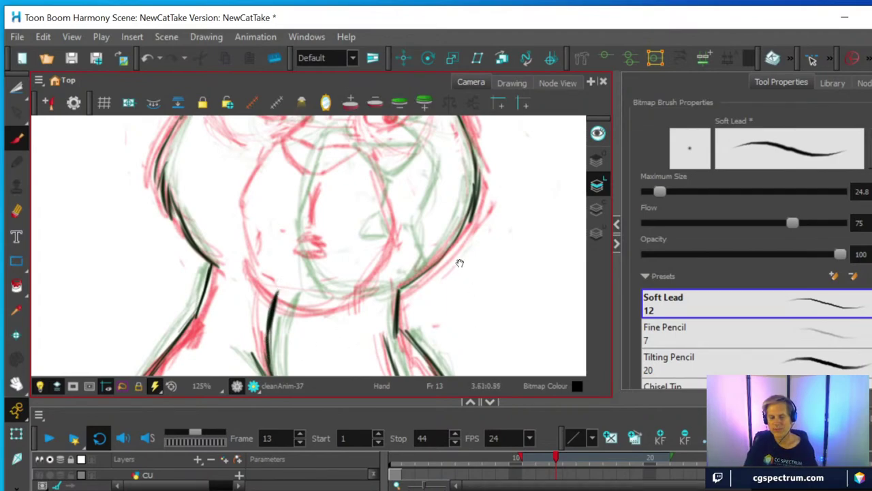
# Step: Draw the right-hand eyebrow with the inner eye-socket line and the arched left-hand eyebrow between the onion skins
pyautogui.moveTo(445, 262); pyautogui.dragTo(441, 341)
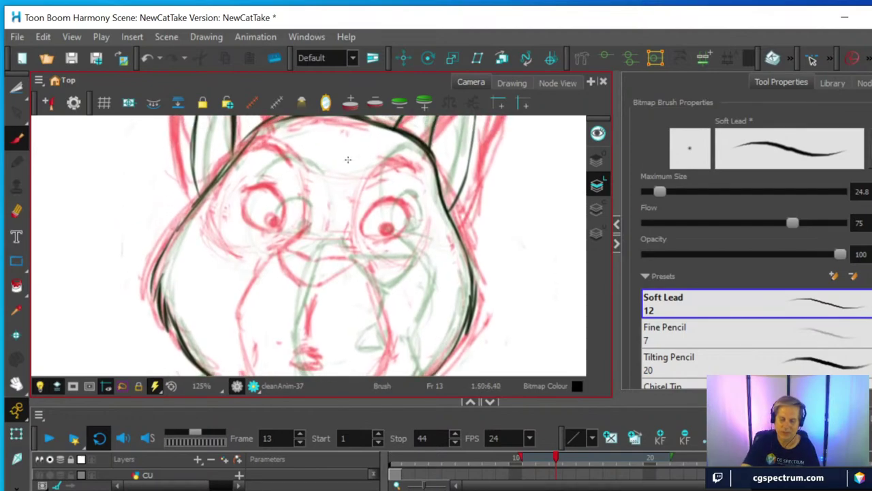
pyautogui.moveTo(371, 235)
pyautogui.mouseDown()
pyautogui.moveTo(371, 180)
pyautogui.moveTo(409, 150)
pyautogui.moveTo(424, 164)
pyautogui.moveTo(407, 154)
pyautogui.moveTo(374, 176)
pyautogui.moveTo(423, 163)
pyautogui.mouseUp()
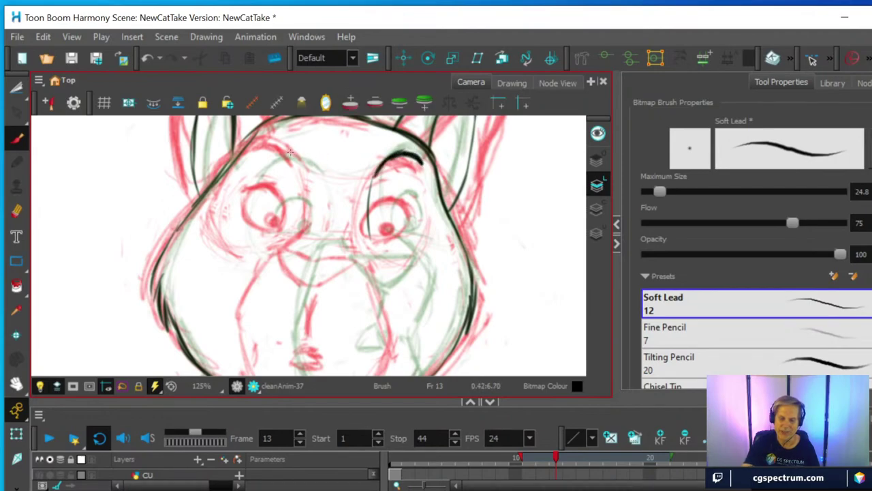
pyautogui.moveTo(291, 152)
pyautogui.mouseDown()
pyautogui.moveTo(304, 170)
pyautogui.moveTo(244, 174)
pyautogui.moveTo(272, 150)
pyautogui.moveTo(304, 170)
pyautogui.mouseUp()
pyautogui.moveTo(252, 162); pyautogui.dragTo(284, 148)
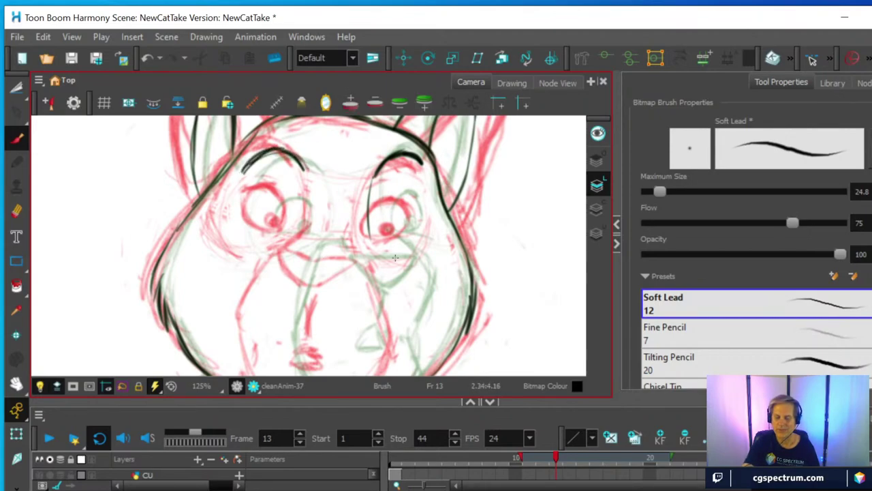
# Step: Draw the muzzle outline from its left side around the chin and up the right side, midway between the onion-skin muzzles
pyautogui.moveTo(283, 271)
pyautogui.mouseDown()
pyautogui.moveTo(299, 244)
pyautogui.moveTo(266, 317)
pyautogui.mouseUp()
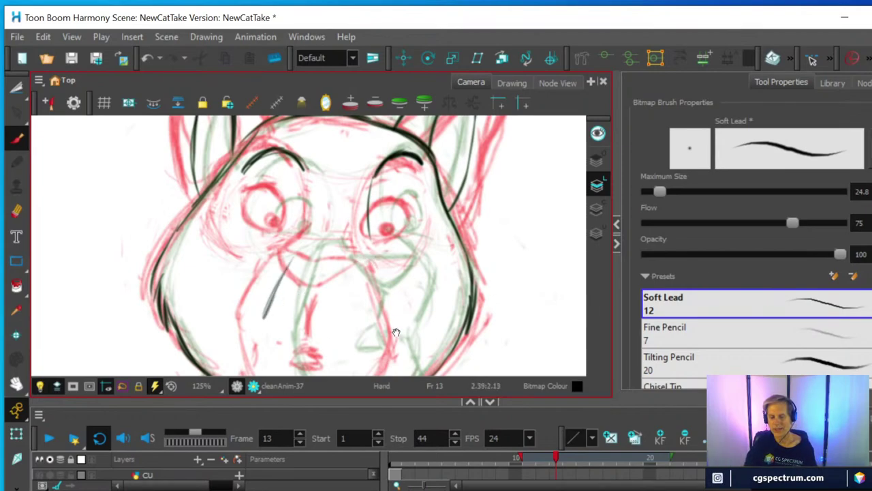
pyautogui.moveTo(396, 326); pyautogui.dragTo(378, 271)
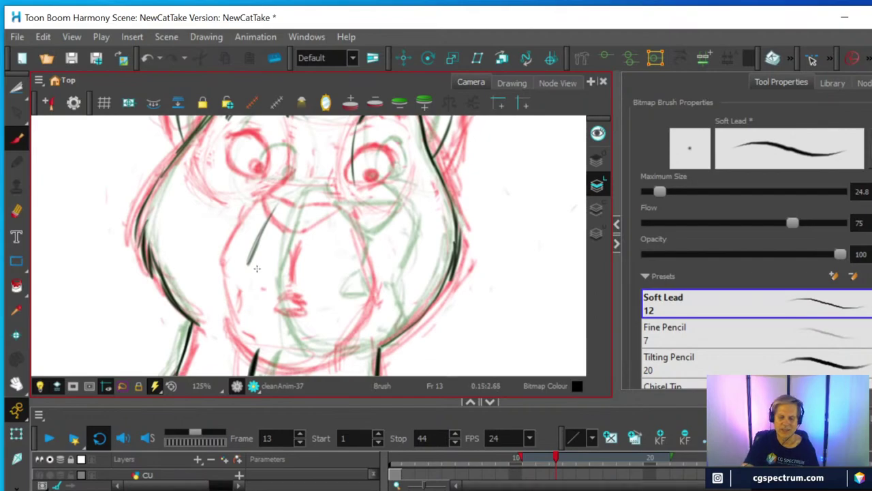
pyautogui.moveTo(249, 263); pyautogui.dragTo(263, 336)
pyautogui.moveTo(252, 290)
pyautogui.mouseDown()
pyautogui.moveTo(268, 342)
pyautogui.moveTo(314, 360)
pyautogui.moveTo(337, 362)
pyautogui.moveTo(416, 306)
pyautogui.mouseUp()
pyautogui.moveTo(351, 349)
pyautogui.mouseDown()
pyautogui.moveTo(389, 308)
pyautogui.moveTo(386, 318)
pyautogui.moveTo(268, 345)
pyautogui.mouseUp()
pyautogui.moveTo(392, 301); pyautogui.dragTo(384, 319)
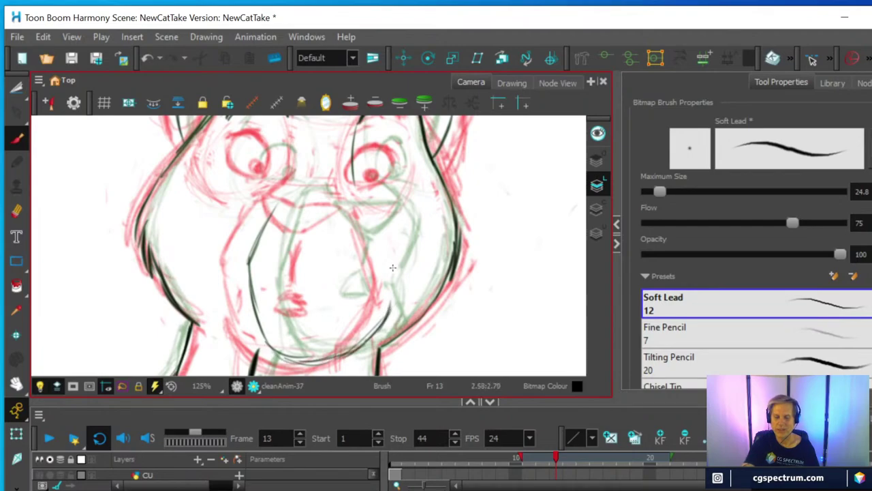
pyautogui.moveTo(385, 276)
pyautogui.mouseDown()
pyautogui.moveTo(397, 217)
pyautogui.moveTo(354, 190)
pyautogui.moveTo(391, 230)
pyautogui.moveTo(384, 261)
pyautogui.mouseUp()
pyautogui.moveTo(385, 213); pyautogui.dragTo(380, 325)
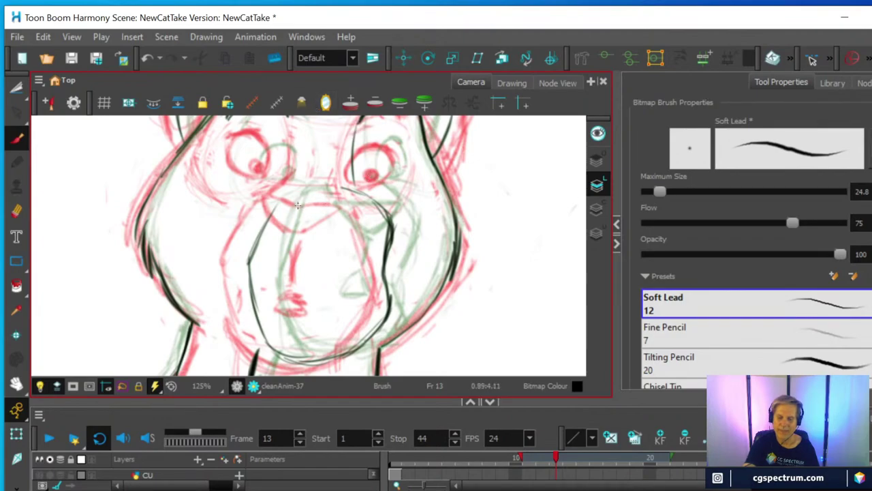
# Step: Draw the triangular nose with the short line beneath it, the small open mouth, and the bridge lines above the nose
pyautogui.moveTo(298, 204)
pyautogui.mouseDown()
pyautogui.moveTo(324, 237)
pyautogui.moveTo(309, 223)
pyautogui.moveTo(342, 230)
pyautogui.moveTo(330, 235)
pyautogui.moveTo(368, 200)
pyautogui.moveTo(328, 237)
pyautogui.mouseUp()
pyautogui.moveTo(294, 199)
pyautogui.mouseDown()
pyautogui.moveTo(332, 212)
pyautogui.moveTo(328, 203)
pyautogui.moveTo(365, 201)
pyautogui.moveTo(312, 203)
pyautogui.moveTo(315, 230)
pyautogui.moveTo(356, 221)
pyautogui.moveTo(332, 236)
pyautogui.moveTo(324, 279)
pyautogui.moveTo(339, 303)
pyautogui.mouseUp()
pyautogui.moveTo(313, 302); pyautogui.dragTo(343, 300)
pyautogui.click(16, 211)
pyautogui.click(17, 136)
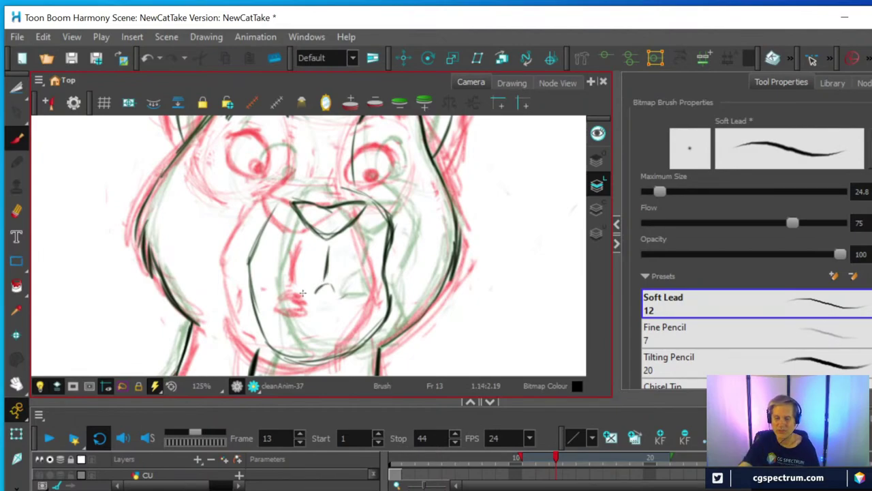
pyautogui.moveTo(320, 287)
pyautogui.mouseDown()
pyautogui.moveTo(312, 303)
pyautogui.moveTo(338, 299)
pyautogui.moveTo(327, 285)
pyautogui.moveTo(312, 303)
pyautogui.moveTo(323, 293)
pyautogui.moveTo(325, 304)
pyautogui.moveTo(308, 305)
pyautogui.moveTo(320, 286)
pyautogui.moveTo(310, 311)
pyautogui.moveTo(339, 294)
pyautogui.mouseUp()
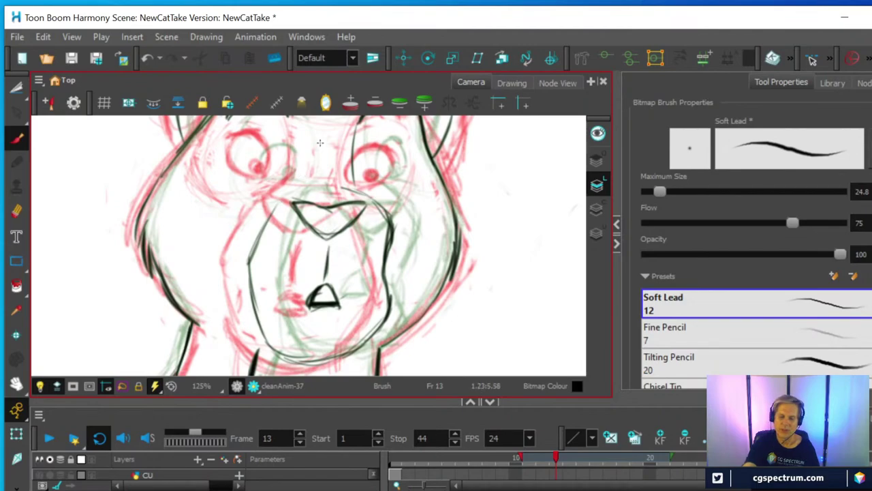
pyautogui.moveTo(296, 184)
pyautogui.mouseDown()
pyautogui.moveTo(300, 177)
pyautogui.moveTo(292, 199)
pyautogui.moveTo(299, 180)
pyautogui.mouseUp()
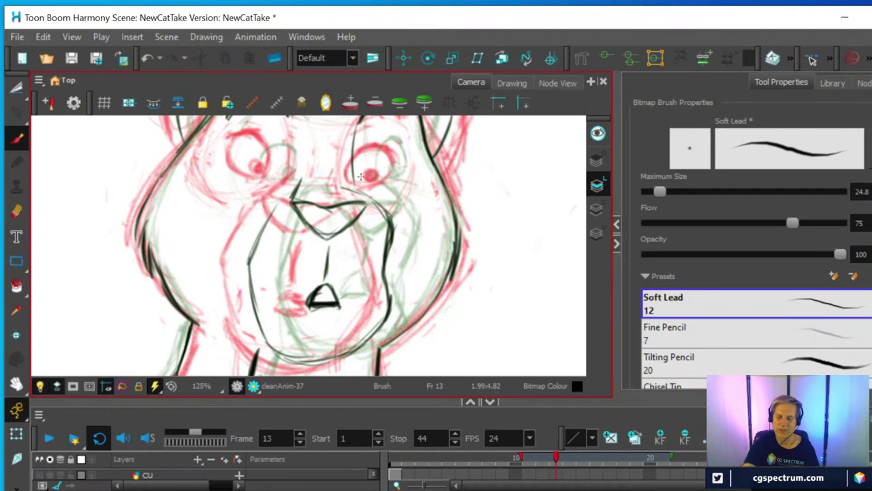
pyautogui.moveTo(363, 199); pyautogui.dragTo(346, 179)
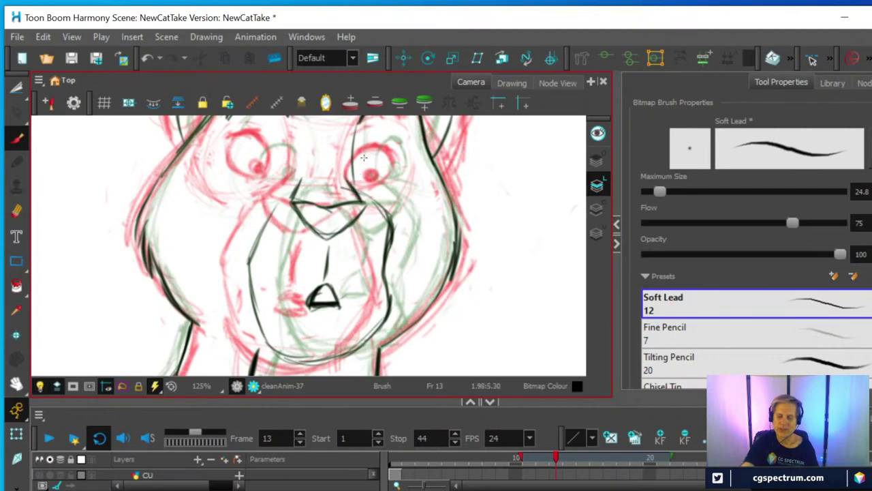
# Step: Draw both round eyes with heavy upper lids and dark pupils, midway between the onion-skin eyes
pyautogui.scroll(3, 433, 259)
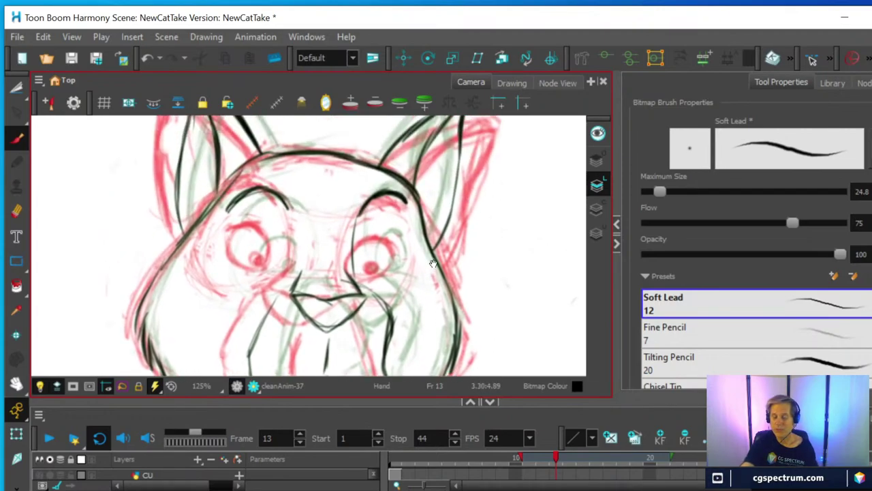
pyautogui.moveTo(362, 268)
pyautogui.mouseDown()
pyautogui.moveTo(371, 245)
pyautogui.moveTo(398, 267)
pyautogui.moveTo(366, 254)
pyautogui.moveTo(361, 279)
pyautogui.moveTo(385, 271)
pyautogui.moveTo(362, 276)
pyautogui.moveTo(379, 277)
pyautogui.moveTo(365, 245)
pyautogui.moveTo(363, 271)
pyautogui.moveTo(387, 235)
pyautogui.moveTo(399, 241)
pyautogui.moveTo(371, 243)
pyautogui.moveTo(395, 233)
pyautogui.moveTo(403, 249)
pyautogui.moveTo(385, 268)
pyautogui.mouseUp()
pyautogui.moveTo(277, 235)
pyautogui.mouseDown()
pyautogui.moveTo(276, 269)
pyautogui.moveTo(280, 257)
pyautogui.moveTo(242, 240)
pyautogui.moveTo(239, 248)
pyautogui.moveTo(254, 235)
pyautogui.moveTo(245, 250)
pyautogui.moveTo(263, 272)
pyautogui.moveTo(244, 259)
pyautogui.moveTo(241, 245)
pyautogui.moveTo(266, 273)
pyautogui.mouseUp()
pyautogui.moveTo(266, 273); pyautogui.dragTo(282, 266)
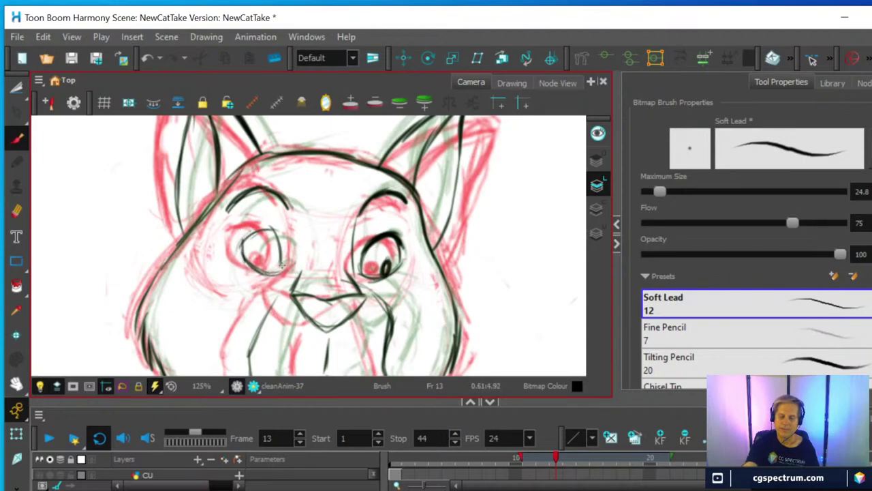
pyautogui.moveTo(280, 236)
pyautogui.mouseDown()
pyautogui.moveTo(279, 271)
pyautogui.moveTo(279, 236)
pyautogui.moveTo(271, 229)
pyautogui.moveTo(285, 248)
pyautogui.moveTo(263, 230)
pyautogui.moveTo(247, 236)
pyautogui.moveTo(266, 230)
pyautogui.moveTo(247, 236)
pyautogui.moveTo(270, 263)
pyautogui.mouseUp()
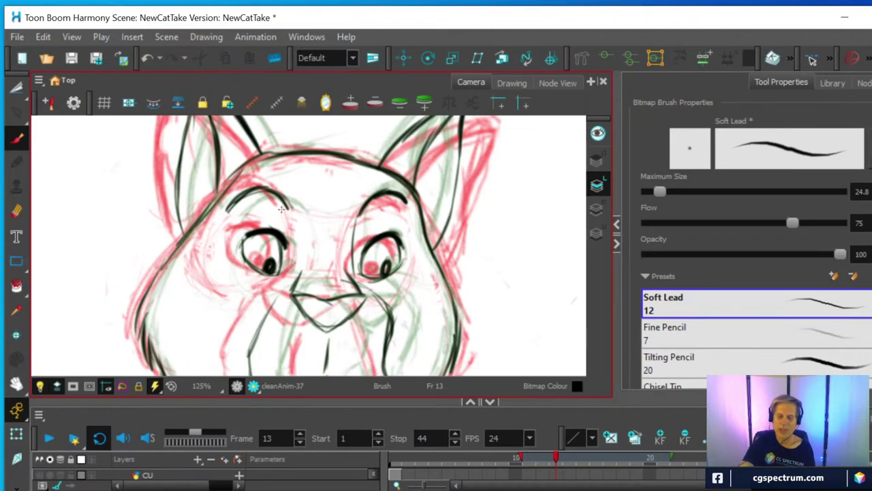
# Step: Draw the remaining eye-socket outlines around both eyes, joining them to the brows and the nose bridge
pyautogui.moveTo(300, 259)
pyautogui.mouseDown()
pyautogui.moveTo(290, 201)
pyautogui.moveTo(262, 188)
pyautogui.mouseUp()
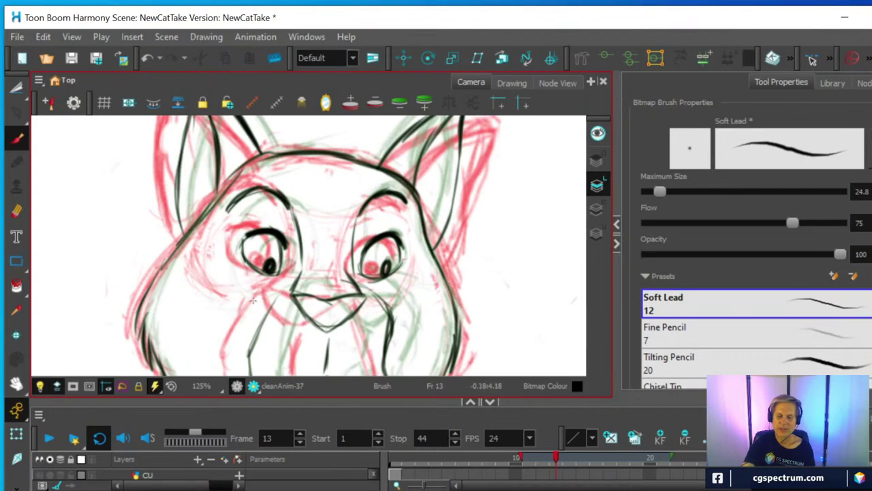
pyautogui.moveTo(269, 305)
pyautogui.mouseDown()
pyautogui.moveTo(224, 289)
pyautogui.moveTo(212, 264)
pyautogui.mouseUp()
pyautogui.moveTo(239, 300); pyautogui.dragTo(220, 228)
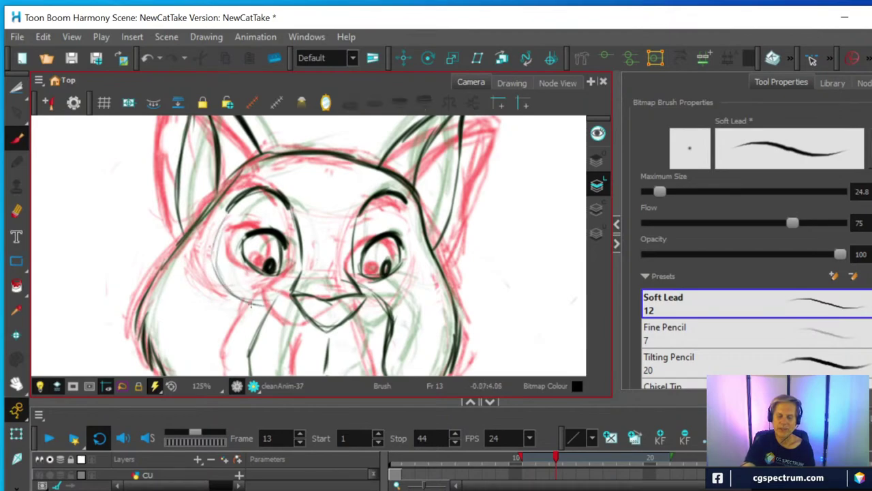
pyautogui.moveTo(410, 205)
pyautogui.mouseDown()
pyautogui.moveTo(411, 274)
pyautogui.moveTo(376, 294)
pyautogui.moveTo(401, 291)
pyautogui.moveTo(425, 255)
pyautogui.moveTo(414, 281)
pyautogui.mouseUp()
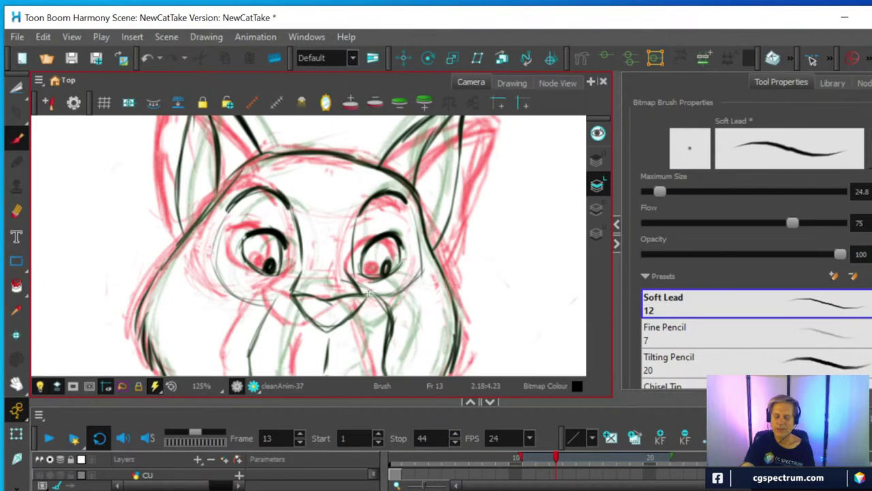
# Step: Turn off the onion skin and scrub from frame 13 back to frame 10 to review the inbetween
pyautogui.scroll(-3, 534, 305)
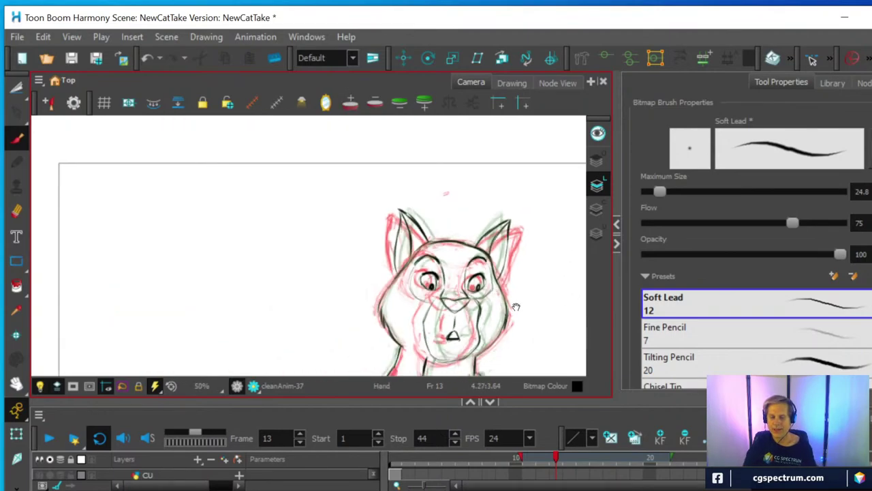
pyautogui.moveTo(508, 301); pyautogui.dragTo(345, 196)
pyautogui.scroll(-2, 377, 238)
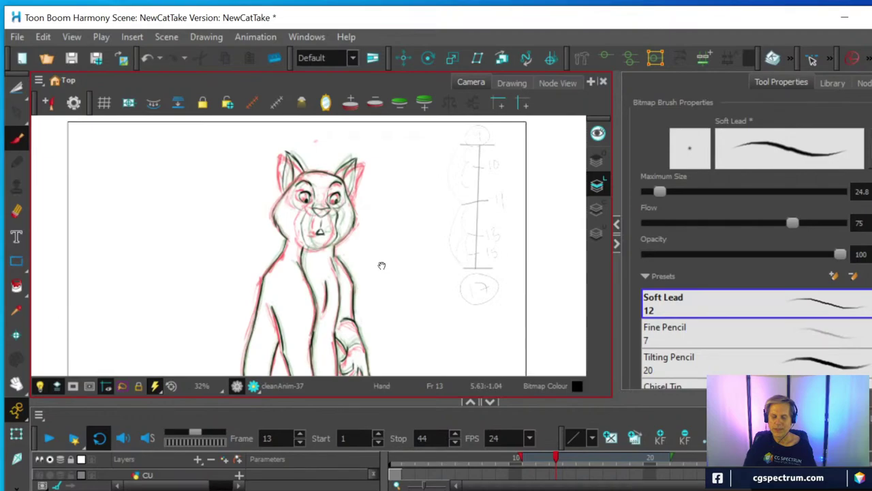
pyautogui.moveTo(382, 265); pyautogui.dragTo(366, 225)
pyautogui.scroll(-1, 368, 224)
pyautogui.scroll(2, 377, 224)
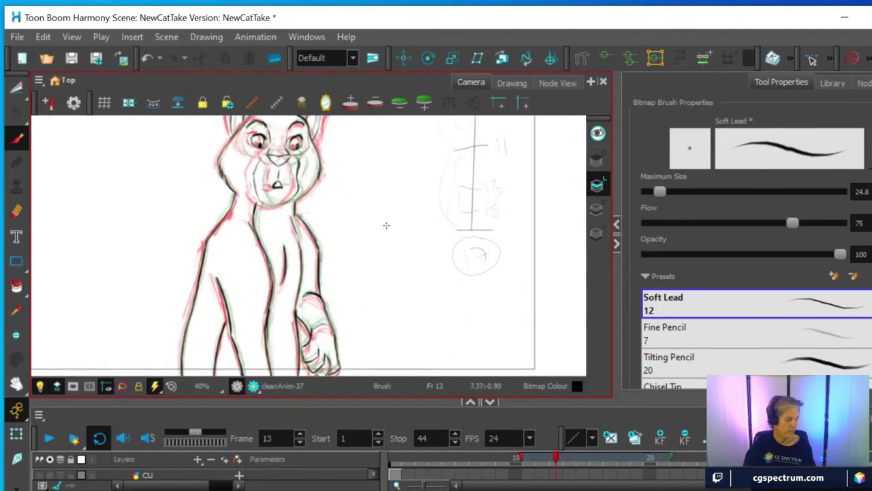
pyautogui.hotkey('alt', 'o')
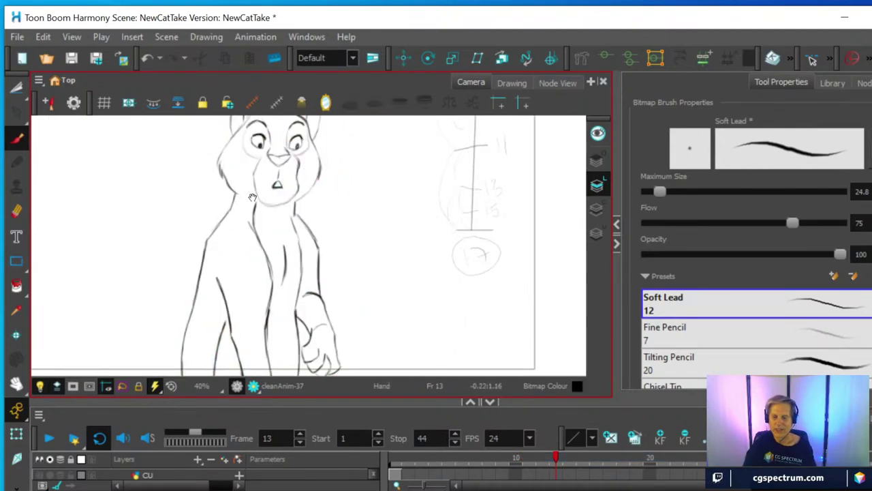
pyautogui.moveTo(350, 202); pyautogui.dragTo(340, 270)
pyautogui.moveTo(556, 444)
pyautogui.mouseDown()
pyautogui.moveTo(547, 456)
pyautogui.moveTo(638, 445)
pyautogui.moveTo(532, 454)
pyautogui.moveTo(623, 455)
pyautogui.moveTo(525, 454)
pyautogui.mouseUp()
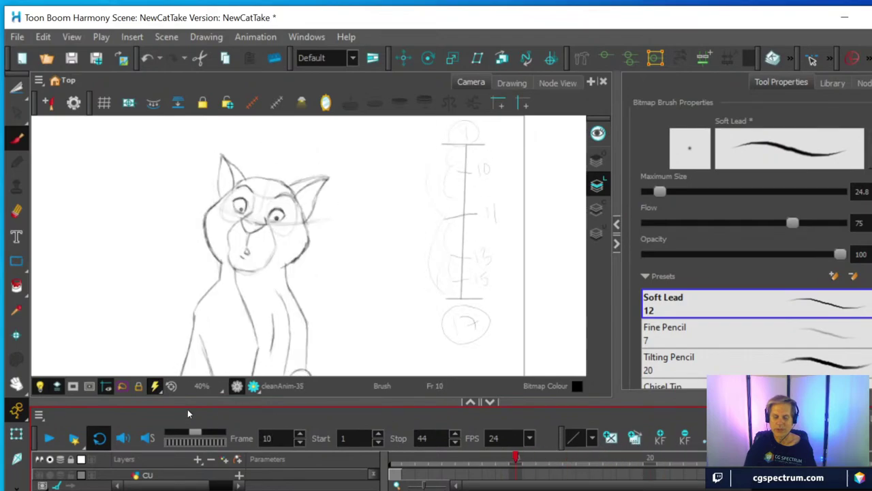
# Step: Play the animation to review the frame 13 inbetween in motion
pyautogui.click(50, 438)
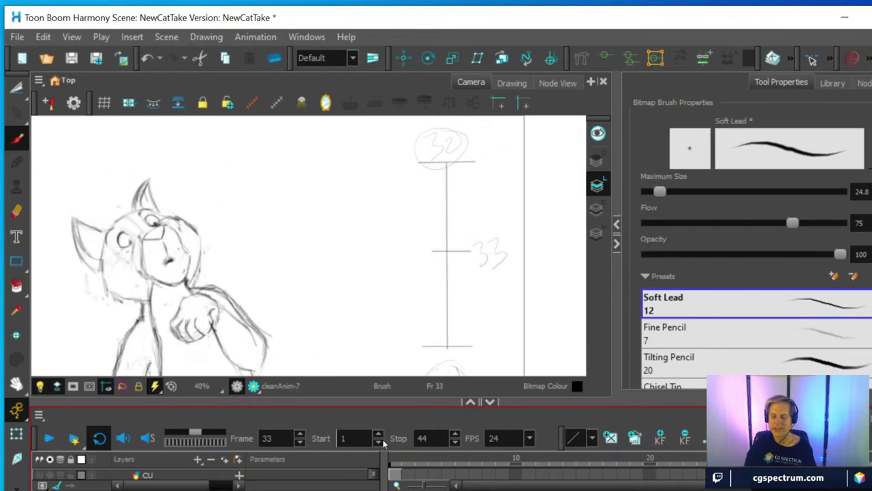
# Step: Create an empty drawing at frame 15 on the cleanAnim layer and save the scene
pyautogui.moveTo(542, 402); pyautogui.dragTo(542, 328)
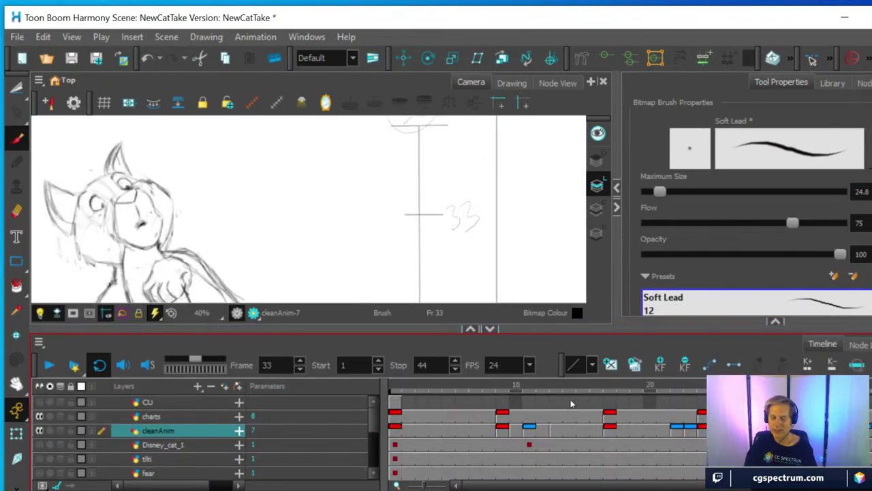
pyautogui.click(556, 430)
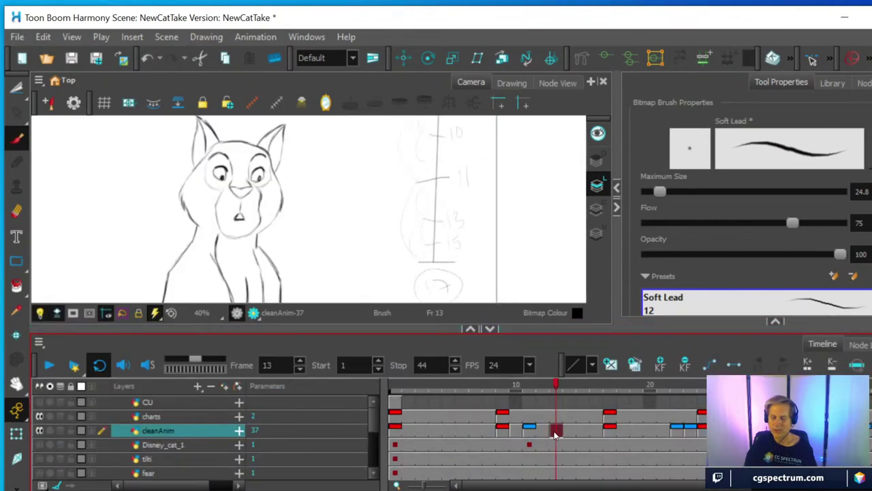
pyautogui.click(569, 430)
pyautogui.click(582, 431)
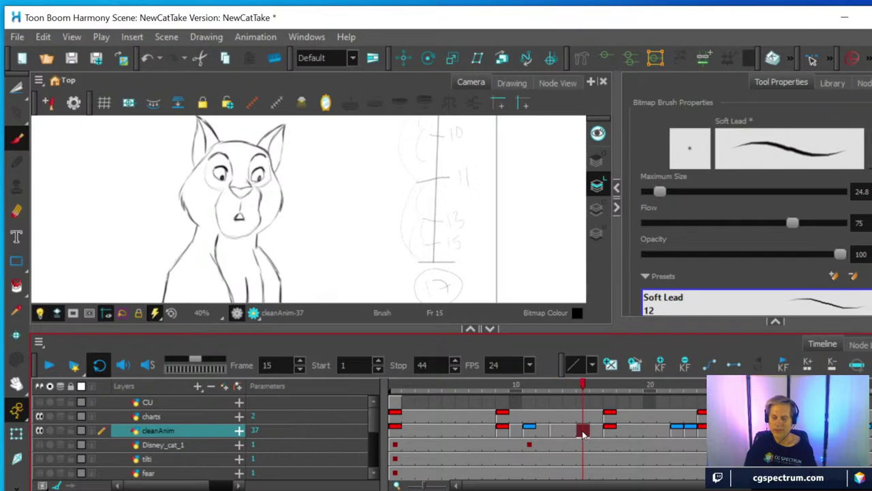
pyautogui.rightClick(583, 433)
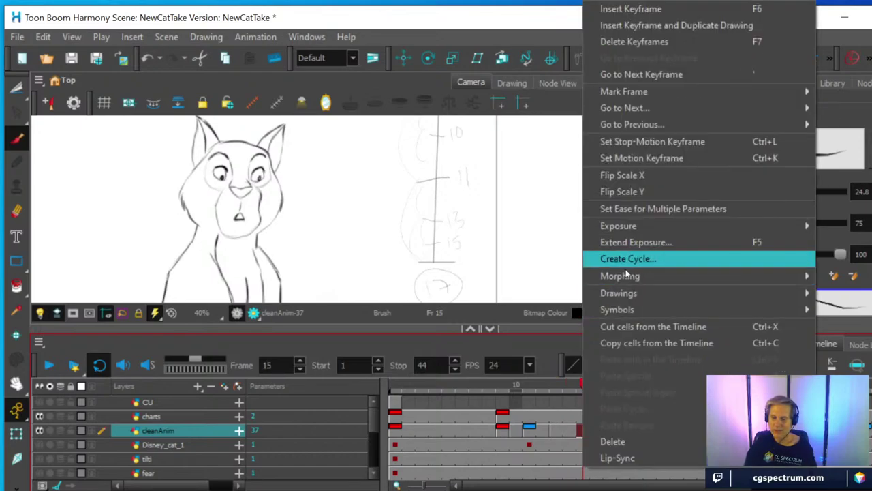
pyautogui.moveTo(623, 294)
pyautogui.click(478, 295)
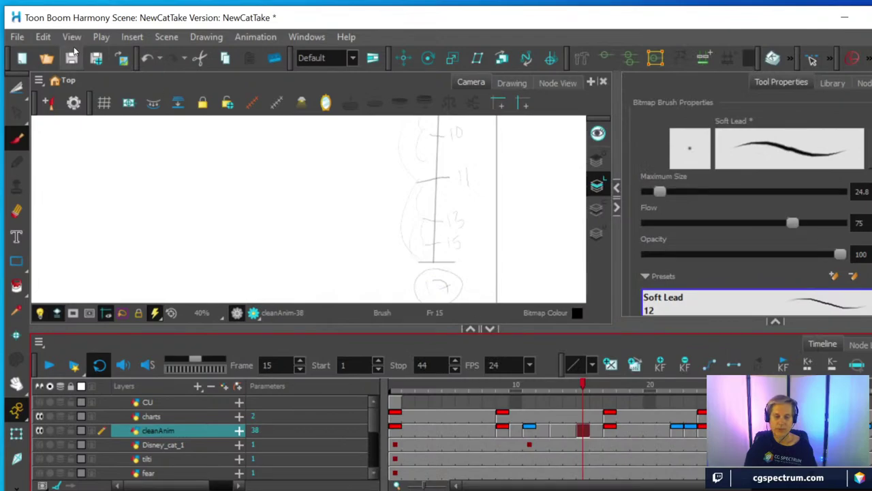
pyautogui.click(17, 37)
pyautogui.click(39, 118)
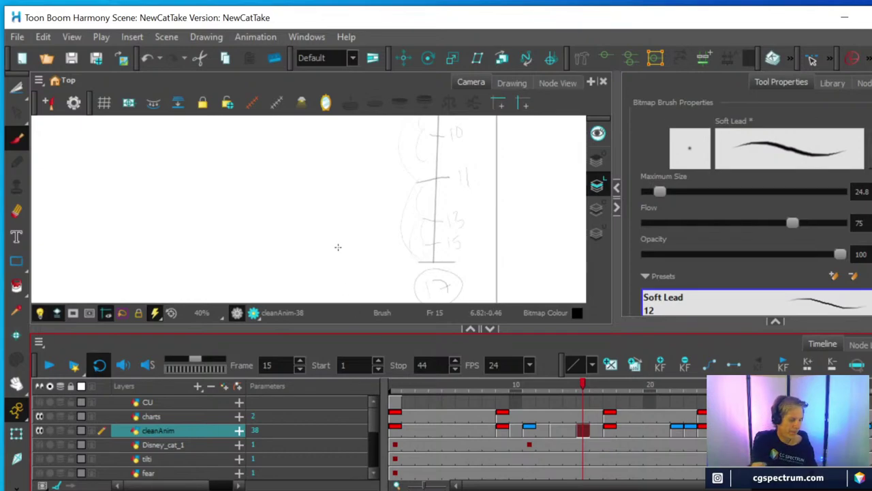
# Step: With the onion skin on, draw the left arm's outer and inner contours and the long chest line midway between the neighbouring drawings
pyautogui.hotkey('alt', 'o')
pyautogui.press('space')
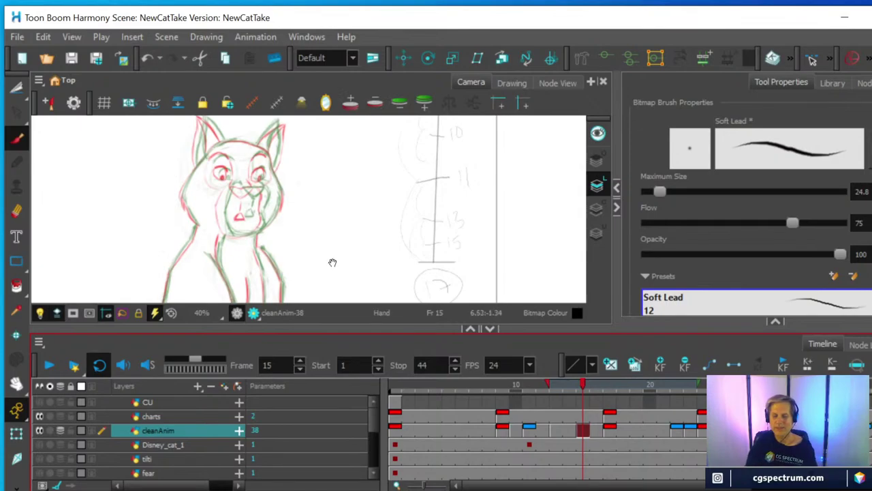
pyautogui.moveTo(333, 263); pyautogui.dragTo(395, 157)
pyautogui.press('2')
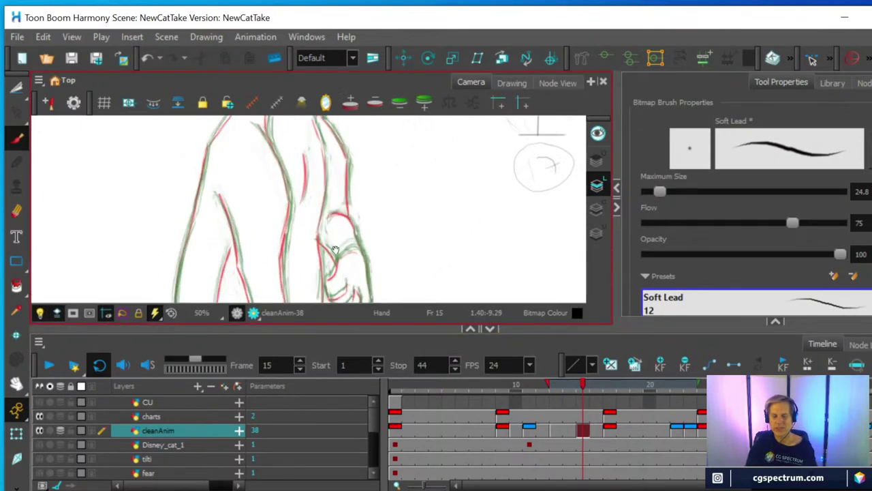
pyautogui.scroll(-2, 304, 245)
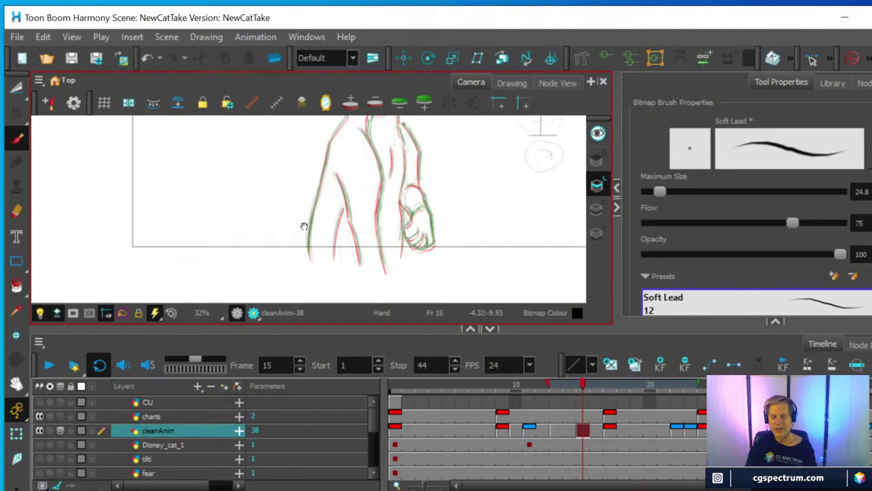
pyautogui.moveTo(304, 226); pyautogui.dragTo(227, 253)
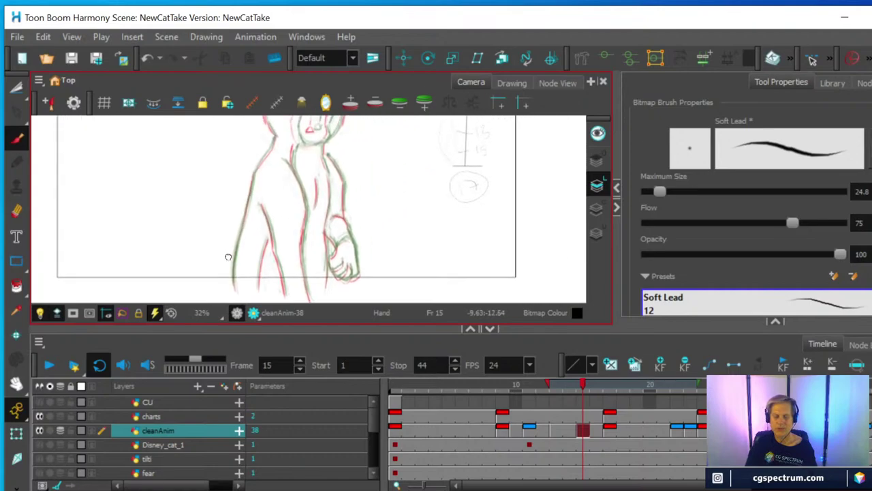
pyautogui.scroll(1, 232, 257)
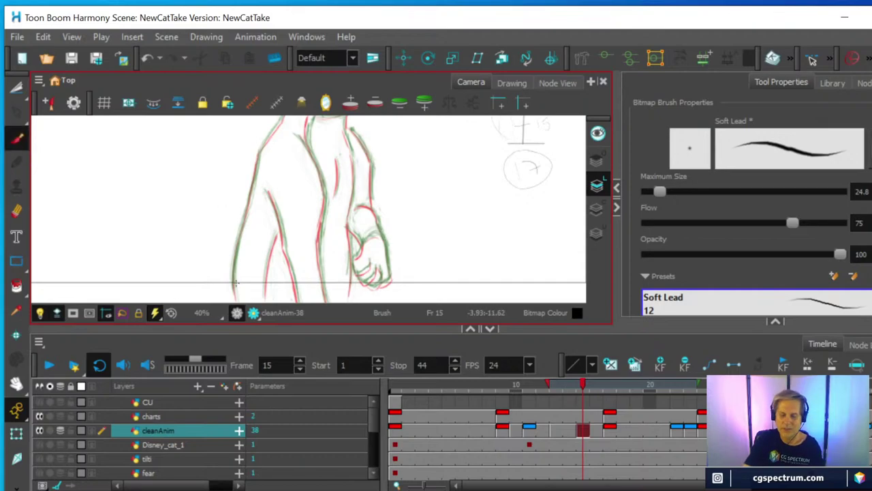
pyautogui.moveTo(232, 269); pyautogui.dragTo(260, 151)
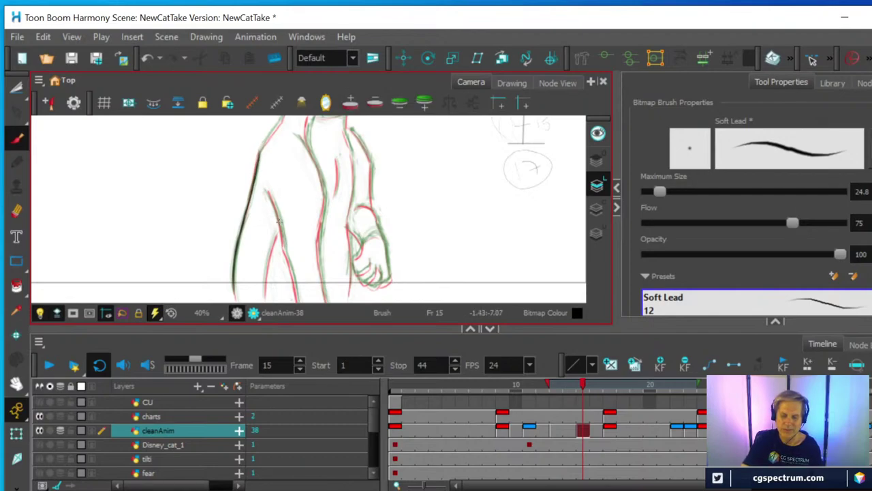
pyautogui.moveTo(279, 220)
pyautogui.mouseDown()
pyautogui.moveTo(283, 243)
pyautogui.moveTo(272, 198)
pyautogui.moveTo(297, 298)
pyautogui.moveTo(281, 247)
pyautogui.mouseUp()
pyautogui.moveTo(264, 293)
pyautogui.mouseDown()
pyautogui.moveTo(281, 228)
pyautogui.moveTo(263, 289)
pyautogui.mouseUp()
pyautogui.moveTo(323, 285); pyautogui.dragTo(318, 198)
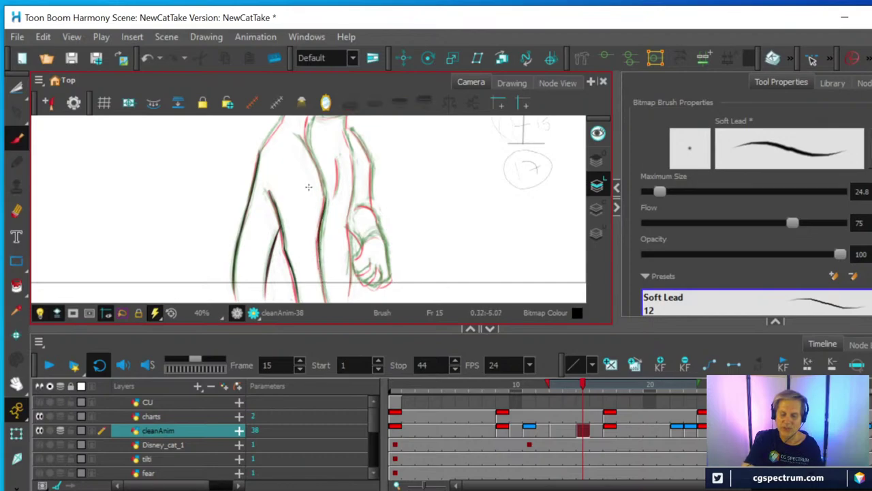
pyautogui.moveTo(321, 179); pyautogui.dragTo(301, 135)
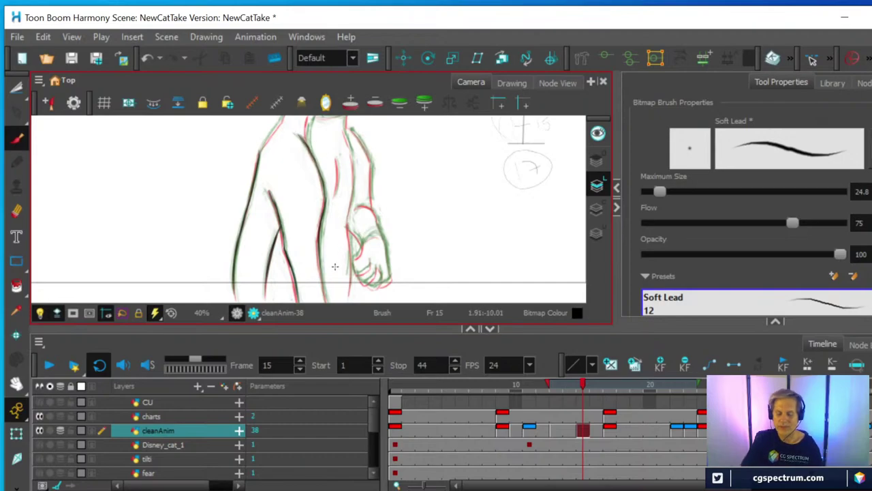
# Step: Draw the lower body line beside the paw and extend the long chest line down past the frame edge
pyautogui.press('2')
pyautogui.press('2')
pyautogui.press('space')
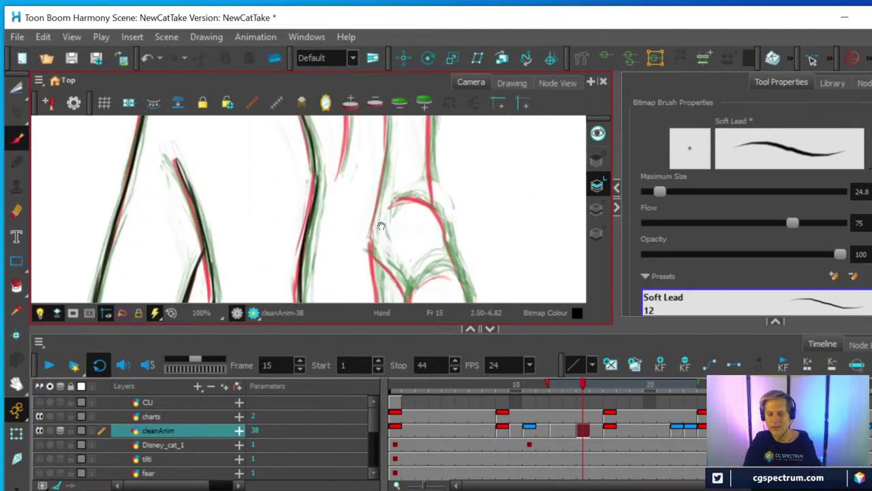
pyautogui.moveTo(381, 234); pyautogui.dragTo(309, 171)
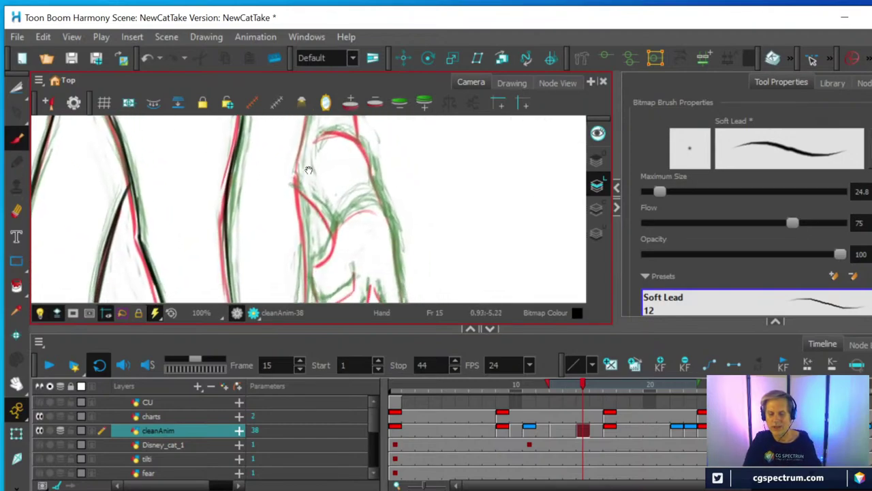
pyautogui.scroll(-2, 309, 169)
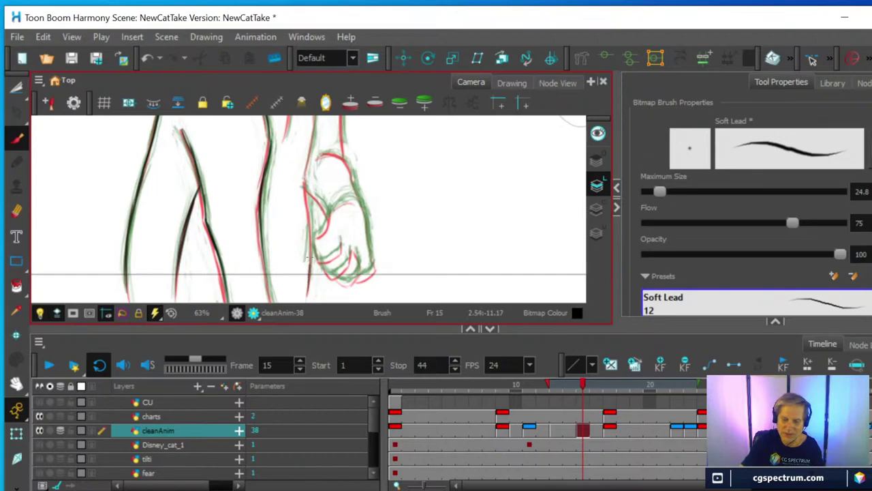
pyautogui.moveTo(308, 258)
pyautogui.mouseDown()
pyautogui.moveTo(308, 205)
pyautogui.moveTo(308, 227)
pyautogui.mouseUp()
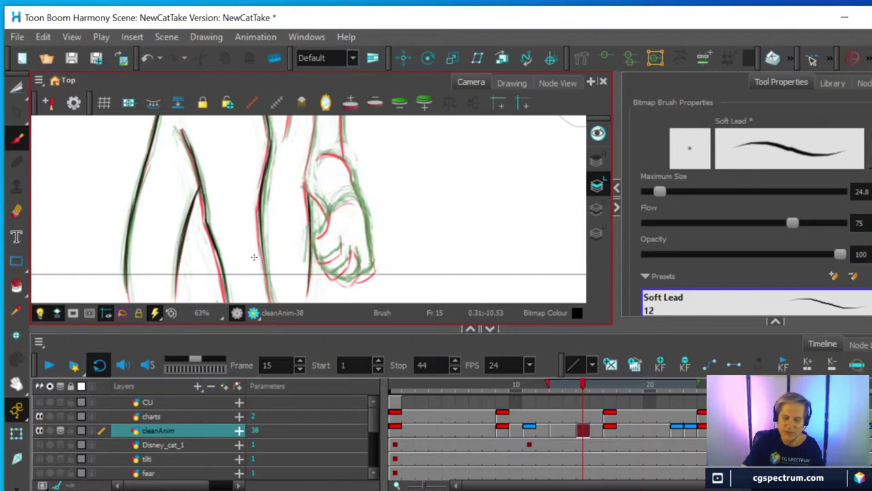
pyautogui.moveTo(269, 293); pyautogui.dragTo(260, 210)
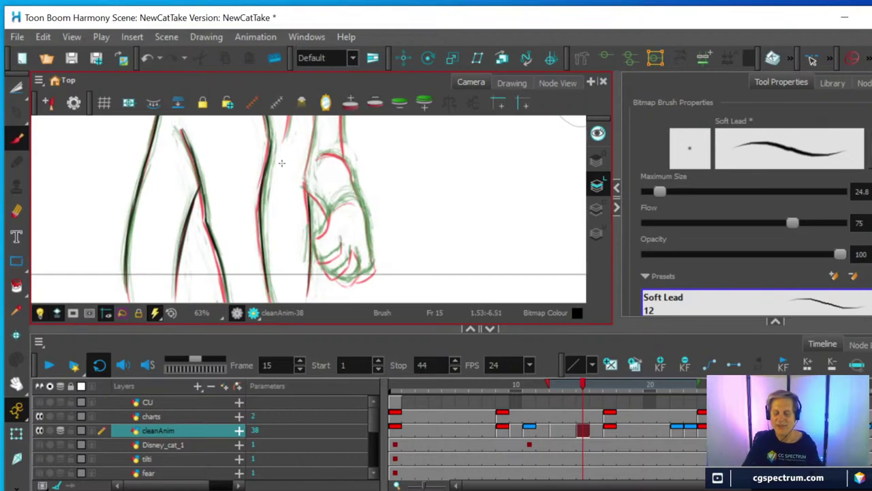
# Step: Draw the short mid-chest line, the left neck line, and the left shoulder contour up to the head
pyautogui.moveTo(420, 195); pyautogui.dragTo(389, 275)
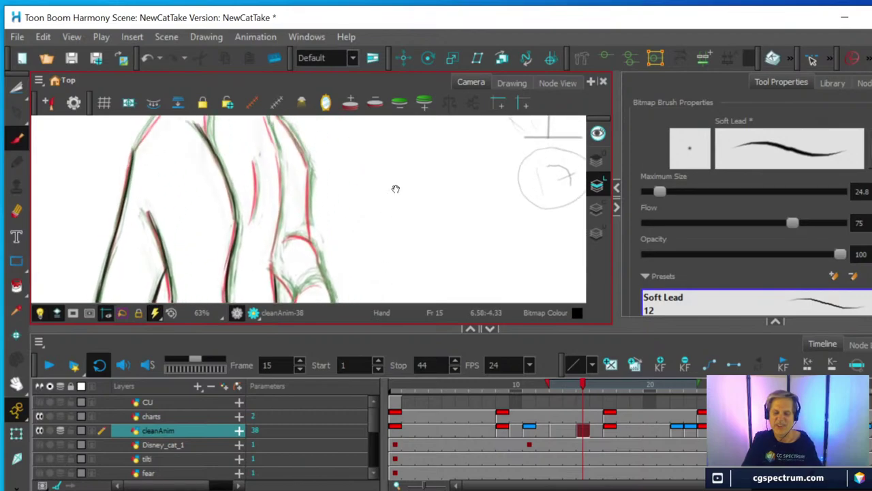
pyautogui.moveTo(395, 188); pyautogui.dragTo(432, 233)
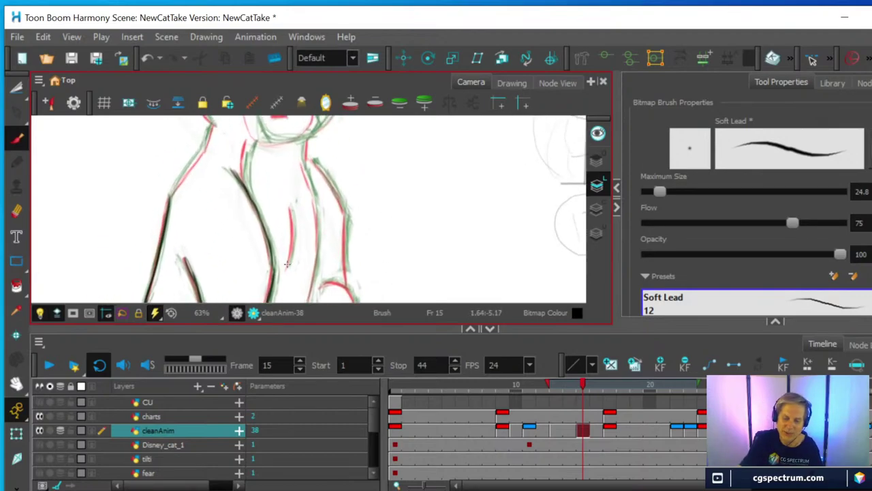
pyautogui.moveTo(287, 265); pyautogui.dragTo(292, 203)
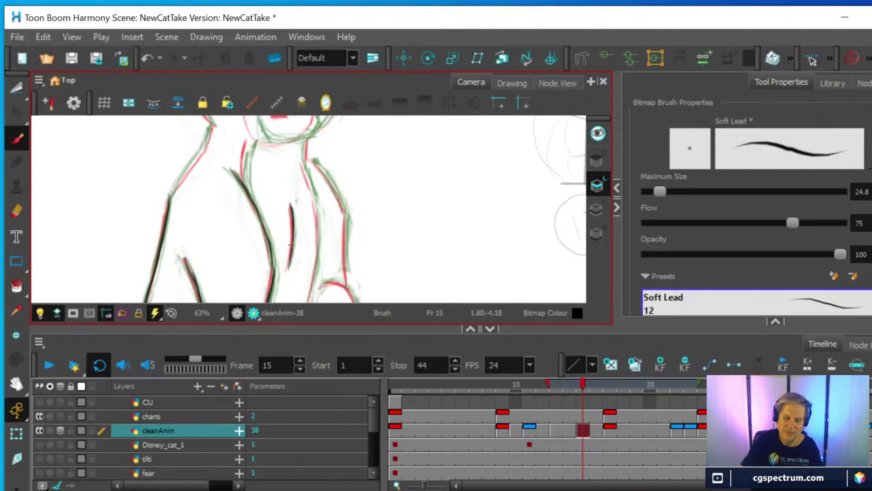
pyautogui.moveTo(244, 178); pyautogui.dragTo(252, 134)
pyautogui.moveTo(169, 204)
pyautogui.mouseDown()
pyautogui.moveTo(208, 118)
pyautogui.moveTo(211, 136)
pyautogui.moveTo(197, 161)
pyautogui.mouseUp()
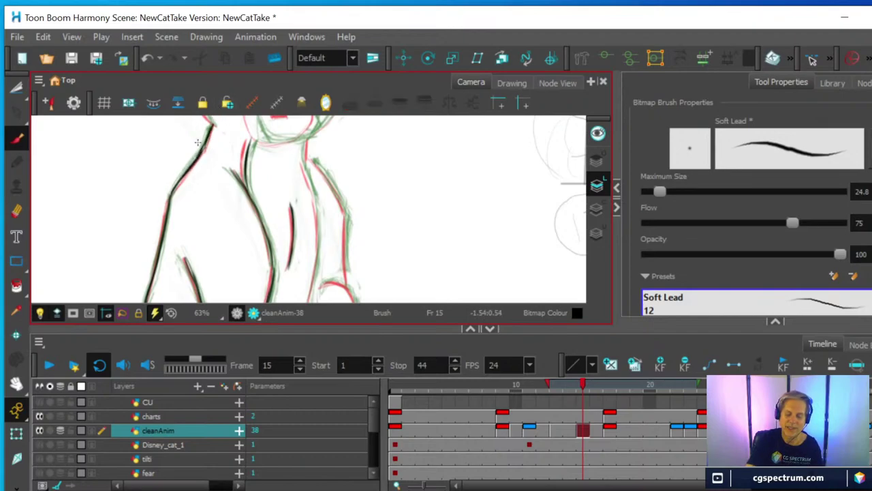
# Step: Draw the right neck line, the inner arm line, and the outer contour of the right arm down to the wrist
pyautogui.moveTo(302, 136); pyautogui.dragTo(318, 253)
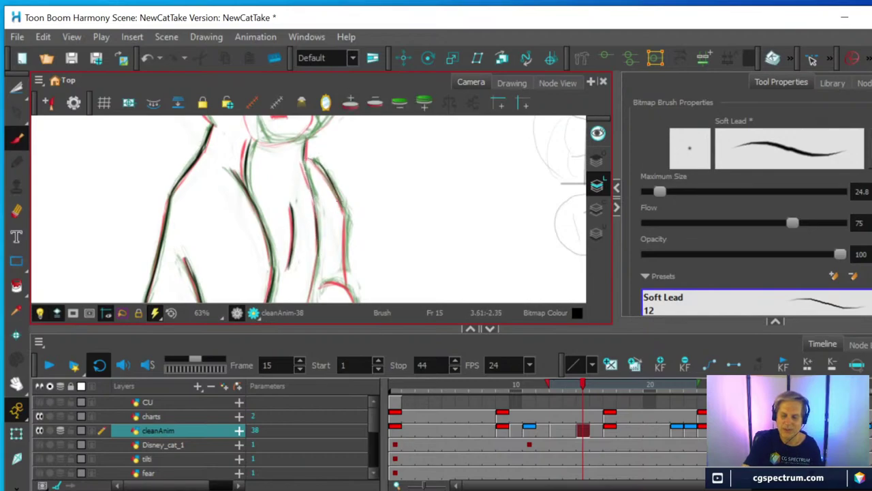
pyautogui.moveTo(330, 180); pyautogui.dragTo(345, 212)
pyautogui.moveTo(310, 157); pyautogui.dragTo(339, 210)
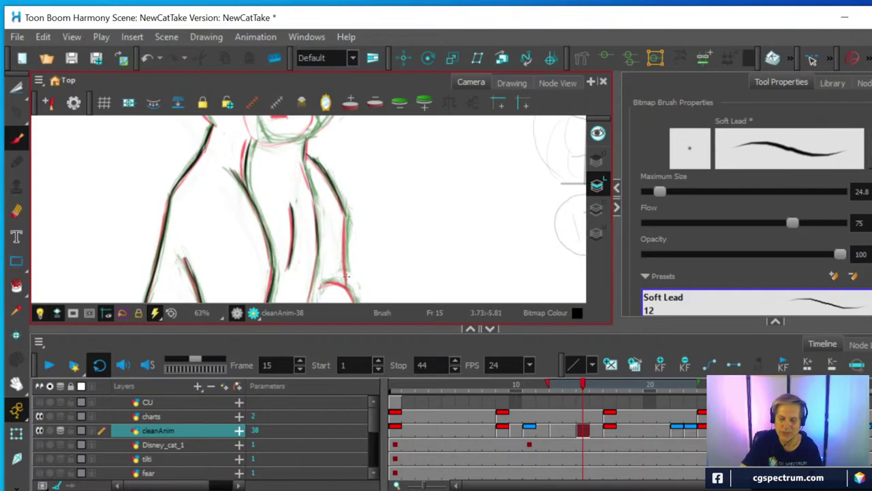
pyautogui.moveTo(346, 245); pyautogui.dragTo(347, 279)
pyautogui.moveTo(345, 216)
pyautogui.mouseDown()
pyautogui.moveTo(346, 260)
pyautogui.moveTo(346, 240)
pyautogui.mouseUp()
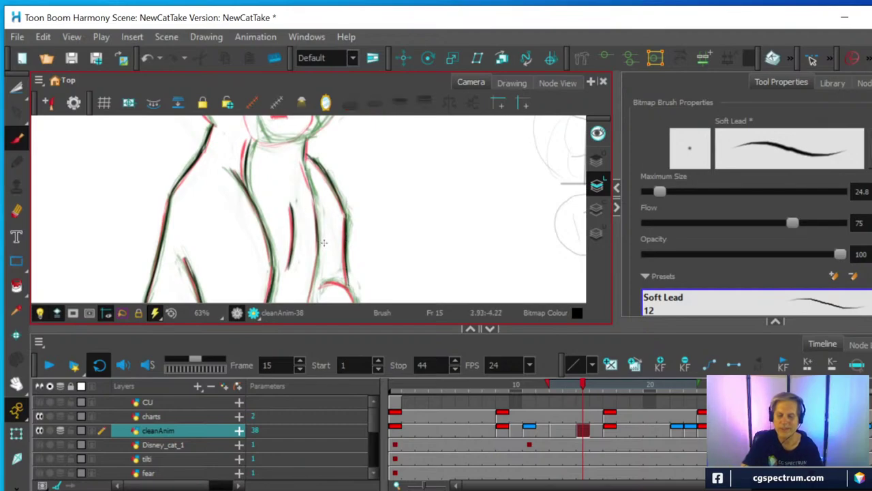
# Step: Finish the right forearm's inner line and draw the wrist curve, thumb, fingers and outer edge of the paw
pyautogui.moveTo(413, 255)
pyautogui.mouseDown()
pyautogui.moveTo(388, 171)
pyautogui.moveTo(385, 185)
pyautogui.mouseUp()
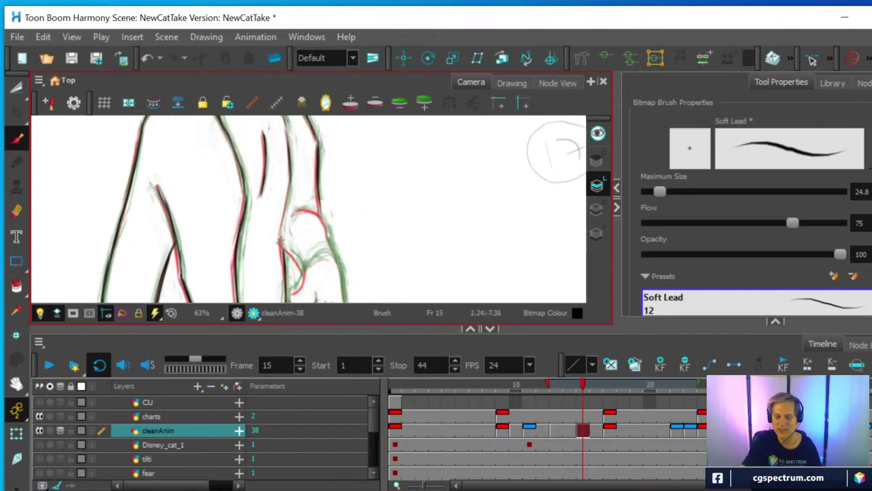
pyautogui.moveTo(285, 263); pyautogui.dragTo(290, 174)
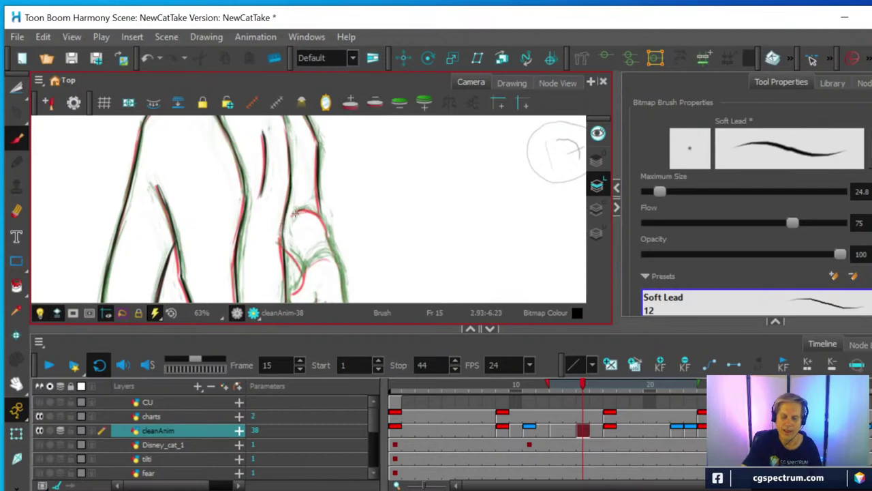
pyautogui.moveTo(312, 211); pyautogui.dragTo(338, 264)
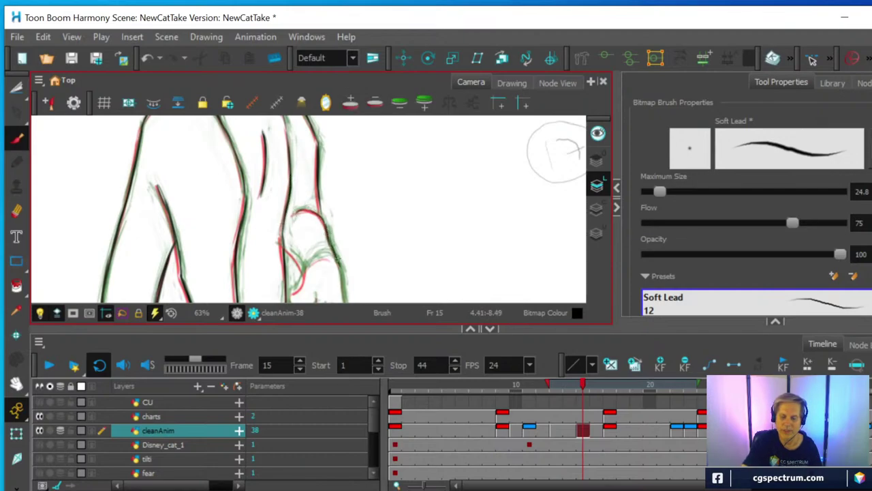
pyautogui.moveTo(287, 247); pyautogui.dragTo(301, 268)
pyautogui.press('space')
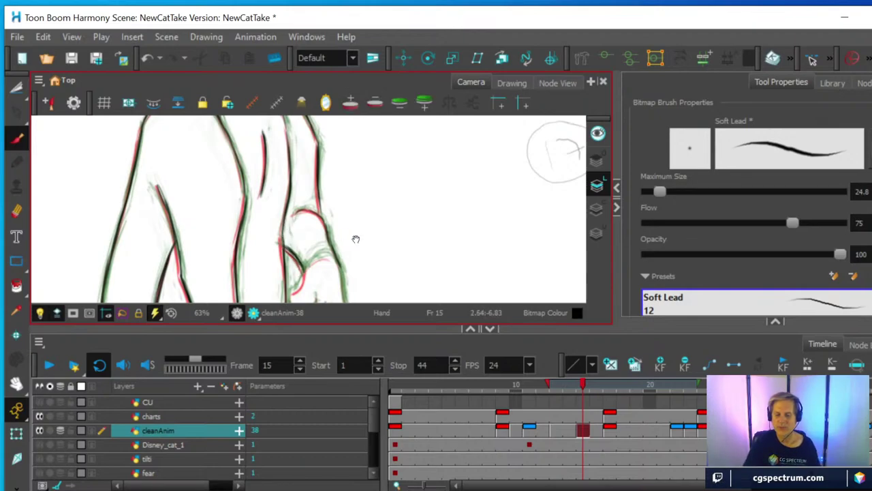
pyautogui.moveTo(379, 239); pyautogui.dragTo(368, 189)
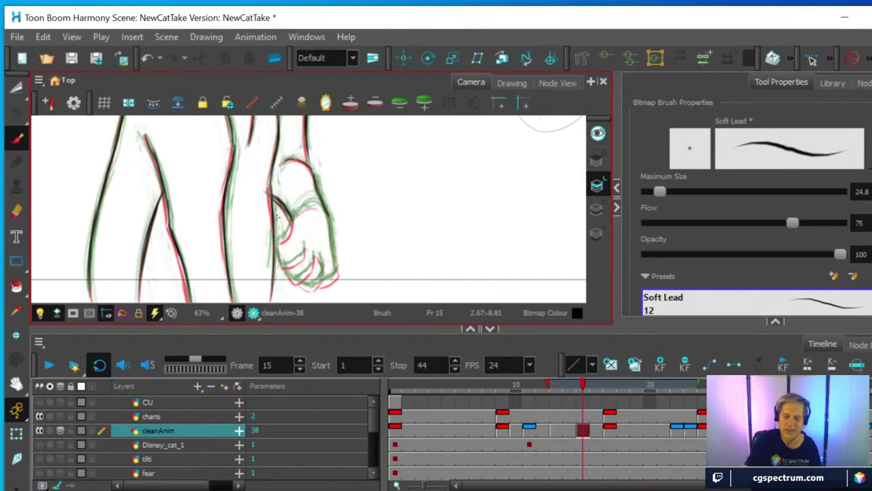
pyautogui.moveTo(287, 236)
pyautogui.mouseDown()
pyautogui.moveTo(281, 271)
pyautogui.moveTo(303, 250)
pyautogui.moveTo(304, 258)
pyautogui.moveTo(289, 280)
pyautogui.moveTo(305, 276)
pyautogui.moveTo(313, 258)
pyautogui.moveTo(309, 287)
pyautogui.moveTo(324, 266)
pyautogui.moveTo(308, 292)
pyautogui.moveTo(339, 273)
pyautogui.moveTo(330, 225)
pyautogui.mouseUp()
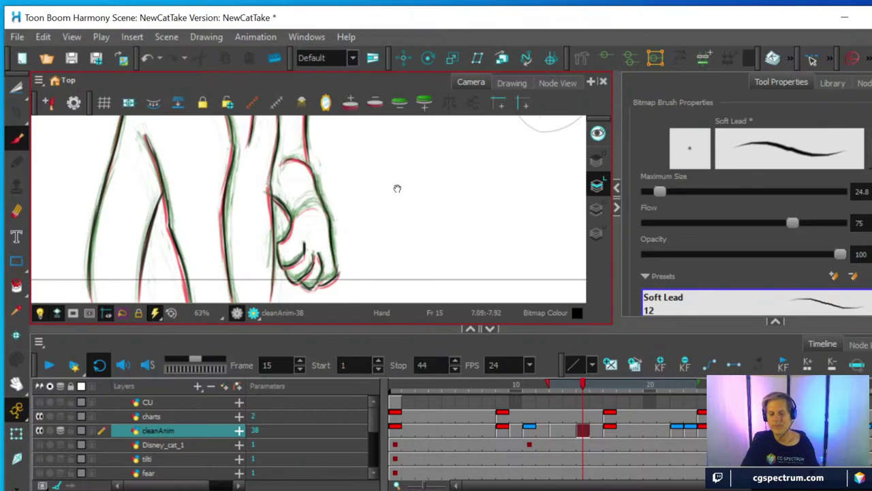
# Step: Draw the left side of the head up from the shoulder and the right cheek contour, midway between the onion-skin drawings
pyautogui.moveTo(395, 170); pyautogui.dragTo(398, 298)
pyautogui.moveTo(379, 192); pyautogui.dragTo(382, 265)
pyautogui.moveTo(353, 160); pyautogui.dragTo(378, 222)
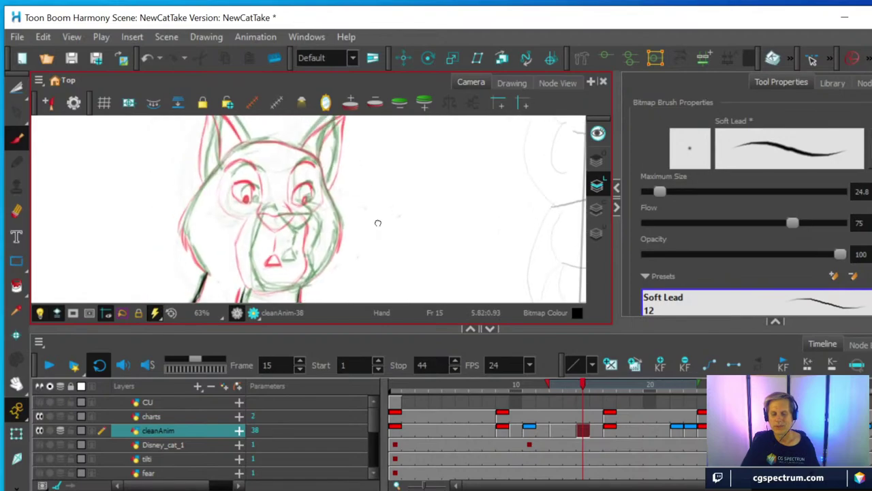
pyautogui.press('2')
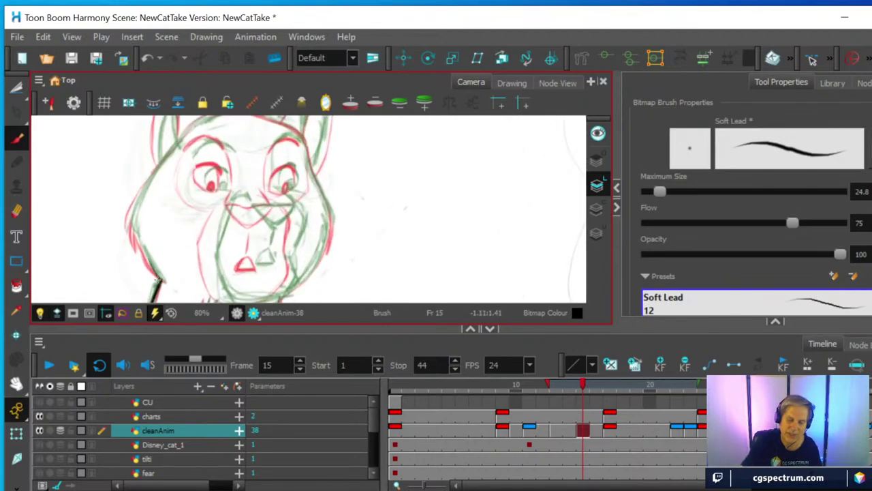
pyautogui.moveTo(162, 282)
pyautogui.mouseDown()
pyautogui.moveTo(129, 219)
pyautogui.moveTo(139, 246)
pyautogui.moveTo(133, 220)
pyautogui.moveTo(149, 174)
pyautogui.mouseUp()
pyautogui.moveTo(134, 217)
pyautogui.mouseDown()
pyautogui.moveTo(150, 175)
pyautogui.moveTo(181, 139)
pyautogui.mouseUp()
pyautogui.moveTo(133, 228); pyautogui.dragTo(141, 257)
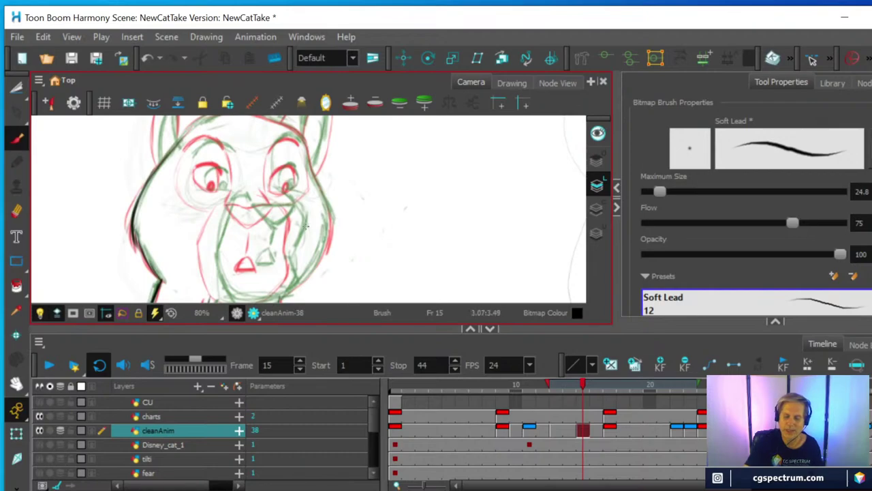
pyautogui.moveTo(295, 289)
pyautogui.mouseDown()
pyautogui.moveTo(320, 251)
pyautogui.moveTo(326, 222)
pyautogui.moveTo(303, 151)
pyautogui.moveTo(319, 182)
pyautogui.mouseUp()
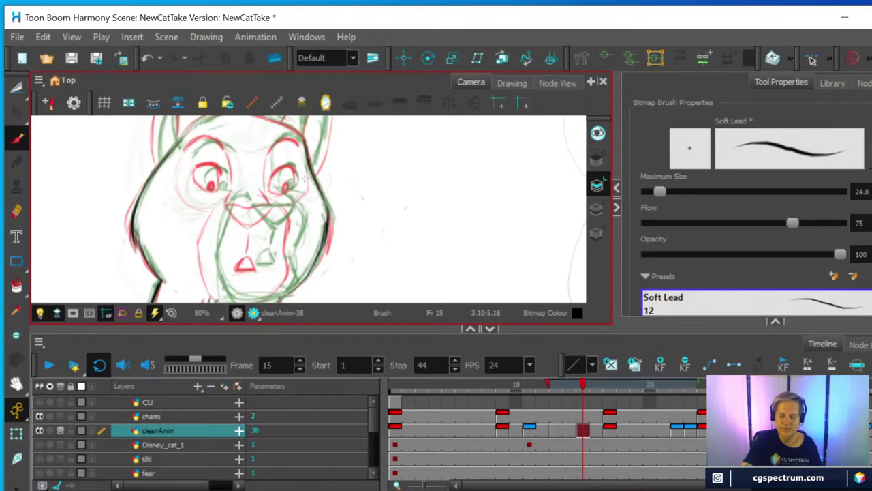
# Step: Draw the top curve of the head and the right ear's two outer edges and inner line
pyautogui.press('space')
pyautogui.moveTo(337, 210); pyautogui.dragTo(341, 252)
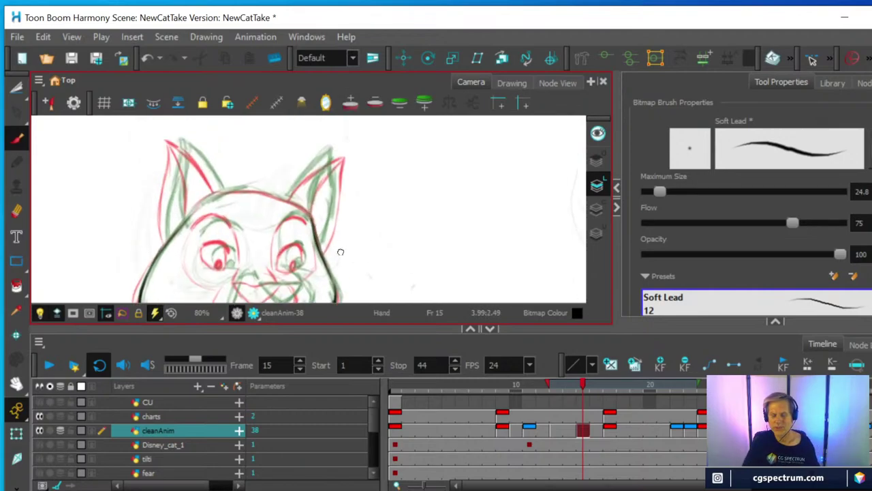
pyautogui.moveTo(185, 218)
pyautogui.mouseDown()
pyautogui.moveTo(212, 196)
pyautogui.moveTo(198, 203)
pyautogui.moveTo(237, 192)
pyautogui.moveTo(219, 195)
pyautogui.moveTo(259, 193)
pyautogui.moveTo(252, 191)
pyautogui.moveTo(309, 213)
pyautogui.moveTo(288, 196)
pyautogui.moveTo(332, 156)
pyautogui.mouseUp()
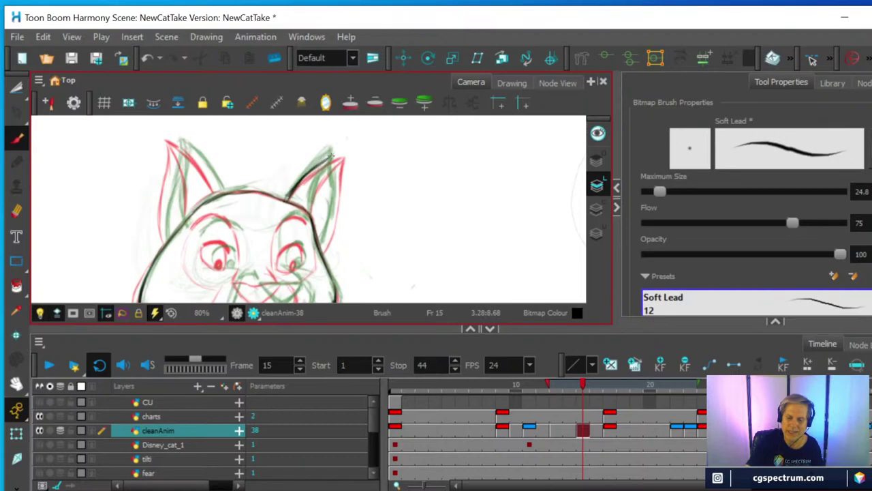
pyautogui.moveTo(321, 249); pyautogui.dragTo(338, 165)
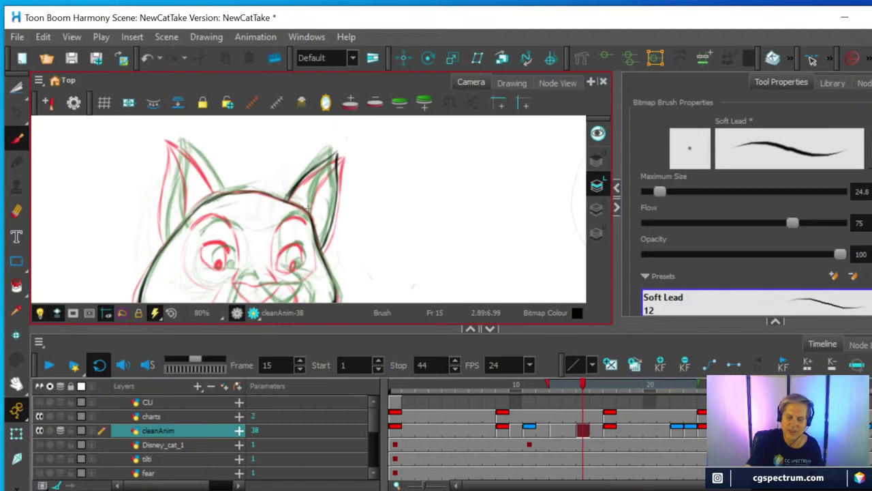
pyautogui.moveTo(308, 207); pyautogui.dragTo(338, 154)
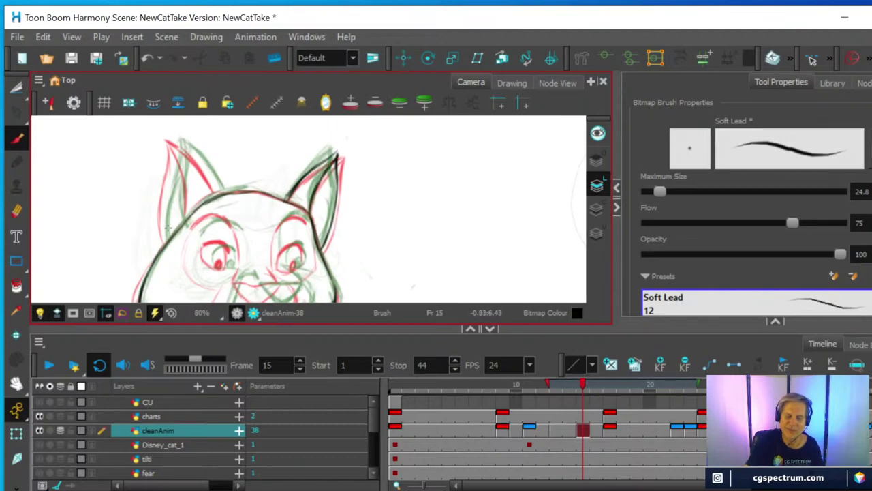
# Step: Draw the left ear's two outer edges up to the tip and its inner line
pyautogui.moveTo(163, 240); pyautogui.dragTo(175, 138)
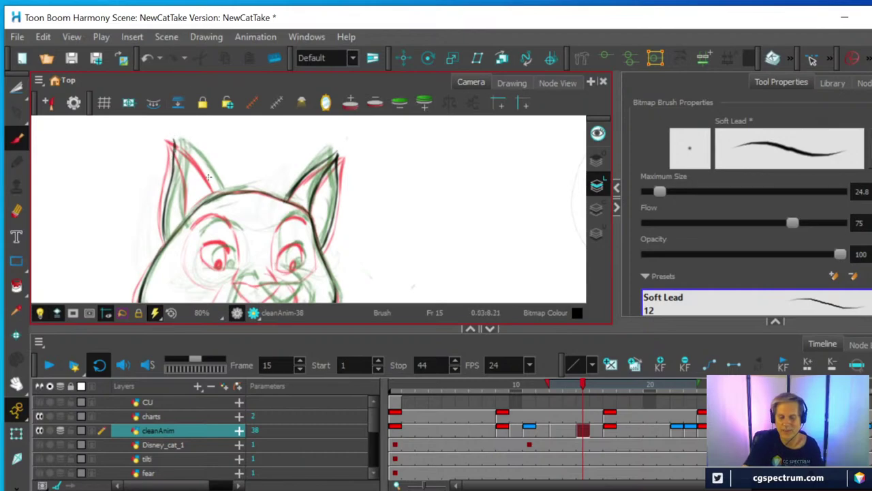
pyautogui.moveTo(219, 194)
pyautogui.mouseDown()
pyautogui.moveTo(174, 140)
pyautogui.moveTo(219, 193)
pyautogui.moveTo(187, 147)
pyautogui.mouseUp()
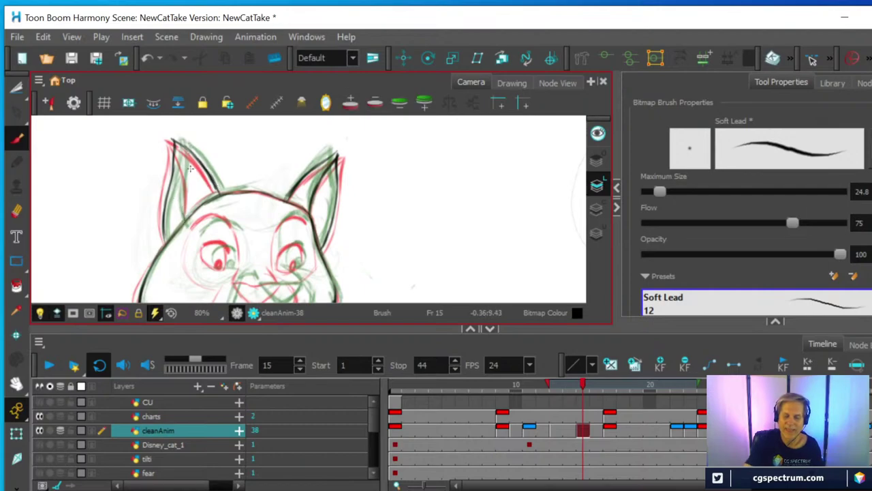
pyautogui.moveTo(185, 222); pyautogui.dragTo(176, 137)
pyautogui.moveTo(180, 173)
pyautogui.mouseDown()
pyautogui.moveTo(184, 220)
pyautogui.moveTo(172, 160)
pyautogui.mouseUp()
pyautogui.moveTo(165, 198); pyautogui.dragTo(177, 134)
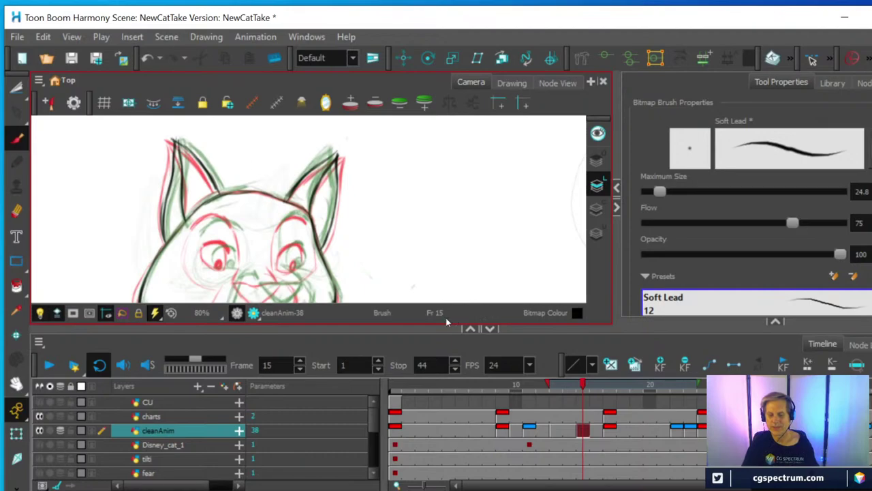
# Step: Enlarge the drawing area, and draw the muzzle's sides and chin curve, the vertical line below the nose, and the small open mouth
pyautogui.moveTo(357, 328); pyautogui.dragTo(357, 375)
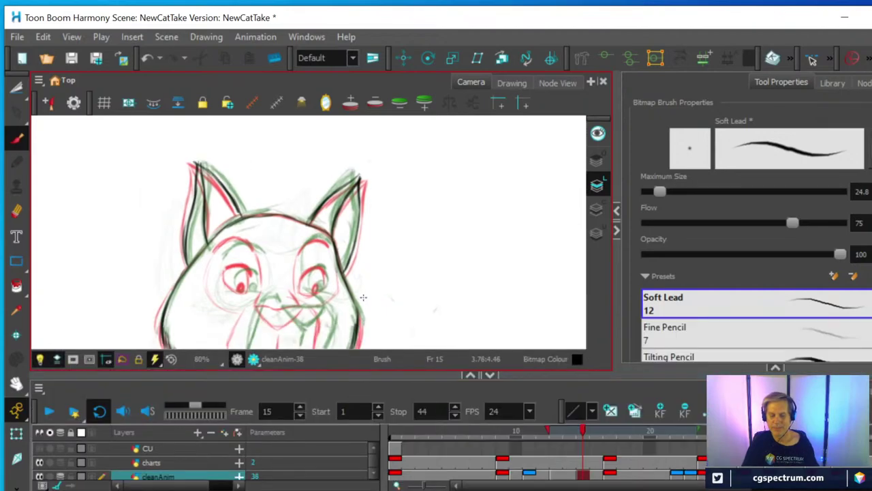
pyautogui.moveTo(356, 289); pyautogui.dragTo(402, 212)
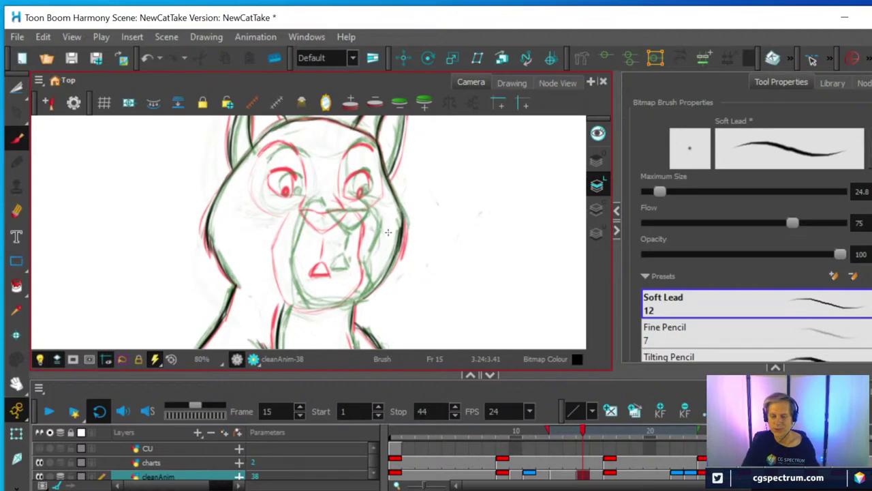
pyautogui.scroll(2, 361, 273)
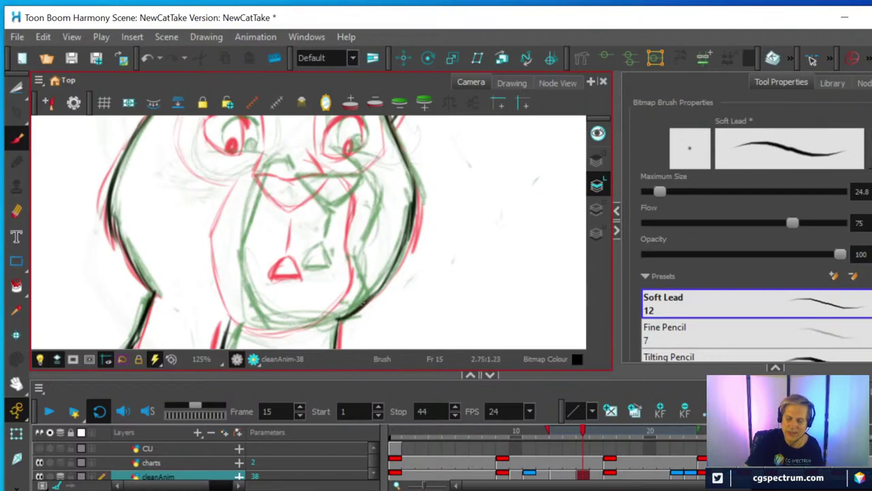
pyautogui.moveTo(253, 324)
pyautogui.mouseDown()
pyautogui.moveTo(229, 255)
pyautogui.moveTo(230, 275)
pyautogui.moveTo(225, 238)
pyautogui.moveTo(251, 176)
pyautogui.mouseUp()
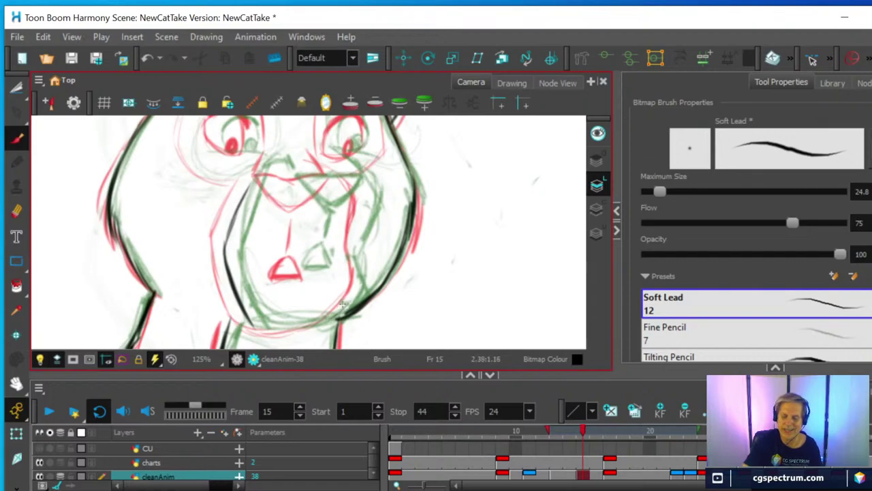
pyautogui.moveTo(350, 251)
pyautogui.mouseDown()
pyautogui.moveTo(354, 278)
pyautogui.moveTo(354, 229)
pyautogui.moveTo(369, 191)
pyautogui.moveTo(344, 167)
pyautogui.moveTo(365, 199)
pyautogui.mouseUp()
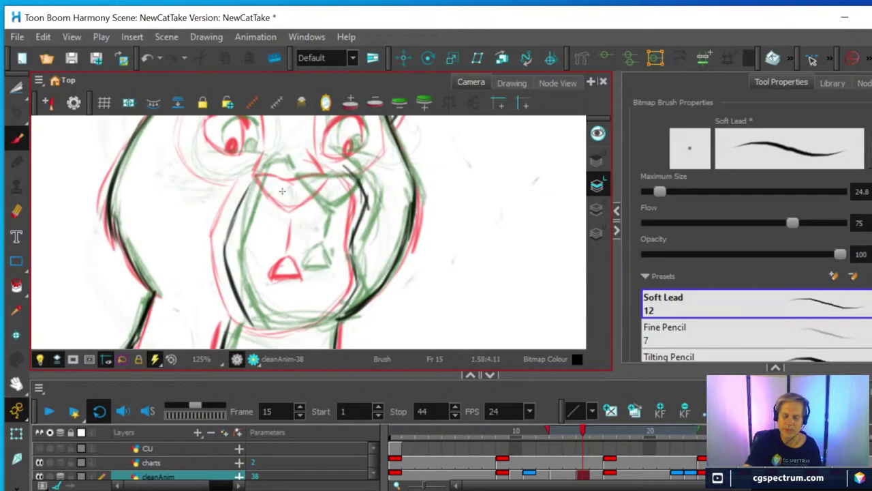
pyautogui.moveTo(249, 319)
pyautogui.mouseDown()
pyautogui.moveTo(316, 323)
pyautogui.moveTo(350, 304)
pyautogui.mouseUp()
pyautogui.moveTo(305, 247); pyautogui.dragTo(311, 216)
pyautogui.moveTo(290, 264)
pyautogui.mouseDown()
pyautogui.moveTo(306, 250)
pyautogui.moveTo(295, 269)
pyautogui.moveTo(315, 269)
pyautogui.moveTo(285, 267)
pyautogui.moveTo(304, 259)
pyautogui.moveTo(288, 253)
pyautogui.moveTo(298, 259)
pyautogui.moveTo(292, 272)
pyautogui.moveTo(285, 267)
pyautogui.moveTo(309, 252)
pyautogui.moveTo(297, 277)
pyautogui.moveTo(313, 274)
pyautogui.moveTo(288, 274)
pyautogui.mouseUp()
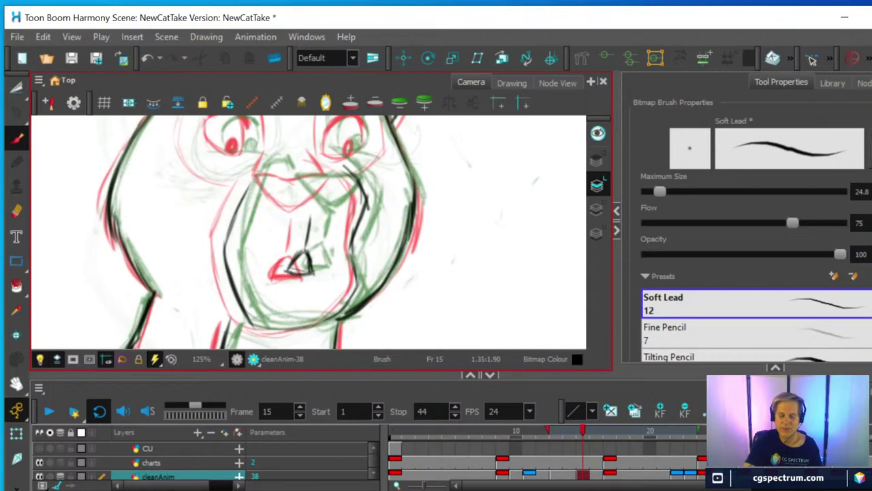
# Step: Draw the triangular nose and the short bridge lines rising from its two upper corners
pyautogui.moveTo(276, 179)
pyautogui.mouseDown()
pyautogui.moveTo(306, 209)
pyautogui.moveTo(344, 176)
pyautogui.mouseUp()
pyautogui.moveTo(275, 179)
pyautogui.mouseDown()
pyautogui.moveTo(342, 176)
pyautogui.moveTo(275, 173)
pyautogui.mouseUp()
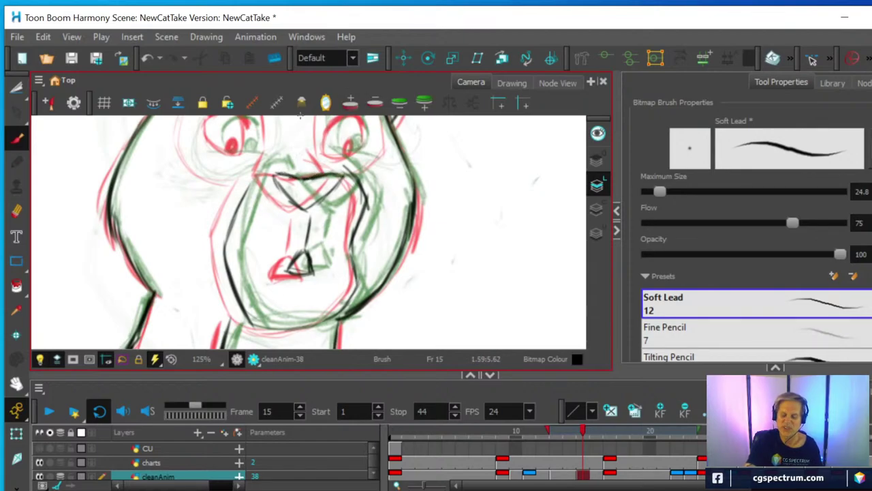
pyautogui.press('space')
pyautogui.moveTo(362, 171); pyautogui.dragTo(352, 268)
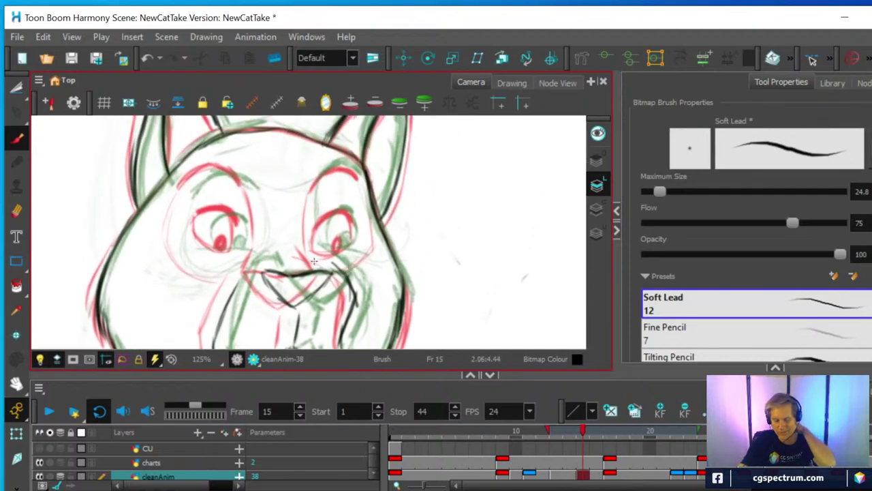
pyautogui.moveTo(330, 270); pyautogui.dragTo(313, 249)
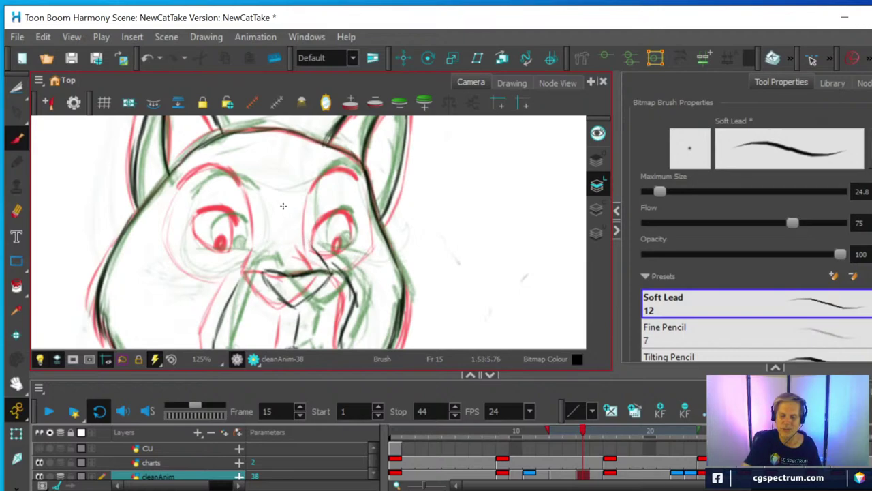
pyautogui.moveTo(264, 274); pyautogui.dragTo(269, 253)
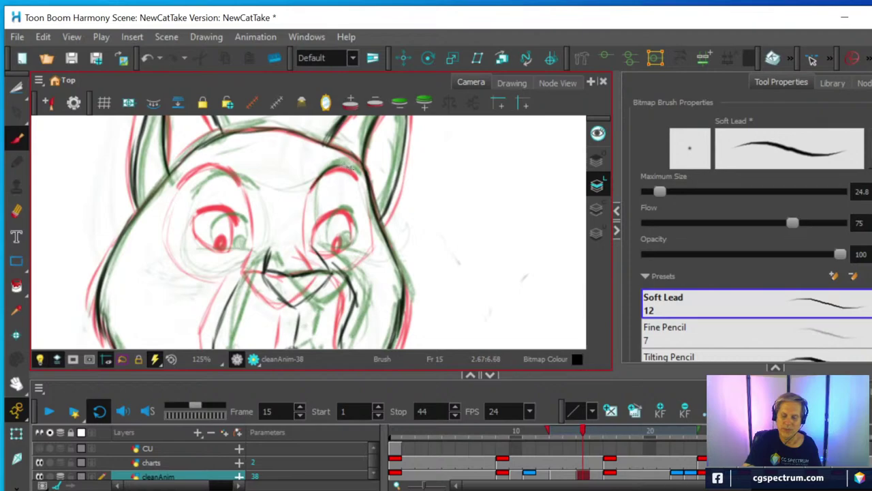
# Step: Draw both thick eyebrow arcs and the right eye's oval outline
pyautogui.moveTo(345, 163); pyautogui.dragTo(360, 176)
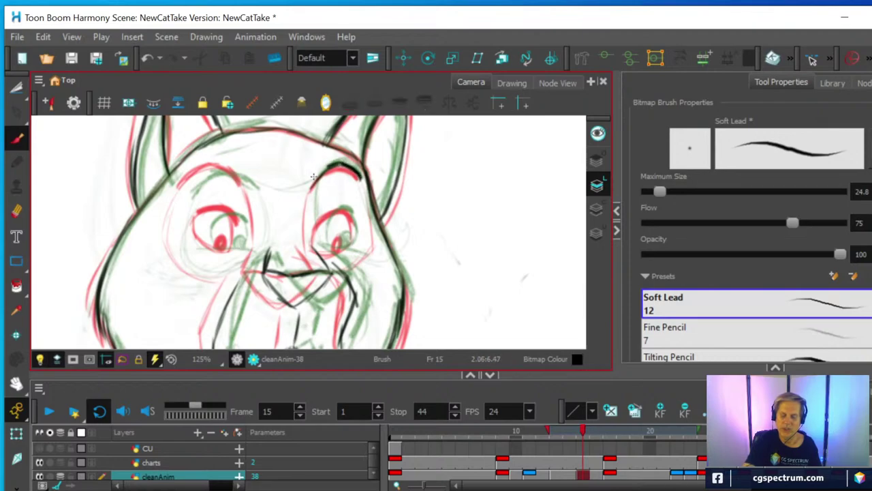
pyautogui.moveTo(183, 191)
pyautogui.mouseDown()
pyautogui.moveTo(224, 166)
pyautogui.moveTo(249, 188)
pyautogui.moveTo(219, 166)
pyautogui.moveTo(187, 189)
pyautogui.moveTo(235, 169)
pyautogui.mouseUp()
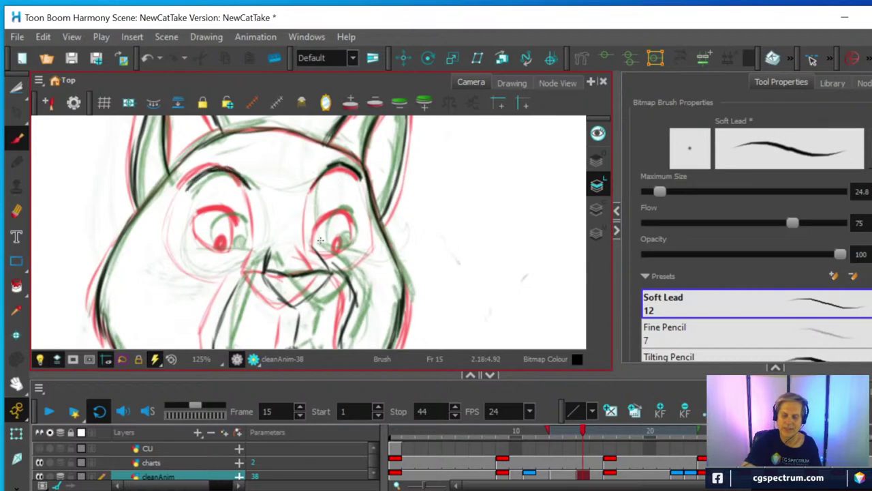
pyautogui.moveTo(321, 248)
pyautogui.mouseDown()
pyautogui.moveTo(328, 214)
pyautogui.moveTo(338, 211)
pyautogui.mouseUp()
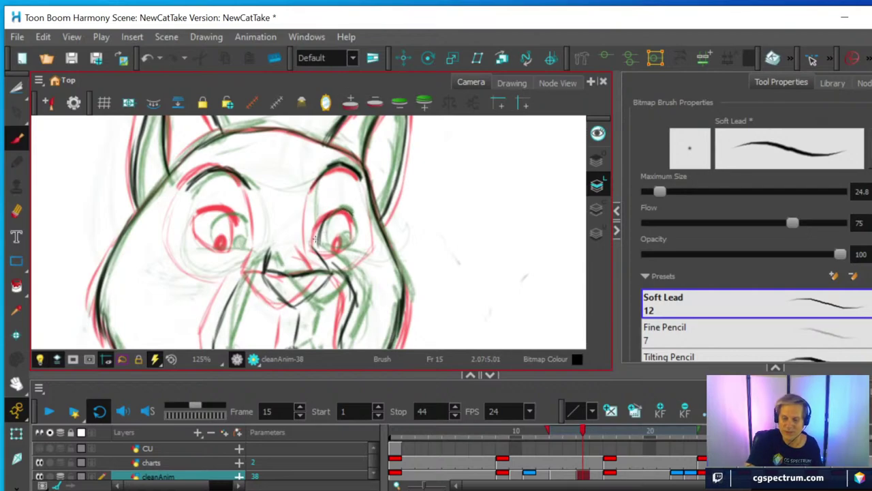
pyautogui.moveTo(318, 225)
pyautogui.mouseDown()
pyautogui.moveTo(337, 257)
pyautogui.moveTo(355, 233)
pyautogui.mouseUp()
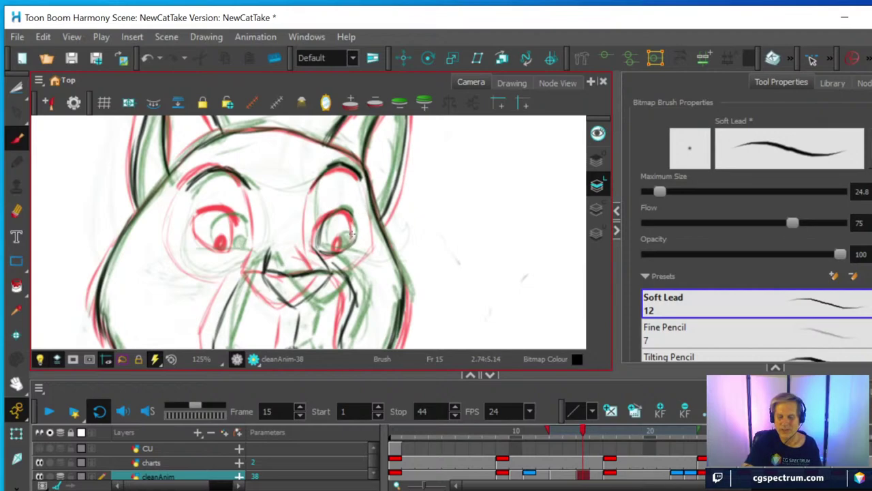
pyautogui.moveTo(355, 240); pyautogui.dragTo(354, 236)
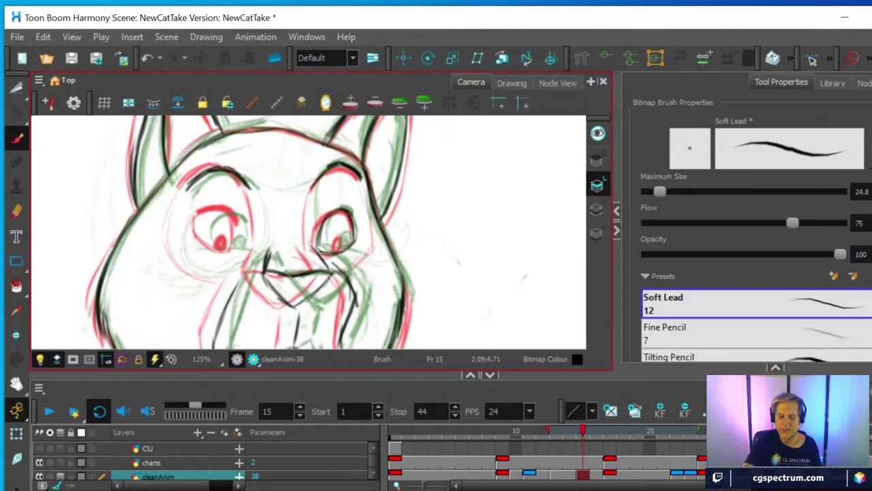
pyautogui.moveTo(316, 246)
pyautogui.mouseDown()
pyautogui.moveTo(333, 214)
pyautogui.moveTo(353, 213)
pyautogui.moveTo(329, 216)
pyautogui.mouseUp()
# Step: Draw the left eye's oval outline and fill in the dark pupils of both eyes
pyautogui.moveTo(237, 249)
pyautogui.mouseDown()
pyautogui.moveTo(239, 220)
pyautogui.moveTo(238, 244)
pyautogui.moveTo(232, 204)
pyautogui.moveTo(202, 228)
pyautogui.moveTo(210, 243)
pyautogui.moveTo(206, 218)
pyautogui.moveTo(235, 210)
pyautogui.moveTo(244, 218)
pyautogui.moveTo(242, 225)
pyautogui.moveTo(205, 225)
pyautogui.mouseUp()
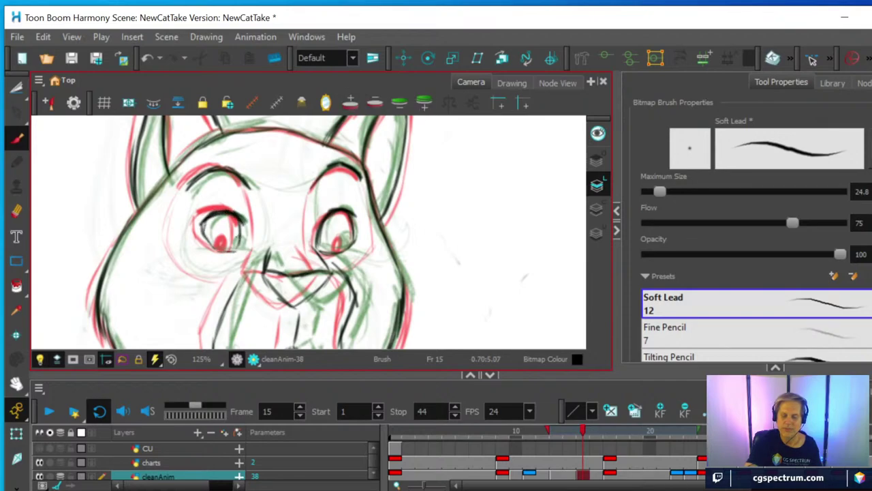
pyautogui.moveTo(239, 248)
pyautogui.mouseDown()
pyautogui.moveTo(220, 223)
pyautogui.moveTo(232, 245)
pyautogui.mouseUp()
pyautogui.moveTo(344, 235); pyautogui.dragTo(344, 243)
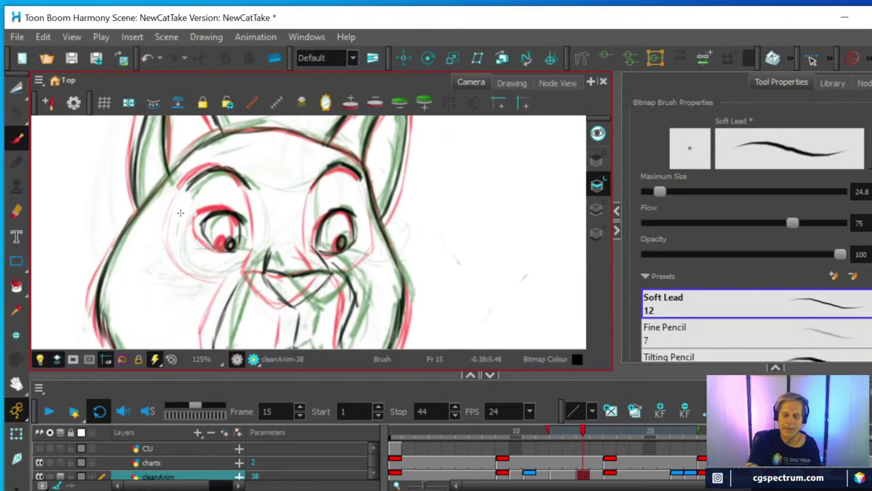
# Step: Draw the thin eye-socket contours around the left and right eyes, starting from the eyebrows
pyautogui.moveTo(191, 191)
pyautogui.mouseDown()
pyautogui.moveTo(175, 258)
pyautogui.moveTo(240, 260)
pyautogui.moveTo(235, 265)
pyautogui.moveTo(263, 237)
pyautogui.mouseUp()
pyautogui.moveTo(250, 191)
pyautogui.mouseDown()
pyautogui.moveTo(259, 245)
pyautogui.moveTo(227, 269)
pyautogui.mouseUp()
pyautogui.moveTo(172, 241); pyautogui.dragTo(191, 275)
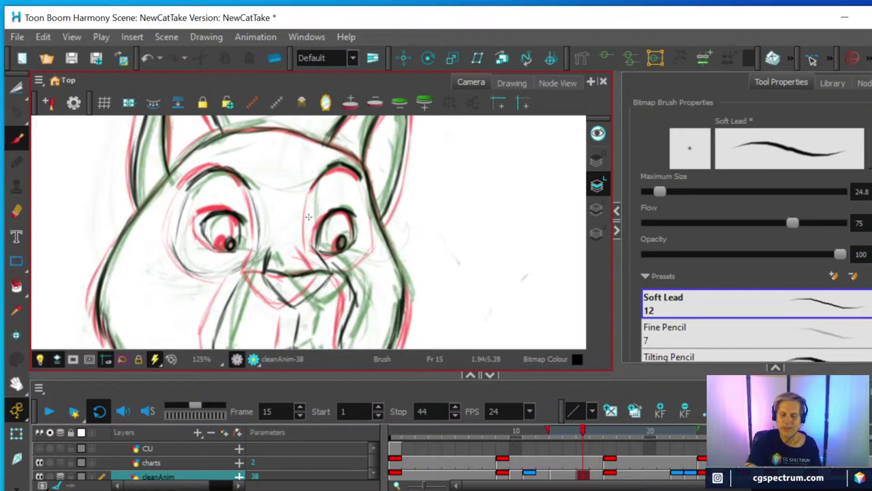
pyautogui.moveTo(312, 191)
pyautogui.mouseDown()
pyautogui.moveTo(311, 253)
pyautogui.moveTo(306, 240)
pyautogui.moveTo(329, 274)
pyautogui.moveTo(310, 252)
pyautogui.mouseUp()
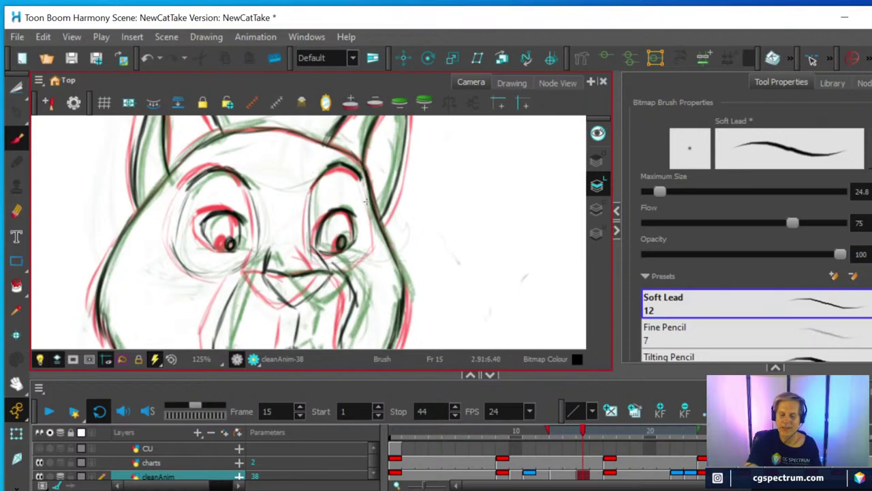
pyautogui.moveTo(364, 183)
pyautogui.mouseDown()
pyautogui.moveTo(375, 241)
pyautogui.moveTo(357, 263)
pyautogui.mouseUp()
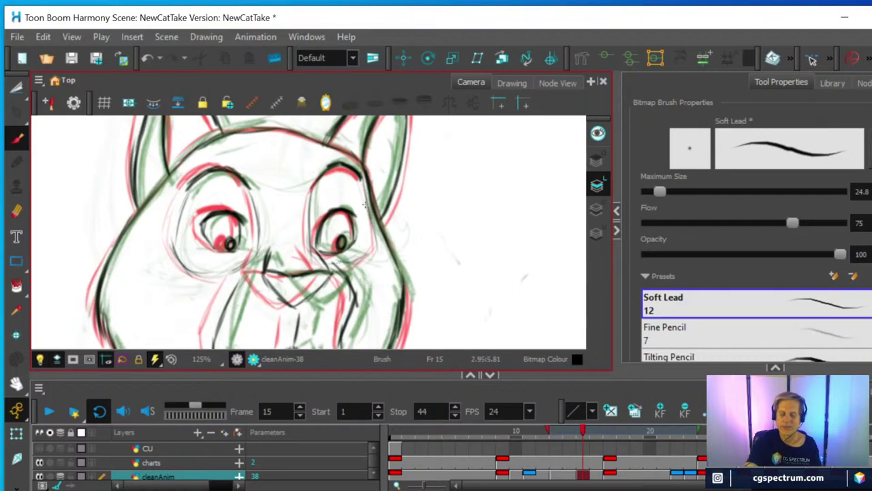
# Step: View the full figure with the onion skin turned off, and scrub the timeline from frame 15 to frame 18
pyautogui.scroll(-3, 365, 205)
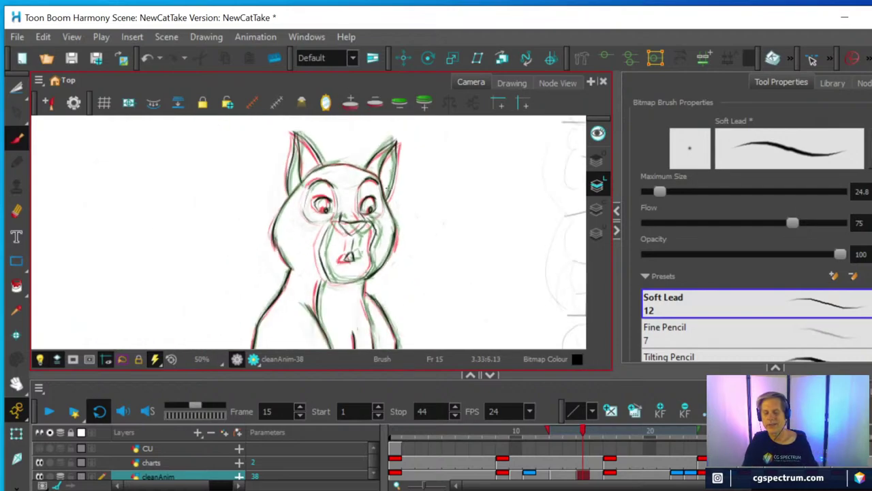
pyautogui.moveTo(427, 267)
pyautogui.mouseDown()
pyautogui.moveTo(417, 226)
pyautogui.moveTo(335, 241)
pyautogui.mouseUp()
pyautogui.scroll(-3, 419, 229)
pyautogui.scroll(1, 335, 241)
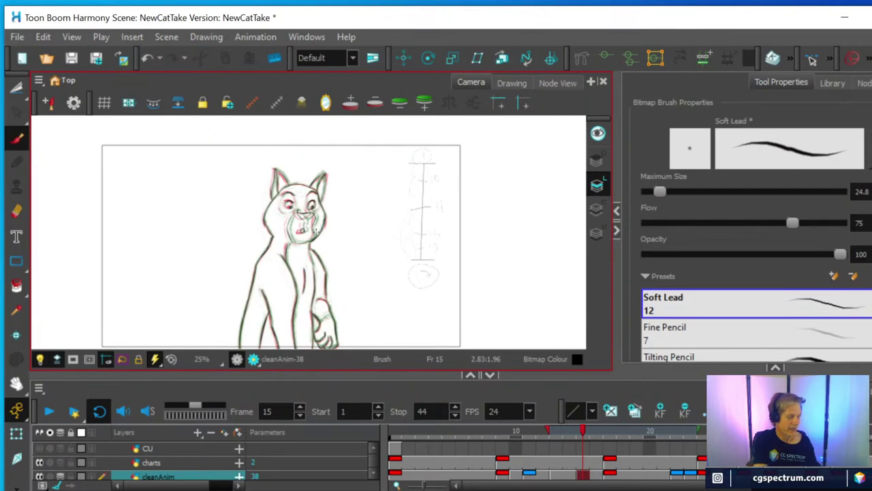
pyautogui.hotkey('alt', 'o')
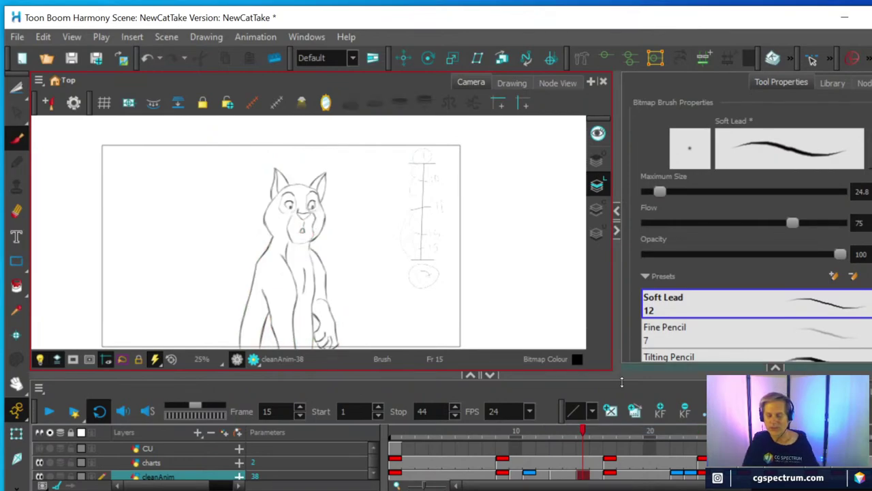
pyautogui.moveTo(584, 431)
pyautogui.mouseDown()
pyautogui.moveTo(532, 431)
pyautogui.moveTo(625, 431)
pyautogui.moveTo(518, 431)
pyautogui.moveTo(649, 430)
pyautogui.moveTo(502, 431)
pyautogui.moveTo(650, 436)
pyautogui.moveTo(584, 436)
pyautogui.moveTo(619, 438)
pyautogui.mouseUp()
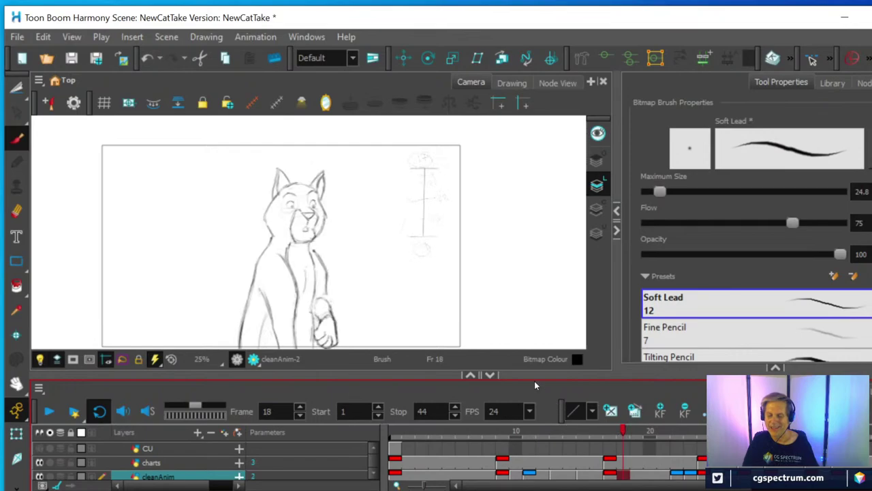
# Step: Sketch a simple cartoon head with half-lidded eyes and a small nose beside the cat on the charts drawing at frame 17
pyautogui.moveTo(513, 375); pyautogui.dragTo(511, 328)
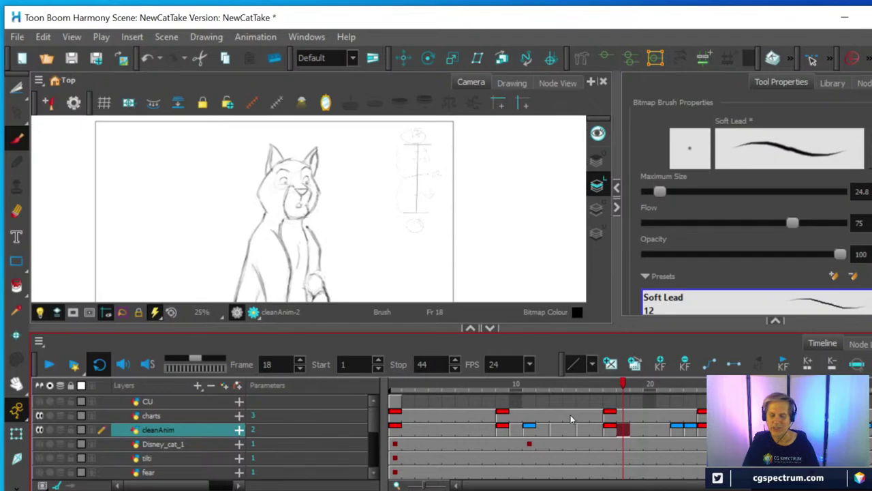
pyautogui.click(612, 415)
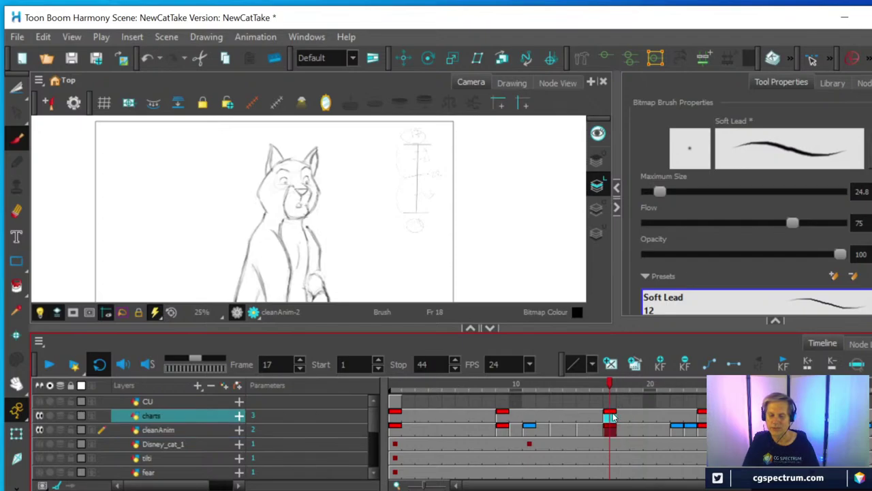
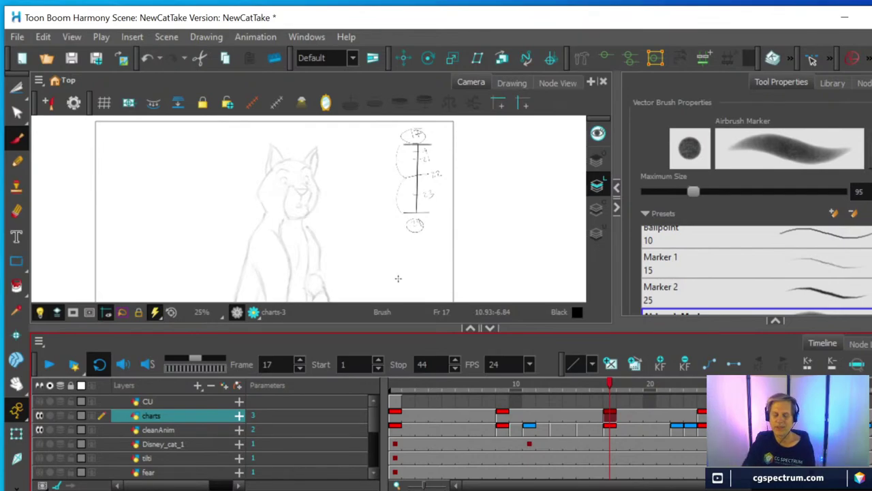
pyautogui.click(16, 162)
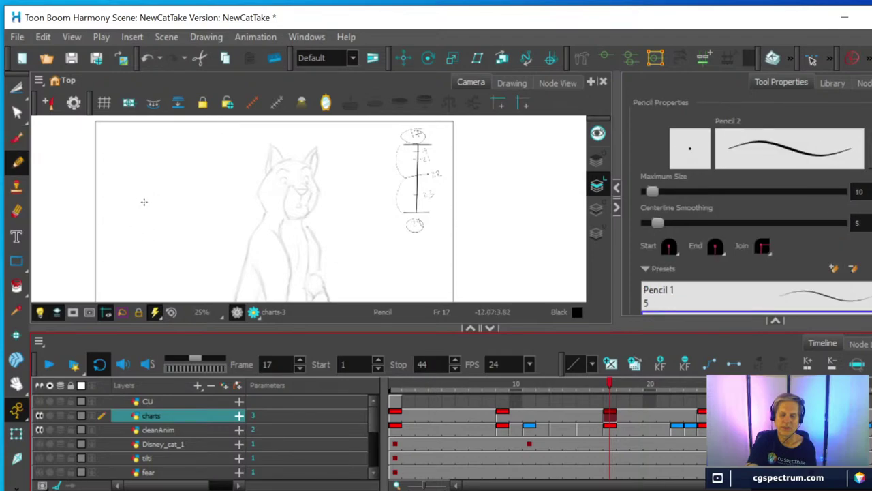
pyautogui.moveTo(178, 233)
pyautogui.mouseDown()
pyautogui.moveTo(180, 156)
pyautogui.moveTo(181, 177)
pyautogui.moveTo(167, 159)
pyautogui.moveTo(137, 164)
pyautogui.moveTo(116, 185)
pyautogui.mouseUp()
pyautogui.moveTo(178, 197)
pyautogui.mouseDown()
pyautogui.moveTo(177, 251)
pyautogui.moveTo(127, 285)
pyautogui.mouseUp()
pyautogui.moveTo(176, 272); pyautogui.dragTo(116, 259)
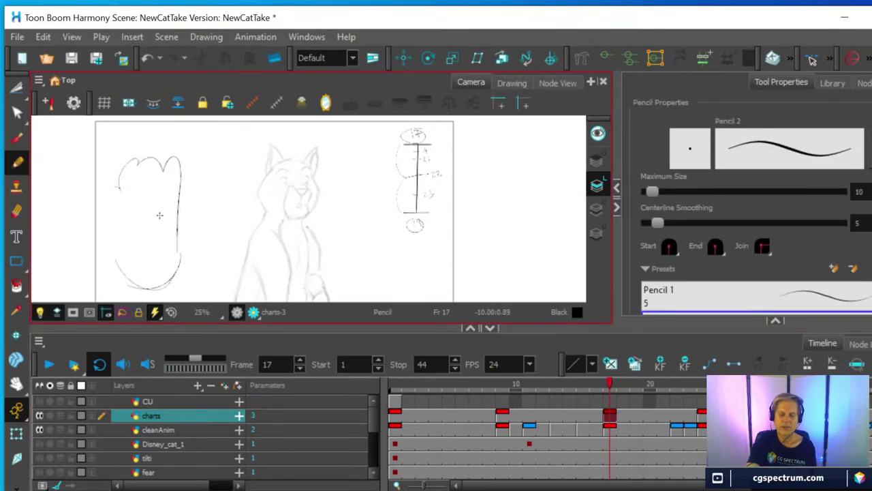
pyautogui.moveTo(138, 229)
pyautogui.mouseDown()
pyautogui.moveTo(187, 220)
pyautogui.moveTo(167, 235)
pyautogui.mouseUp()
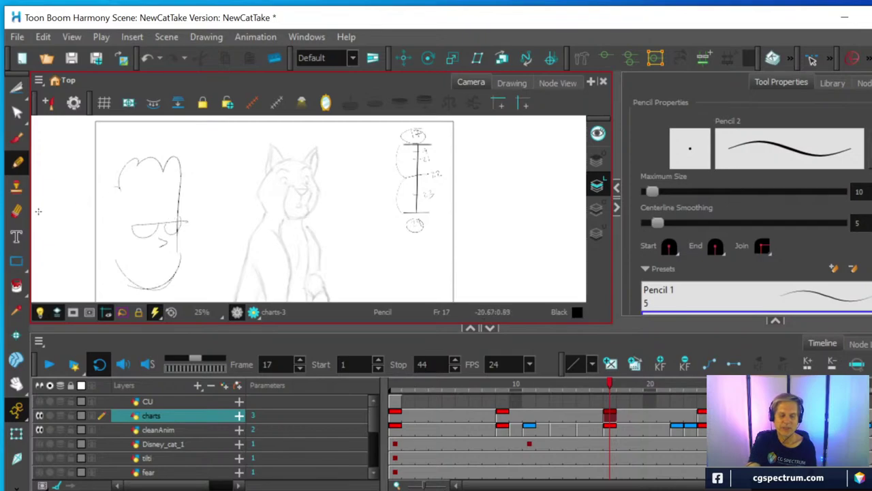
# Step: Erase and redraw the cartoon head's nose, and outline its mouth area with a dashed box
pyautogui.click(16, 211)
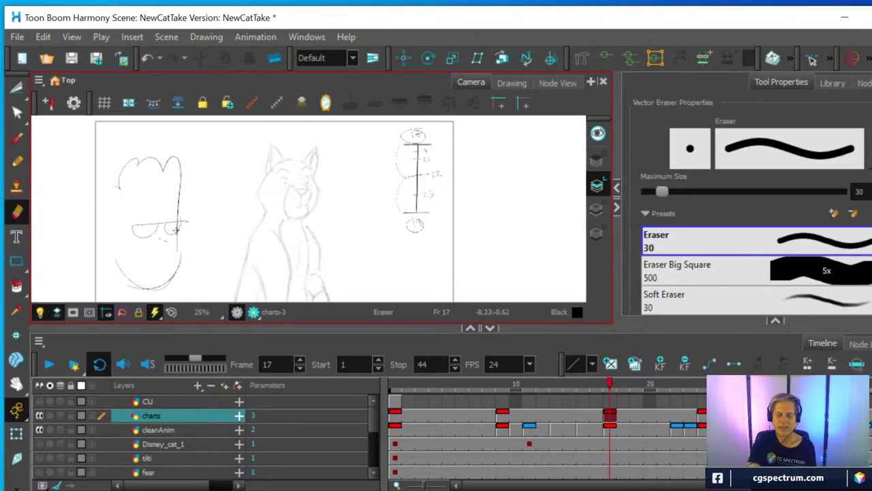
pyautogui.hotkey('alt', '/')
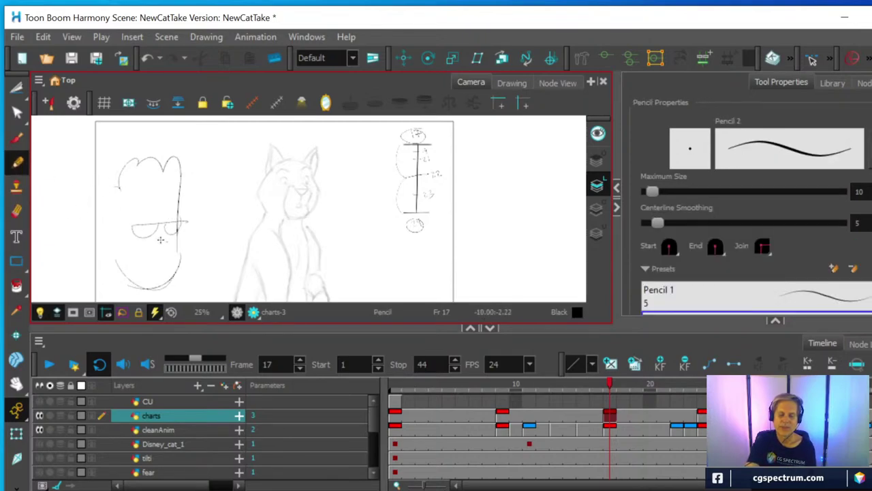
pyautogui.moveTo(161, 240); pyautogui.dragTo(163, 251)
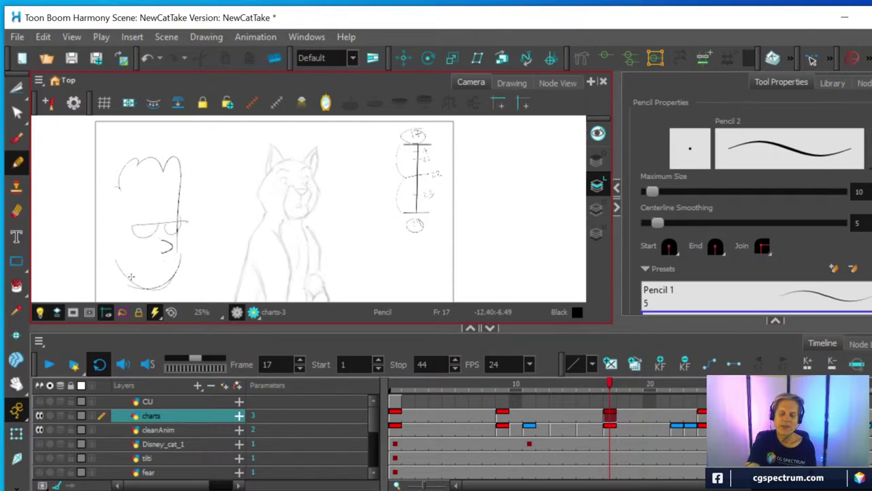
pyautogui.moveTo(150, 260)
pyautogui.mouseDown()
pyautogui.moveTo(176, 260)
pyautogui.moveTo(177, 275)
pyautogui.moveTo(162, 287)
pyautogui.moveTo(132, 286)
pyautogui.mouseUp()
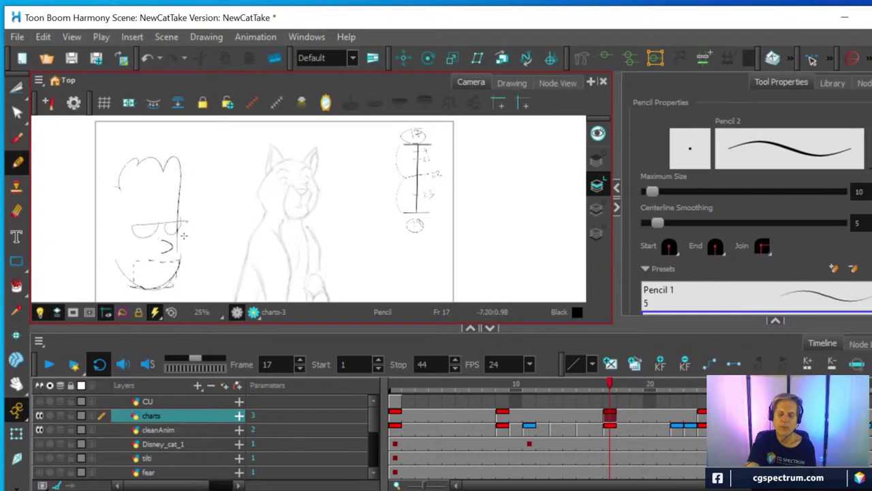
# Step: Sketch separate smile, open-mouth and frown shapes beside the head, with an arrow pointing to the dashed mouth area
pyautogui.moveTo(199, 267)
pyautogui.mouseDown()
pyautogui.moveTo(258, 253)
pyautogui.moveTo(272, 262)
pyautogui.moveTo(265, 276)
pyautogui.moveTo(249, 281)
pyautogui.moveTo(252, 268)
pyautogui.moveTo(246, 272)
pyautogui.moveTo(265, 276)
pyautogui.mouseUp()
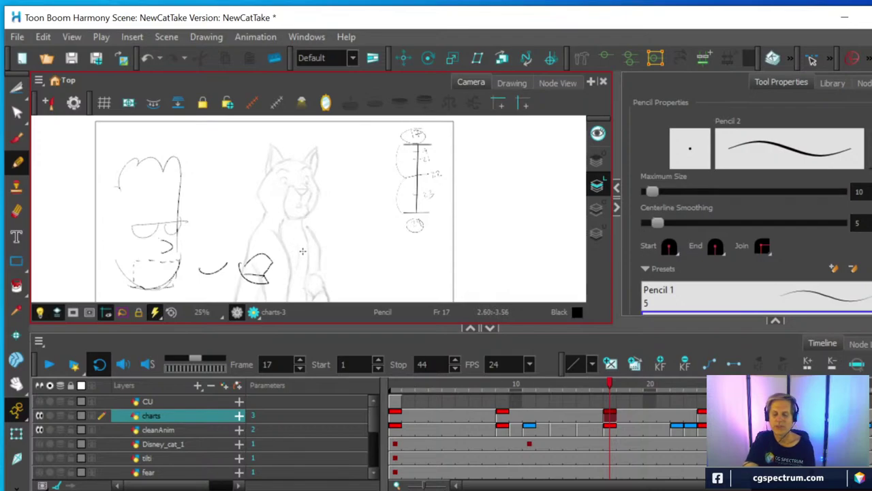
pyautogui.moveTo(250, 262); pyautogui.dragTo(271, 263)
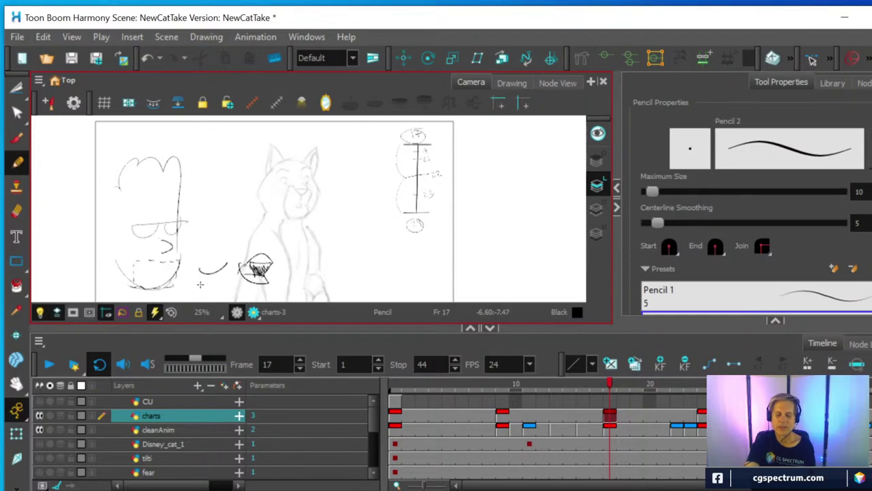
pyautogui.moveTo(200, 284); pyautogui.dragTo(216, 281)
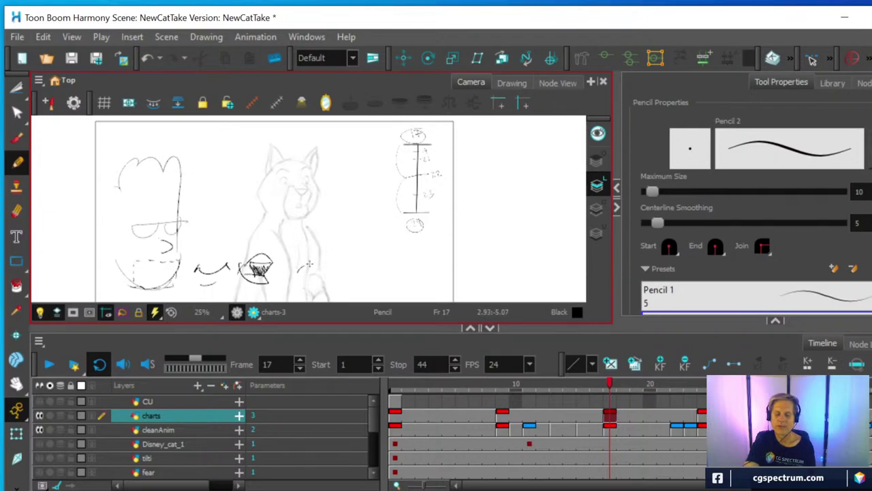
pyautogui.moveTo(294, 274); pyautogui.dragTo(332, 278)
pyautogui.moveTo(192, 268); pyautogui.dragTo(157, 273)
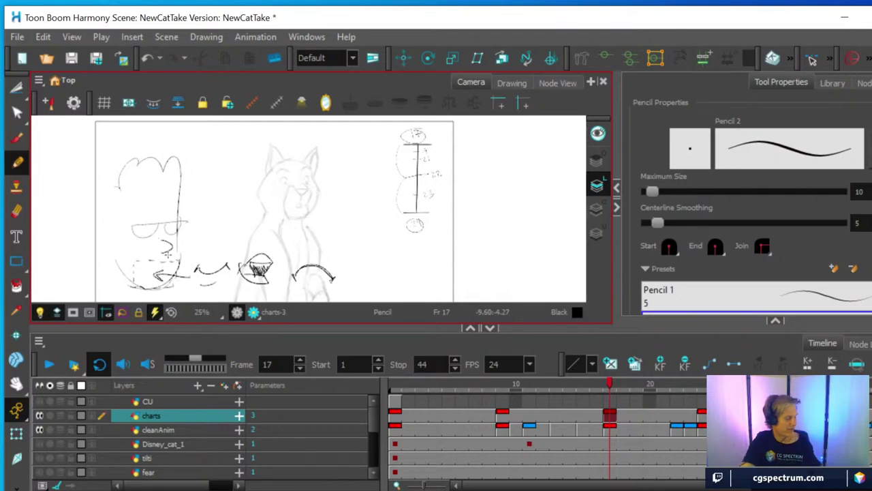
# Step: Undo the mouth shapes, arrow, dashed box and nose correction on the cartoon head sketch
pyautogui.hotkey('ctrl', 'z')
pyautogui.hotkey('ctrl', 'z')
pyautogui.hotkey('ctrl', 'z')
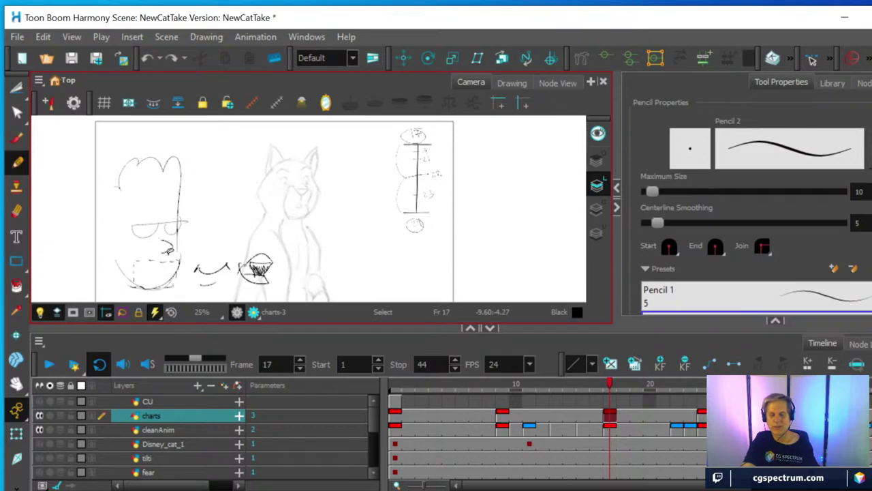
pyautogui.hotkey('ctrl', 'z')
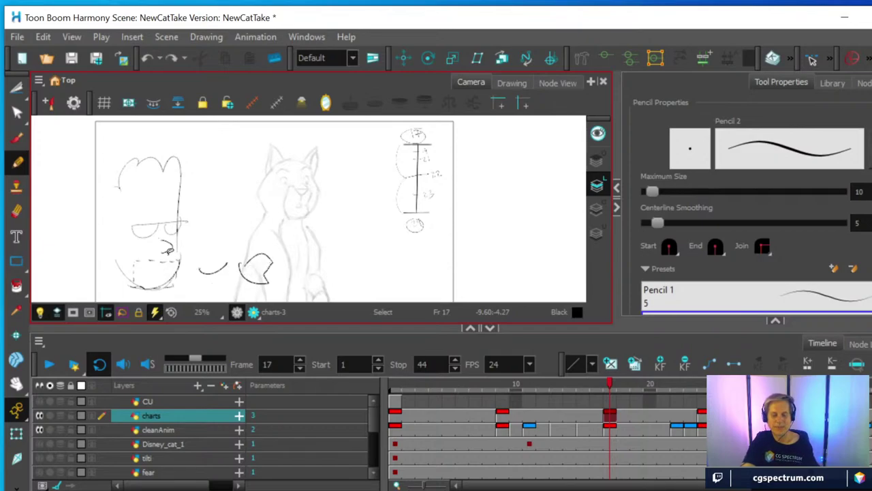
pyautogui.hotkey('ctrl', 'z')
pyautogui.hotkey('ctrl', 'z')
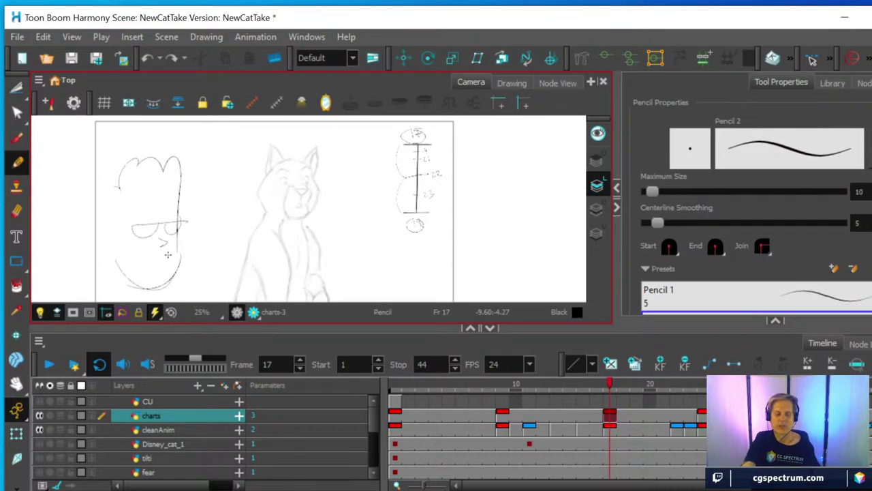
# Step: Lasso the remaining cartoon head with the Cutter tool and delete it from the charts drawing
pyautogui.click(17, 88)
pyautogui.moveTo(102, 276)
pyautogui.mouseDown()
pyautogui.moveTo(140, 127)
pyautogui.moveTo(194, 293)
pyautogui.moveTo(115, 293)
pyautogui.mouseUp()
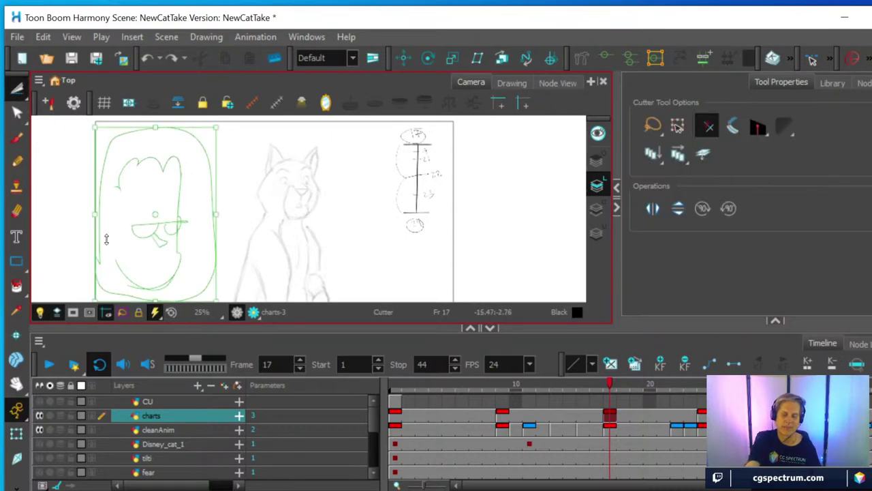
pyautogui.press('Delete')
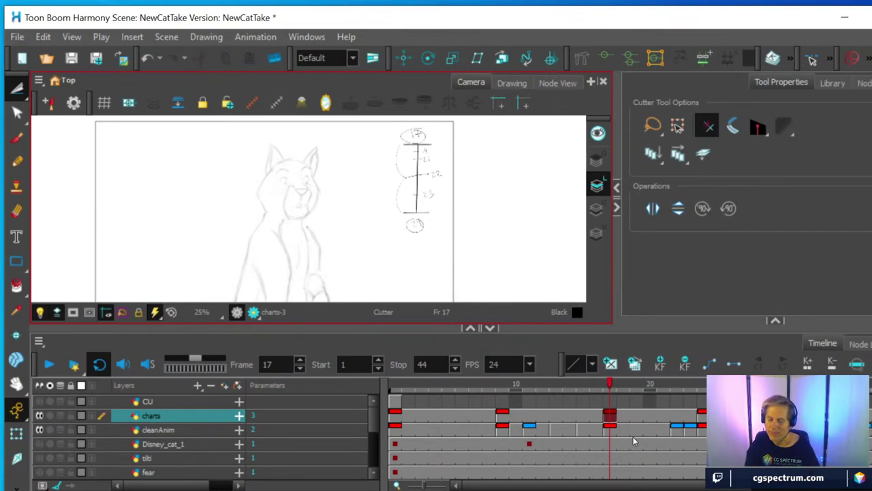
# Step: Compare the cleanAnim drawings at frames 22 and 17, and examine the timing chart beside the cat
pyautogui.click(676, 430)
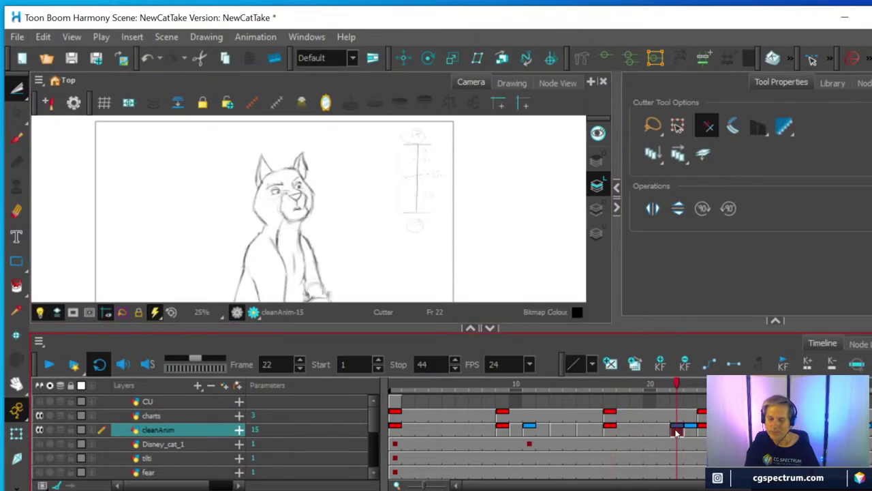
pyautogui.click(609, 430)
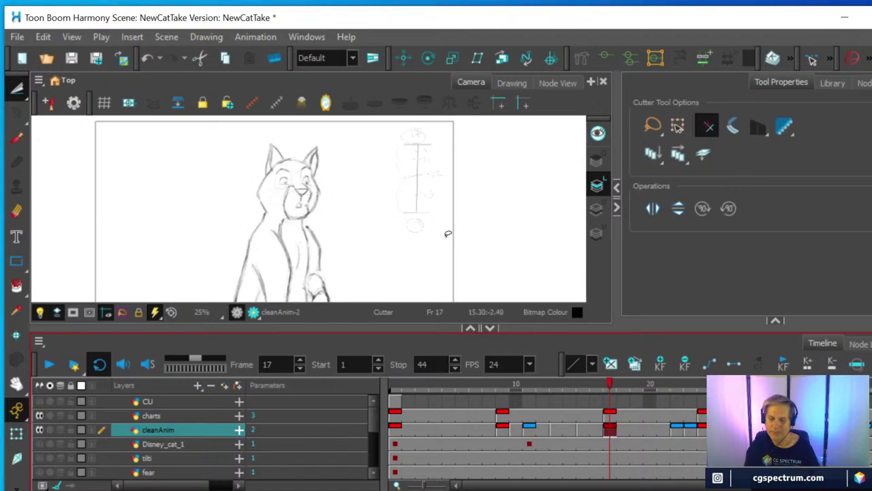
pyautogui.scroll(3, 448, 234)
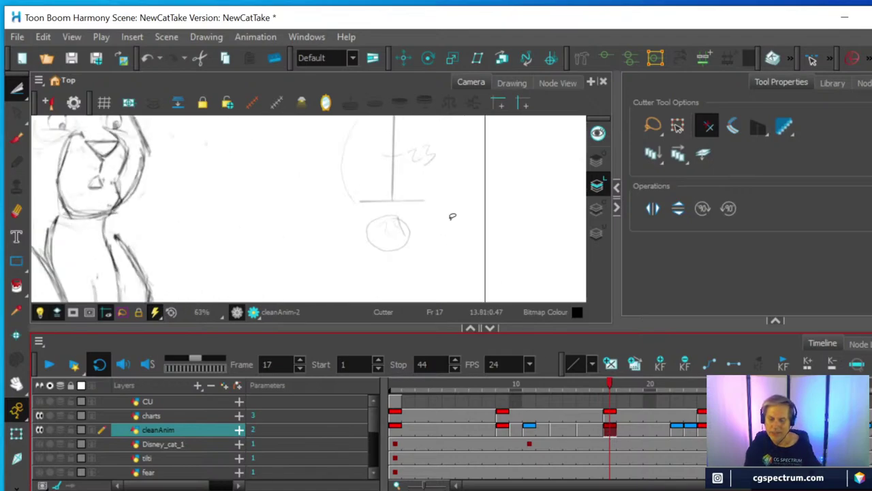
pyautogui.scroll(-2, 452, 216)
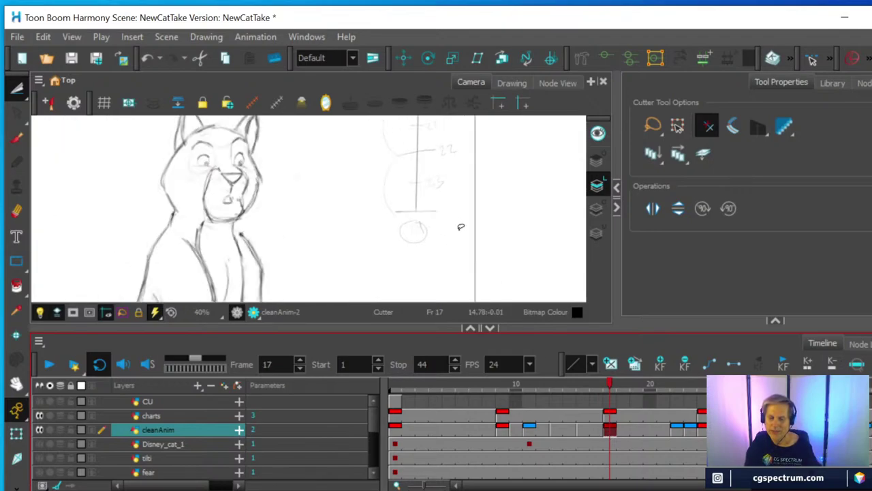
pyautogui.moveTo(463, 177); pyautogui.dragTo(454, 268)
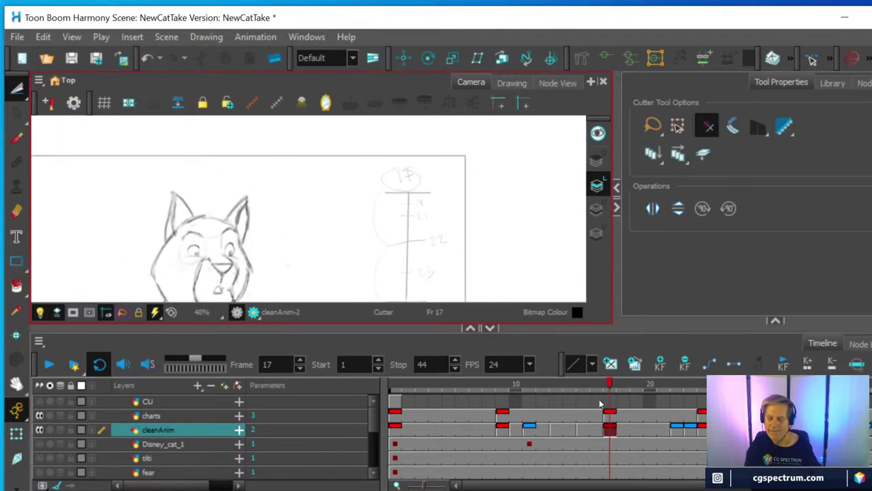
# Step: Create an empty drawing on the cleanAnim layer at frame 21
pyautogui.click(625, 432)
pyautogui.click(638, 433)
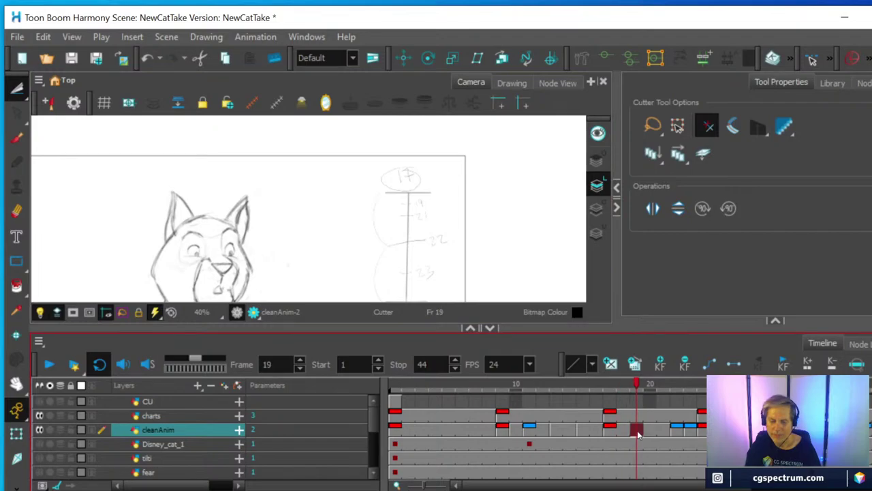
pyautogui.click(650, 434)
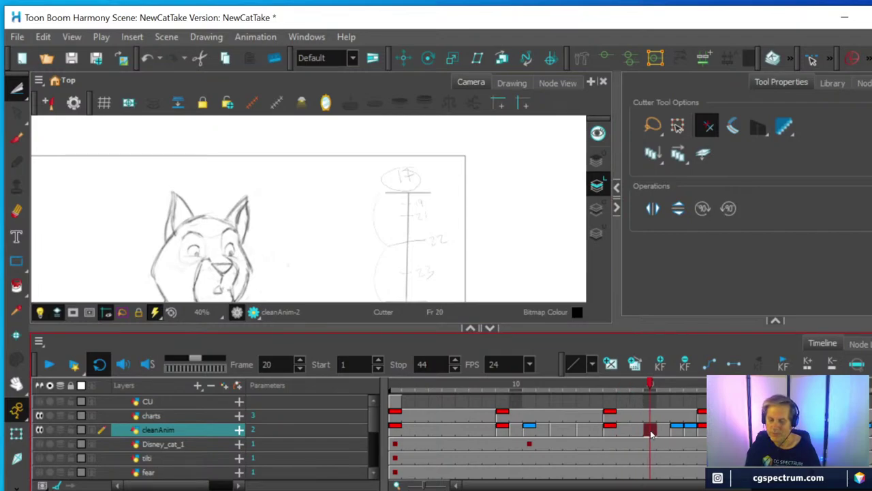
pyautogui.click(663, 431)
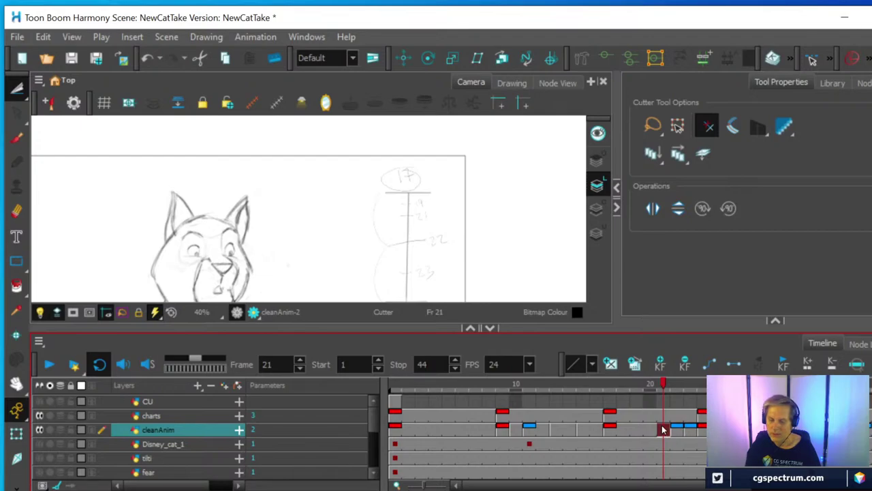
pyautogui.rightClick(666, 431)
pyautogui.moveTo(688, 293)
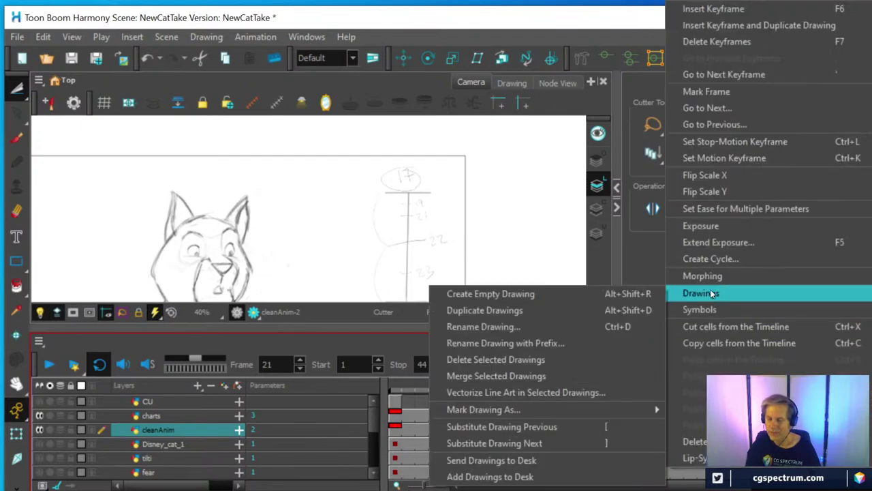
pyautogui.click(529, 294)
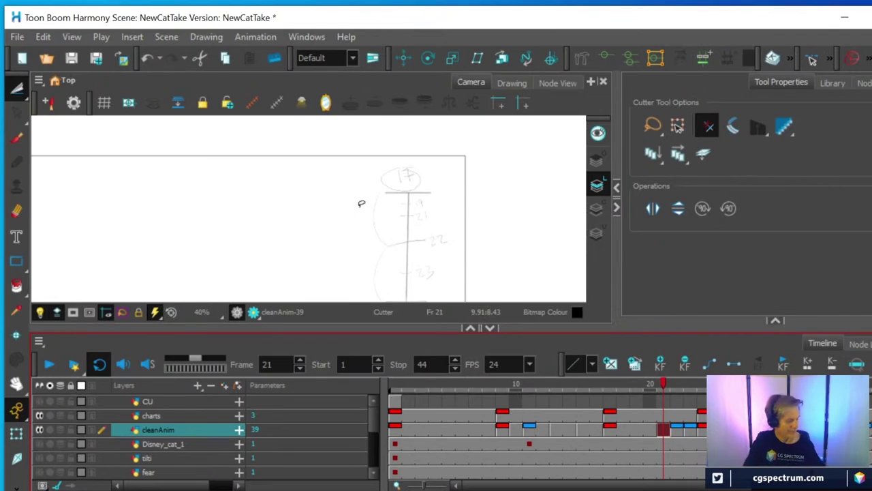
# Step: Turn on the onion skin for frame 21 and shorten its forward range to frame 22 only
pyautogui.hotkey('alt', 'o')
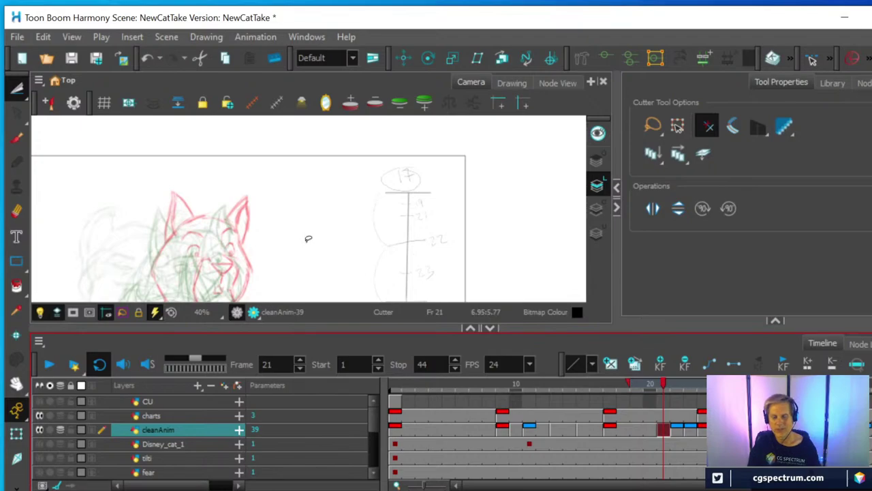
pyautogui.scroll(-1, 307, 239)
pyautogui.press('space')
pyautogui.moveTo(318, 267); pyautogui.dragTo(414, 206)
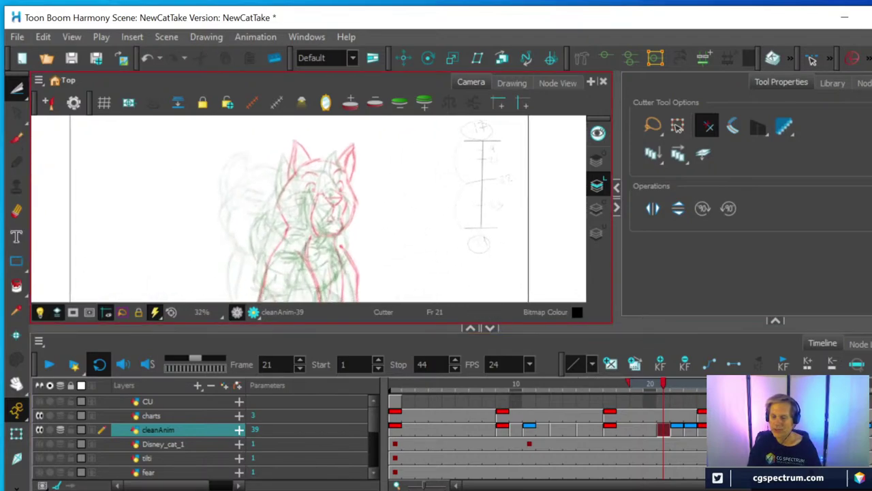
pyautogui.moveTo(738, 385); pyautogui.dragTo(676, 401)
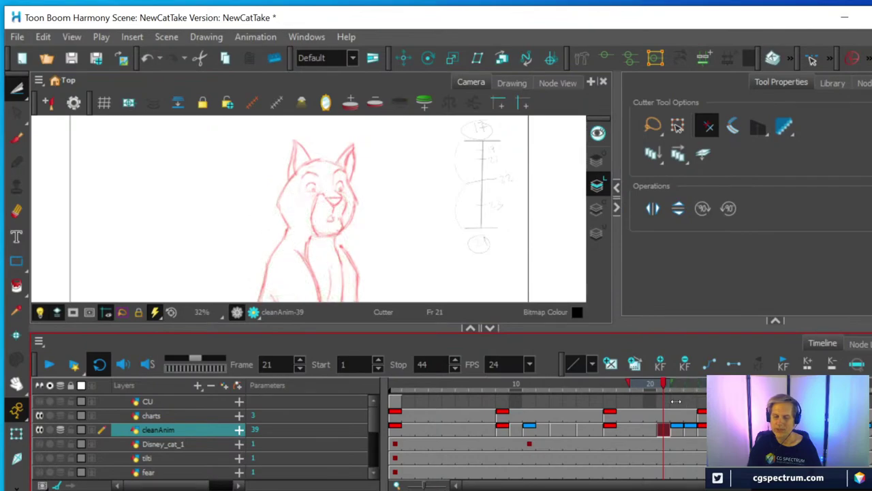
# Step: Enlarge the Camera view and frame the cat's torso and hand in the frame 21 onion skin
pyautogui.scroll(2, 307, 221)
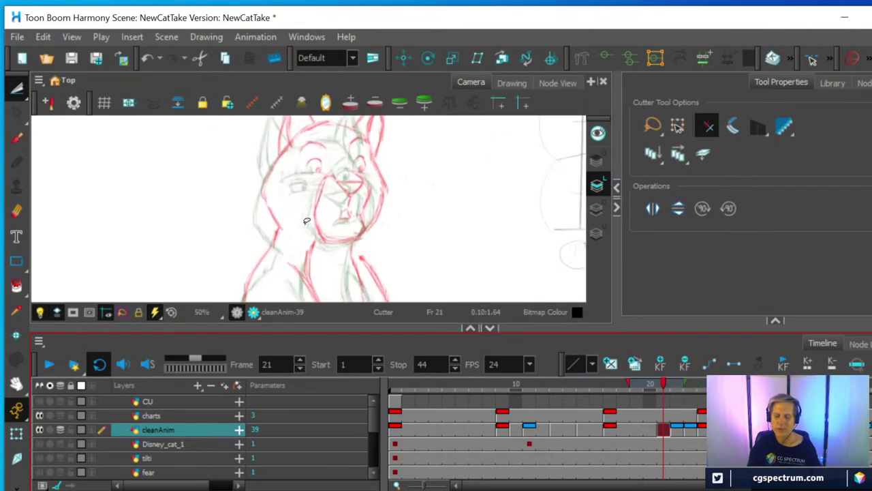
pyautogui.press('space')
pyautogui.moveTo(342, 257); pyautogui.dragTo(370, 140)
pyautogui.scroll(-2, 316, 229)
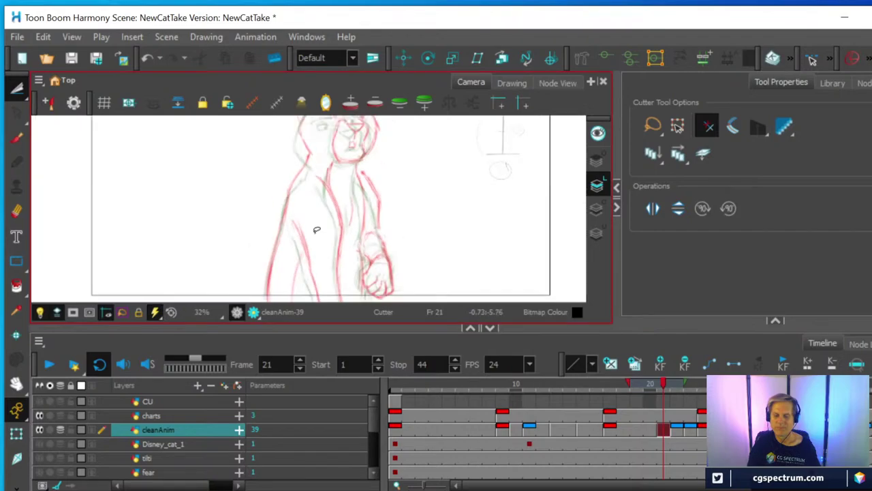
pyautogui.moveTo(332, 330); pyautogui.dragTo(332, 405)
pyautogui.scroll(2, 323, 334)
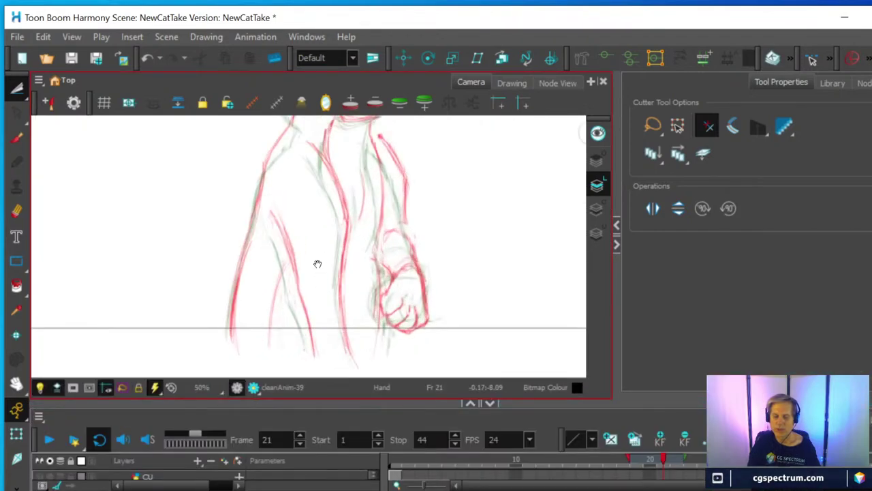
# Step: With the Soft Lead brush, draw the cat's back and shoulder outline, the long torso line and the crossing lower body lines on frame 21
pyautogui.moveTo(317, 263); pyautogui.dragTo(306, 298)
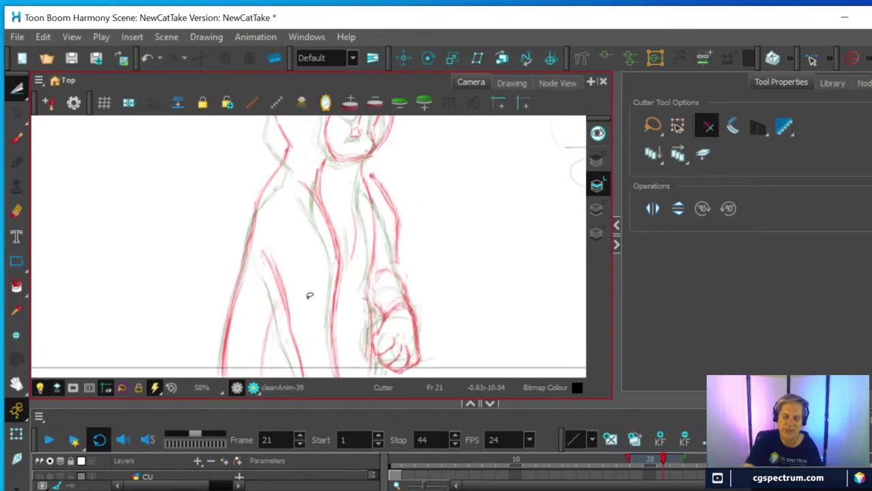
pyautogui.hotkey('alt', 'b')
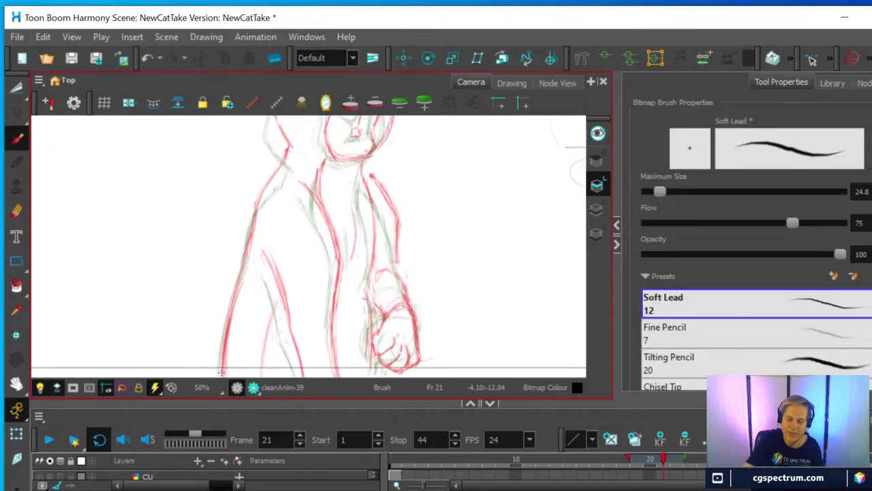
pyautogui.moveTo(223, 370)
pyautogui.mouseDown()
pyautogui.moveTo(254, 206)
pyautogui.moveTo(290, 155)
pyautogui.mouseUp()
pyautogui.moveTo(263, 266)
pyautogui.mouseDown()
pyautogui.moveTo(283, 325)
pyautogui.moveTo(259, 259)
pyautogui.moveTo(287, 345)
pyautogui.mouseUp()
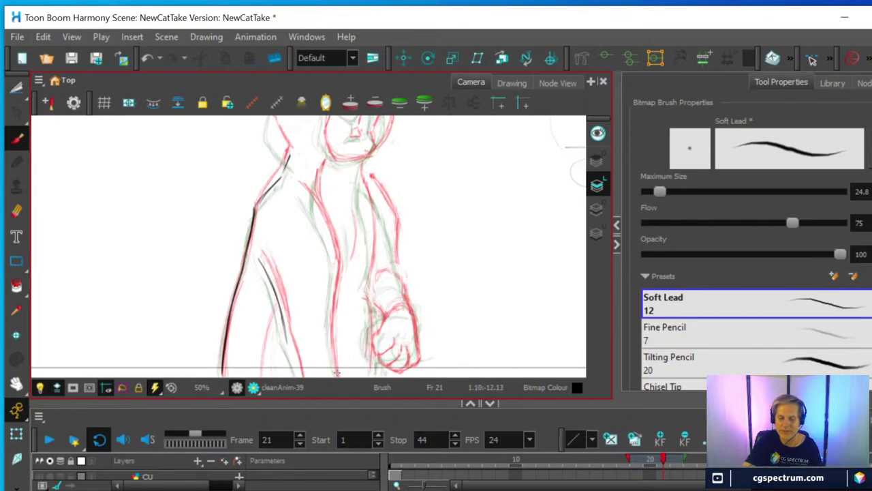
pyautogui.moveTo(337, 373)
pyautogui.mouseDown()
pyautogui.moveTo(332, 287)
pyautogui.moveTo(327, 325)
pyautogui.moveTo(334, 261)
pyautogui.moveTo(299, 189)
pyautogui.mouseUp()
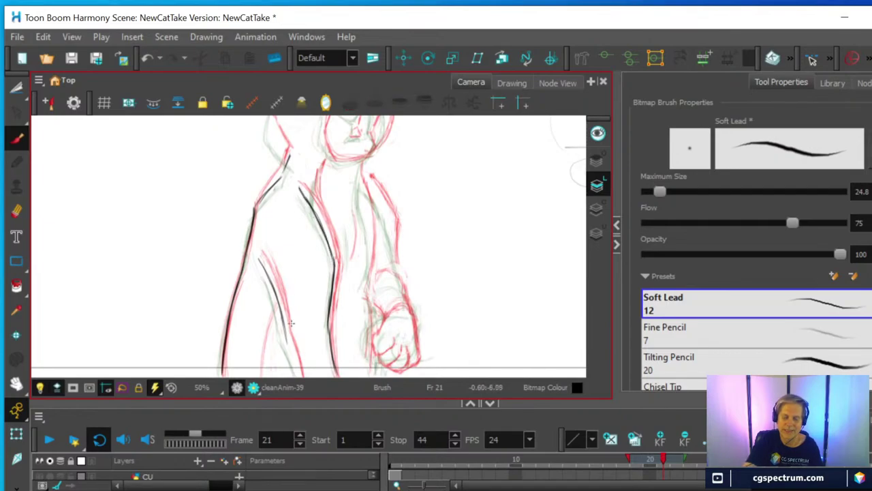
pyautogui.moveTo(286, 335); pyautogui.dragTo(298, 374)
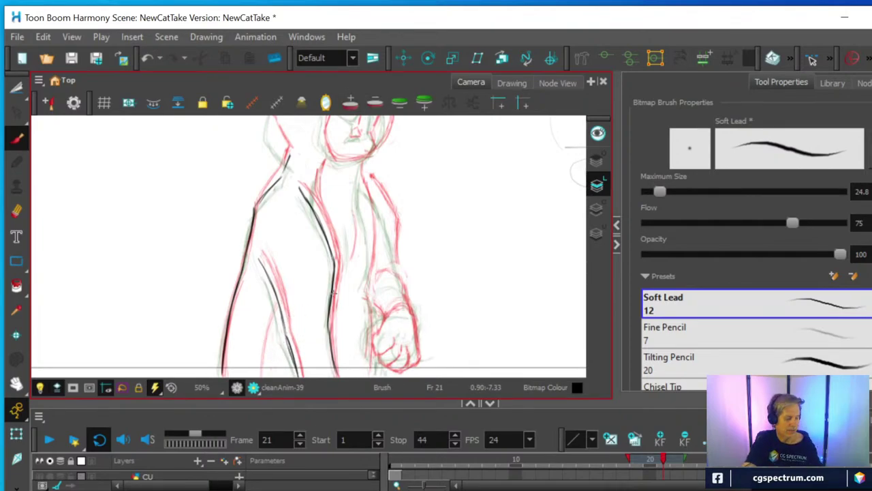
pyautogui.scroll(-2, 341, 307)
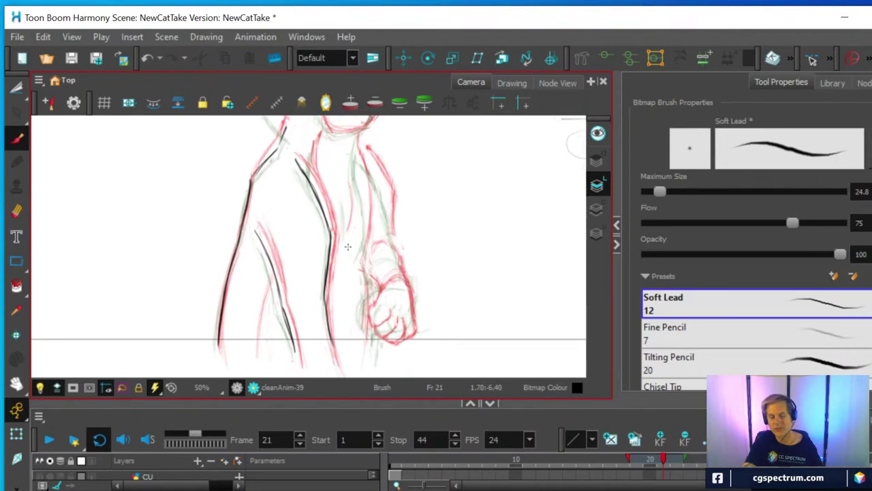
pyautogui.moveTo(261, 354); pyautogui.dragTo(286, 272)
# Step: Draw the short chest line and the long line running from below the chin to the wrist between the onion-skin drawings
pyautogui.moveTo(408, 265); pyautogui.dragTo(385, 334)
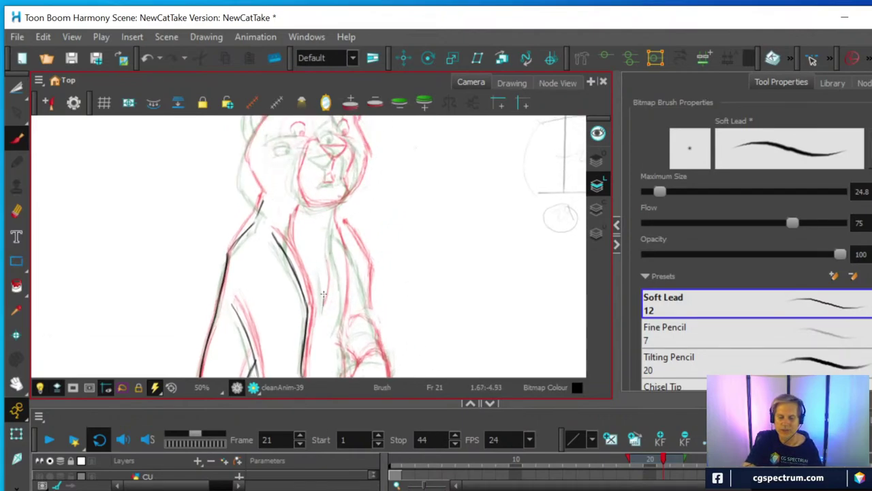
pyautogui.moveTo(324, 305); pyautogui.dragTo(321, 263)
pyautogui.moveTo(322, 313); pyautogui.dragTo(320, 259)
pyautogui.moveTo(335, 337)
pyautogui.mouseDown()
pyautogui.moveTo(343, 290)
pyautogui.moveTo(325, 245)
pyautogui.moveTo(342, 304)
pyautogui.moveTo(332, 229)
pyautogui.moveTo(340, 293)
pyautogui.moveTo(336, 333)
pyautogui.mouseUp()
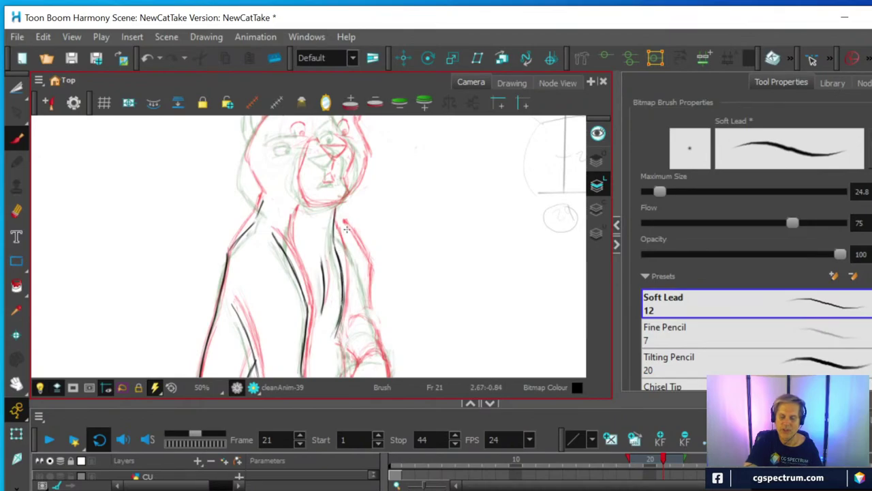
# Step: Draw the neck line under the cat's chin and the outer contour of the arm from shoulder to forearm
pyautogui.scroll(2, 338, 227)
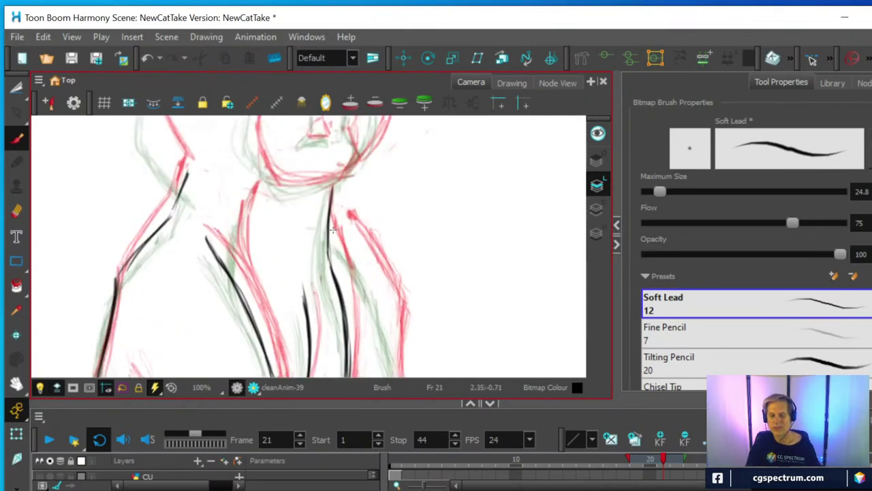
pyautogui.scroll(-2, 332, 224)
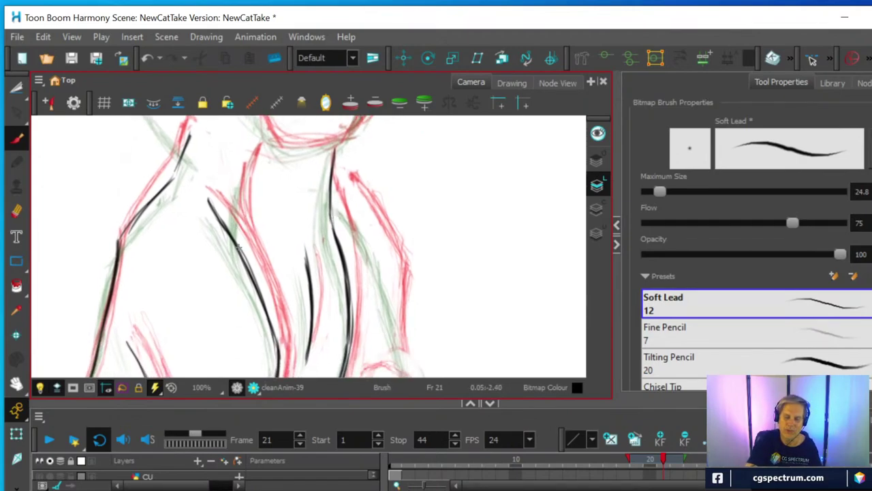
pyautogui.moveTo(243, 254); pyautogui.dragTo(243, 198)
pyautogui.moveTo(240, 238)
pyautogui.mouseDown()
pyautogui.moveTo(257, 144)
pyautogui.moveTo(257, 153)
pyautogui.mouseUp()
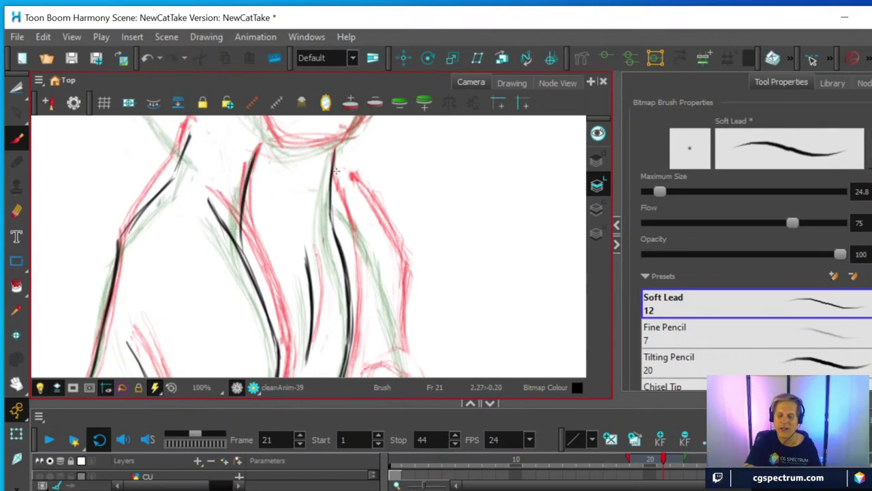
pyautogui.moveTo(334, 193)
pyautogui.mouseDown()
pyautogui.moveTo(381, 255)
pyautogui.moveTo(399, 340)
pyautogui.moveTo(383, 224)
pyautogui.moveTo(384, 257)
pyautogui.moveTo(328, 185)
pyautogui.mouseUp()
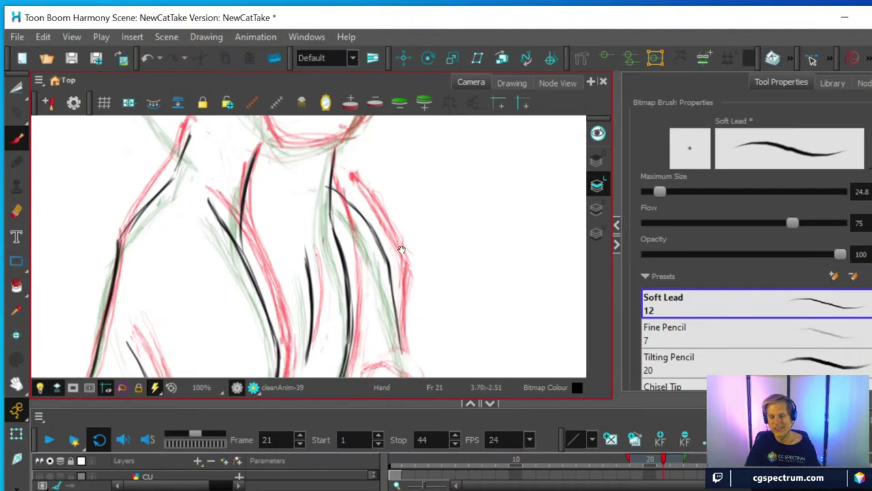
pyautogui.moveTo(403, 251); pyautogui.dragTo(391, 145)
pyautogui.press('1')
pyautogui.moveTo(385, 233); pyautogui.dragTo(348, 182)
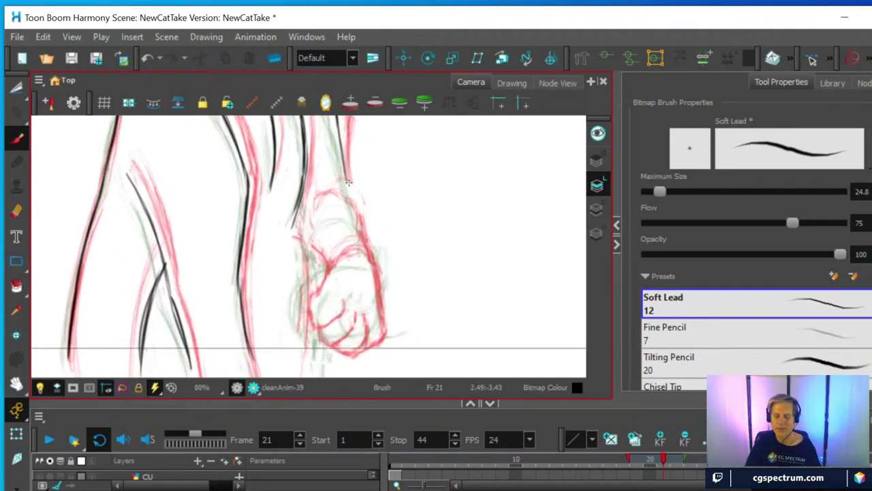
pyautogui.scroll(1, 348, 182)
pyautogui.scroll(-1, 348, 182)
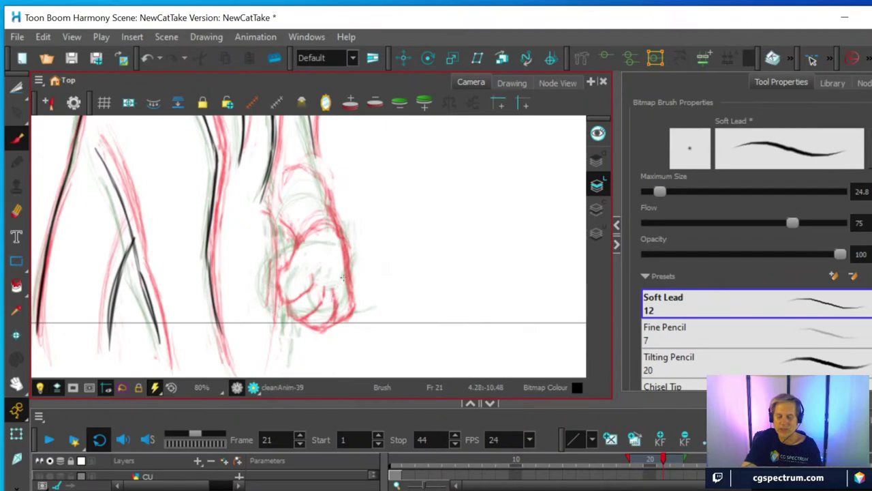
# Step: Sketch a small slanted box with a crossbar, a shaded ball and a curved line in the empty space beside the cat's hand
pyautogui.moveTo(411, 264)
pyautogui.mouseDown()
pyautogui.moveTo(450, 151)
pyautogui.moveTo(524, 164)
pyautogui.moveTo(487, 287)
pyautogui.moveTo(483, 271)
pyautogui.mouseUp()
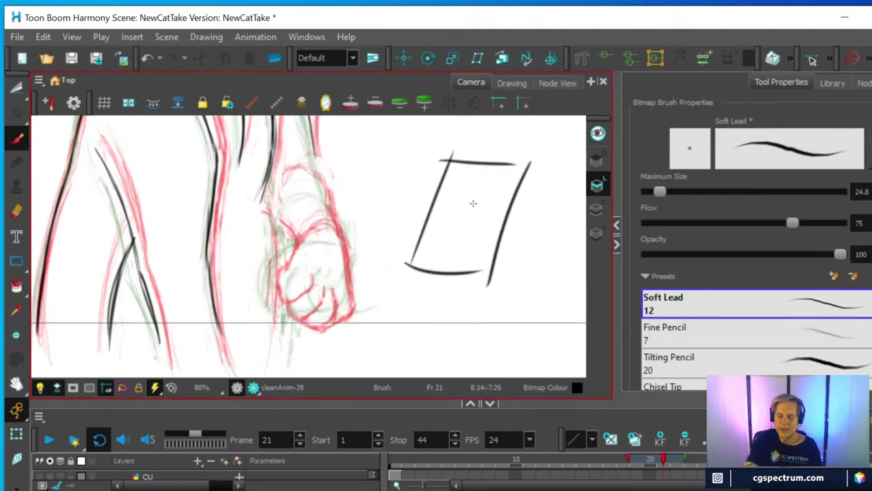
pyautogui.click(434, 230)
pyautogui.moveTo(444, 222); pyautogui.dragTo(449, 218)
pyautogui.click(475, 197)
pyautogui.moveTo(459, 211)
pyautogui.mouseDown()
pyautogui.moveTo(502, 212)
pyautogui.moveTo(467, 224)
pyautogui.moveTo(463, 250)
pyautogui.moveTo(454, 242)
pyautogui.moveTo(477, 242)
pyautogui.moveTo(460, 235)
pyautogui.moveTo(476, 232)
pyautogui.moveTo(483, 247)
pyautogui.mouseUp()
pyautogui.click(461, 240)
pyautogui.click(470, 215)
pyautogui.click(477, 198)
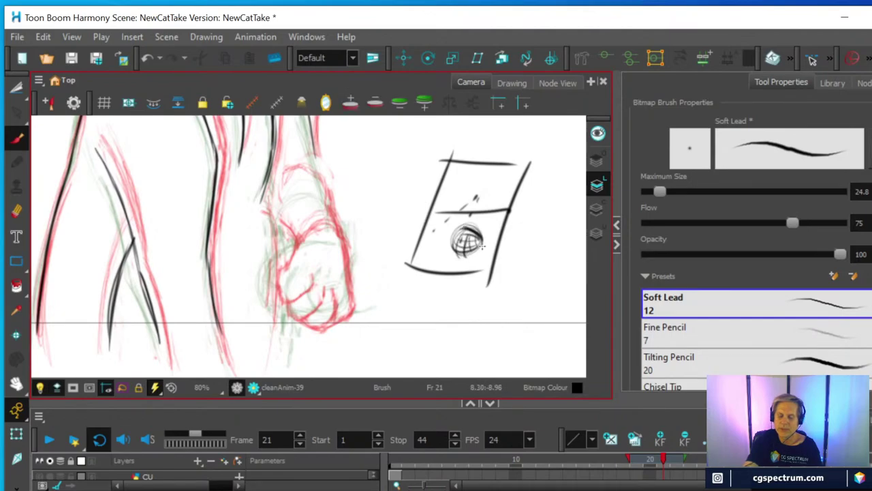
pyautogui.moveTo(476, 198)
pyautogui.mouseDown()
pyautogui.moveTo(485, 180)
pyautogui.moveTo(487, 223)
pyautogui.moveTo(469, 257)
pyautogui.mouseUp()
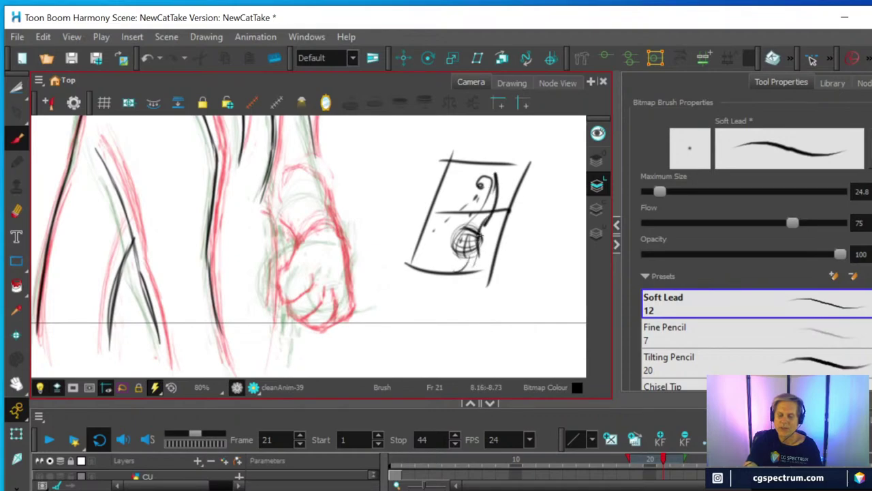
# Step: Select the slanted box sketch beside the hand with the Cutter and delete it
pyautogui.hotkey('alt', 't')
pyautogui.moveTo(411, 237)
pyautogui.mouseDown()
pyautogui.moveTo(394, 264)
pyautogui.moveTo(429, 131)
pyautogui.moveTo(543, 134)
pyautogui.moveTo(545, 196)
pyautogui.moveTo(521, 294)
pyautogui.moveTo(399, 291)
pyautogui.moveTo(398, 247)
pyautogui.mouseUp()
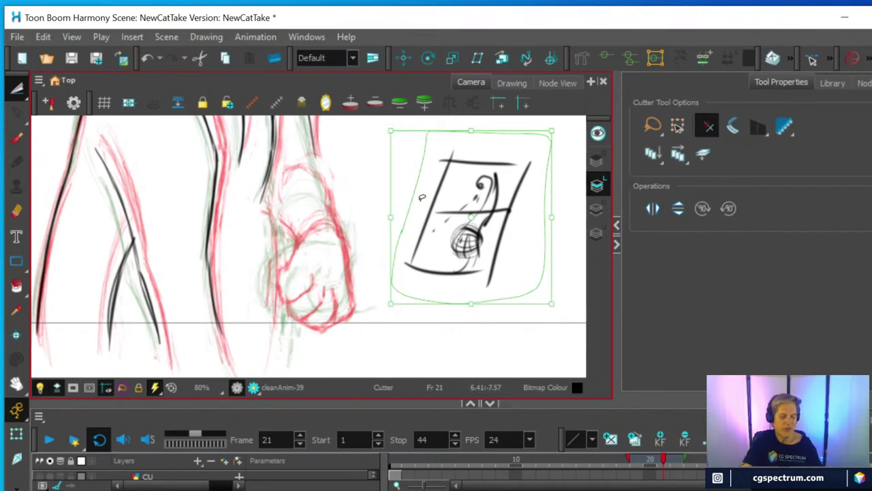
pyautogui.press('Delete')
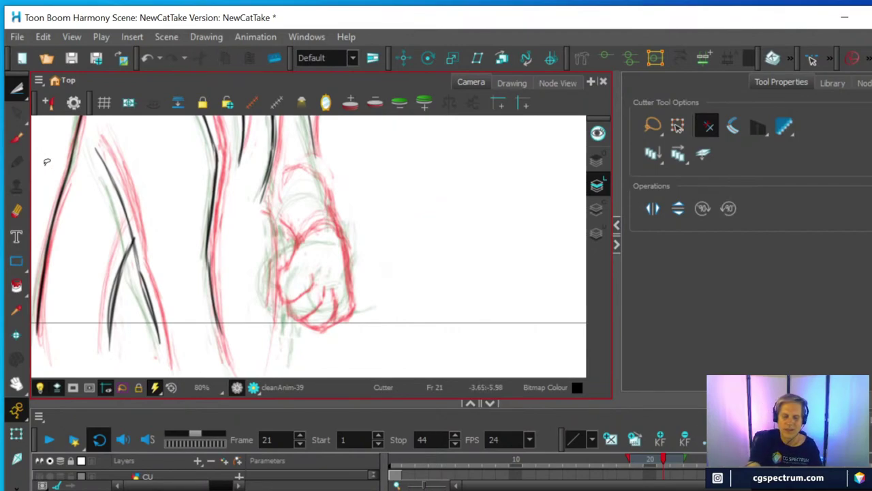
# Step: With the Brush, draw the cat's hand between the onion-skin poses, including its outer edge, curled fingers and thumb side
pyautogui.click(16, 137)
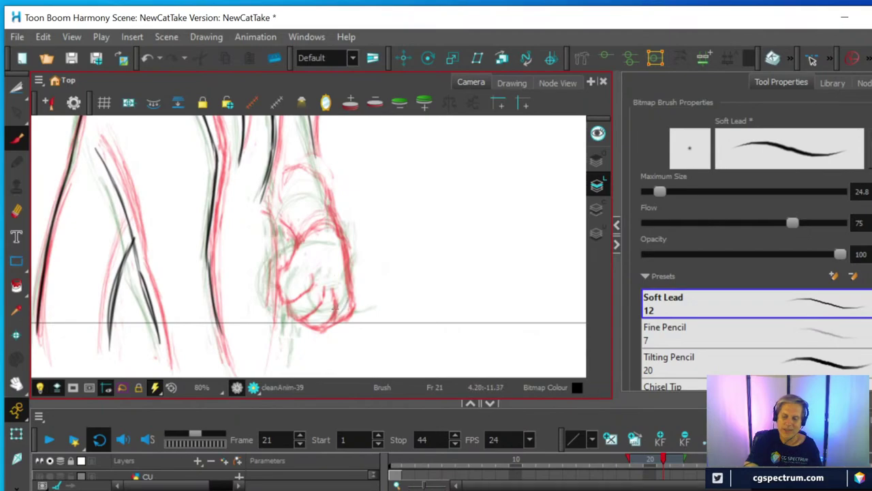
pyautogui.moveTo(340, 312)
pyautogui.mouseDown()
pyautogui.moveTo(323, 291)
pyautogui.moveTo(322, 312)
pyautogui.moveTo(344, 309)
pyautogui.moveTo(343, 229)
pyautogui.mouseUp()
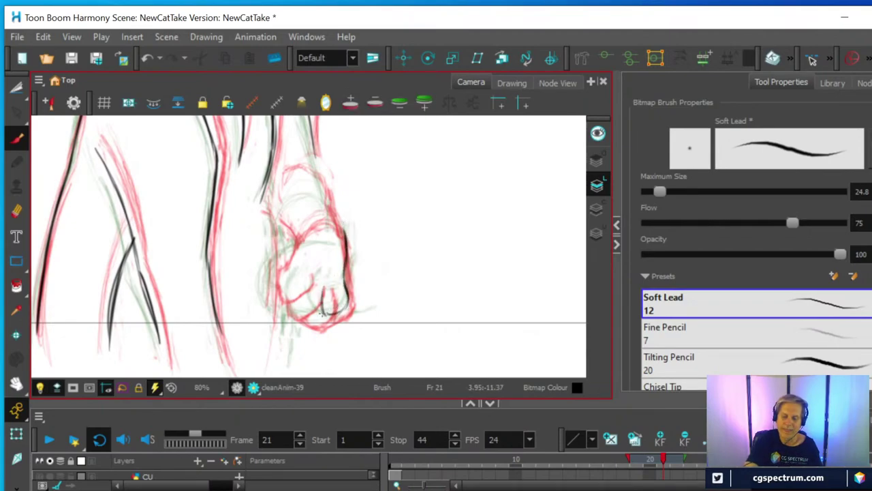
pyautogui.moveTo(321, 311)
pyautogui.mouseDown()
pyautogui.moveTo(301, 308)
pyautogui.moveTo(315, 314)
pyautogui.mouseUp()
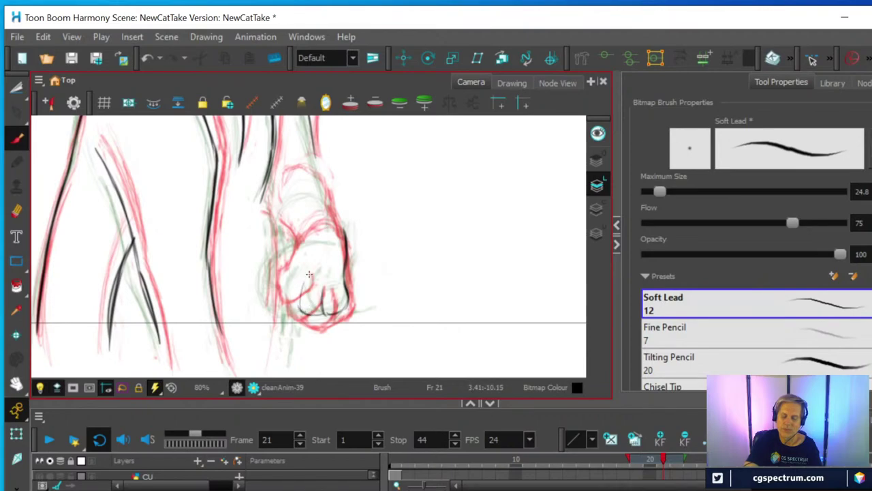
pyautogui.moveTo(311, 274); pyautogui.dragTo(300, 310)
pyautogui.moveTo(297, 263); pyautogui.dragTo(285, 308)
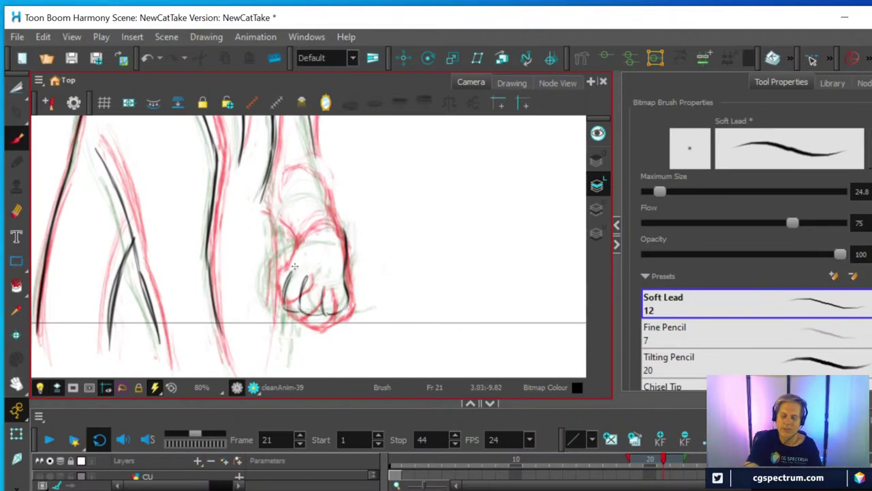
pyautogui.moveTo(271, 279); pyautogui.dragTo(283, 311)
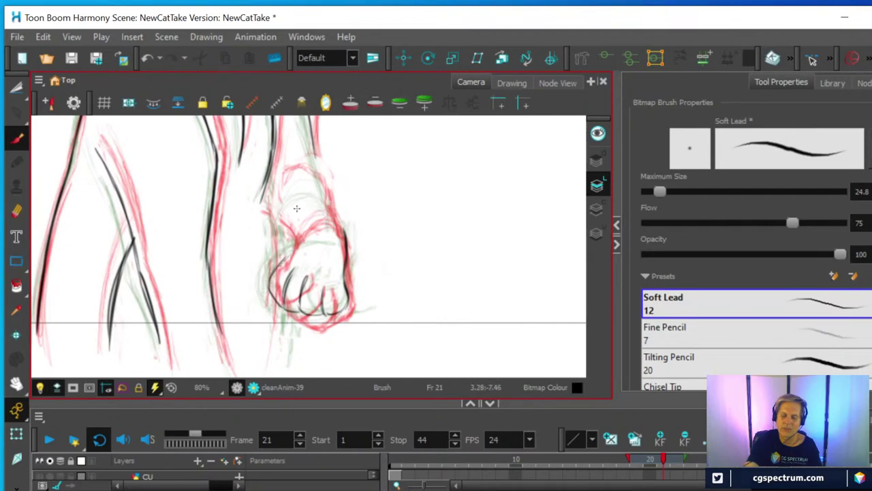
# Step: Draw the wrist and forearm edges, the body line behind the hand and the curve across the top of the hand
pyautogui.moveTo(278, 224)
pyautogui.mouseDown()
pyautogui.moveTo(293, 242)
pyautogui.moveTo(324, 176)
pyautogui.moveTo(312, 155)
pyautogui.mouseUp()
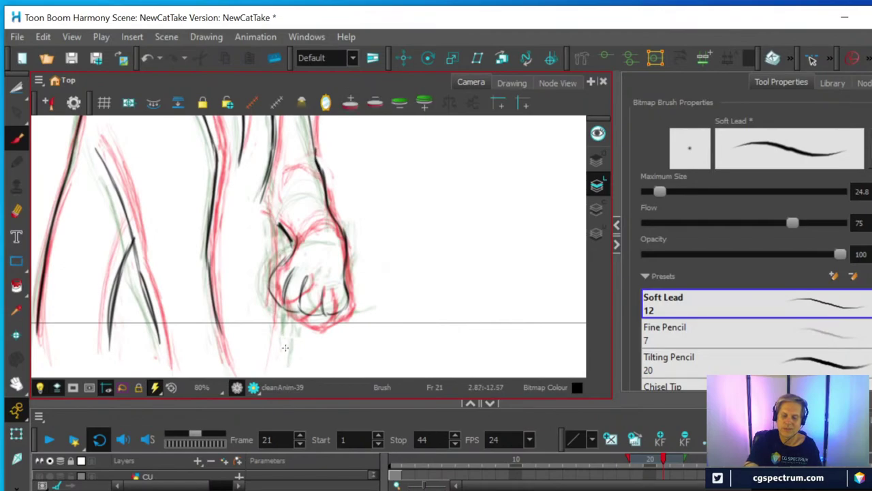
pyautogui.moveTo(284, 317); pyautogui.dragTo(278, 360)
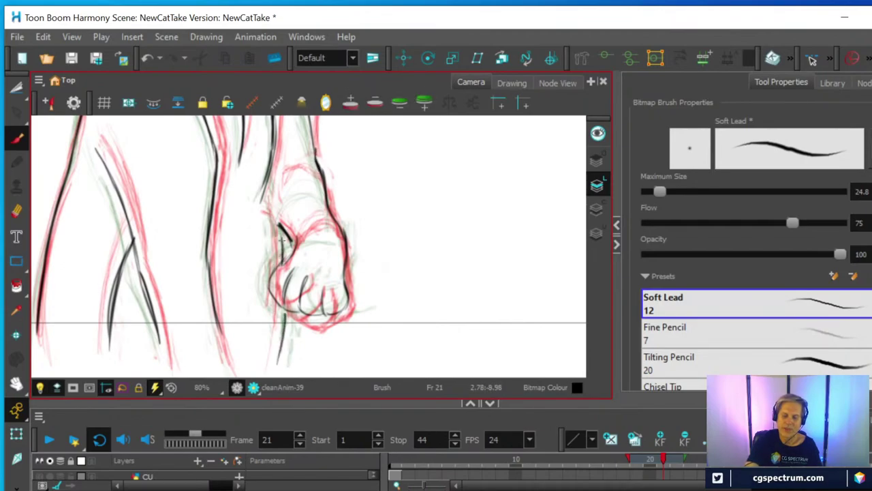
pyautogui.moveTo(278, 237)
pyautogui.mouseDown()
pyautogui.moveTo(266, 187)
pyautogui.moveTo(284, 265)
pyautogui.moveTo(276, 218)
pyautogui.mouseUp()
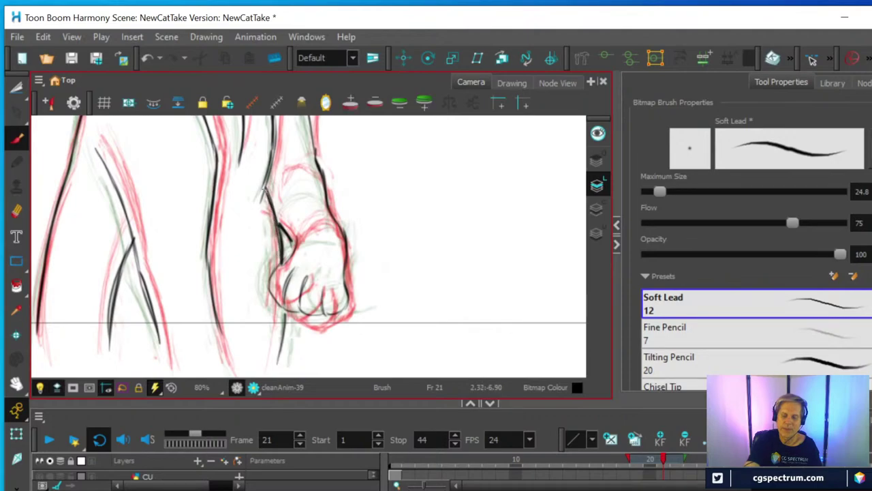
pyautogui.moveTo(285, 310); pyautogui.dragTo(277, 362)
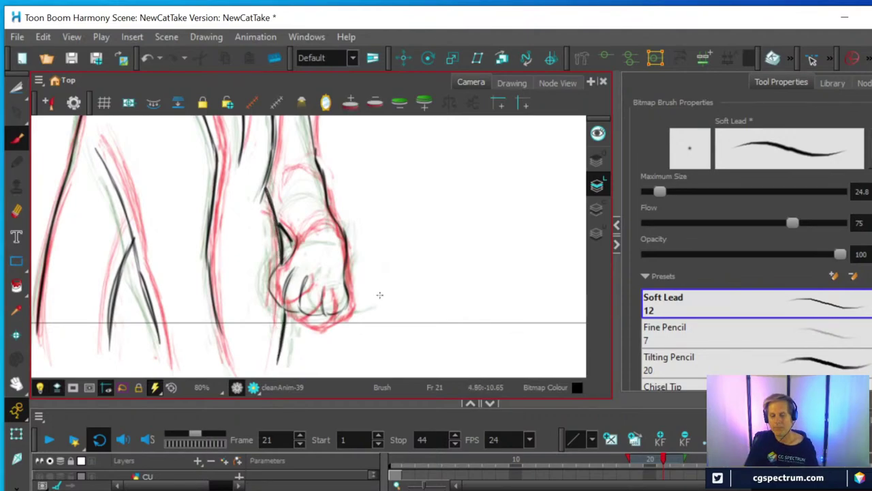
pyautogui.scroll(-2, 443, 330)
pyautogui.moveTo(456, 208); pyautogui.dragTo(443, 222)
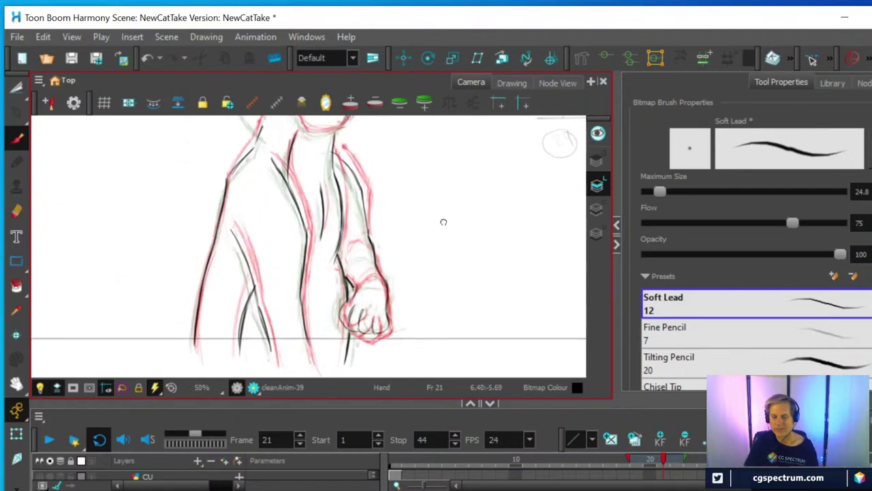
pyautogui.scroll(1, 450, 274)
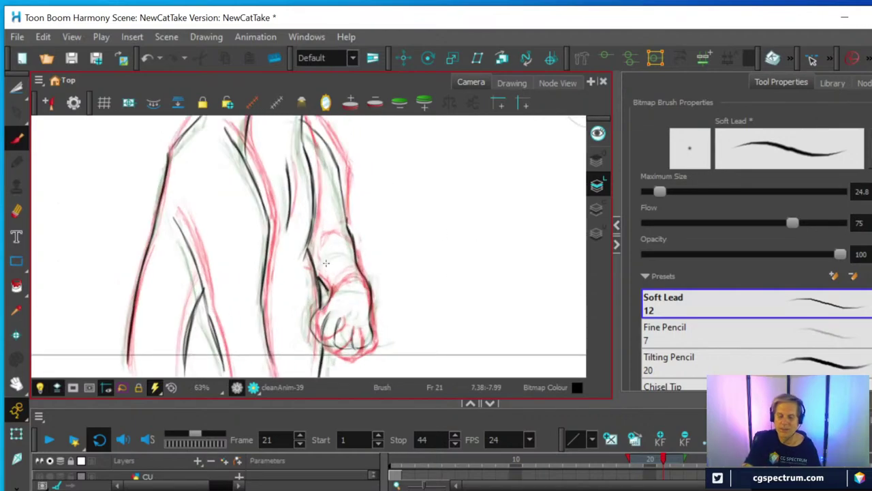
pyautogui.moveTo(354, 287)
pyautogui.mouseDown()
pyautogui.moveTo(327, 295)
pyautogui.moveTo(356, 287)
pyautogui.mouseUp()
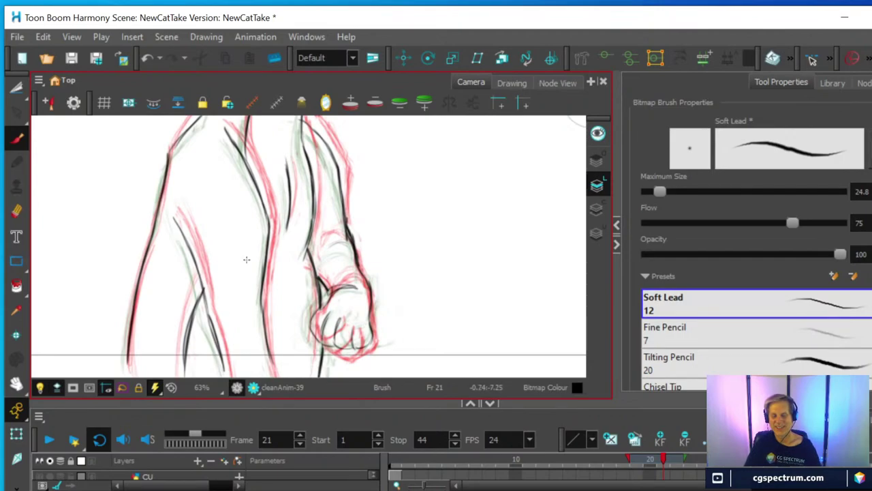
# Step: Draw the cat's near cheek and the side of its head, from the neck up to the base of the ear
pyautogui.scroll(-2, 483, 255)
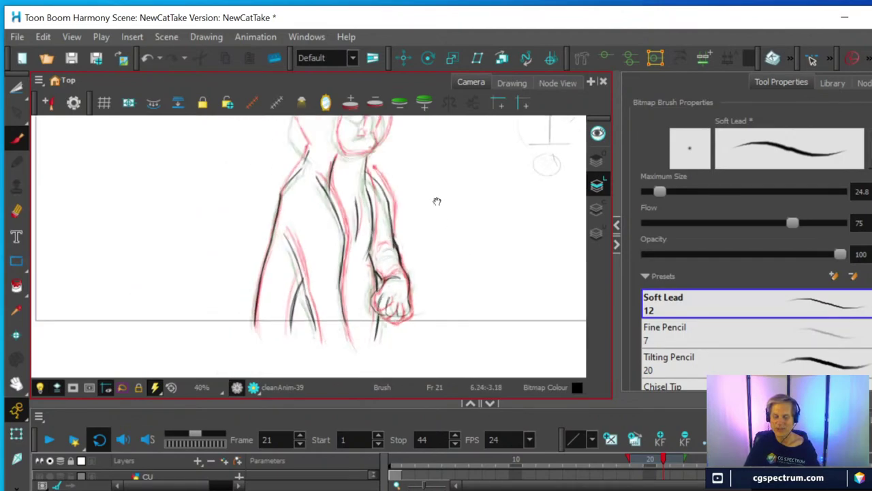
pyautogui.moveTo(436, 201); pyautogui.dragTo(434, 243)
pyautogui.press('2')
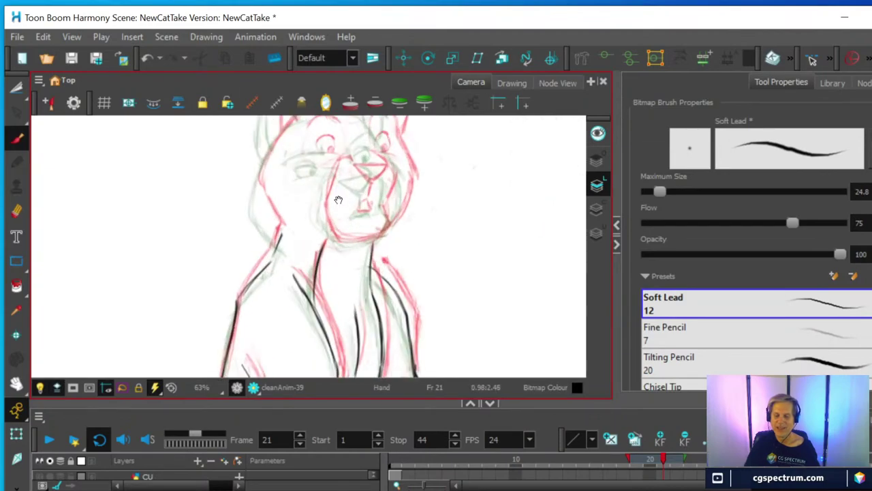
pyautogui.moveTo(339, 199); pyautogui.dragTo(323, 263)
pyautogui.press('2')
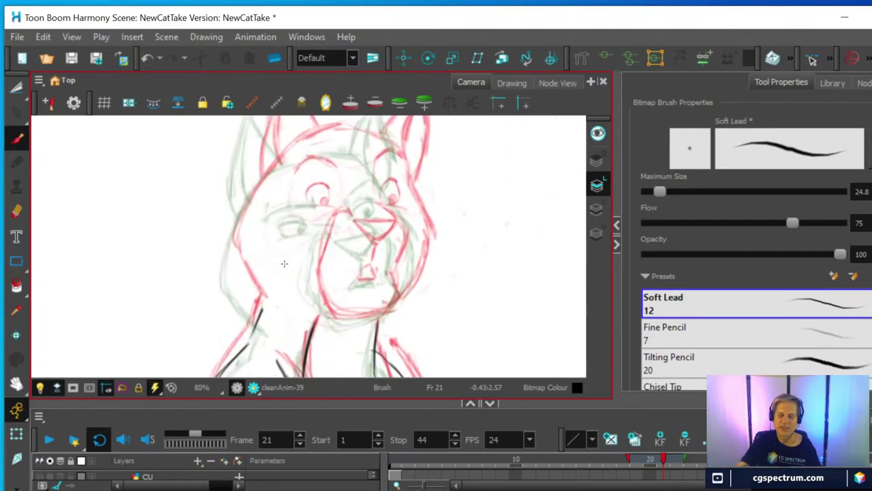
pyautogui.moveTo(237, 273)
pyautogui.mouseDown()
pyautogui.moveTo(272, 319)
pyautogui.moveTo(259, 309)
pyautogui.mouseUp()
pyautogui.moveTo(228, 266); pyautogui.dragTo(252, 194)
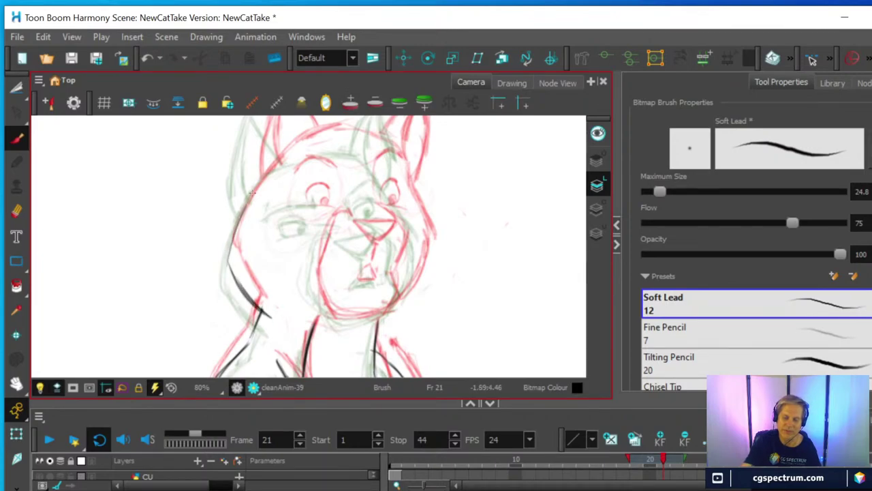
pyautogui.moveTo(234, 232); pyautogui.dragTo(264, 181)
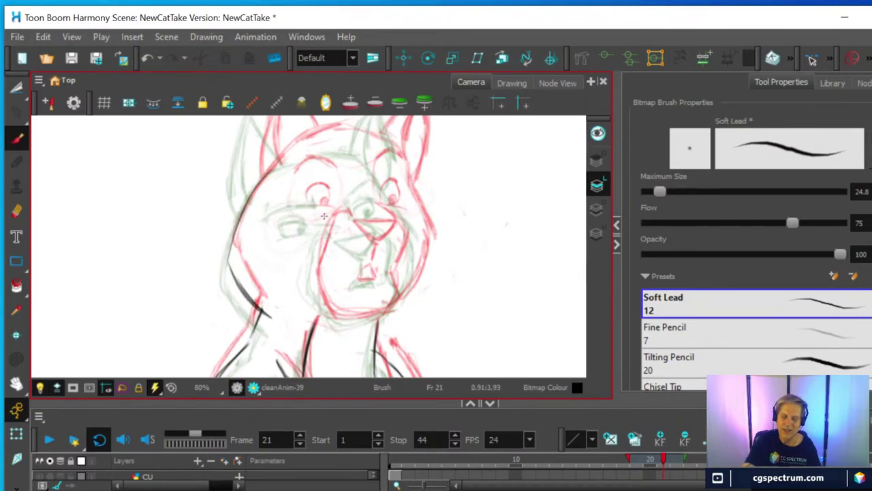
# Step: Draw the cat's near ear between the onion-skin poses, including its outer edges, tip and inner fold
pyautogui.press('space')
pyautogui.moveTo(389, 170); pyautogui.dragTo(348, 209)
pyautogui.moveTo(207, 237)
pyautogui.mouseDown()
pyautogui.moveTo(201, 200)
pyautogui.moveTo(202, 214)
pyautogui.moveTo(220, 116)
pyautogui.moveTo(252, 178)
pyautogui.mouseUp()
pyautogui.moveTo(213, 125); pyautogui.dragTo(250, 172)
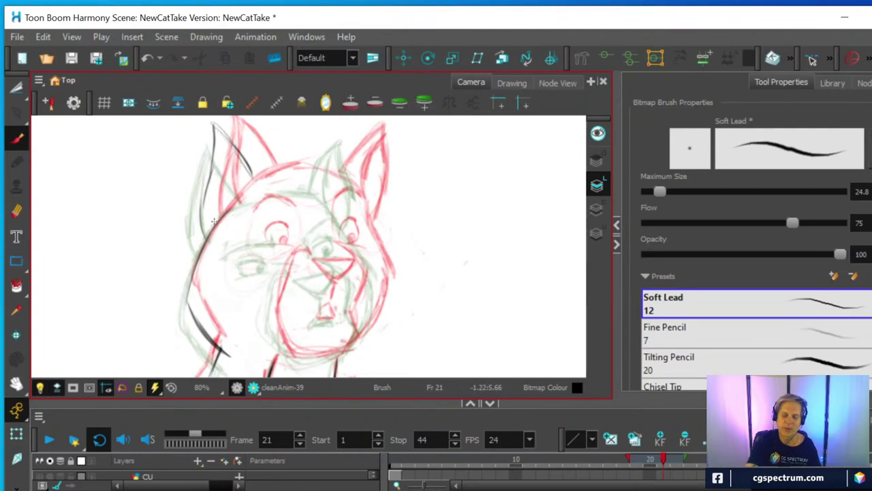
pyautogui.moveTo(215, 217); pyautogui.dragTo(213, 123)
pyautogui.moveTo(216, 185)
pyautogui.mouseDown()
pyautogui.moveTo(221, 224)
pyautogui.moveTo(203, 217)
pyautogui.moveTo(203, 231)
pyautogui.moveTo(206, 193)
pyautogui.moveTo(208, 171)
pyautogui.mouseUp()
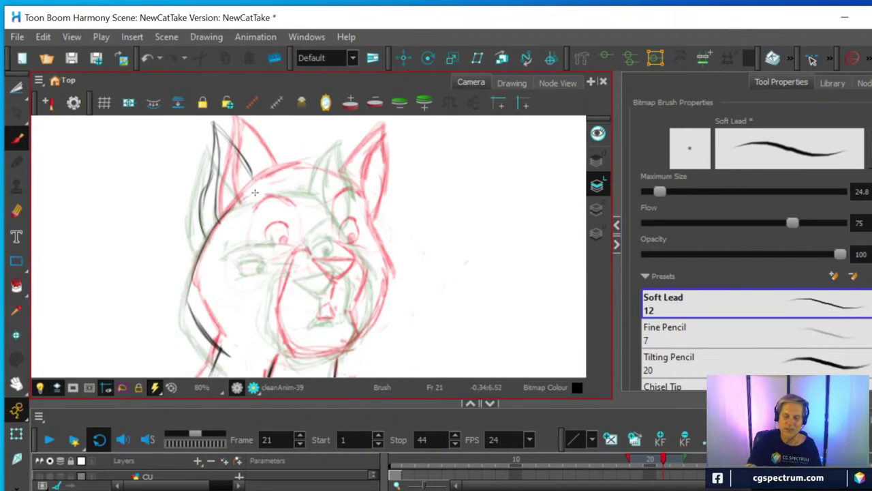
# Step: Draw the top of the skull and the far side of the face, plus the triangular nose and small mouth
pyautogui.moveTo(262, 185)
pyautogui.mouseDown()
pyautogui.moveTo(314, 177)
pyautogui.moveTo(267, 186)
pyautogui.moveTo(337, 176)
pyautogui.moveTo(381, 268)
pyautogui.moveTo(349, 347)
pyautogui.mouseUp()
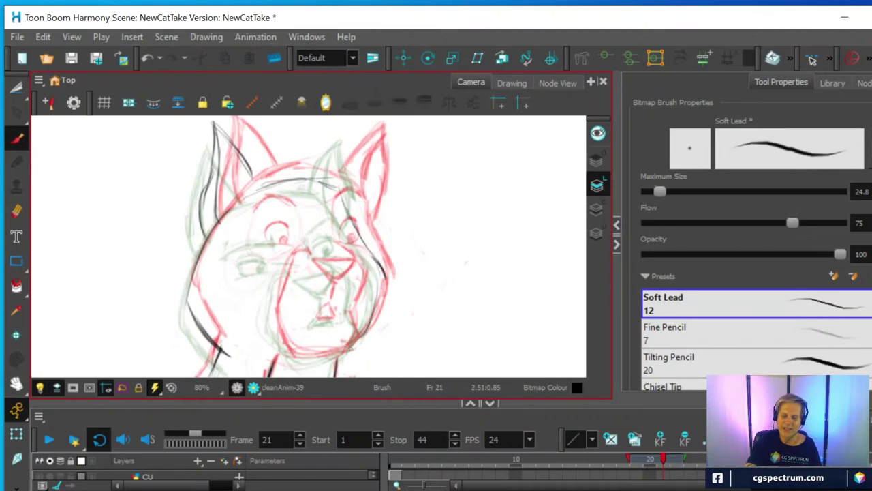
pyautogui.moveTo(377, 275)
pyautogui.mouseDown()
pyautogui.moveTo(372, 318)
pyautogui.moveTo(382, 279)
pyautogui.moveTo(376, 259)
pyautogui.moveTo(337, 186)
pyautogui.moveTo(317, 179)
pyautogui.mouseUp()
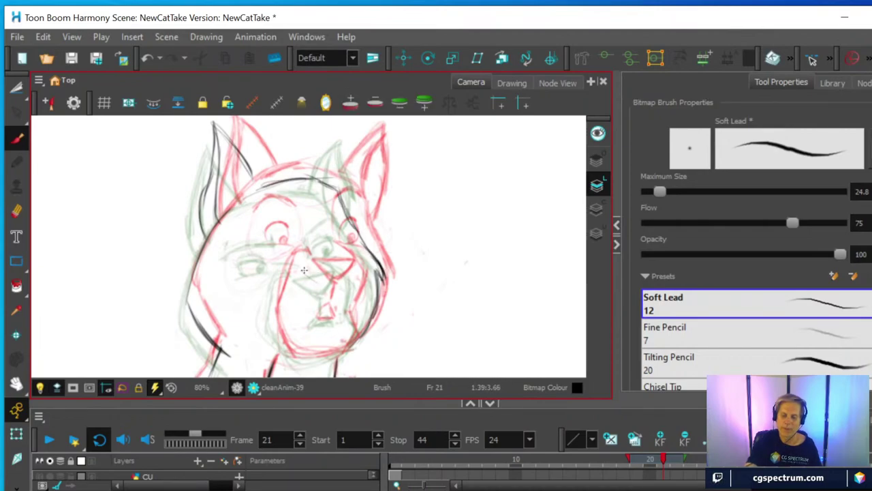
pyautogui.moveTo(304, 270)
pyautogui.mouseDown()
pyautogui.moveTo(322, 287)
pyautogui.moveTo(334, 283)
pyautogui.moveTo(325, 290)
pyautogui.moveTo(342, 267)
pyautogui.moveTo(322, 265)
pyautogui.moveTo(341, 265)
pyautogui.moveTo(330, 263)
pyautogui.moveTo(318, 292)
pyautogui.moveTo(325, 308)
pyautogui.moveTo(325, 291)
pyautogui.moveTo(314, 321)
pyautogui.moveTo(328, 310)
pyautogui.moveTo(315, 323)
pyautogui.moveTo(335, 321)
pyautogui.moveTo(322, 321)
pyautogui.moveTo(327, 289)
pyautogui.mouseUp()
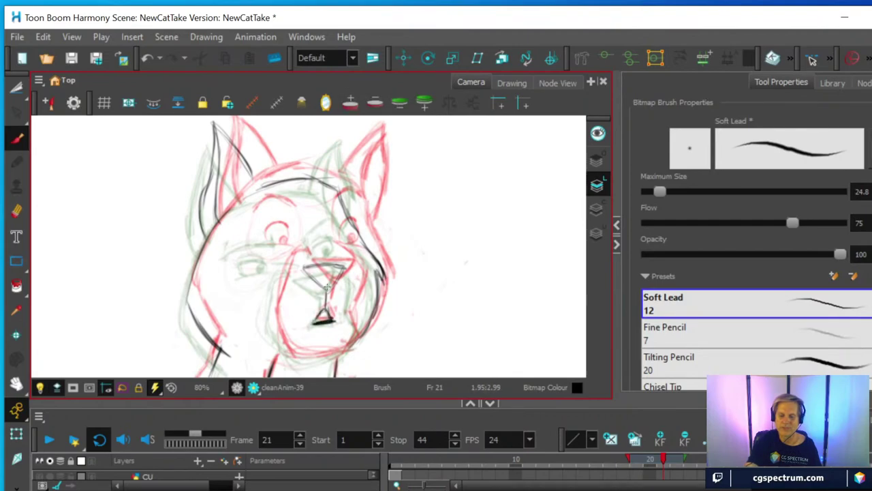
# Step: Draw the cat's far ear between the onion-skin poses, with both edges, the tip and the inner fold
pyautogui.moveTo(327, 167)
pyautogui.mouseDown()
pyautogui.moveTo(325, 186)
pyautogui.moveTo(363, 127)
pyautogui.moveTo(359, 146)
pyautogui.mouseUp()
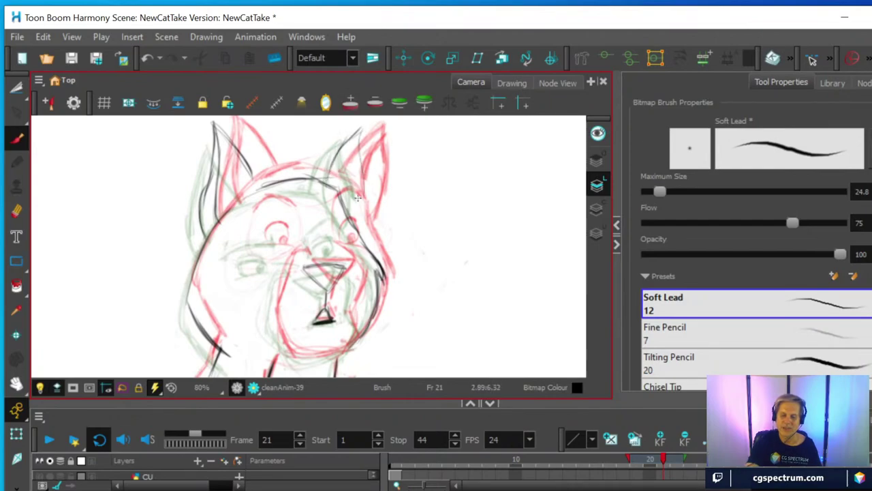
pyautogui.moveTo(358, 197)
pyautogui.mouseDown()
pyautogui.moveTo(356, 221)
pyautogui.moveTo(366, 193)
pyautogui.moveTo(363, 128)
pyautogui.mouseUp()
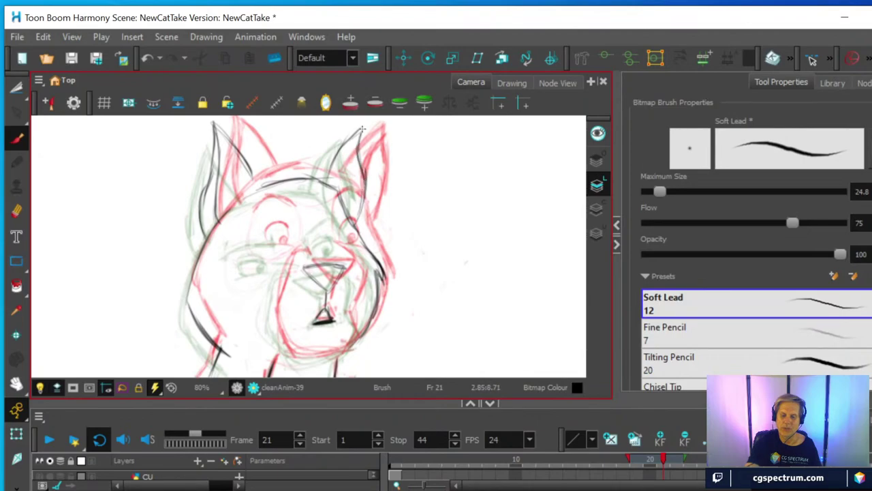
pyautogui.moveTo(364, 163)
pyautogui.mouseDown()
pyautogui.moveTo(364, 126)
pyautogui.moveTo(347, 141)
pyautogui.mouseUp()
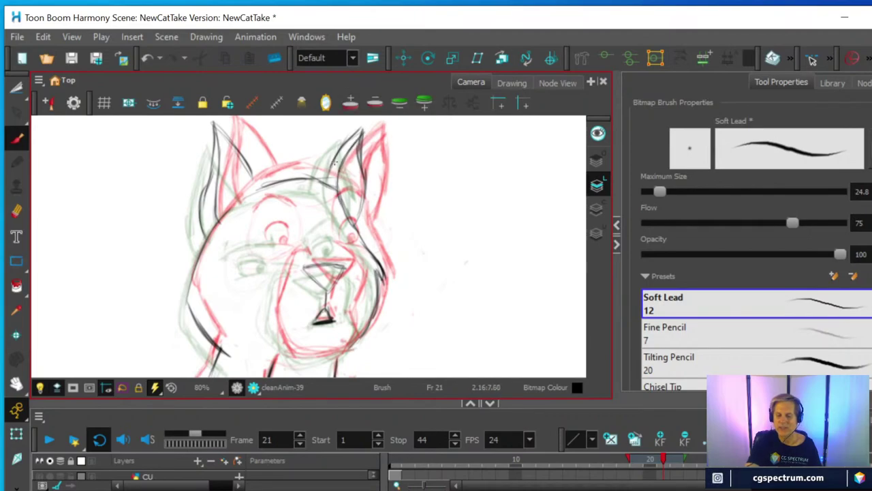
pyautogui.moveTo(321, 175)
pyautogui.mouseDown()
pyautogui.moveTo(334, 151)
pyautogui.moveTo(326, 166)
pyautogui.moveTo(364, 136)
pyautogui.moveTo(367, 194)
pyautogui.moveTo(358, 216)
pyautogui.moveTo(373, 315)
pyautogui.mouseUp()
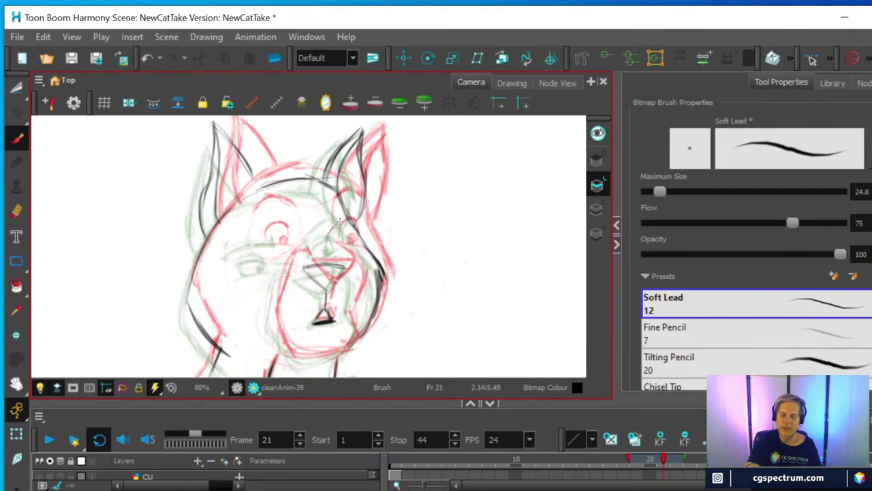
# Step: Draw the far eye with its pupil and outline the muzzle around the nose, mouth and chin
pyautogui.moveTo(325, 244)
pyautogui.mouseDown()
pyautogui.moveTo(342, 230)
pyautogui.moveTo(323, 256)
pyautogui.moveTo(338, 239)
pyautogui.mouseUp()
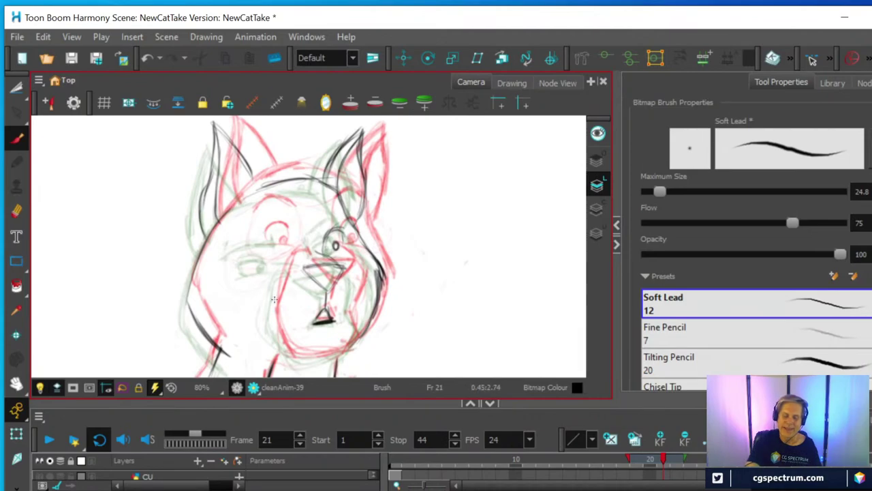
pyautogui.moveTo(272, 314)
pyautogui.mouseDown()
pyautogui.moveTo(281, 265)
pyautogui.moveTo(309, 263)
pyautogui.moveTo(284, 274)
pyautogui.mouseUp()
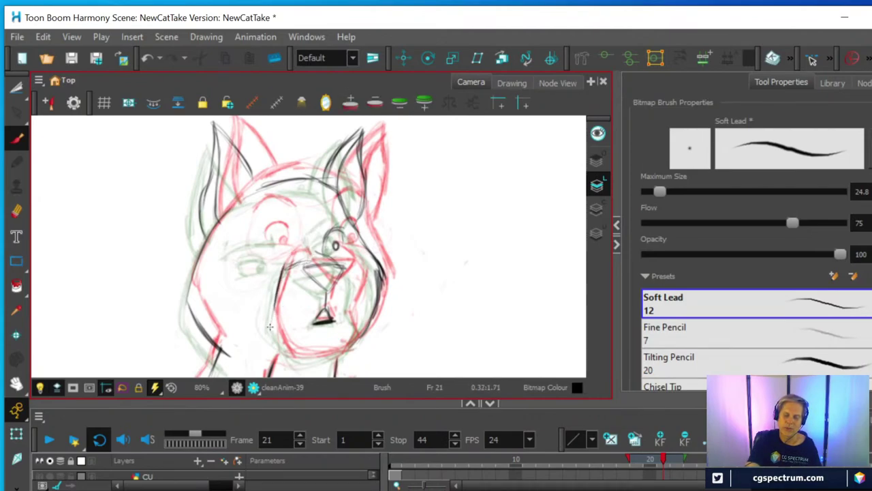
pyautogui.moveTo(277, 330); pyautogui.dragTo(285, 350)
pyautogui.moveTo(272, 307)
pyautogui.mouseDown()
pyautogui.moveTo(280, 334)
pyautogui.moveTo(274, 313)
pyautogui.moveTo(304, 346)
pyautogui.moveTo(283, 350)
pyautogui.moveTo(328, 357)
pyautogui.moveTo(295, 353)
pyautogui.moveTo(352, 342)
pyautogui.mouseUp()
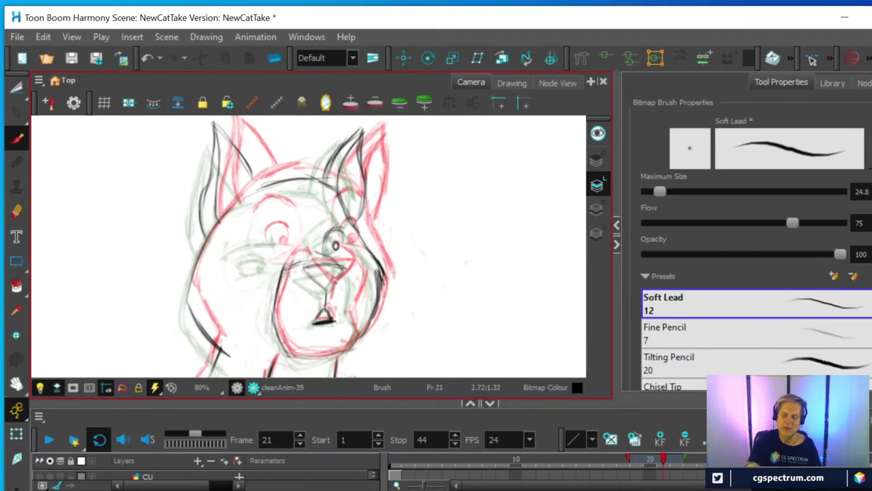
pyautogui.moveTo(354, 304)
pyautogui.mouseDown()
pyautogui.moveTo(350, 271)
pyautogui.moveTo(346, 310)
pyautogui.mouseUp()
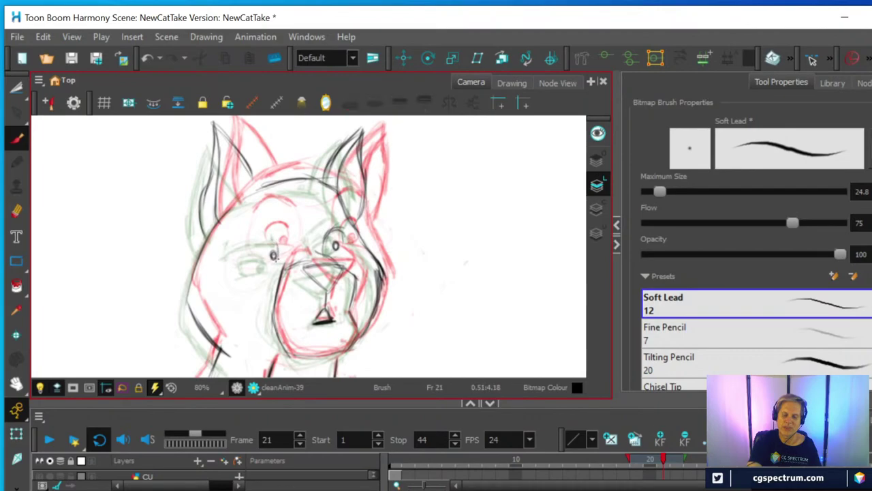
# Step: Draw the near eye with its lid and pupil, and sketch the light guideline running below both eyes
pyautogui.moveTo(262, 244)
pyautogui.mouseDown()
pyautogui.moveTo(252, 250)
pyautogui.moveTo(283, 244)
pyautogui.mouseUp()
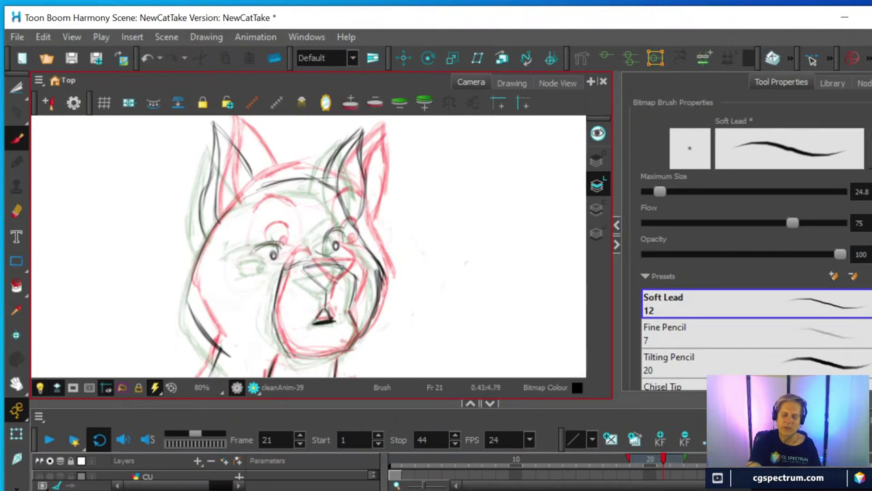
pyautogui.moveTo(263, 240)
pyautogui.mouseDown()
pyautogui.moveTo(276, 259)
pyautogui.moveTo(243, 250)
pyautogui.moveTo(275, 263)
pyautogui.moveTo(308, 204)
pyautogui.moveTo(315, 228)
pyautogui.moveTo(281, 260)
pyautogui.moveTo(336, 247)
pyautogui.moveTo(275, 261)
pyautogui.mouseUp()
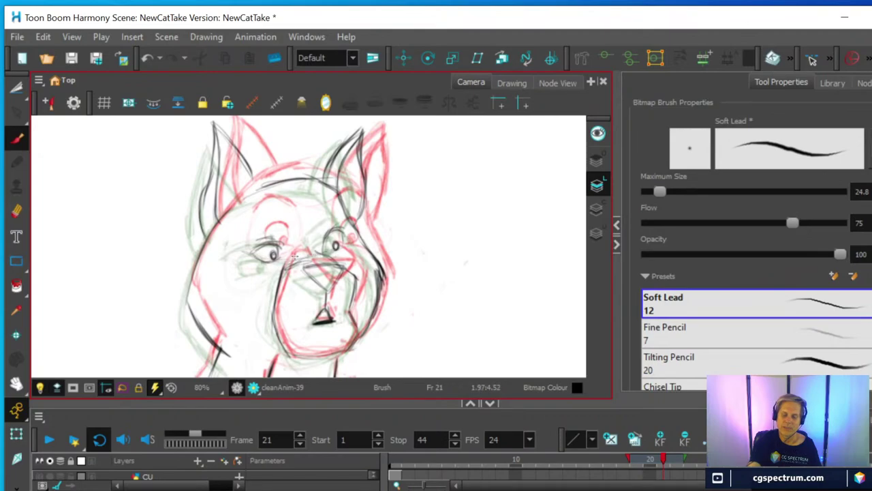
pyautogui.moveTo(332, 251); pyautogui.dragTo(227, 263)
pyautogui.moveTo(349, 236); pyautogui.dragTo(348, 233)
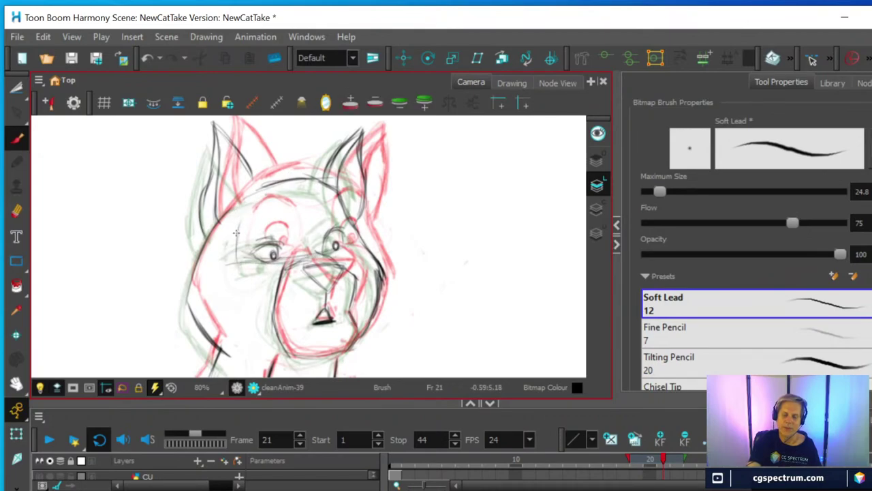
# Step: Draw both angled eyebrows and the light lines framing the eye area, including the one beneath the near eye
pyautogui.moveTo(240, 231); pyautogui.dragTo(269, 214)
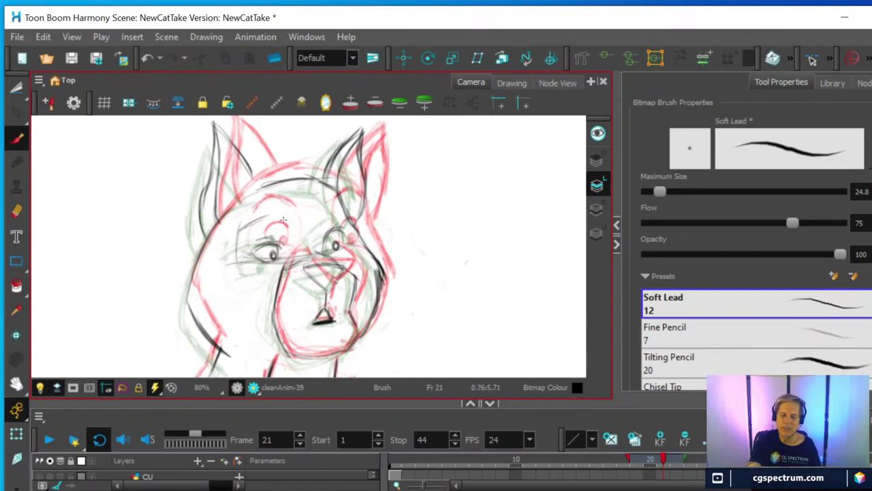
pyautogui.moveTo(287, 231)
pyautogui.mouseDown()
pyautogui.moveTo(263, 220)
pyautogui.moveTo(293, 225)
pyautogui.moveTo(276, 225)
pyautogui.moveTo(290, 232)
pyautogui.mouseUp()
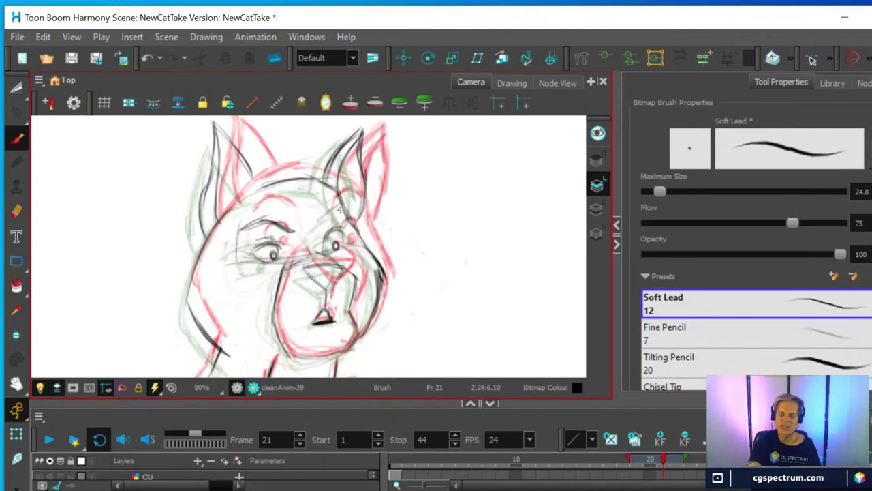
pyautogui.moveTo(340, 210); pyautogui.dragTo(332, 206)
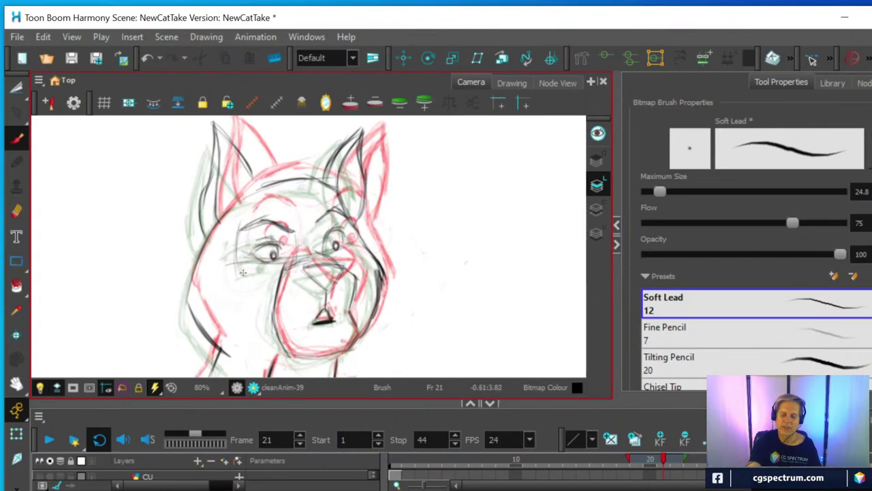
pyautogui.moveTo(244, 273); pyautogui.dragTo(284, 262)
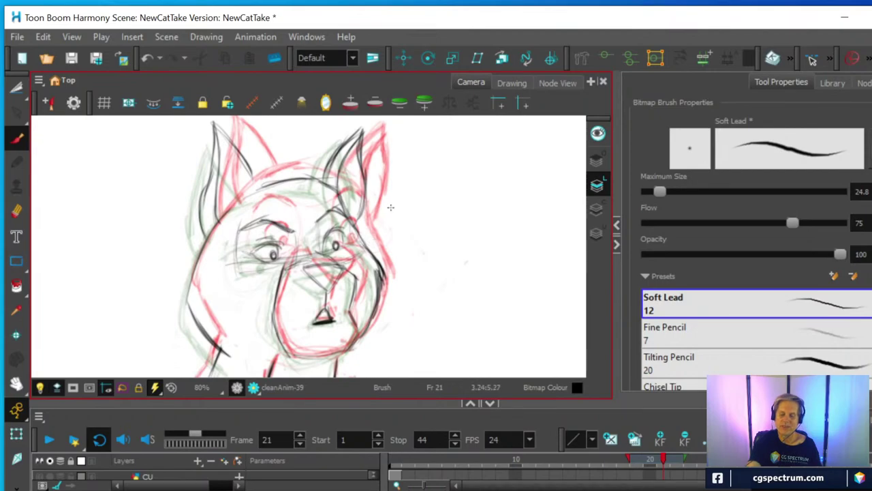
# Step: Hide the onion skin, strengthen the far edge of the muzzle and check the full frame 21 drawing
pyautogui.hotkey('alt', 'o')
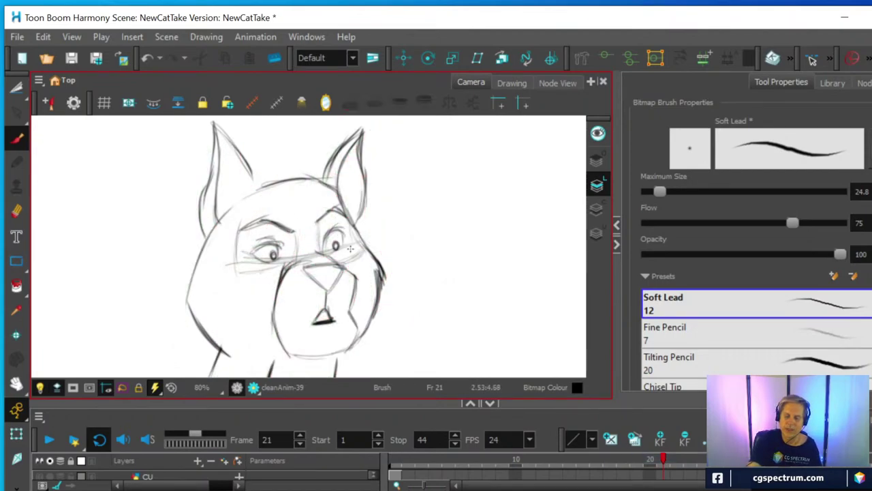
pyautogui.moveTo(342, 267)
pyautogui.mouseDown()
pyautogui.moveTo(355, 284)
pyautogui.moveTo(358, 332)
pyautogui.mouseUp()
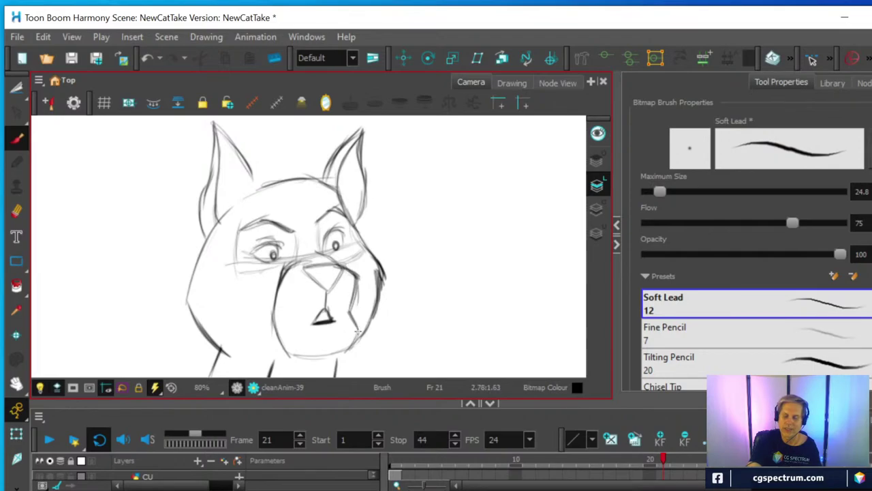
pyautogui.scroll(-1, 379, 334)
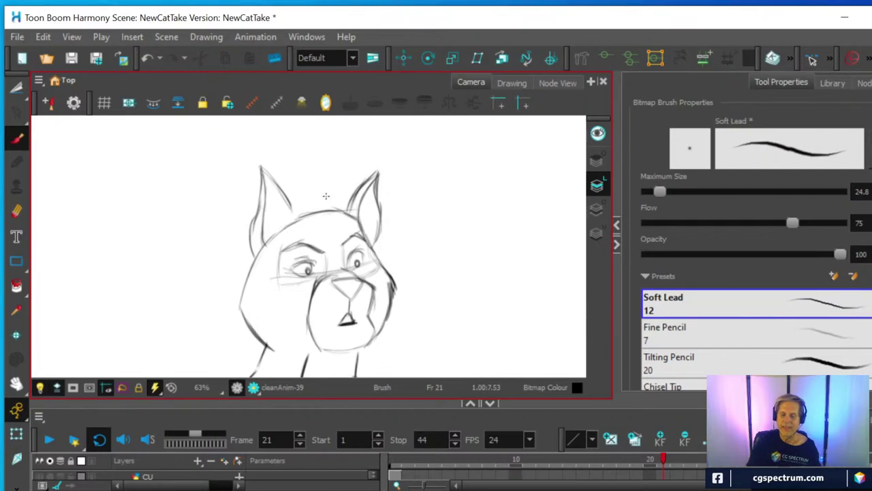
pyautogui.scroll(-2, 400, 245)
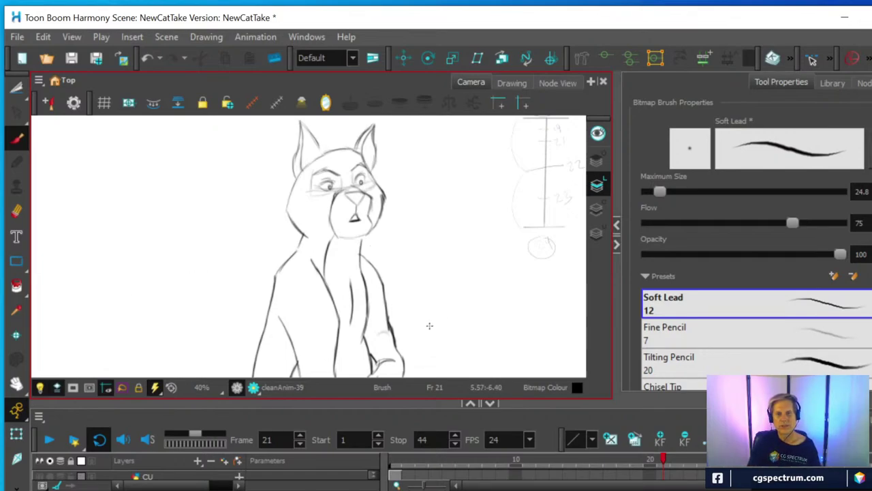
pyautogui.scroll(-1, 469, 296)
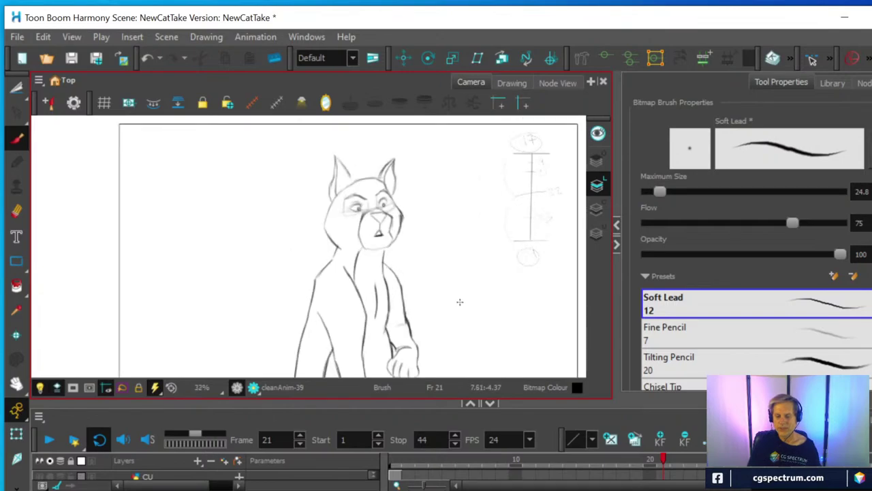
pyautogui.moveTo(431, 273)
pyautogui.mouseDown()
pyautogui.moveTo(325, 269)
pyautogui.moveTo(319, 259)
pyautogui.mouseUp()
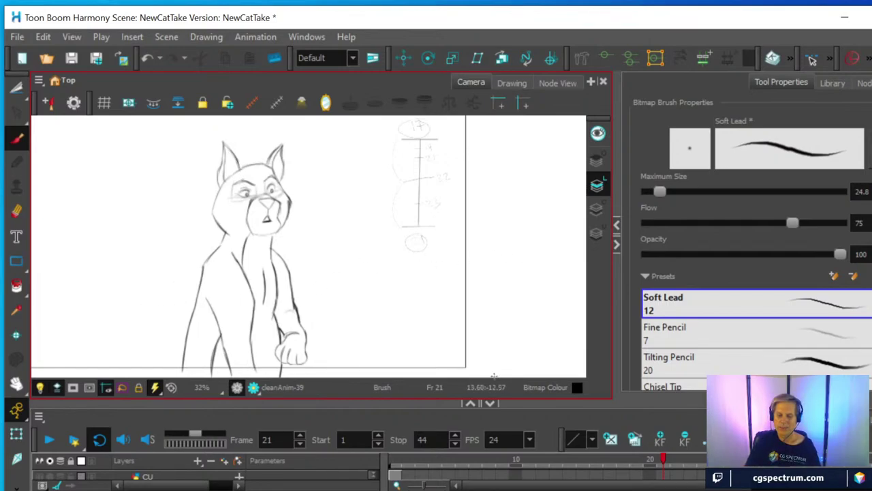
pyautogui.moveTo(662, 460)
pyautogui.mouseDown()
pyautogui.moveTo(633, 457)
pyautogui.moveTo(698, 451)
pyautogui.moveTo(610, 460)
pyautogui.moveTo(689, 456)
pyautogui.moveTo(631, 459)
pyautogui.moveTo(683, 454)
pyautogui.moveTo(664, 456)
pyautogui.mouseUp()
# Step: With the Eraser, clean up the stray construction line between the eyes, and return to the Brush
pyautogui.scroll(1, 322, 214)
pyautogui.scroll(2, 378, 273)
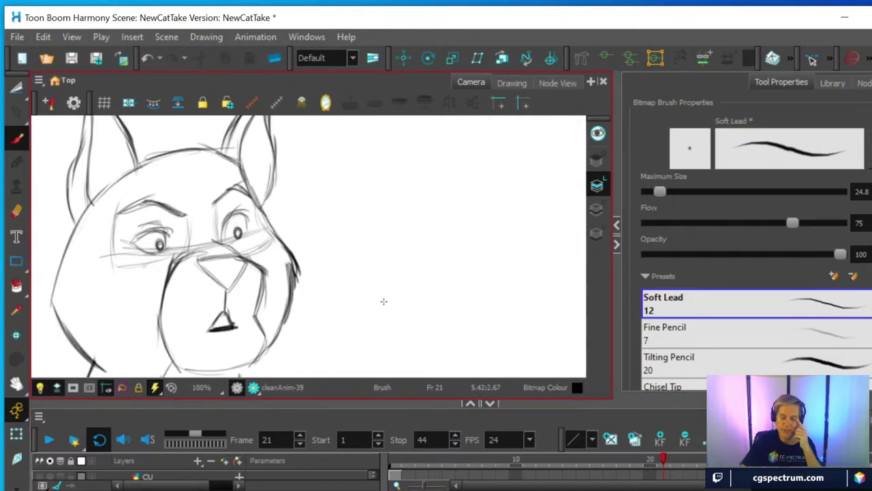
pyautogui.click(21, 212)
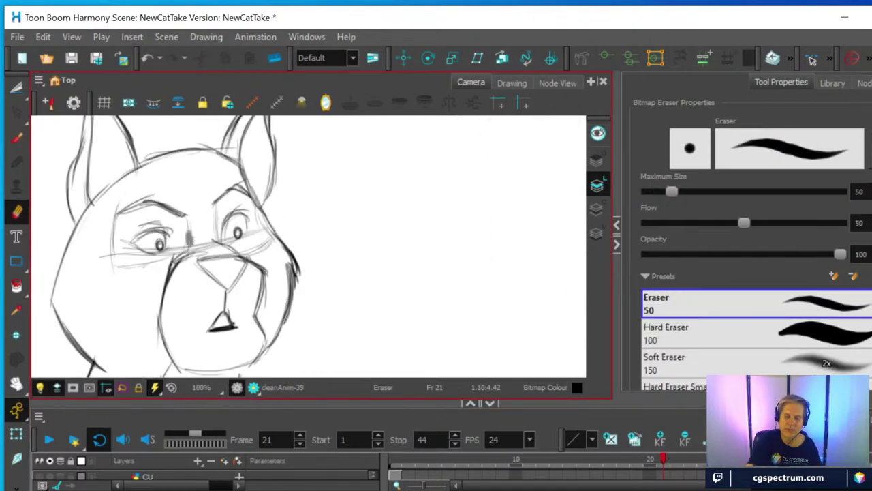
pyautogui.click(17, 139)
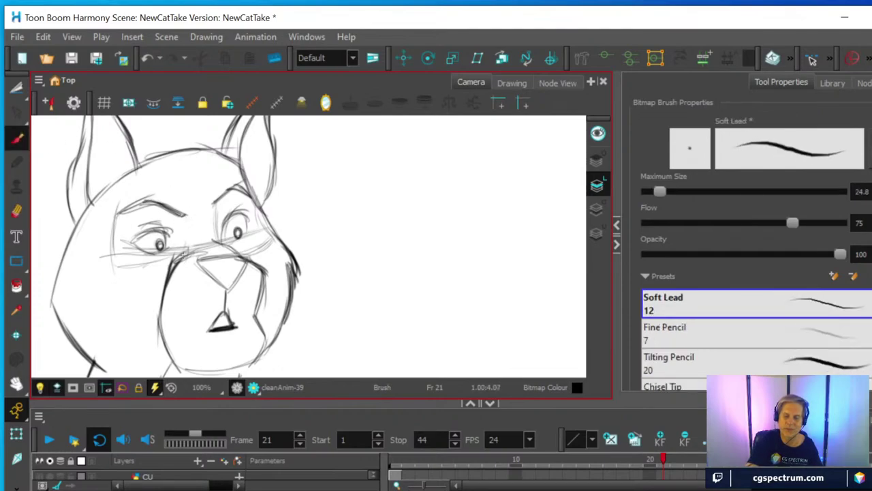
# Step: Sketch the inner socket line beside the cat's left-hand eye on frame 21 and compare the pose with frame 22
pyautogui.moveTo(182, 222); pyautogui.dragTo(185, 247)
pyautogui.scroll(-4, 188, 190)
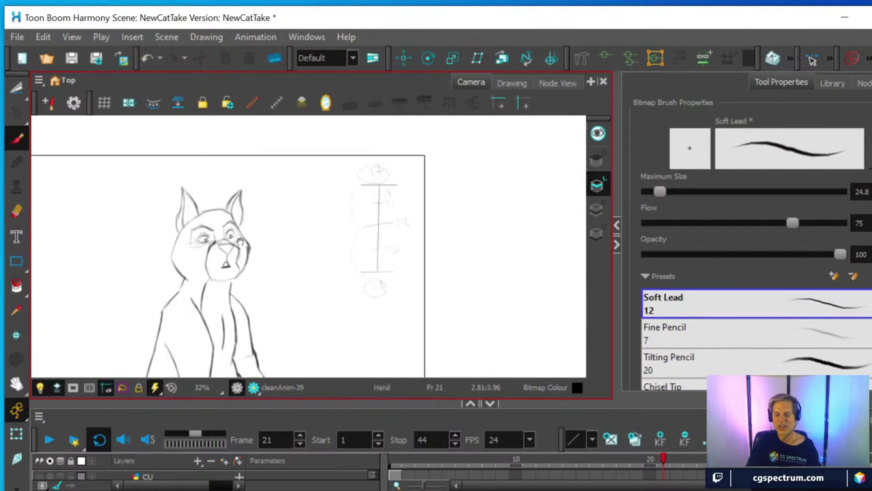
pyautogui.moveTo(312, 286); pyautogui.dragTo(422, 237)
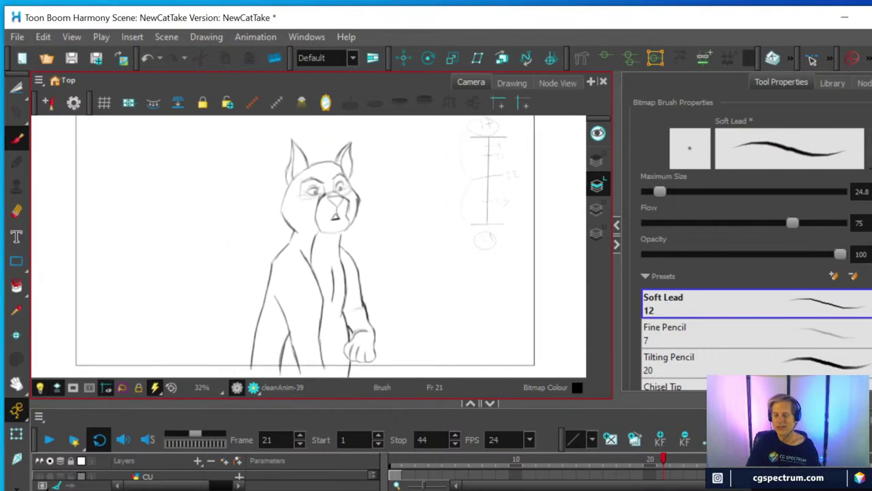
pyautogui.moveTo(661, 463)
pyautogui.mouseDown()
pyautogui.moveTo(694, 463)
pyautogui.moveTo(658, 463)
pyautogui.moveTo(689, 464)
pyautogui.moveTo(662, 464)
pyautogui.moveTo(682, 467)
pyautogui.mouseUp()
# Step: Erase and redraw the inner part of the left-hand eyebrow on frame 22 with a darker stroke, and flip between frames 21 and 22
pyautogui.press('2')
pyautogui.press('2')
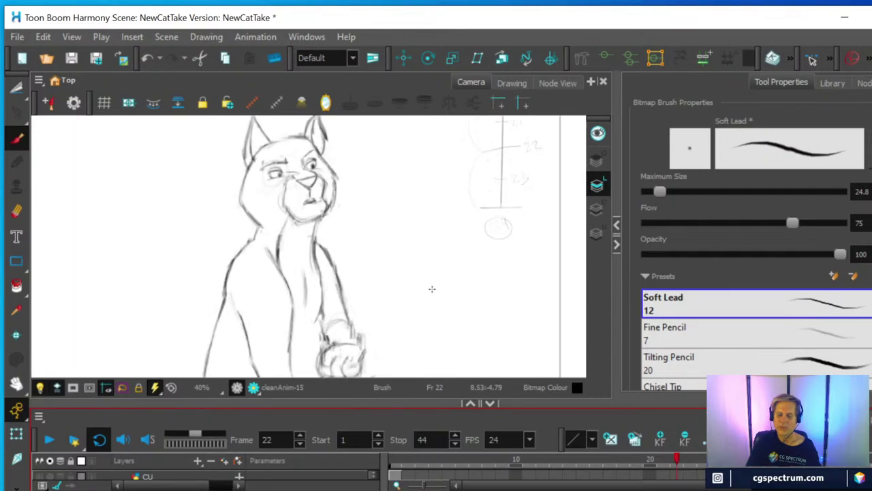
pyautogui.moveTo(423, 253); pyautogui.dragTo(421, 354)
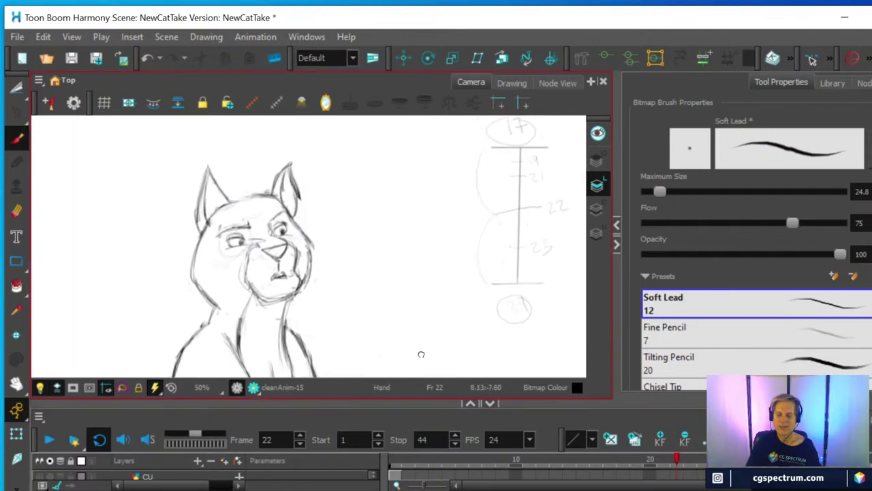
pyautogui.scroll(2, 418, 321)
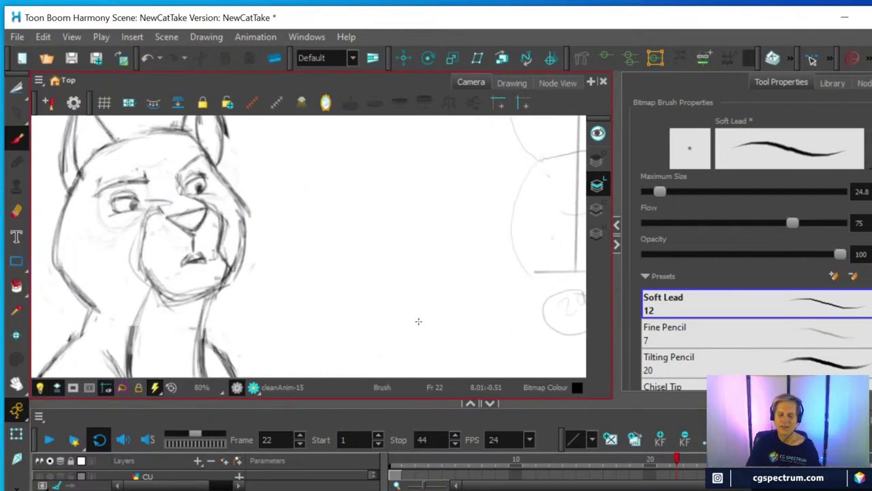
pyautogui.click(16, 212)
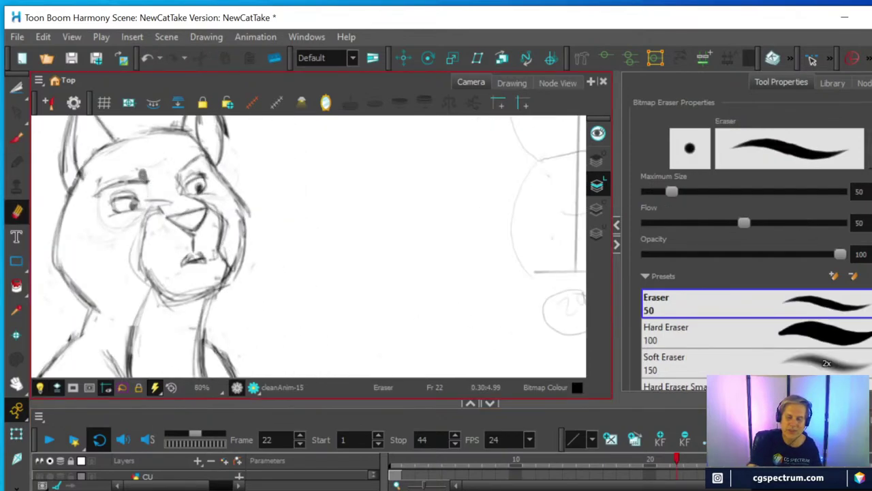
pyautogui.click(16, 138)
pyautogui.moveTo(130, 180)
pyautogui.mouseDown()
pyautogui.moveTo(146, 186)
pyautogui.moveTo(113, 183)
pyautogui.mouseUp()
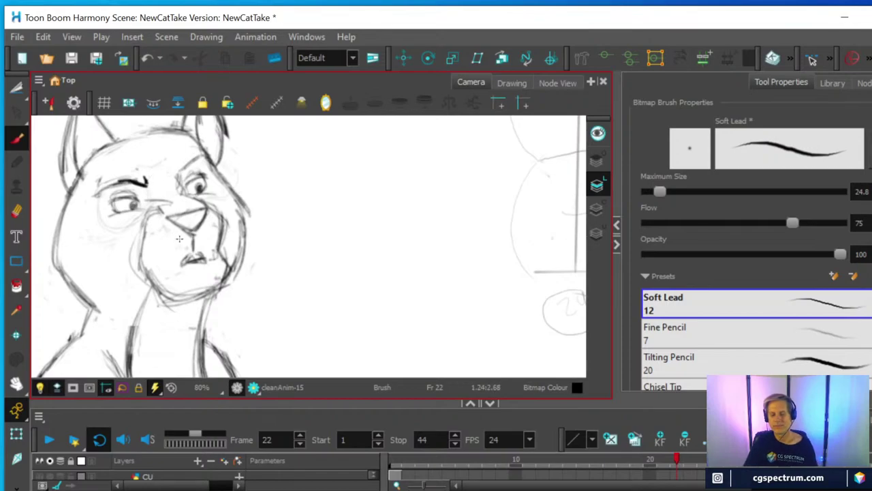
pyautogui.scroll(-2, 180, 238)
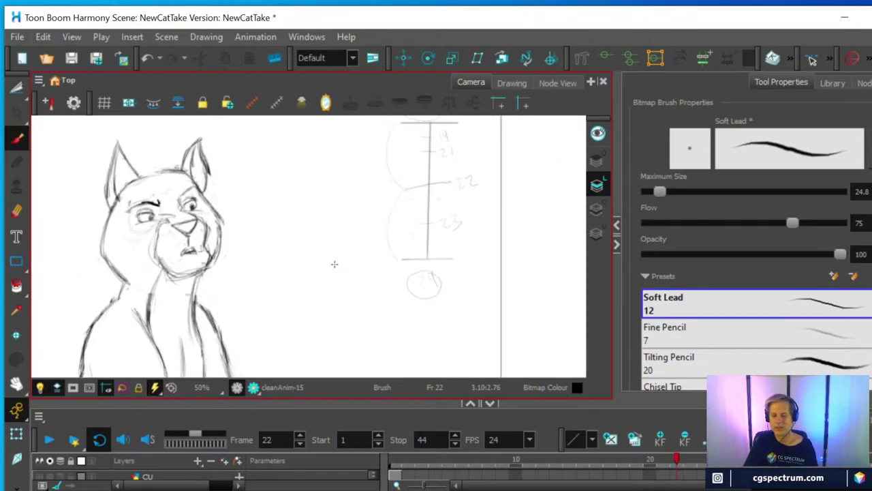
pyautogui.click(667, 462)
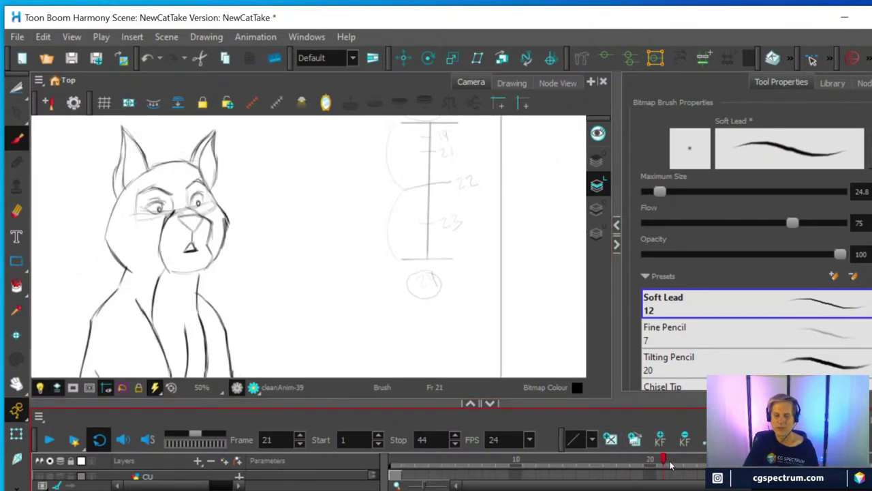
pyautogui.moveTo(672, 465)
pyautogui.mouseDown()
pyautogui.moveTo(691, 466)
pyautogui.moveTo(665, 465)
pyautogui.moveTo(689, 463)
pyautogui.moveTo(678, 462)
pyautogui.mouseUp()
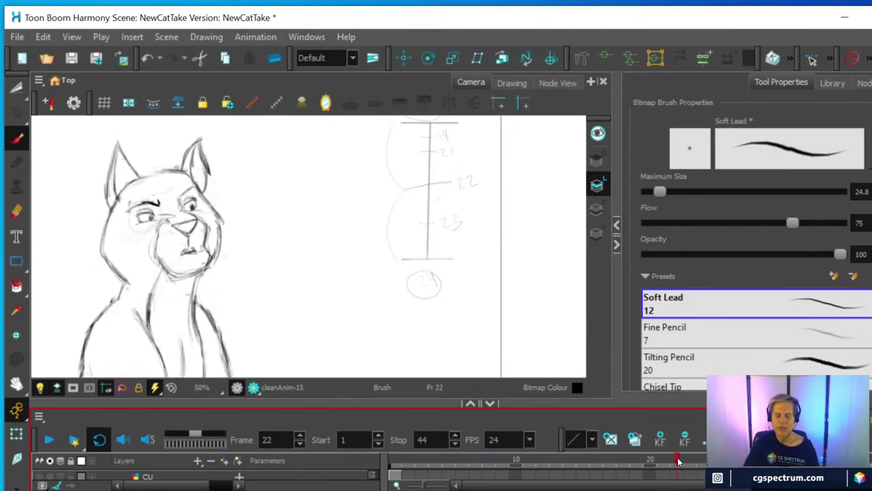
# Step: Erase the hooked inner end of the left-hand eyebrow on frame 22 and check the motion against frame 21
pyautogui.click(17, 211)
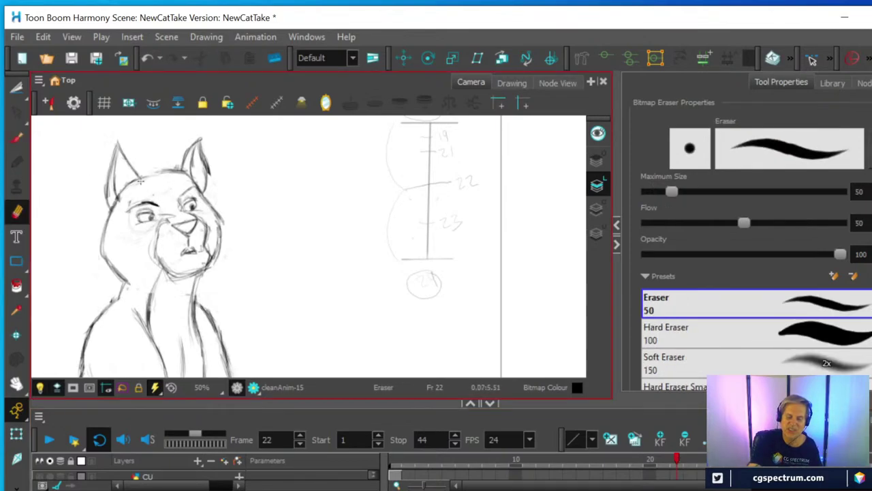
pyautogui.click(18, 140)
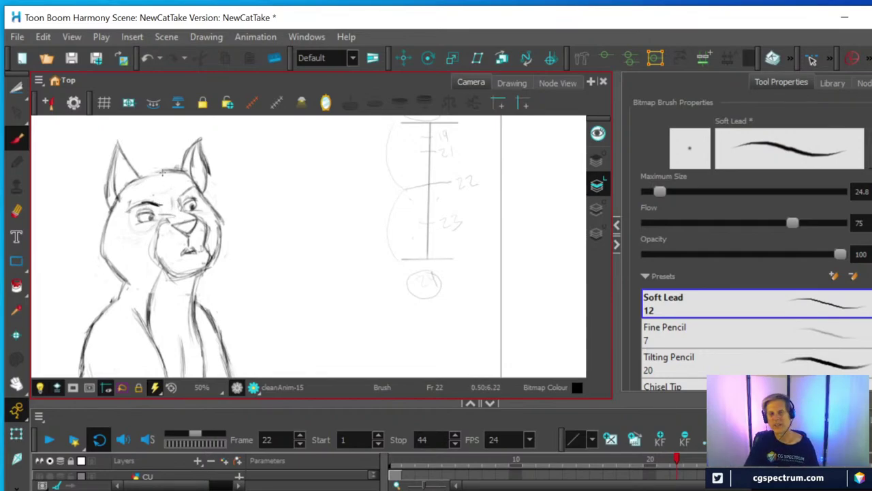
pyautogui.press('1')
pyautogui.press('1')
pyautogui.press('space')
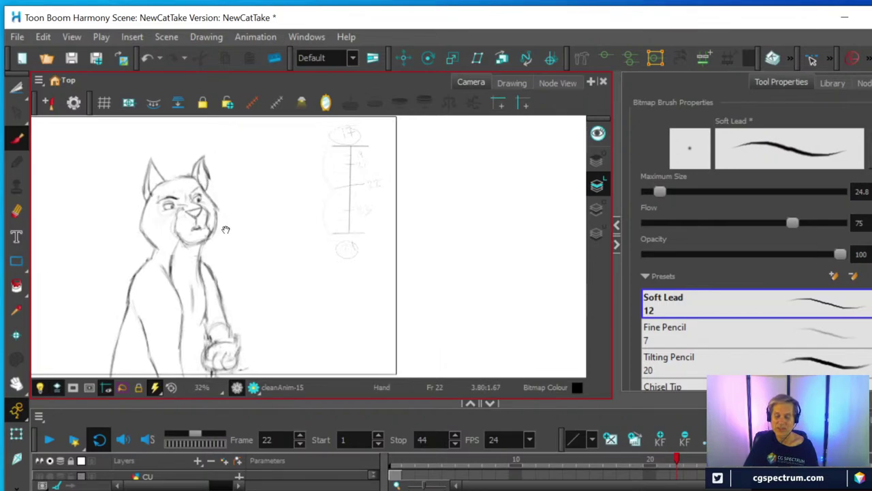
pyautogui.moveTo(225, 230); pyautogui.dragTo(321, 238)
pyautogui.scroll(-1, 341, 248)
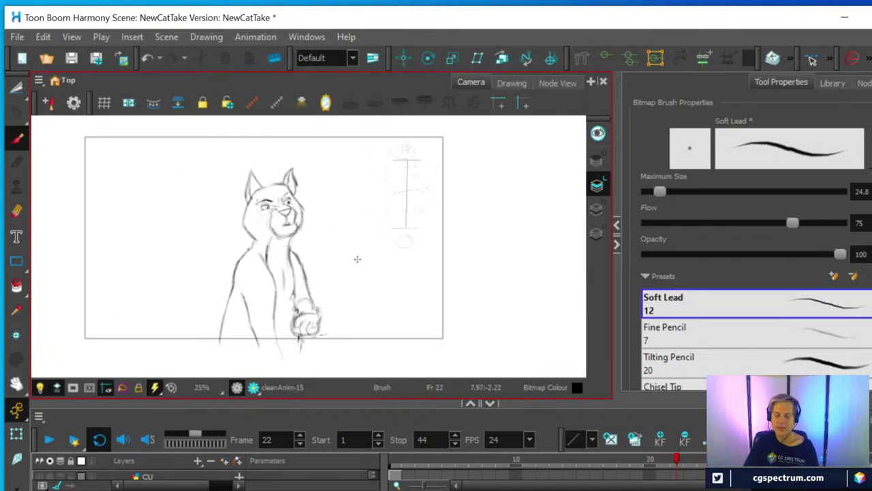
pyautogui.scroll(1, 357, 259)
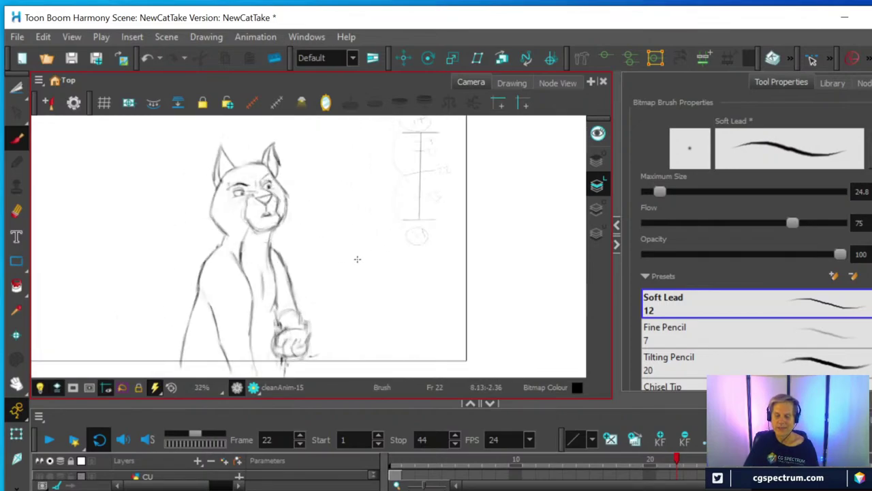
pyautogui.scroll(1, 357, 259)
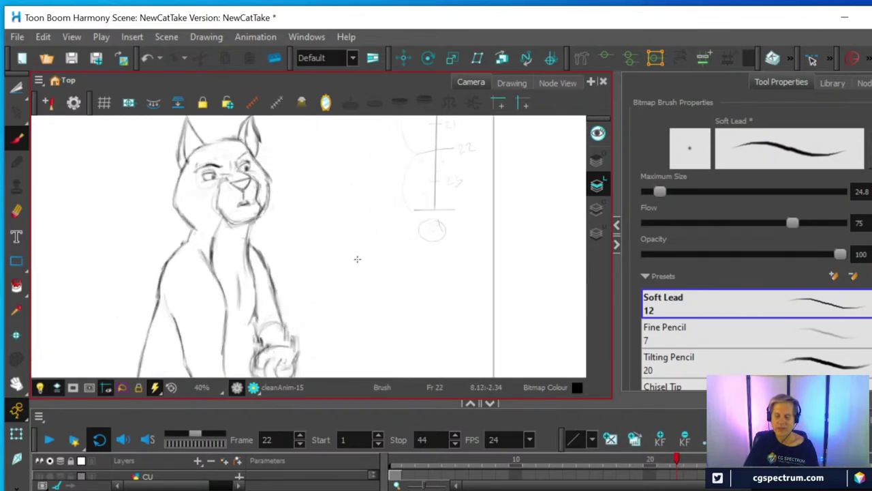
pyautogui.click(665, 461)
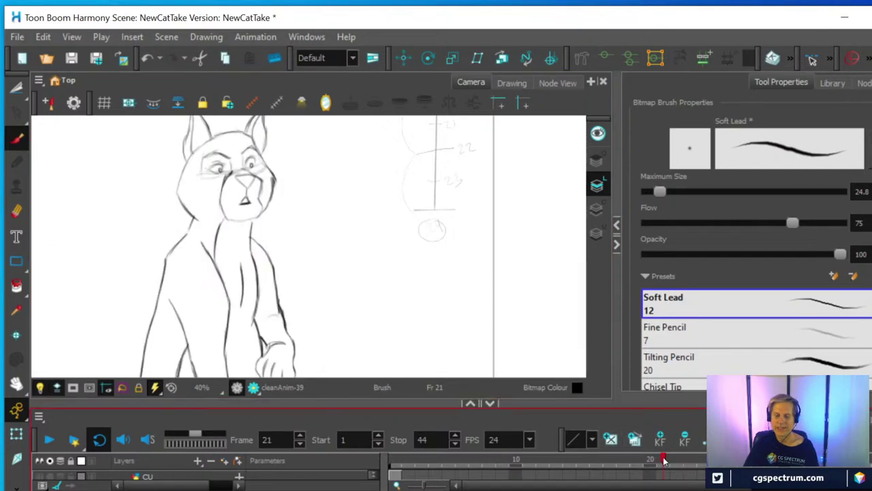
pyautogui.moveTo(665, 461)
pyautogui.mouseDown()
pyautogui.moveTo(641, 462)
pyautogui.moveTo(687, 464)
pyautogui.moveTo(653, 465)
pyautogui.moveTo(669, 468)
pyautogui.mouseUp()
# Step: Lasso the left-hand eye on frame 21 with the Cutter and shift it slightly outward, away from the nose
pyautogui.scroll(2, 390, 234)
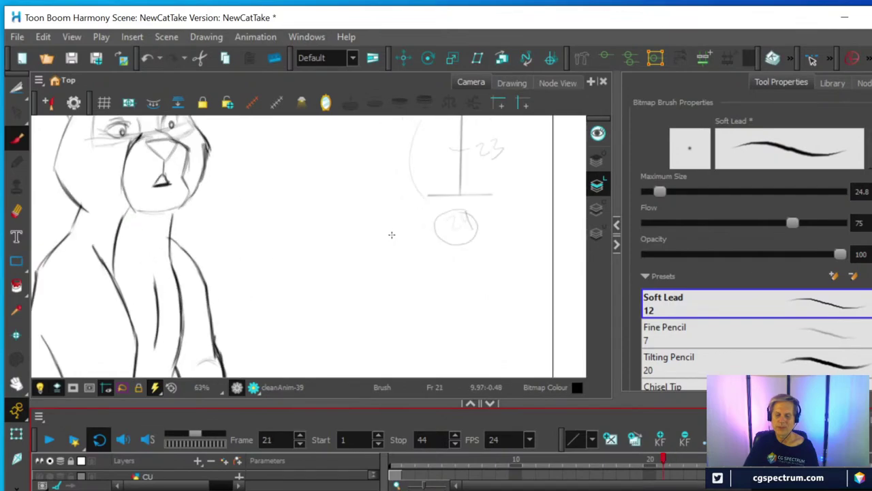
pyautogui.scroll(2, 370, 293)
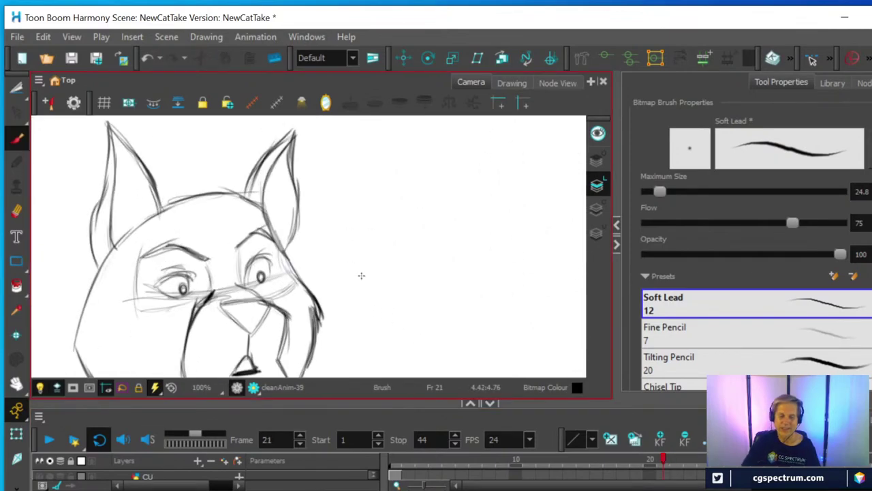
pyautogui.click(16, 90)
pyautogui.moveTo(155, 315)
pyautogui.mouseDown()
pyautogui.moveTo(132, 294)
pyautogui.moveTo(157, 255)
pyautogui.moveTo(187, 259)
pyautogui.moveTo(199, 275)
pyautogui.moveTo(185, 305)
pyautogui.moveTo(156, 315)
pyautogui.mouseUp()
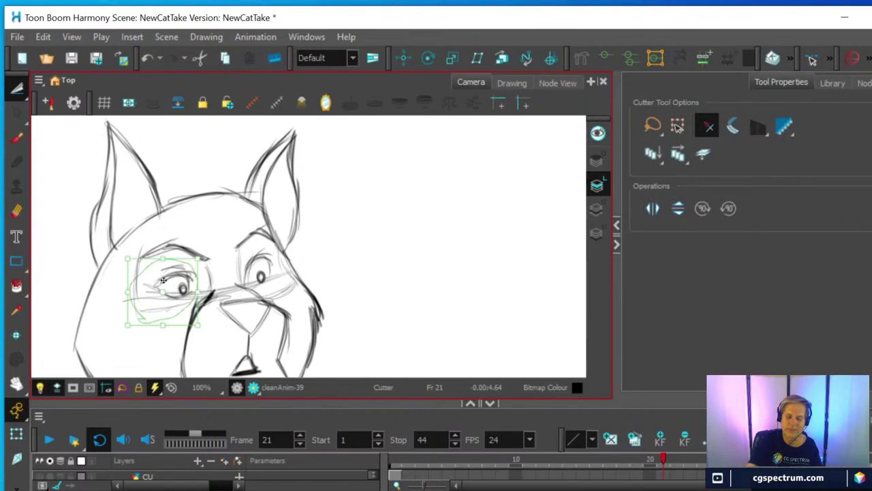
pyautogui.moveTo(164, 281); pyautogui.dragTo(152, 282)
# Step: Erase the leftover socket and guide lines beside and below the moved eye
pyautogui.click(17, 211)
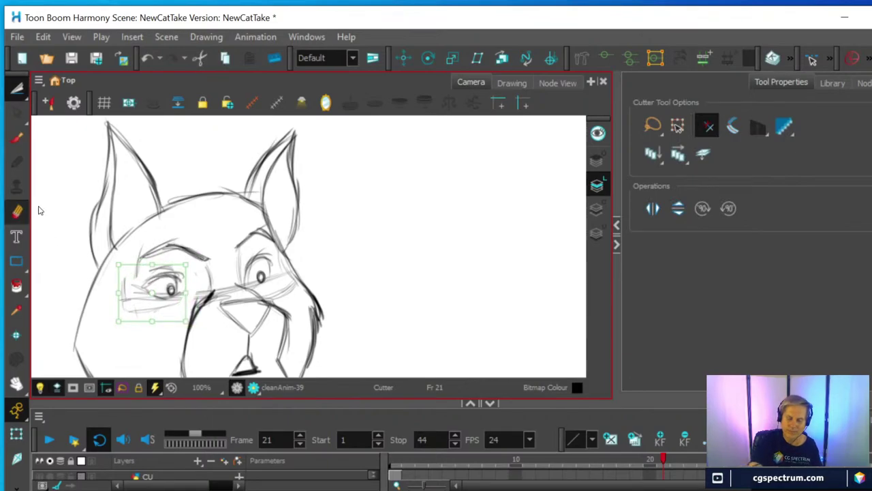
pyautogui.click(17, 211)
pyautogui.moveTo(121, 308); pyautogui.dragTo(135, 262)
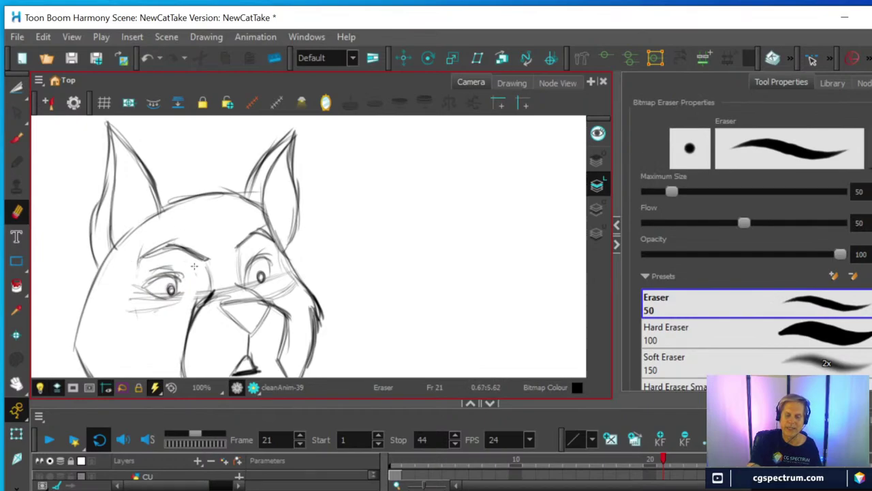
pyautogui.moveTo(148, 315)
pyautogui.mouseDown()
pyautogui.moveTo(128, 297)
pyautogui.moveTo(153, 312)
pyautogui.moveTo(162, 305)
pyautogui.moveTo(157, 314)
pyautogui.moveTo(188, 296)
pyautogui.mouseUp()
# Step: Cut out the pupil of the left-hand eye and nudge it slightly toward the nose
pyautogui.click(16, 87)
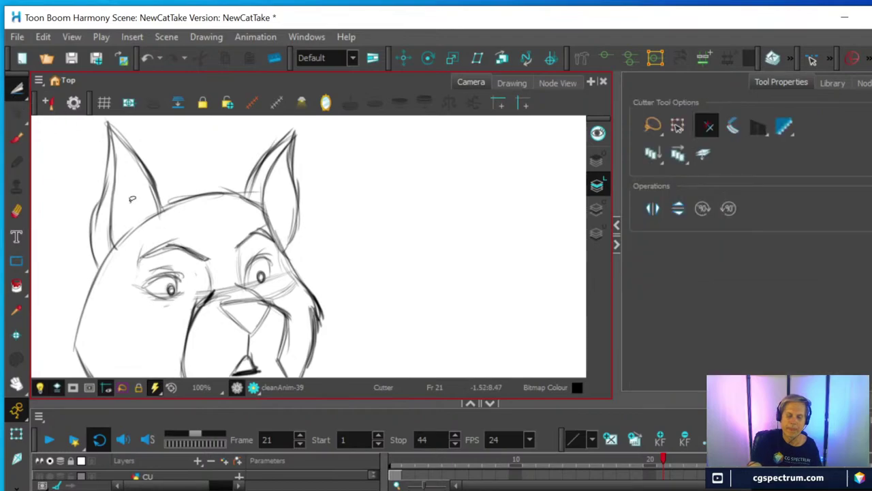
pyautogui.moveTo(167, 258)
pyautogui.mouseDown()
pyautogui.moveTo(143, 306)
pyautogui.moveTo(195, 285)
pyautogui.moveTo(169, 259)
pyautogui.moveTo(180, 285)
pyautogui.mouseUp()
pyautogui.click(353, 222)
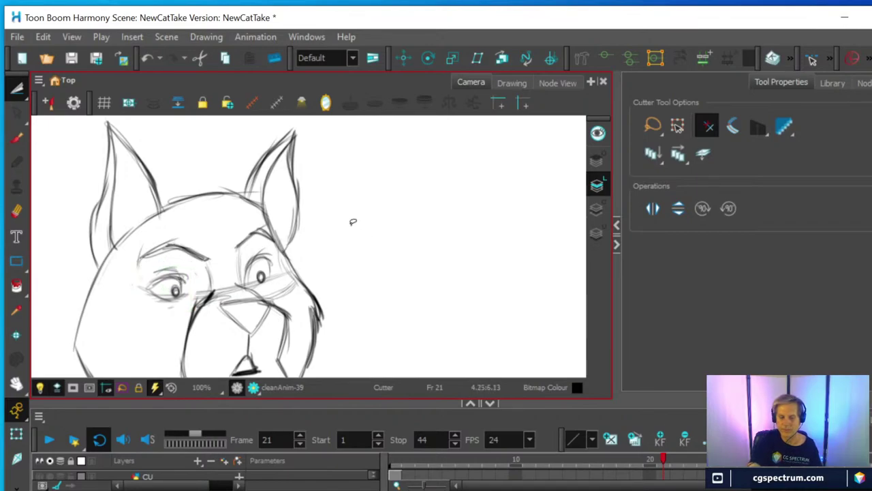
# Step: Sketch a rounded eye socket around the left-hand eye on frame 21 and scrub the neighbouring frames to check it
pyautogui.click(17, 138)
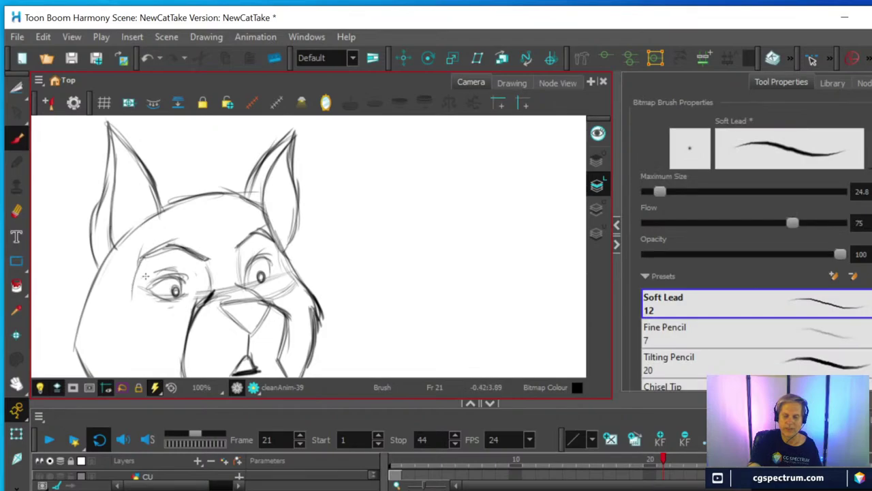
pyautogui.moveTo(135, 259)
pyautogui.mouseDown()
pyautogui.moveTo(140, 314)
pyautogui.moveTo(181, 316)
pyautogui.mouseUp()
pyautogui.moveTo(211, 272)
pyautogui.mouseDown()
pyautogui.moveTo(212, 296)
pyautogui.moveTo(136, 303)
pyautogui.mouseUp()
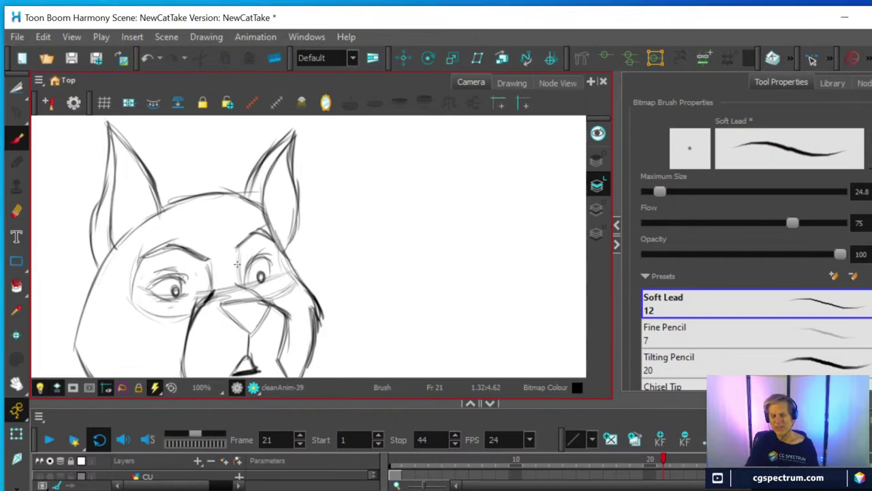
pyautogui.scroll(-2, 237, 263)
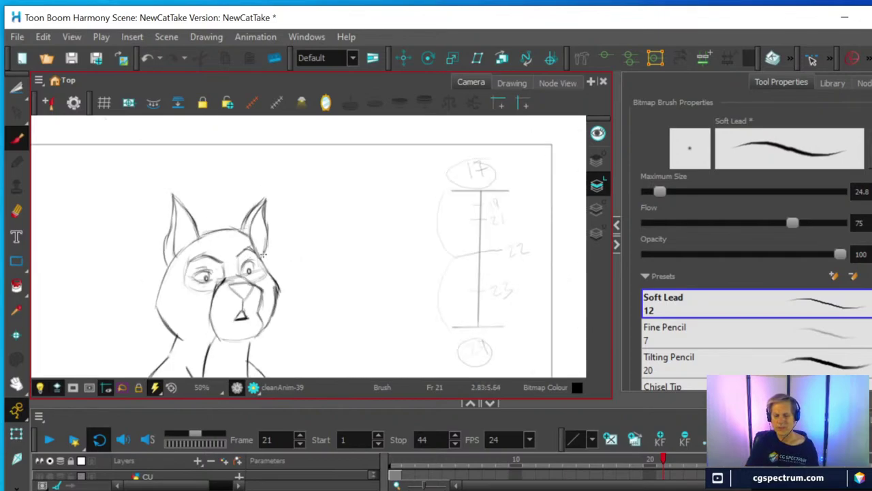
pyautogui.moveTo(298, 271); pyautogui.dragTo(348, 236)
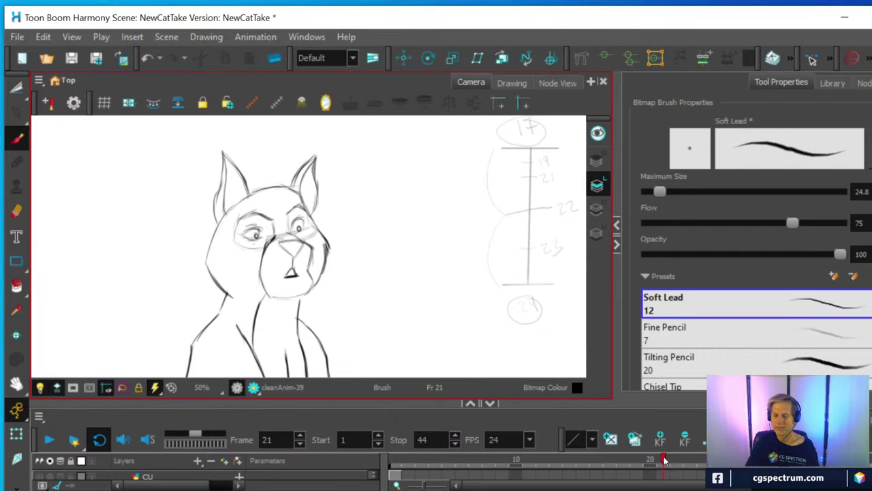
pyautogui.moveTo(665, 460)
pyautogui.mouseDown()
pyautogui.moveTo(689, 460)
pyautogui.moveTo(648, 459)
pyautogui.moveTo(689, 460)
pyautogui.moveTo(648, 460)
pyautogui.moveTo(680, 460)
pyautogui.moveTo(665, 460)
pyautogui.mouseUp()
# Step: Clean up and restroke the outline of the left-hand eye on frame 21, and scrub the timeline to review the movement
pyautogui.scroll(4, 323, 235)
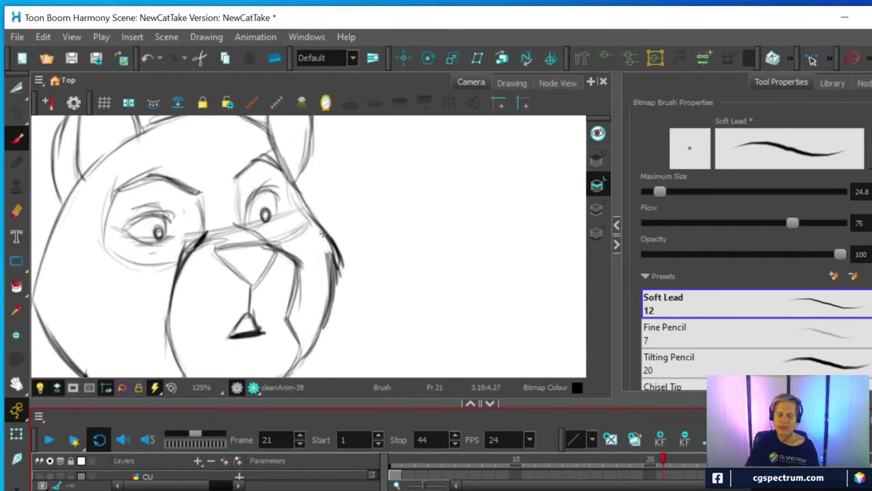
pyautogui.click(16, 211)
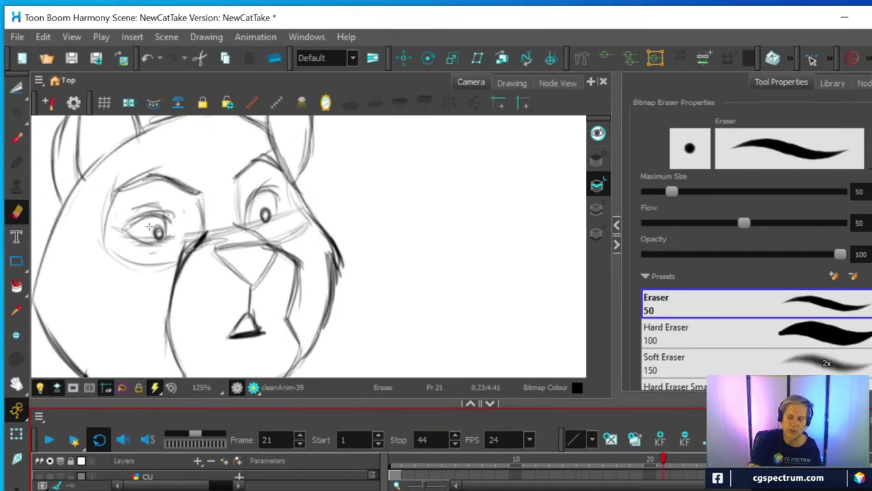
pyautogui.click(16, 136)
pyautogui.moveTo(143, 245)
pyautogui.mouseDown()
pyautogui.moveTo(124, 233)
pyautogui.moveTo(136, 245)
pyautogui.moveTo(127, 235)
pyautogui.moveTo(154, 244)
pyautogui.moveTo(127, 229)
pyautogui.moveTo(177, 199)
pyautogui.mouseUp()
pyautogui.scroll(-5, 177, 199)
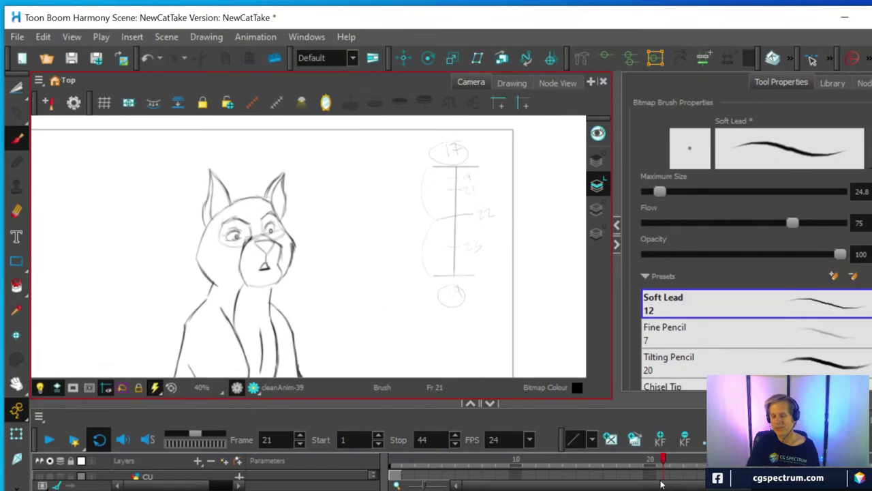
pyautogui.moveTo(664, 460)
pyautogui.mouseDown()
pyautogui.moveTo(656, 461)
pyautogui.moveTo(692, 460)
pyautogui.moveTo(663, 460)
pyautogui.mouseUp()
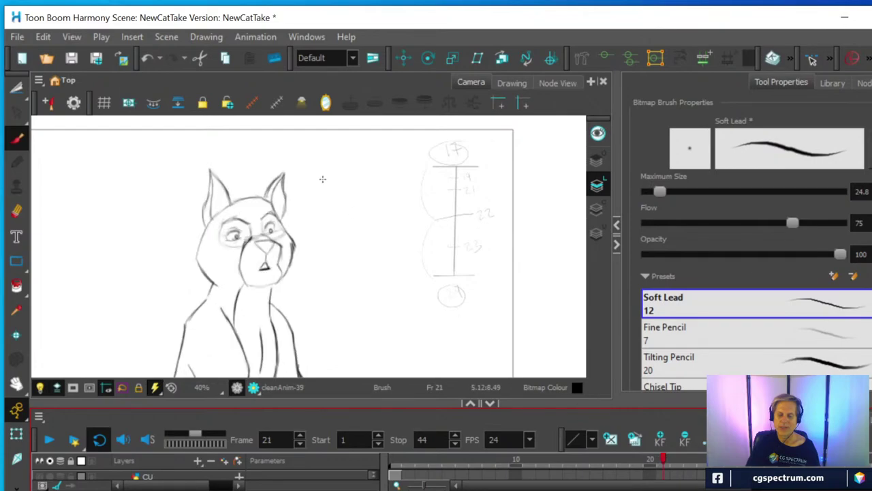
# Step: Erase and redraw the inner socket curve between the left-hand eyebrow and nose on frame 21, and scrub back to frame 17 to check it
pyautogui.scroll(2, 323, 179)
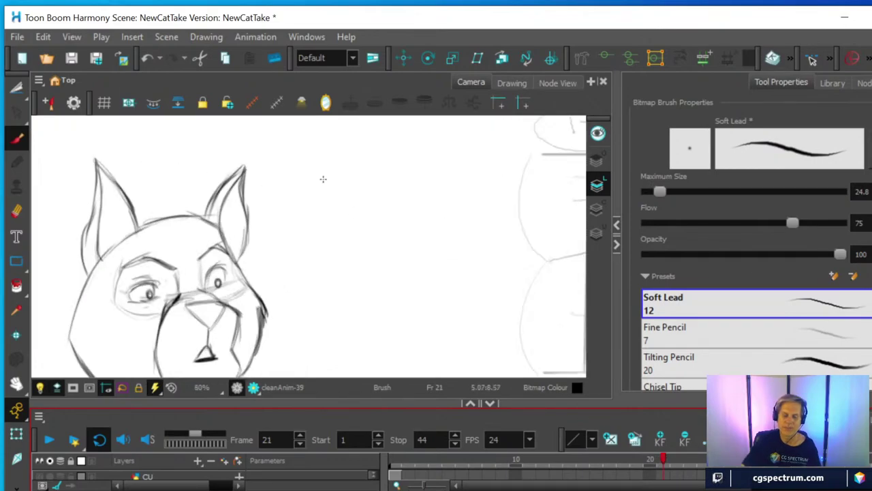
pyautogui.click(17, 212)
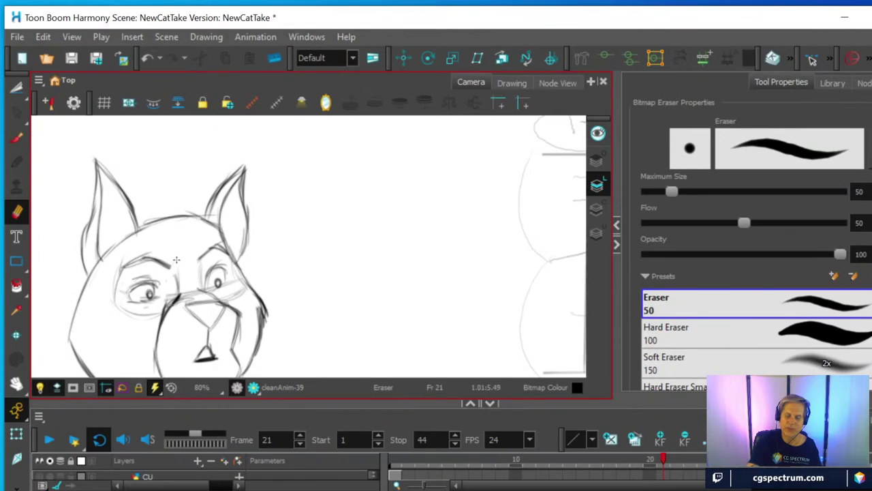
pyautogui.hotkey('alt', 'b')
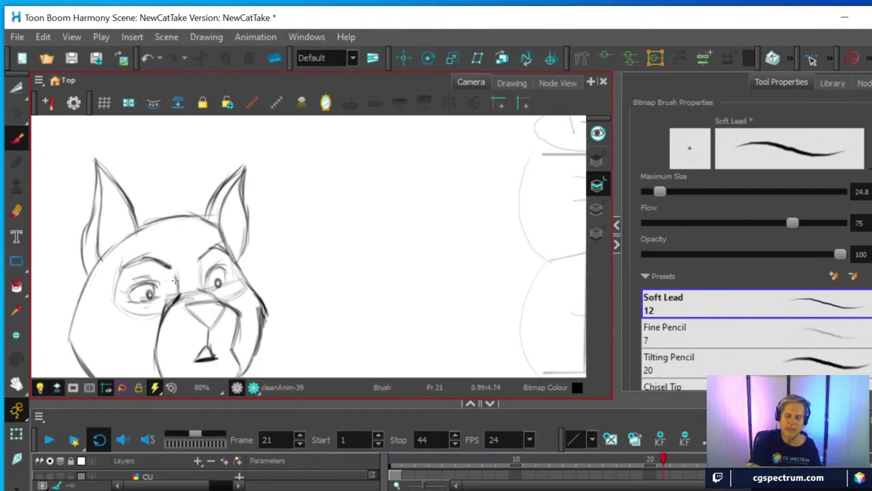
pyautogui.hotkey('alt', 'e')
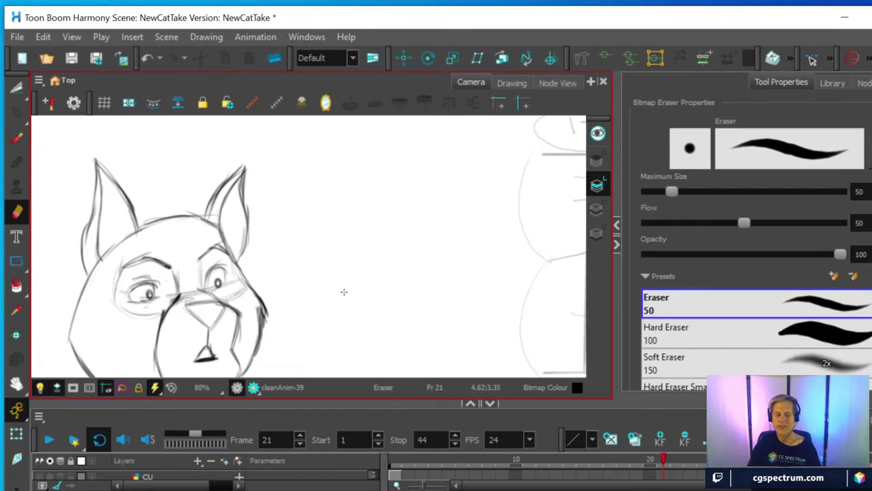
pyautogui.scroll(-2, 344, 257)
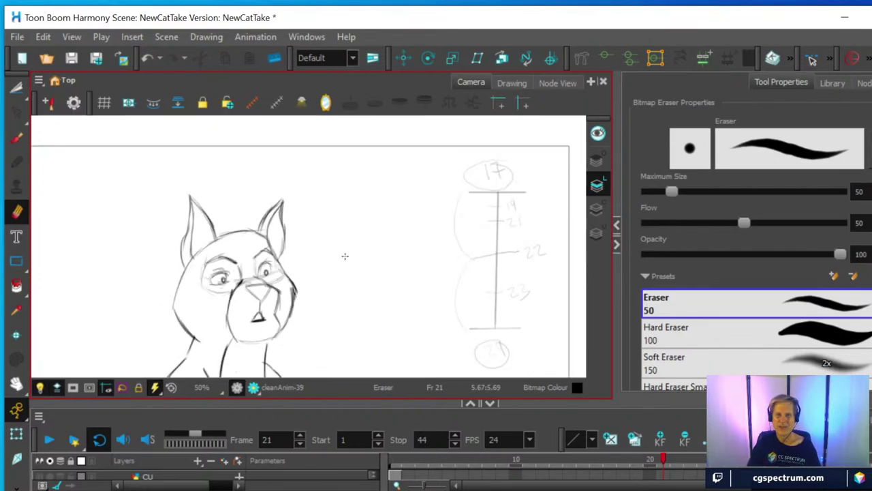
pyautogui.scroll(-2, 340, 256)
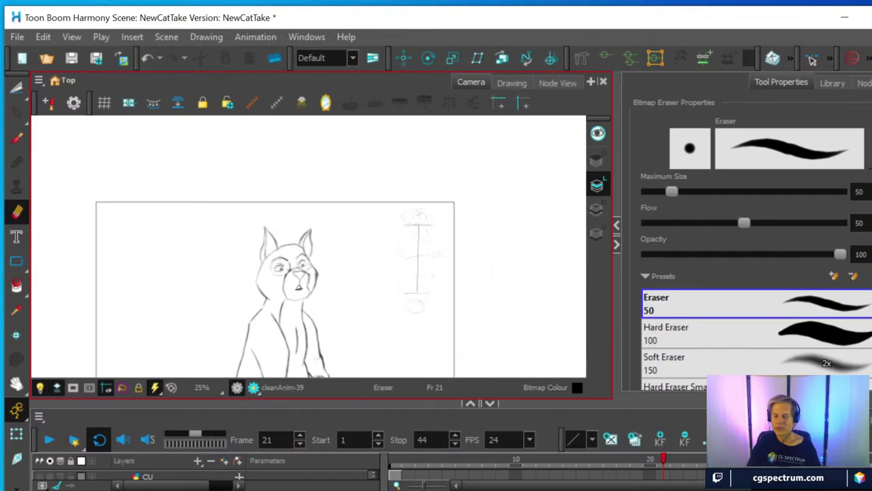
pyautogui.moveTo(666, 461)
pyautogui.mouseDown()
pyautogui.moveTo(610, 462)
pyautogui.moveTo(730, 464)
pyautogui.moveTo(613, 467)
pyautogui.mouseUp()
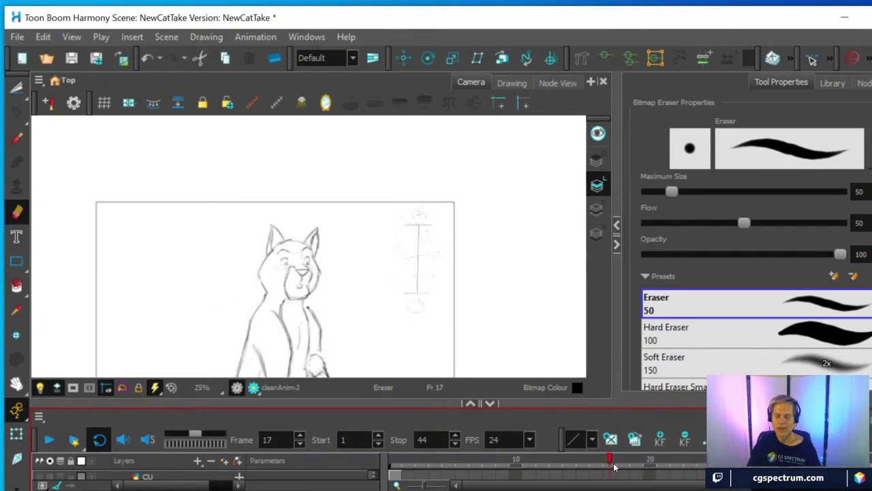
# Step: Create an empty drawing on the cleanAnim layer at frame 19
pyautogui.moveTo(534, 404); pyautogui.dragTo(541, 348)
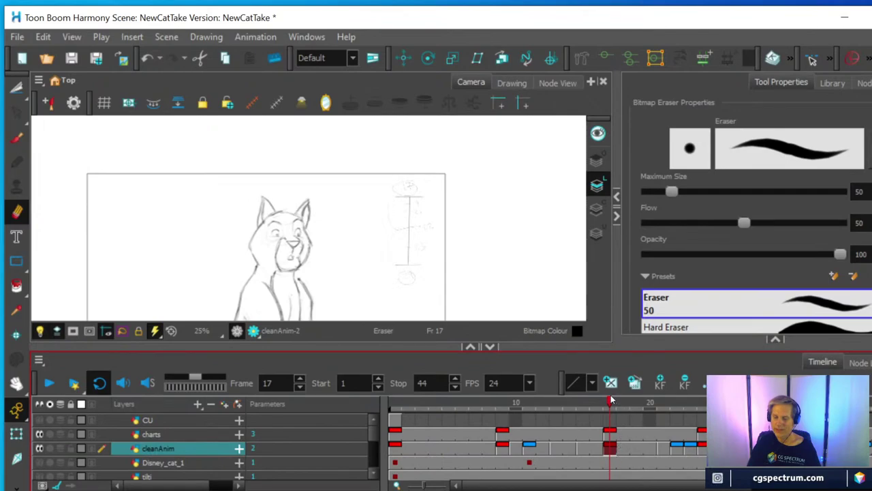
pyautogui.moveTo(611, 402)
pyautogui.mouseDown()
pyautogui.moveTo(656, 413)
pyautogui.moveTo(610, 419)
pyautogui.mouseUp()
pyautogui.scroll(3, 416, 247)
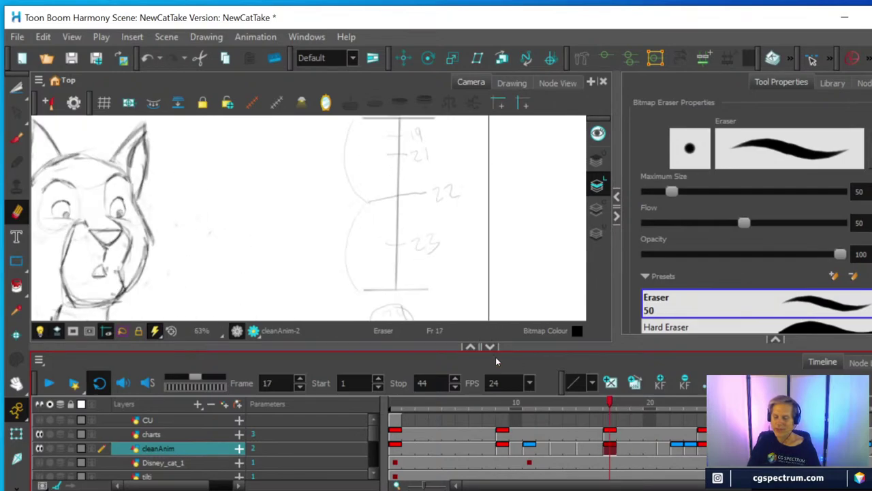
pyautogui.click(636, 448)
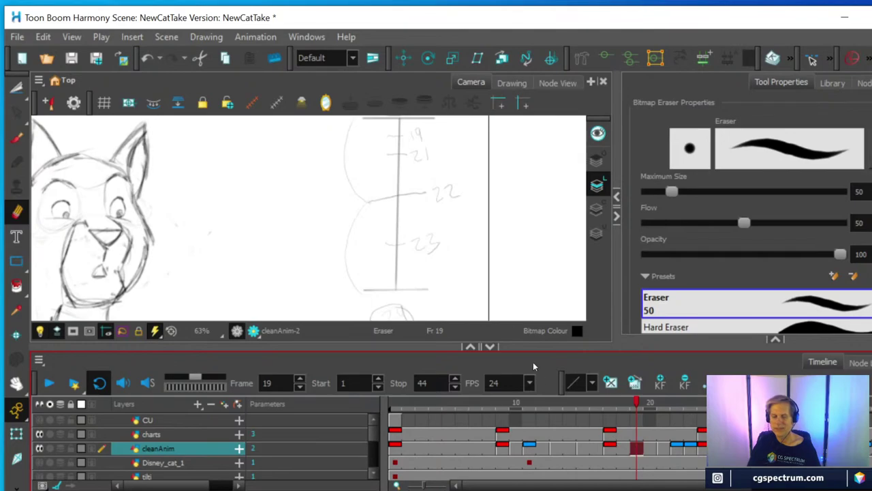
pyautogui.rightClick(635, 450)
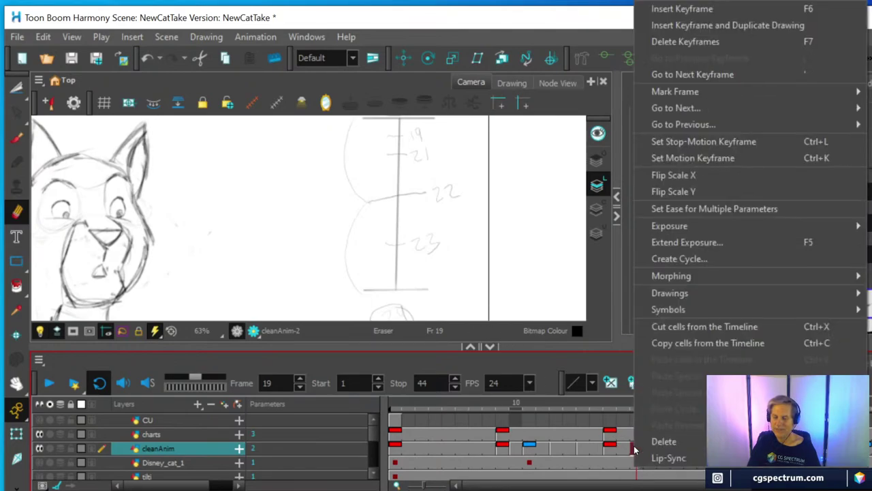
pyautogui.moveTo(690, 299)
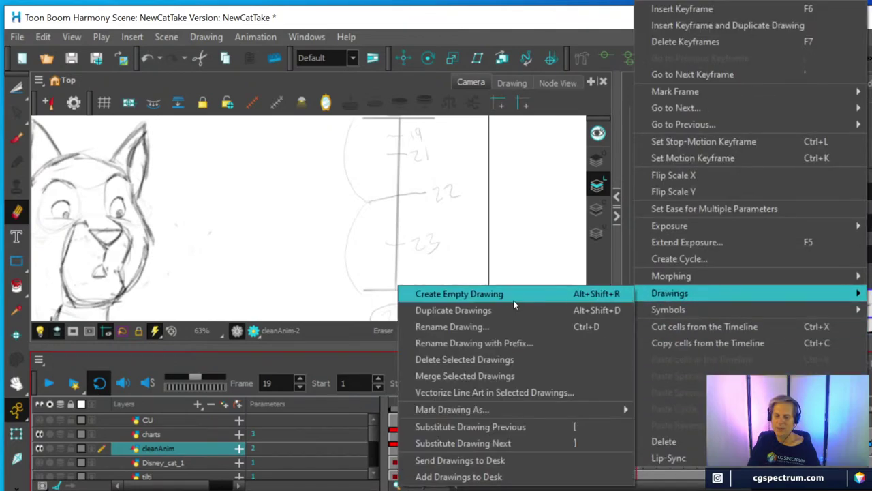
pyautogui.click(505, 298)
# Step: Turn on onion skinning for frame 19 and extend its range forward to include the drawing on frame 21
pyautogui.scroll(-2, 204, 194)
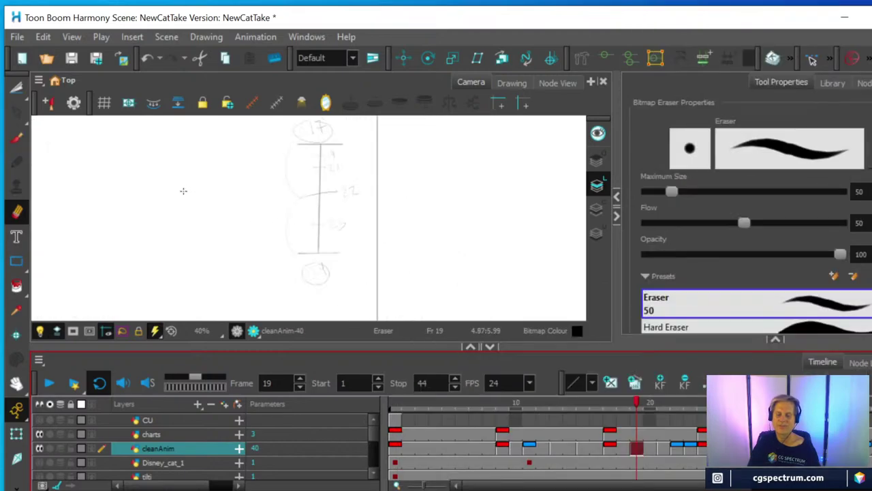
pyautogui.press('space')
pyautogui.moveTo(221, 208)
pyautogui.mouseDown()
pyautogui.moveTo(366, 247)
pyautogui.moveTo(423, 204)
pyautogui.moveTo(449, 206)
pyautogui.mouseUp()
pyautogui.scroll(-2, 384, 216)
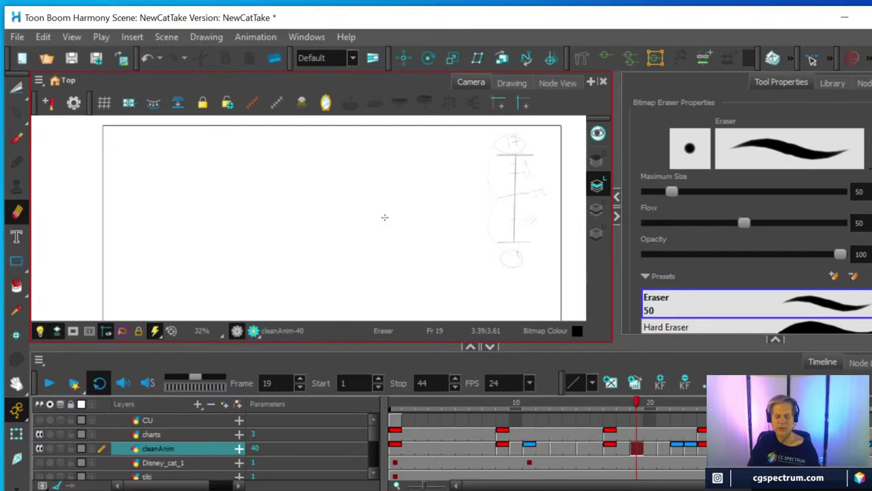
pyautogui.hotkey('alt', 'o')
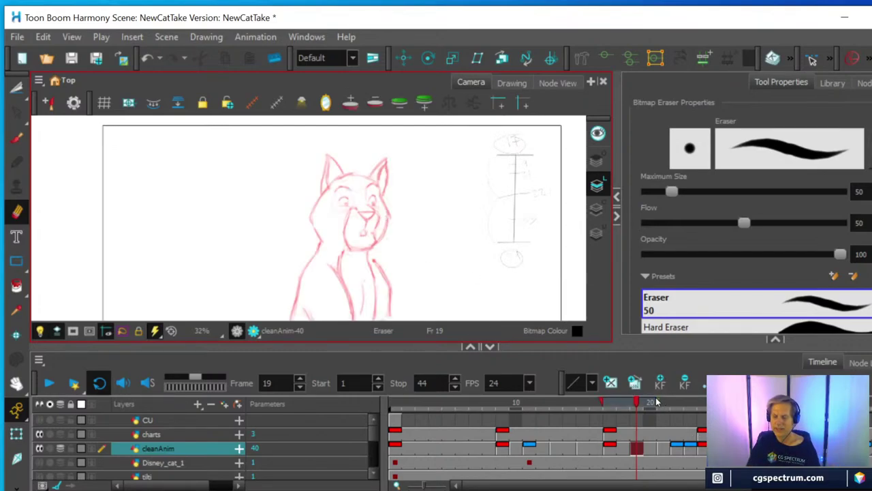
pyautogui.moveTo(657, 402); pyautogui.dragTo(671, 396)
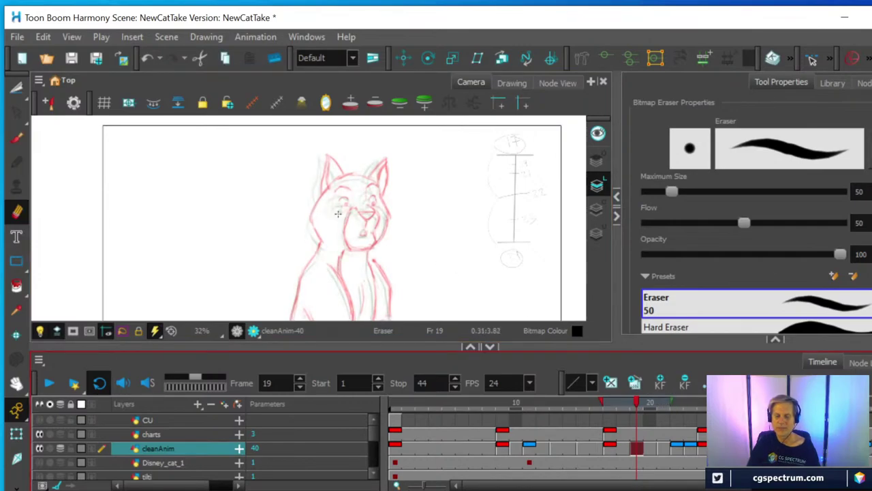
# Step: Draw the outer line of the cat's left-hand arm on frame 19 with the Soft Lead brush, midway between the onion-skinned drawings
pyautogui.scroll(5, 325, 230)
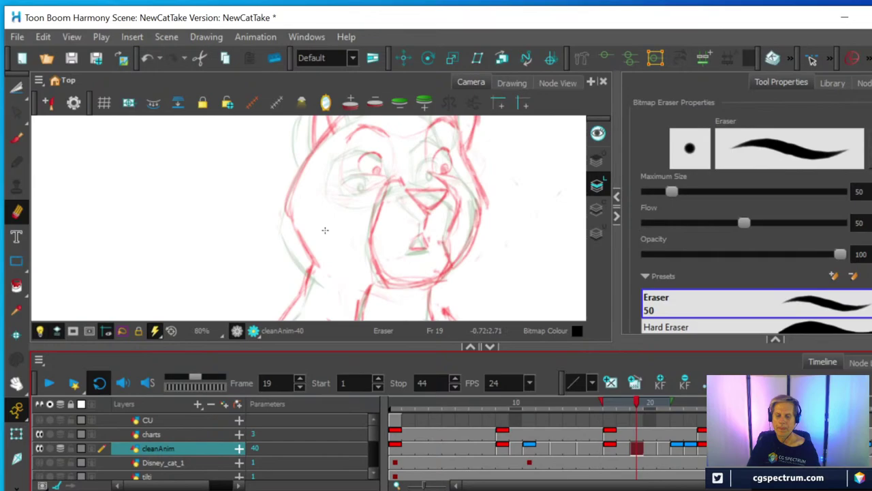
pyautogui.press('space')
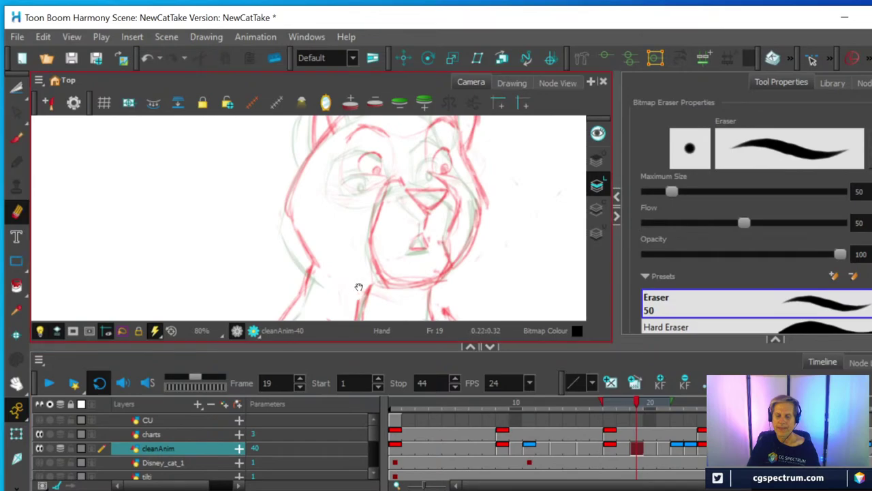
pyautogui.moveTo(358, 289); pyautogui.dragTo(407, 144)
pyautogui.scroll(1, 370, 230)
pyautogui.scroll(-1, 370, 231)
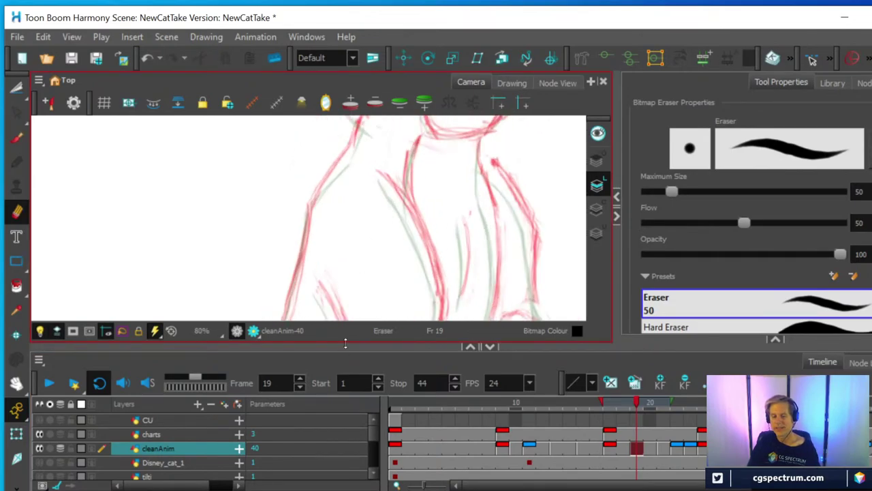
pyautogui.moveTo(343, 343); pyautogui.dragTo(343, 383)
pyautogui.scroll(-2, 331, 273)
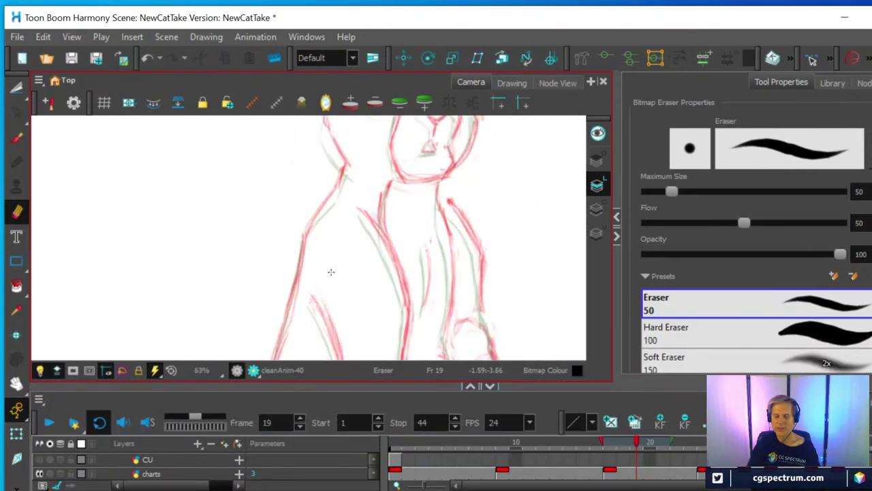
pyautogui.press('space')
pyautogui.moveTo(325, 293)
pyautogui.mouseDown()
pyautogui.moveTo(285, 171)
pyautogui.moveTo(276, 246)
pyautogui.mouseUp()
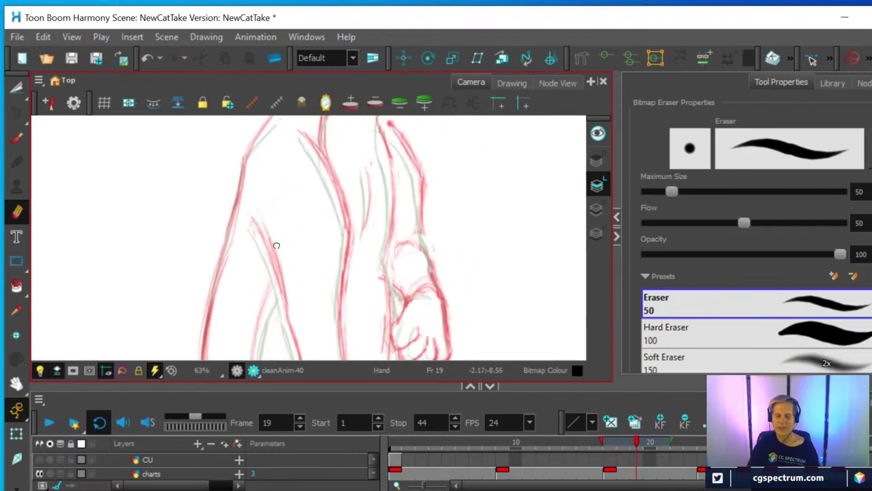
pyautogui.click(16, 138)
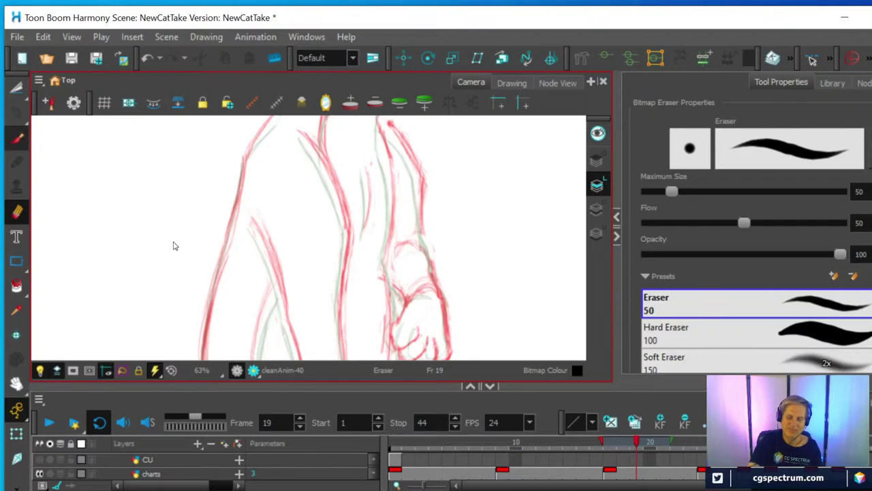
pyautogui.moveTo(206, 351); pyautogui.dragTo(241, 189)
pyautogui.moveTo(232, 232); pyautogui.dragTo(246, 152)
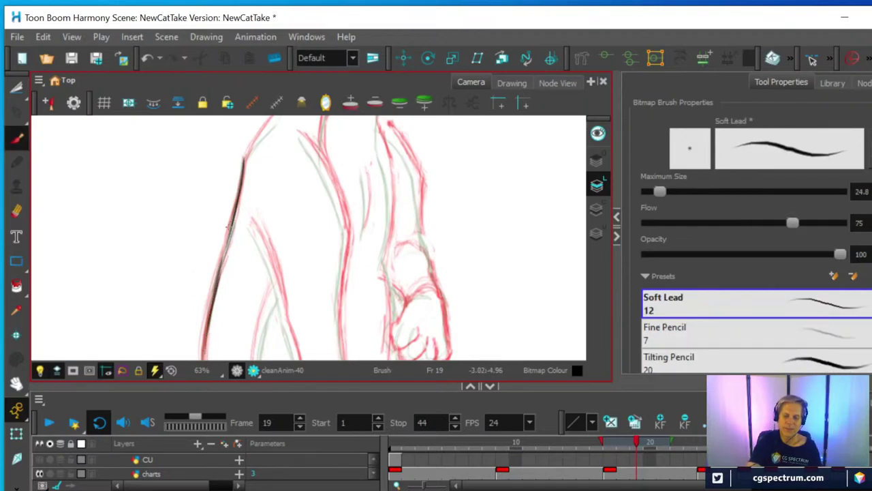
pyautogui.moveTo(236, 207); pyautogui.dragTo(219, 263)
# Step: Draw the arm's inner line, the long chest line and the curved side line behind the arm, running past the lower camera frame edge
pyautogui.moveTo(280, 302); pyautogui.dragTo(251, 223)
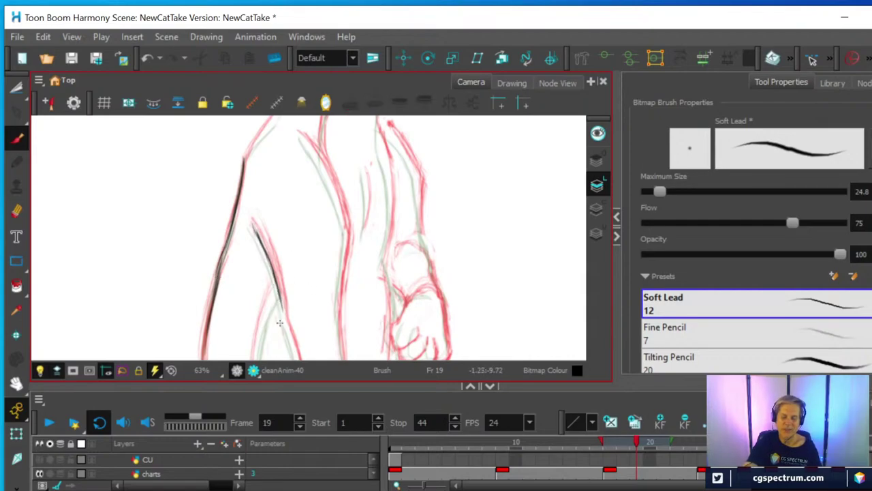
pyautogui.moveTo(338, 319)
pyautogui.mouseDown()
pyautogui.moveTo(345, 235)
pyautogui.moveTo(334, 190)
pyautogui.moveTo(343, 237)
pyautogui.moveTo(328, 179)
pyautogui.moveTo(330, 191)
pyautogui.moveTo(303, 139)
pyautogui.moveTo(342, 222)
pyautogui.moveTo(337, 197)
pyautogui.moveTo(341, 218)
pyautogui.moveTo(299, 134)
pyautogui.mouseUp()
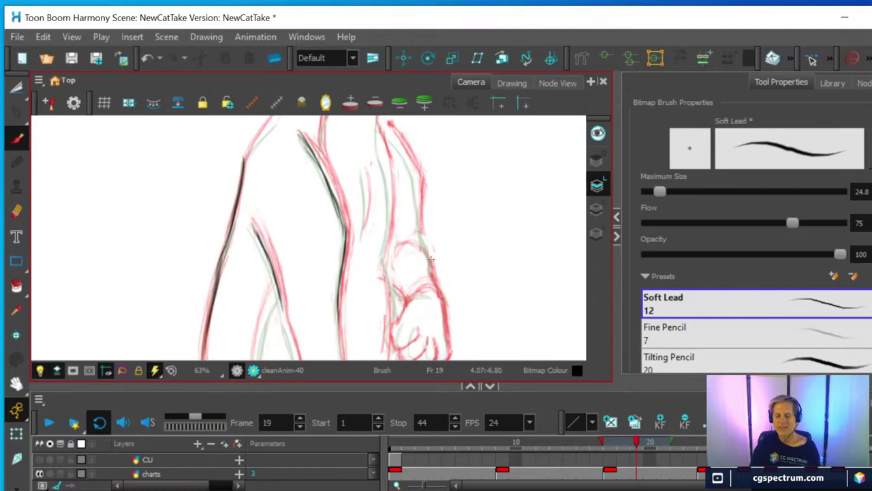
pyautogui.scroll(-1, 431, 258)
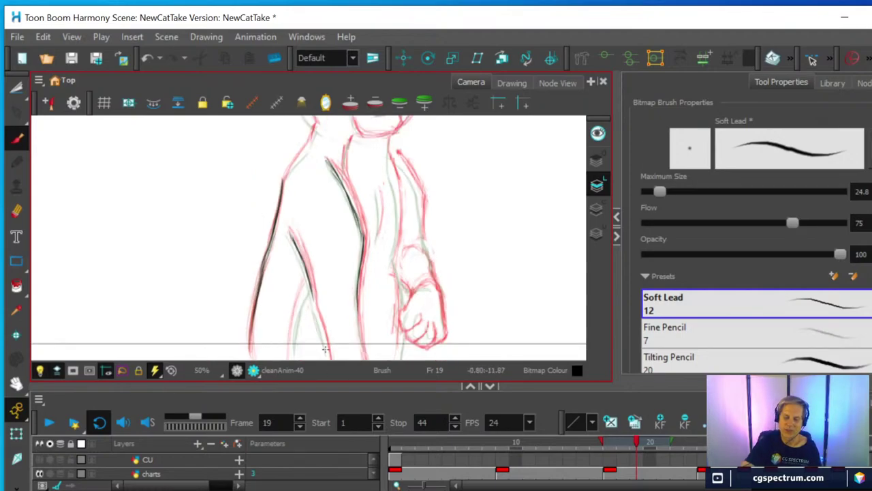
pyautogui.moveTo(326, 359); pyautogui.dragTo(309, 293)
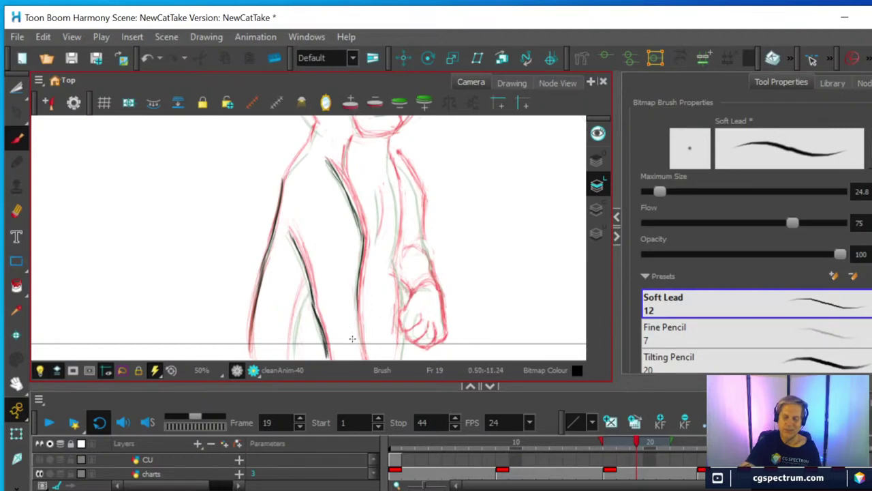
pyautogui.moveTo(362, 355); pyautogui.dragTo(354, 286)
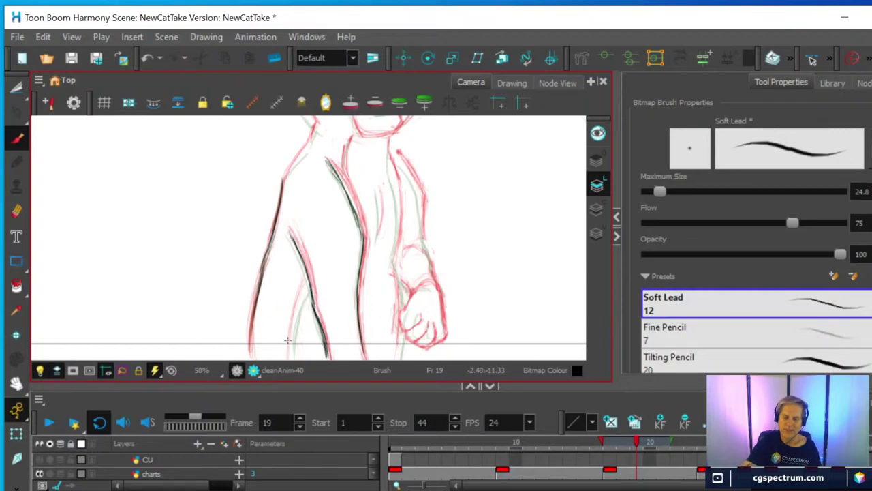
pyautogui.moveTo(290, 355); pyautogui.dragTo(310, 285)
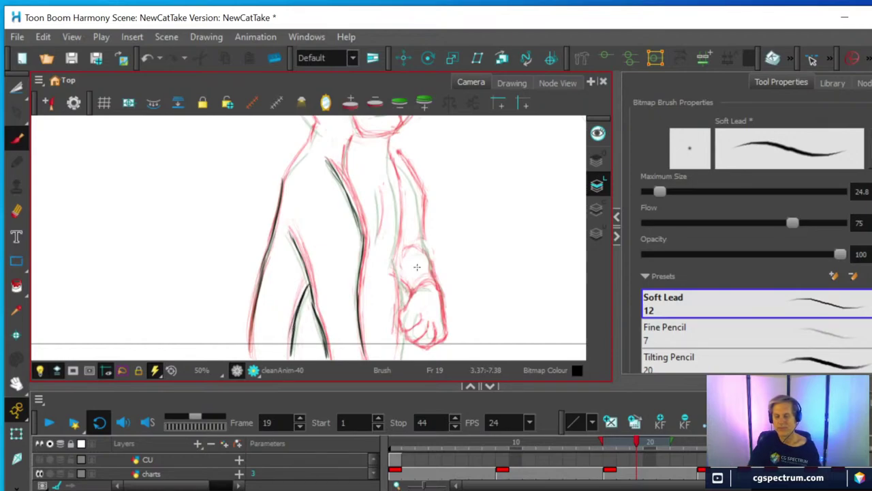
# Step: Draw the cat's left-hand shoulder slope and both sides of the neck on frame 19, midway between the onion-skinned drawings
pyautogui.scroll(1, 480, 280)
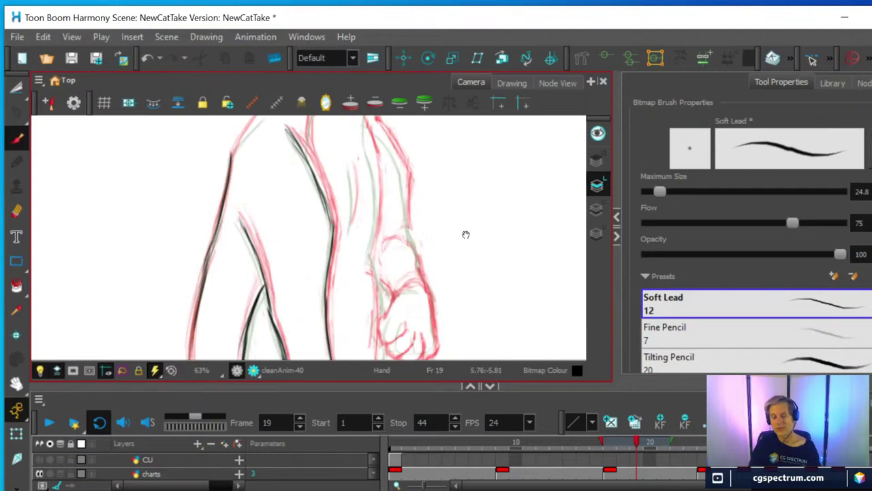
pyautogui.moveTo(454, 224); pyautogui.dragTo(416, 298)
pyautogui.moveTo(382, 223); pyautogui.dragTo(428, 270)
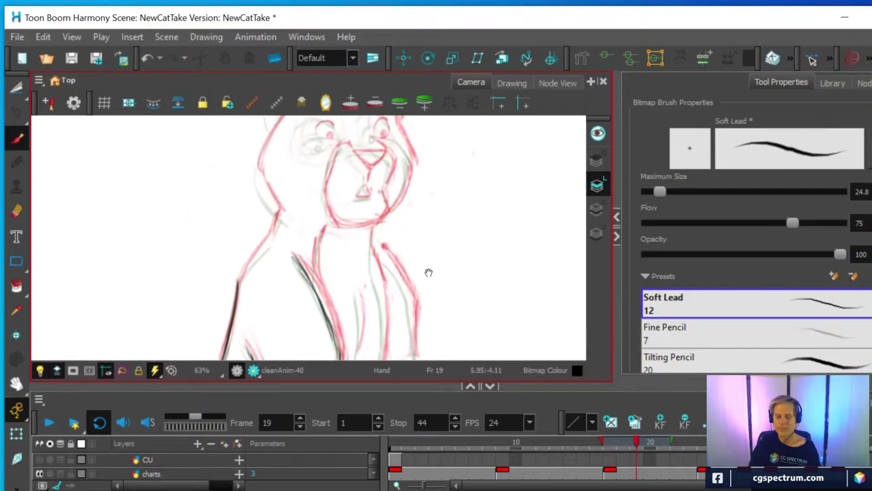
pyautogui.scroll(2, 429, 272)
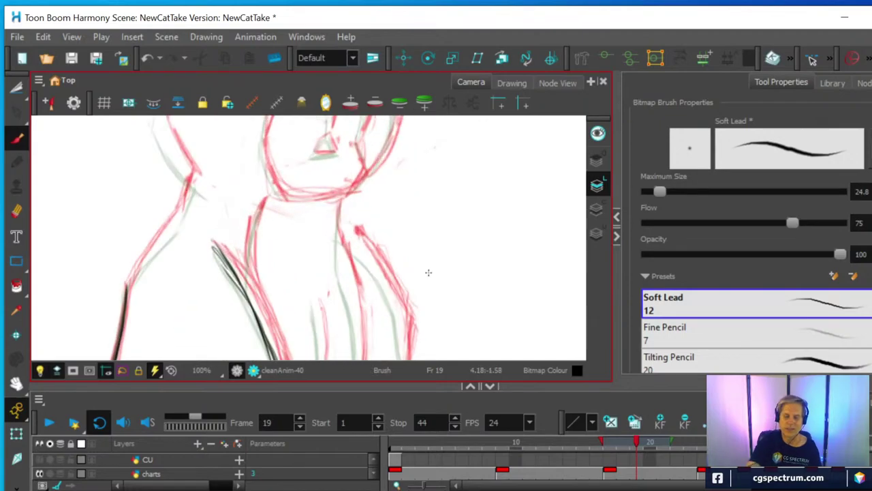
pyautogui.moveTo(127, 289)
pyautogui.mouseDown()
pyautogui.moveTo(176, 223)
pyautogui.moveTo(132, 277)
pyautogui.mouseUp()
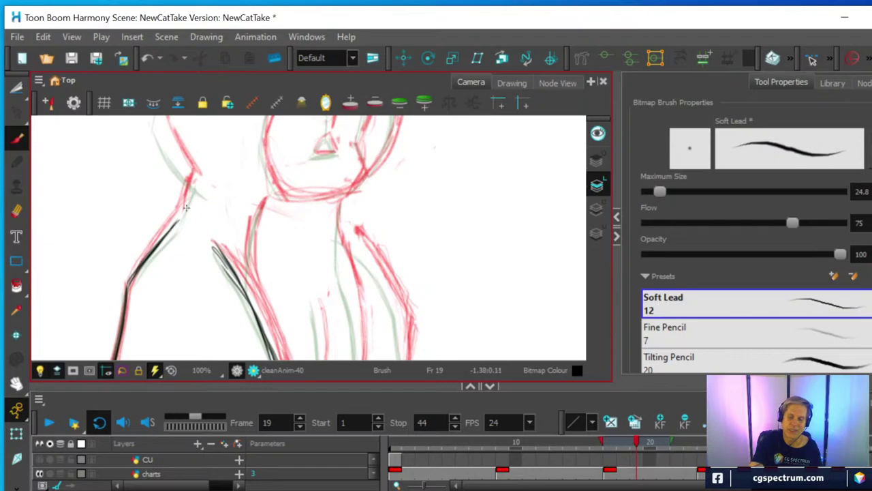
pyautogui.moveTo(181, 214)
pyautogui.mouseDown()
pyautogui.moveTo(184, 205)
pyautogui.moveTo(181, 211)
pyautogui.mouseUp()
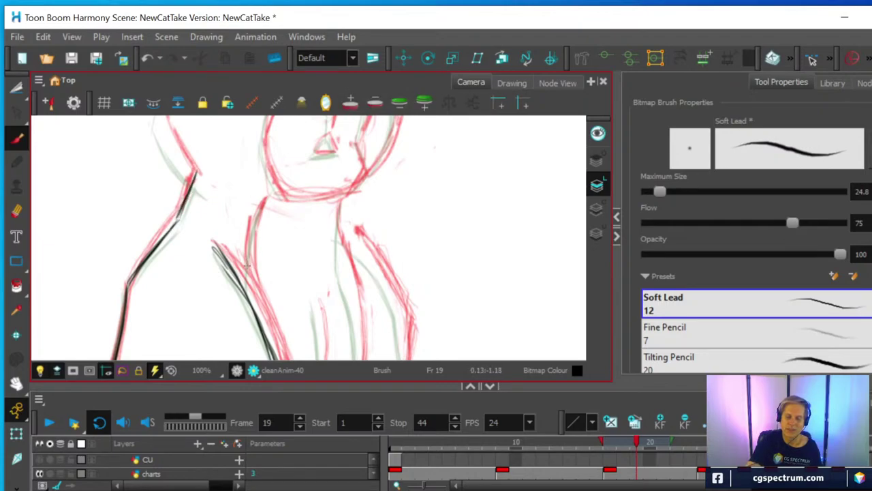
pyautogui.moveTo(246, 267)
pyautogui.mouseDown()
pyautogui.moveTo(256, 211)
pyautogui.moveTo(252, 273)
pyautogui.mouseUp()
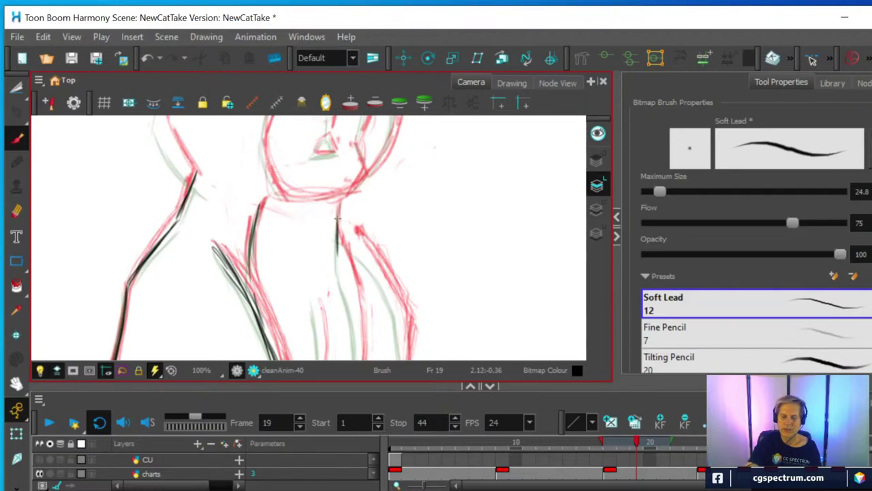
# Step: Draw the short crease line on the chest and the long inner line running down from the neck beside the right-hand arm
pyautogui.press('space')
pyautogui.moveTo(397, 285); pyautogui.dragTo(386, 227)
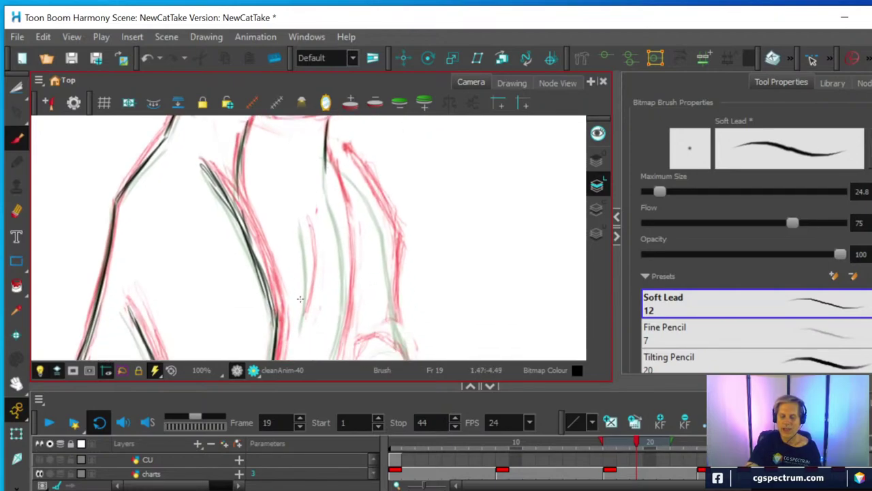
pyautogui.moveTo(301, 327)
pyautogui.mouseDown()
pyautogui.moveTo(310, 232)
pyautogui.moveTo(315, 293)
pyautogui.mouseUp()
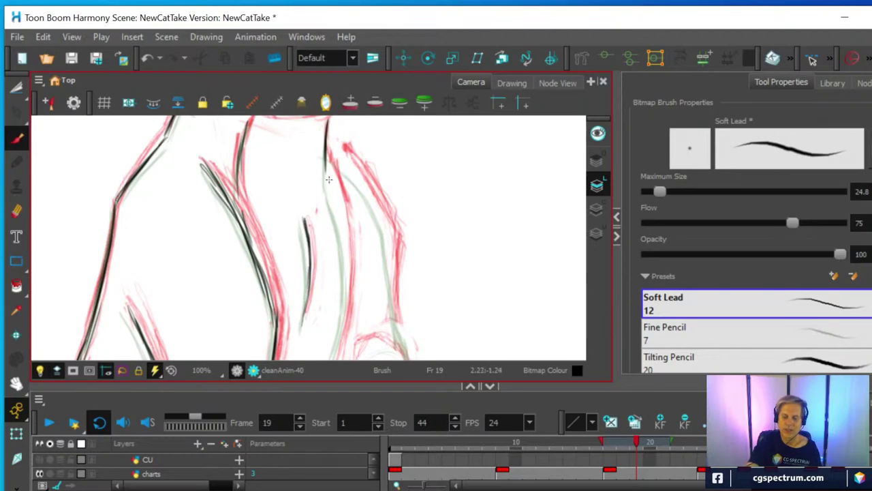
pyautogui.moveTo(328, 179)
pyautogui.mouseDown()
pyautogui.moveTo(345, 291)
pyautogui.moveTo(358, 305)
pyautogui.moveTo(345, 322)
pyautogui.mouseUp()
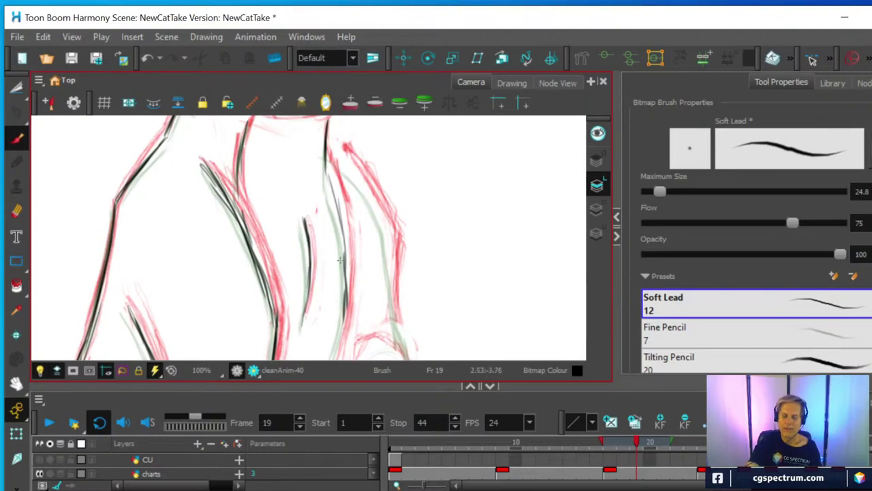
pyautogui.moveTo(340, 260); pyautogui.dragTo(343, 309)
pyautogui.moveTo(332, 198); pyautogui.dragTo(345, 259)
pyautogui.moveTo(325, 163); pyautogui.dragTo(334, 194)
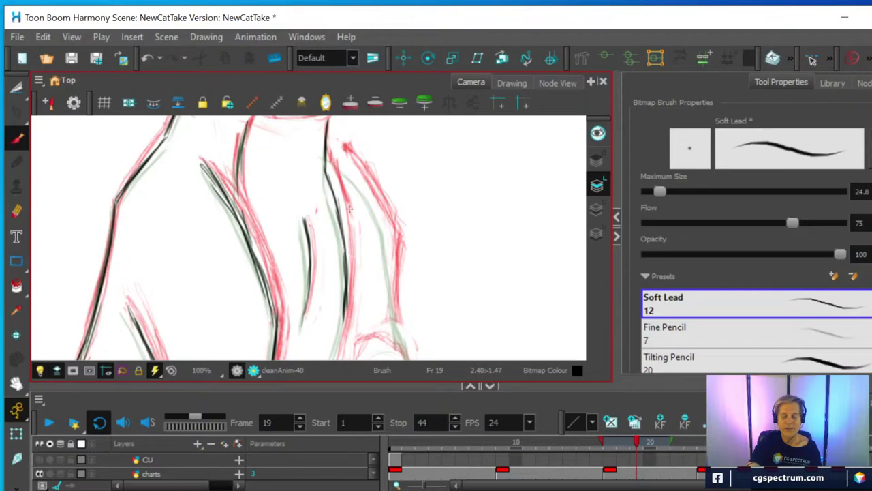
# Step: Extend the inner line down to the elbow and draw the right-hand arm's outer contour from shoulder to forearm, with the curved elbow fold
pyautogui.moveTo(389, 267); pyautogui.dragTo(384, 175)
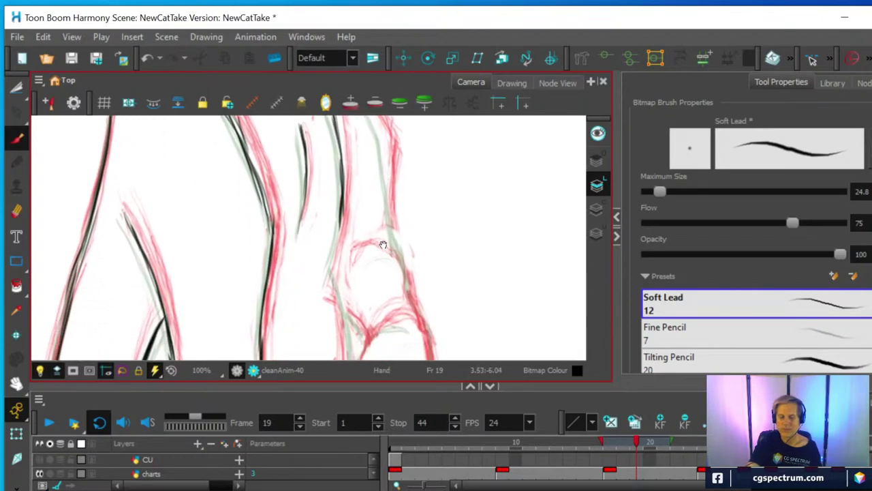
pyautogui.moveTo(326, 269)
pyautogui.mouseDown()
pyautogui.moveTo(341, 198)
pyautogui.moveTo(331, 283)
pyautogui.moveTo(341, 311)
pyautogui.mouseUp()
pyautogui.moveTo(413, 315)
pyautogui.mouseDown()
pyautogui.moveTo(394, 244)
pyautogui.moveTo(371, 232)
pyautogui.moveTo(395, 246)
pyautogui.mouseUp()
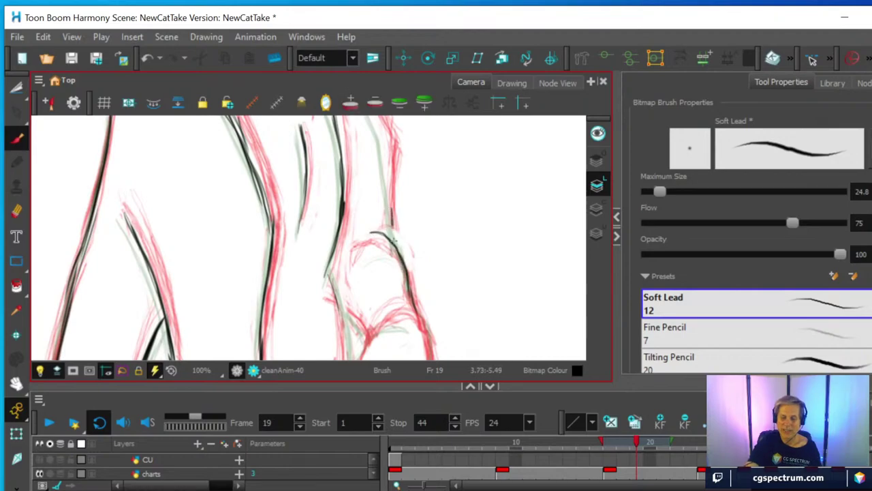
pyautogui.moveTo(390, 191); pyautogui.dragTo(395, 249)
pyautogui.moveTo(458, 220)
pyautogui.mouseDown()
pyautogui.moveTo(444, 296)
pyautogui.moveTo(384, 289)
pyautogui.moveTo(379, 227)
pyautogui.mouseUp()
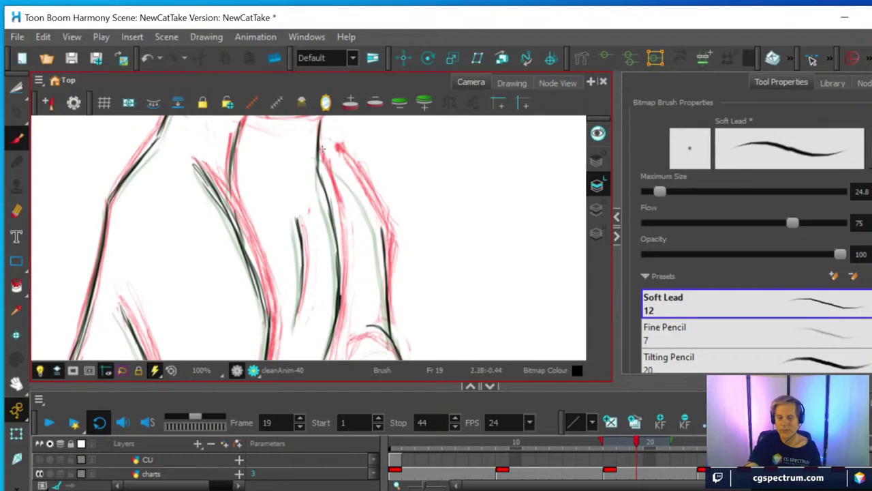
pyautogui.moveTo(321, 147)
pyautogui.mouseDown()
pyautogui.moveTo(381, 231)
pyautogui.moveTo(365, 202)
pyautogui.moveTo(380, 232)
pyautogui.mouseUp()
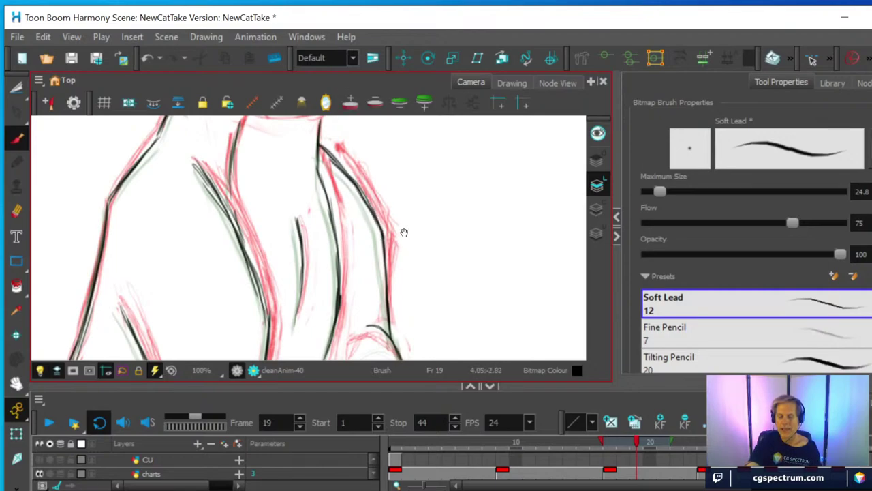
# Step: Draw the wrist creases of the right-hand arm and the outer edge of its fist
pyautogui.moveTo(407, 294)
pyautogui.mouseDown()
pyautogui.moveTo(401, 220)
pyautogui.moveTo(394, 239)
pyautogui.mouseUp()
pyautogui.moveTo(404, 312); pyautogui.dragTo(393, 245)
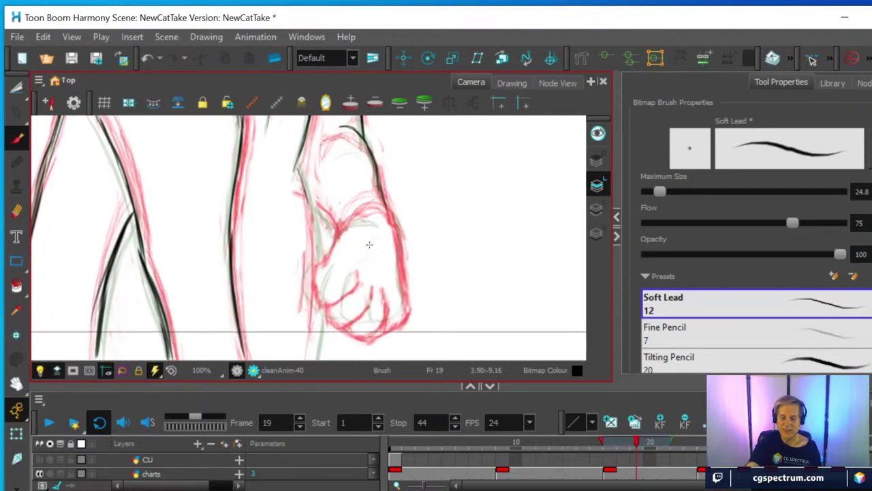
pyautogui.moveTo(319, 202); pyautogui.dragTo(334, 236)
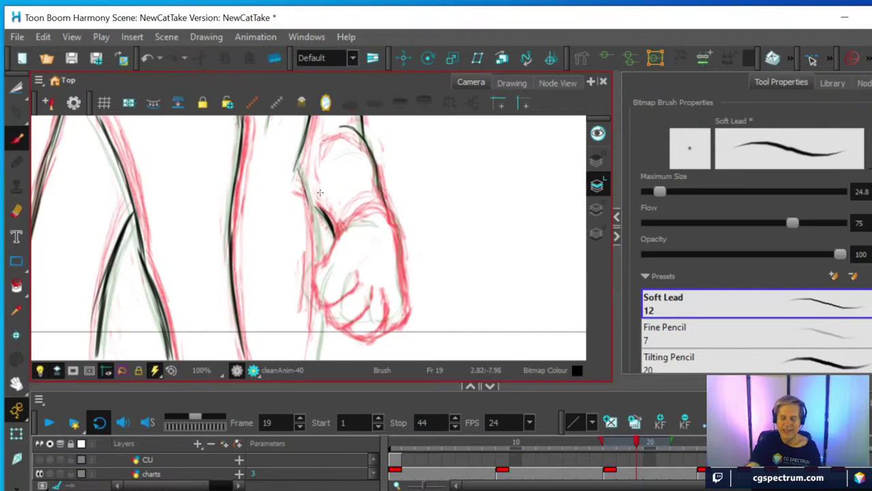
pyautogui.moveTo(380, 220)
pyautogui.mouseDown()
pyautogui.moveTo(365, 215)
pyautogui.moveTo(341, 235)
pyautogui.mouseUp()
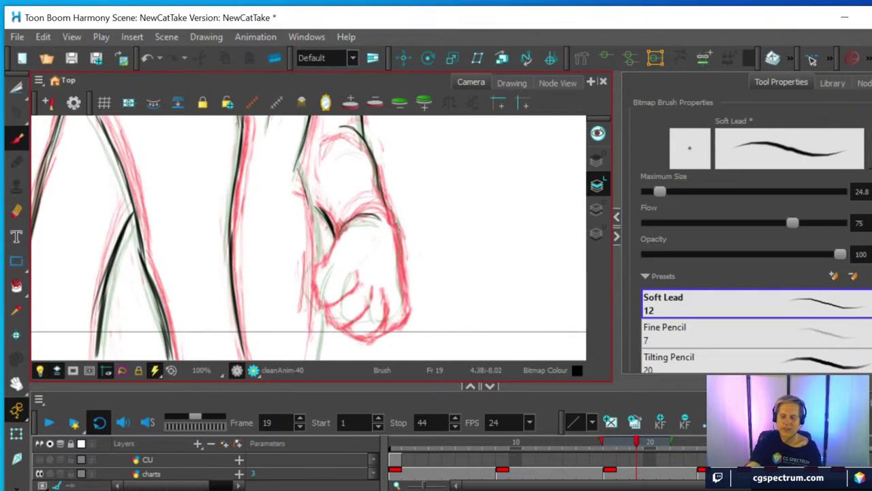
pyautogui.moveTo(391, 212)
pyautogui.mouseDown()
pyautogui.moveTo(404, 304)
pyautogui.moveTo(392, 322)
pyautogui.mouseUp()
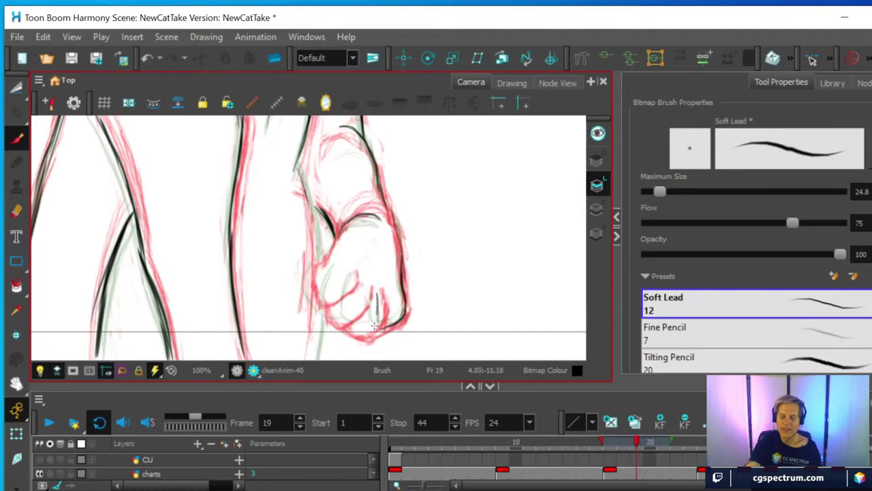
# Step: Draw the fist's lower edge, its inner contour and the lines separating the fingers
pyautogui.moveTo(377, 293); pyautogui.dragTo(375, 319)
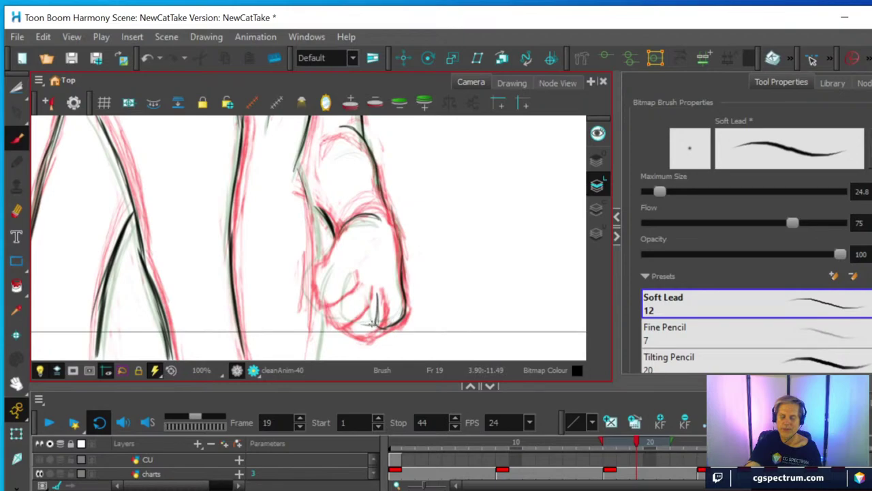
pyautogui.moveTo(376, 327); pyautogui.dragTo(355, 326)
pyautogui.moveTo(350, 320)
pyautogui.mouseDown()
pyautogui.moveTo(356, 292)
pyautogui.moveTo(350, 327)
pyautogui.mouseUp()
pyautogui.moveTo(356, 293)
pyautogui.mouseDown()
pyautogui.moveTo(363, 327)
pyautogui.moveTo(375, 327)
pyautogui.moveTo(378, 298)
pyautogui.moveTo(374, 325)
pyautogui.mouseUp()
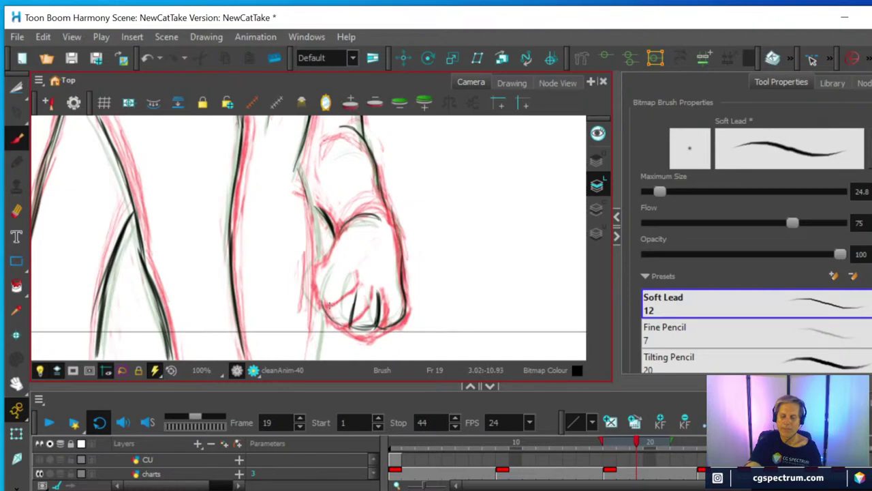
pyautogui.moveTo(339, 278)
pyautogui.mouseDown()
pyautogui.moveTo(336, 318)
pyautogui.moveTo(327, 270)
pyautogui.moveTo(325, 301)
pyautogui.moveTo(309, 280)
pyautogui.mouseUp()
pyautogui.moveTo(336, 243)
pyautogui.mouseDown()
pyautogui.moveTo(316, 273)
pyautogui.moveTo(319, 301)
pyautogui.moveTo(338, 292)
pyautogui.moveTo(326, 310)
pyautogui.mouseUp()
pyautogui.moveTo(340, 272); pyautogui.dragTo(323, 312)
pyautogui.moveTo(361, 282); pyautogui.dragTo(349, 323)
pyautogui.moveTo(361, 256); pyautogui.dragTo(351, 326)
# Step: Erase the misplaced finger lines on the fist and redraw them with the Soft Lead brush
pyautogui.click(16, 212)
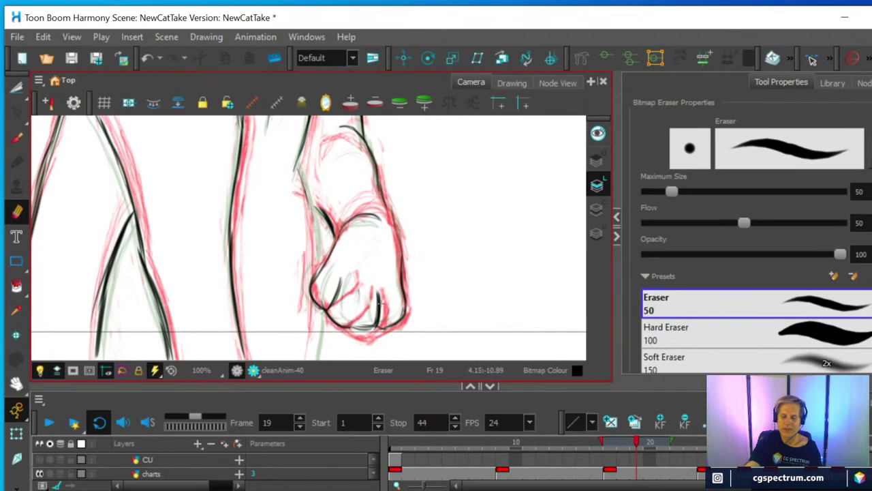
pyautogui.moveTo(378, 287); pyautogui.dragTo(377, 320)
pyautogui.click(16, 136)
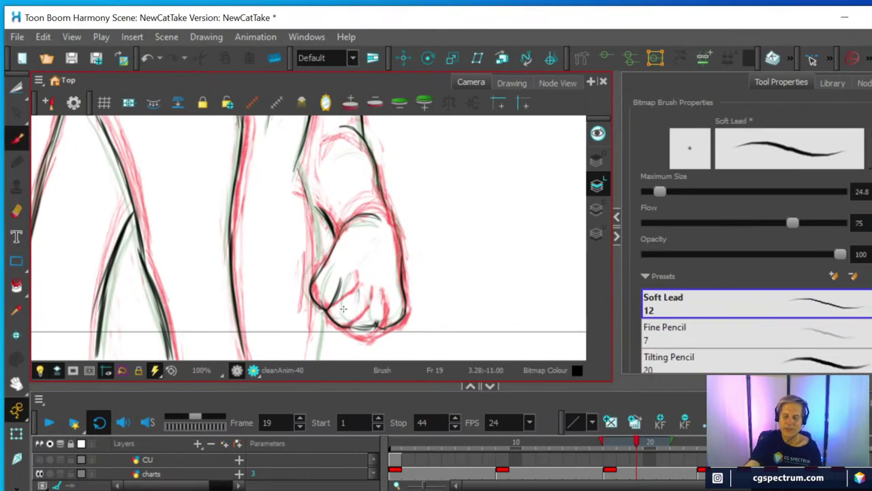
pyautogui.moveTo(362, 289); pyautogui.dragTo(352, 328)
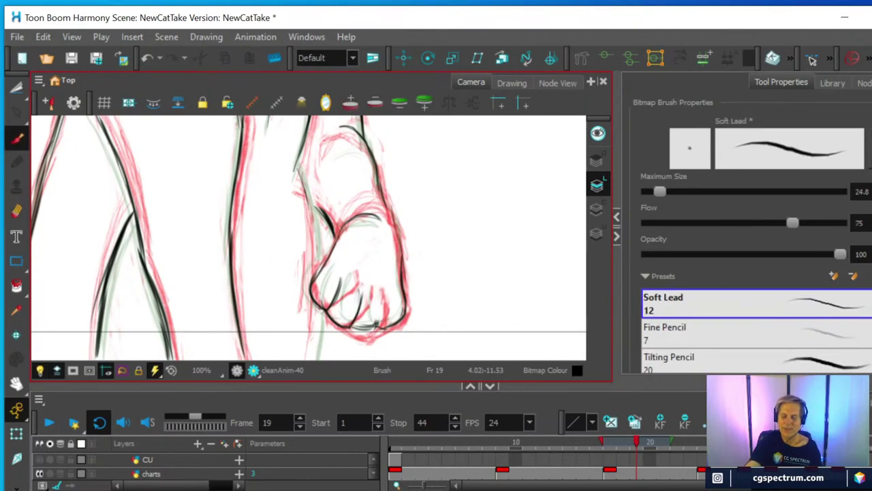
pyautogui.moveTo(381, 295)
pyautogui.mouseDown()
pyautogui.moveTo(376, 325)
pyautogui.moveTo(352, 328)
pyautogui.moveTo(405, 309)
pyautogui.moveTo(392, 217)
pyautogui.mouseUp()
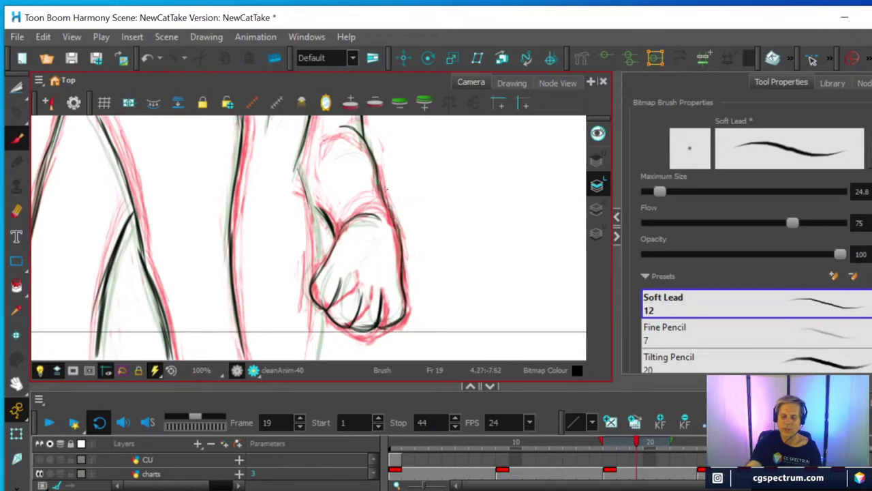
# Step: Draw the body's side line behind the fist, running past the lower camera frame edge, and connect it up to the elbow
pyautogui.moveTo(311, 205); pyautogui.dragTo(323, 211)
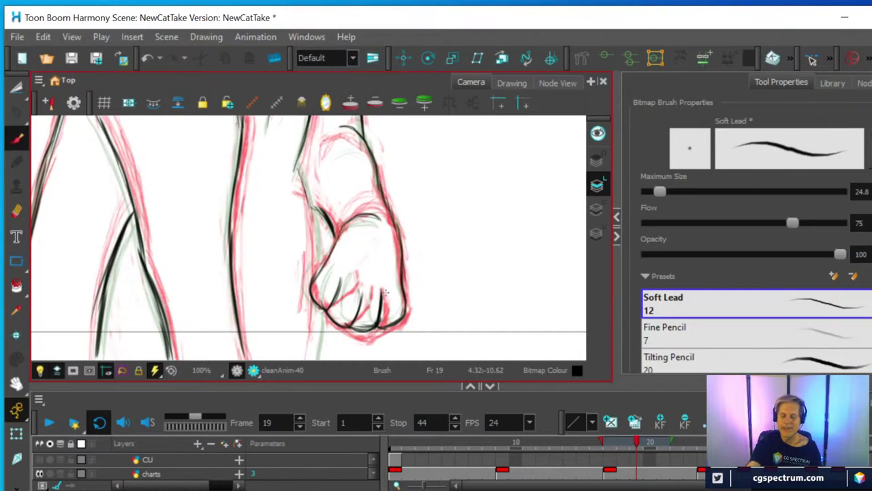
pyautogui.scroll(-2, 415, 266)
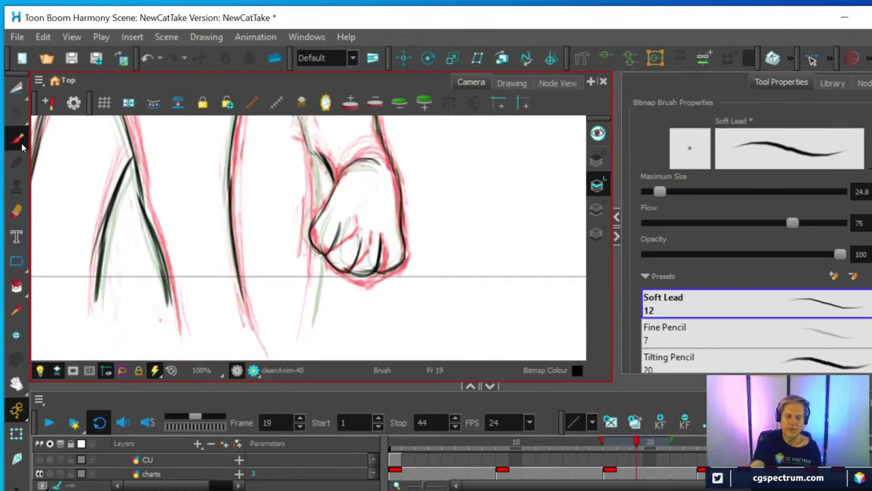
pyautogui.moveTo(305, 330)
pyautogui.mouseDown()
pyautogui.moveTo(313, 266)
pyautogui.moveTo(314, 273)
pyautogui.moveTo(312, 288)
pyautogui.moveTo(315, 254)
pyautogui.mouseUp()
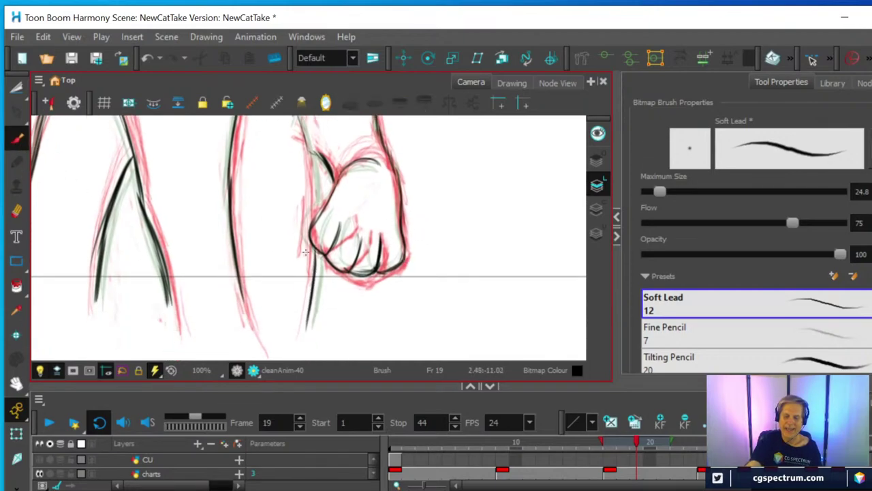
pyautogui.moveTo(315, 215)
pyautogui.mouseDown()
pyautogui.moveTo(315, 180)
pyautogui.moveTo(326, 165)
pyautogui.mouseUp()
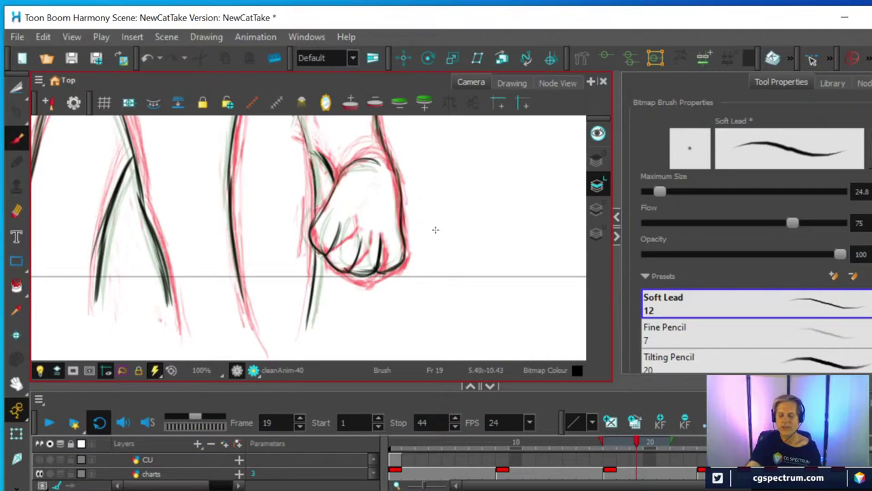
pyautogui.scroll(4, 411, 307)
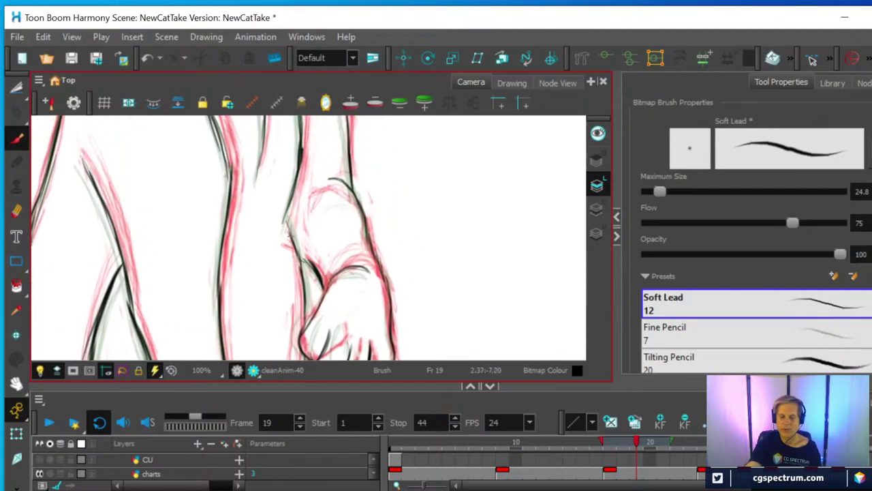
pyautogui.moveTo(286, 220); pyautogui.dragTo(297, 260)
pyautogui.press('2')
pyautogui.press('2')
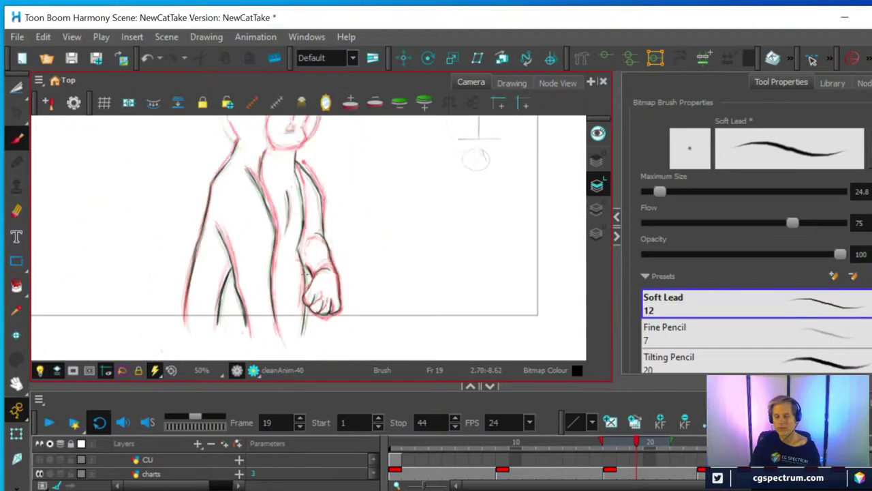
# Step: Draw the outer contours of the cat's head on both sides, from the neck up past the cheeks to the forehead
pyautogui.press('space')
pyautogui.moveTo(323, 171); pyautogui.dragTo(325, 278)
pyautogui.scroll(2, 262, 221)
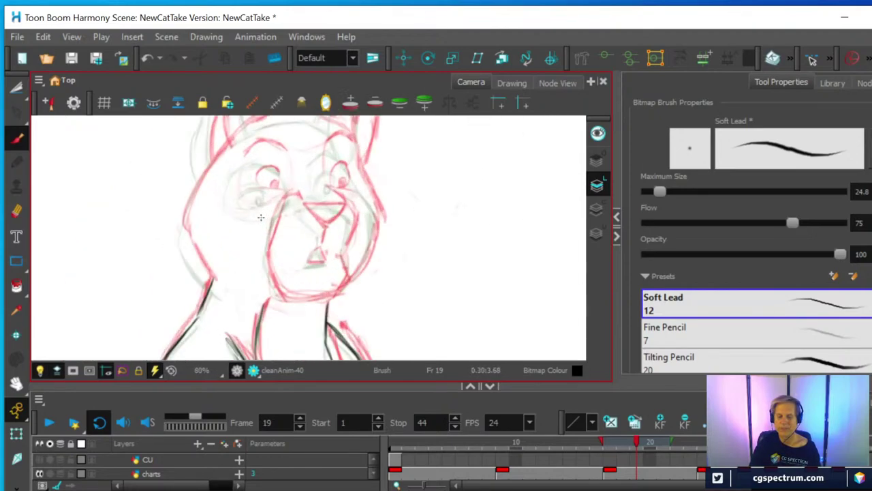
pyautogui.scroll(1, 261, 217)
pyautogui.moveTo(248, 228); pyautogui.dragTo(218, 237)
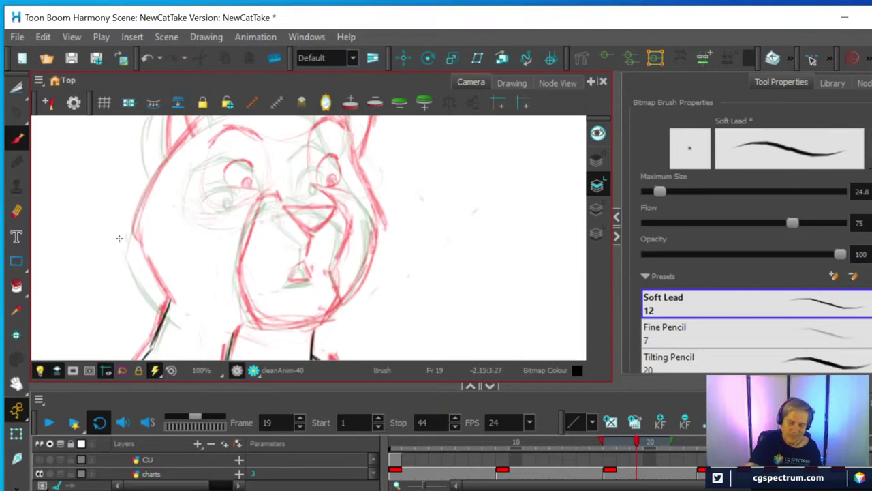
pyautogui.moveTo(157, 296); pyautogui.dragTo(176, 317)
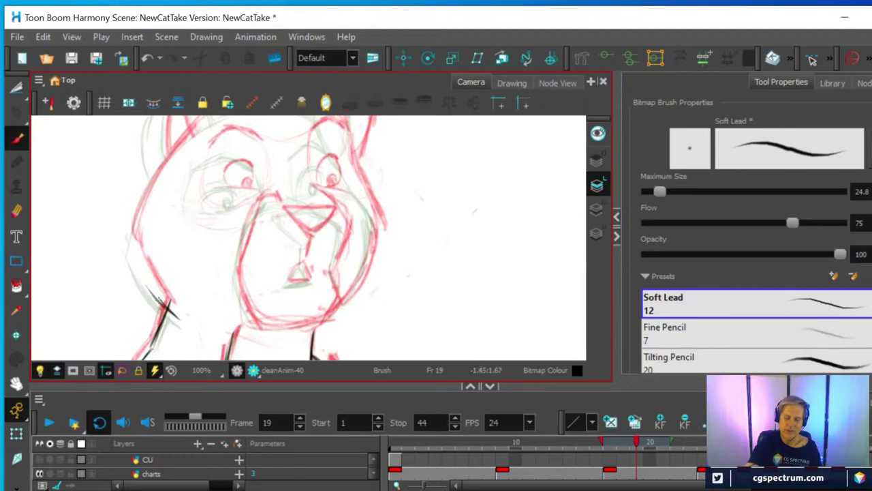
pyautogui.moveTo(136, 259)
pyautogui.mouseDown()
pyautogui.moveTo(158, 300)
pyautogui.moveTo(154, 290)
pyautogui.mouseUp()
pyautogui.moveTo(132, 256)
pyautogui.mouseDown()
pyautogui.moveTo(148, 188)
pyautogui.moveTo(198, 126)
pyautogui.mouseUp()
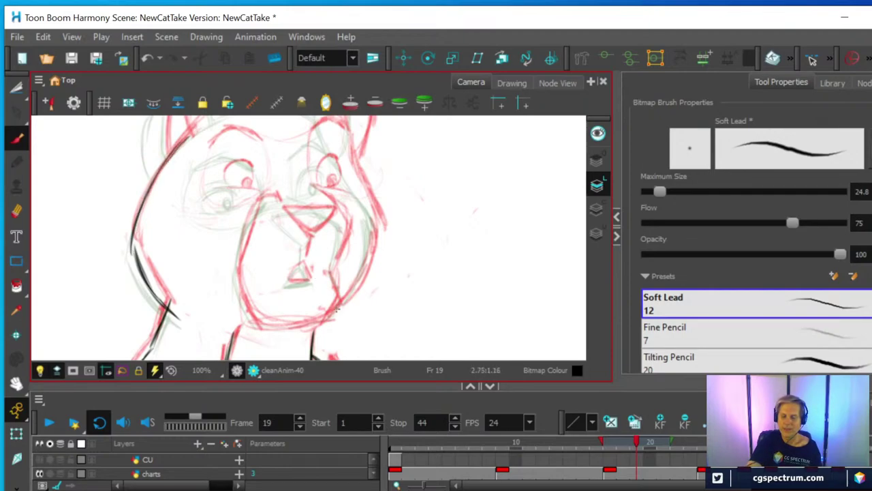
pyautogui.moveTo(336, 310)
pyautogui.mouseDown()
pyautogui.moveTo(370, 254)
pyautogui.moveTo(366, 227)
pyautogui.moveTo(366, 261)
pyautogui.moveTo(368, 217)
pyautogui.moveTo(375, 245)
pyautogui.moveTo(339, 147)
pyautogui.moveTo(375, 217)
pyautogui.moveTo(364, 288)
pyautogui.mouseUp()
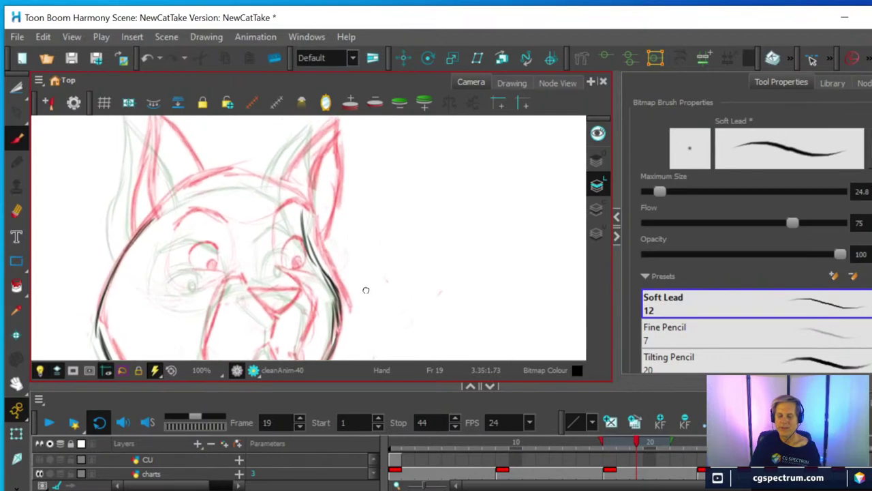
# Step: Erase the upper end of the head contour beside the far eye, redraw it with Soft Lead, and draw the top of the head between the ears
pyautogui.click(16, 211)
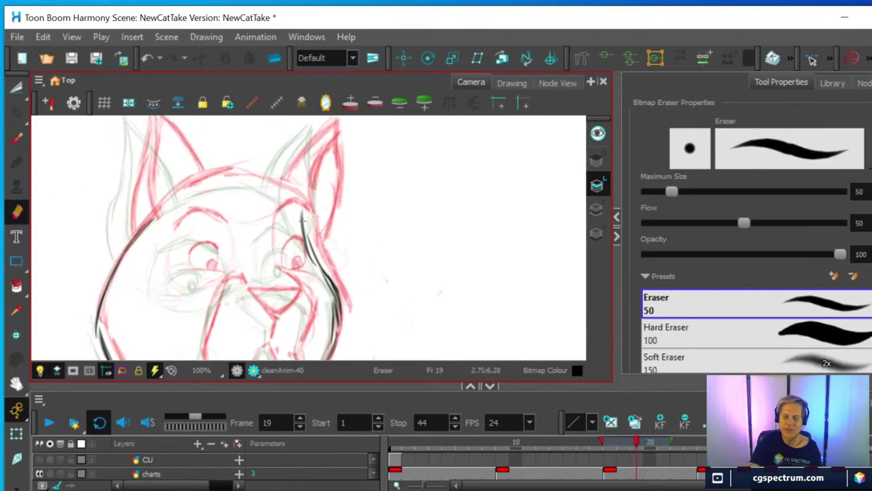
pyautogui.moveTo(300, 217)
pyautogui.mouseDown()
pyautogui.moveTo(336, 302)
pyautogui.moveTo(307, 237)
pyautogui.mouseUp()
pyautogui.hotkey('alt', 'b')
pyautogui.moveTo(294, 209); pyautogui.dragTo(335, 297)
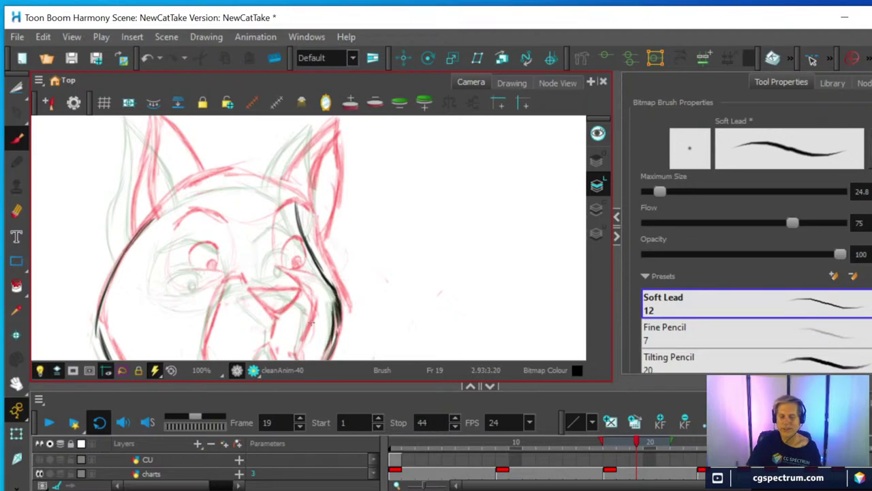
pyautogui.moveTo(146, 215)
pyautogui.mouseDown()
pyautogui.moveTo(205, 185)
pyautogui.moveTo(198, 190)
pyautogui.moveTo(254, 182)
pyautogui.moveTo(215, 184)
pyautogui.moveTo(273, 185)
pyautogui.moveTo(289, 201)
pyautogui.moveTo(228, 180)
pyautogui.moveTo(263, 183)
pyautogui.moveTo(295, 205)
pyautogui.moveTo(214, 182)
pyautogui.moveTo(152, 213)
pyautogui.mouseUp()
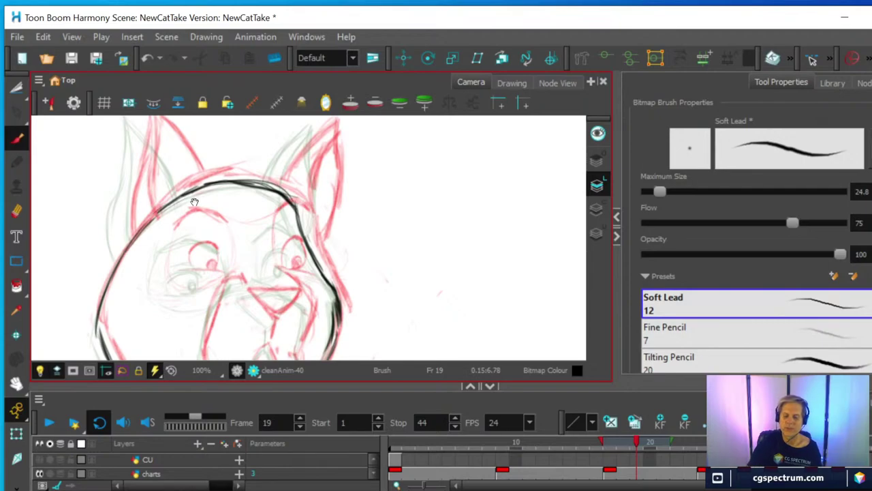
# Step: Draw both of the cat's pointed ears between the red and green onion-skin drawings, with their outer and inner edges
pyautogui.moveTo(268, 213); pyautogui.dragTo(271, 280)
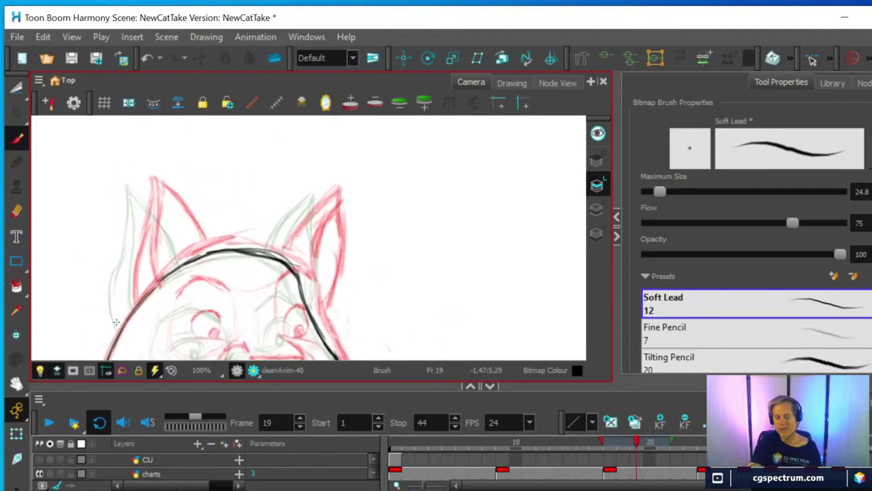
pyautogui.moveTo(124, 317)
pyautogui.mouseDown()
pyautogui.moveTo(120, 282)
pyautogui.moveTo(138, 175)
pyautogui.moveTo(119, 321)
pyautogui.mouseUp()
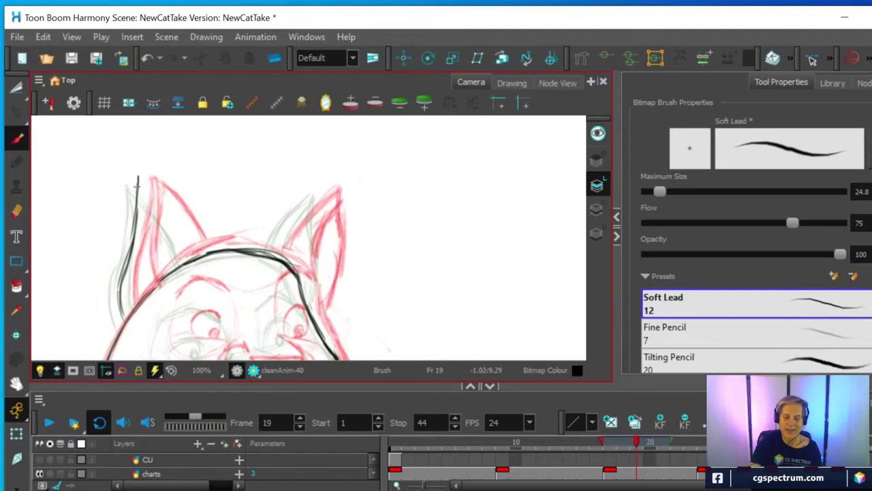
pyautogui.moveTo(135, 180)
pyautogui.mouseDown()
pyautogui.moveTo(179, 224)
pyautogui.moveTo(196, 258)
pyautogui.moveTo(130, 267)
pyautogui.moveTo(140, 295)
pyautogui.moveTo(137, 177)
pyautogui.mouseUp()
pyautogui.moveTo(274, 253)
pyautogui.mouseDown()
pyautogui.moveTo(324, 183)
pyautogui.moveTo(327, 282)
pyautogui.moveTo(312, 312)
pyautogui.moveTo(324, 287)
pyautogui.moveTo(323, 183)
pyautogui.mouseUp()
pyautogui.moveTo(289, 258); pyautogui.dragTo(325, 185)
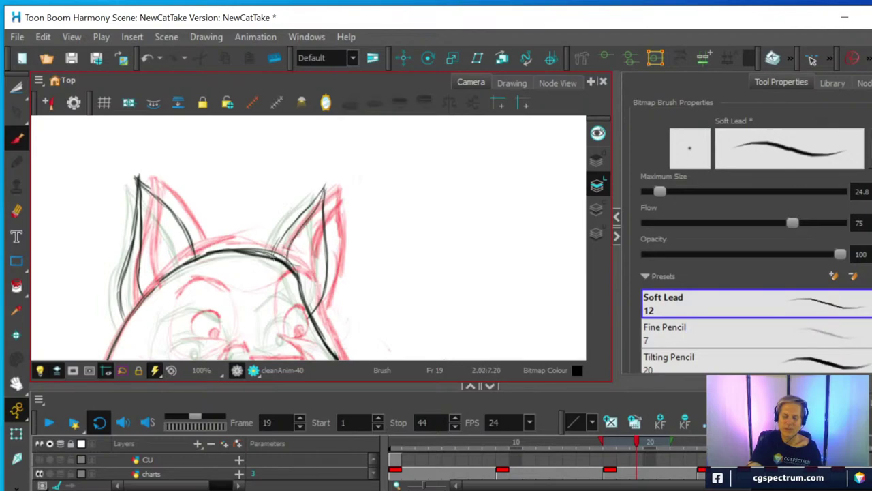
pyautogui.moveTo(274, 252); pyautogui.dragTo(324, 187)
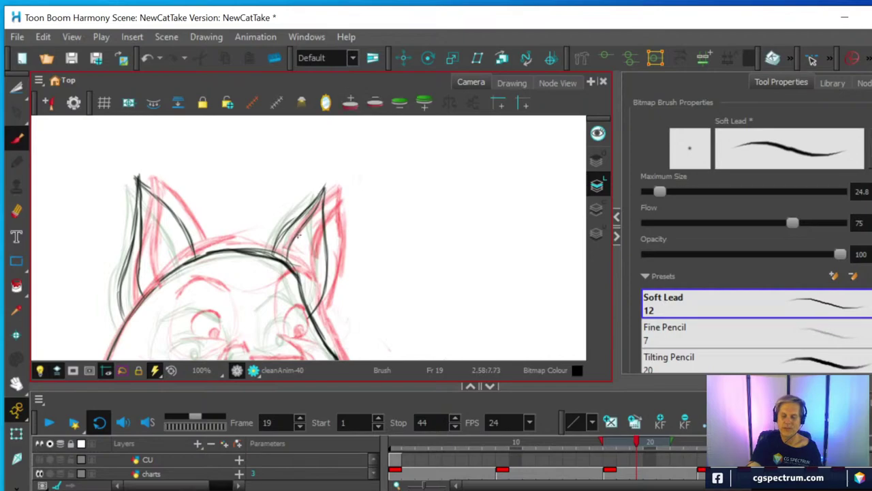
# Step: Draw the cat's muzzle contour down to the chin, with the triangular nose, the line below it and the small mouth
pyautogui.press('space')
pyautogui.moveTo(334, 259); pyautogui.dragTo(342, 129)
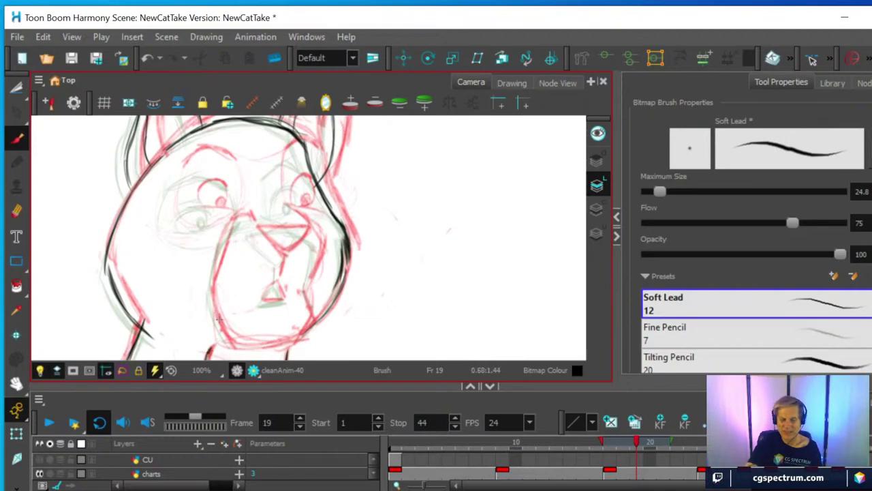
pyautogui.moveTo(208, 298)
pyautogui.mouseDown()
pyautogui.moveTo(234, 348)
pyautogui.moveTo(210, 291)
pyautogui.moveTo(214, 247)
pyautogui.moveTo(210, 294)
pyautogui.moveTo(218, 255)
pyautogui.moveTo(240, 219)
pyautogui.moveTo(288, 253)
pyautogui.mouseUp()
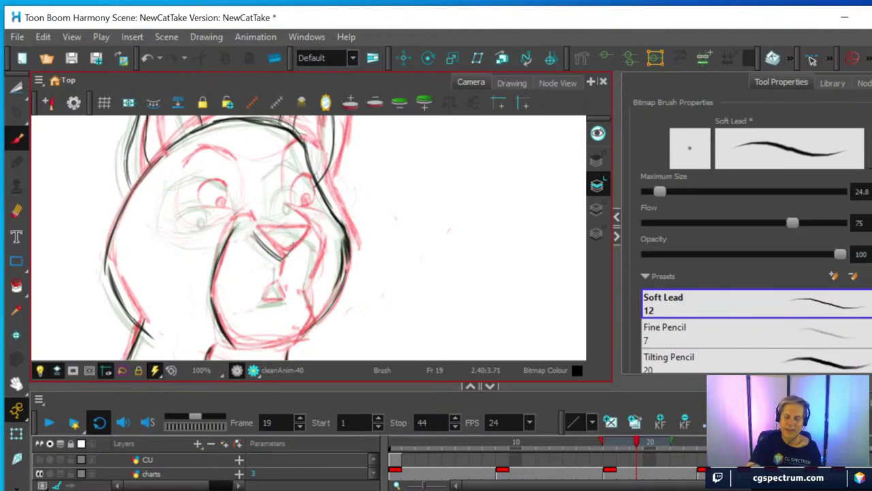
pyautogui.moveTo(256, 229)
pyautogui.mouseDown()
pyautogui.moveTo(303, 233)
pyautogui.moveTo(256, 232)
pyautogui.mouseUp()
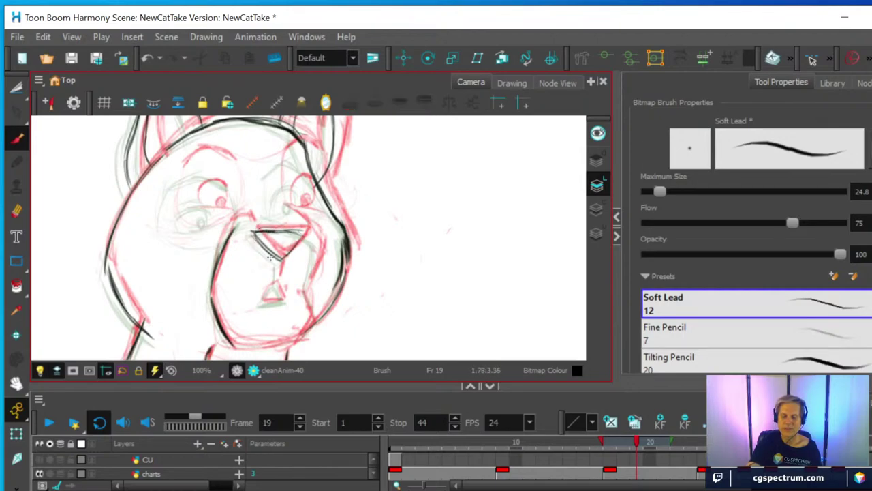
pyautogui.moveTo(274, 290); pyautogui.dragTo(278, 262)
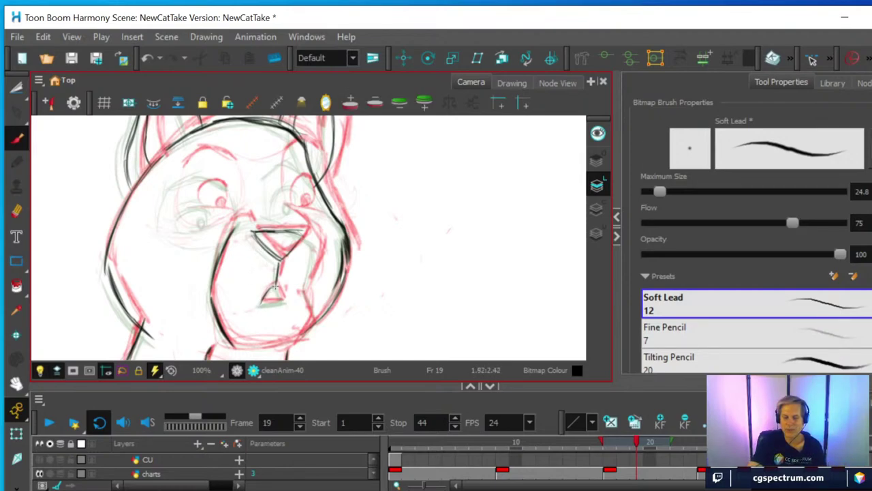
pyautogui.moveTo(278, 292)
pyautogui.mouseDown()
pyautogui.moveTo(263, 307)
pyautogui.moveTo(285, 298)
pyautogui.moveTo(264, 304)
pyautogui.mouseUp()
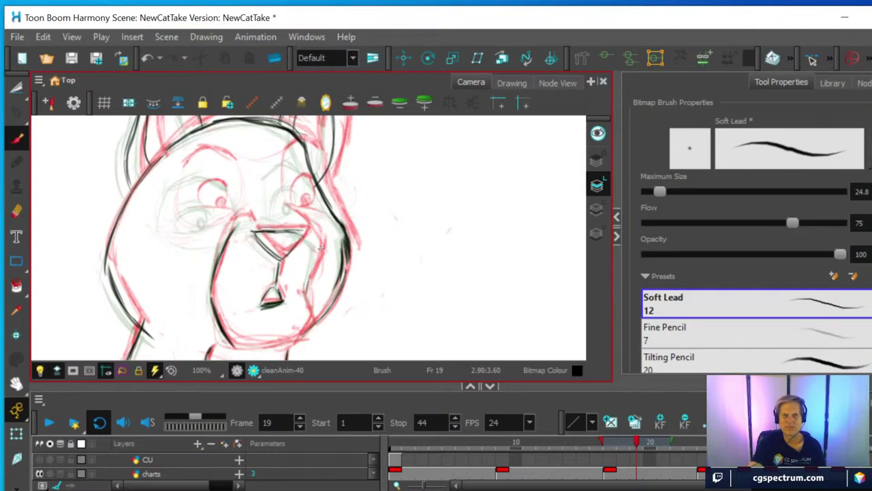
pyautogui.moveTo(304, 290)
pyautogui.mouseDown()
pyautogui.moveTo(313, 237)
pyautogui.moveTo(307, 316)
pyautogui.moveTo(289, 339)
pyautogui.mouseUp()
pyautogui.moveTo(221, 334)
pyautogui.mouseDown()
pyautogui.moveTo(266, 345)
pyautogui.moveTo(291, 335)
pyautogui.mouseUp()
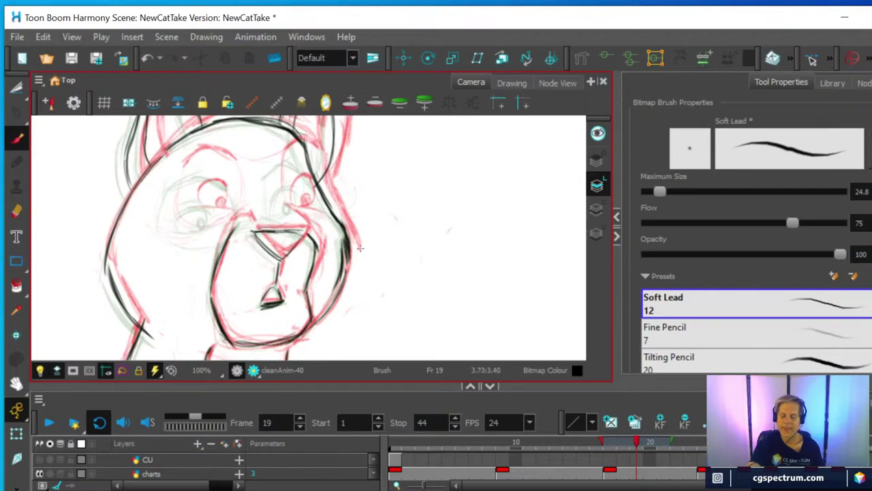
# Step: Draw the two arched eyebrows between their onion-skin positions
pyautogui.moveTo(357, 218); pyautogui.dragTo(345, 296)
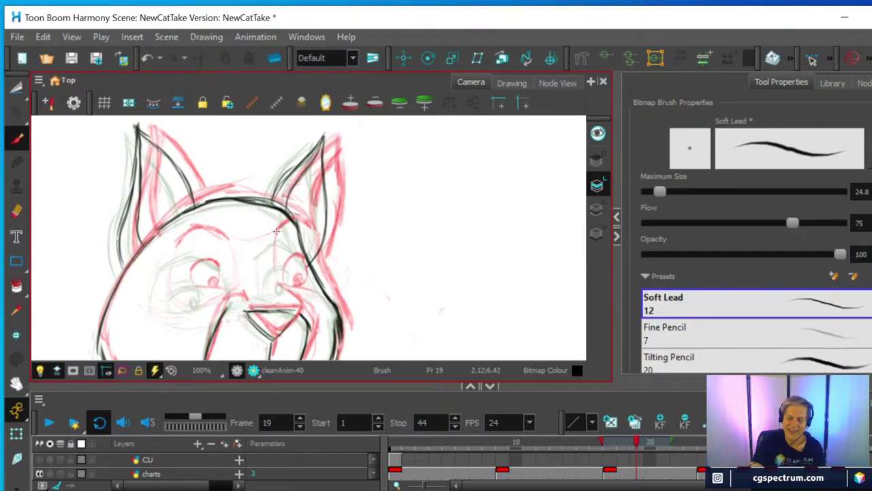
pyautogui.moveTo(266, 244)
pyautogui.mouseDown()
pyautogui.moveTo(290, 225)
pyautogui.moveTo(261, 246)
pyautogui.mouseUp()
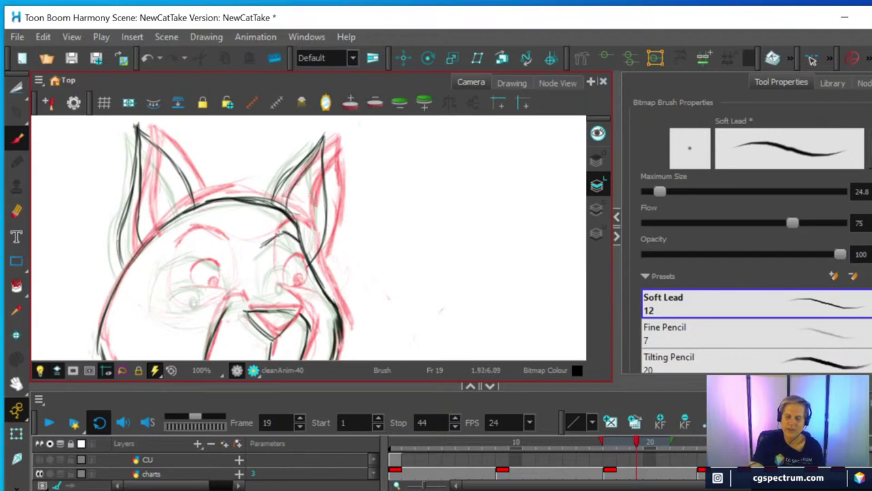
pyautogui.moveTo(165, 258)
pyautogui.mouseDown()
pyautogui.moveTo(206, 239)
pyautogui.moveTo(222, 256)
pyautogui.moveTo(163, 257)
pyautogui.mouseUp()
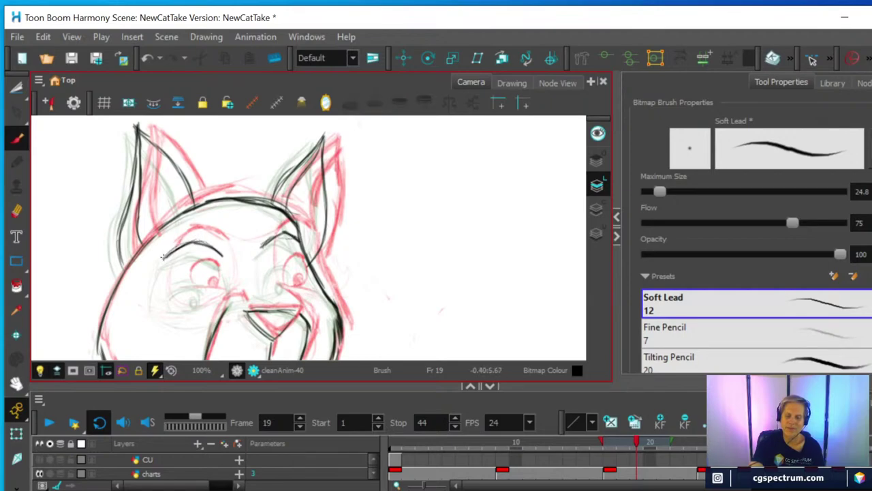
# Step: Draw the pupils of both eyes and the rounded outline of the far eye
pyautogui.click(202, 293)
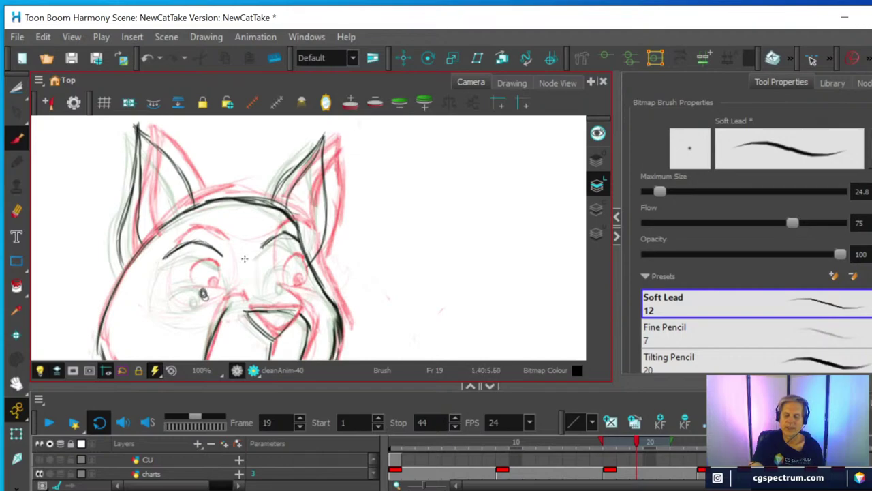
pyautogui.click(286, 284)
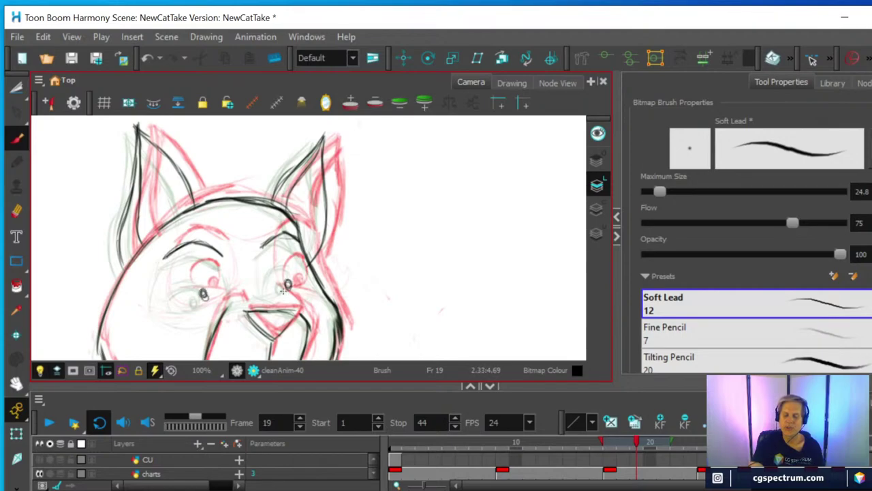
pyautogui.moveTo(297, 284); pyautogui.dragTo(274, 293)
pyautogui.moveTo(280, 263)
pyautogui.mouseDown()
pyautogui.moveTo(295, 268)
pyautogui.moveTo(294, 256)
pyautogui.mouseUp()
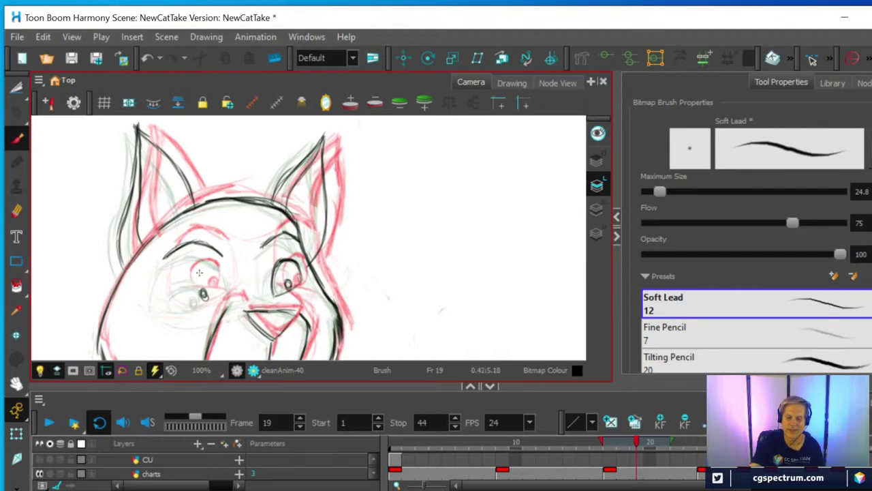
# Step: Lighten the near eye's pupil with the eraser, redraw it darker with Soft Lead, and reinforce the far eye's outline
pyautogui.click(16, 211)
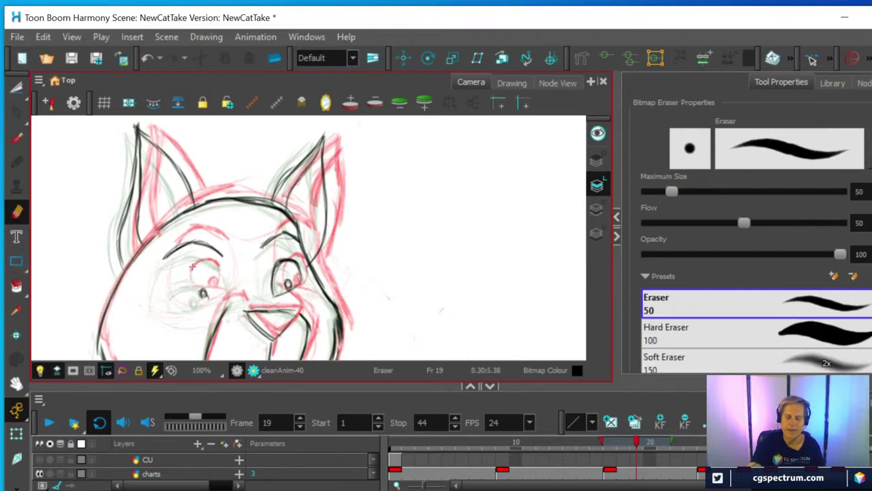
pyautogui.click(17, 137)
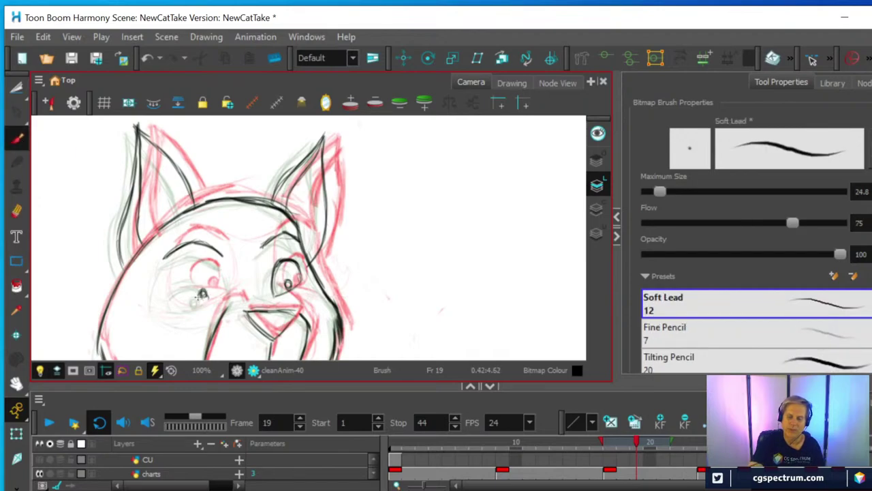
pyautogui.moveTo(197, 298); pyautogui.dragTo(210, 290)
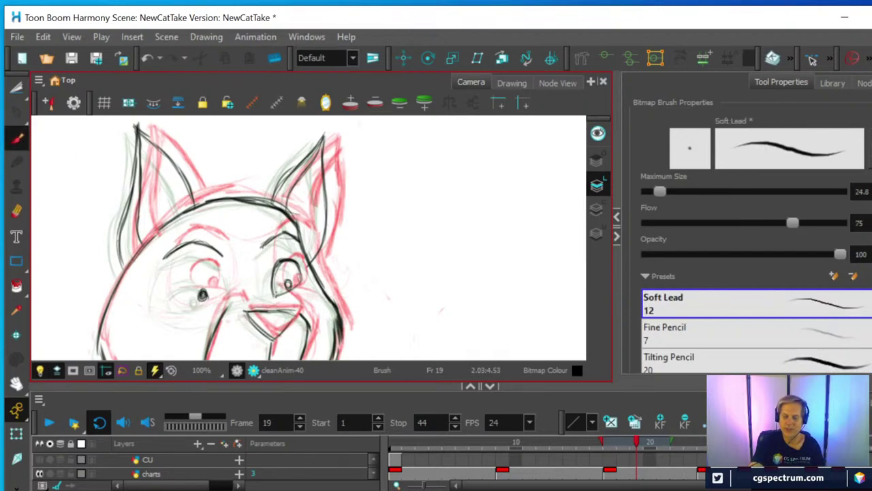
pyautogui.moveTo(275, 295)
pyautogui.mouseDown()
pyautogui.moveTo(297, 287)
pyautogui.moveTo(299, 262)
pyautogui.mouseUp()
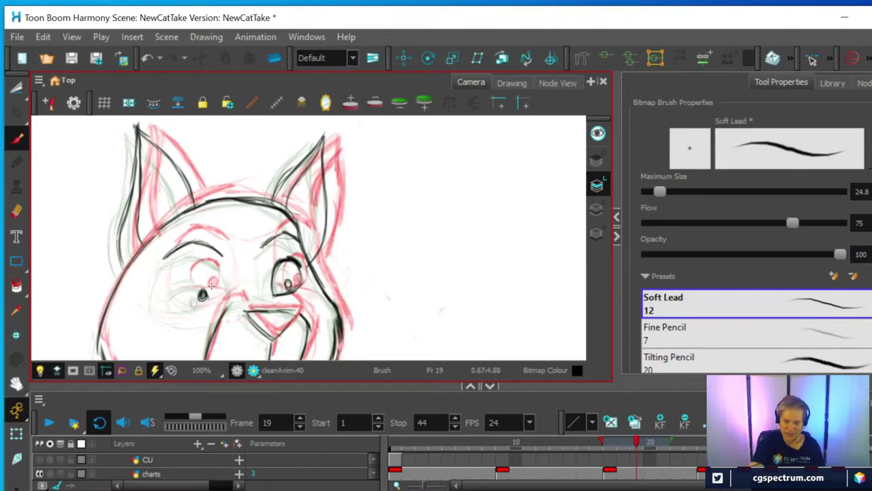
# Step: Draw the near eye's rounded outline and lower lid, and add the socket lines on both sides of it
pyautogui.moveTo(212, 290)
pyautogui.mouseDown()
pyautogui.moveTo(206, 276)
pyautogui.moveTo(188, 269)
pyautogui.mouseUp()
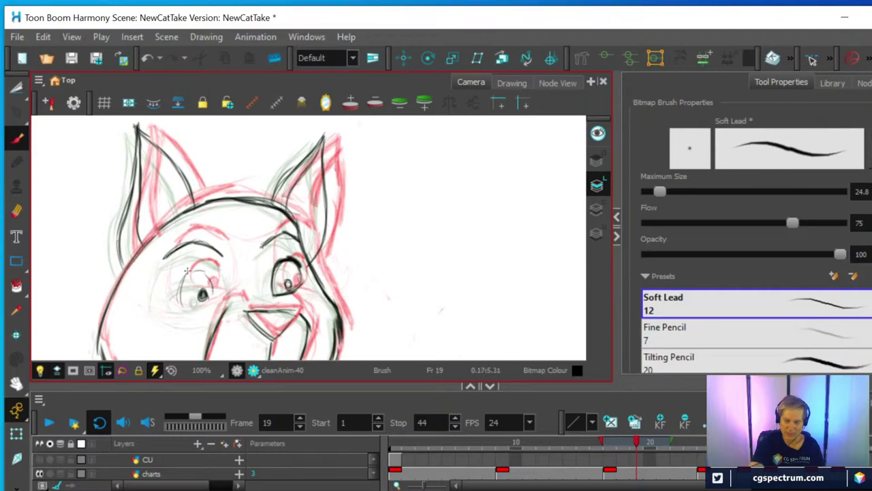
pyautogui.moveTo(179, 303)
pyautogui.mouseDown()
pyautogui.moveTo(200, 270)
pyautogui.moveTo(191, 268)
pyautogui.moveTo(179, 303)
pyautogui.mouseUp()
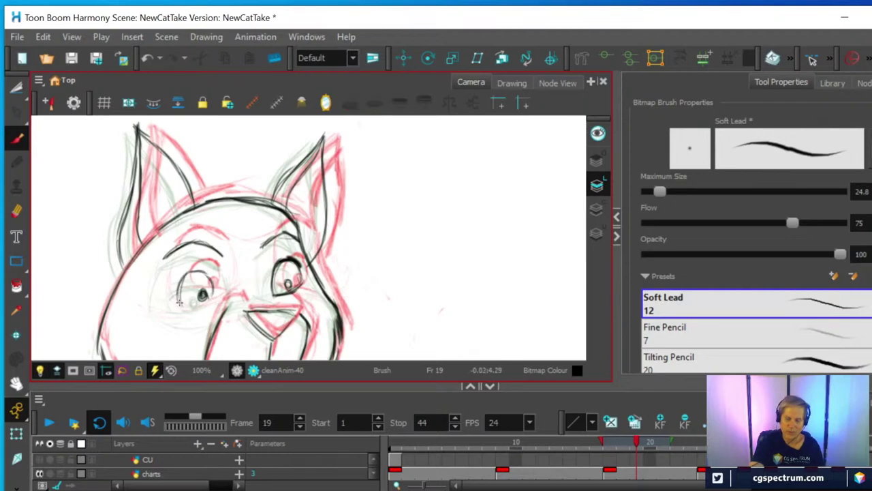
pyautogui.moveTo(180, 302)
pyautogui.mouseDown()
pyautogui.moveTo(217, 289)
pyautogui.moveTo(175, 306)
pyautogui.moveTo(164, 262)
pyautogui.moveTo(164, 311)
pyautogui.mouseUp()
pyautogui.moveTo(216, 311); pyautogui.dragTo(238, 291)
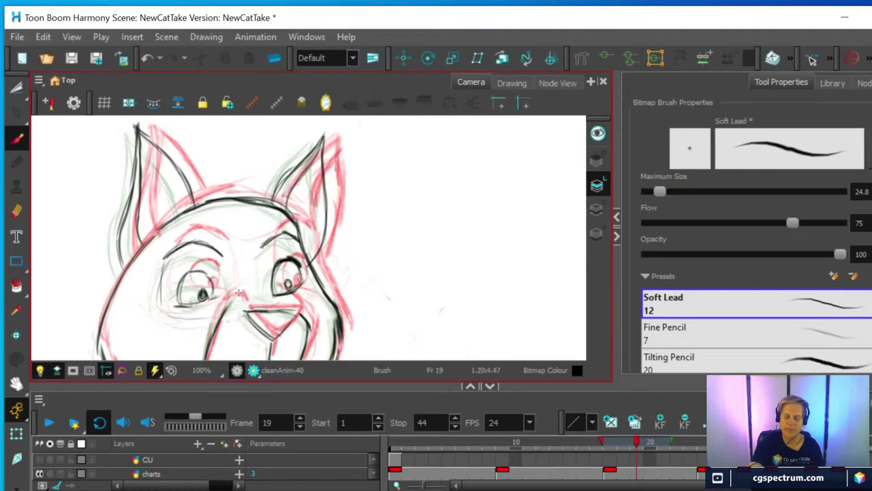
pyautogui.moveTo(226, 263)
pyautogui.mouseDown()
pyautogui.moveTo(233, 296)
pyautogui.moveTo(227, 276)
pyautogui.mouseUp()
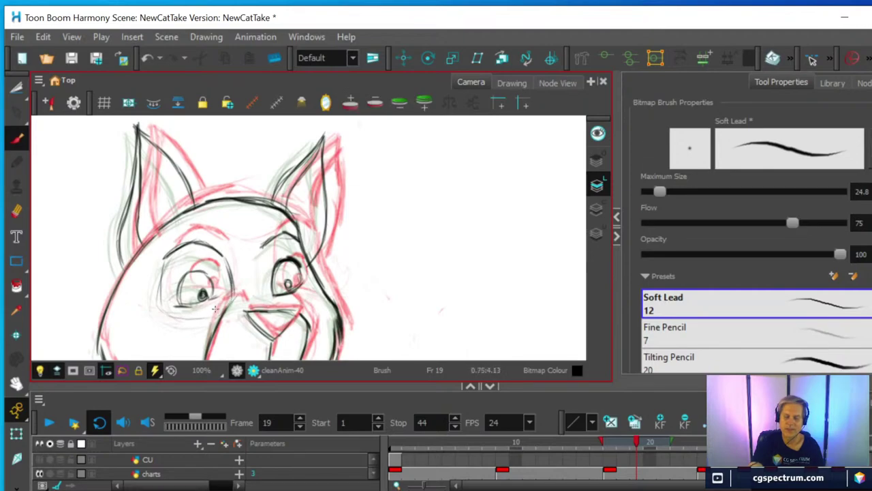
# Step: Draw the far eye's inner socket line and the creases linking the nose bridge and muzzle to the eyes, and thicken the near eye's upper outline
pyautogui.moveTo(265, 249); pyautogui.dragTo(268, 298)
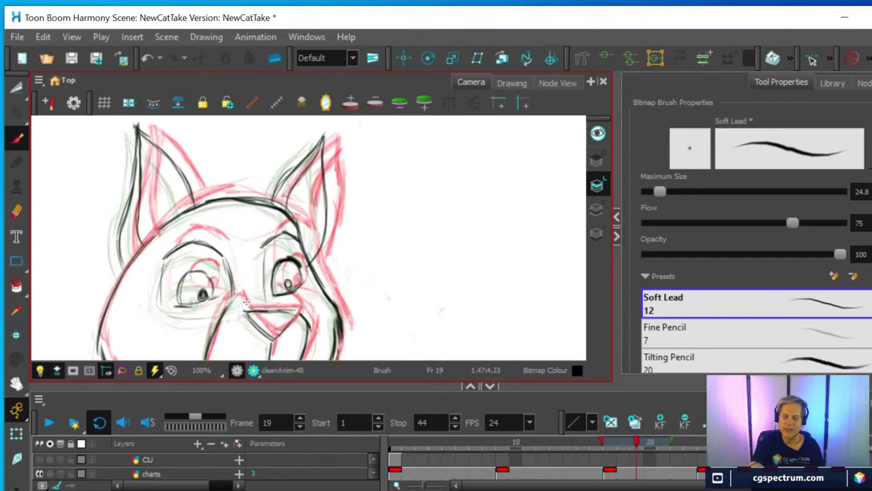
pyautogui.moveTo(232, 309); pyautogui.dragTo(248, 298)
pyautogui.moveTo(304, 310)
pyautogui.mouseDown()
pyautogui.moveTo(271, 290)
pyautogui.moveTo(292, 305)
pyautogui.moveTo(300, 300)
pyautogui.mouseUp()
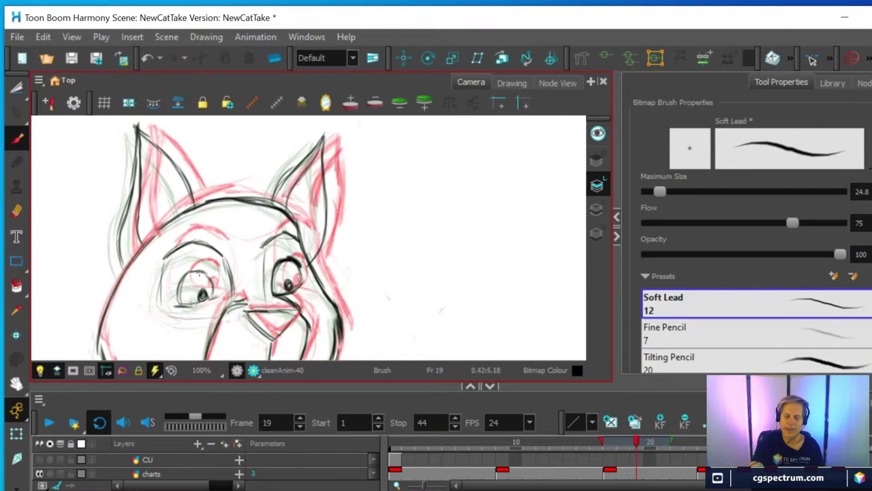
pyautogui.moveTo(180, 297)
pyautogui.mouseDown()
pyautogui.moveTo(174, 281)
pyautogui.moveTo(212, 277)
pyautogui.mouseUp()
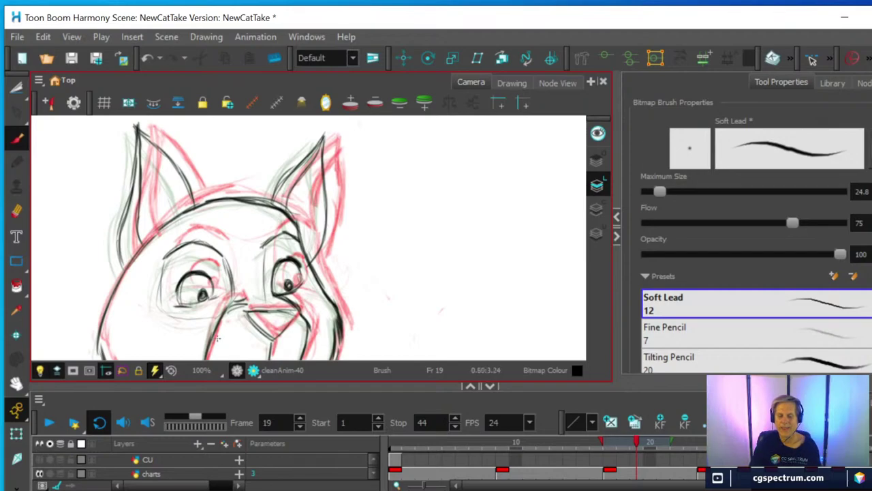
# Step: Strengthen the socket line between the far eye and the nose bridge with repeated strokes
pyautogui.scroll(-3, 172, 313)
pyautogui.moveTo(343, 306)
pyautogui.mouseDown()
pyautogui.moveTo(357, 247)
pyautogui.moveTo(353, 255)
pyautogui.mouseUp()
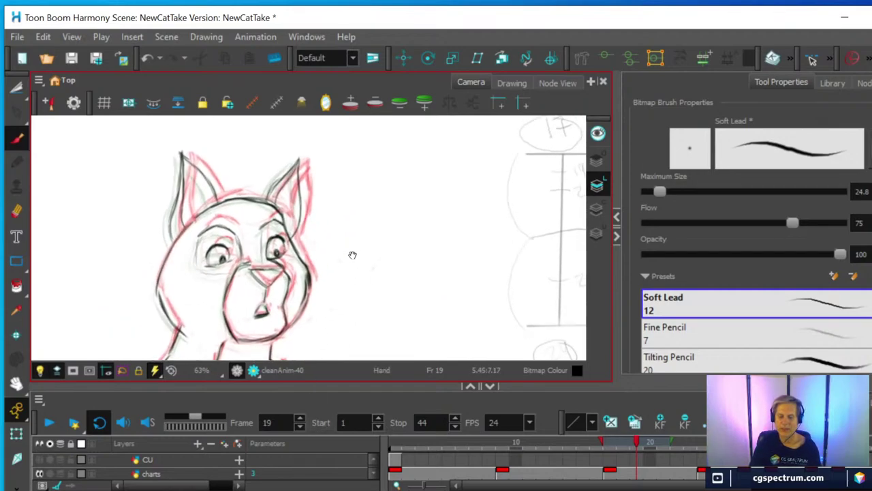
pyautogui.scroll(4, 352, 255)
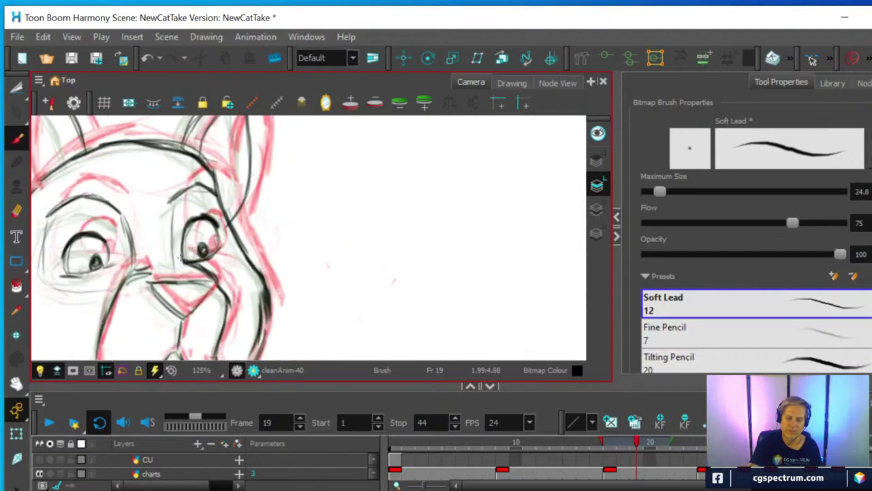
pyautogui.moveTo(177, 214); pyautogui.dragTo(177, 262)
pyautogui.moveTo(182, 194); pyautogui.dragTo(178, 262)
pyautogui.moveTo(178, 231)
pyautogui.mouseDown()
pyautogui.moveTo(181, 268)
pyautogui.moveTo(222, 287)
pyautogui.moveTo(152, 280)
pyautogui.mouseUp()
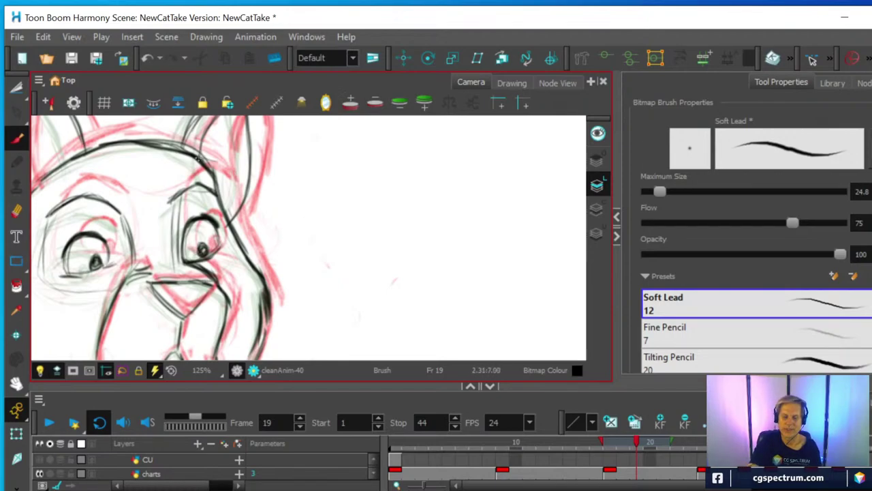
# Step: Darken the far-side head outline from the forehead past the far eye down to the cheek with Soft Lead strokes
pyautogui.moveTo(196, 158)
pyautogui.mouseDown()
pyautogui.moveTo(222, 194)
pyautogui.moveTo(223, 181)
pyautogui.moveTo(229, 232)
pyautogui.mouseUp()
pyautogui.moveTo(223, 185); pyautogui.dragTo(240, 252)
pyautogui.moveTo(229, 207); pyautogui.dragTo(265, 287)
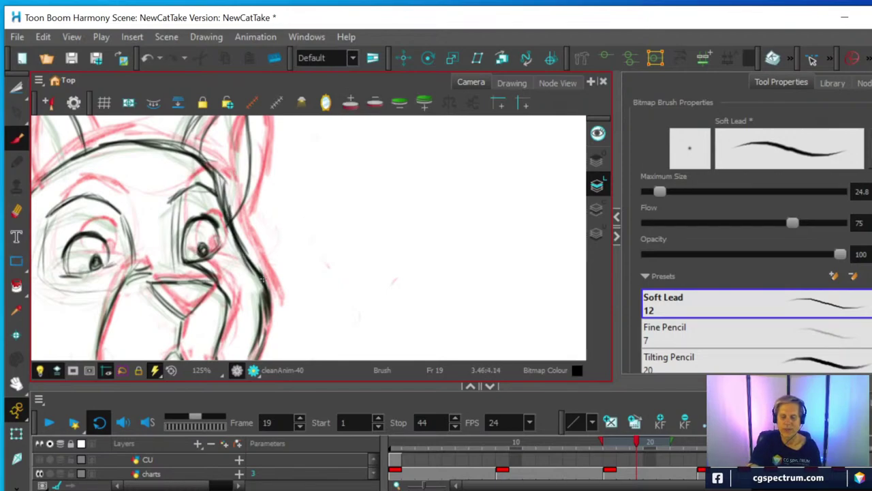
# Step: Erase the stray lines between the far brow and the head outline, and reinforce the near eyebrow with Soft Lead
pyautogui.hotkey('alt', 'e')
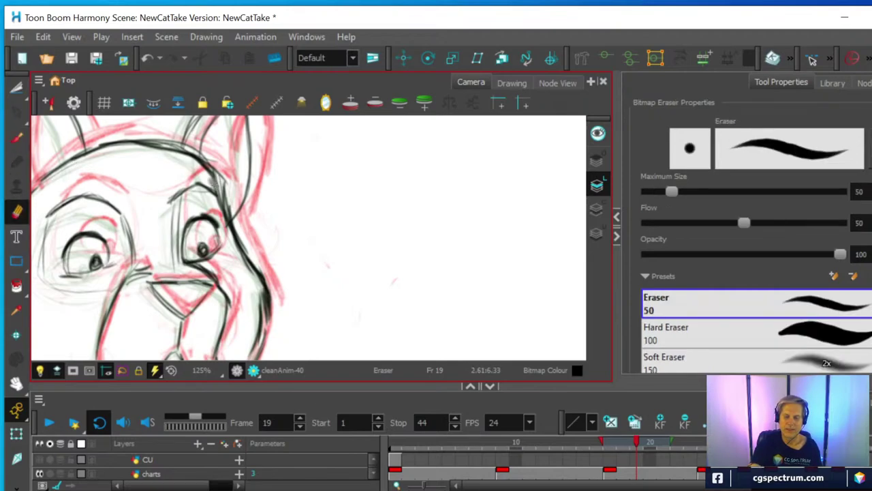
pyautogui.moveTo(215, 183)
pyautogui.mouseDown()
pyautogui.moveTo(213, 167)
pyautogui.moveTo(212, 196)
pyautogui.moveTo(208, 187)
pyautogui.moveTo(221, 197)
pyautogui.moveTo(199, 178)
pyautogui.mouseUp()
pyautogui.click(17, 138)
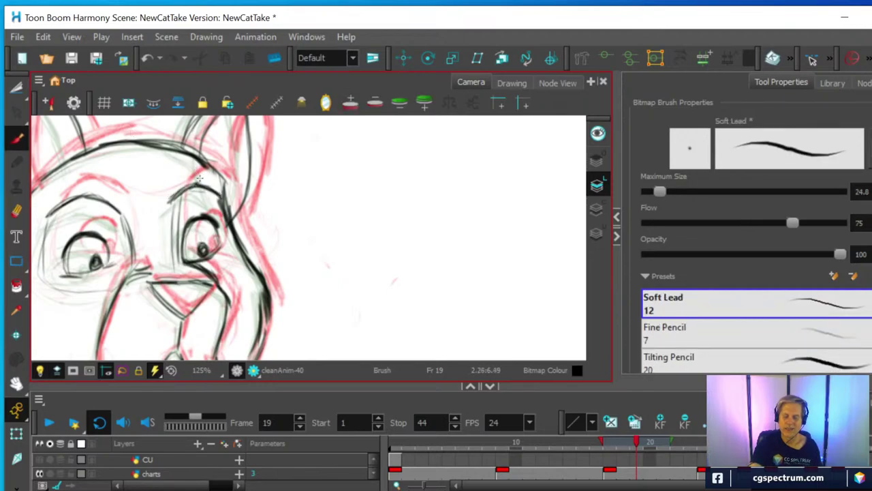
pyautogui.moveTo(101, 200); pyautogui.dragTo(125, 215)
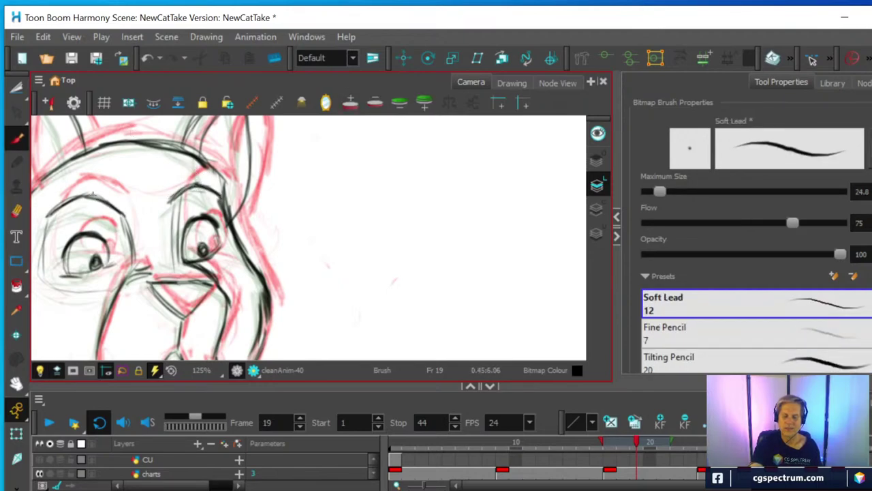
# Step: Check the head, neck and torso of the drawing, and turn off the onion skin
pyautogui.scroll(-3, 101, 186)
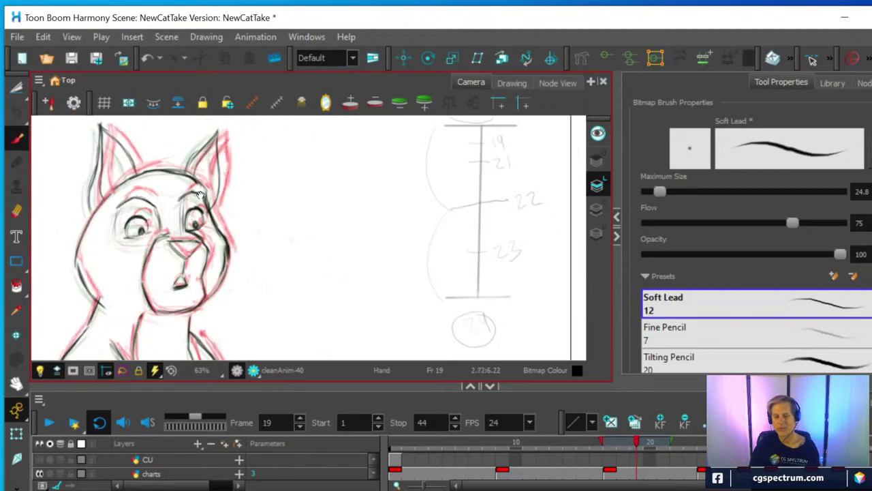
pyautogui.moveTo(306, 257)
pyautogui.mouseDown()
pyautogui.moveTo(407, 214)
pyautogui.moveTo(407, 206)
pyautogui.mouseUp()
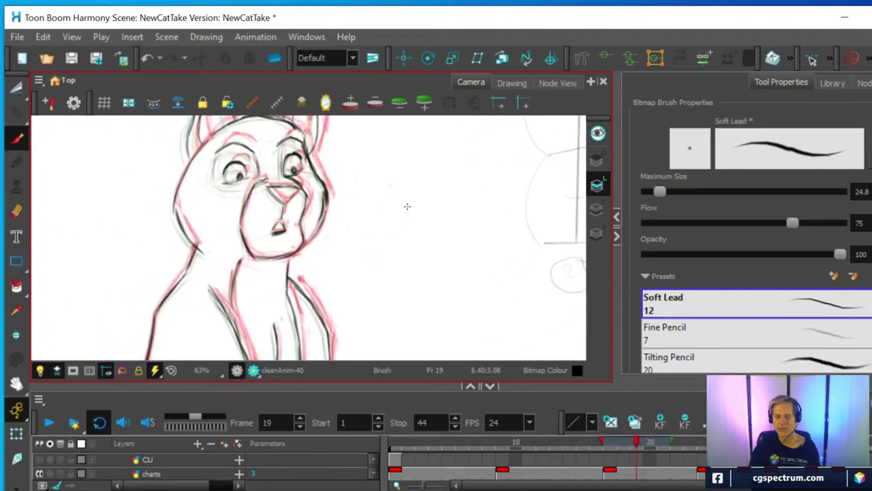
pyautogui.scroll(-1, 405, 203)
pyautogui.scroll(2, 370, 214)
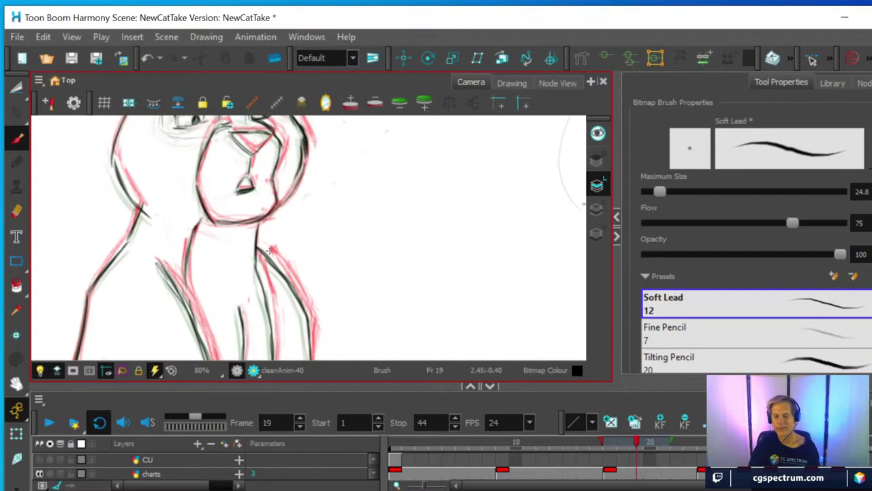
pyautogui.scroll(-4, 219, 197)
pyautogui.moveTo(364, 216); pyautogui.dragTo(351, 243)
pyautogui.scroll(2, 351, 243)
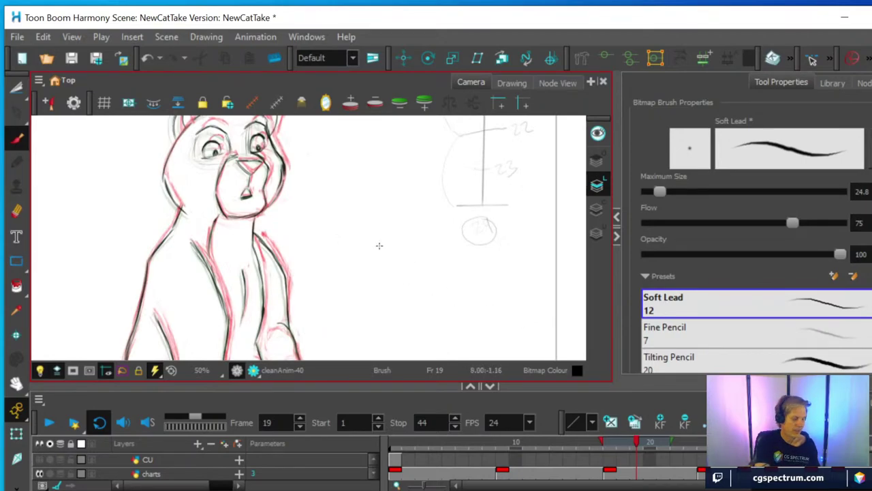
pyautogui.hotkey('alt', 'o')
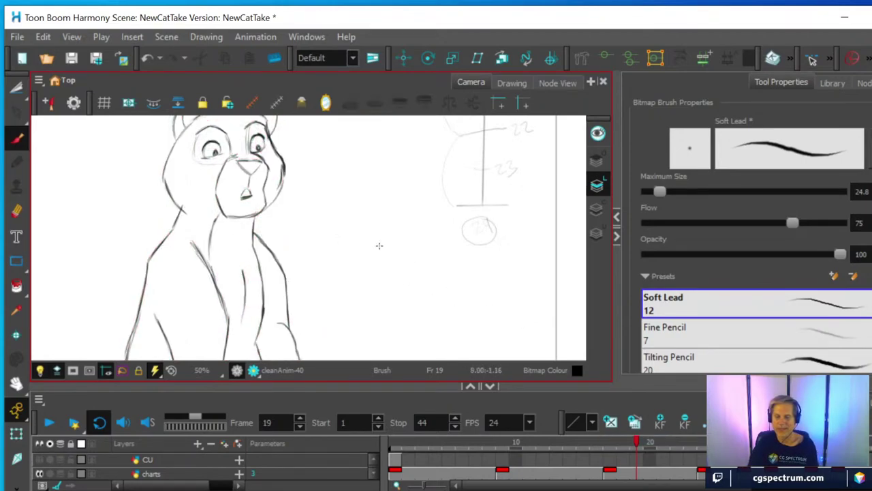
# Step: Extend and darken the near arm's outer line down past the bottom edge of the camera frame
pyautogui.scroll(-1, 354, 250)
pyautogui.moveTo(633, 442)
pyautogui.mouseDown()
pyautogui.moveTo(692, 444)
pyautogui.moveTo(590, 457)
pyautogui.moveTo(652, 454)
pyautogui.moveTo(622, 459)
pyautogui.moveTo(633, 459)
pyautogui.mouseUp()
pyautogui.press('space')
pyautogui.moveTo(380, 329); pyautogui.dragTo(398, 256)
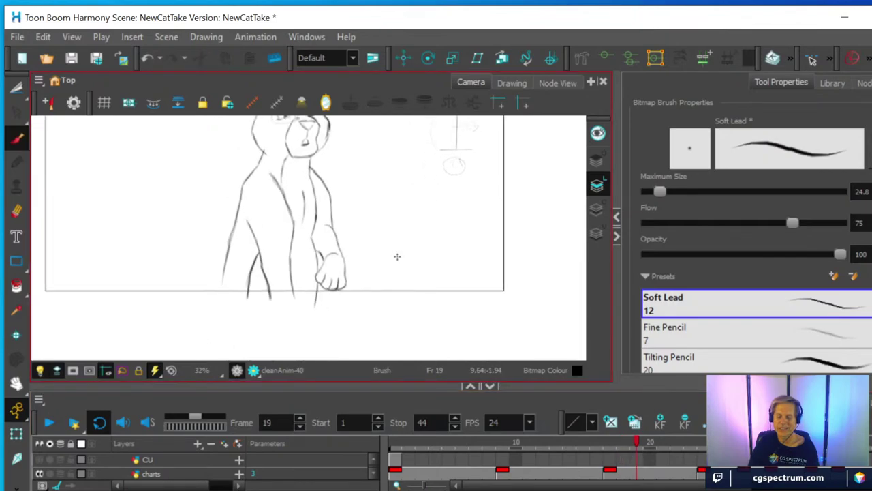
pyautogui.scroll(1, 388, 263)
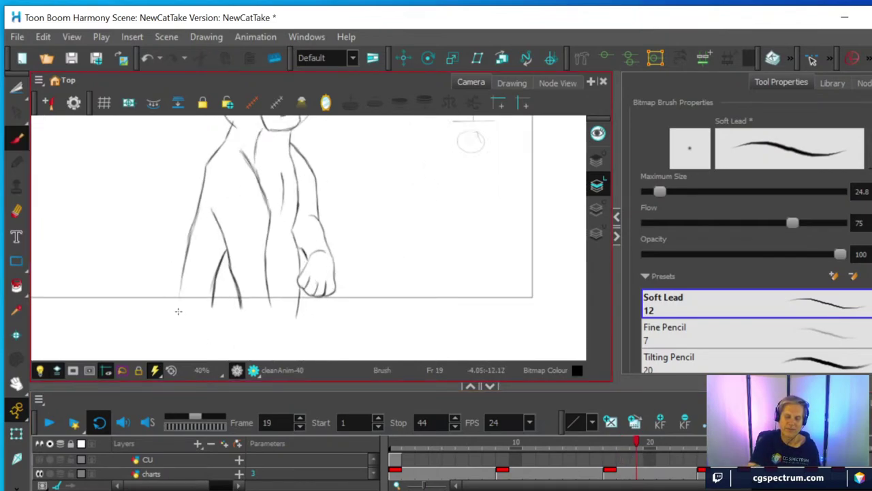
pyautogui.moveTo(178, 304); pyautogui.dragTo(204, 220)
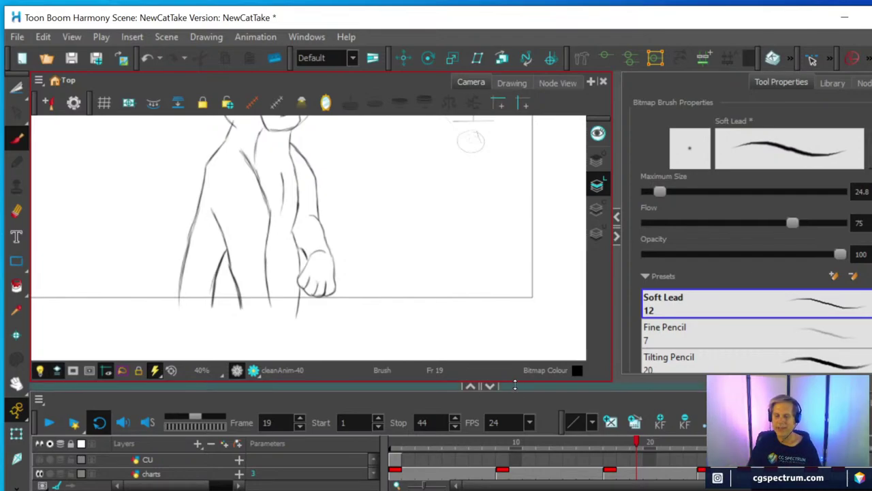
# Step: Fit the whole cat in the camera view and play the animation to check how the movement flows
pyautogui.moveTo(515, 386); pyautogui.dragTo(515, 353)
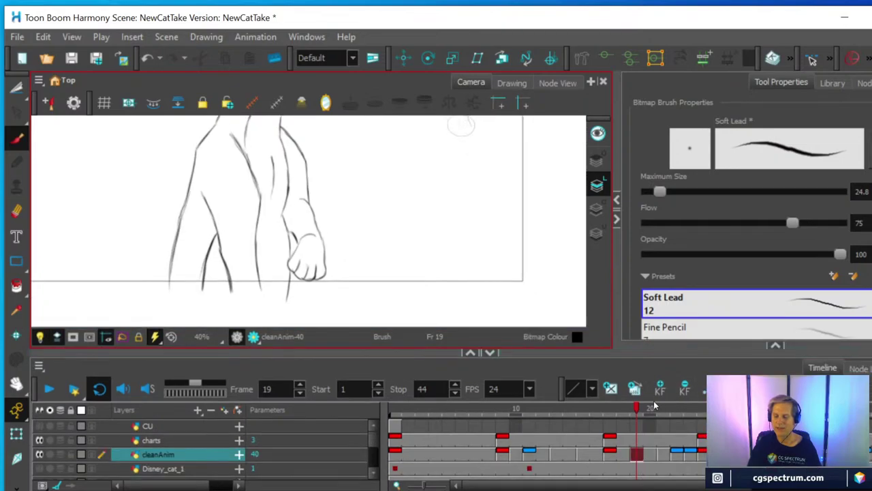
pyautogui.moveTo(653, 408)
pyautogui.mouseDown()
pyautogui.moveTo(704, 409)
pyautogui.moveTo(642, 417)
pyautogui.mouseUp()
pyautogui.scroll(-1, 356, 212)
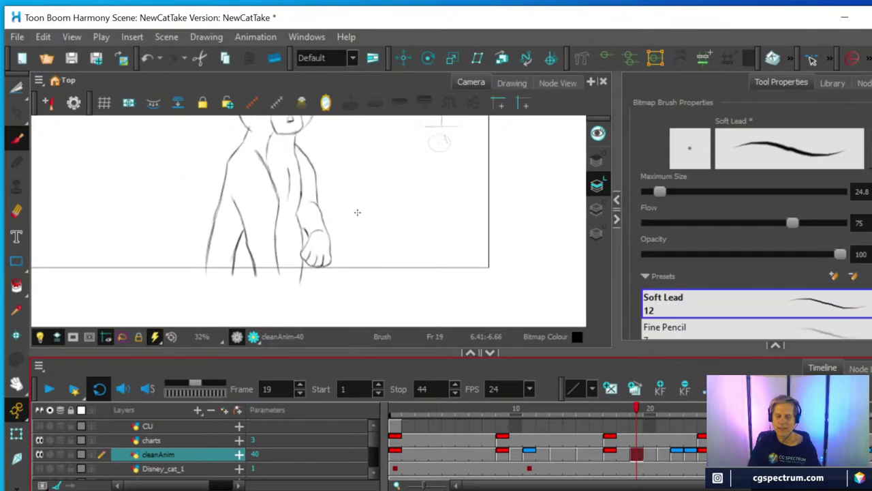
pyautogui.press('space')
pyautogui.moveTo(389, 214); pyautogui.dragTo(392, 271)
pyautogui.scroll(-1, 395, 226)
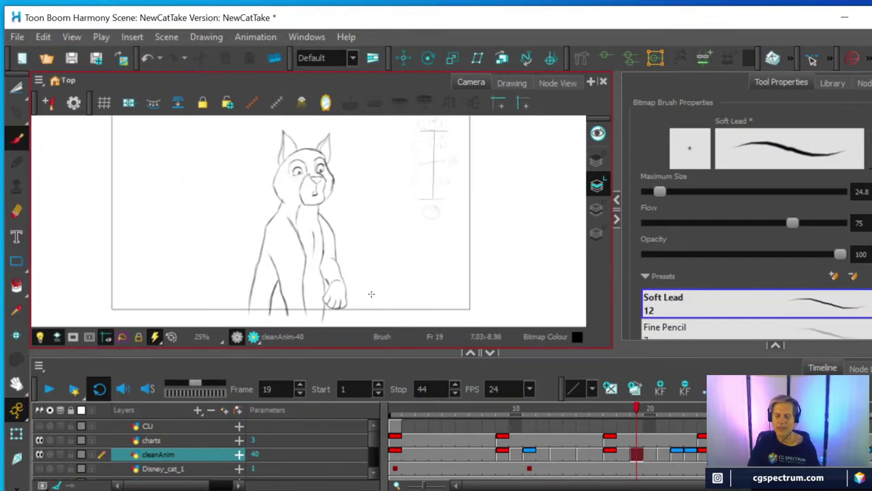
pyautogui.moveTo(352, 351); pyautogui.dragTo(352, 381)
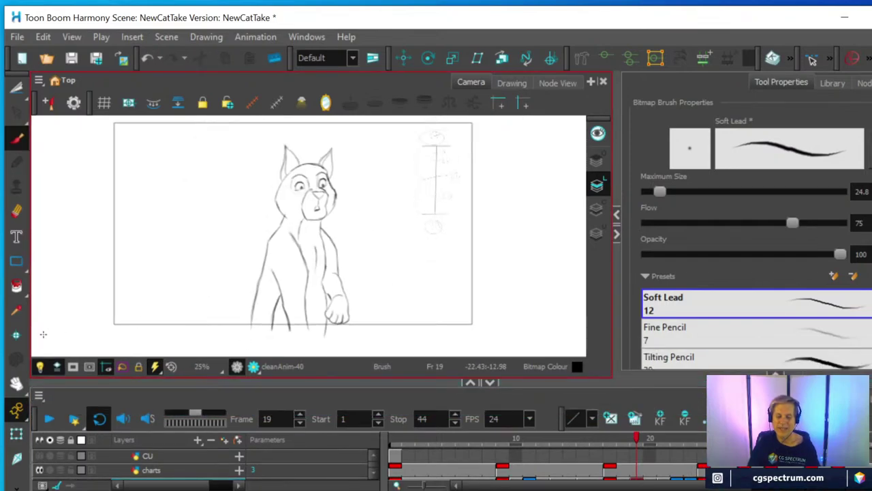
pyautogui.click(49, 419)
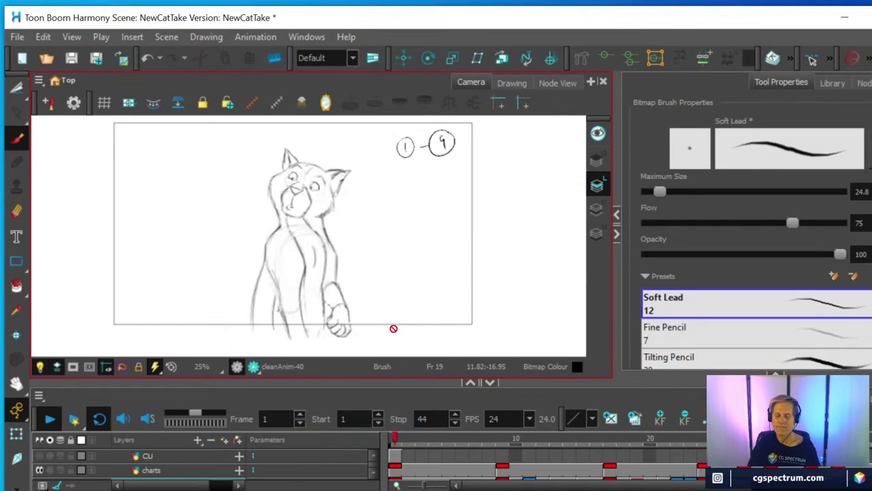
pyautogui.click(50, 419)
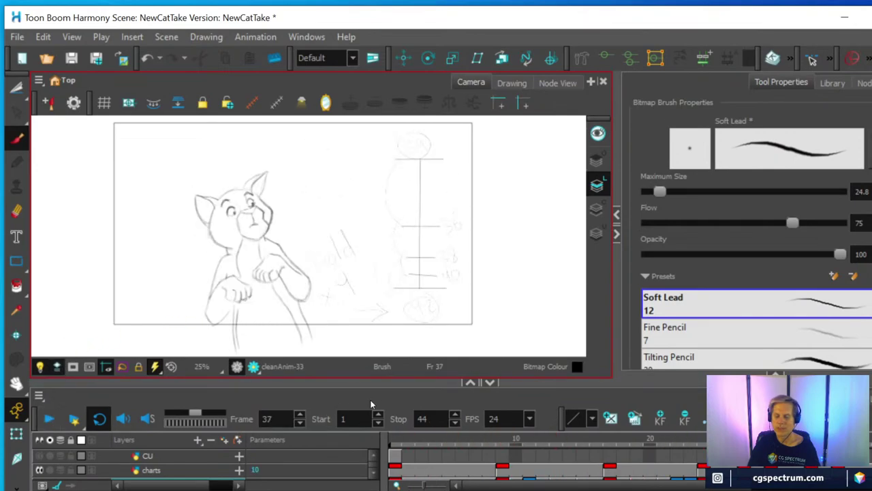
# Step: Review the cleanAnim drawings at frames 24 to 26 and create an empty drawing at frame 25
pyautogui.moveTo(388, 379); pyautogui.dragTo(389, 350)
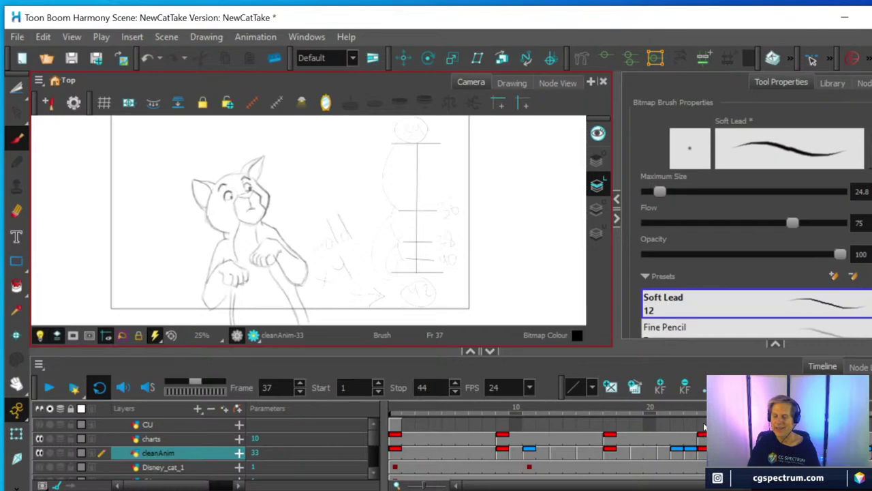
pyautogui.click(704, 452)
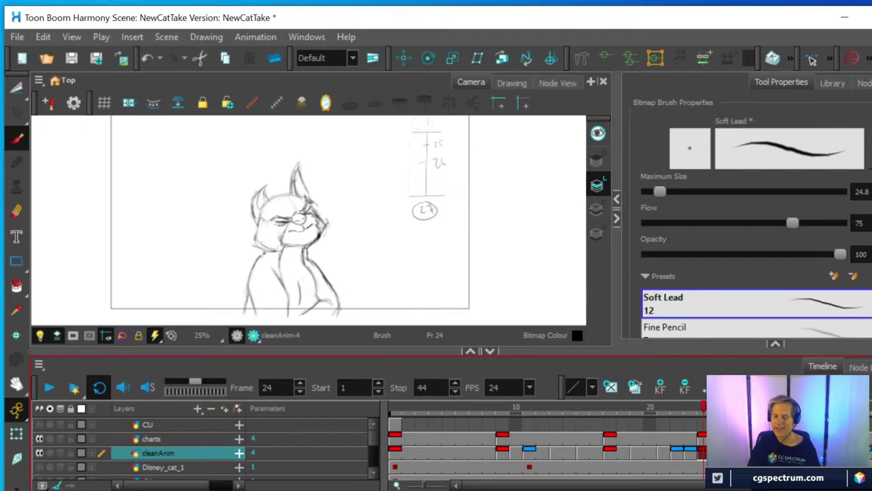
pyautogui.press('.')
pyautogui.press('.')
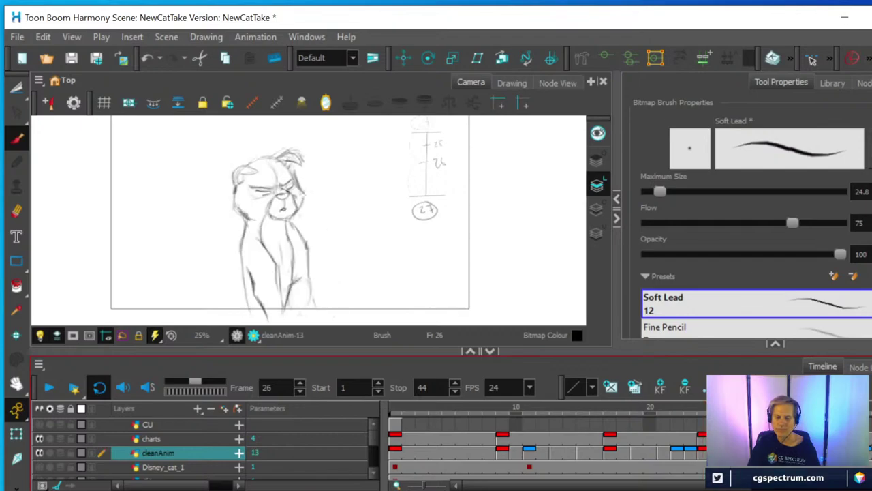
pyautogui.press(',')
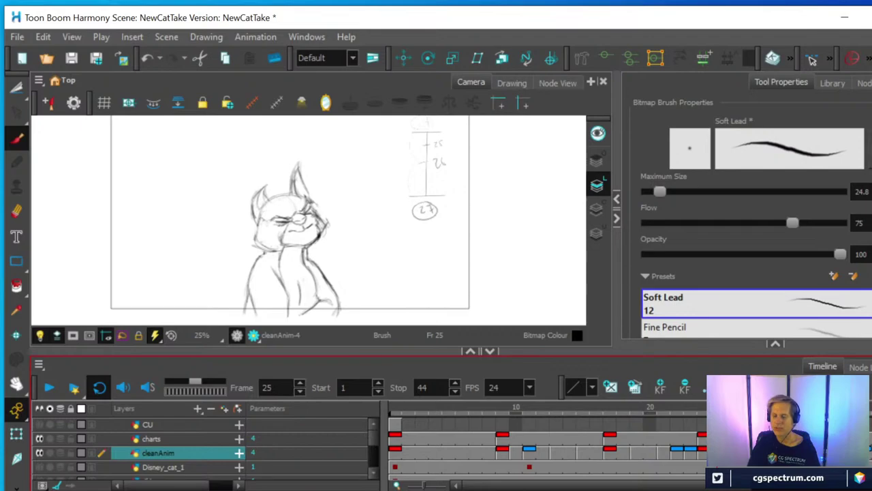
pyautogui.rightClick(715, 453)
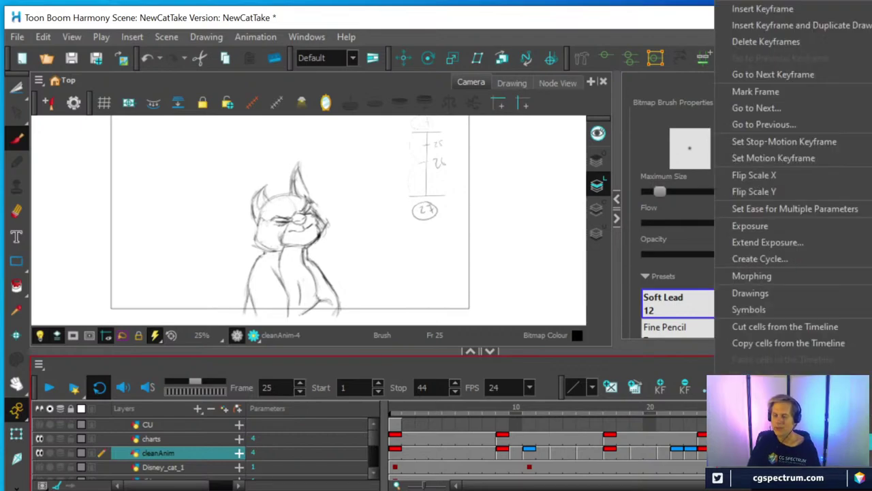
pyautogui.moveTo(766, 292)
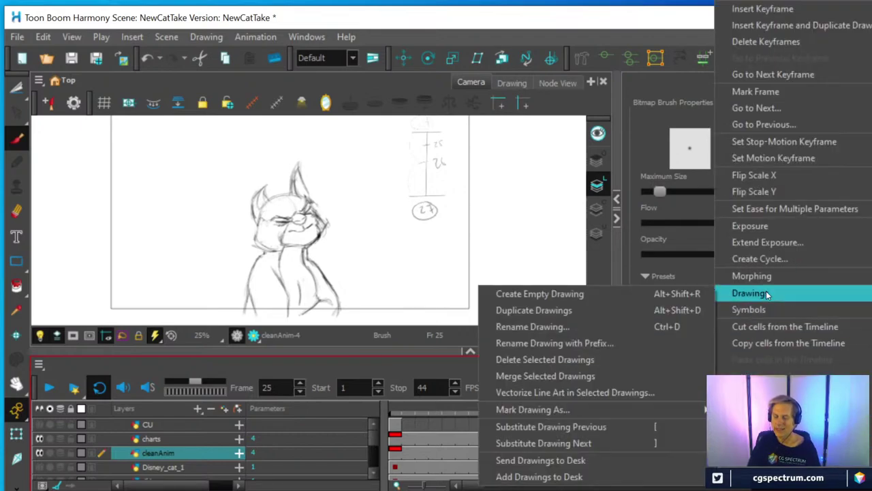
pyautogui.click(573, 298)
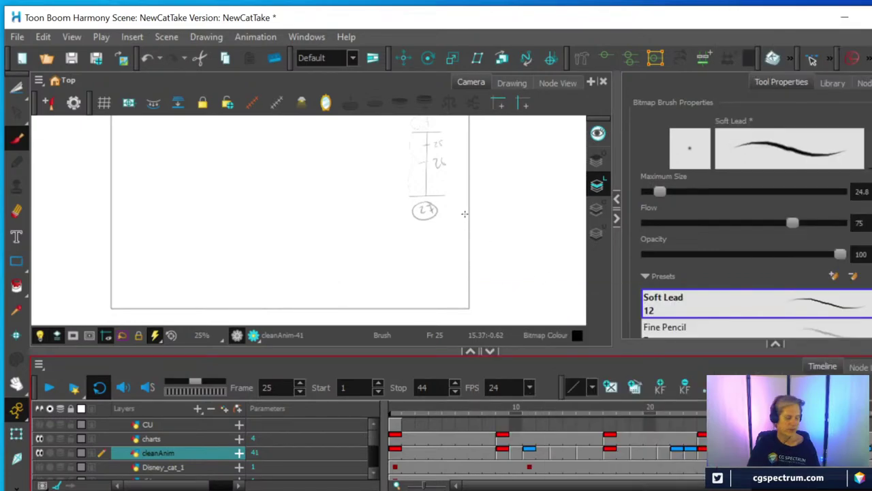
# Step: Turn on the onion skin, limit it to the adjacent drawings, and examine how the two cat poses overlap
pyautogui.hotkey('alt', 'o')
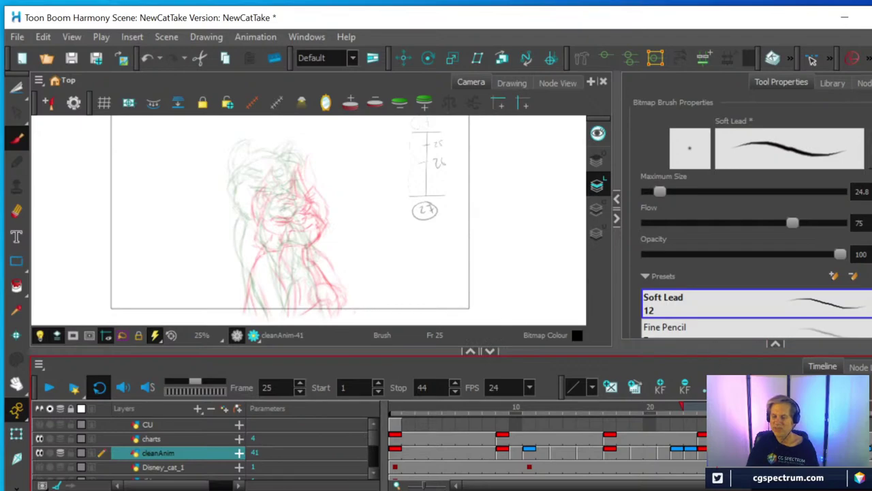
pyautogui.moveTo(751, 407); pyautogui.dragTo(698, 404)
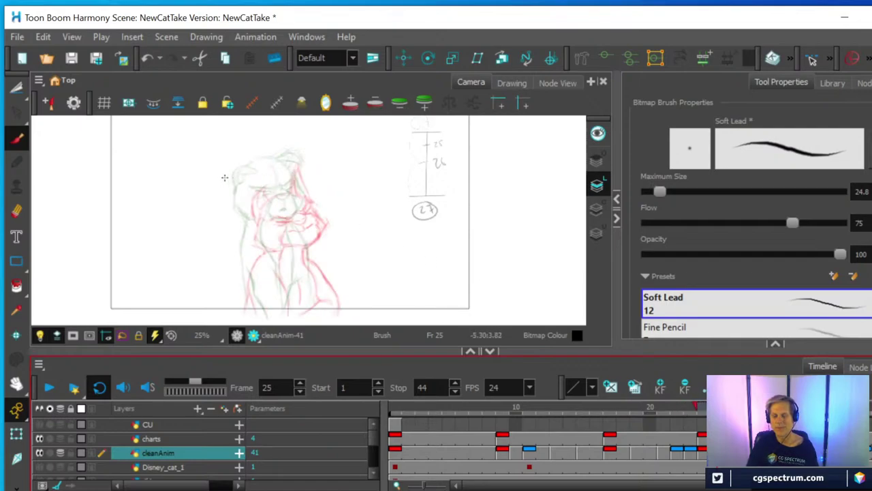
pyautogui.scroll(2, 393, 243)
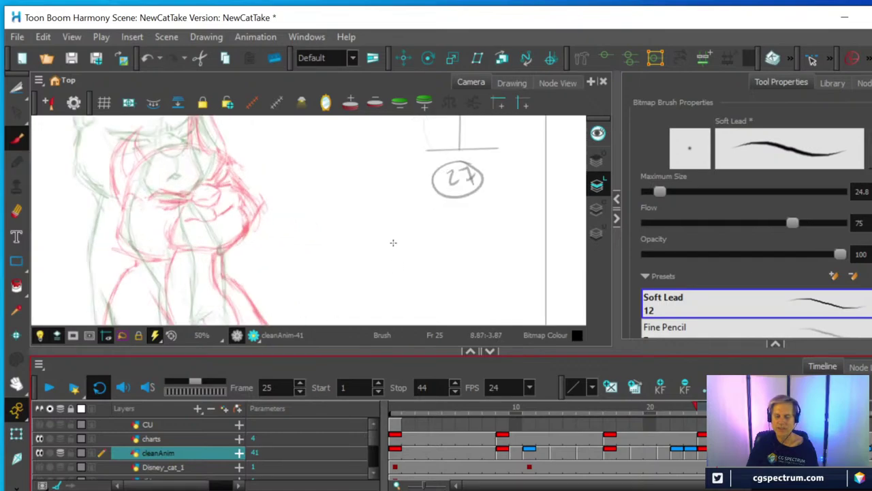
pyautogui.press('space')
pyautogui.moveTo(366, 255); pyautogui.dragTo(488, 190)
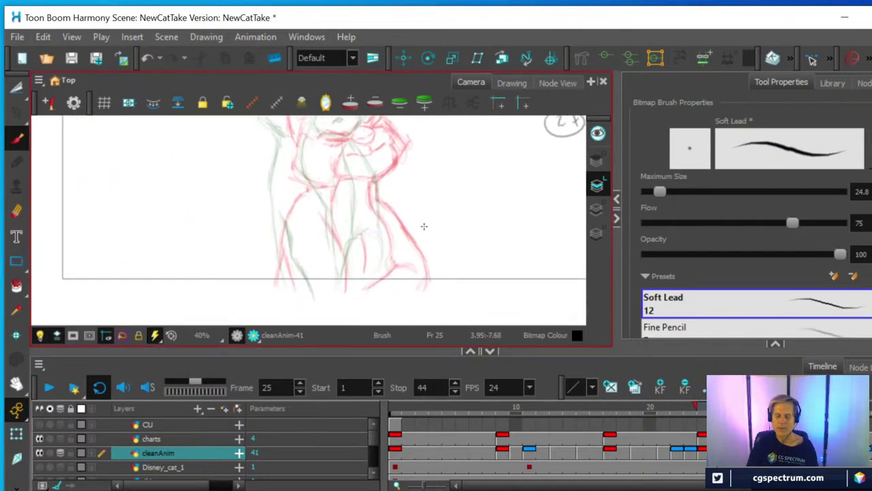
pyautogui.moveTo(427, 218); pyautogui.dragTo(411, 265)
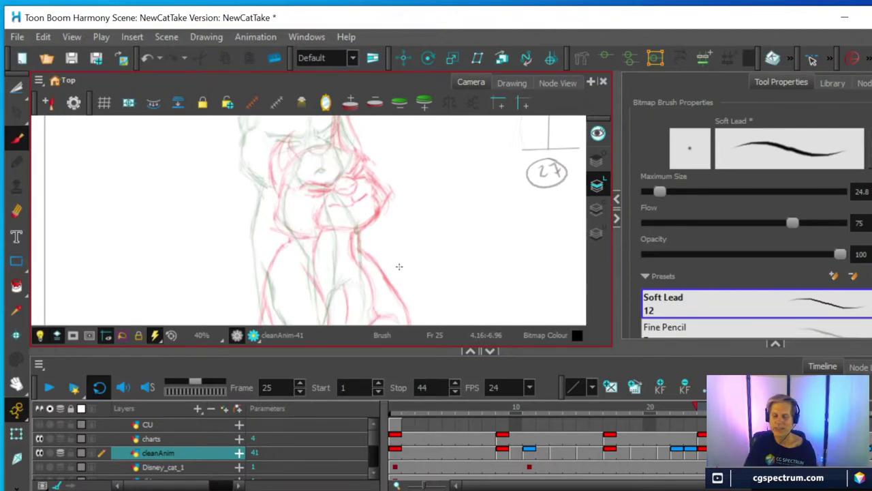
pyautogui.scroll(-1, 351, 264)
pyautogui.scroll(1, 328, 268)
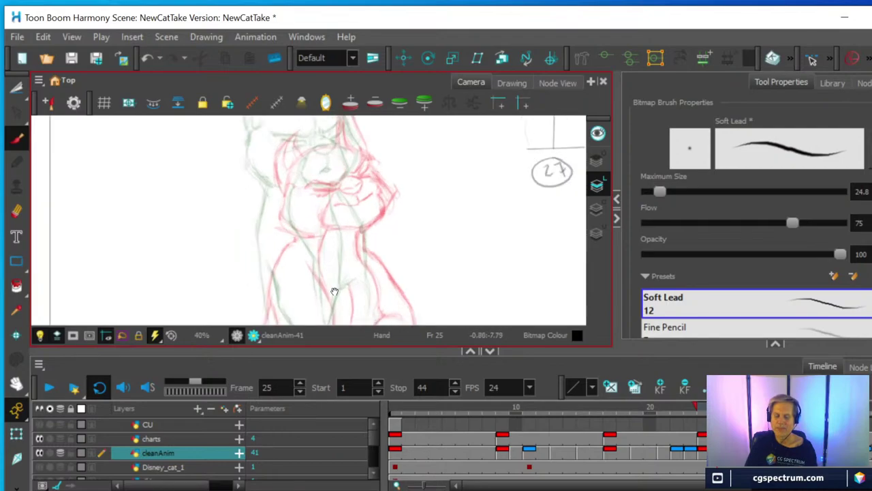
pyautogui.moveTo(362, 300); pyautogui.dragTo(349, 277)
pyautogui.moveTo(372, 212); pyautogui.dragTo(362, 296)
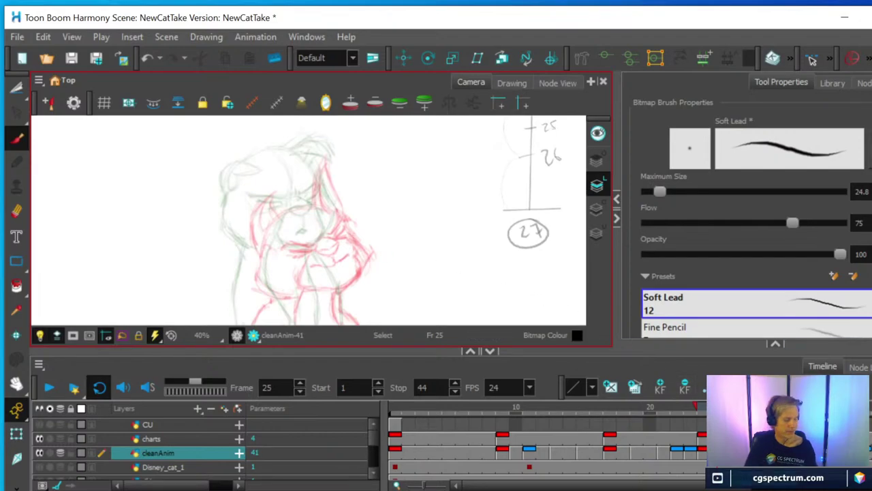
# Step: Undo the empty drawing created at frame 25 and review the drawings in the frames up to 28
pyautogui.hotkey('ctrl', 'z')
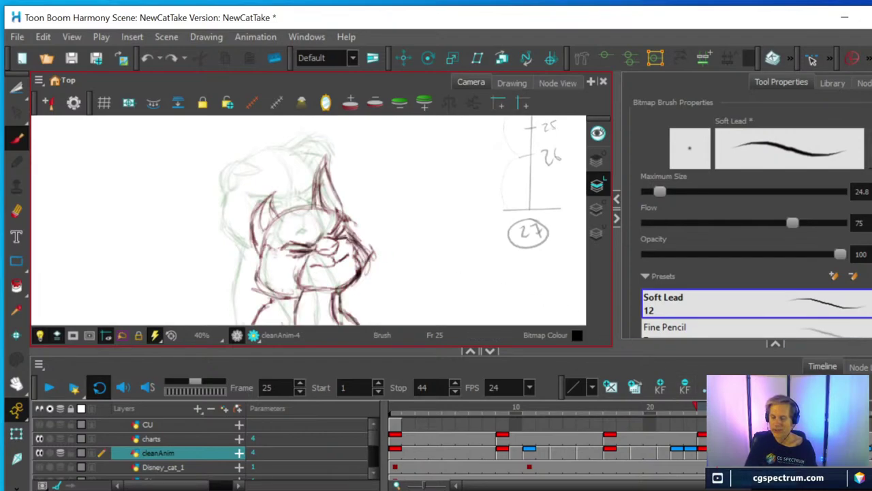
pyautogui.press('.')
pyautogui.press('.')
pyautogui.press('.')
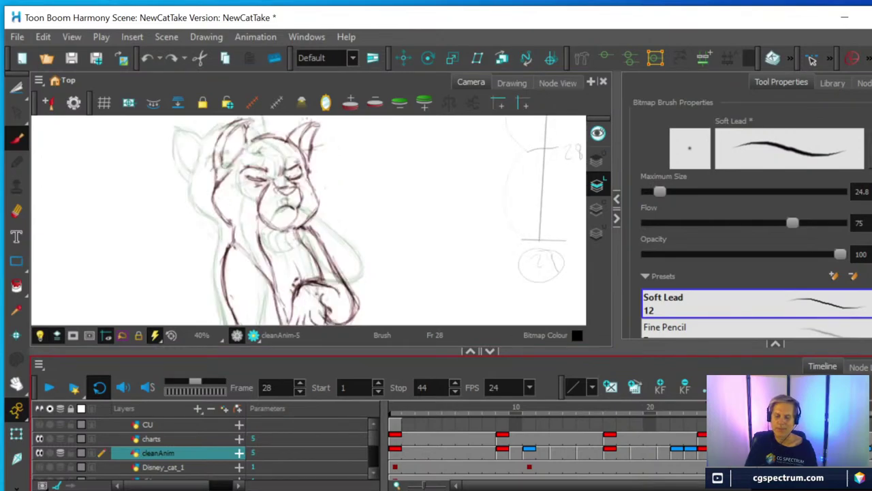
pyautogui.press(',')
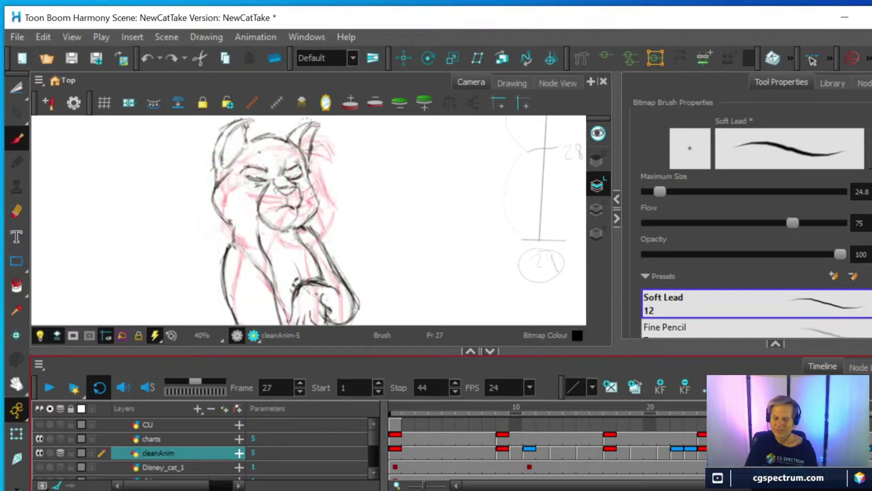
# Step: Compare the cat poses at frames 27 and 29, and create an empty drawing at frame 28 on the cleanAnim layer
pyautogui.scroll(-1, 441, 217)
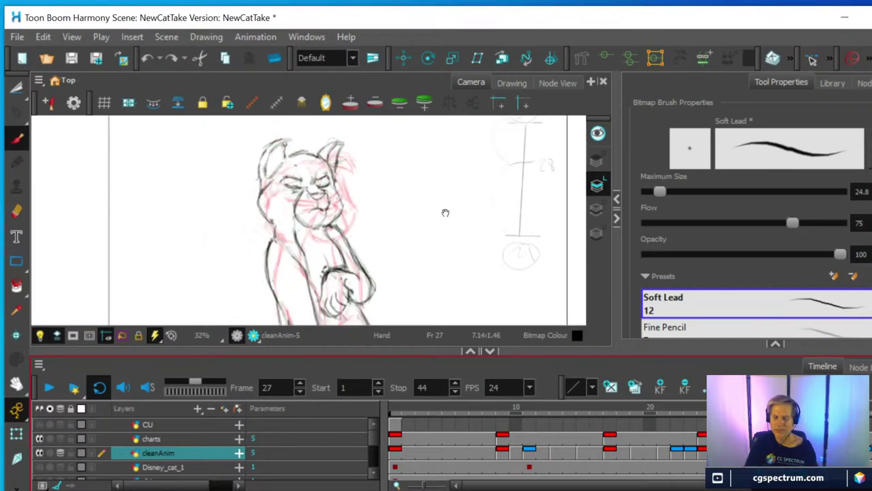
pyautogui.moveTo(443, 211); pyautogui.dragTo(378, 241)
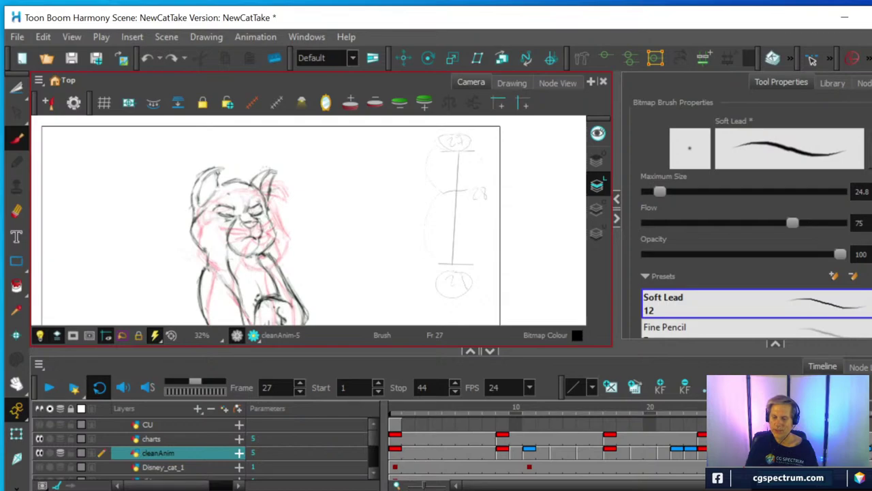
pyautogui.click(771, 453)
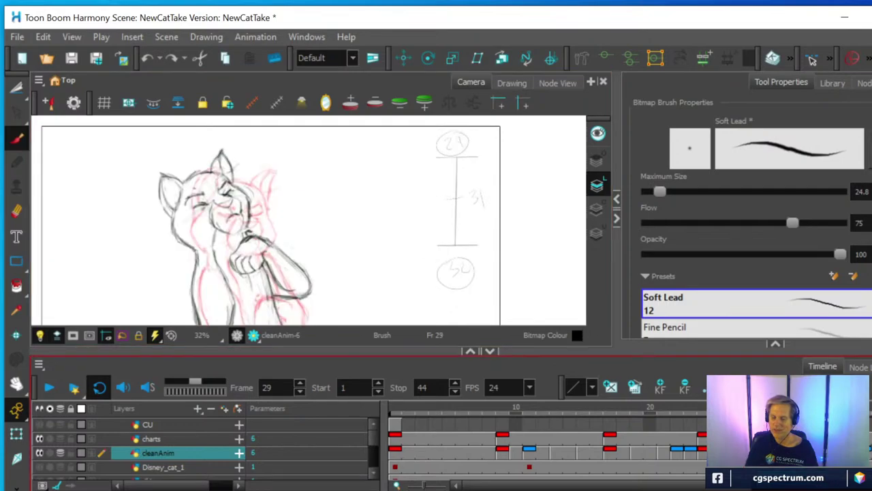
pyautogui.press(',')
pyautogui.rightClick(758, 452)
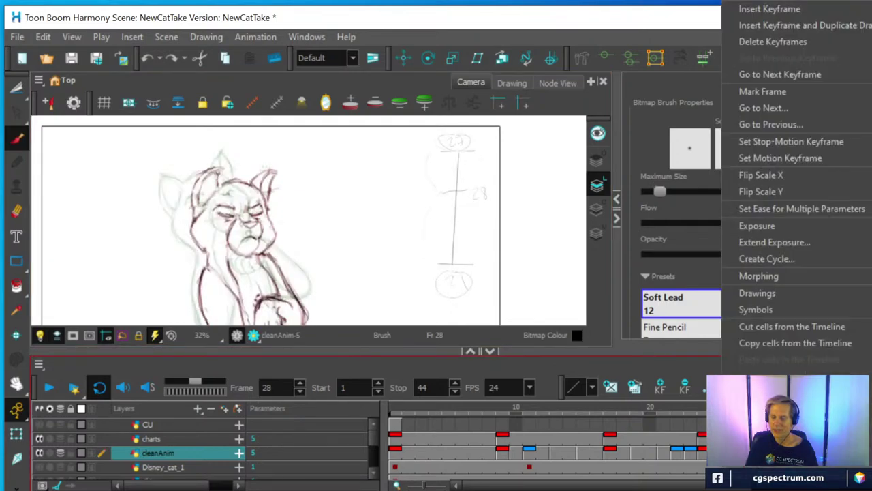
pyautogui.moveTo(756, 293)
pyautogui.click(518, 293)
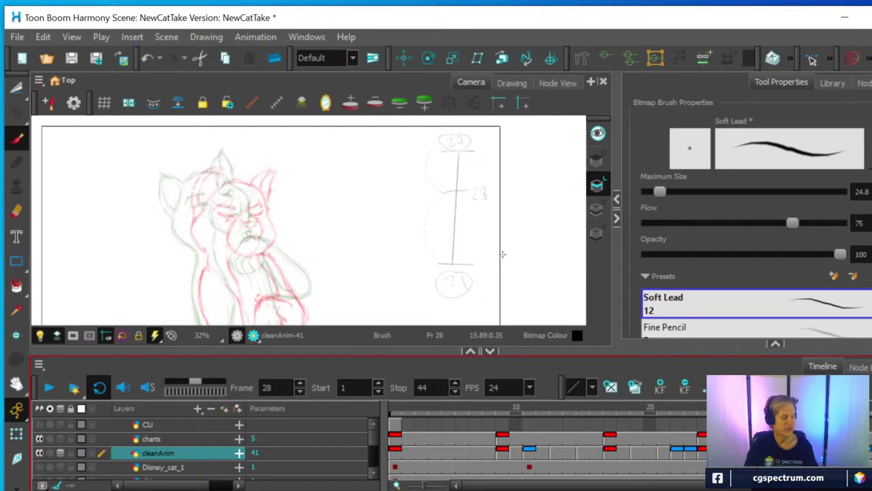
# Step: Sketch the cat's back, inner torso and belly lines midway between the red and green onion-skin poses
pyautogui.press('space')
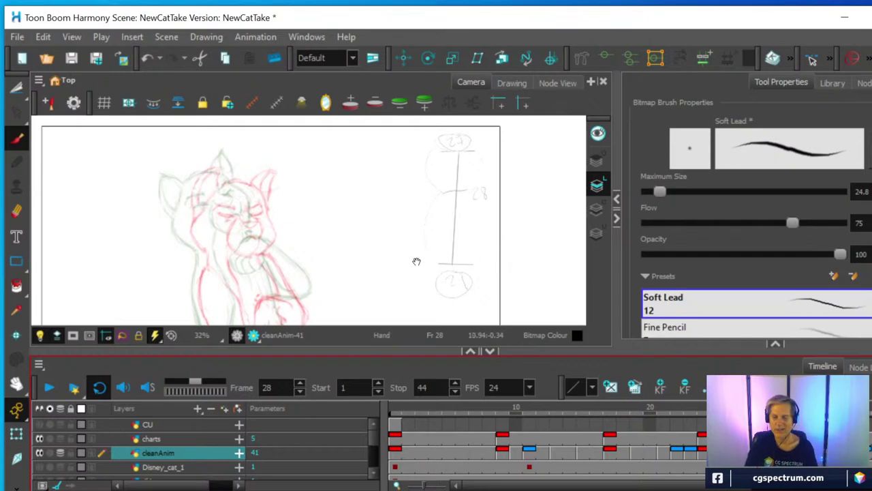
pyautogui.moveTo(417, 261); pyautogui.dragTo(483, 163)
pyautogui.press('2')
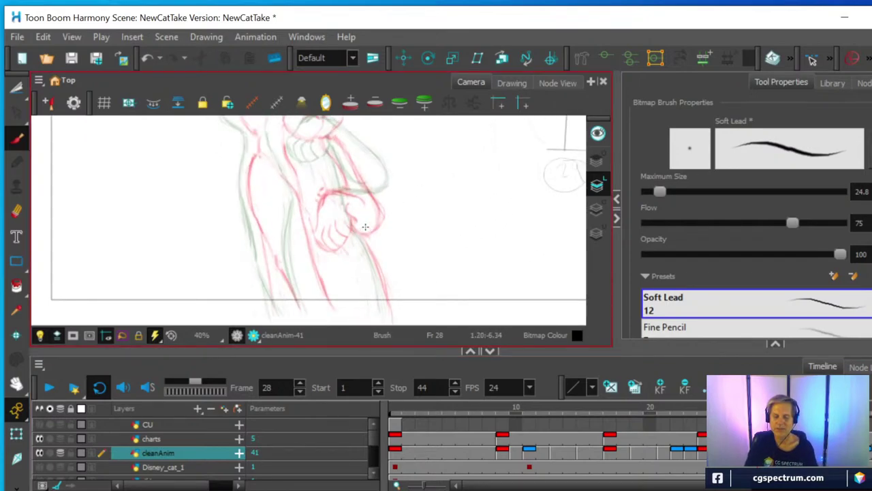
pyautogui.press('space')
pyautogui.moveTo(364, 225); pyautogui.dragTo(355, 248)
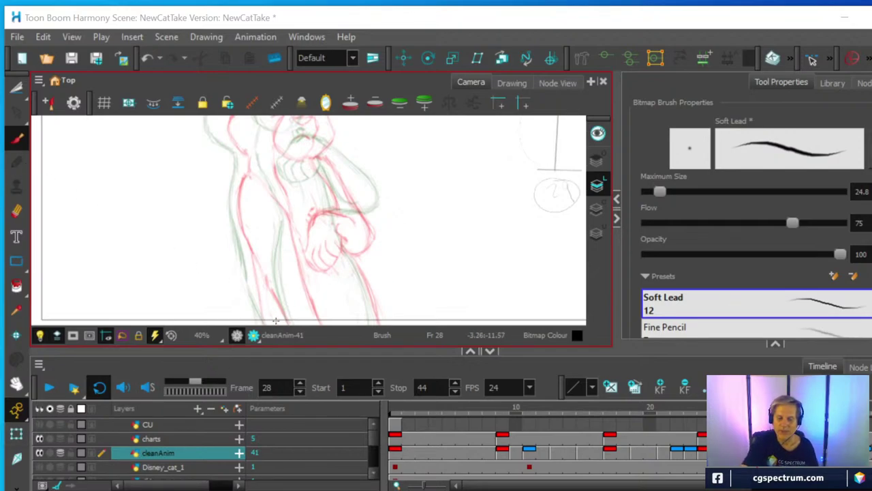
pyautogui.moveTo(259, 291)
pyautogui.mouseDown()
pyautogui.moveTo(272, 323)
pyautogui.moveTo(235, 242)
pyautogui.moveTo(259, 287)
pyautogui.moveTo(236, 219)
pyautogui.moveTo(242, 163)
pyautogui.mouseUp()
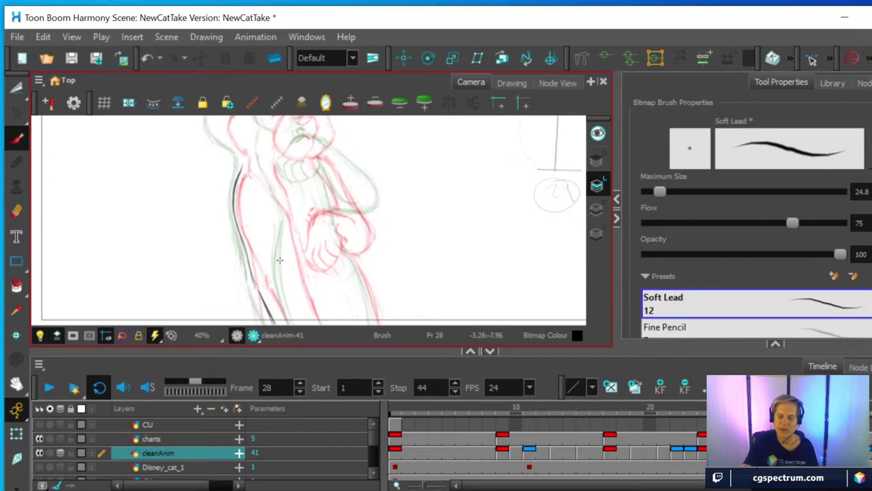
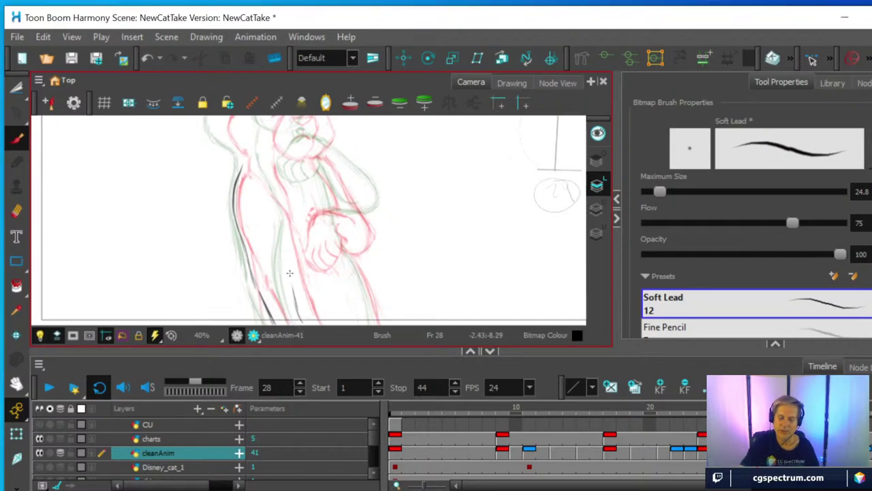
pyautogui.moveTo(302, 320)
pyautogui.mouseDown()
pyautogui.moveTo(289, 287)
pyautogui.moveTo(304, 326)
pyautogui.mouseUp()
pyautogui.moveTo(283, 255); pyautogui.dragTo(297, 313)
pyautogui.moveTo(261, 291)
pyautogui.mouseDown()
pyautogui.moveTo(273, 322)
pyautogui.moveTo(240, 237)
pyautogui.mouseUp()
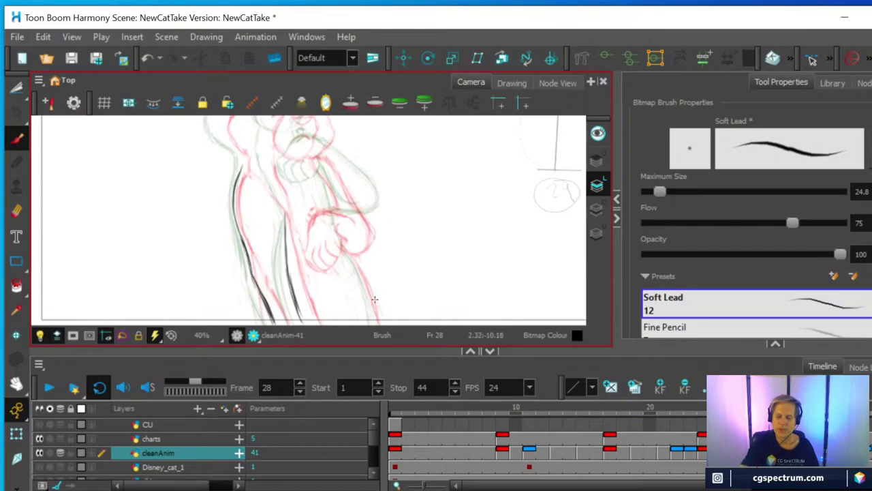
pyautogui.moveTo(362, 275)
pyautogui.mouseDown()
pyautogui.moveTo(345, 248)
pyautogui.moveTo(373, 318)
pyautogui.mouseUp()
# Step: Draw the neck-to-chest line below the head, between the two onion-skin poses
pyautogui.press('space')
pyautogui.moveTo(396, 204); pyautogui.dragTo(382, 281)
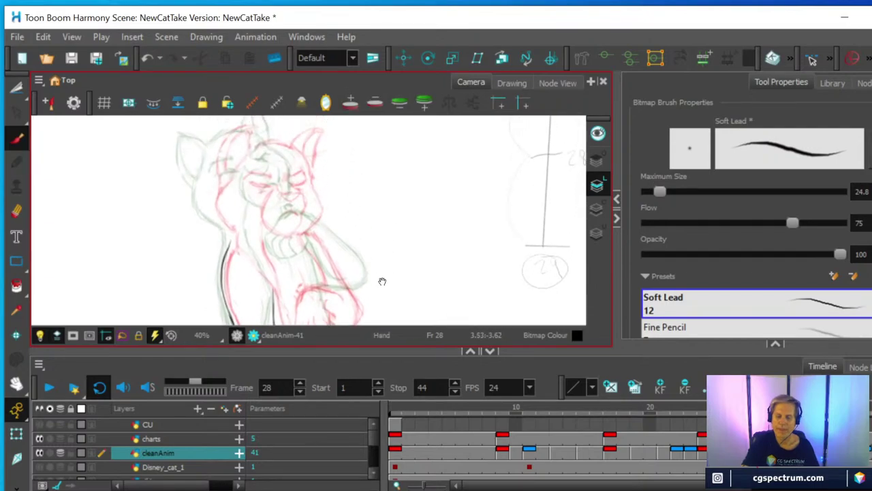
pyautogui.moveTo(256, 240); pyautogui.dragTo(264, 267)
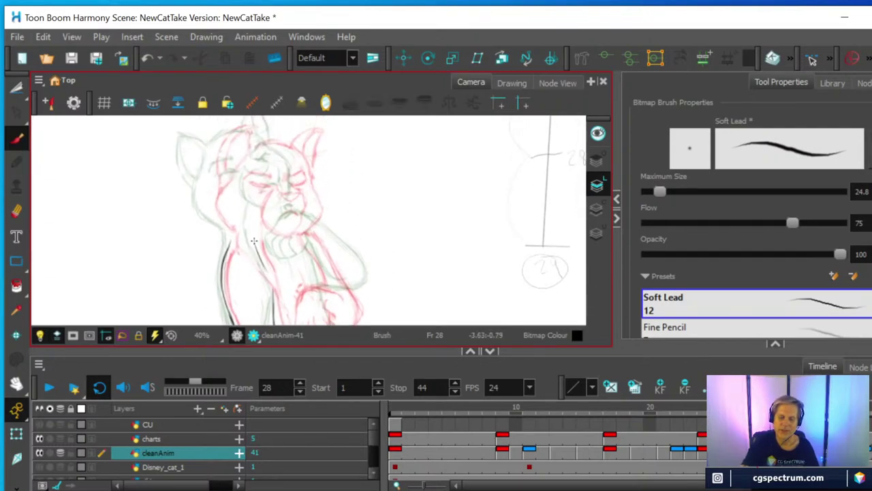
pyautogui.moveTo(254, 235); pyautogui.dragTo(266, 266)
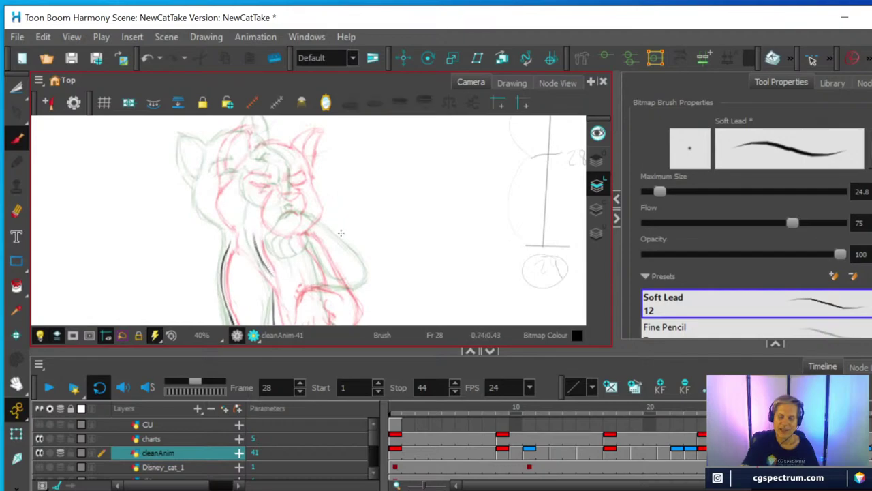
# Step: Draw the head outline from the neck over the skull to the muzzle side, and add the left ear
pyautogui.scroll(1, 336, 235)
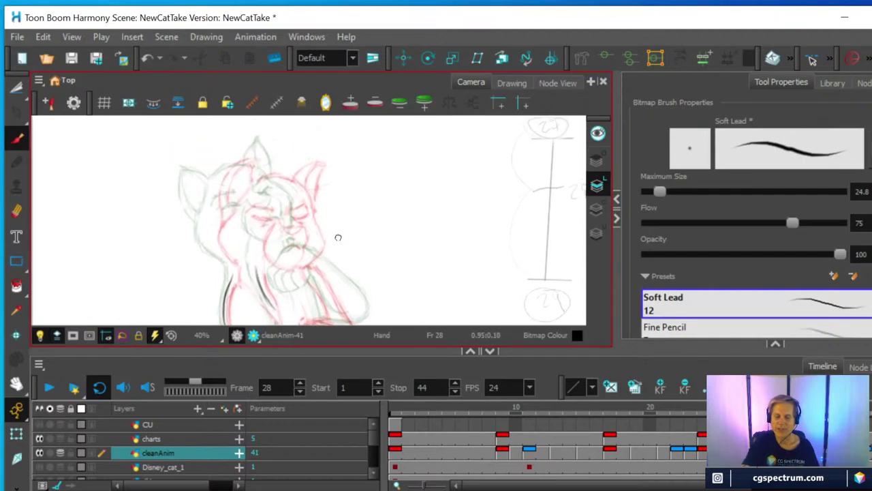
pyautogui.scroll(1, 301, 250)
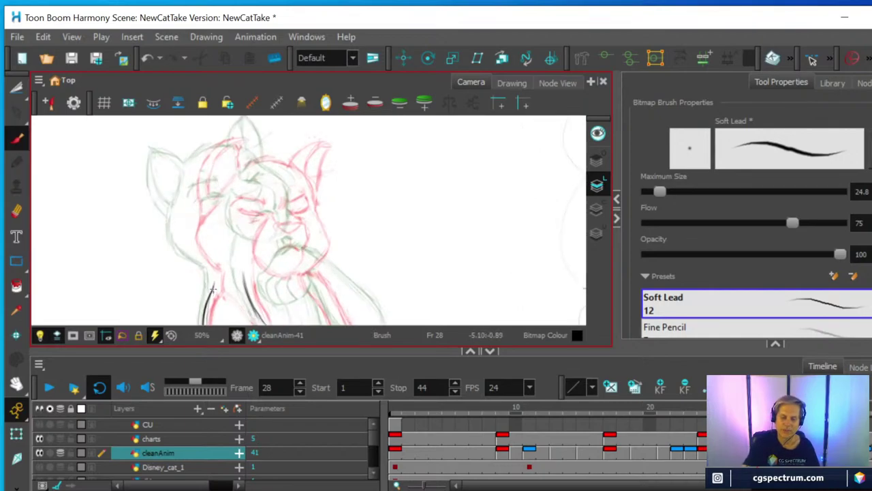
pyautogui.moveTo(213, 290); pyautogui.dragTo(215, 270)
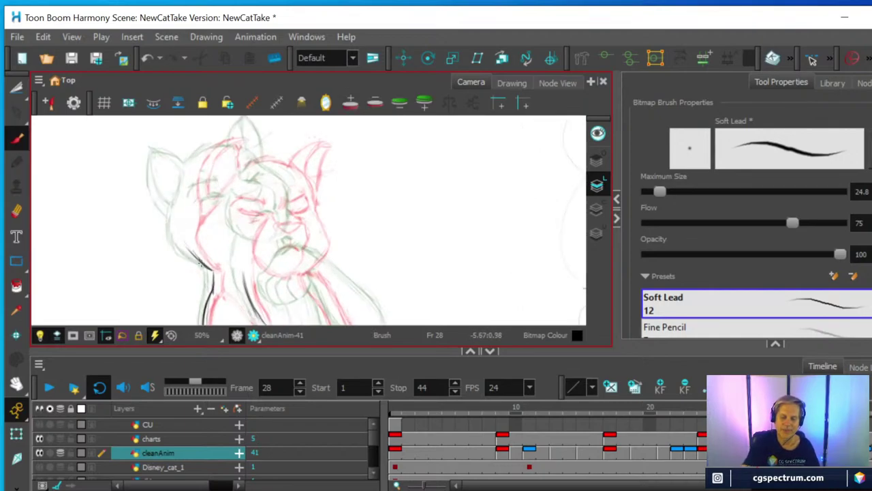
pyautogui.moveTo(178, 229); pyautogui.dragTo(195, 256)
pyautogui.moveTo(189, 198); pyautogui.dragTo(178, 236)
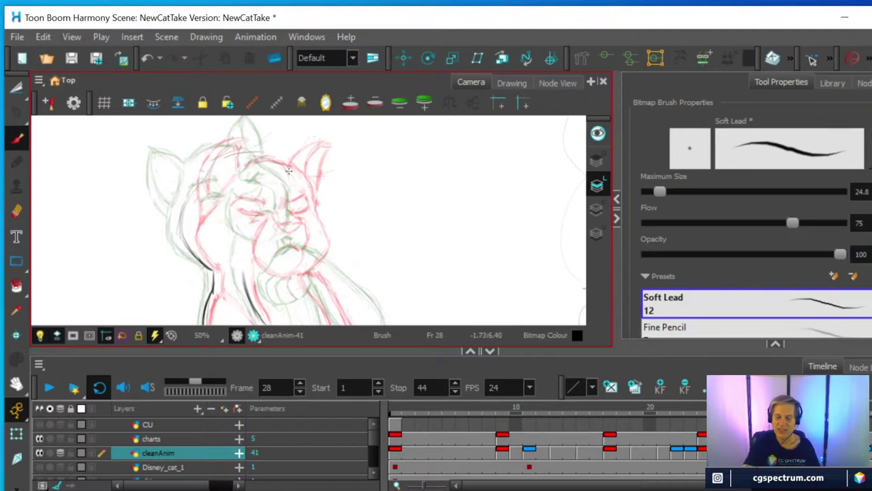
pyautogui.moveTo(290, 172)
pyautogui.mouseDown()
pyautogui.moveTo(305, 224)
pyautogui.moveTo(306, 215)
pyautogui.moveTo(293, 249)
pyautogui.moveTo(307, 198)
pyautogui.moveTo(284, 154)
pyautogui.mouseUp()
pyautogui.moveTo(183, 205)
pyautogui.mouseDown()
pyautogui.moveTo(214, 150)
pyautogui.moveTo(282, 151)
pyautogui.moveTo(287, 161)
pyautogui.moveTo(232, 156)
pyautogui.moveTo(192, 176)
pyautogui.moveTo(183, 225)
pyautogui.mouseUp()
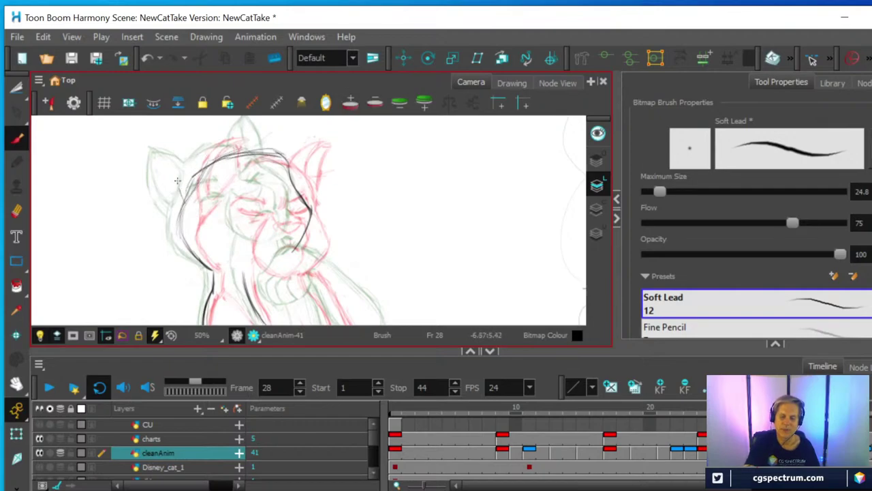
pyautogui.moveTo(177, 181)
pyautogui.mouseDown()
pyautogui.moveTo(207, 131)
pyautogui.moveTo(214, 163)
pyautogui.moveTo(198, 133)
pyautogui.moveTo(186, 202)
pyautogui.moveTo(195, 139)
pyautogui.mouseUp()
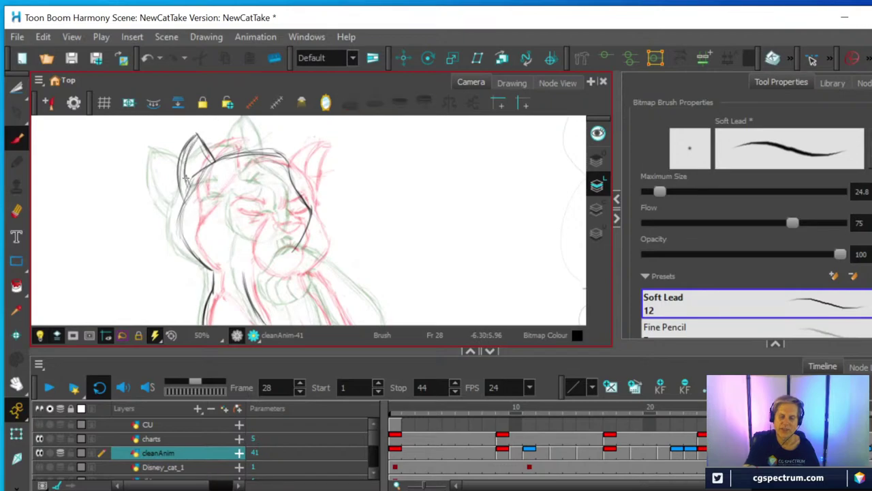
pyautogui.moveTo(186, 198); pyautogui.dragTo(193, 132)
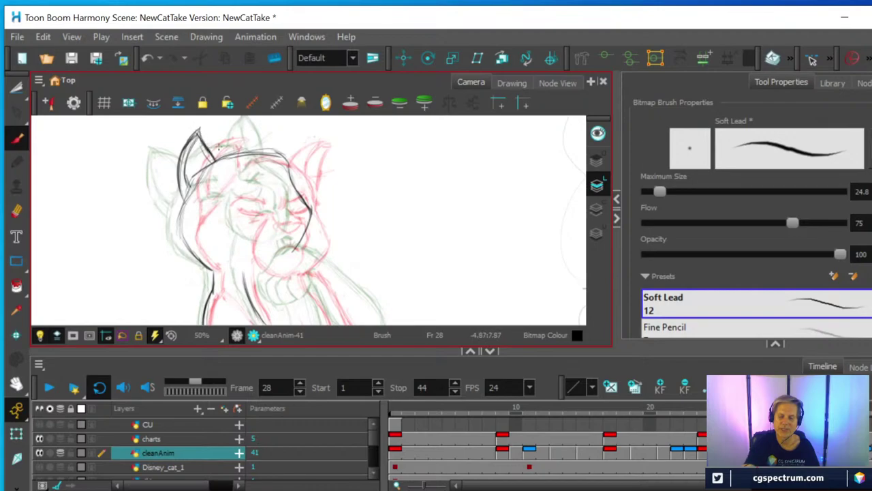
# Step: Draw the right ear on top of the head, erasing and redrawing its right edge and adding the inner ear line
pyautogui.press('space')
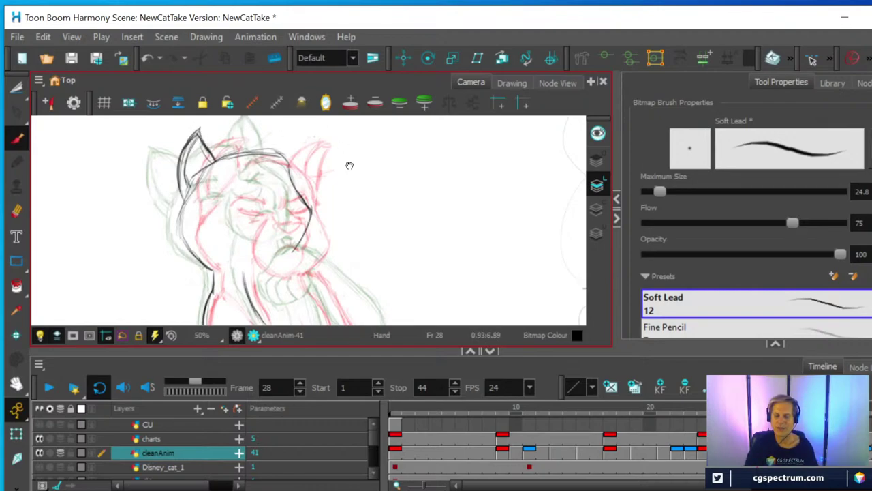
pyautogui.moveTo(350, 166); pyautogui.dragTo(353, 247)
pyautogui.scroll(2, 351, 248)
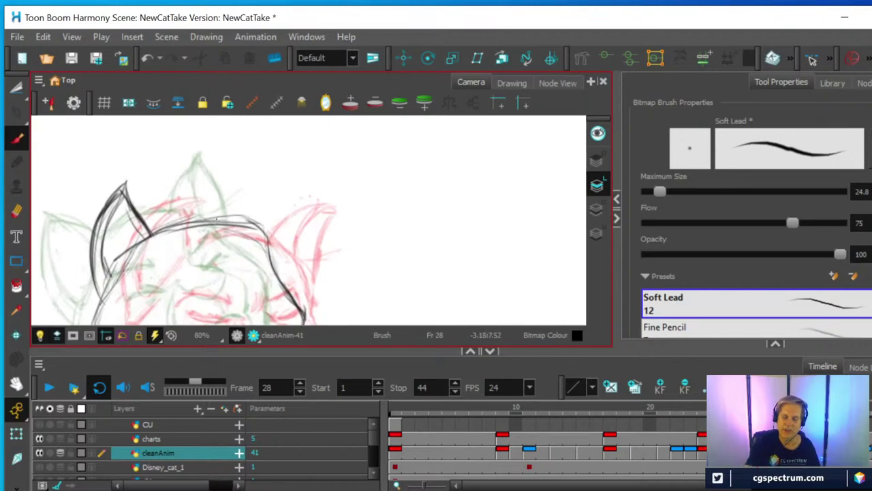
pyautogui.moveTo(217, 220)
pyautogui.mouseDown()
pyautogui.moveTo(240, 176)
pyautogui.moveTo(283, 154)
pyautogui.moveTo(278, 214)
pyautogui.moveTo(280, 156)
pyautogui.moveTo(251, 170)
pyautogui.moveTo(249, 154)
pyautogui.mouseUp()
pyautogui.click(16, 212)
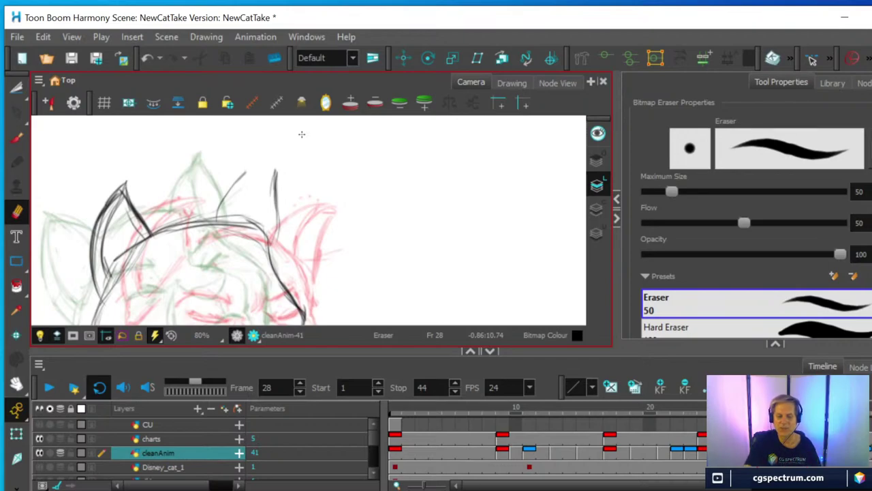
pyautogui.moveTo(275, 164)
pyautogui.mouseDown()
pyautogui.moveTo(276, 238)
pyautogui.moveTo(263, 159)
pyautogui.moveTo(270, 157)
pyautogui.moveTo(274, 252)
pyautogui.mouseUp()
pyautogui.click(17, 137)
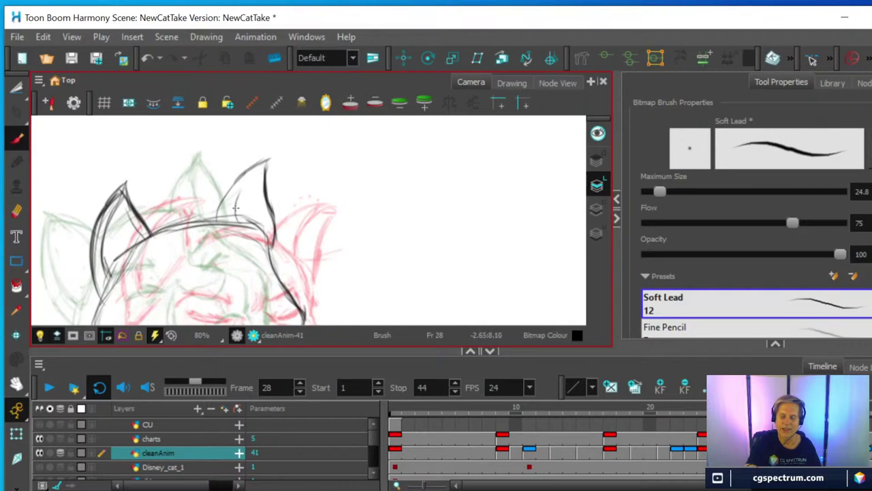
pyautogui.moveTo(236, 208)
pyautogui.mouseDown()
pyautogui.moveTo(257, 168)
pyautogui.moveTo(238, 213)
pyautogui.moveTo(242, 185)
pyautogui.moveTo(253, 208)
pyautogui.moveTo(244, 212)
pyautogui.moveTo(246, 190)
pyautogui.moveTo(244, 225)
pyautogui.moveTo(253, 176)
pyautogui.moveTo(267, 161)
pyautogui.mouseUp()
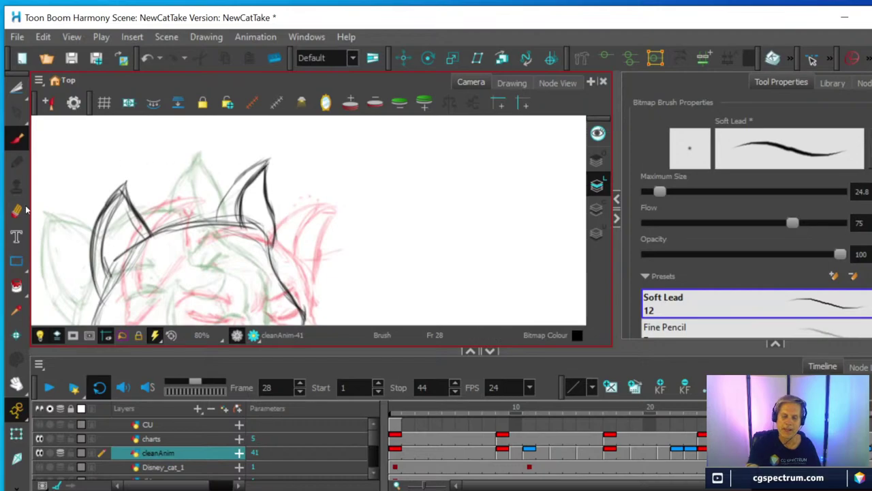
pyautogui.click(18, 211)
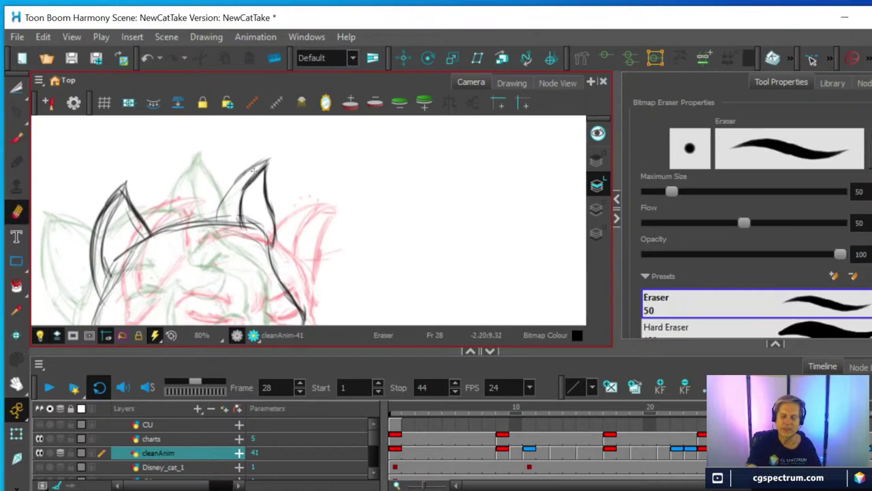
pyautogui.moveTo(368, 236); pyautogui.dragTo(384, 185)
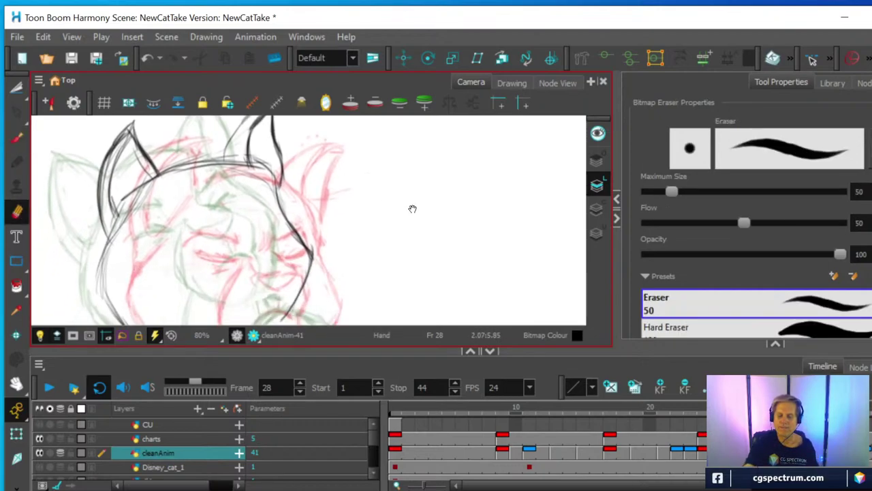
# Step: Draw the nose, the two closed eyes and the eyebrows on the face, between the two onion-skin poses
pyautogui.click(17, 137)
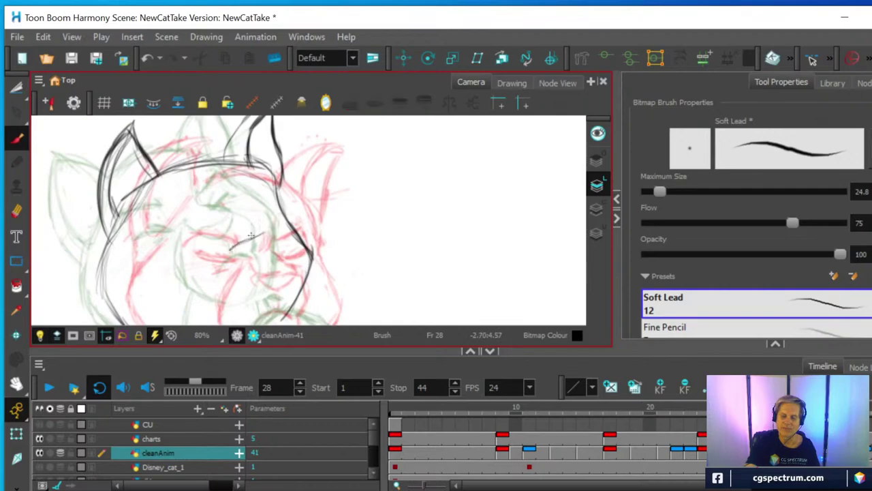
pyautogui.moveTo(230, 249)
pyautogui.mouseDown()
pyautogui.moveTo(265, 233)
pyautogui.moveTo(253, 258)
pyautogui.moveTo(249, 239)
pyautogui.mouseUp()
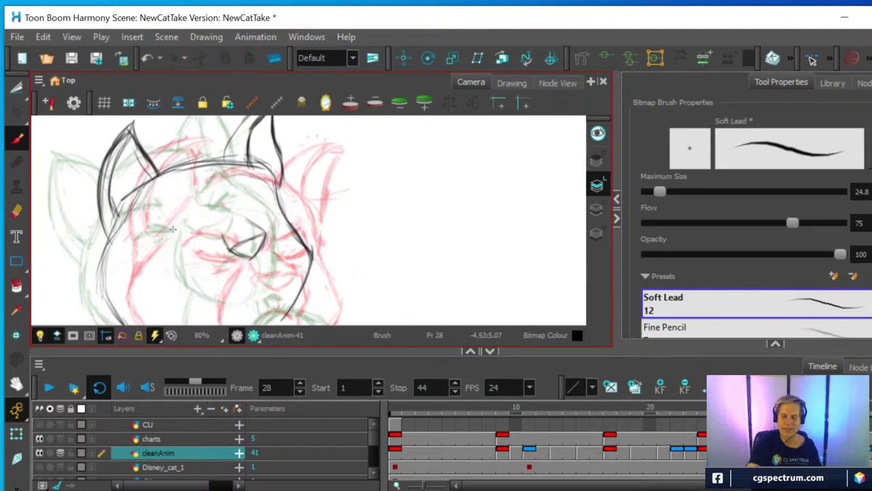
pyautogui.moveTo(197, 240)
pyautogui.mouseDown()
pyautogui.moveTo(164, 245)
pyautogui.moveTo(202, 238)
pyautogui.mouseUp()
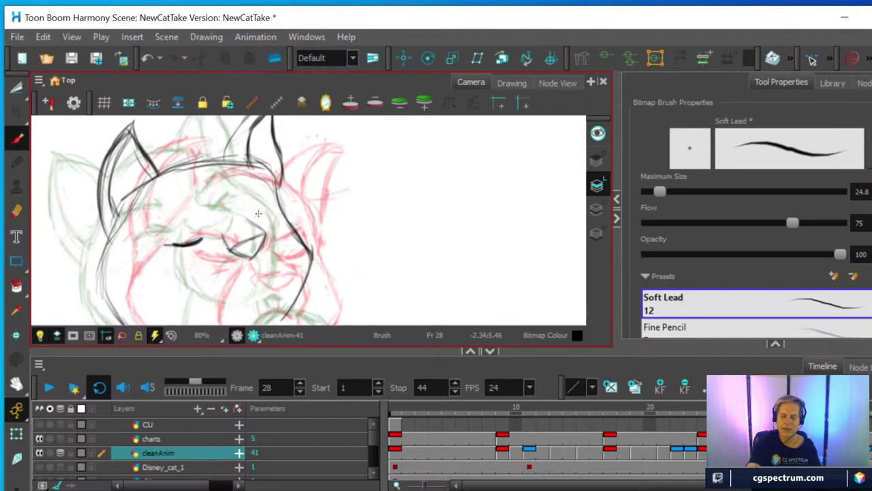
pyautogui.moveTo(252, 216)
pyautogui.mouseDown()
pyautogui.moveTo(267, 198)
pyautogui.moveTo(259, 206)
pyautogui.mouseUp()
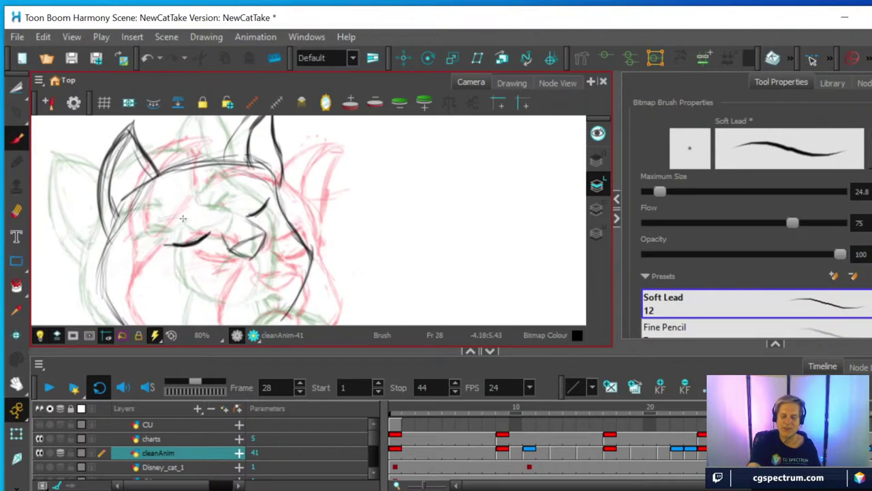
pyautogui.moveTo(162, 219); pyautogui.dragTo(198, 214)
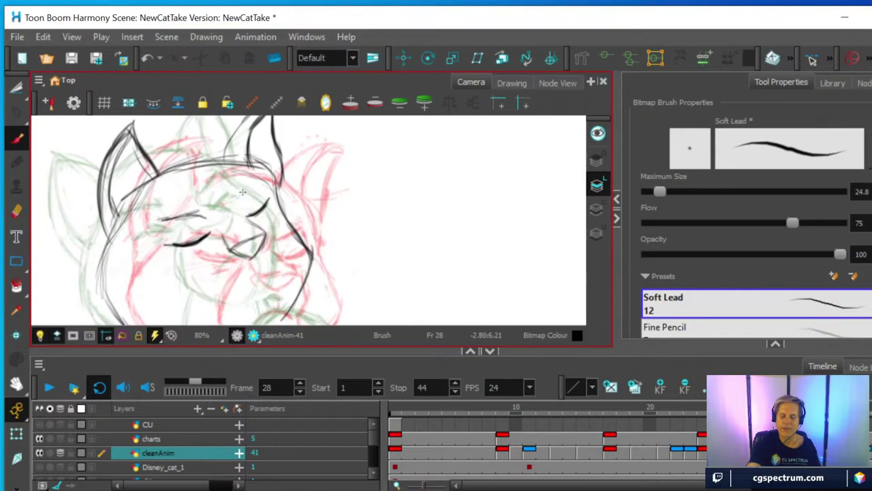
pyautogui.moveTo(262, 178); pyautogui.dragTo(238, 197)
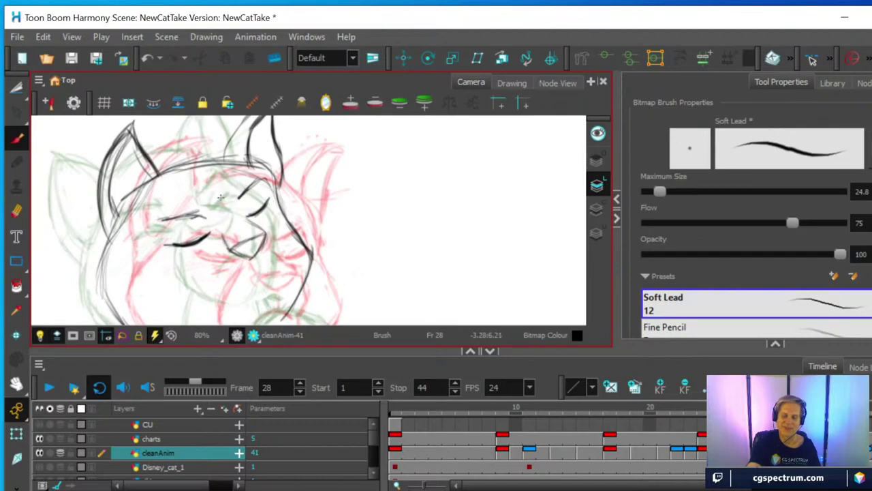
pyautogui.moveTo(158, 222); pyautogui.dragTo(199, 213)
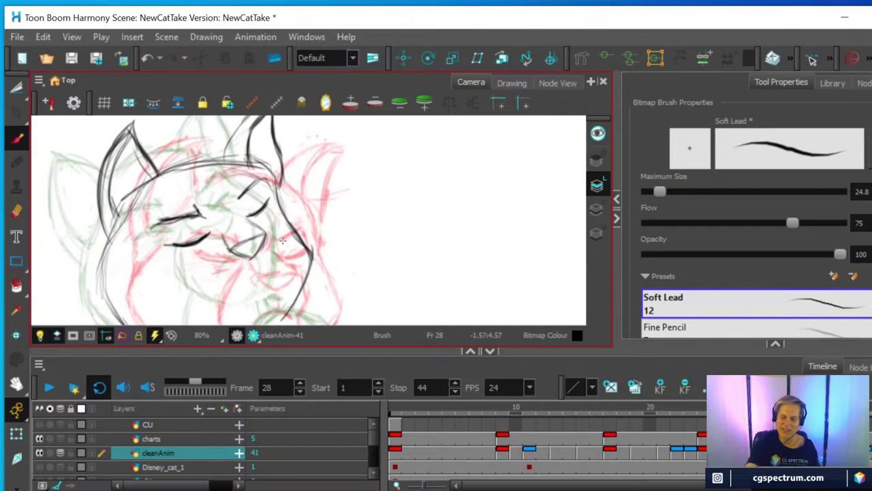
# Step: Draw the short line below the nose and the rounded muzzle outline around it, between the two onion-skin poses
pyautogui.moveTo(282, 240); pyautogui.dragTo(298, 205)
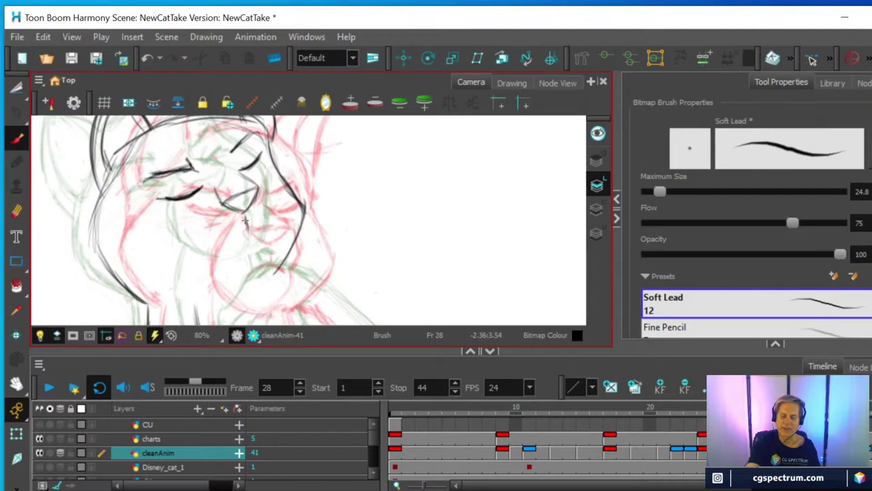
pyautogui.moveTo(245, 222); pyautogui.dragTo(250, 243)
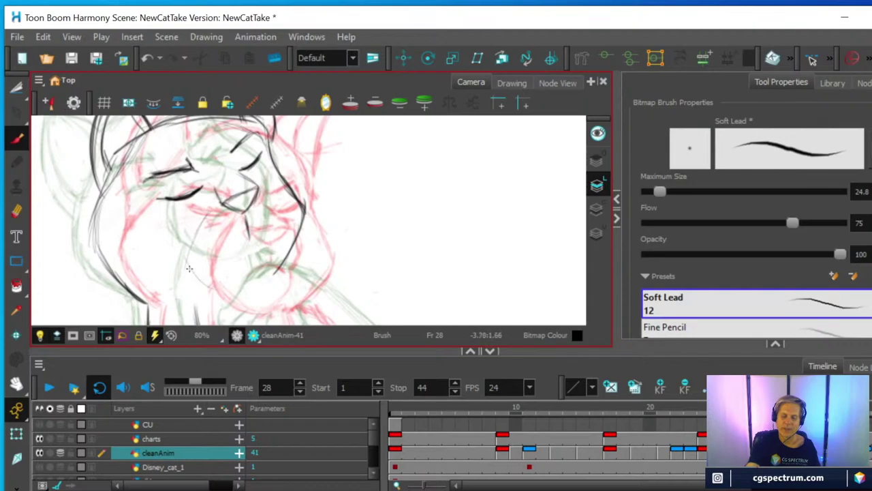
pyautogui.moveTo(191, 263); pyautogui.dragTo(241, 296)
pyautogui.moveTo(192, 231); pyautogui.dragTo(208, 283)
pyautogui.moveTo(232, 194)
pyautogui.mouseDown()
pyautogui.moveTo(196, 280)
pyautogui.moveTo(218, 298)
pyautogui.mouseUp()
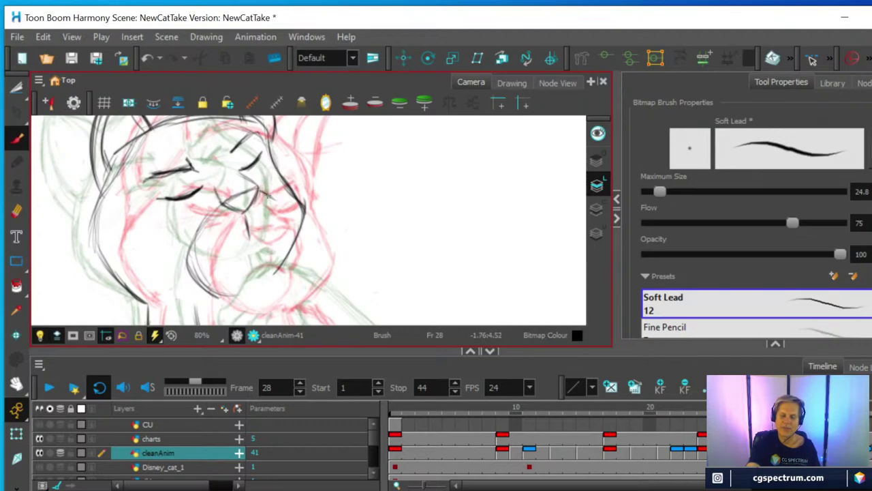
pyautogui.moveTo(276, 199)
pyautogui.mouseDown()
pyautogui.moveTo(285, 252)
pyautogui.moveTo(274, 277)
pyautogui.mouseUp()
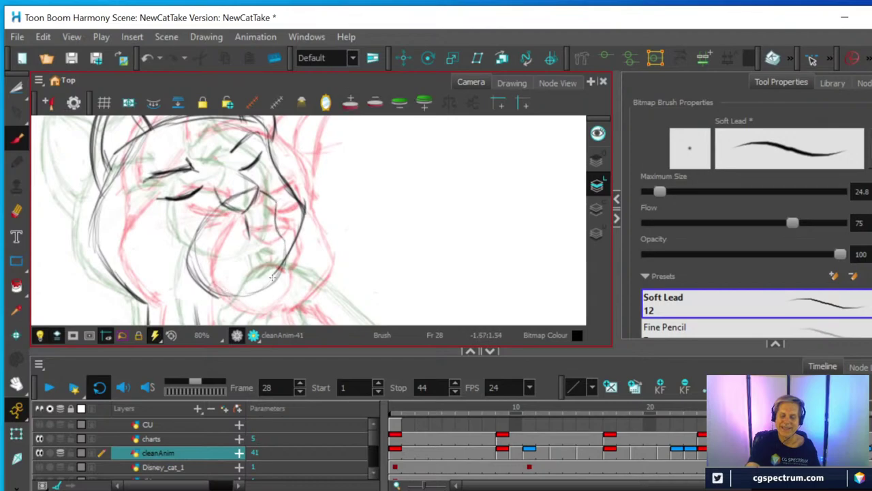
pyautogui.moveTo(284, 242)
pyautogui.mouseDown()
pyautogui.moveTo(276, 277)
pyautogui.moveTo(227, 294)
pyautogui.mouseUp()
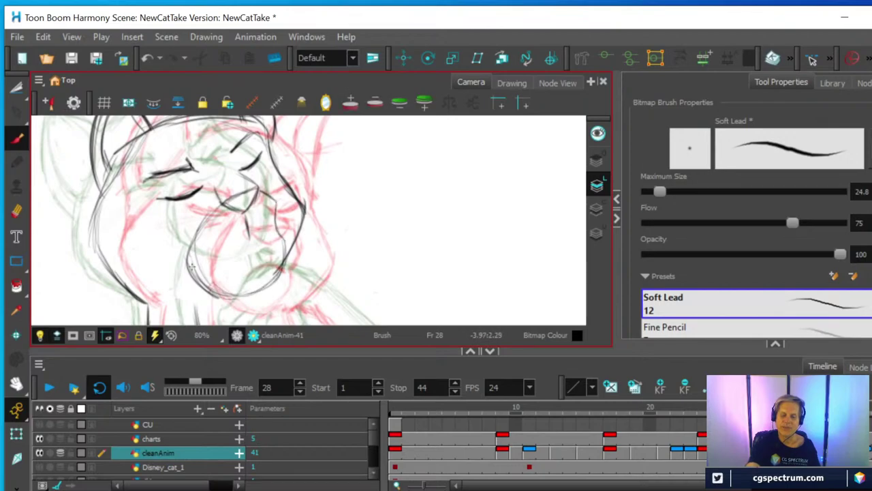
pyautogui.moveTo(188, 250); pyautogui.dragTo(204, 286)
# Step: Touch up the muzzle outline with the eraser and draw a small downturned mouth under the nose line
pyautogui.hotkey('alt', 'e')
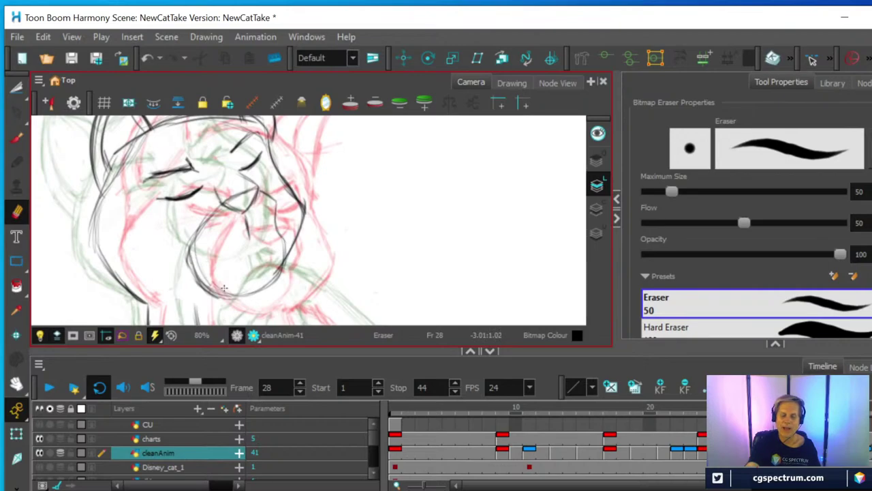
pyautogui.hotkey('alt', 'b')
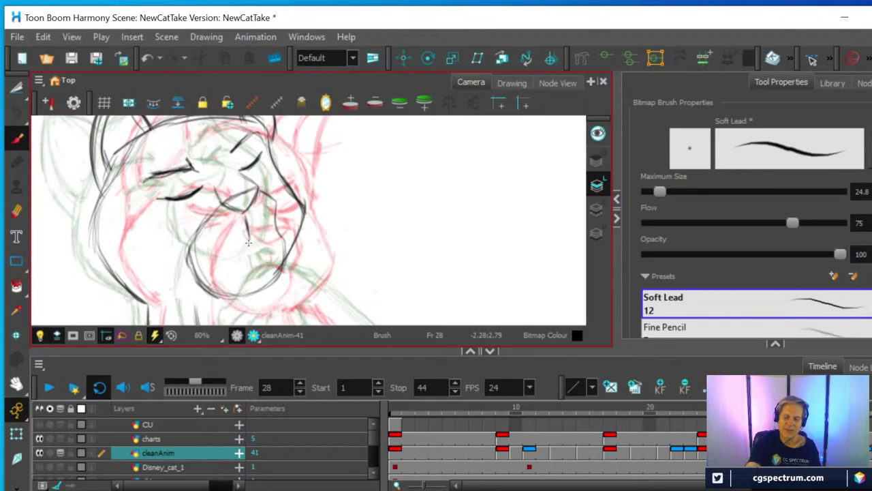
pyautogui.moveTo(249, 243)
pyautogui.mouseDown()
pyautogui.moveTo(240, 251)
pyautogui.moveTo(256, 243)
pyautogui.moveTo(240, 251)
pyautogui.mouseUp()
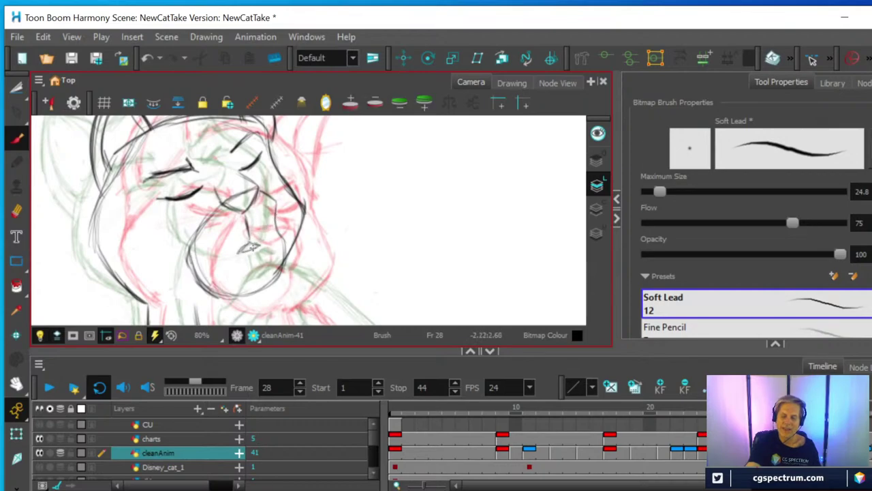
pyautogui.moveTo(263, 242); pyautogui.dragTo(241, 252)
# Step: Refine the eye area with a brow line over the right eye, a cheek curve under the left eye, and lid lines on both eyes
pyautogui.press('space')
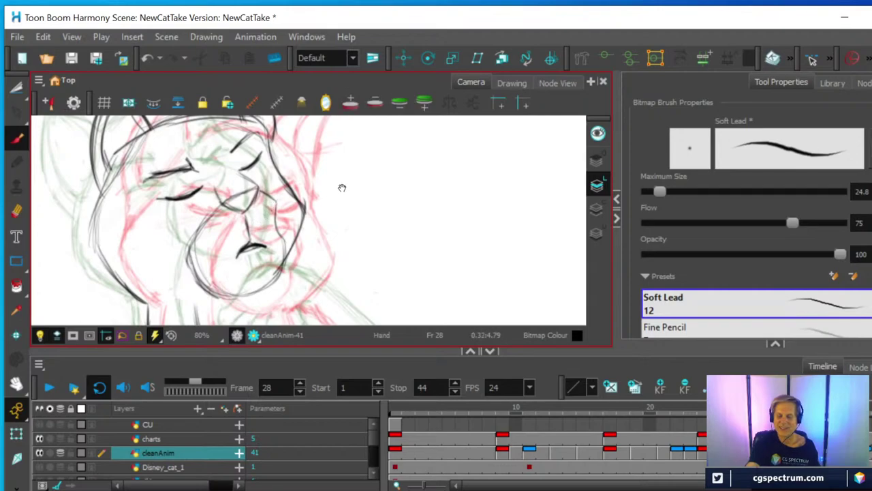
pyautogui.moveTo(342, 188); pyautogui.dragTo(343, 243)
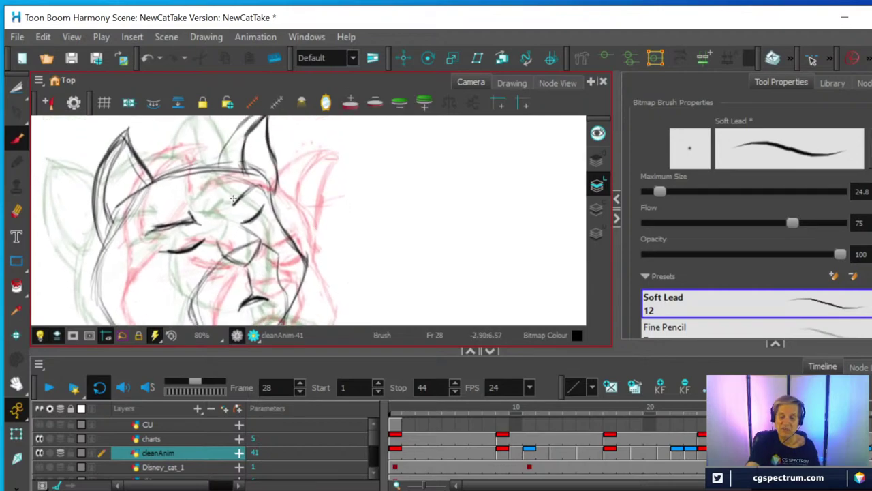
pyautogui.moveTo(234, 204); pyautogui.dragTo(256, 188)
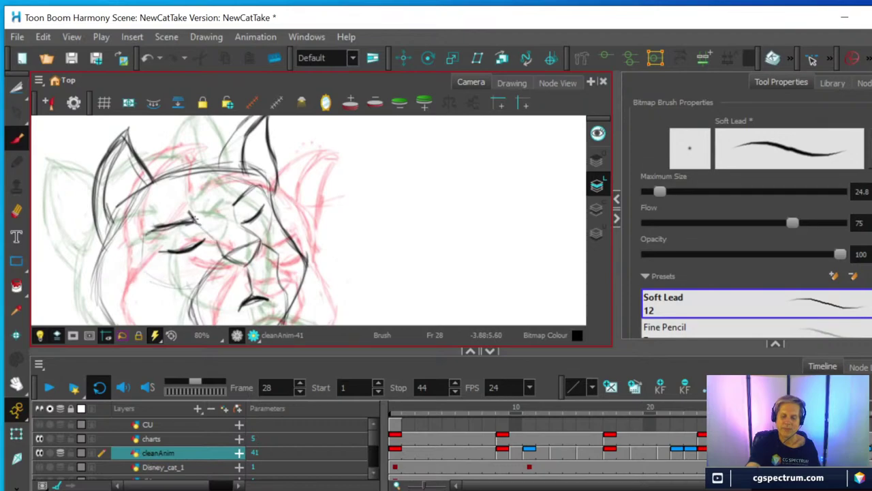
pyautogui.moveTo(141, 240)
pyautogui.mouseDown()
pyautogui.moveTo(144, 274)
pyautogui.moveTo(198, 279)
pyautogui.mouseUp()
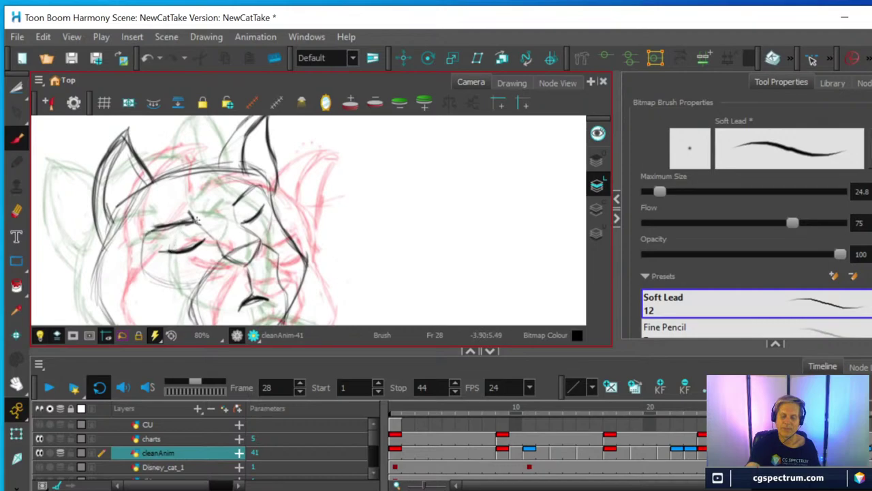
pyautogui.moveTo(184, 239); pyautogui.dragTo(188, 236)
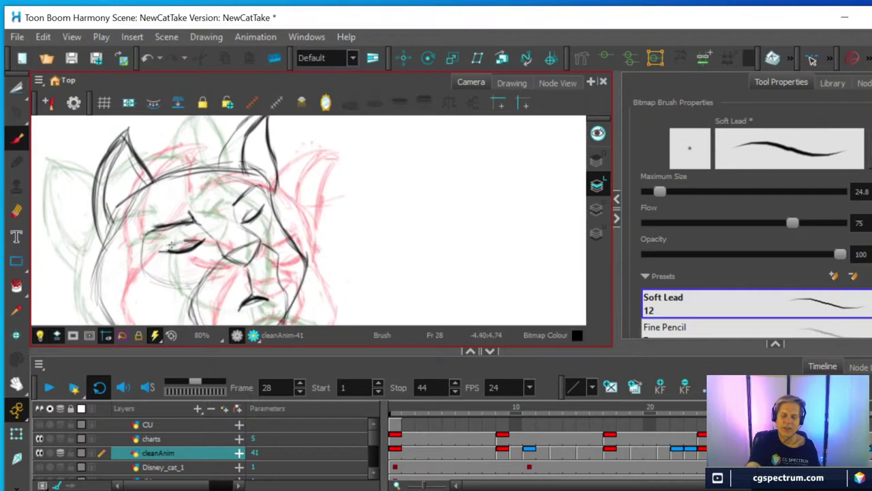
pyautogui.moveTo(244, 214)
pyautogui.mouseDown()
pyautogui.moveTo(259, 205)
pyautogui.moveTo(263, 225)
pyautogui.mouseUp()
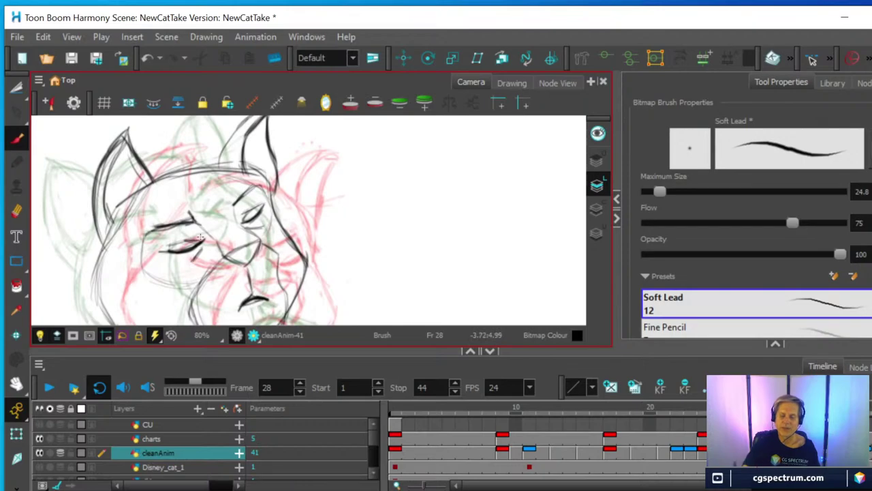
# Step: Clean up the closed right eye with the eraser and redraw its lash line with the brush
pyautogui.scroll(-2, 193, 257)
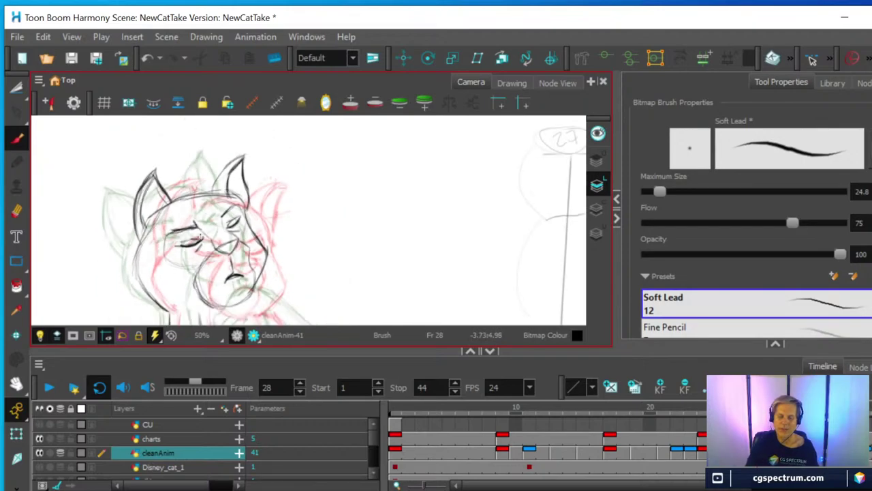
pyautogui.scroll(2, 201, 237)
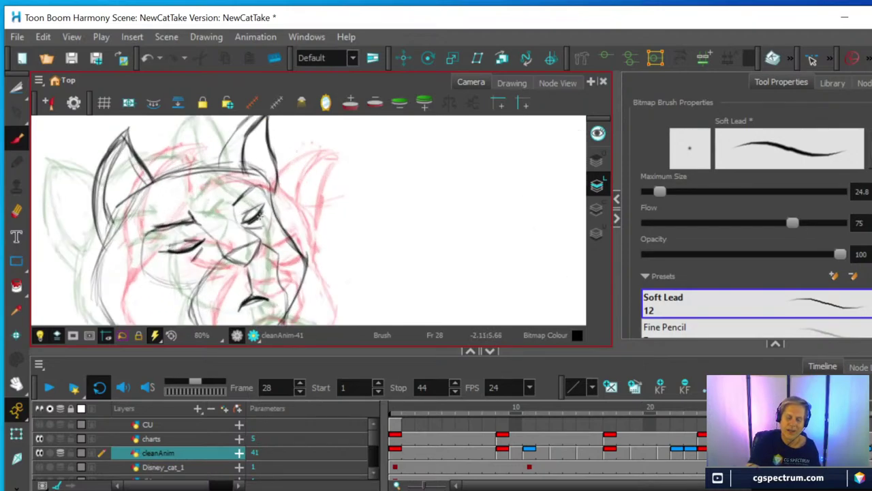
pyautogui.hotkey('alt', 'e')
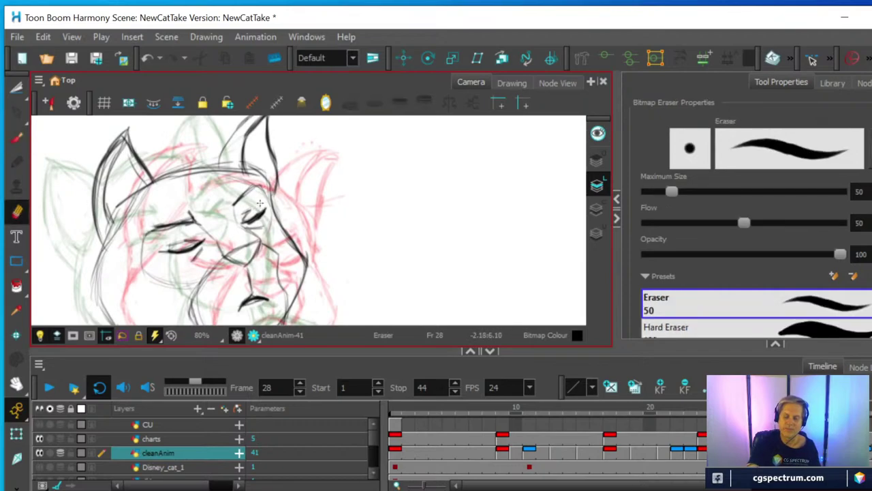
pyautogui.click(17, 139)
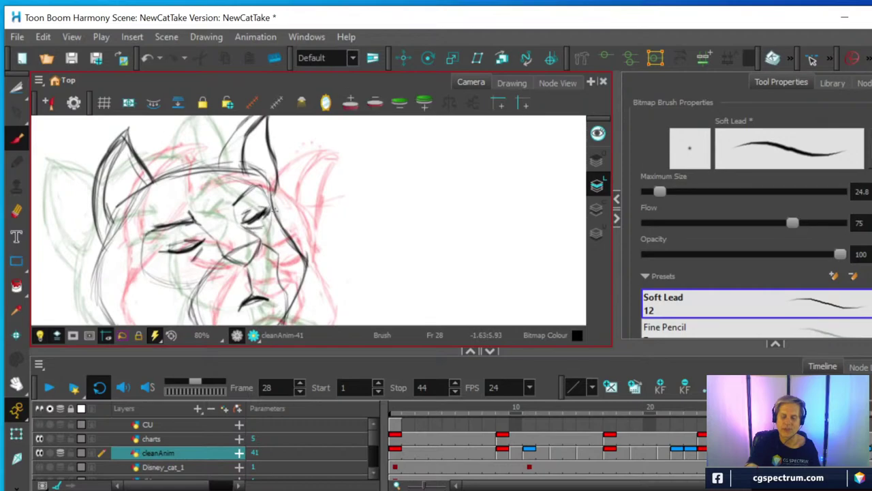
# Step: Lasso the cat's fist in the frame 29 drawing with the Cutter tool and copy it
pyautogui.scroll(-3, 276, 204)
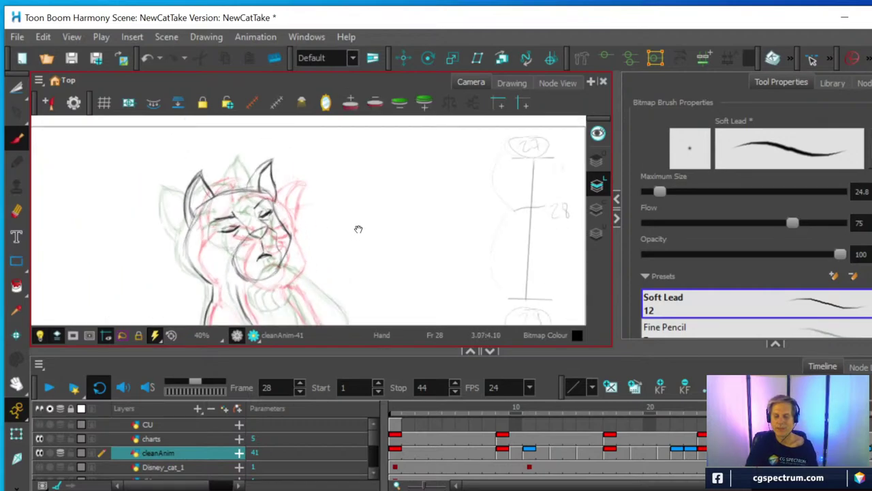
pyautogui.moveTo(358, 229); pyautogui.dragTo(355, 185)
pyautogui.scroll(-1, 352, 191)
pyautogui.scroll(-1, 345, 227)
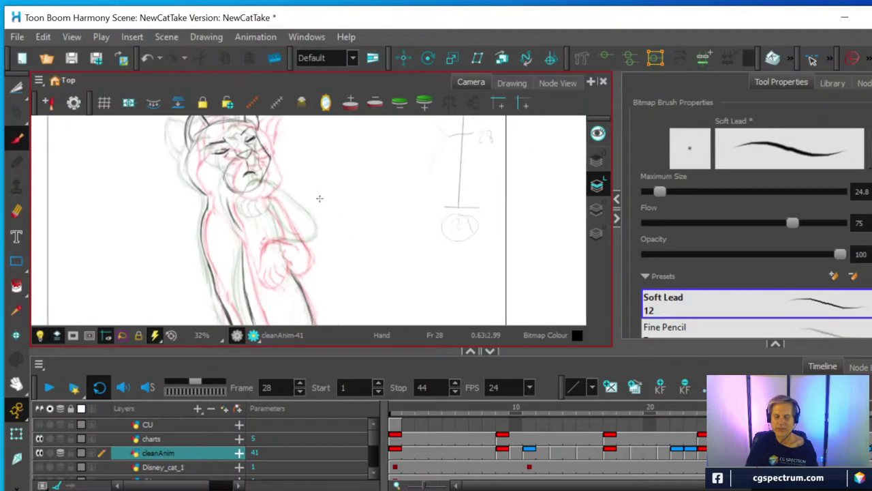
pyautogui.scroll(1, 320, 197)
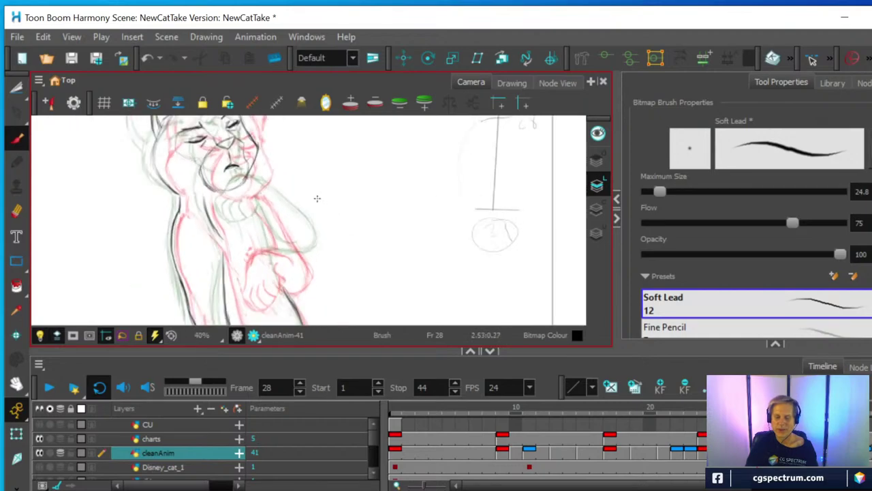
pyautogui.scroll(1, 317, 198)
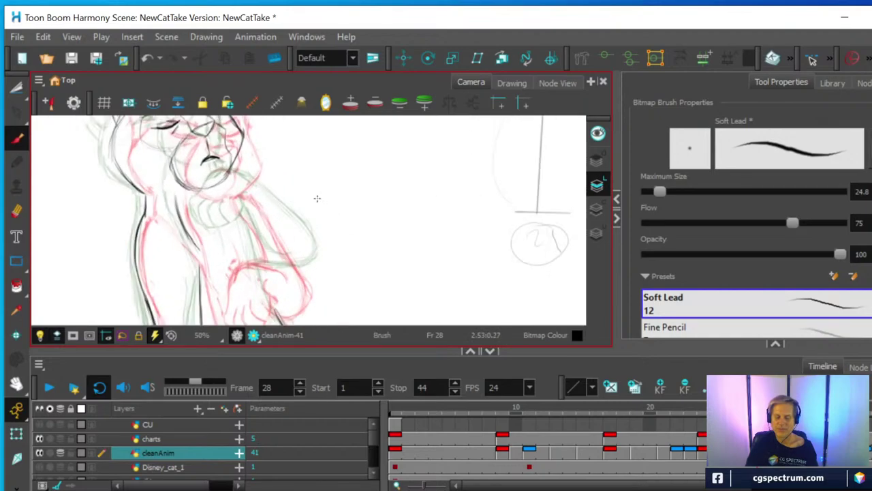
pyautogui.scroll(-1, 317, 198)
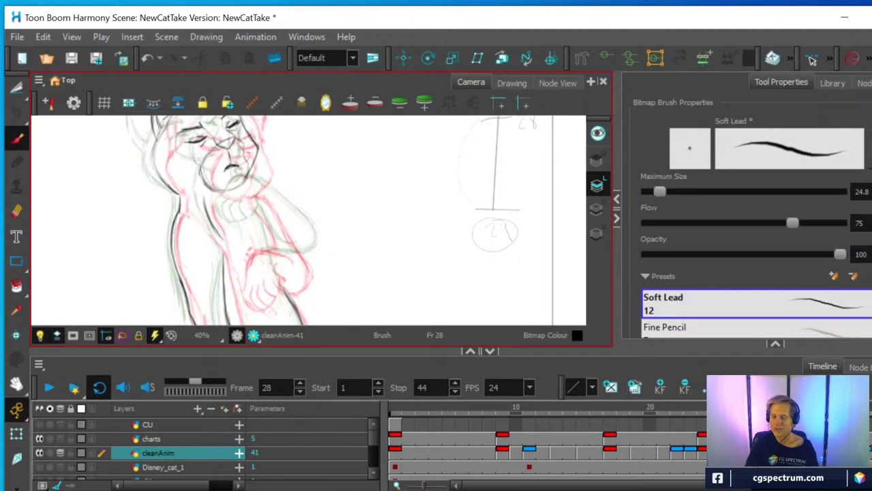
pyautogui.press('.')
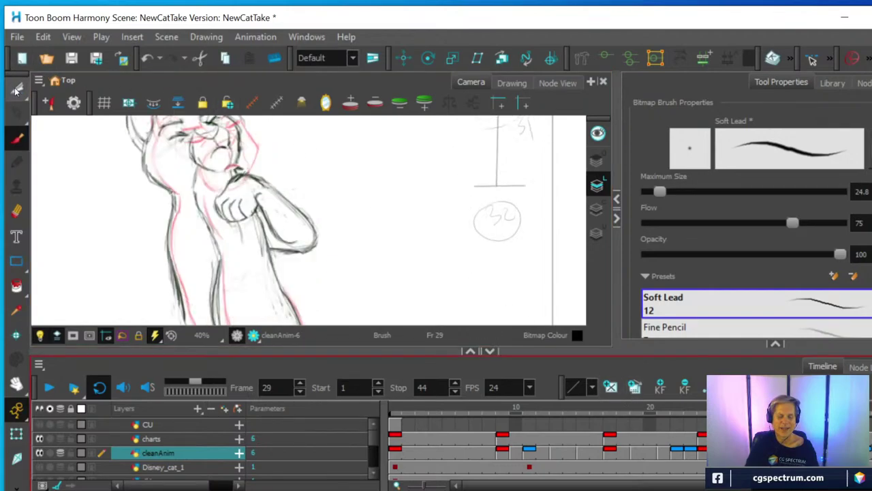
pyautogui.moveTo(17, 91); pyautogui.dragTo(54, 102)
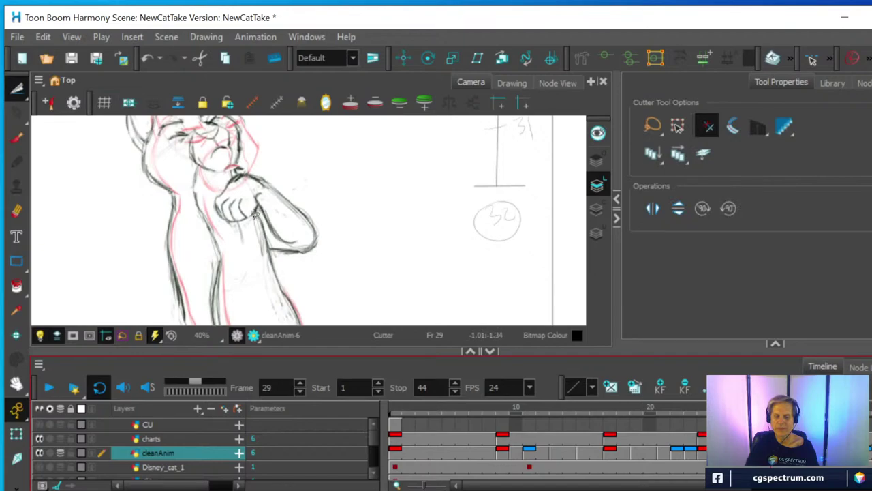
pyautogui.moveTo(256, 213)
pyautogui.mouseDown()
pyautogui.moveTo(274, 179)
pyautogui.moveTo(243, 162)
pyautogui.moveTo(219, 170)
pyautogui.moveTo(211, 196)
pyautogui.moveTo(219, 225)
pyautogui.moveTo(264, 220)
pyautogui.moveTo(269, 205)
pyautogui.mouseUp()
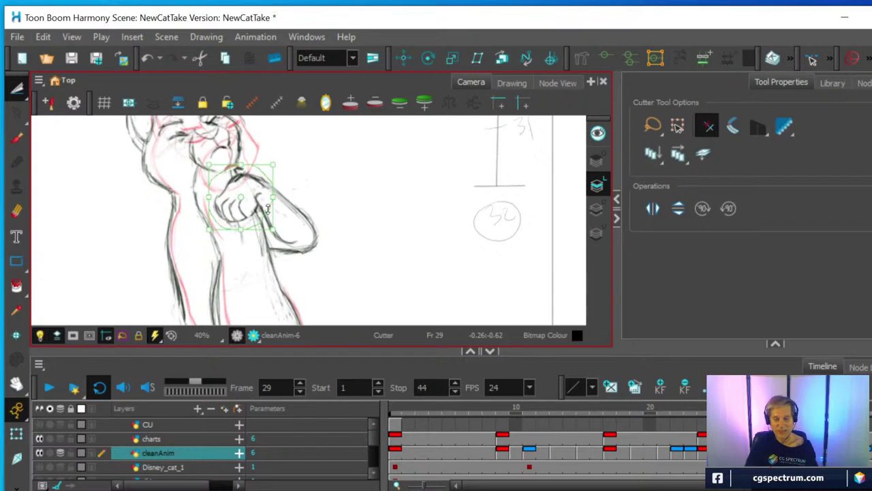
pyautogui.hotkey('ctrl', 'c')
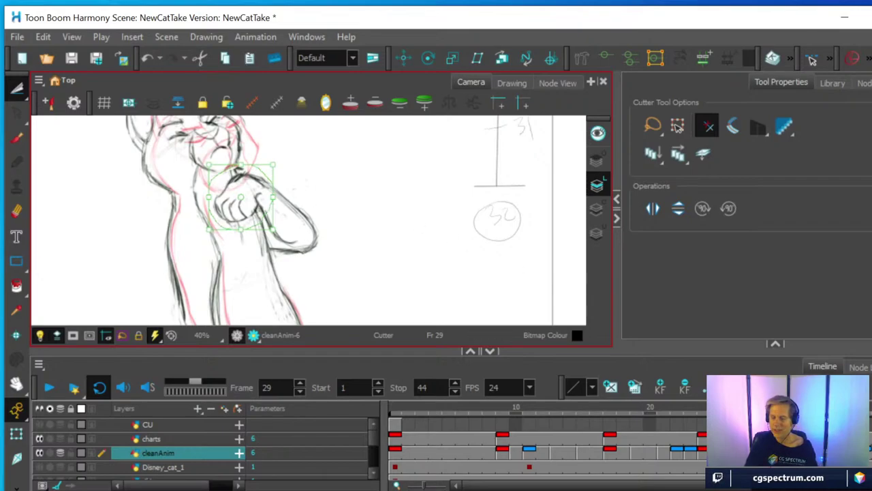
# Step: Paste the copied fist into the frame 28 drawing and move it between the two onion-skin hand positions
pyautogui.press(',')
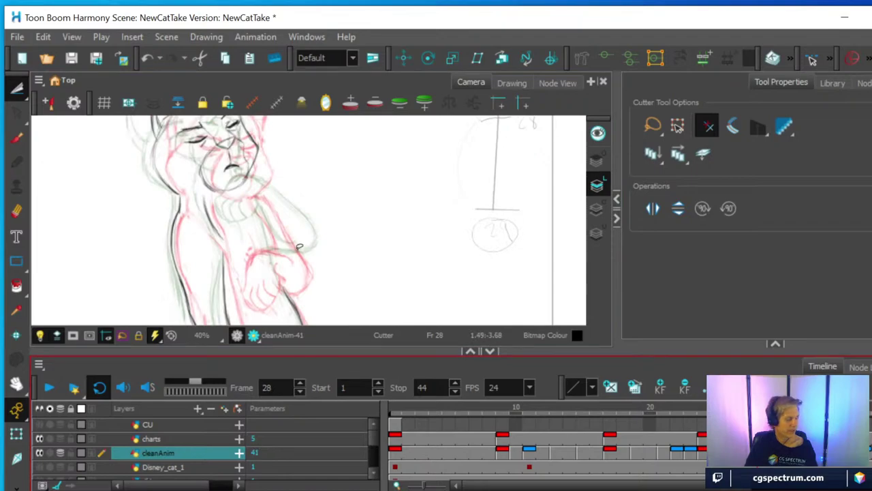
pyautogui.hotkey('ctrl', 'v')
pyautogui.moveTo(252, 216); pyautogui.dragTo(266, 255)
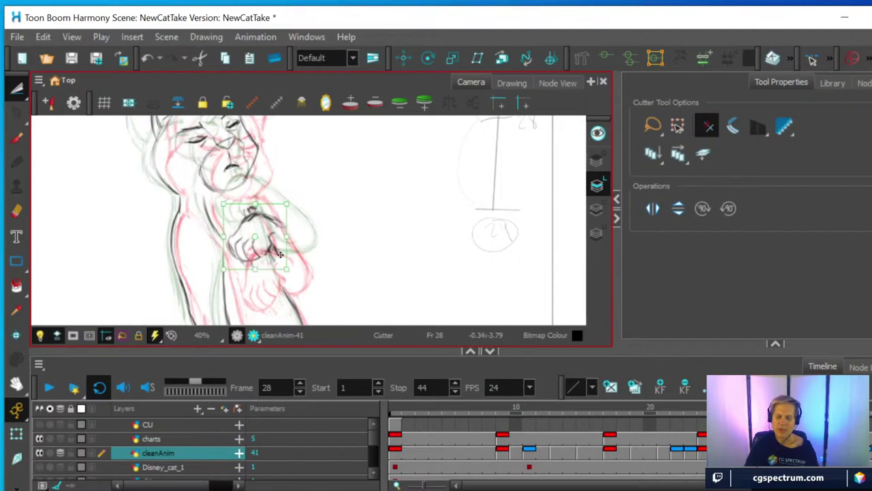
# Step: Rotate the pasted fist slightly counterclockwise and nudge it into place in front of the chest
pyautogui.press('2')
pyautogui.press('2')
pyautogui.press('2')
pyautogui.press('1')
pyautogui.press('1')
pyautogui.press('space')
pyautogui.moveTo(333, 245); pyautogui.dragTo(384, 240)
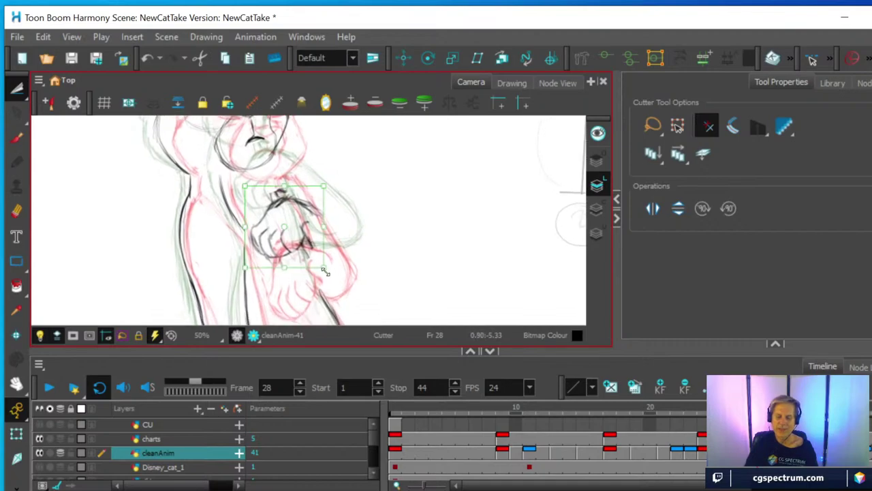
pyautogui.moveTo(331, 273); pyautogui.dragTo(334, 259)
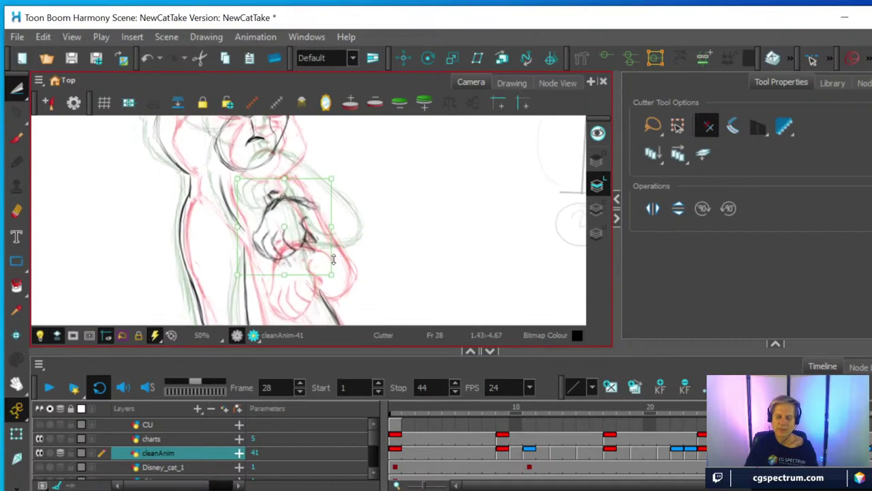
pyautogui.moveTo(287, 239); pyautogui.dragTo(283, 244)
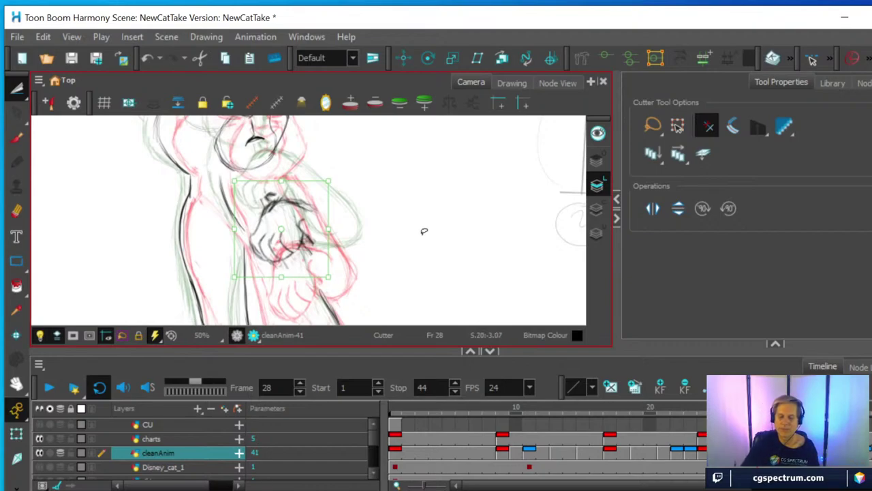
# Step: Draw the bent arm's shoulder, elbow and forearm lines to meet the pasted fist, and erase stray marks at the wrist
pyautogui.click(17, 136)
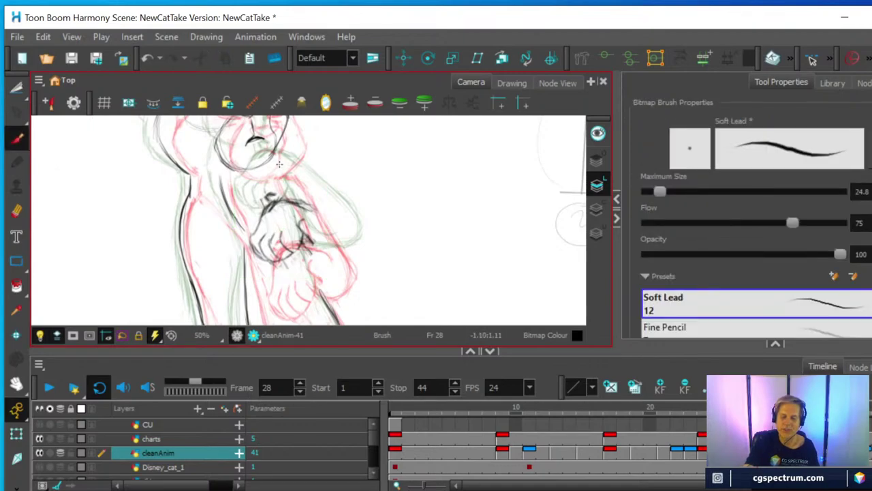
pyautogui.moveTo(313, 176); pyautogui.dragTo(350, 239)
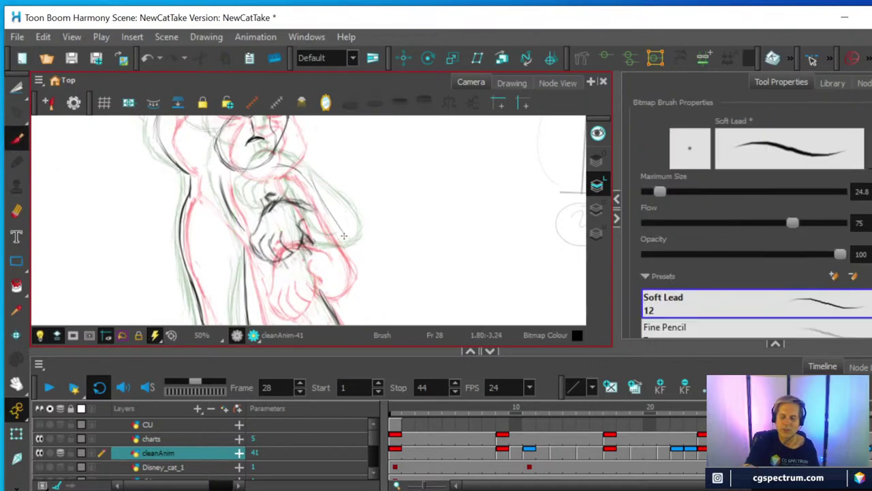
pyautogui.moveTo(314, 177)
pyautogui.mouseDown()
pyautogui.moveTo(360, 247)
pyautogui.moveTo(357, 239)
pyautogui.moveTo(315, 273)
pyautogui.mouseUp()
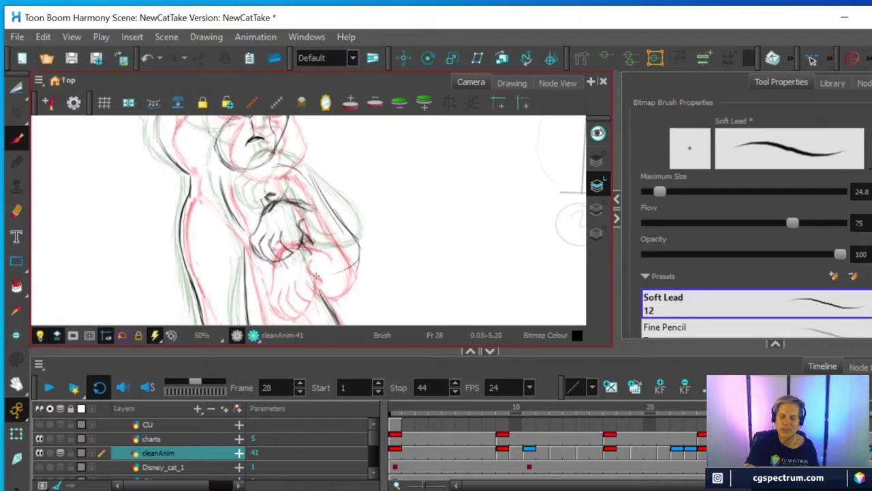
pyautogui.moveTo(359, 252)
pyautogui.mouseDown()
pyautogui.moveTo(315, 273)
pyautogui.moveTo(357, 261)
pyautogui.moveTo(354, 234)
pyautogui.moveTo(334, 217)
pyautogui.mouseUp()
pyautogui.moveTo(305, 184)
pyautogui.mouseDown()
pyautogui.moveTo(285, 165)
pyautogui.moveTo(310, 176)
pyautogui.moveTo(350, 233)
pyautogui.mouseUp()
pyautogui.moveTo(304, 205); pyautogui.dragTo(329, 235)
pyautogui.moveTo(311, 208)
pyautogui.mouseDown()
pyautogui.moveTo(344, 246)
pyautogui.moveTo(320, 221)
pyautogui.mouseUp()
pyautogui.moveTo(322, 221)
pyautogui.mouseDown()
pyautogui.moveTo(342, 245)
pyautogui.moveTo(337, 233)
pyautogui.mouseUp()
pyautogui.moveTo(315, 290)
pyautogui.mouseDown()
pyautogui.moveTo(300, 255)
pyautogui.moveTo(320, 297)
pyautogui.moveTo(310, 262)
pyautogui.mouseUp()
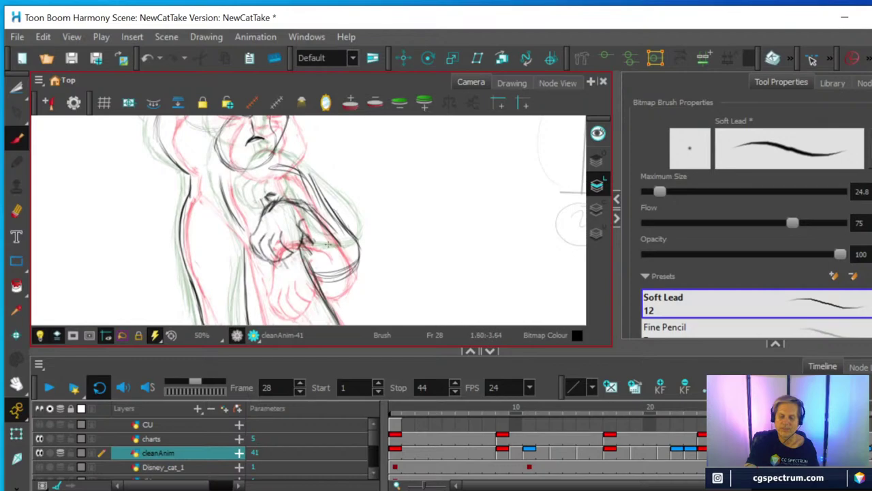
pyautogui.hotkey('alt', 'e')
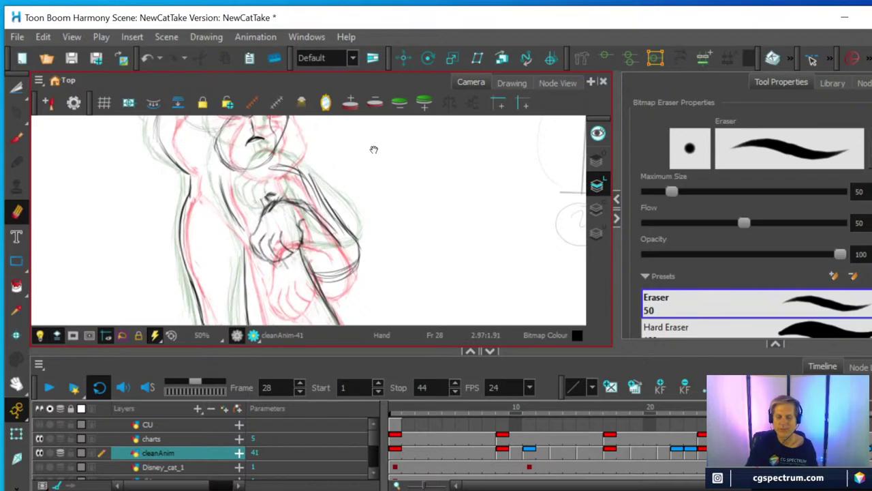
# Step: Draw the neck and chest lines below the chin and erase the shoulder line where it overlaps the neck
pyautogui.moveTo(372, 148); pyautogui.dragTo(378, 214)
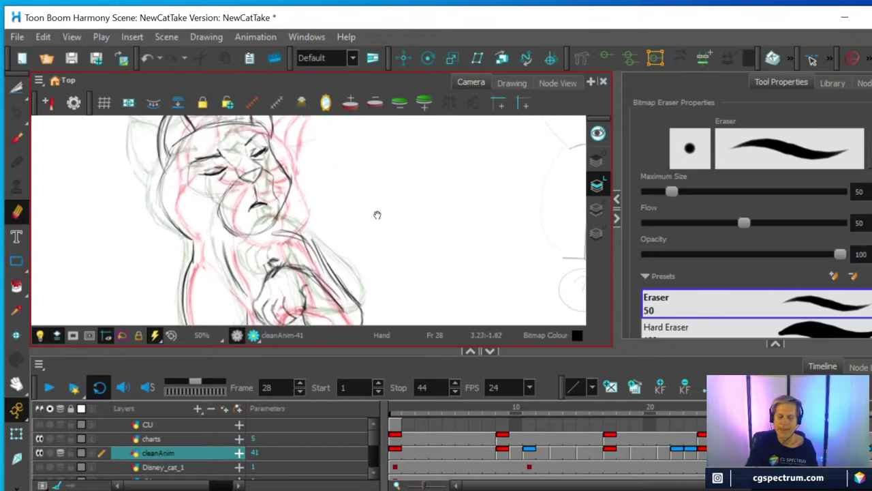
pyautogui.click(17, 136)
pyautogui.moveTo(218, 221); pyautogui.dragTo(223, 258)
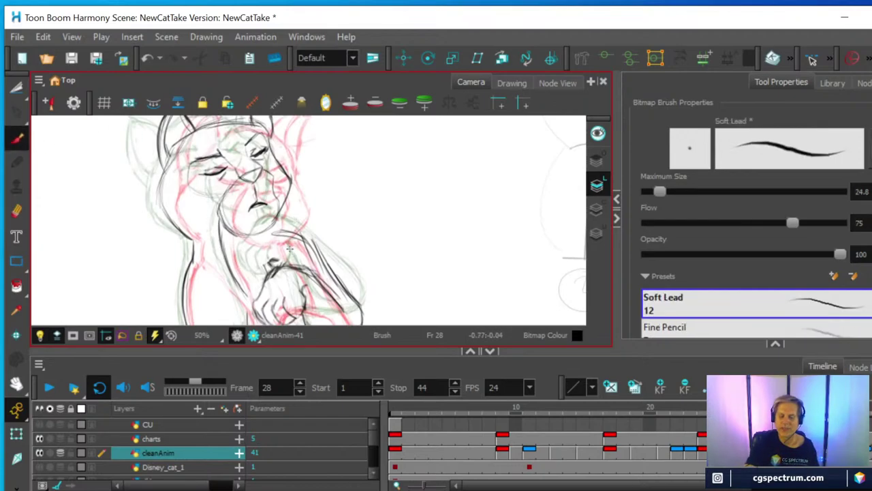
pyautogui.moveTo(279, 222); pyautogui.dragTo(290, 261)
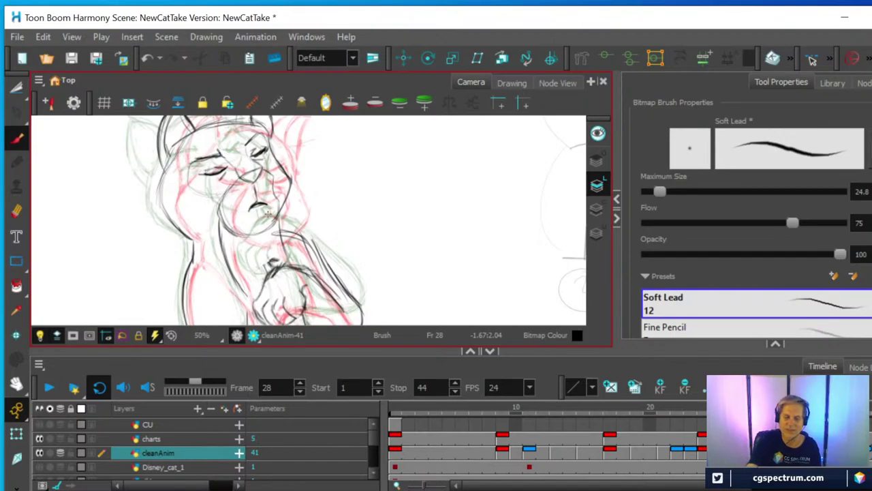
pyautogui.click(17, 211)
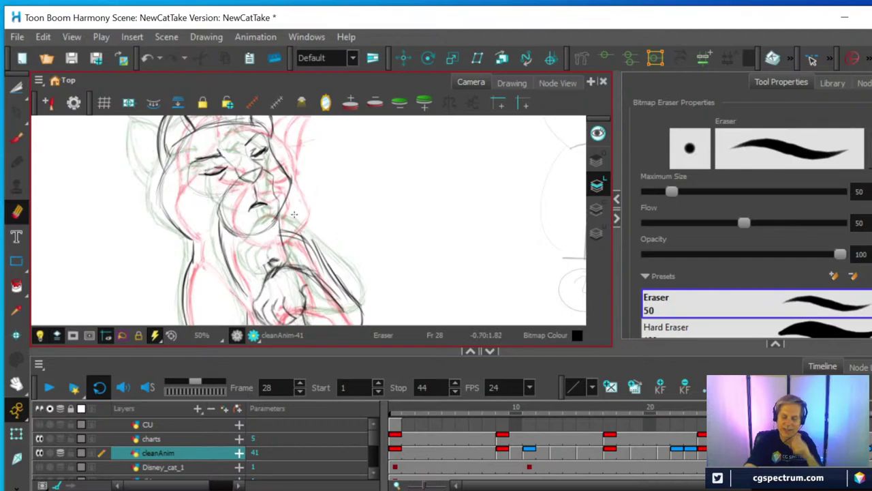
# Step: Darken the outlines of both cheeks with the Soft Lead brush, from the head down to the neck and chin
pyautogui.click(16, 136)
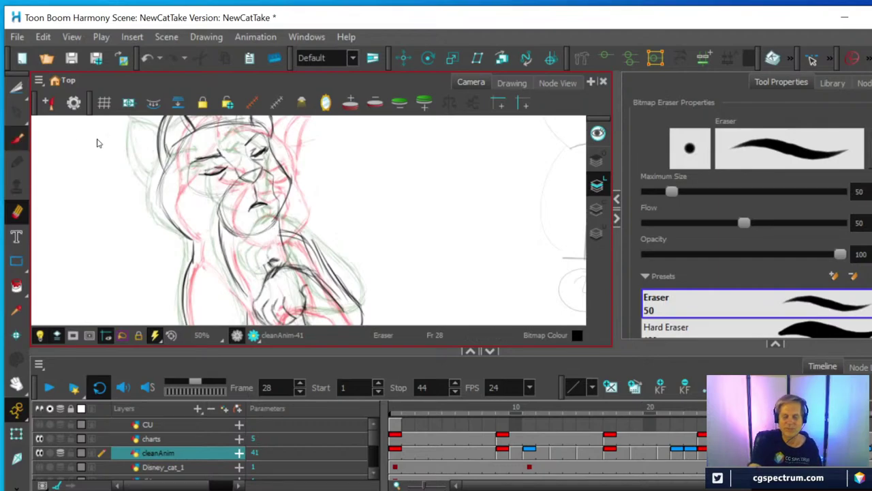
pyautogui.moveTo(159, 201); pyautogui.dragTo(197, 240)
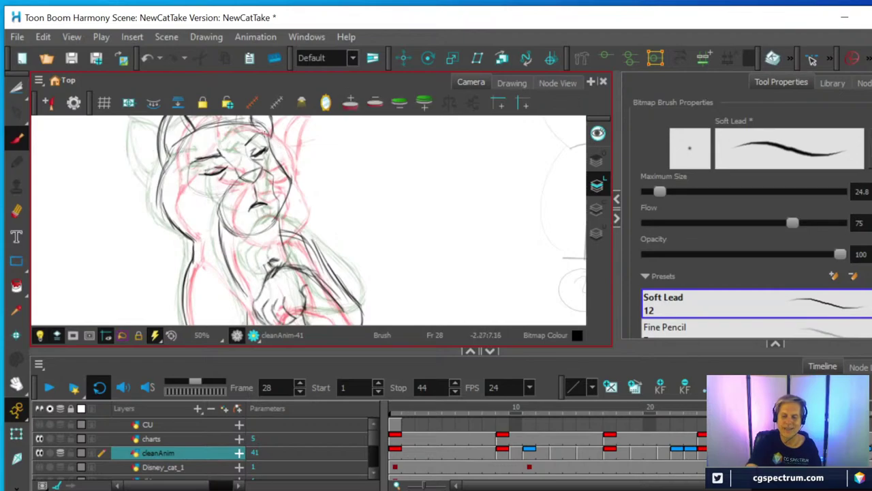
pyautogui.moveTo(259, 126)
pyautogui.mouseDown()
pyautogui.moveTo(295, 178)
pyautogui.moveTo(270, 231)
pyautogui.mouseUp()
pyautogui.moveTo(298, 183); pyautogui.dragTo(274, 228)
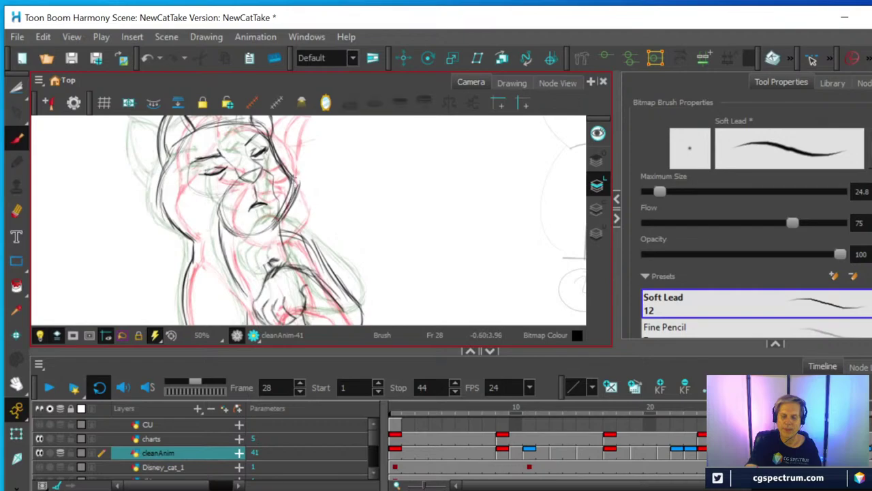
# Step: Erase the duplicate lines inside the far cheek, redraw its contour from brow to muzzle, and touch up the near eyebrow
pyautogui.click(17, 212)
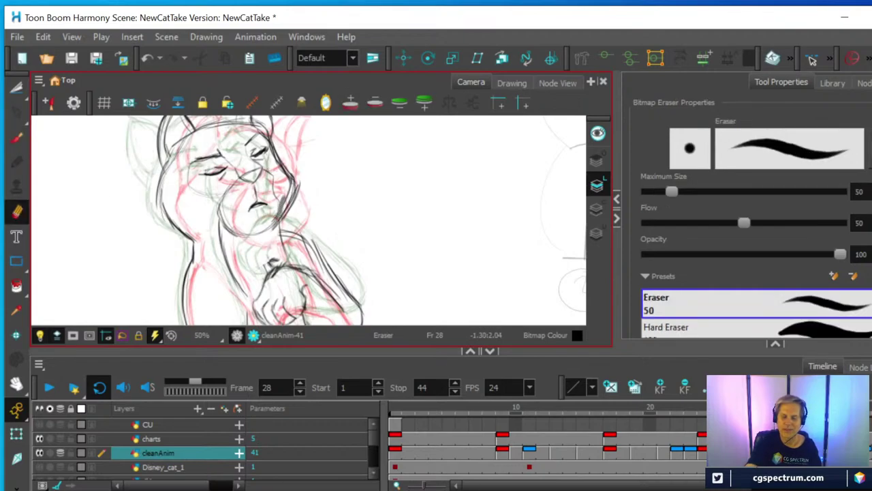
pyautogui.moveTo(289, 187)
pyautogui.mouseDown()
pyautogui.moveTo(286, 201)
pyautogui.moveTo(279, 173)
pyautogui.mouseUp()
pyautogui.moveTo(292, 187); pyautogui.dragTo(271, 159)
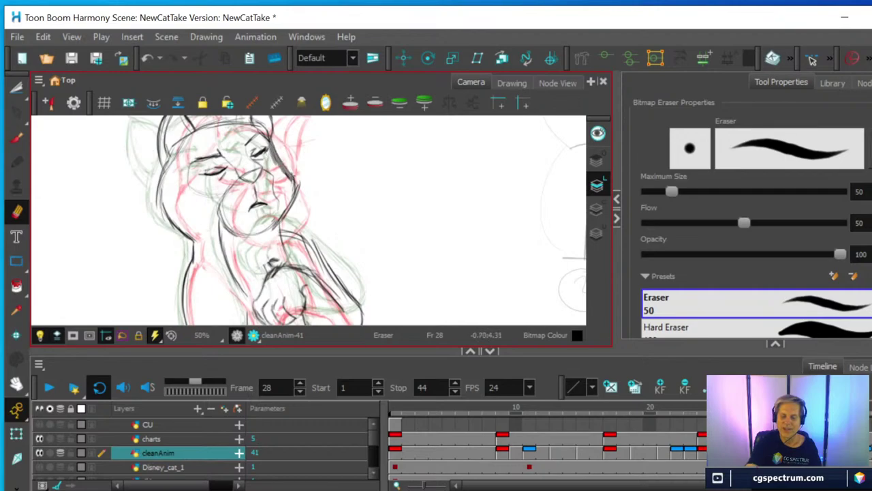
pyautogui.click(15, 139)
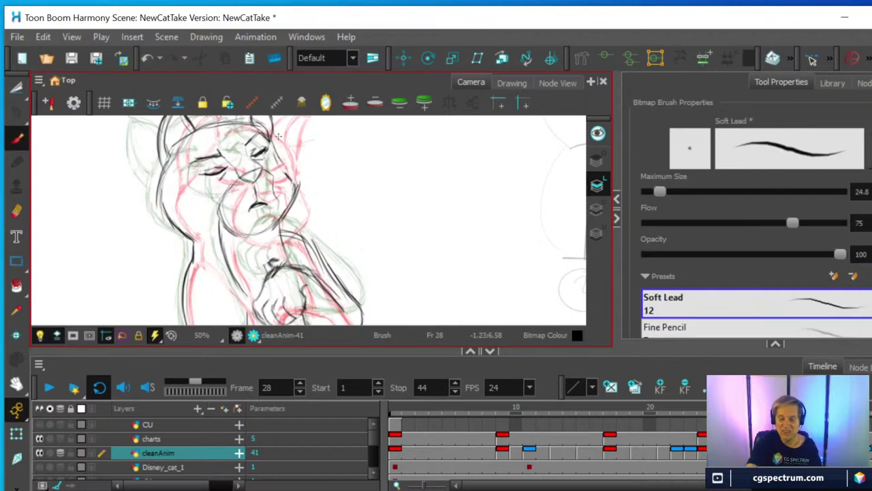
pyautogui.moveTo(269, 135)
pyautogui.mouseDown()
pyautogui.moveTo(291, 178)
pyautogui.moveTo(290, 198)
pyautogui.mouseUp()
pyautogui.moveTo(279, 150); pyautogui.dragTo(255, 138)
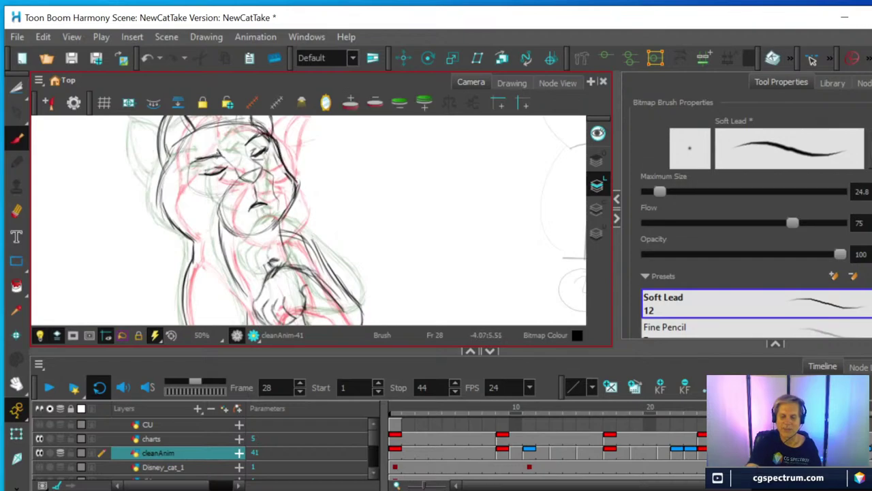
pyautogui.moveTo(193, 159); pyautogui.dragTo(186, 169)
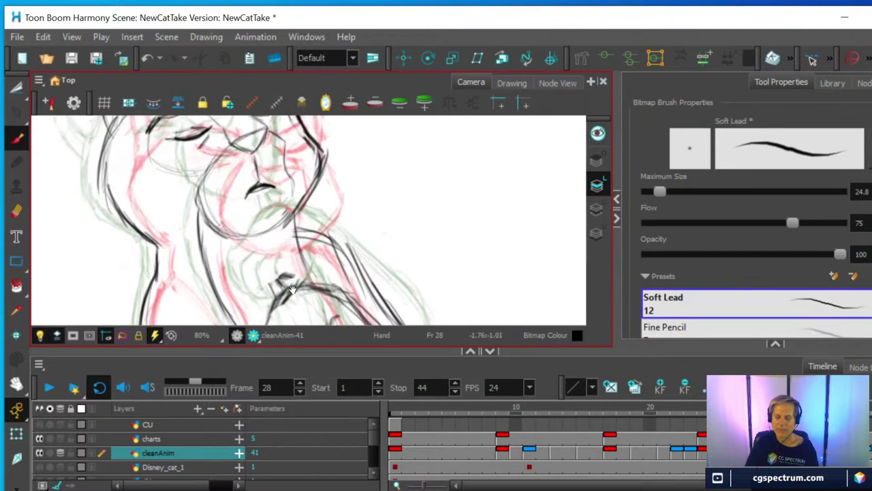
# Step: Erase the leftover marks above the fist and redraw the neck line from the chin down to the forearm
pyautogui.moveTo(293, 287); pyautogui.dragTo(279, 219)
pyautogui.hotkey('alt', 'e')
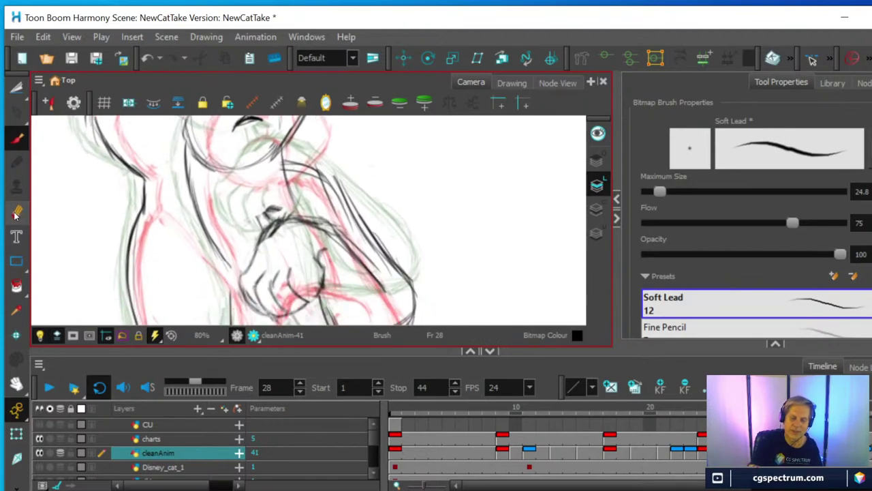
pyautogui.moveTo(273, 233)
pyautogui.mouseDown()
pyautogui.moveTo(262, 218)
pyautogui.moveTo(272, 217)
pyautogui.mouseUp()
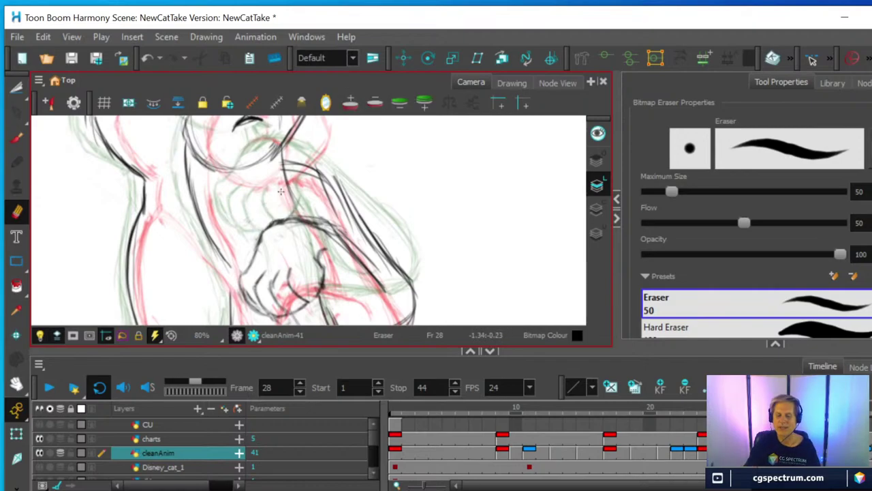
pyautogui.moveTo(281, 149); pyautogui.dragTo(291, 197)
pyautogui.hotkey('alt', 'b')
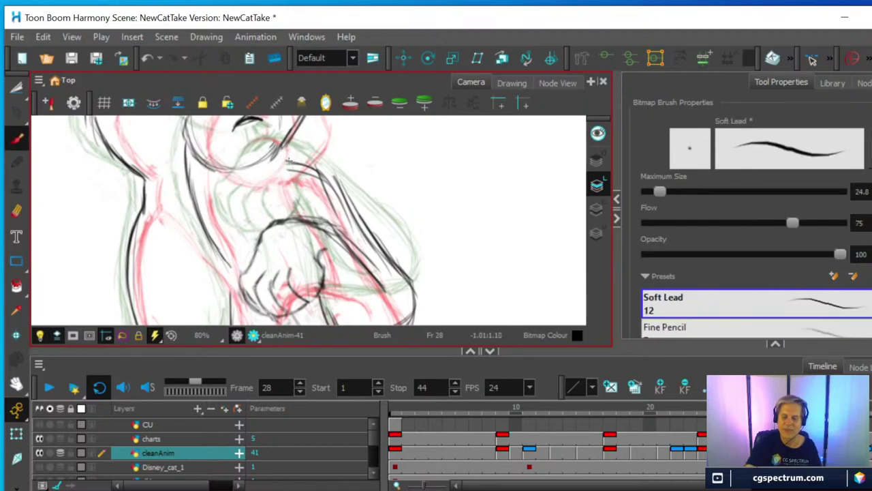
pyautogui.moveTo(281, 151)
pyautogui.mouseDown()
pyautogui.moveTo(292, 205)
pyautogui.moveTo(306, 208)
pyautogui.moveTo(286, 170)
pyautogui.moveTo(295, 190)
pyautogui.moveTo(284, 186)
pyautogui.moveTo(308, 214)
pyautogui.mouseUp()
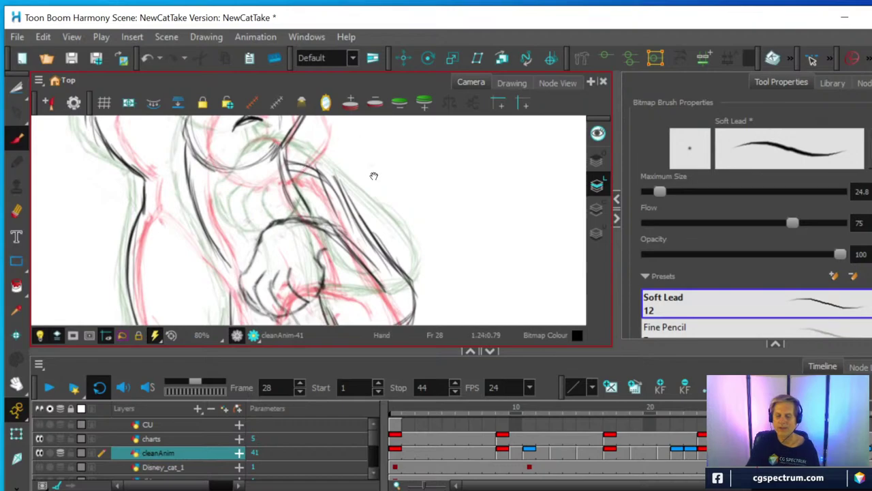
# Step: Hide the onion skin and flip between frame 28 and the following frames to check the new drawing's motion
pyautogui.scroll(-3, 384, 174)
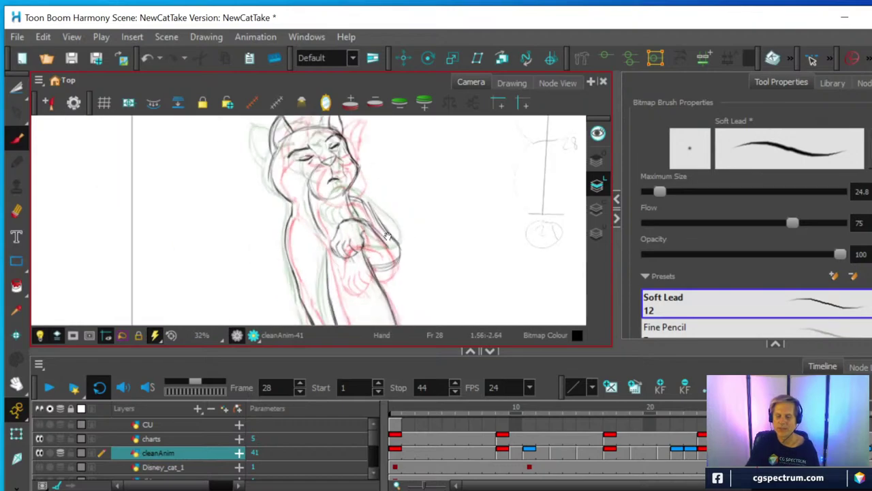
pyautogui.moveTo(387, 238); pyautogui.dragTo(339, 179)
pyautogui.scroll(1, 336, 177)
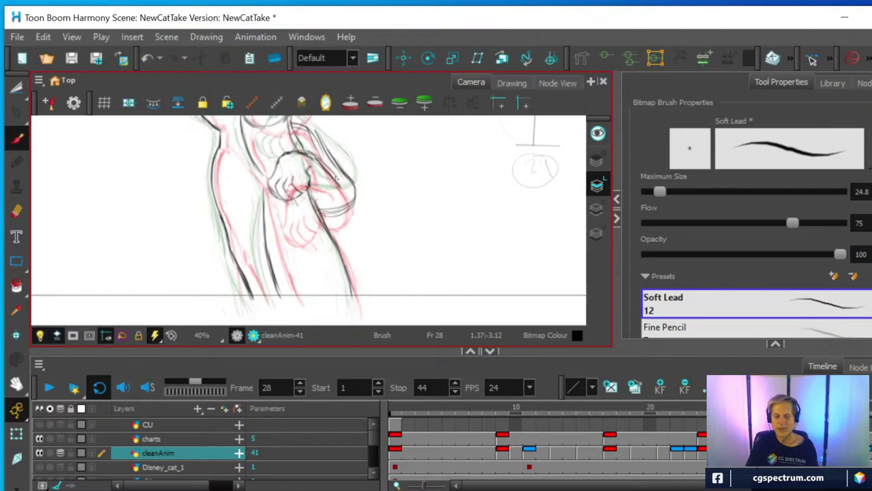
pyautogui.scroll(-1, 355, 190)
pyautogui.moveTo(342, 166); pyautogui.dragTo(335, 226)
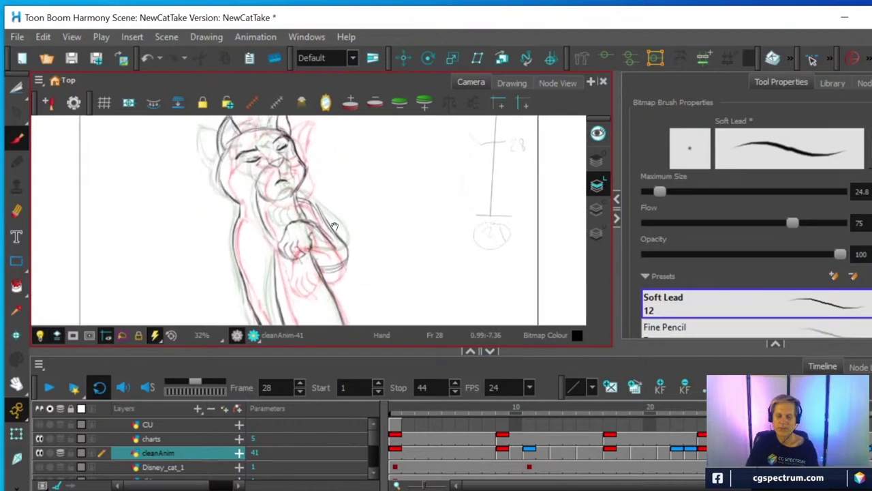
pyautogui.scroll(2, 334, 226)
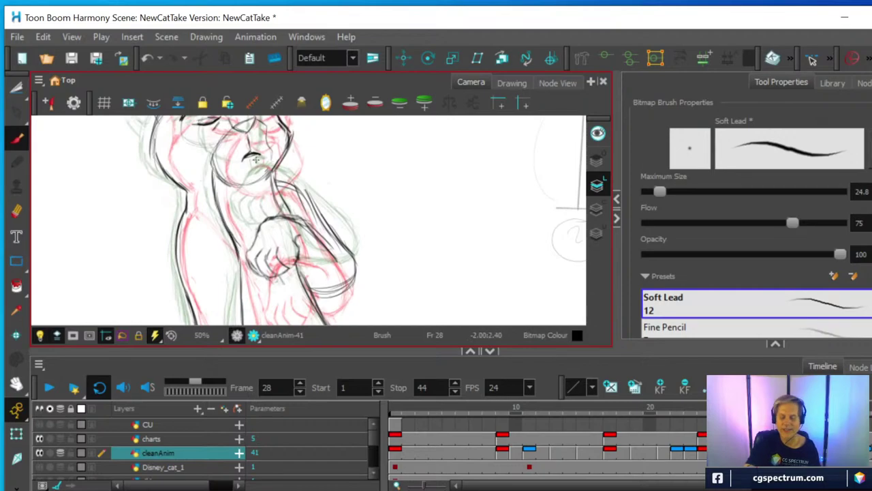
pyautogui.scroll(-2, 255, 158)
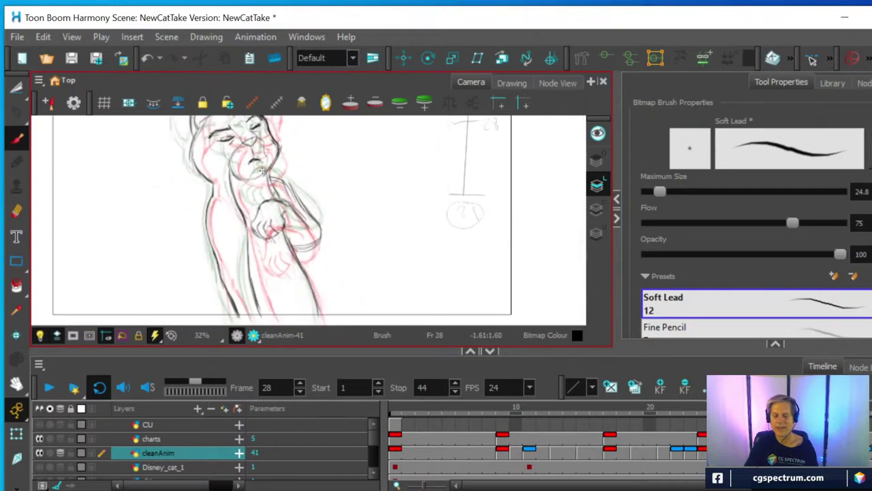
pyautogui.hotkey('alt', 'o')
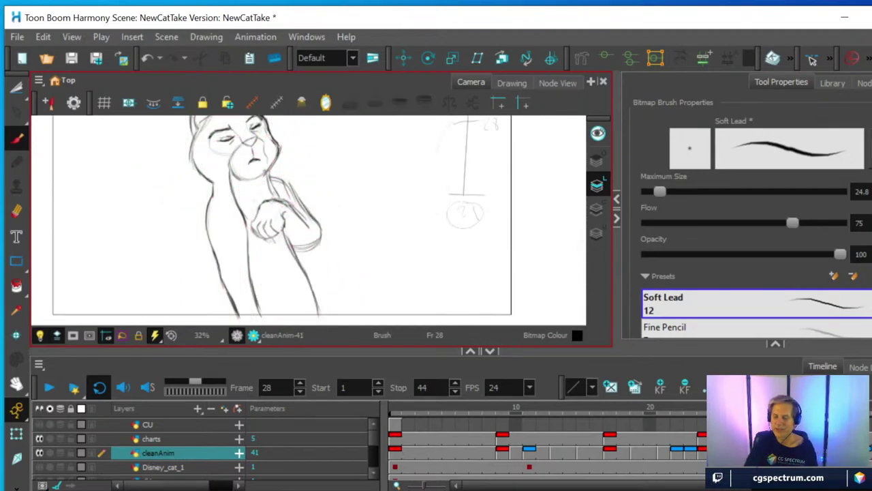
pyautogui.press('.')
pyautogui.press('.')
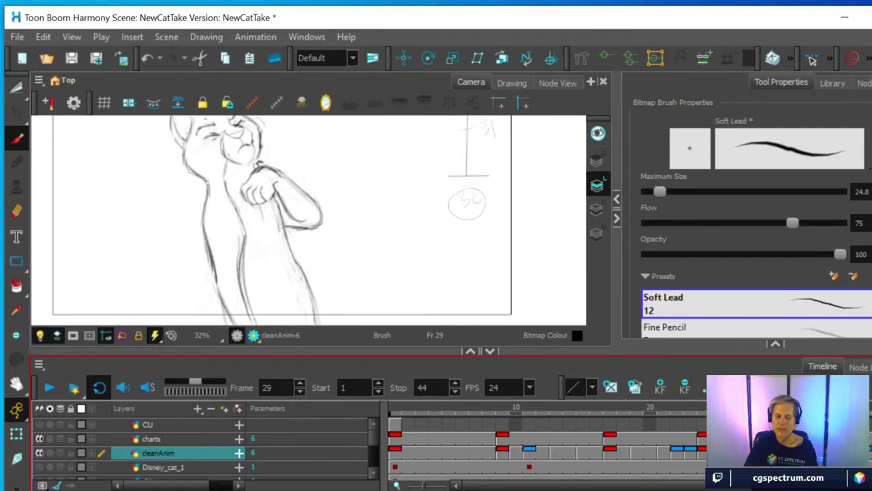
pyautogui.press('.')
pyautogui.press('.')
pyautogui.press('.')
pyautogui.press(',')
pyautogui.press(',')
pyautogui.press('.')
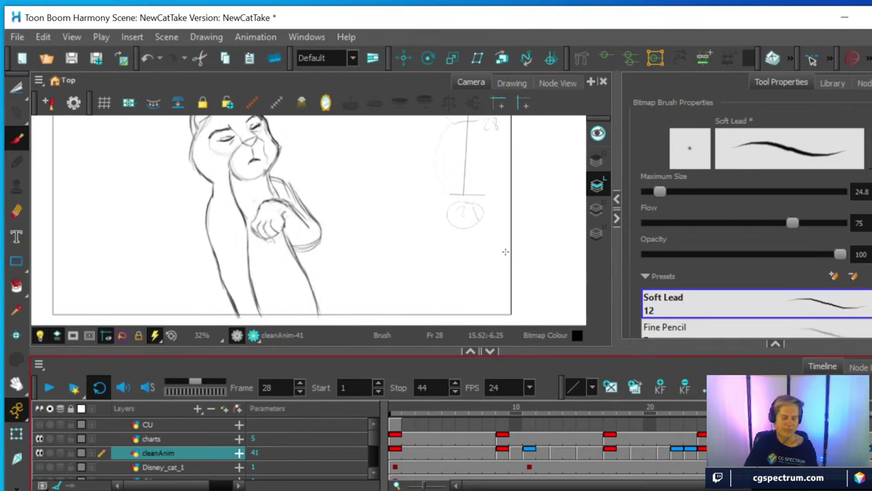
# Step: Turn the onion skin back on and strengthen the back, belly and lower body outlines with the brush
pyautogui.hotkey('alt', 'o')
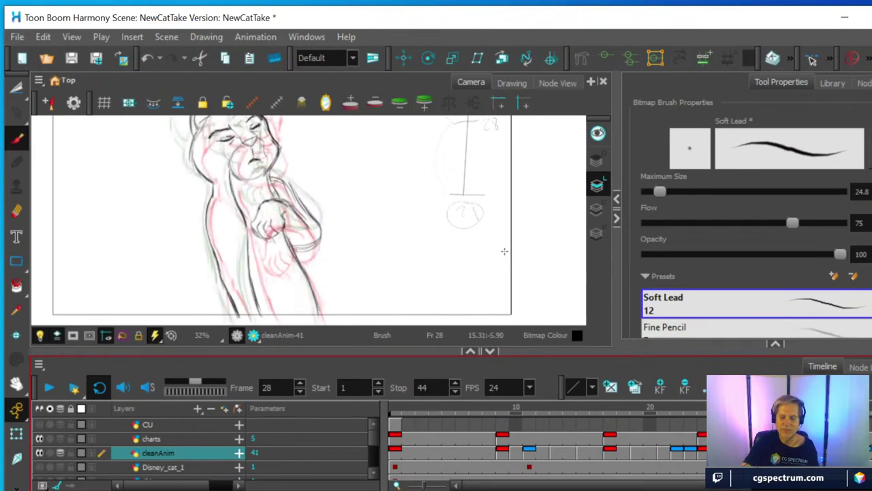
pyautogui.moveTo(224, 297); pyautogui.dragTo(227, 319)
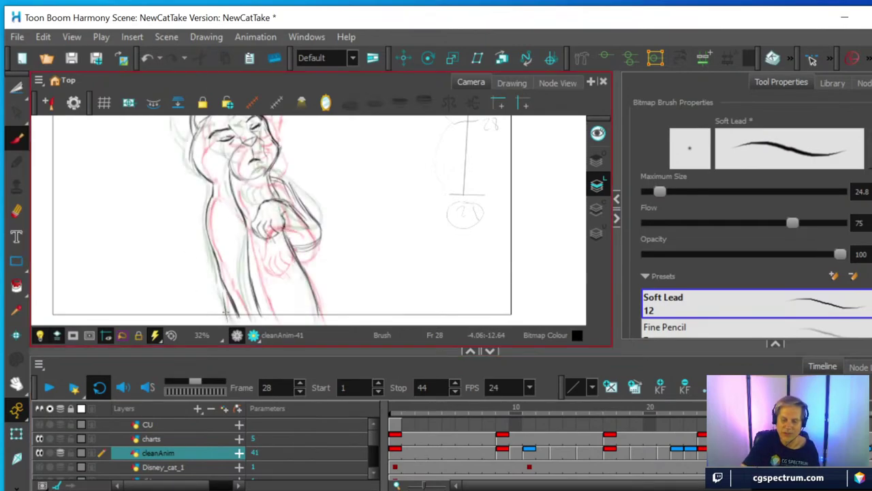
pyautogui.moveTo(220, 285); pyautogui.dragTo(227, 317)
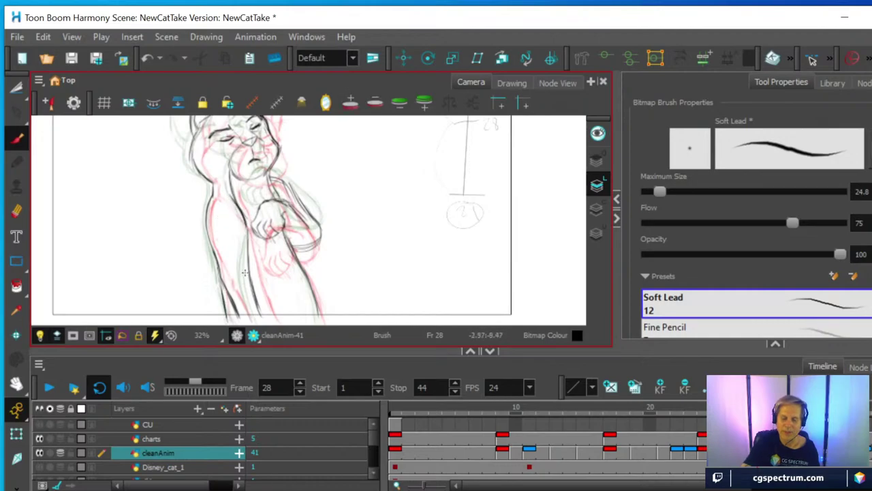
pyautogui.moveTo(249, 272); pyautogui.dragTo(257, 305)
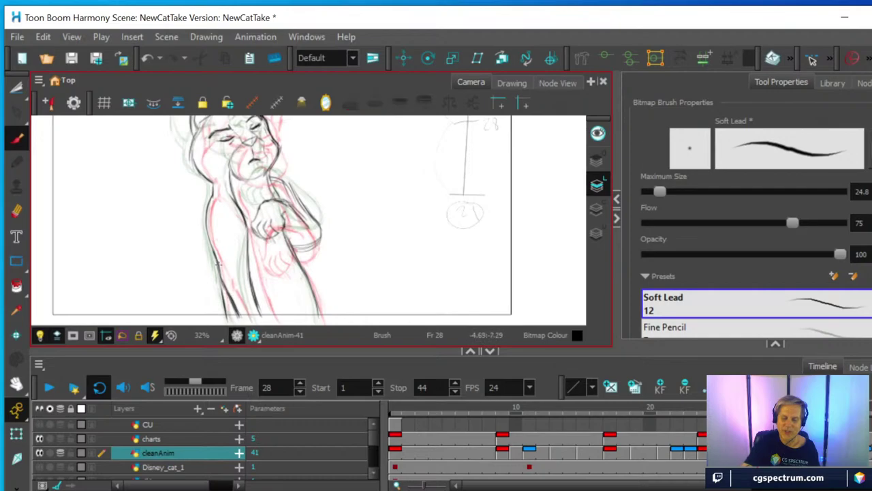
pyautogui.moveTo(207, 210); pyautogui.dragTo(215, 195)
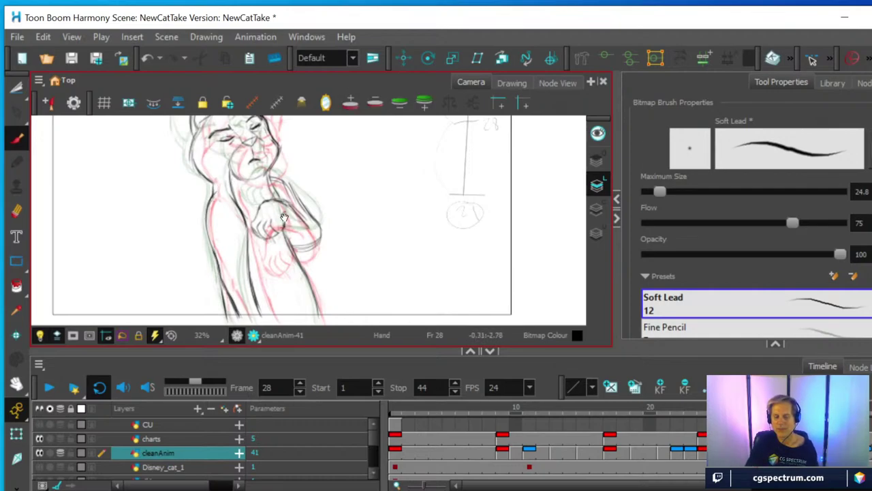
pyautogui.scroll(2, 259, 211)
pyautogui.scroll(3, 290, 251)
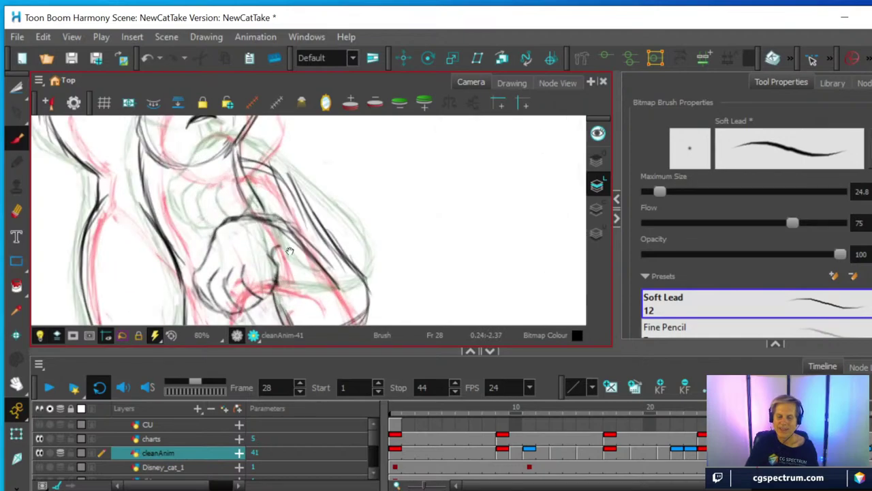
# Step: Erase the doubled body line running down from below the fist and redraw it as a cleaner brush contour
pyautogui.moveTo(300, 233)
pyautogui.mouseDown()
pyautogui.moveTo(308, 263)
pyautogui.moveTo(300, 235)
pyautogui.mouseUp()
pyautogui.scroll(-3, 308, 263)
pyautogui.scroll(2, 300, 234)
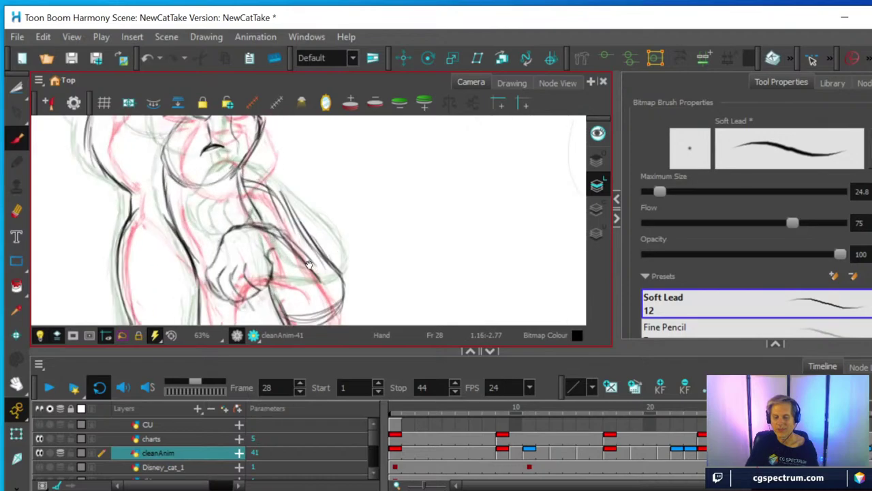
pyautogui.moveTo(310, 264); pyautogui.dragTo(304, 199)
pyautogui.scroll(1, 310, 217)
pyautogui.click(16, 211)
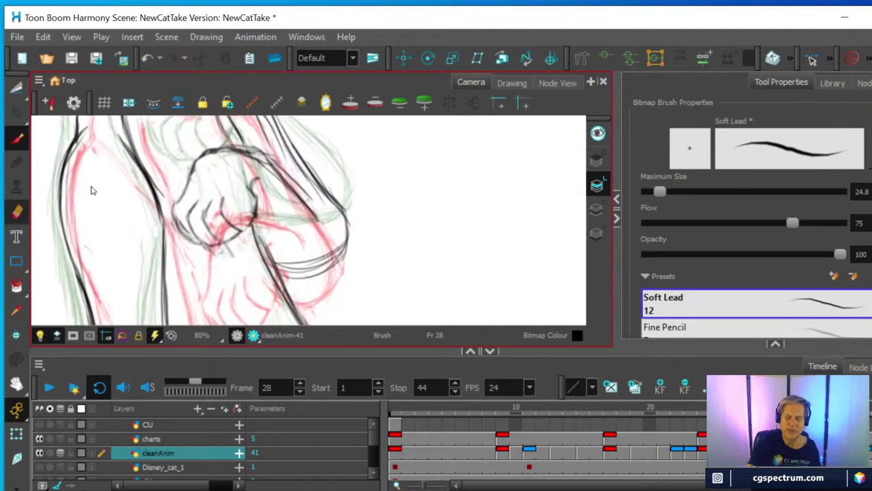
pyautogui.moveTo(264, 232)
pyautogui.mouseDown()
pyautogui.moveTo(261, 266)
pyautogui.moveTo(289, 308)
pyautogui.mouseUp()
pyautogui.click(17, 136)
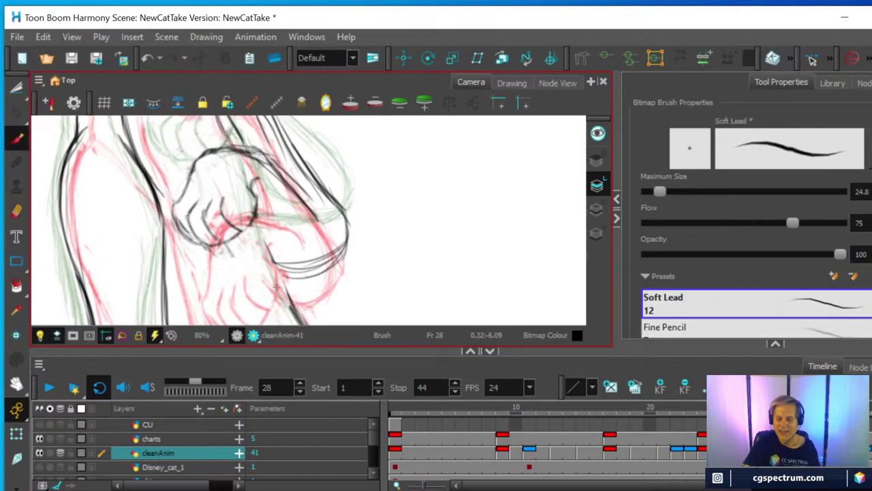
pyautogui.moveTo(272, 257); pyautogui.dragTo(290, 301)
pyautogui.moveTo(260, 222); pyautogui.dragTo(287, 304)
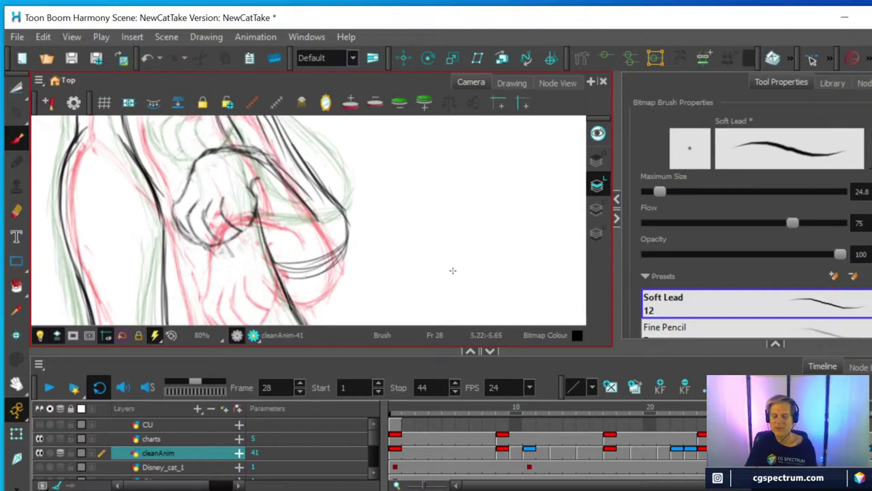
# Step: Erase the inner duplicate line of the upper arm and redraw its outer contour darker from shoulder to elbow
pyautogui.scroll(-3, 452, 271)
pyautogui.moveTo(417, 224); pyautogui.dragTo(341, 267)
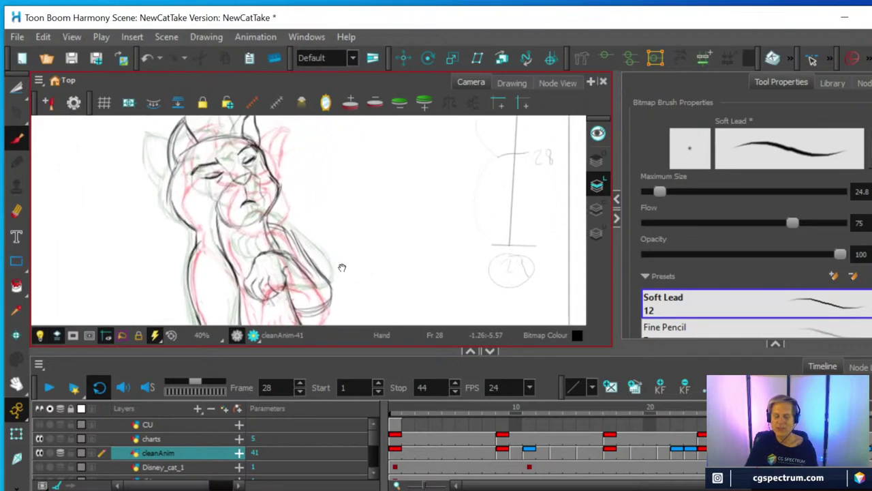
pyautogui.scroll(3, 342, 267)
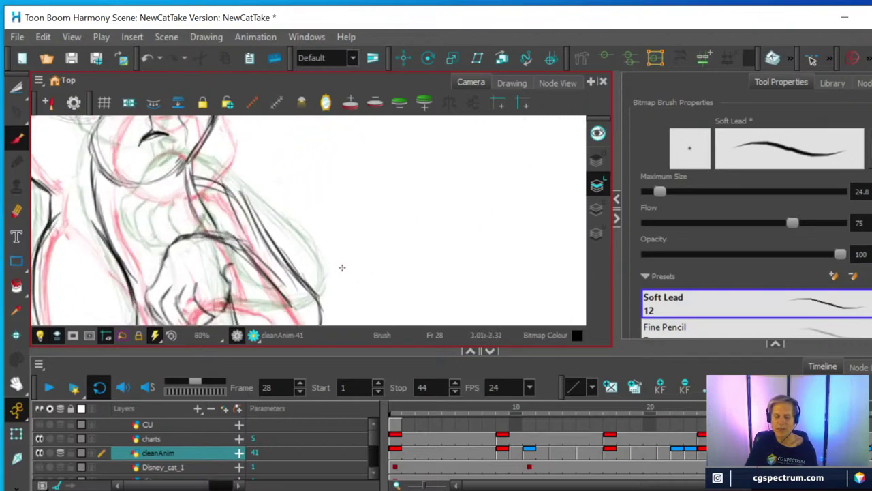
pyautogui.click(17, 211)
pyautogui.moveTo(229, 209)
pyautogui.mouseDown()
pyautogui.moveTo(249, 240)
pyautogui.moveTo(223, 199)
pyautogui.moveTo(255, 244)
pyautogui.mouseUp()
pyautogui.moveTo(242, 186); pyautogui.dragTo(264, 224)
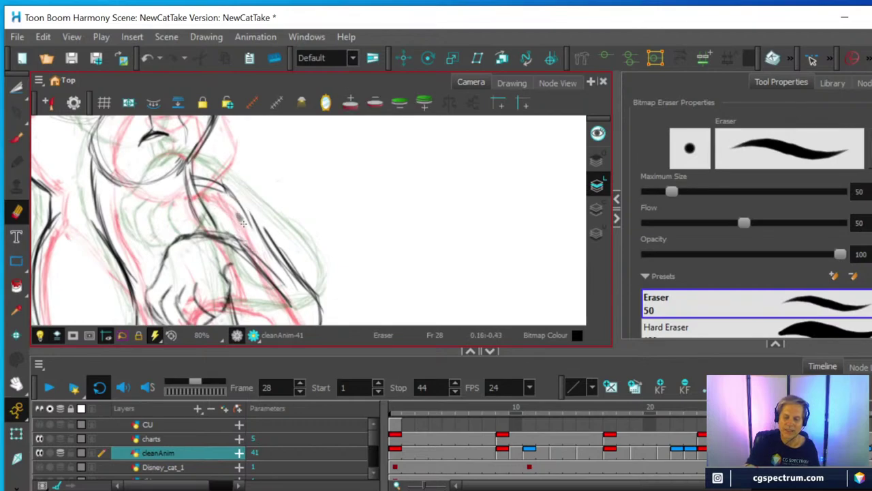
pyautogui.click(17, 140)
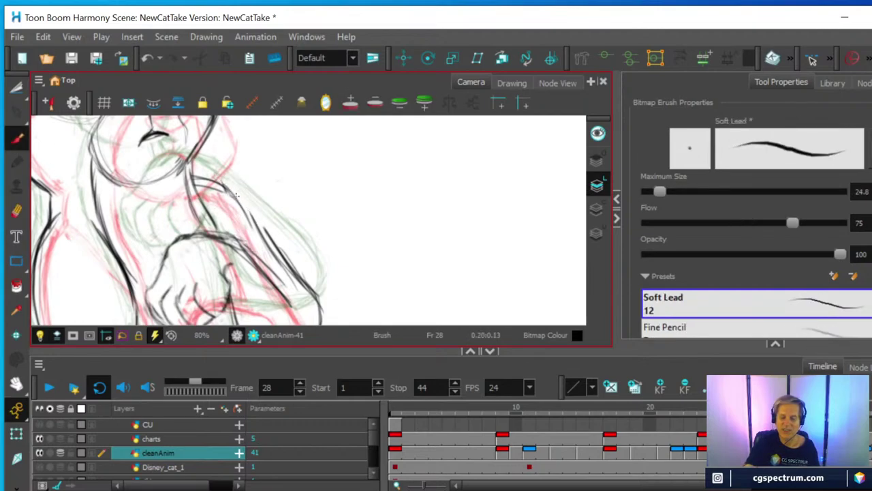
pyautogui.moveTo(231, 191); pyautogui.dragTo(306, 293)
pyautogui.moveTo(246, 215)
pyautogui.mouseDown()
pyautogui.moveTo(222, 187)
pyautogui.moveTo(201, 179)
pyautogui.mouseUp()
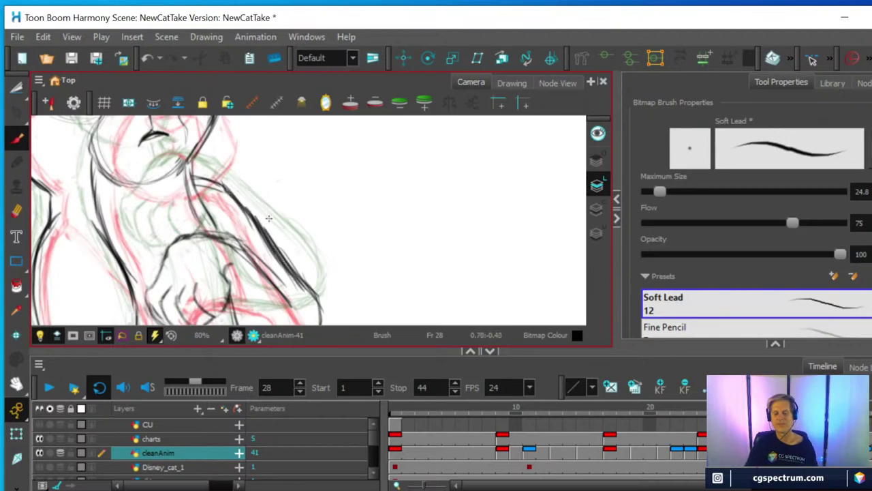
# Step: Hide the onion skin and flip through the neighbouring frames to check the whole pose's motion
pyautogui.scroll(-3, 352, 193)
pyautogui.moveTo(335, 196); pyautogui.dragTo(316, 214)
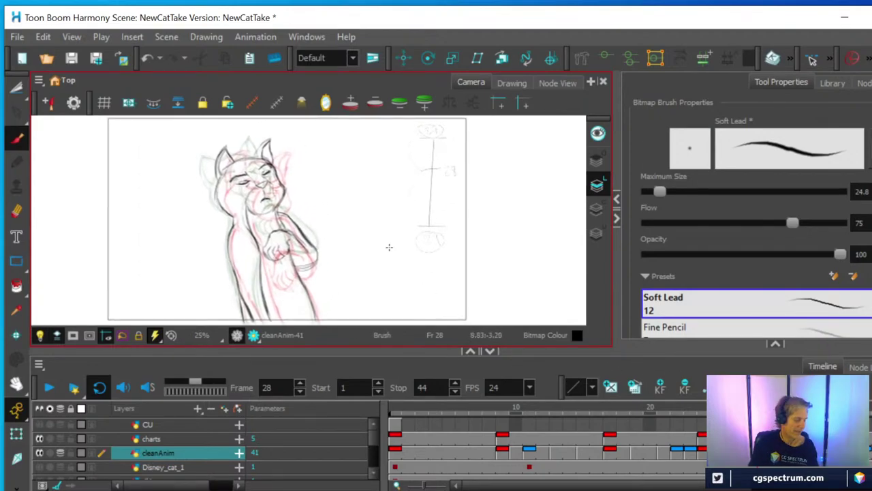
pyautogui.hotkey('alt', 'o')
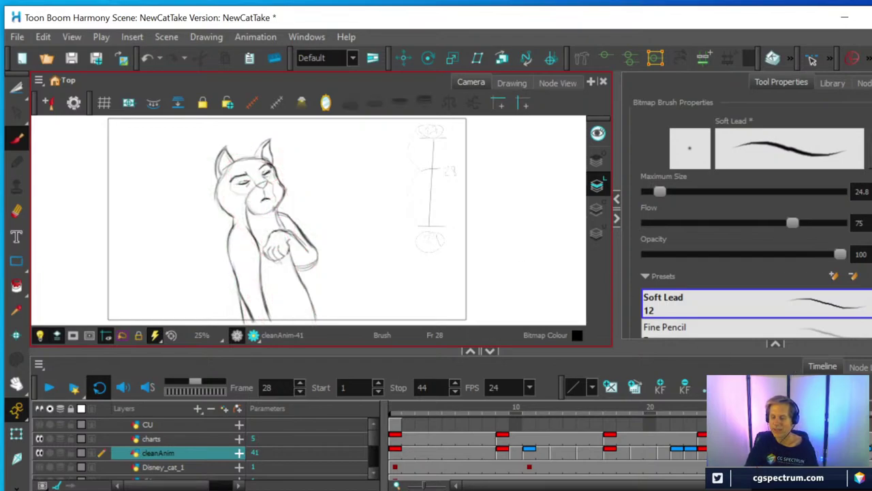
pyautogui.press('.')
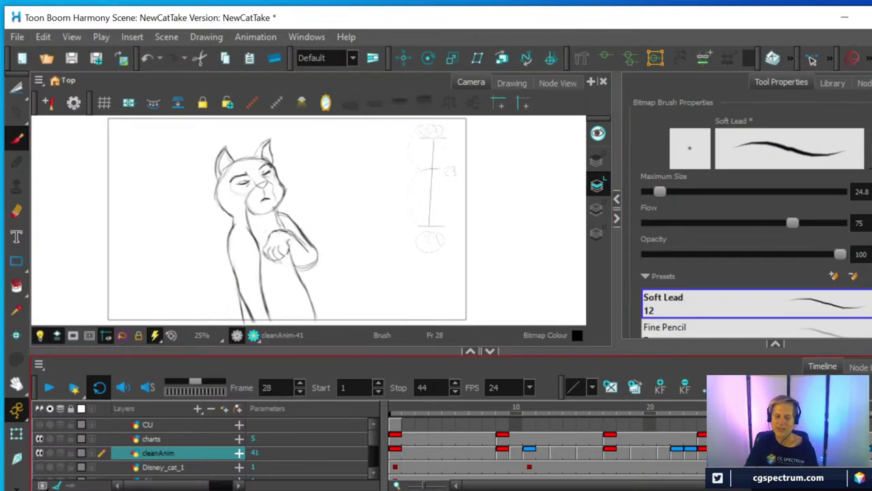
pyautogui.press('.')
pyautogui.press('.')
# Step: Erase the line from the near eyebrow to the nose, redraw it as a curve, and strengthen the inner edge of the far eye socket
pyautogui.press('2')
pyautogui.press('space')
pyautogui.moveTo(323, 204); pyautogui.dragTo(425, 291)
pyautogui.press('2')
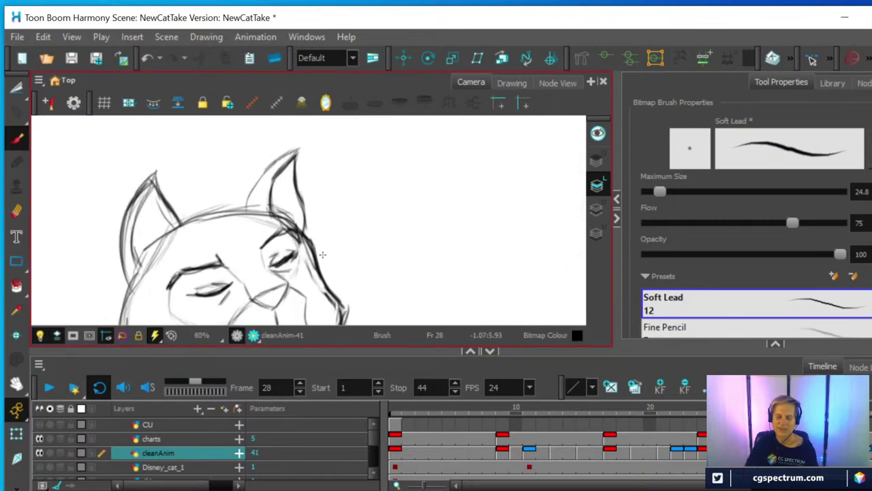
pyautogui.press('space')
pyautogui.moveTo(320, 256)
pyautogui.mouseDown()
pyautogui.moveTo(369, 208)
pyautogui.moveTo(362, 249)
pyautogui.mouseUp()
pyautogui.scroll(2, 368, 207)
pyautogui.scroll(-1, 368, 207)
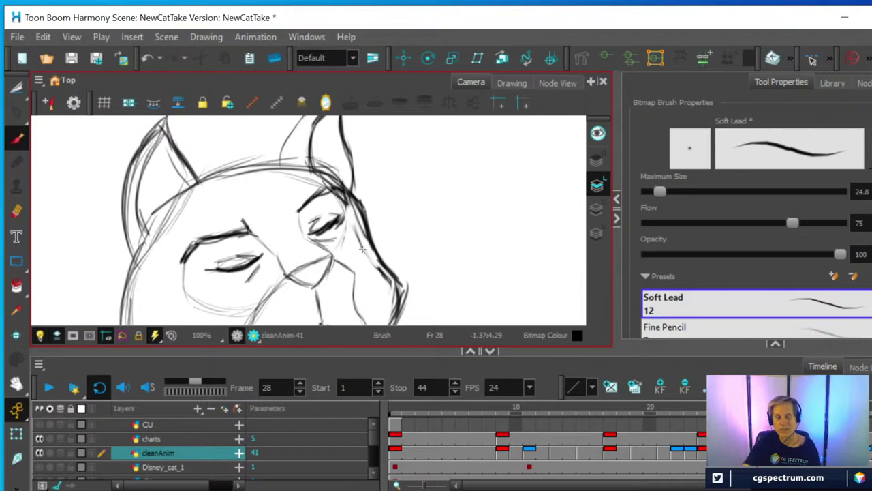
pyautogui.click(16, 211)
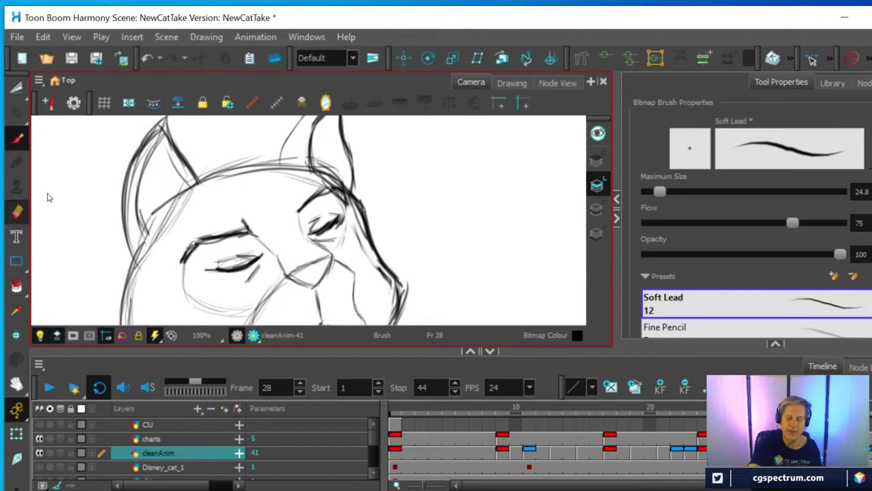
pyautogui.moveTo(240, 226)
pyautogui.mouseDown()
pyautogui.moveTo(247, 232)
pyautogui.moveTo(225, 235)
pyautogui.moveTo(256, 235)
pyautogui.moveTo(221, 239)
pyautogui.moveTo(270, 261)
pyautogui.moveTo(282, 279)
pyautogui.mouseUp()
pyautogui.click(17, 138)
pyautogui.moveTo(300, 238)
pyautogui.mouseDown()
pyautogui.moveTo(303, 216)
pyautogui.moveTo(326, 246)
pyautogui.mouseUp()
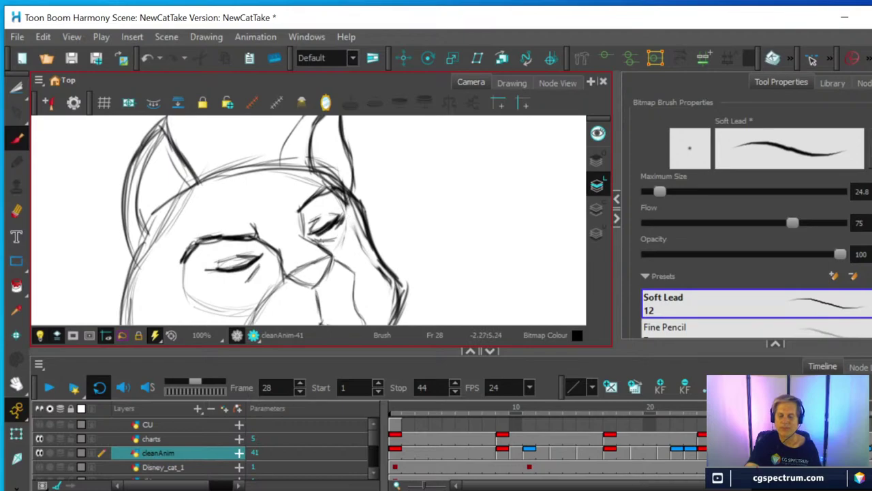
# Step: Erase the rough lines along the far cheek and redraw the cheek contour and the line beside the nose
pyautogui.scroll(-6, 325, 225)
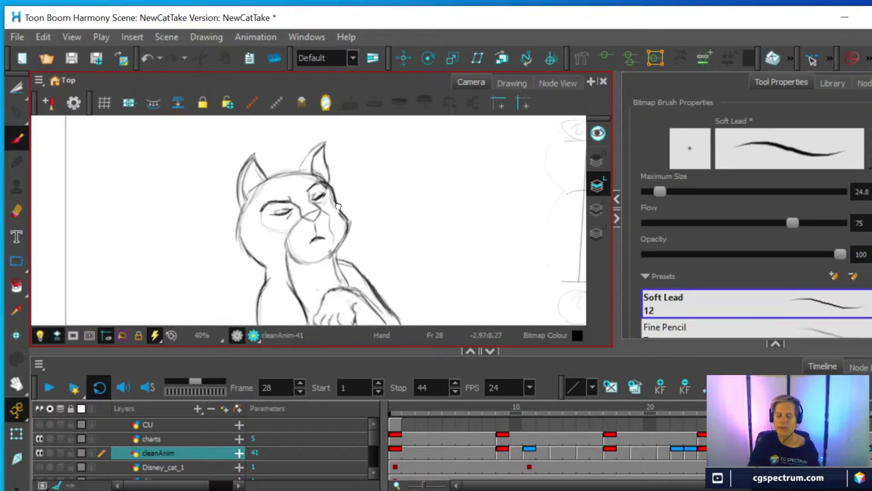
pyautogui.scroll(5, 409, 234)
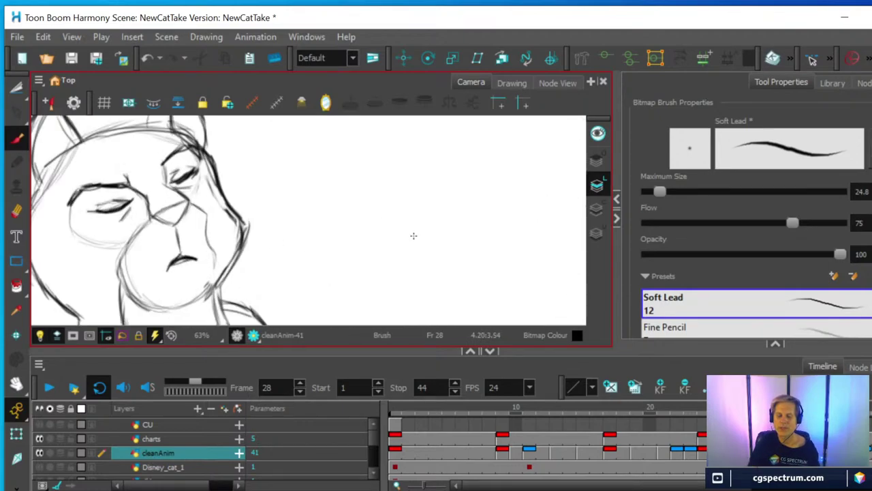
pyautogui.scroll(-3, 411, 237)
pyautogui.click(17, 211)
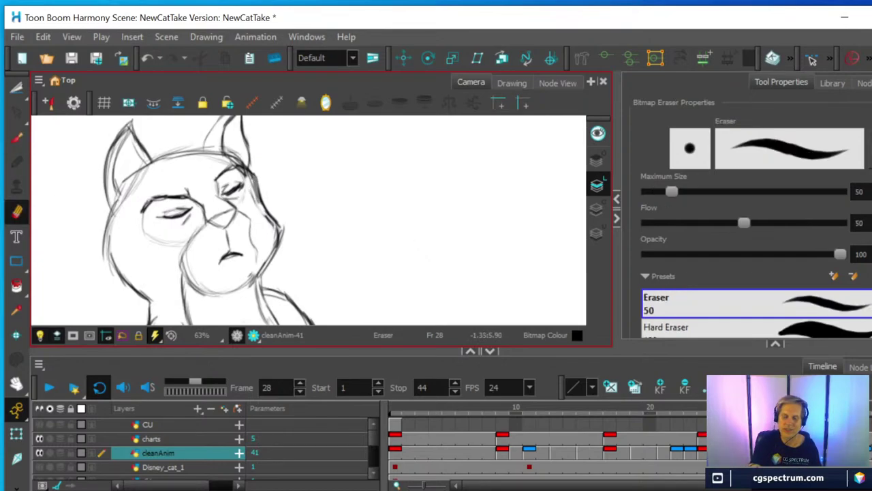
pyautogui.moveTo(244, 161)
pyautogui.mouseDown()
pyautogui.moveTo(280, 222)
pyautogui.moveTo(249, 171)
pyautogui.moveTo(279, 212)
pyautogui.moveTo(263, 266)
pyautogui.mouseUp()
pyautogui.hotkey('alt', 'b')
pyautogui.moveTo(268, 208)
pyautogui.mouseDown()
pyautogui.moveTo(281, 240)
pyautogui.moveTo(270, 257)
pyautogui.mouseUp()
pyautogui.moveTo(238, 210)
pyautogui.mouseDown()
pyautogui.moveTo(259, 261)
pyautogui.moveTo(248, 279)
pyautogui.mouseUp()
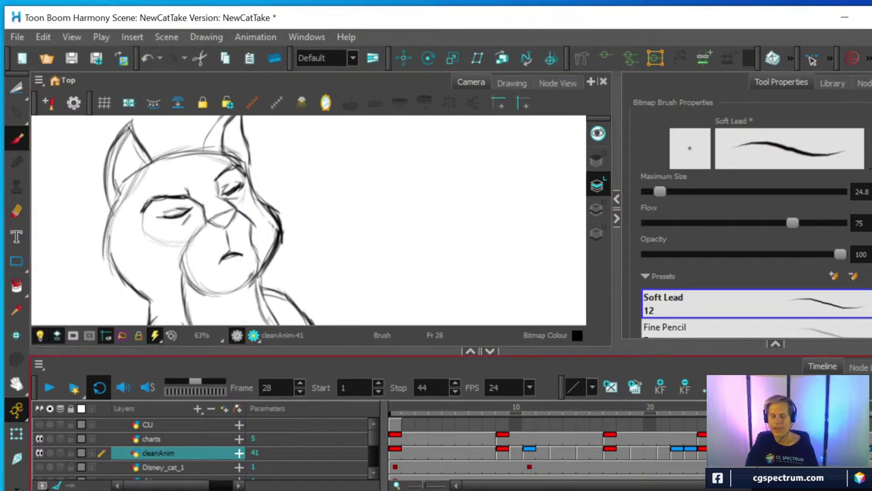
# Step: Flip back and forth between frame 28 and its neighbouring frames to check the redrawn face
pyautogui.press(',')
pyautogui.press('.')
pyautogui.press('.')
pyautogui.press(',')
pyautogui.press(',')
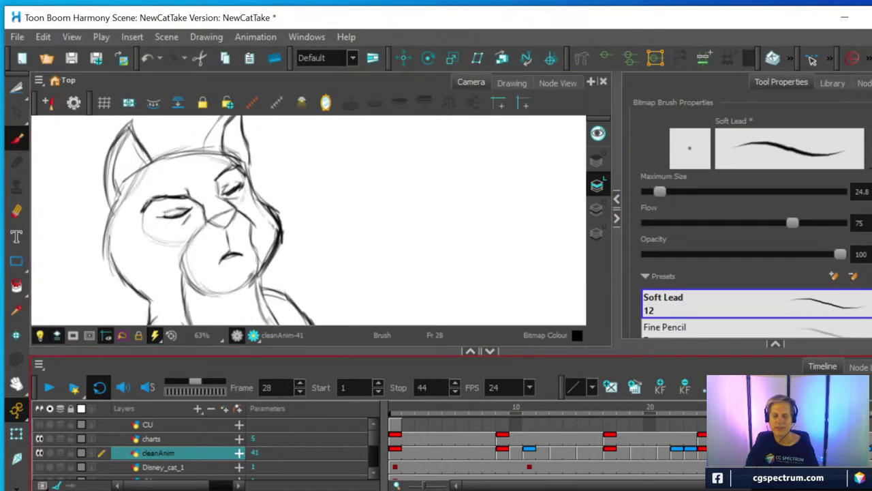
pyautogui.press('.')
pyautogui.press('.')
pyautogui.press(',')
# Step: Lasso the near eye with the Cutter, rotate it slightly clockwise and nudge it into place under the brow
pyautogui.scroll(3, 294, 220)
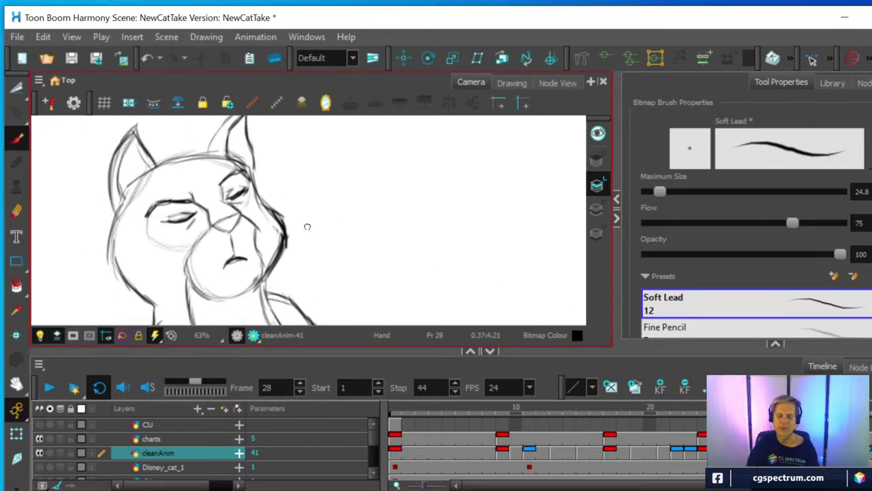
pyautogui.moveTo(386, 251); pyautogui.dragTo(469, 251)
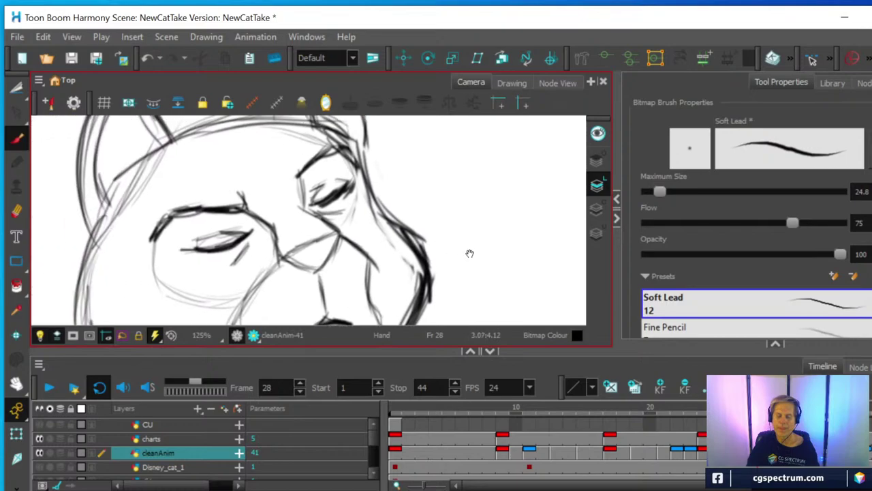
pyautogui.click(16, 87)
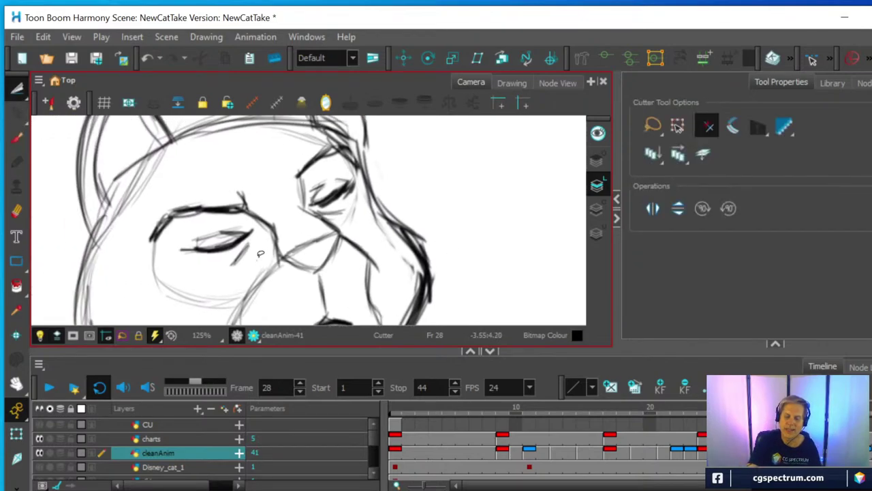
pyautogui.moveTo(262, 258)
pyautogui.mouseDown()
pyautogui.moveTo(250, 218)
pyautogui.moveTo(199, 224)
pyautogui.moveTo(181, 268)
pyautogui.moveTo(257, 267)
pyautogui.moveTo(266, 242)
pyautogui.mouseUp()
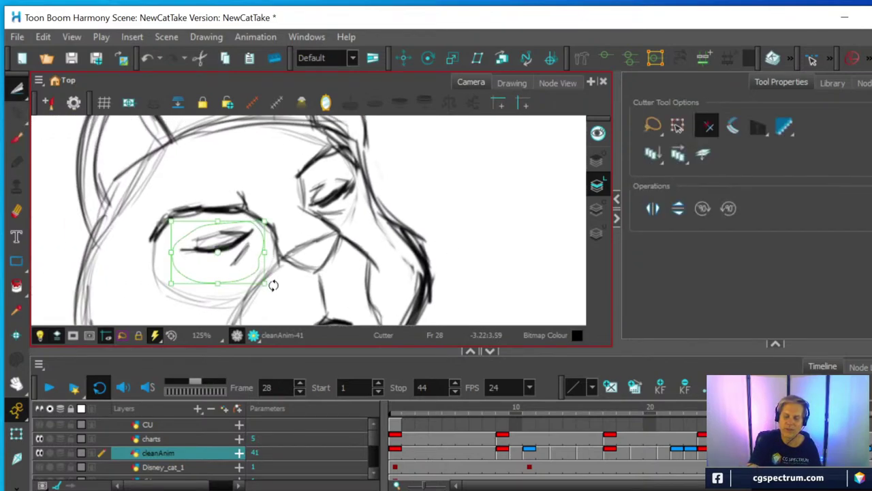
pyautogui.moveTo(275, 284); pyautogui.dragTo(272, 295)
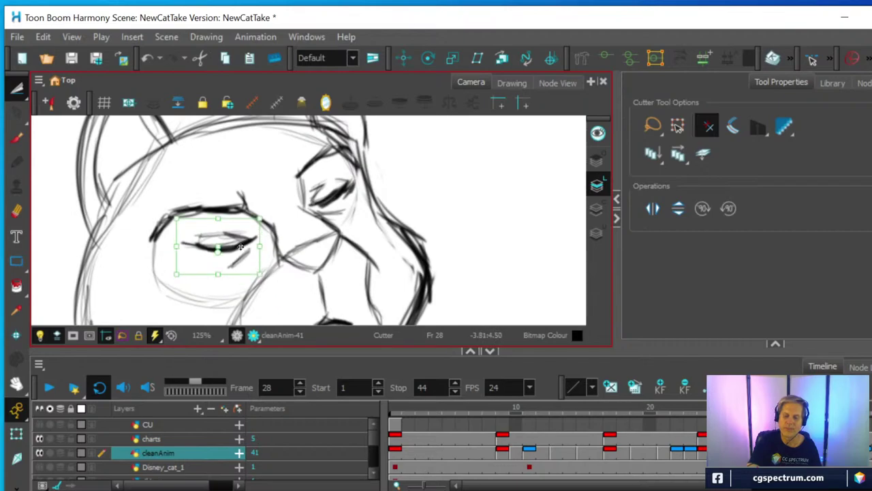
pyautogui.moveTo(240, 247); pyautogui.dragTo(241, 250)
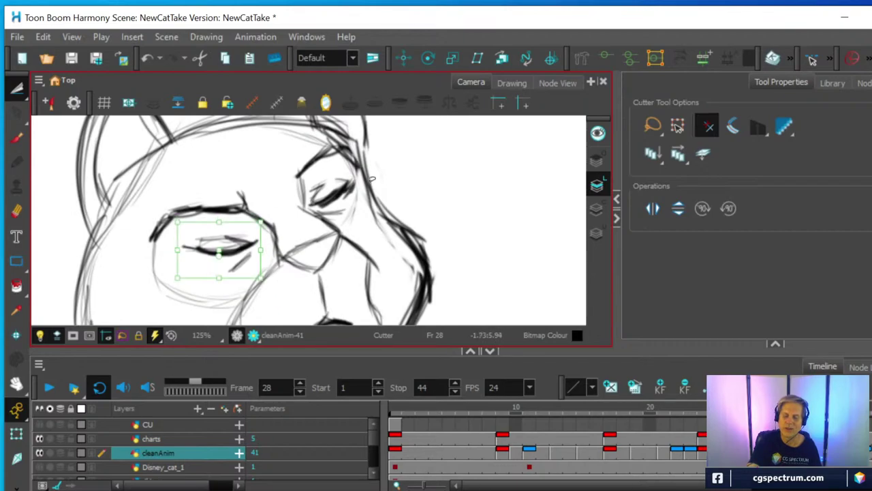
# Step: Lasso the far eye with the Cutter, adjust its tilt and position under the brow, and check it against the face
pyautogui.moveTo(361, 220)
pyautogui.mouseDown()
pyautogui.moveTo(365, 191)
pyautogui.moveTo(349, 165)
pyautogui.moveTo(316, 168)
pyautogui.moveTo(306, 191)
pyautogui.moveTo(315, 209)
pyautogui.moveTo(341, 223)
pyautogui.moveTo(365, 201)
pyautogui.mouseUp()
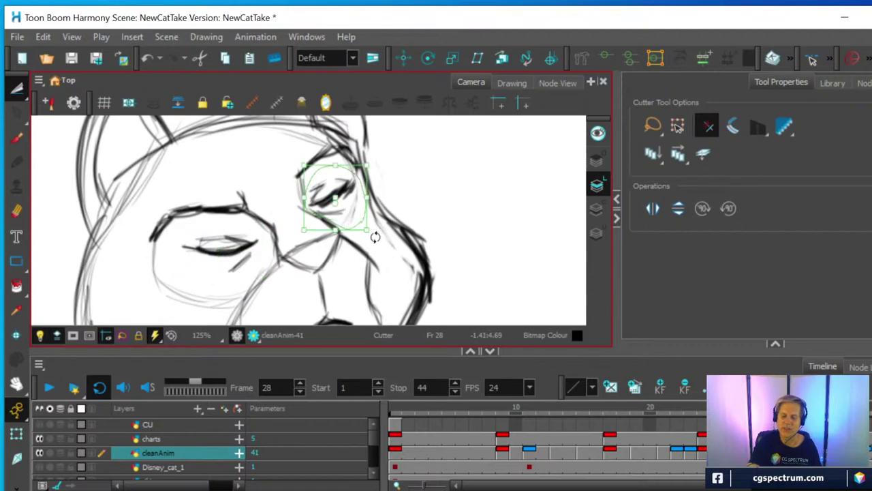
pyautogui.moveTo(375, 236)
pyautogui.mouseDown()
pyautogui.moveTo(379, 227)
pyautogui.moveTo(354, 213)
pyautogui.moveTo(364, 202)
pyautogui.mouseUp()
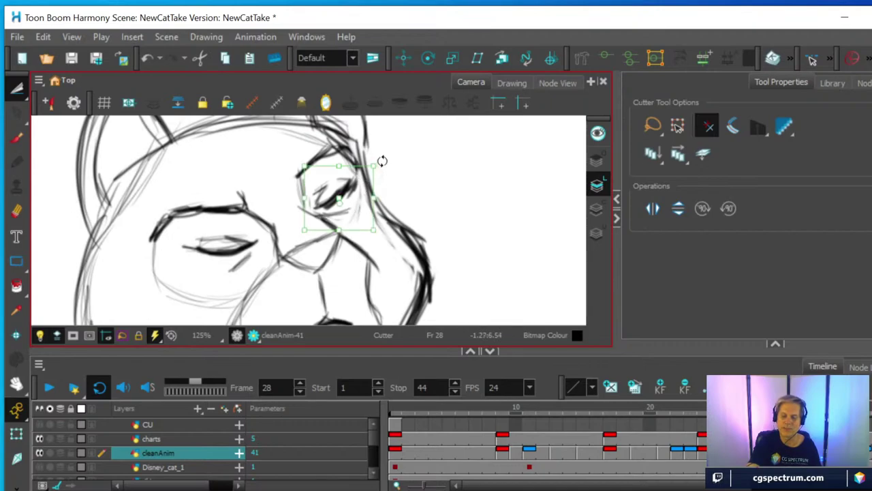
pyautogui.moveTo(382, 161); pyautogui.dragTo(385, 162)
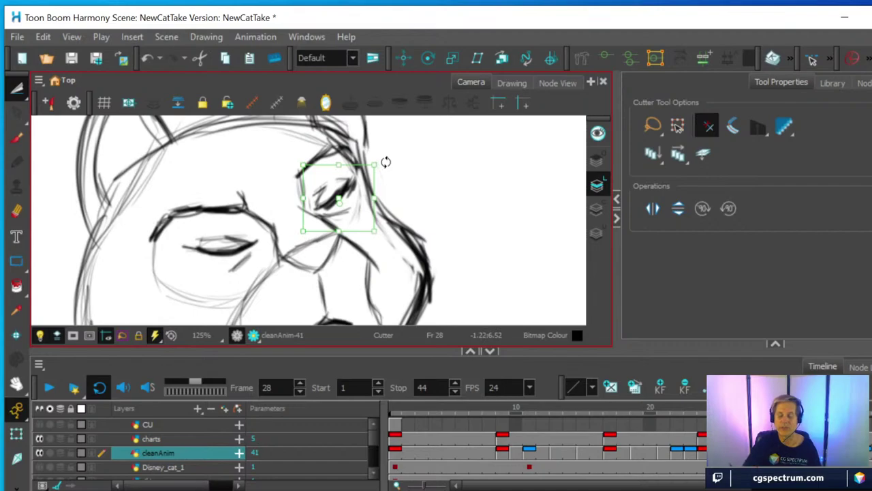
pyautogui.press('1')
pyautogui.press('1')
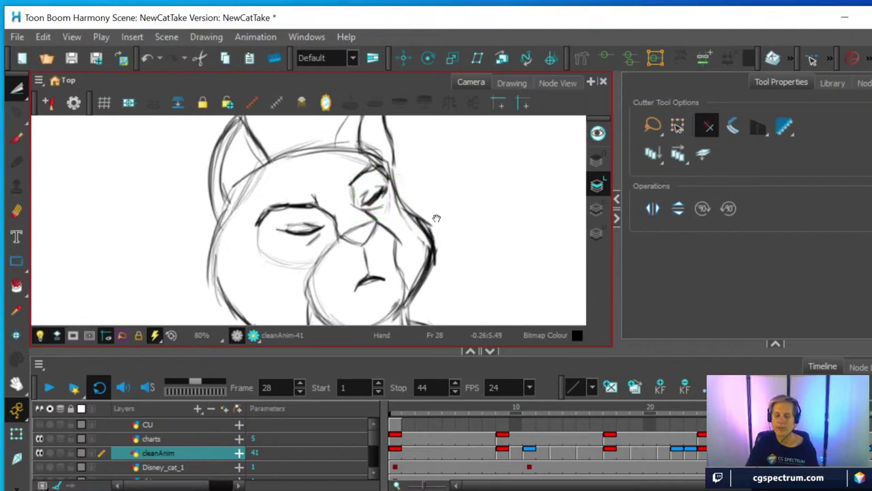
pyautogui.moveTo(437, 218); pyautogui.dragTo(423, 237)
pyautogui.press('2')
pyautogui.press('2')
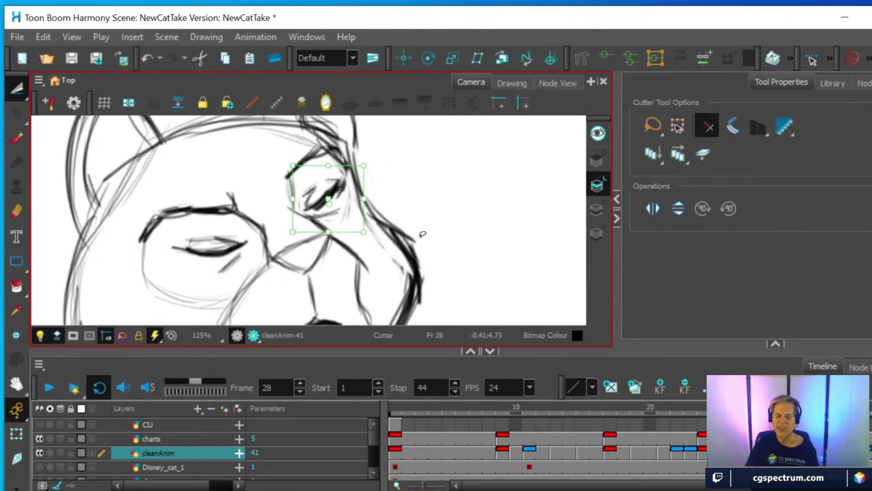
# Step: Lasso the near eye again, rotate it slightly counterclockwise and move it a little lower in the socket
pyautogui.moveTo(241, 271)
pyautogui.mouseDown()
pyautogui.moveTo(256, 245)
pyautogui.moveTo(242, 223)
pyautogui.moveTo(173, 229)
pyautogui.moveTo(166, 264)
pyautogui.moveTo(209, 286)
pyautogui.moveTo(241, 278)
pyautogui.moveTo(255, 260)
pyautogui.moveTo(261, 232)
pyautogui.mouseUp()
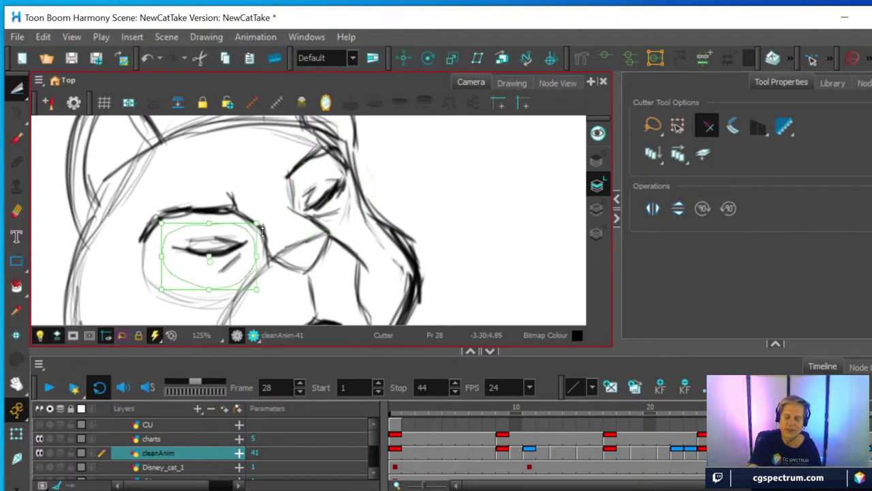
pyautogui.moveTo(269, 291); pyautogui.dragTo(269, 285)
pyautogui.moveTo(234, 255); pyautogui.dragTo(236, 259)
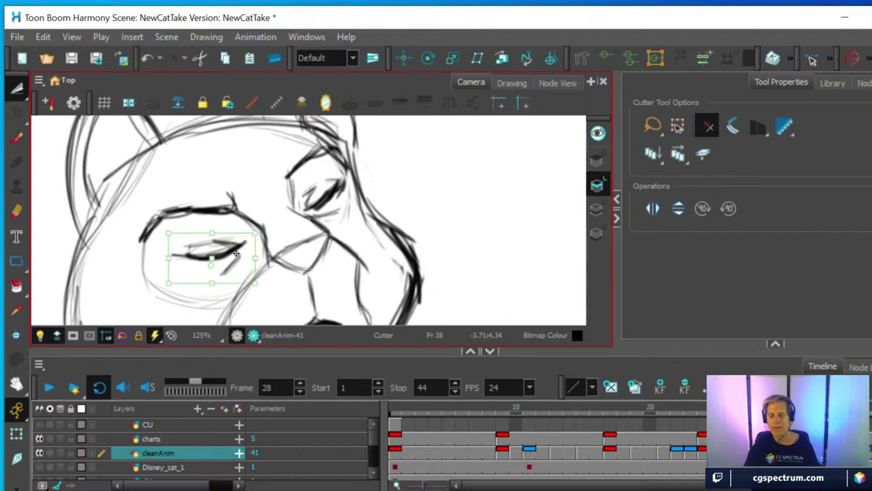
pyautogui.scroll(-2, 233, 251)
pyautogui.scroll(-1, 271, 256)
pyautogui.press('space')
pyautogui.moveTo(317, 255); pyautogui.dragTo(370, 204)
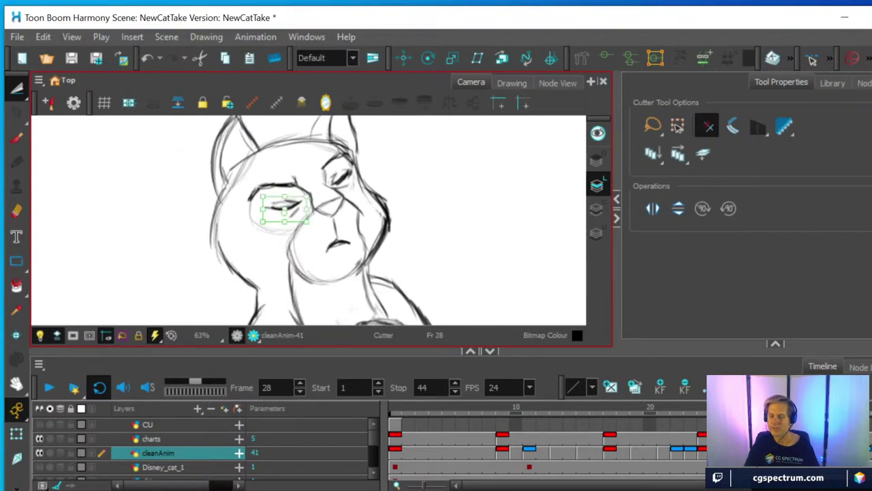
# Step: Flip between frames 27, 28 and 29 to check the near eye's new position in the face
pyautogui.press(',')
pyautogui.press('.')
pyautogui.press('.')
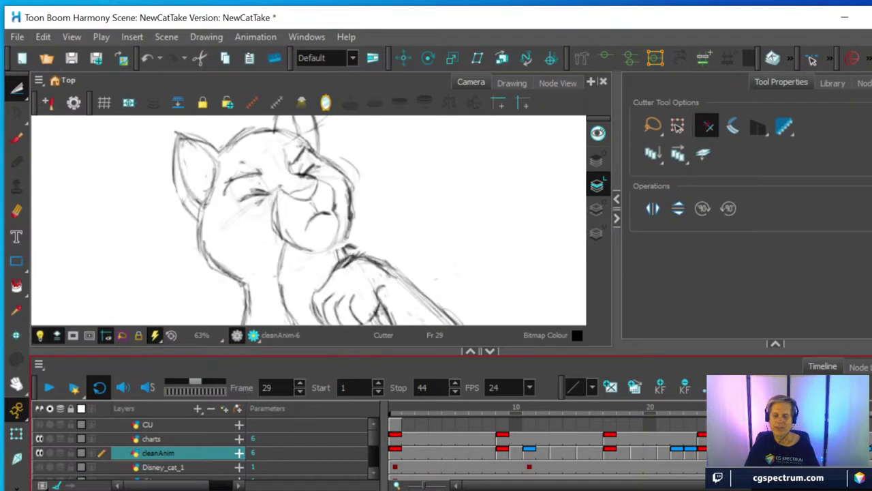
pyautogui.press(',')
pyautogui.press(',')
pyautogui.press('.')
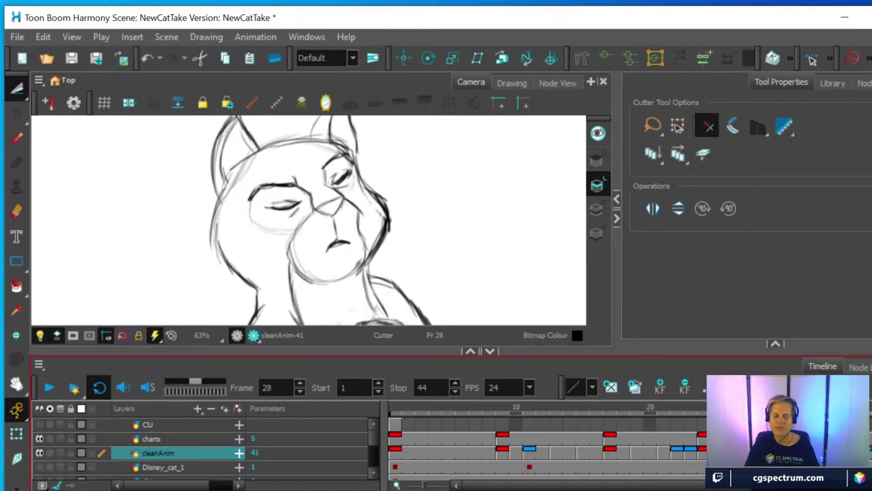
# Step: Lasso the far eye at frame 28 with the Cutter and nudge it slightly lower in its socket
pyautogui.scroll(2, 477, 239)
pyautogui.scroll(1, 385, 228)
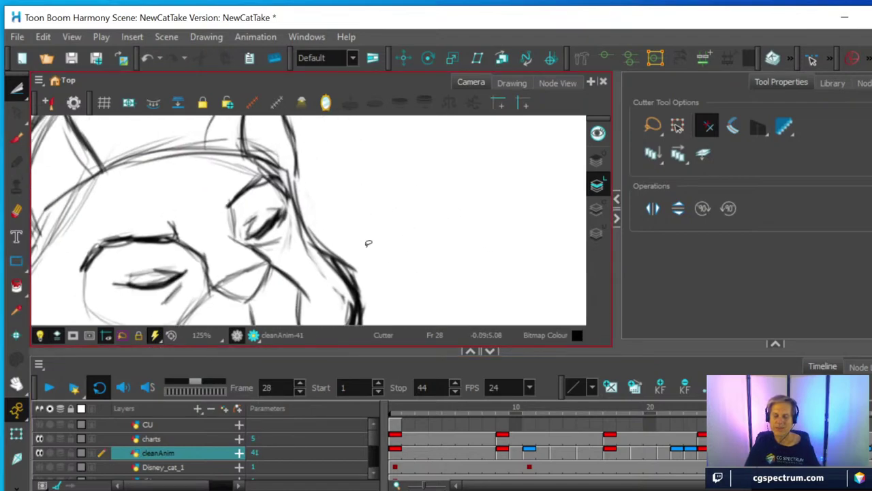
pyautogui.scroll(1, 368, 242)
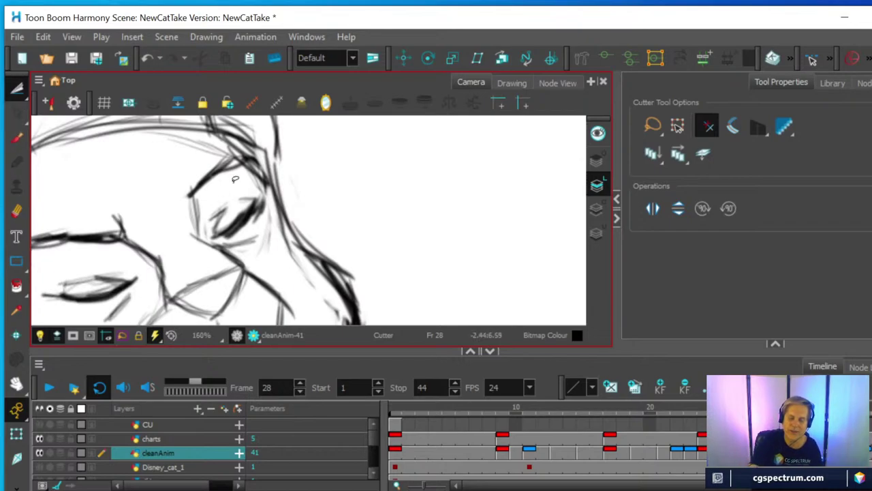
pyautogui.moveTo(237, 250)
pyautogui.mouseDown()
pyautogui.moveTo(208, 238)
pyautogui.moveTo(203, 216)
pyautogui.moveTo(255, 179)
pyautogui.moveTo(271, 199)
pyautogui.moveTo(275, 227)
pyautogui.moveTo(237, 253)
pyautogui.mouseUp()
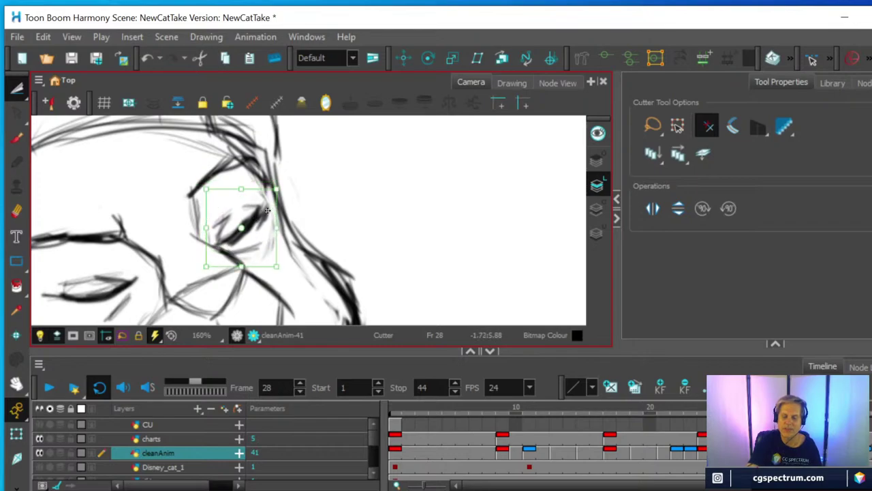
pyautogui.press('1')
pyautogui.press('space')
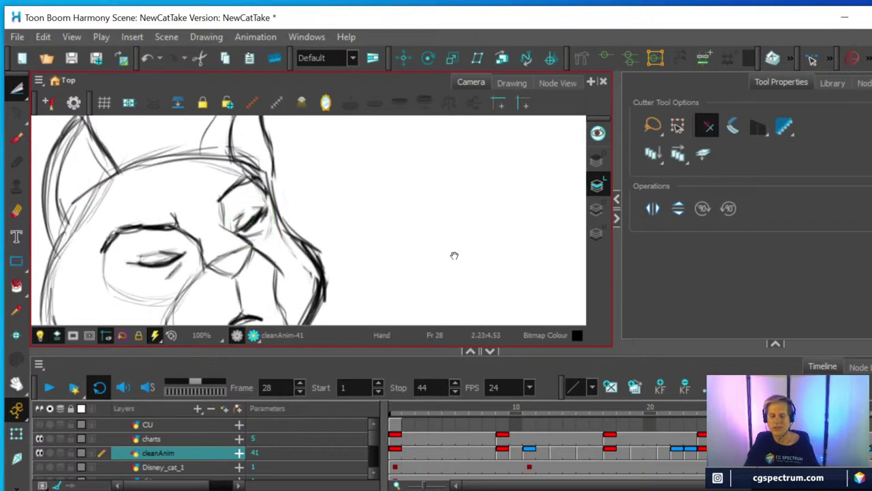
pyautogui.moveTo(385, 244); pyautogui.dragTo(511, 233)
pyautogui.scroll(-1, 511, 233)
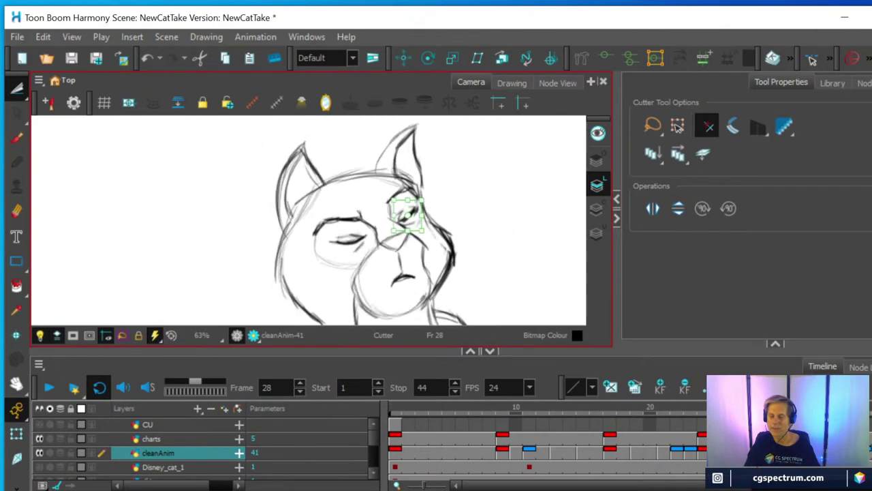
# Step: Flip frame 28 against its neighbouring frames to check the adjusted far eye
pyautogui.press(',')
pyautogui.press('.')
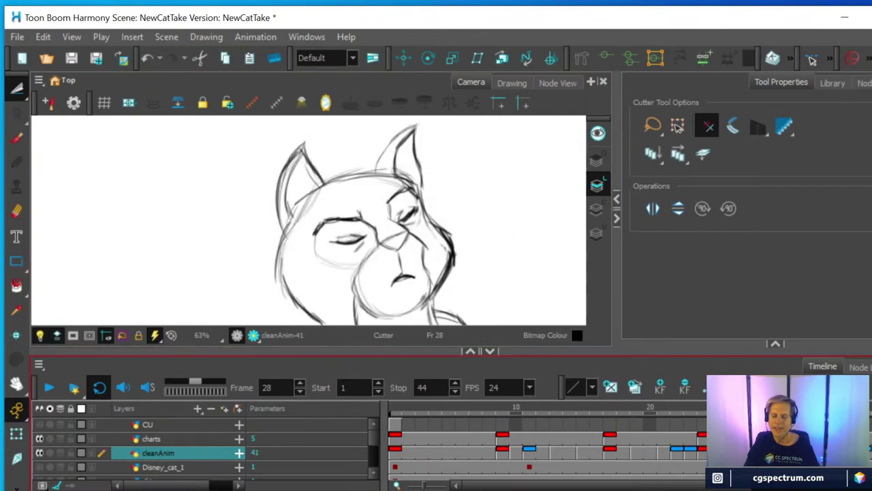
pyautogui.press('.')
pyautogui.press(',')
pyautogui.press(',')
pyautogui.press(',')
pyautogui.press(',')
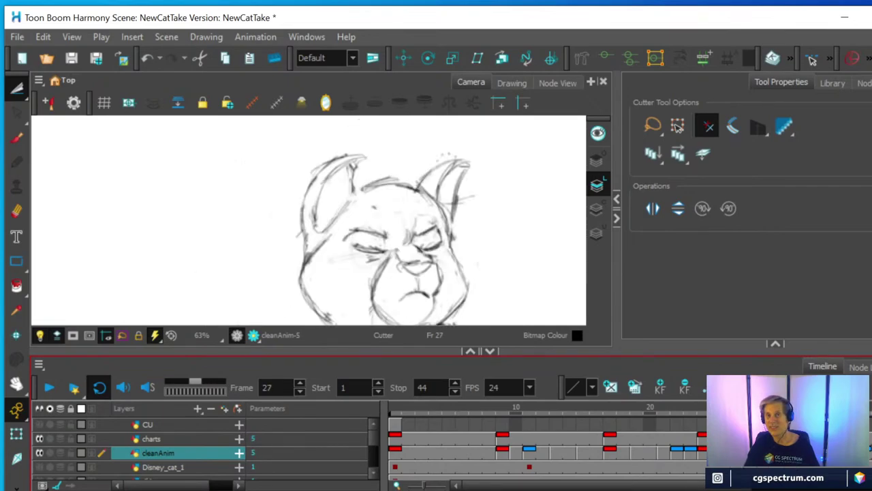
pyautogui.scroll(-1, 308, 276)
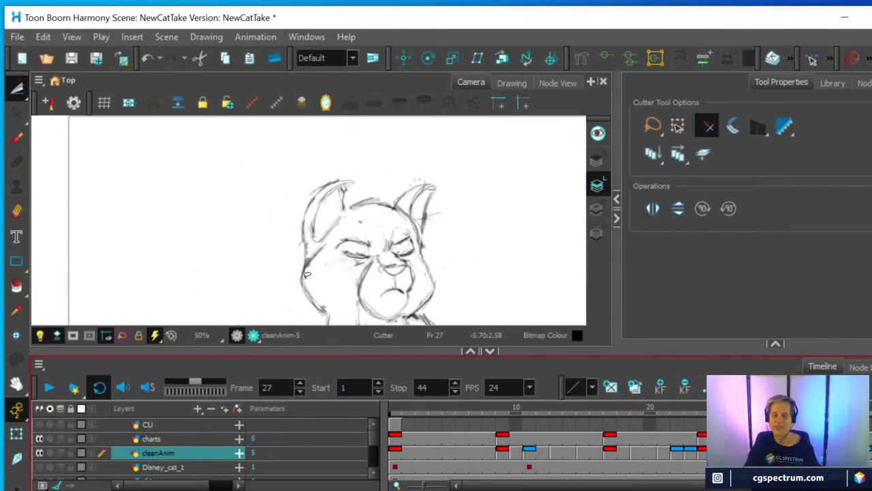
pyautogui.moveTo(326, 279); pyautogui.dragTo(242, 236)
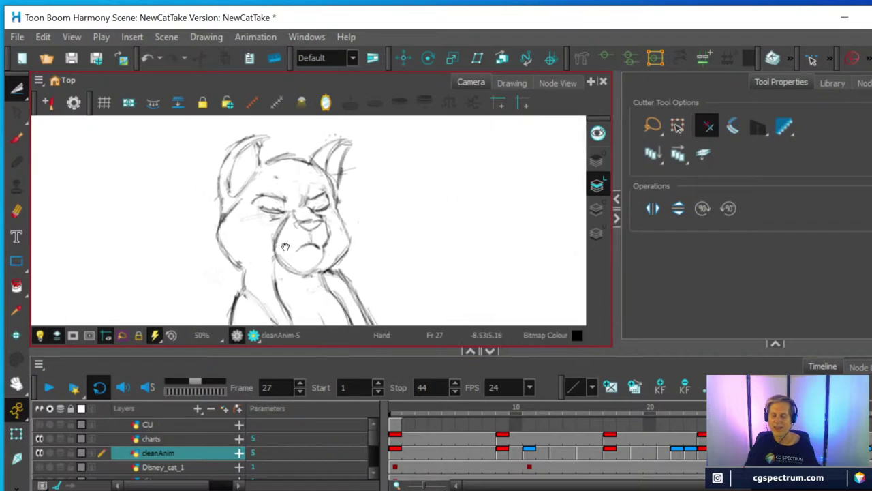
pyautogui.press('space')
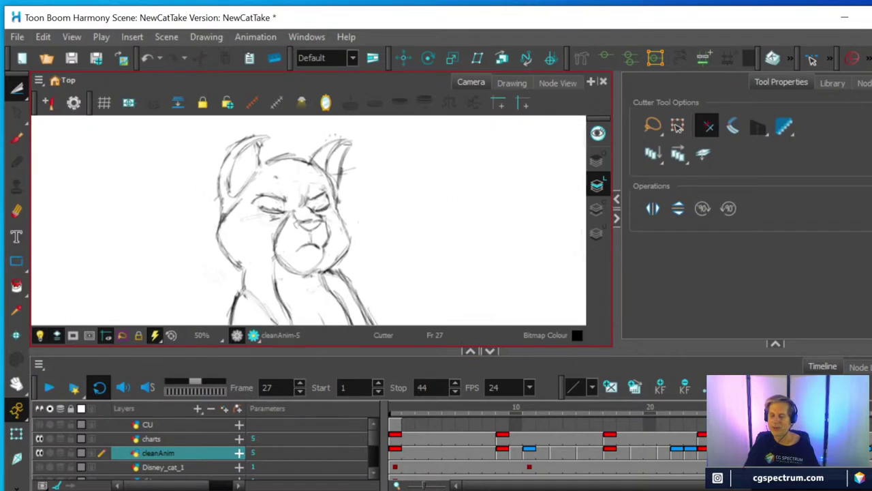
# Step: Roll back and forth through frames 25 to 29 to examine how the head and face move
pyautogui.press(',')
pyautogui.press(',')
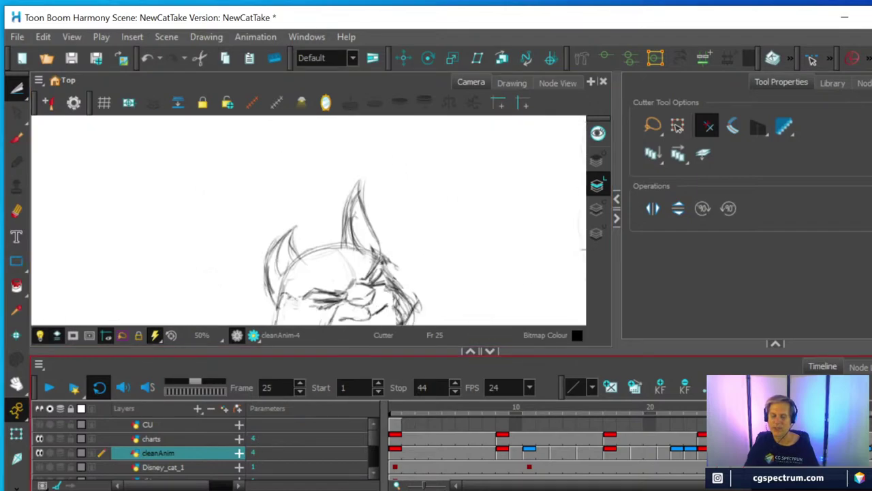
pyautogui.press('.')
pyautogui.press('.')
pyautogui.press('.')
pyautogui.press('.')
pyautogui.press(',')
pyautogui.press(',')
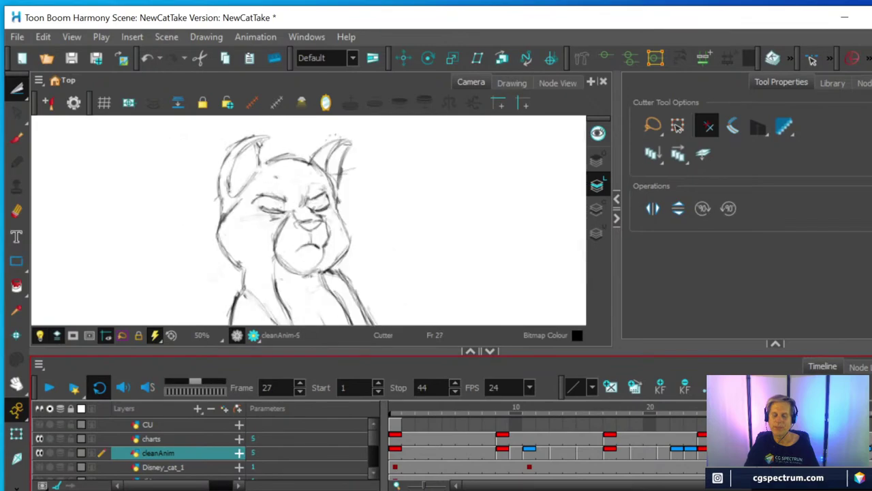
pyautogui.press('.')
pyautogui.press('.')
pyautogui.press(',')
pyautogui.press(',')
pyautogui.press('.')
pyautogui.press(',')
pyautogui.press('.')
pyautogui.press(',')
pyautogui.press('.')
pyautogui.press('.')
pyautogui.press(',')
pyautogui.press(',')
pyautogui.press(',')
pyautogui.press('.')
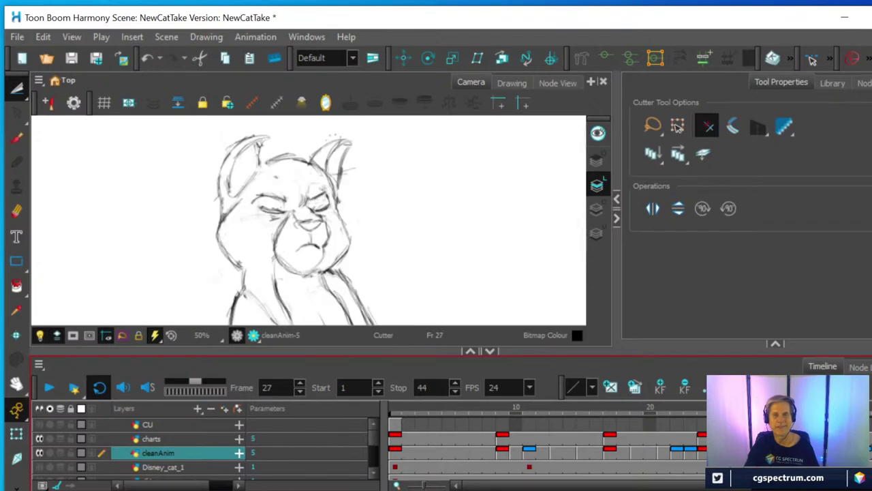
pyautogui.press('.')
pyautogui.press(',')
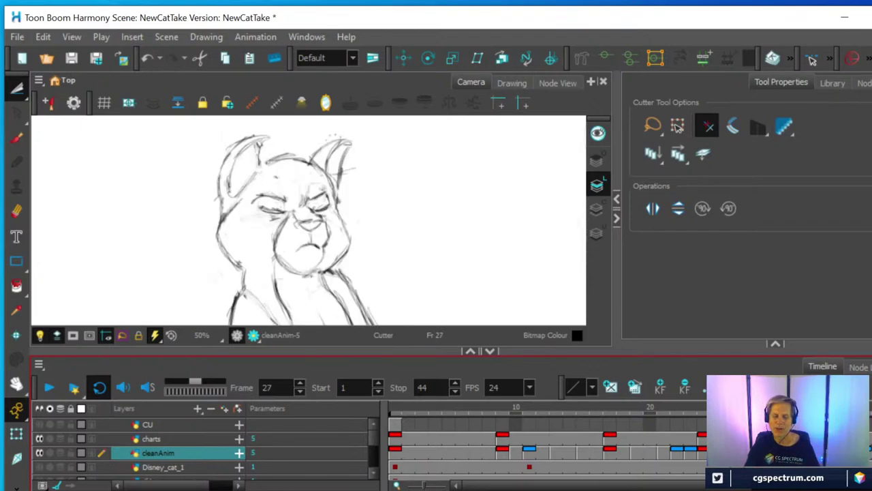
pyautogui.press('.')
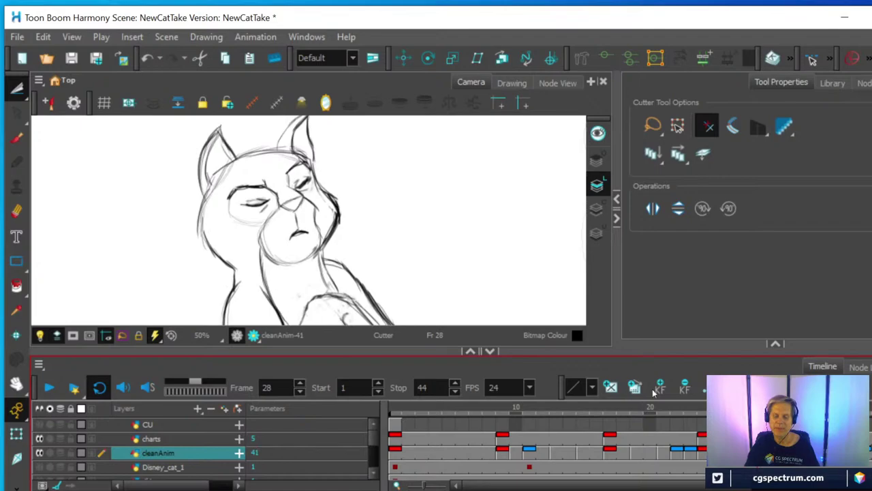
# Step: Erase the rough lines between the near cheek and ear at frame 28 and redraw that head contour with the Soft Lead brush
pyautogui.scroll(2, 334, 243)
pyautogui.moveTo(339, 201); pyautogui.dragTo(442, 262)
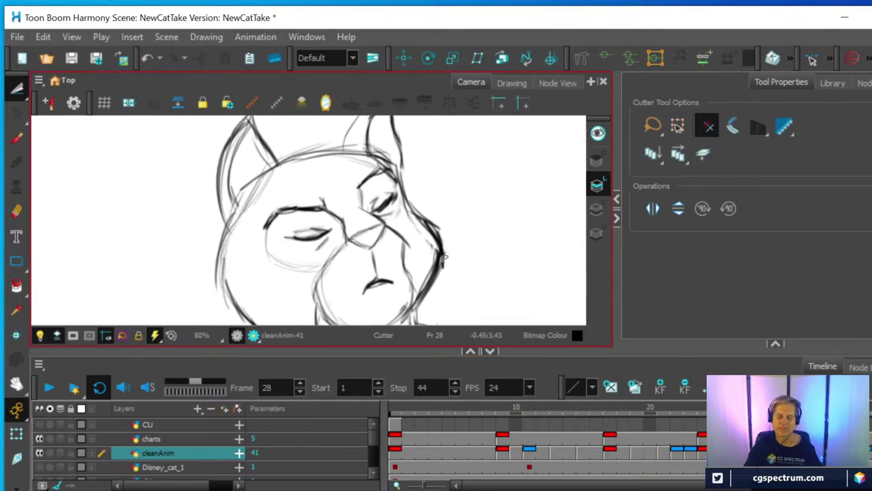
pyautogui.click(16, 212)
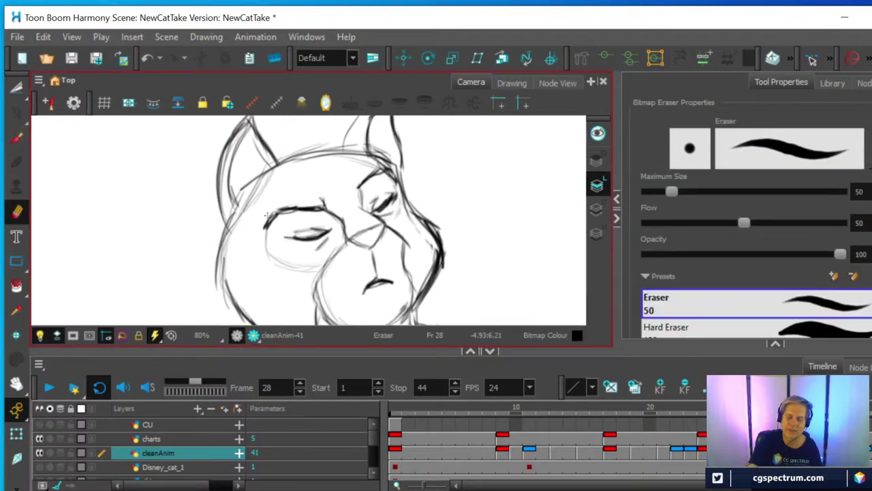
pyautogui.moveTo(222, 269); pyautogui.dragTo(262, 186)
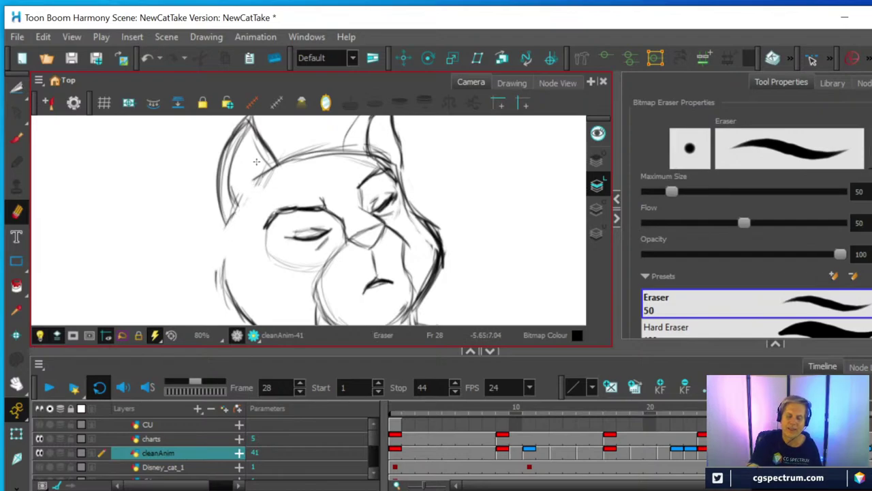
pyautogui.click(16, 139)
pyautogui.moveTo(236, 225); pyautogui.dragTo(225, 257)
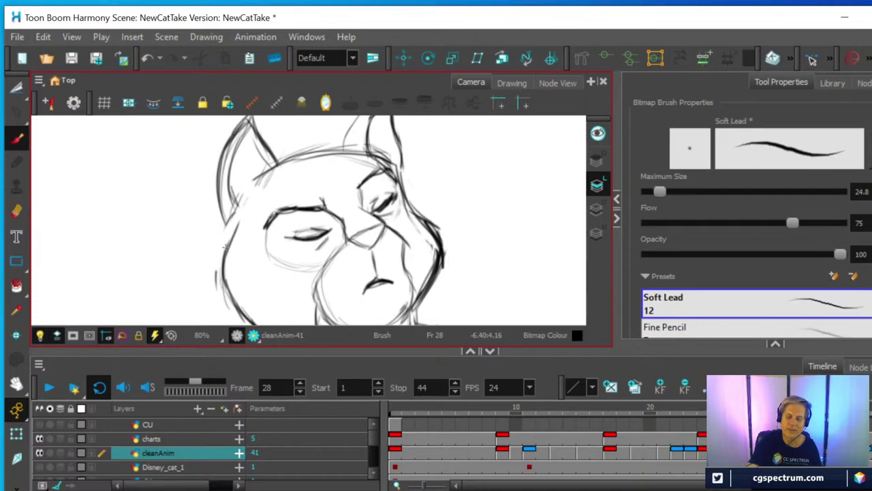
pyautogui.moveTo(248, 197)
pyautogui.mouseDown()
pyautogui.moveTo(221, 253)
pyautogui.moveTo(225, 278)
pyautogui.mouseUp()
pyautogui.moveTo(225, 226); pyautogui.dragTo(235, 198)
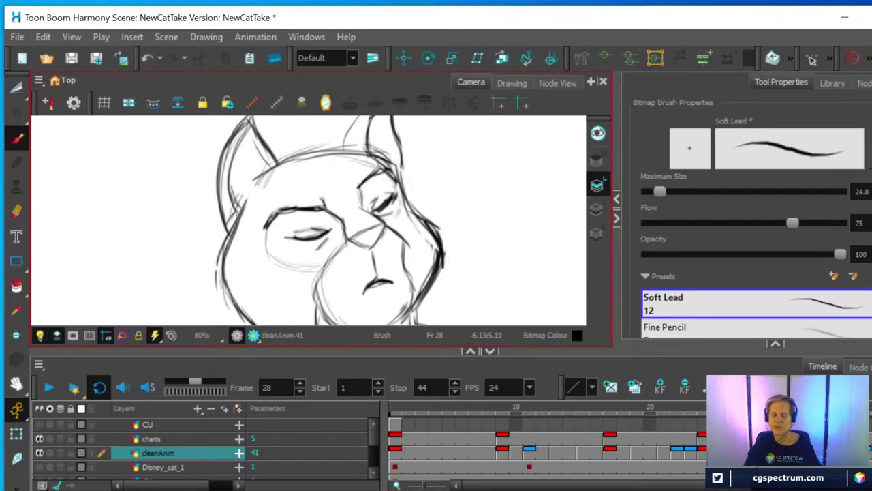
# Step: View the whole cat figure at frame 28 and flip to the neighbouring frames to check the pose
pyautogui.scroll(-2, 353, 284)
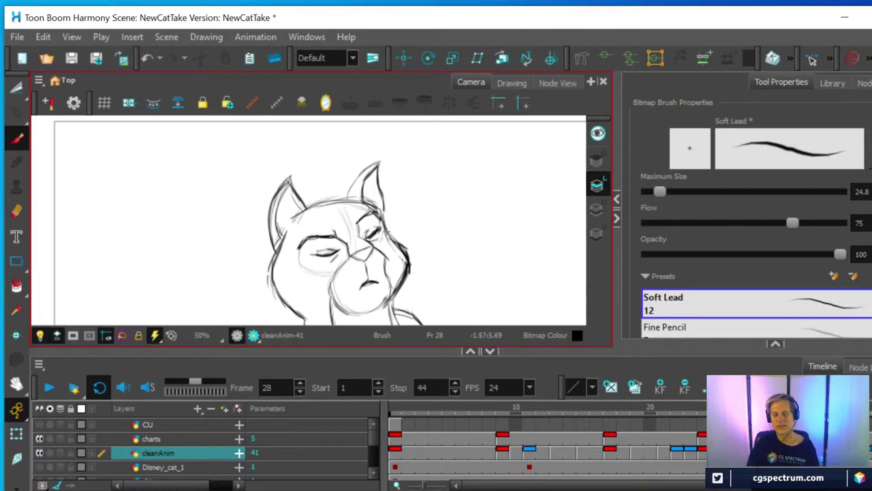
pyautogui.press('1')
pyautogui.press('space')
pyautogui.moveTo(416, 247)
pyautogui.mouseDown()
pyautogui.moveTo(310, 210)
pyautogui.moveTo(300, 181)
pyautogui.mouseUp()
pyautogui.press('1')
pyautogui.press('1')
pyautogui.press('2')
pyautogui.press('space')
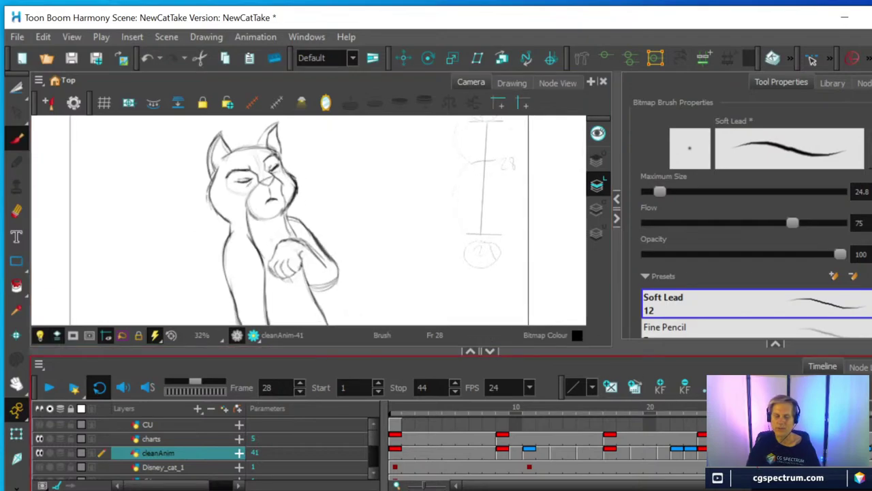
pyautogui.press('.')
pyautogui.press('.')
pyautogui.press(',')
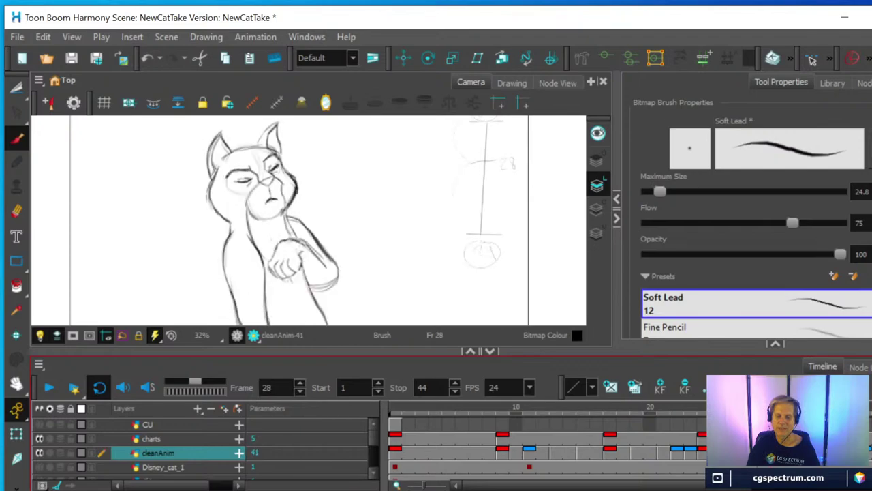
# Step: Flip repeatedly between frames 27, 28 and 29 to compare the arms, hand and torso
pyautogui.scroll(2, 460, 276)
pyautogui.press('1')
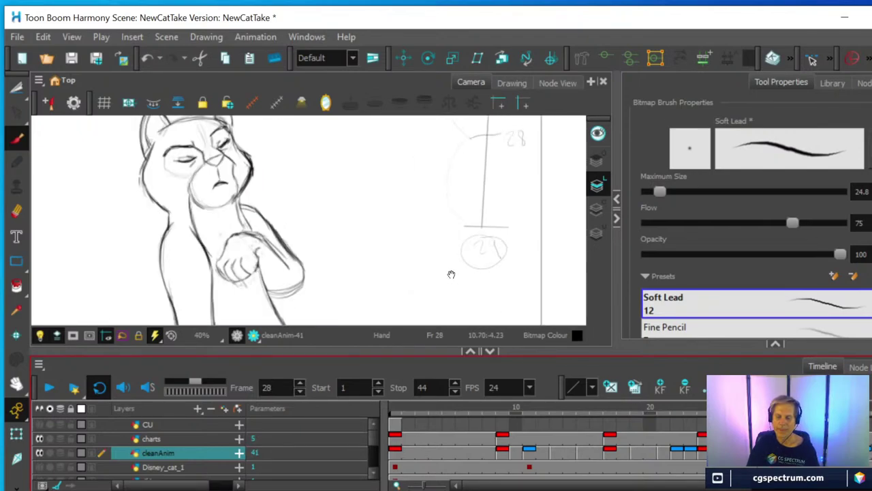
pyautogui.moveTo(452, 273); pyautogui.dragTo(485, 212)
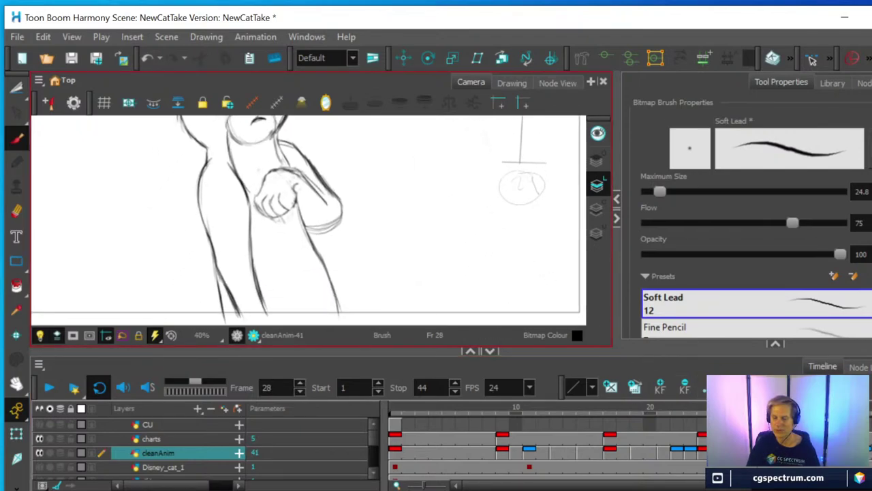
pyautogui.press(',')
pyautogui.press('.')
pyautogui.press('.')
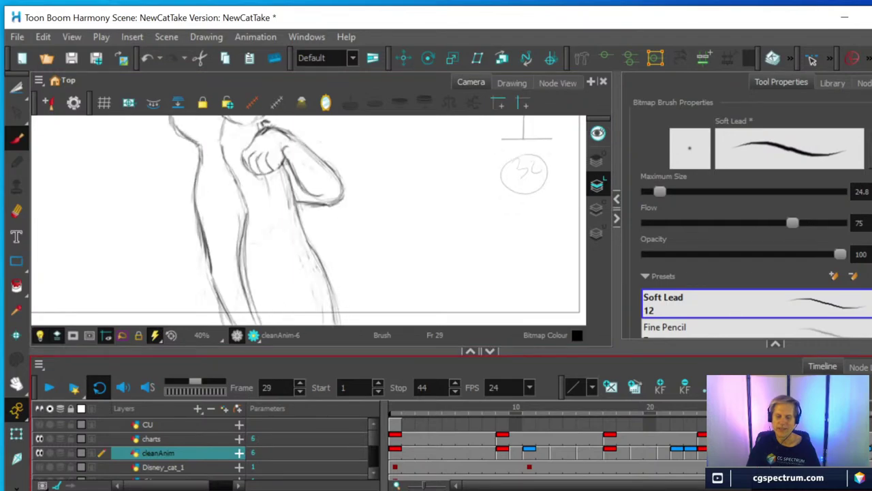
pyautogui.press(',')
pyautogui.press(',')
pyautogui.press('.')
pyautogui.press('.')
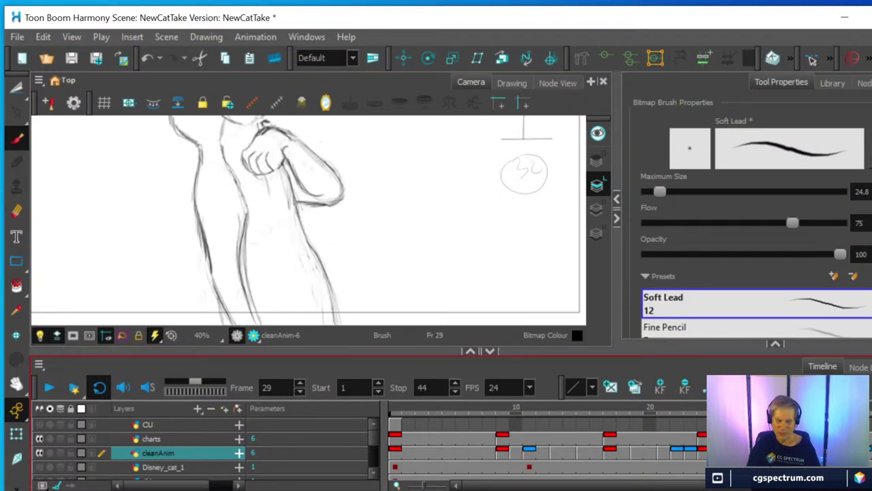
pyautogui.press(',')
pyautogui.press(',')
pyautogui.press('.')
pyautogui.press('.')
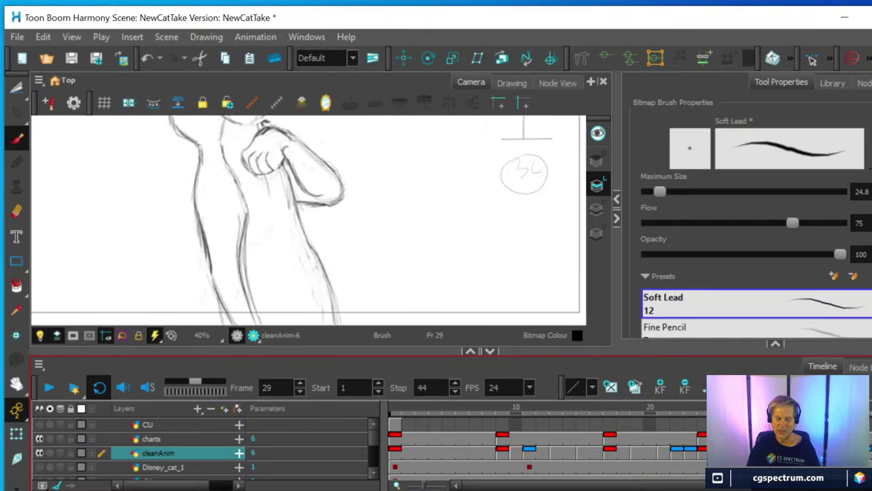
pyautogui.press(',')
pyautogui.press(',')
pyautogui.press('.')
pyautogui.press('.')
pyautogui.press(',')
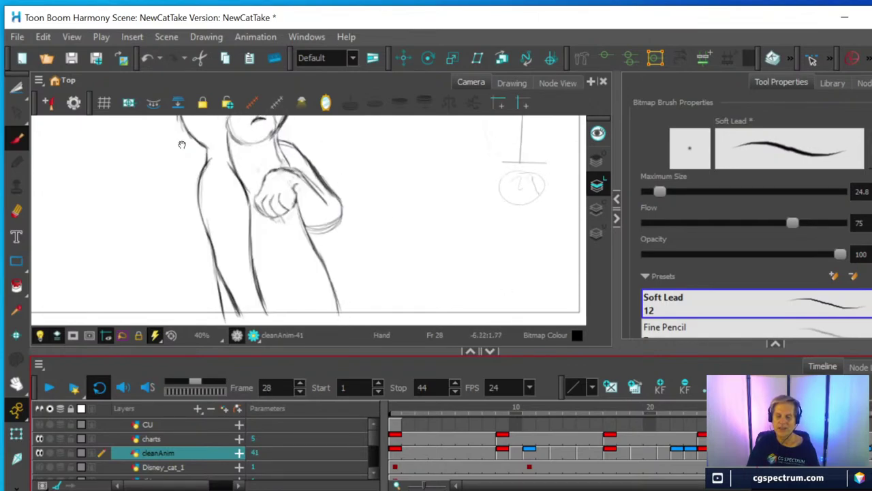
# Step: Erase the overlap between the chest line and the near arm's inner contour at frame 28 and redraw the arm line
pyautogui.scroll(2, 311, 230)
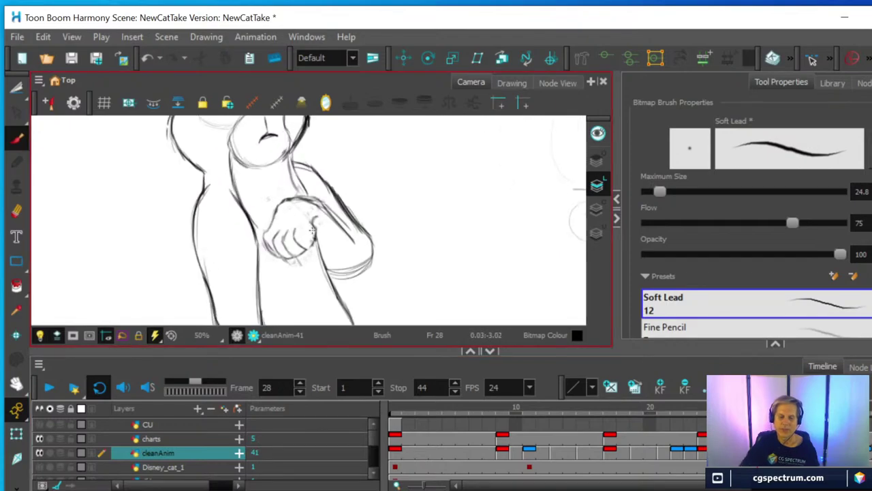
pyautogui.click(17, 211)
pyautogui.moveTo(232, 205)
pyautogui.mouseDown()
pyautogui.moveTo(258, 254)
pyautogui.moveTo(255, 289)
pyautogui.moveTo(248, 209)
pyautogui.moveTo(239, 211)
pyautogui.moveTo(253, 230)
pyautogui.moveTo(243, 218)
pyautogui.moveTo(259, 269)
pyautogui.moveTo(255, 255)
pyautogui.moveTo(255, 304)
pyautogui.moveTo(253, 236)
pyautogui.moveTo(248, 218)
pyautogui.moveTo(235, 210)
pyautogui.moveTo(255, 242)
pyautogui.moveTo(259, 299)
pyautogui.mouseUp()
pyautogui.click(16, 138)
pyautogui.click(16, 211)
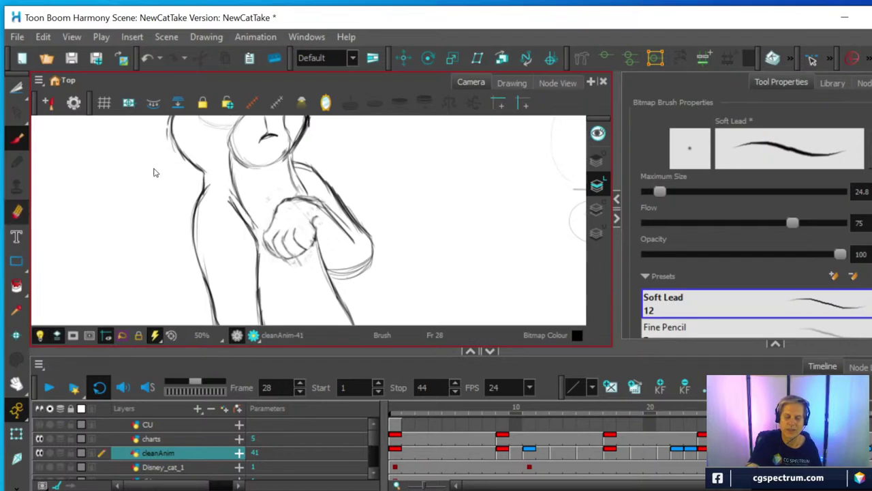
pyautogui.click(16, 137)
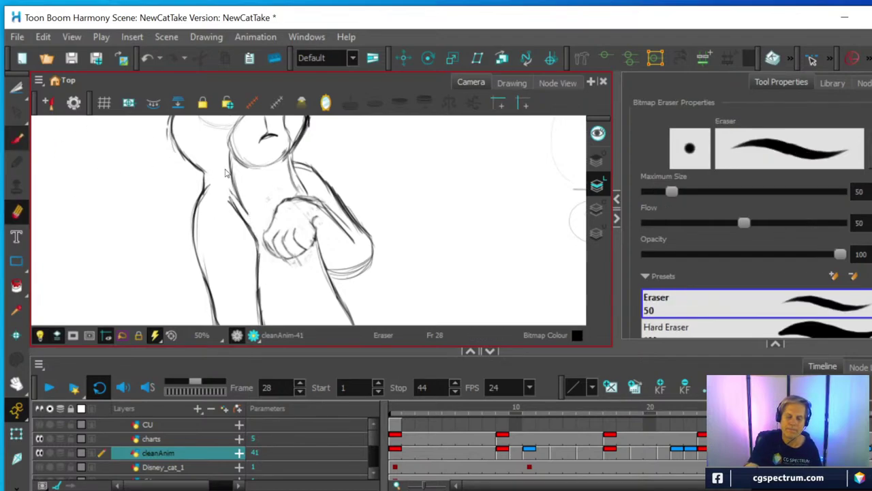
# Step: Darken the line running from the cat's neck down its torso to the frame edge on frame 28 with the Soft Lead brush
pyautogui.moveTo(253, 230); pyautogui.dragTo(230, 173)
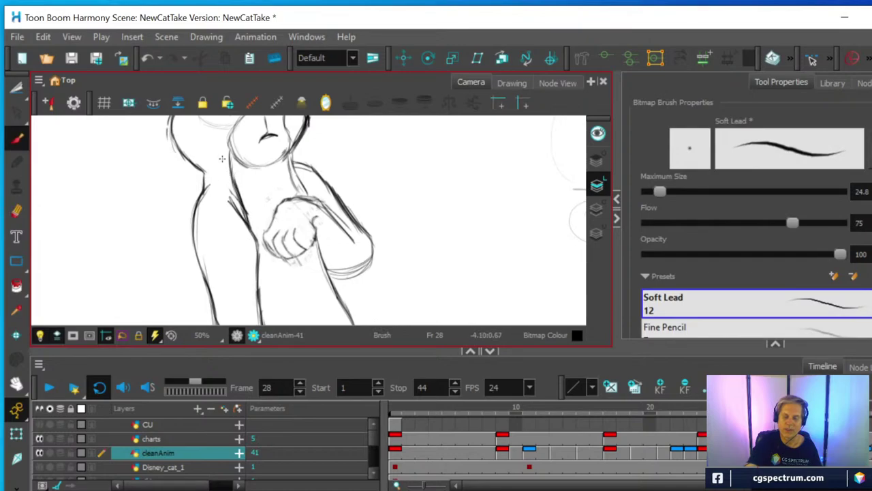
pyautogui.moveTo(325, 269); pyautogui.dragTo(311, 200)
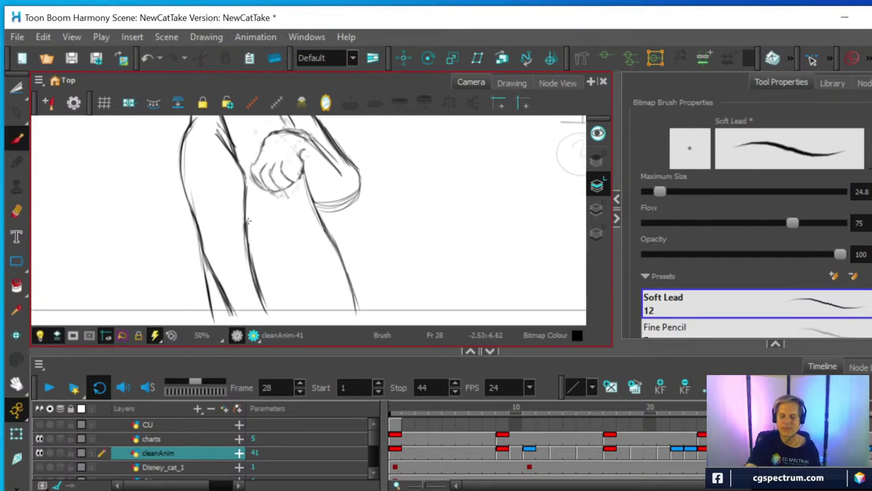
pyautogui.moveTo(247, 218); pyautogui.dragTo(270, 302)
pyautogui.moveTo(253, 257)
pyautogui.mouseDown()
pyautogui.moveTo(276, 316)
pyautogui.moveTo(271, 305)
pyautogui.mouseUp()
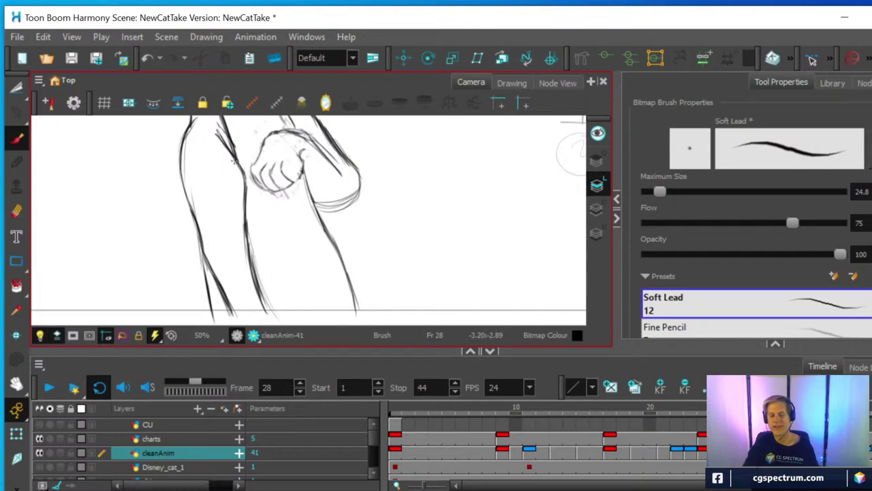
# Step: Erase the stray sketch marks beneath the cat's raised fist on the frame 28 drawing
pyautogui.click(16, 212)
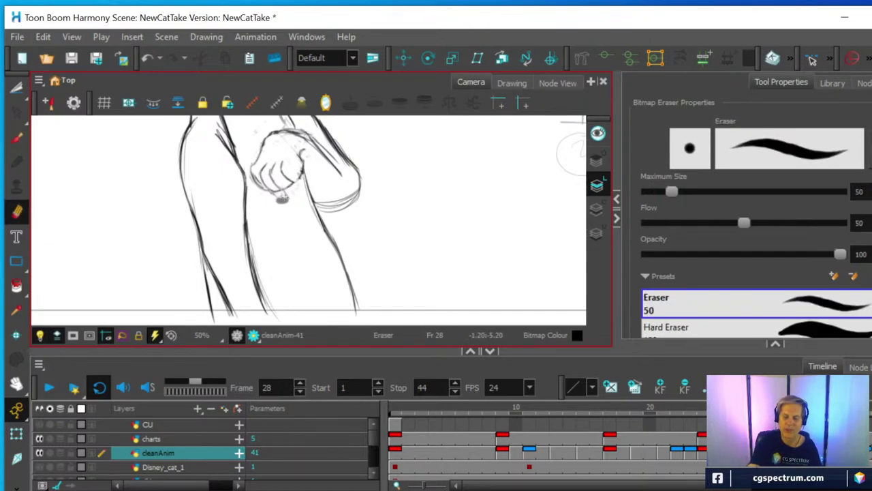
pyautogui.moveTo(270, 197); pyautogui.dragTo(266, 193)
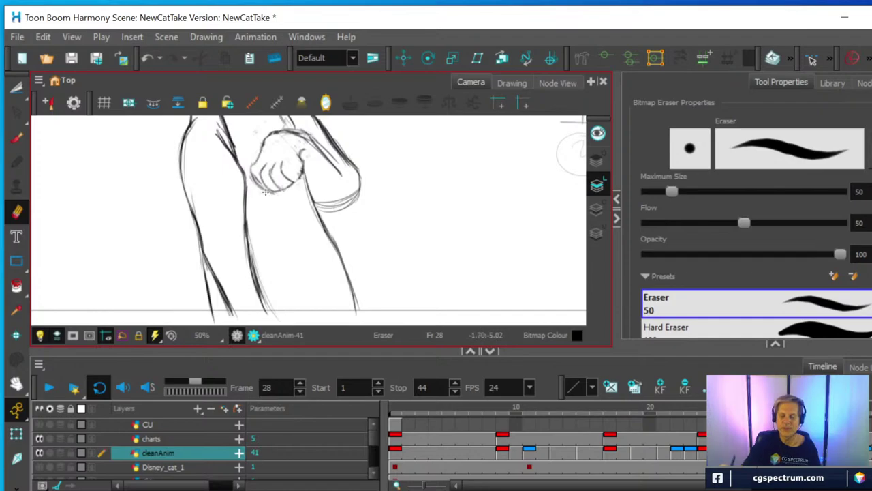
pyautogui.scroll(-3, 266, 216)
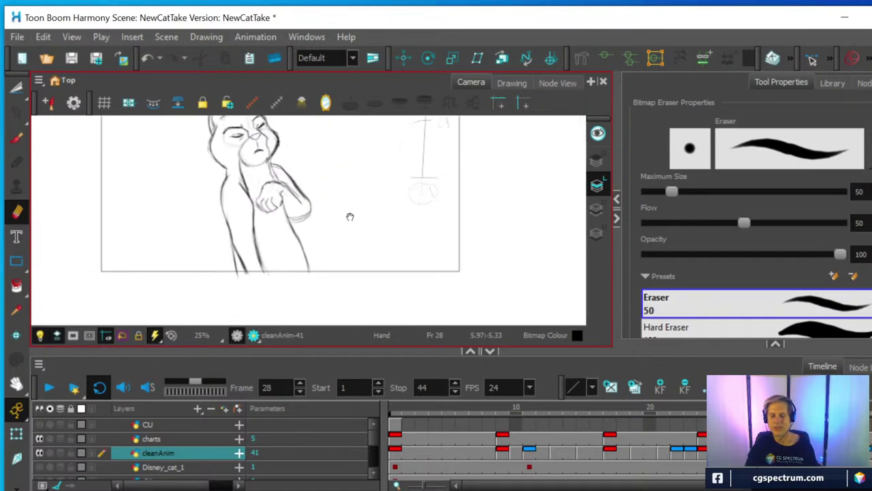
pyautogui.moveTo(351, 216)
pyautogui.mouseDown()
pyautogui.moveTo(327, 280)
pyautogui.moveTo(331, 267)
pyautogui.mouseUp()
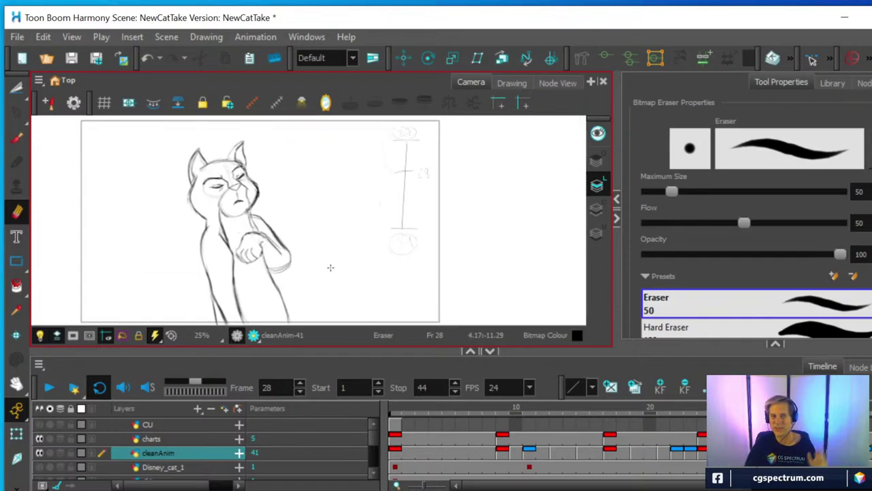
# Step: Flip back and forth through the cleanAnim drawings between frames 24 and 29 to check the motion
pyautogui.click(771, 453)
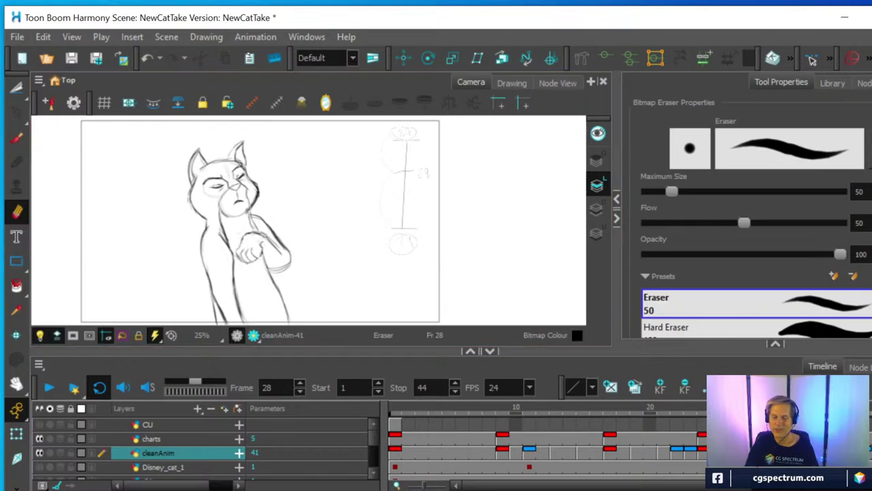
pyautogui.press('.')
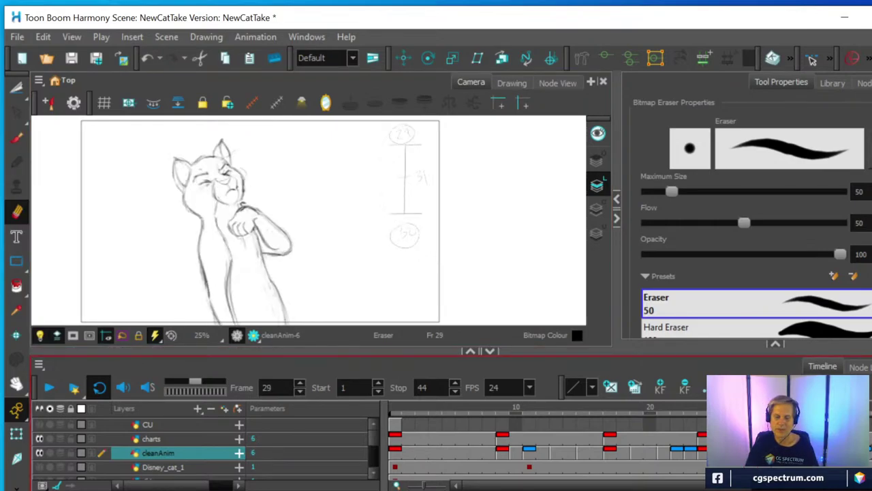
pyautogui.press(',')
pyautogui.press(',')
pyautogui.press('.')
pyautogui.press('.')
pyautogui.press(',')
pyautogui.press(',')
pyautogui.press(',')
pyautogui.press(',')
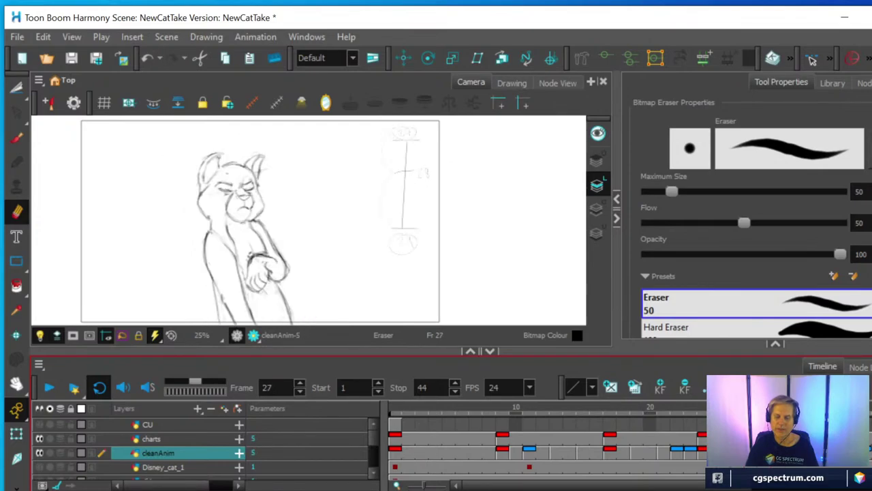
pyautogui.press(',')
pyautogui.press('.')
pyautogui.press(',')
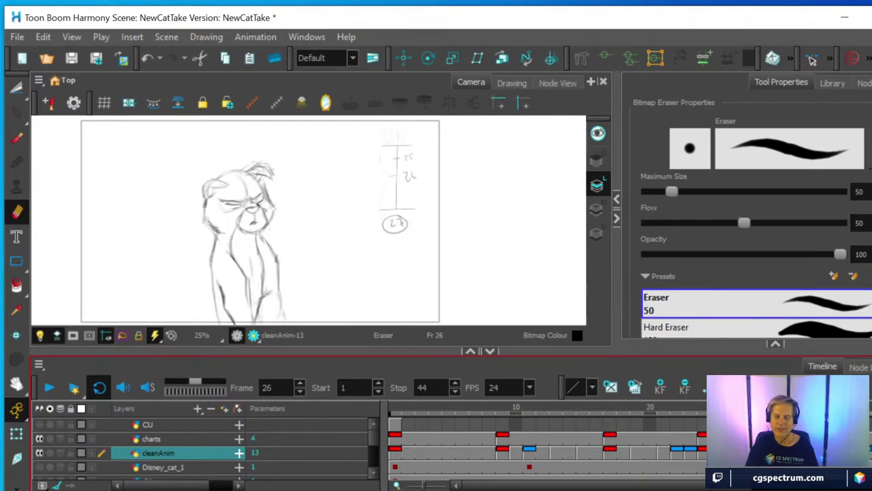
pyautogui.press(',')
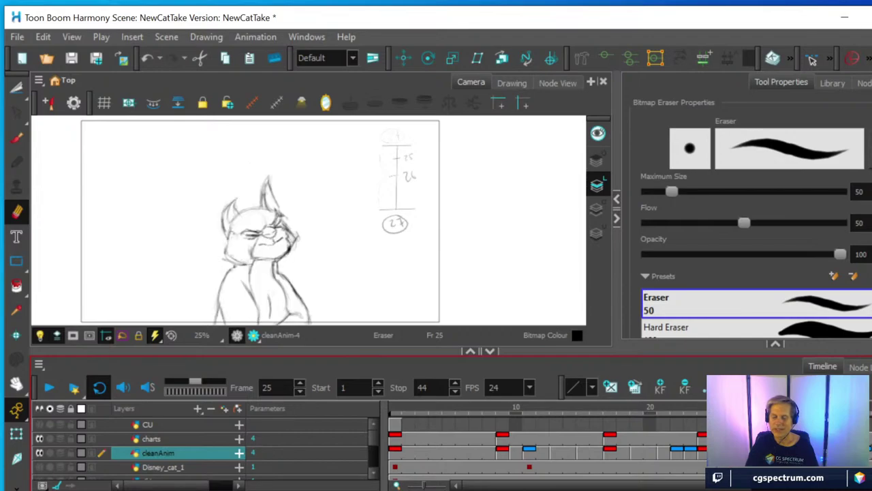
pyautogui.press(',')
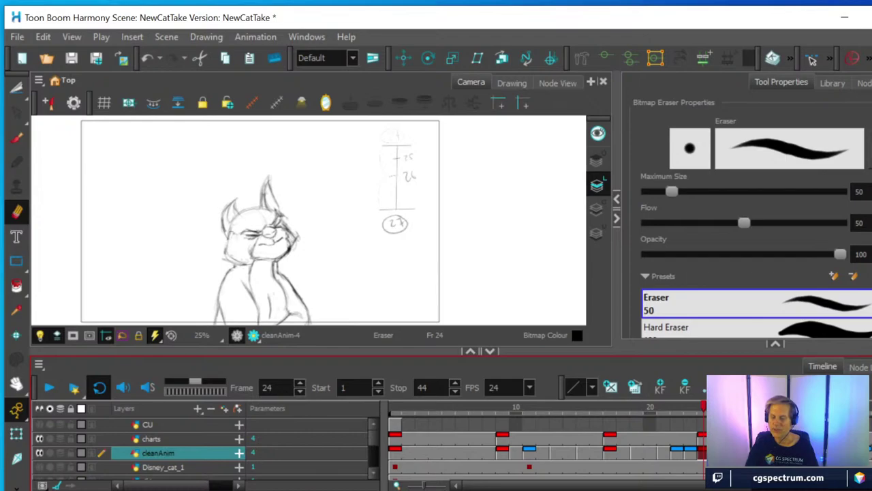
# Step: Turn on onion skin while trying an empty cleanAnim drawing at frame 25, and undo the new drawing
pyautogui.press('.')
pyautogui.rightClick(715, 452)
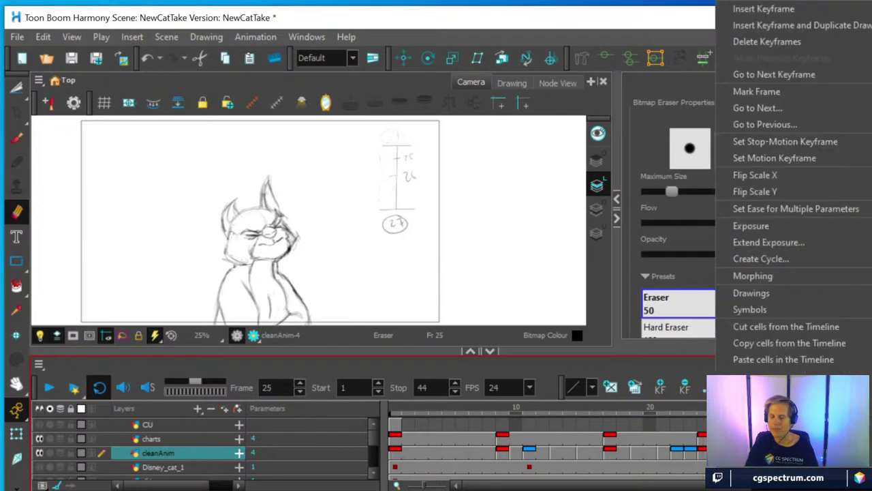
pyautogui.moveTo(751, 292)
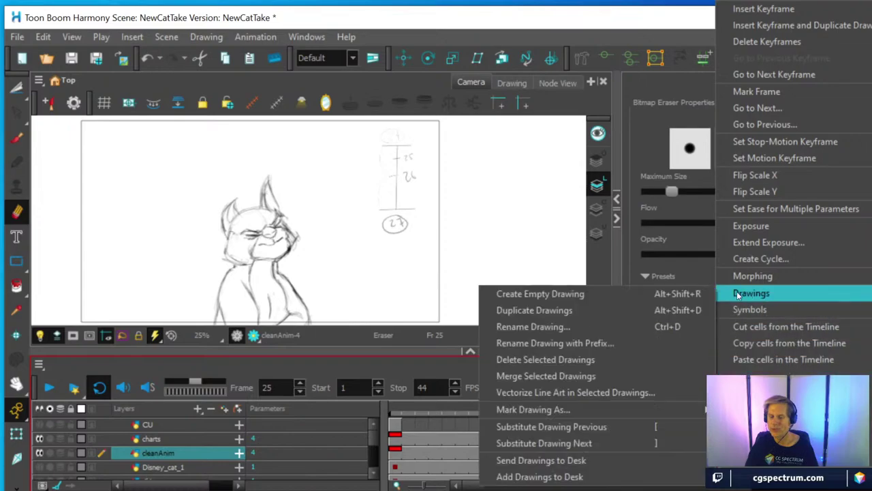
pyautogui.click(600, 300)
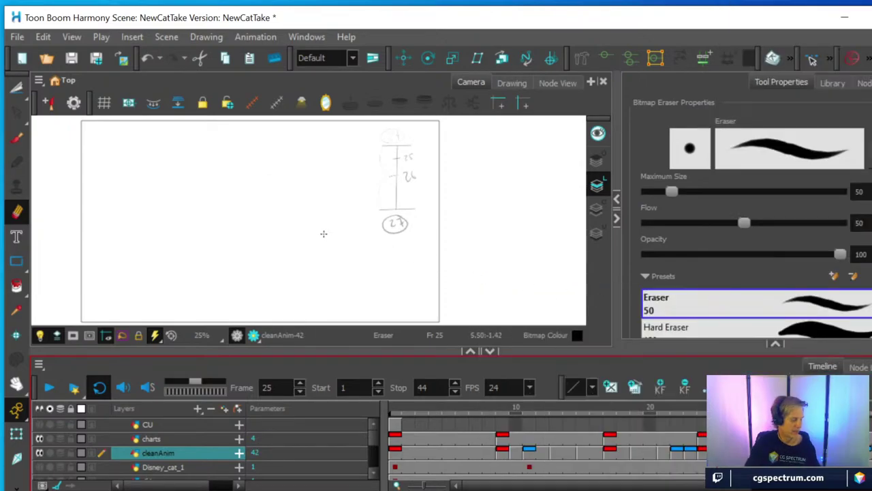
pyautogui.hotkey('alt', 'o')
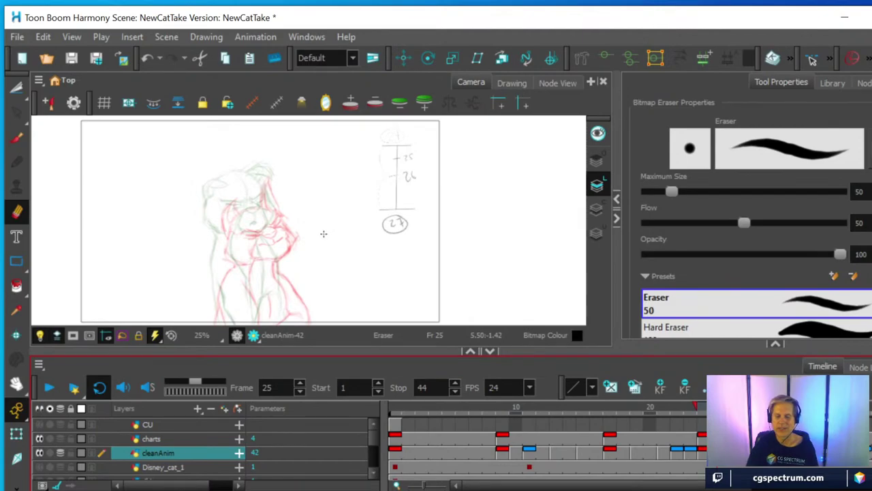
pyautogui.hotkey('ctrl', 'z')
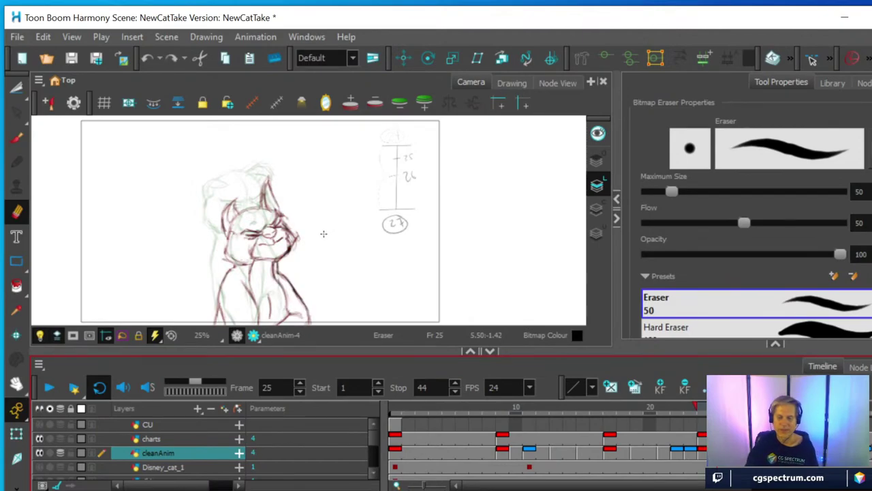
# Step: Try adding an empty cleanAnim drawing at frame 31, and undo it
pyautogui.press('g')
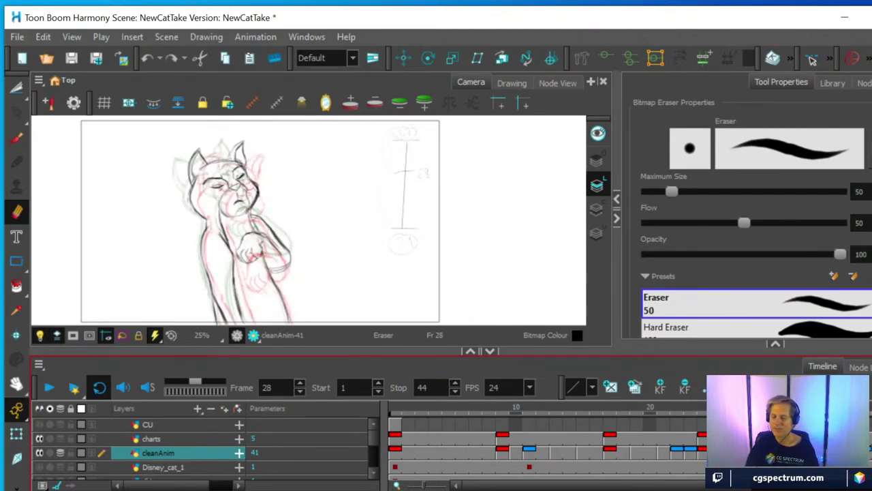
pyautogui.press('g')
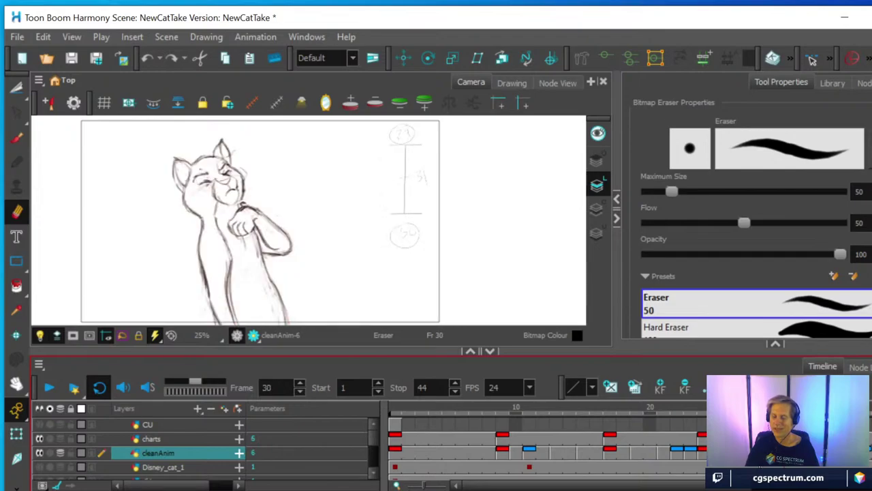
pyautogui.moveTo(579, 486); pyautogui.dragTo(689, 484)
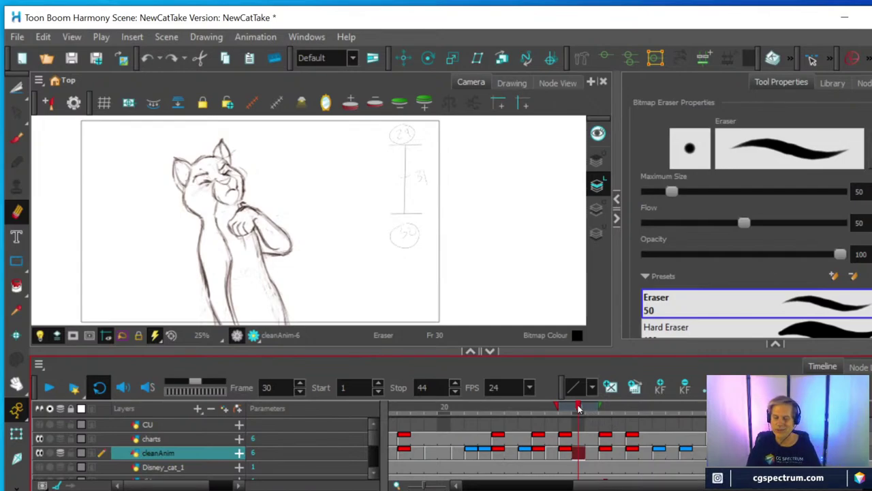
pyautogui.moveTo(576, 409); pyautogui.dragTo(571, 411)
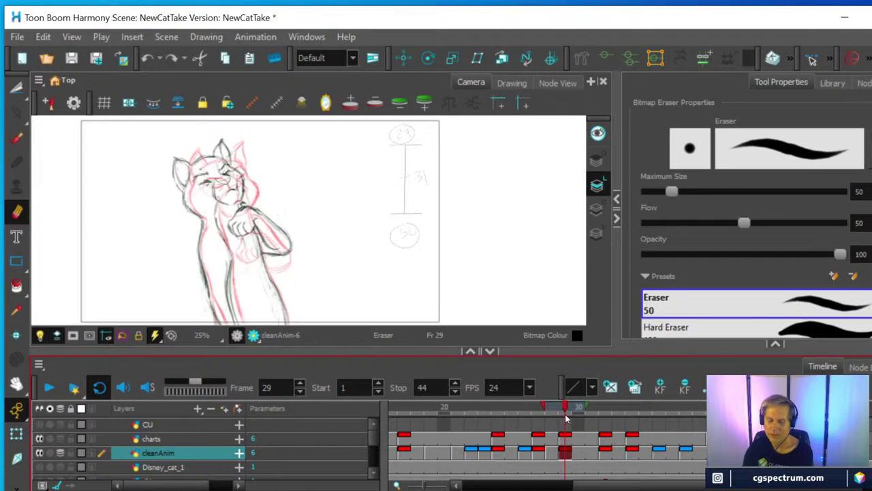
pyautogui.click(575, 454)
pyautogui.click(592, 454)
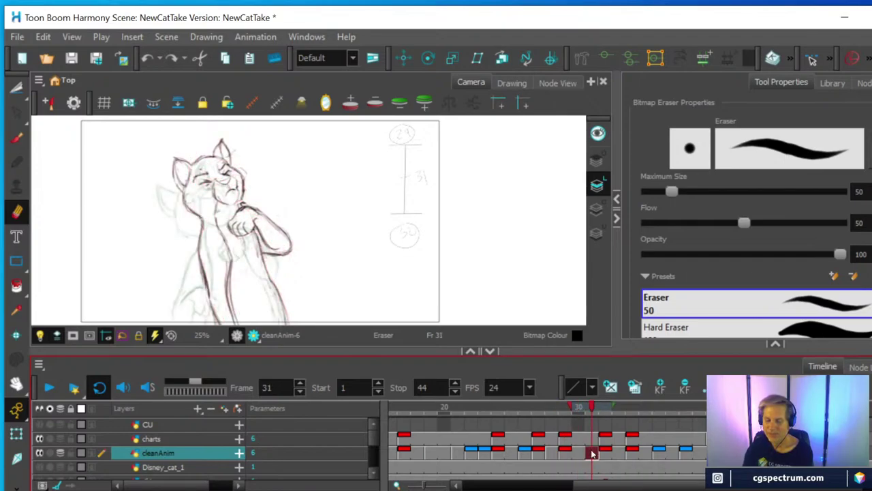
pyautogui.rightClick(593, 454)
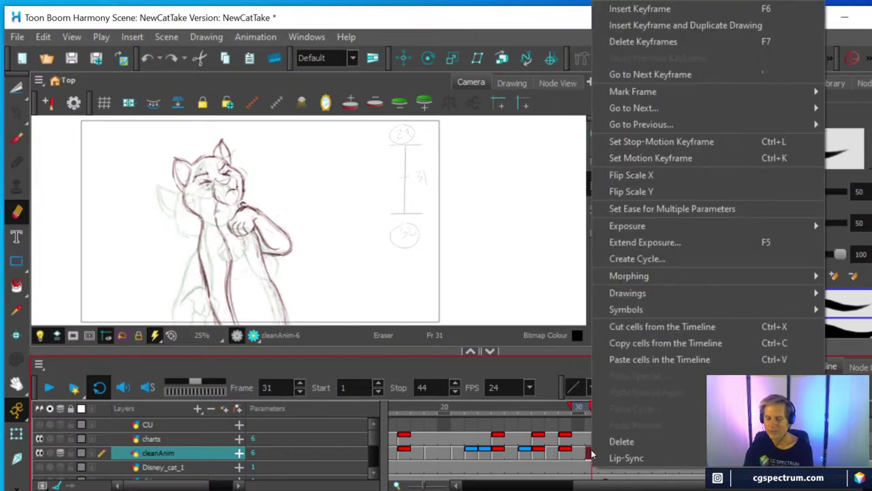
pyautogui.moveTo(631, 297)
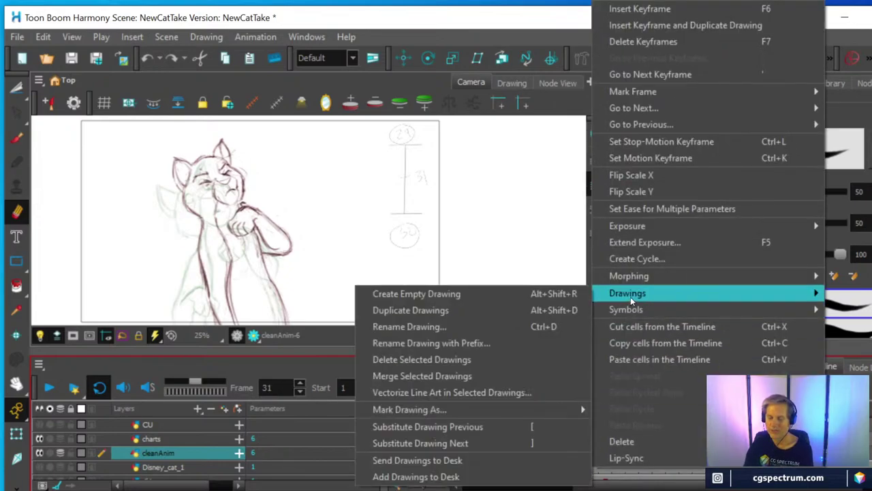
pyautogui.click(430, 294)
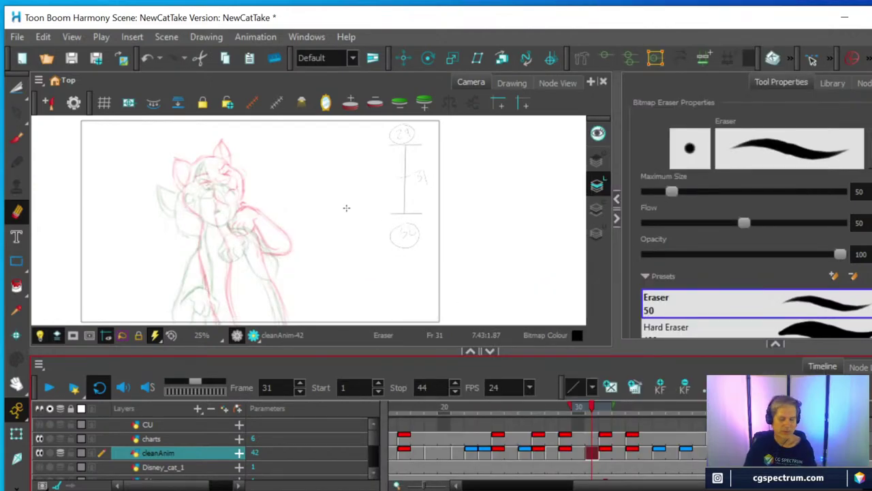
pyautogui.hotkey('ctrl', 'z')
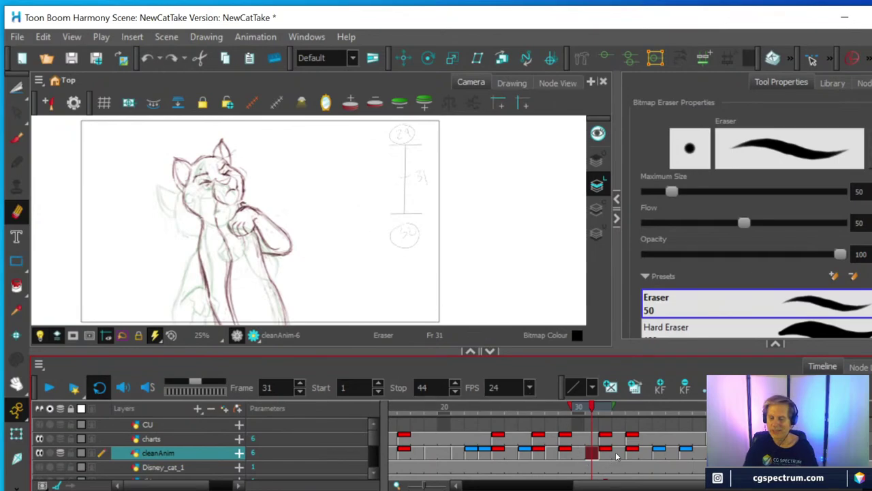
# Step: Examine the onion-skinned cleanAnim drawings and timing charts across frames 32 to 42
pyautogui.click(617, 455)
pyautogui.click(612, 456)
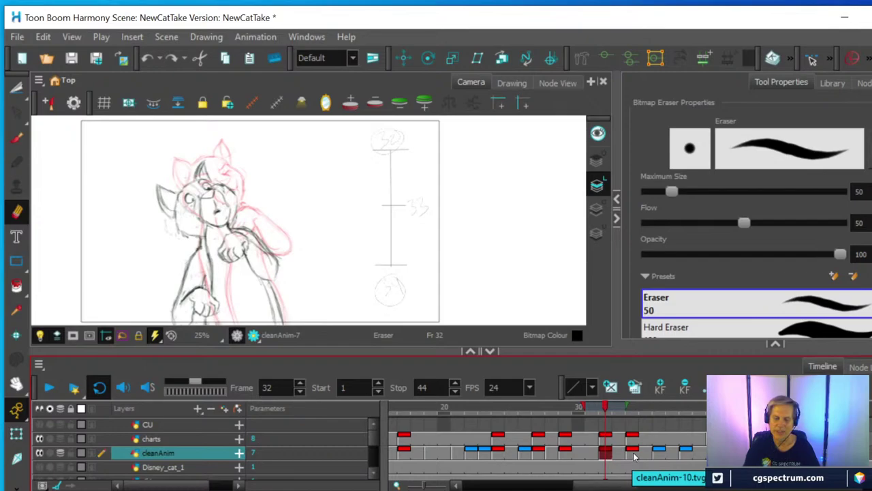
pyautogui.click(634, 454)
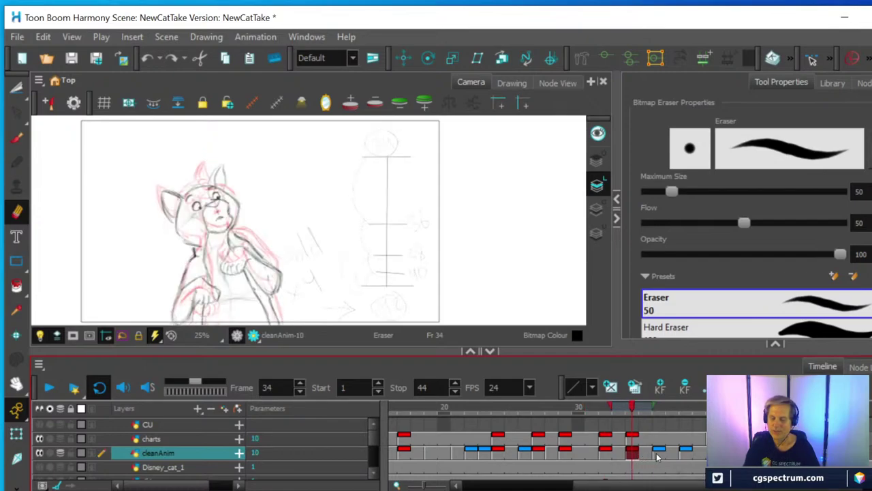
pyautogui.click(658, 452)
pyautogui.click(648, 452)
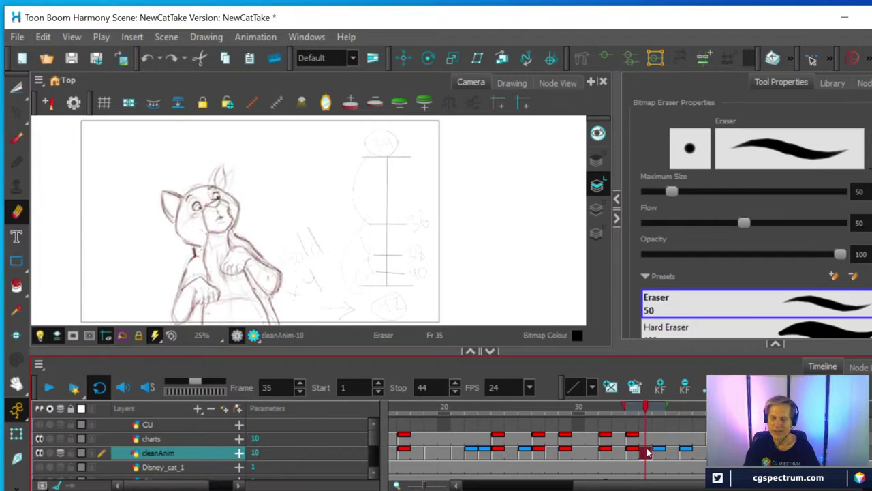
pyautogui.click(633, 452)
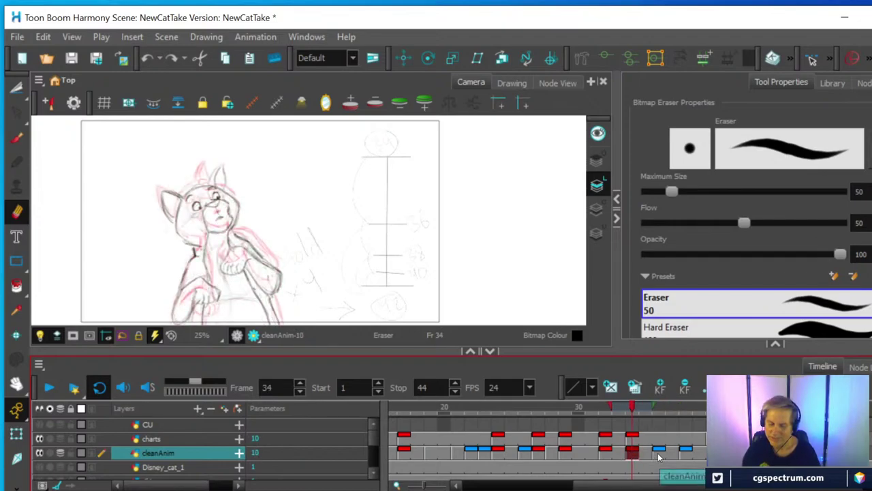
pyautogui.click(657, 452)
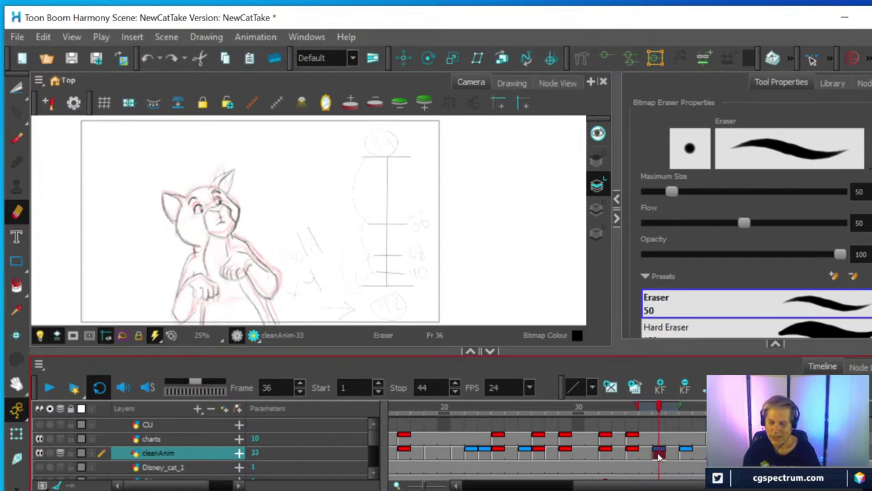
pyautogui.click(687, 452)
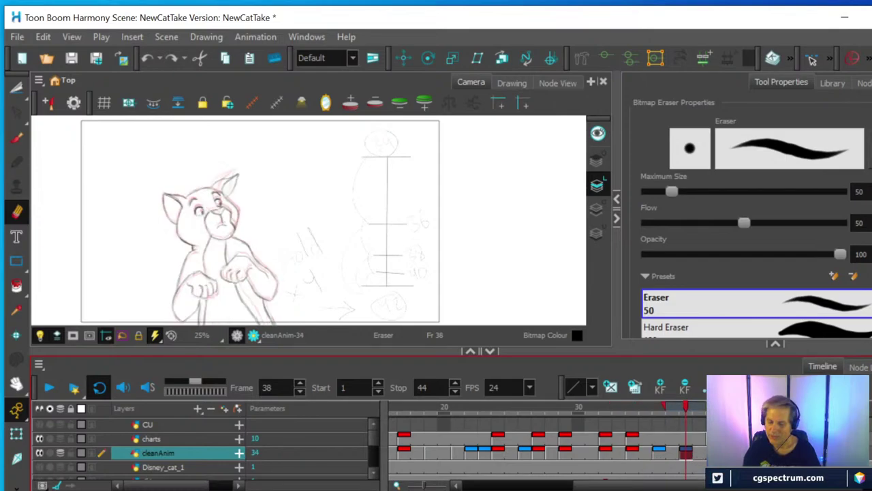
pyautogui.click(740, 453)
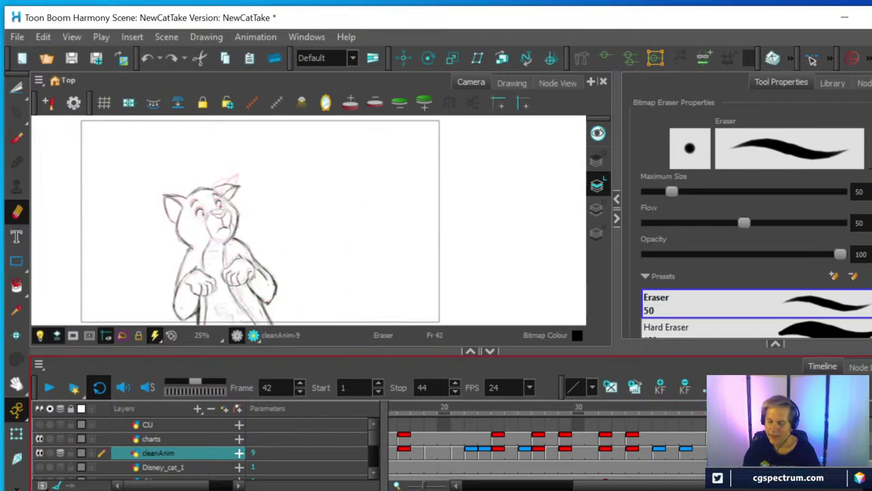
pyautogui.press('f')
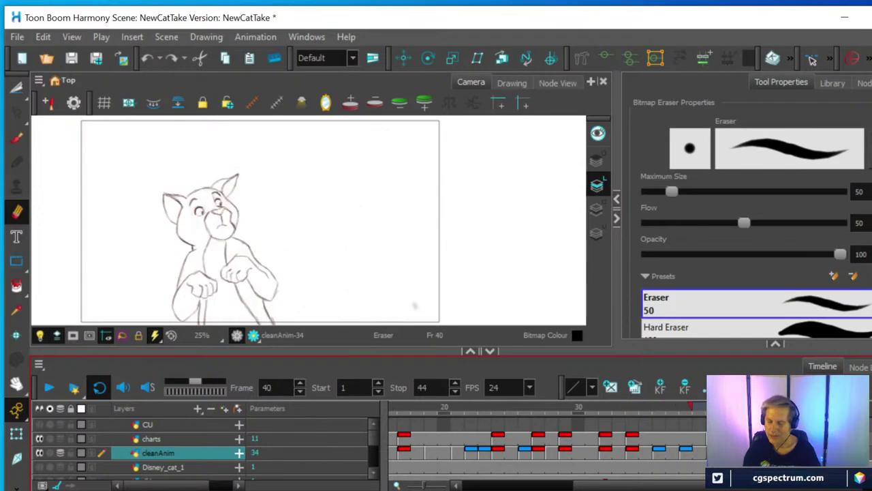
# Step: Create an empty drawing on the cleanAnim layer at frame 40
pyautogui.rightClick(713, 453)
pyautogui.moveTo(746, 293)
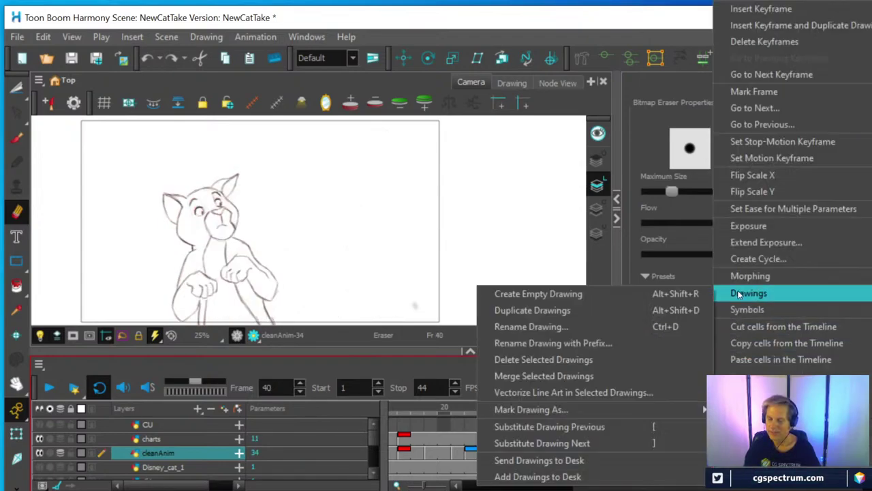
pyautogui.click(593, 292)
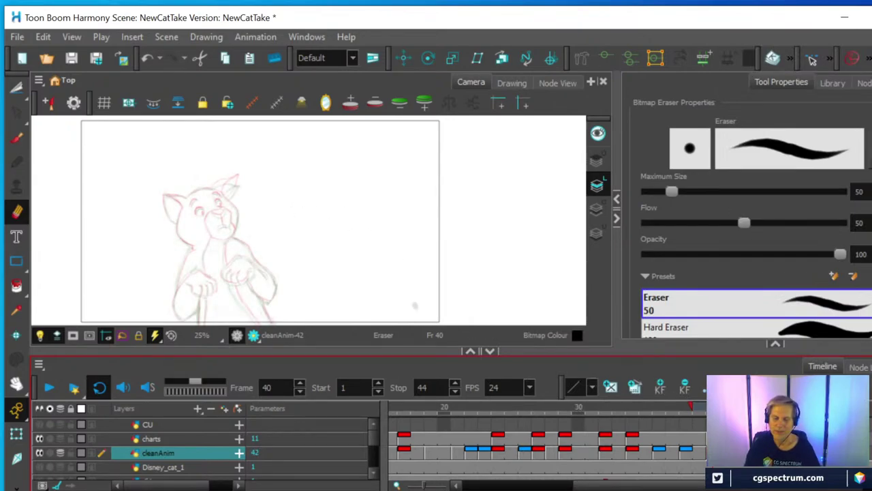
# Step: Draw the cat's left shoulder line and both chest lines with the Soft Lead brush, midway between the onion-skinned drawings
pyautogui.scroll(5, 262, 266)
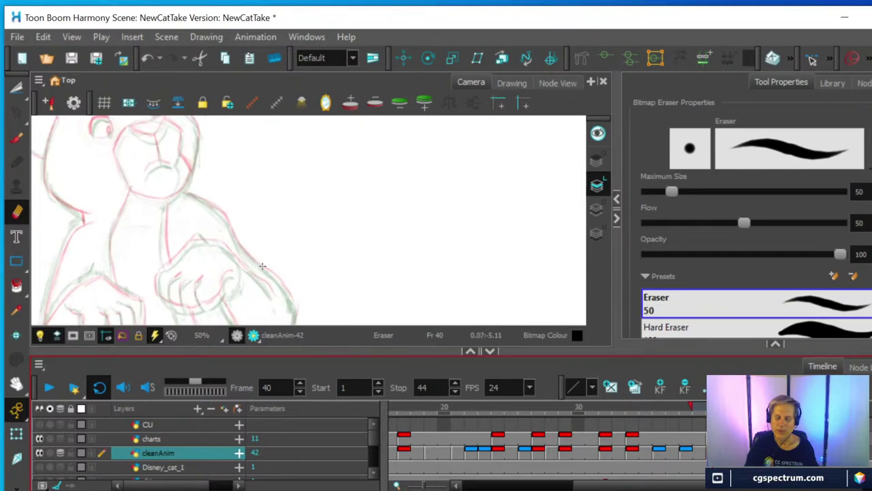
pyautogui.press('space')
pyautogui.moveTo(304, 238); pyautogui.dragTo(417, 196)
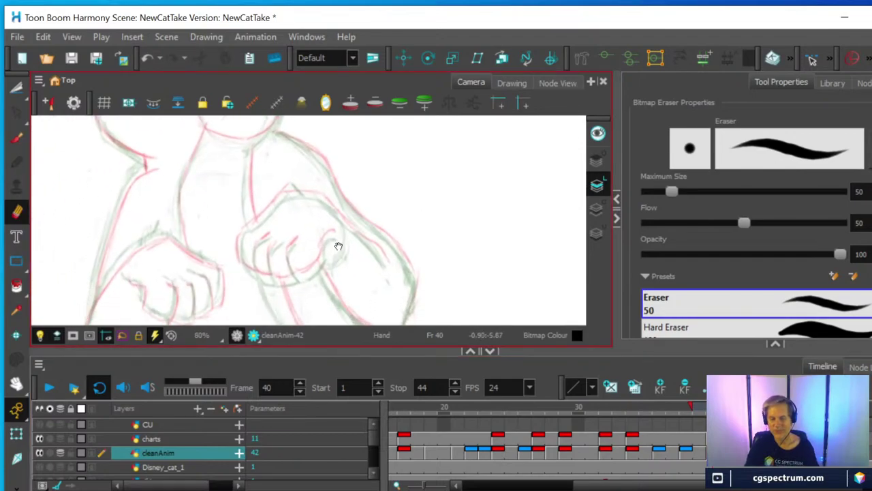
pyautogui.scroll(-1, 297, 240)
pyautogui.moveTo(296, 239); pyautogui.dragTo(368, 258)
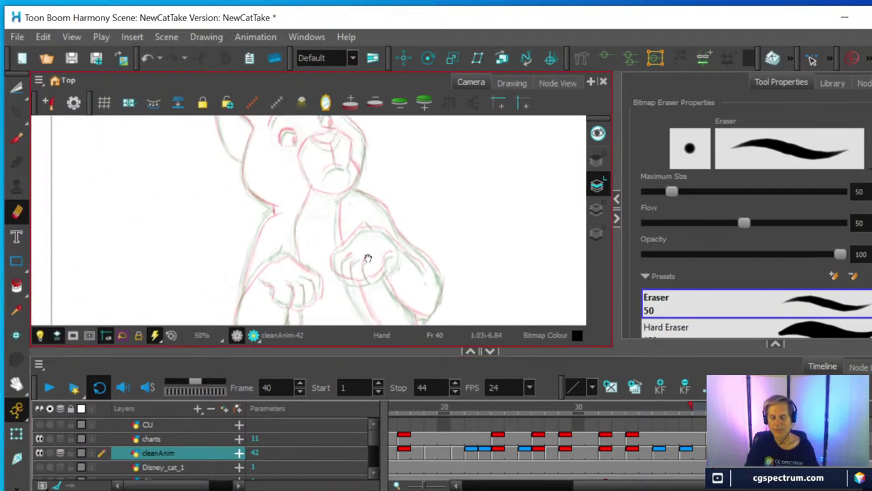
pyautogui.scroll(2, 236, 266)
pyautogui.scroll(-1, 235, 266)
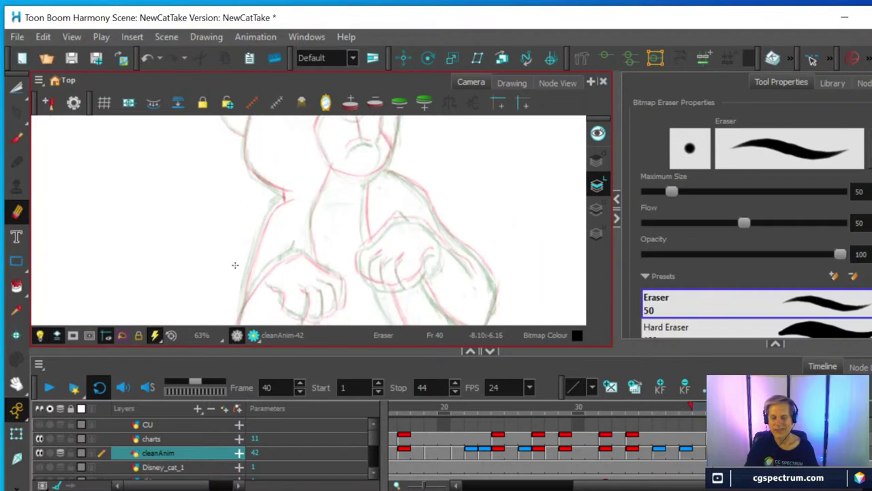
pyautogui.hotkey('alt', 'b')
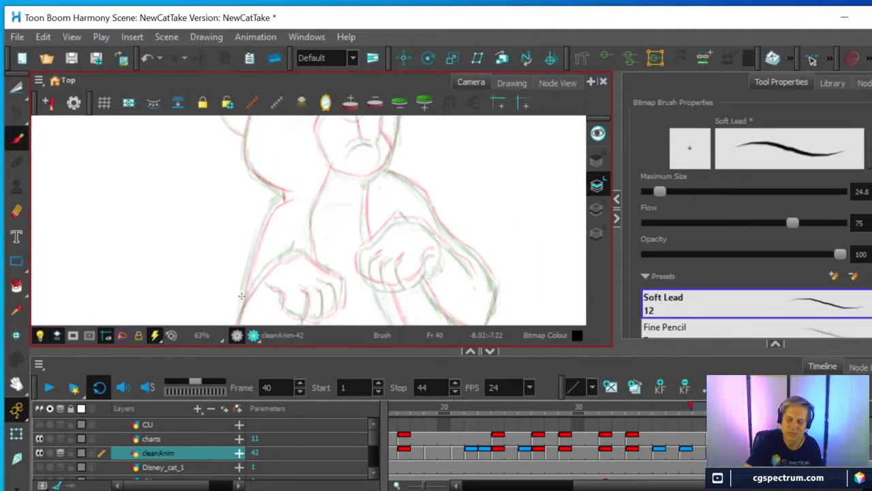
pyautogui.moveTo(241, 308)
pyautogui.mouseDown()
pyautogui.moveTo(263, 224)
pyautogui.moveTo(289, 195)
pyautogui.mouseUp()
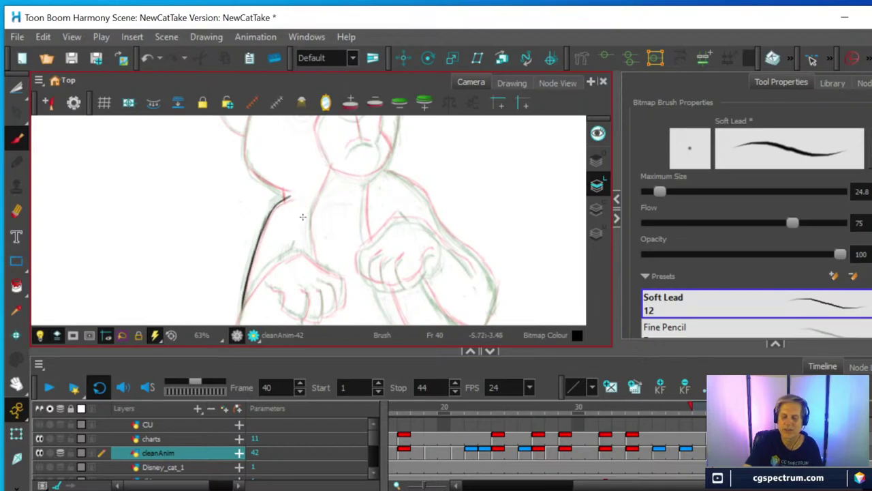
pyautogui.moveTo(311, 246)
pyautogui.mouseDown()
pyautogui.moveTo(312, 259)
pyautogui.moveTo(309, 234)
pyautogui.mouseUp()
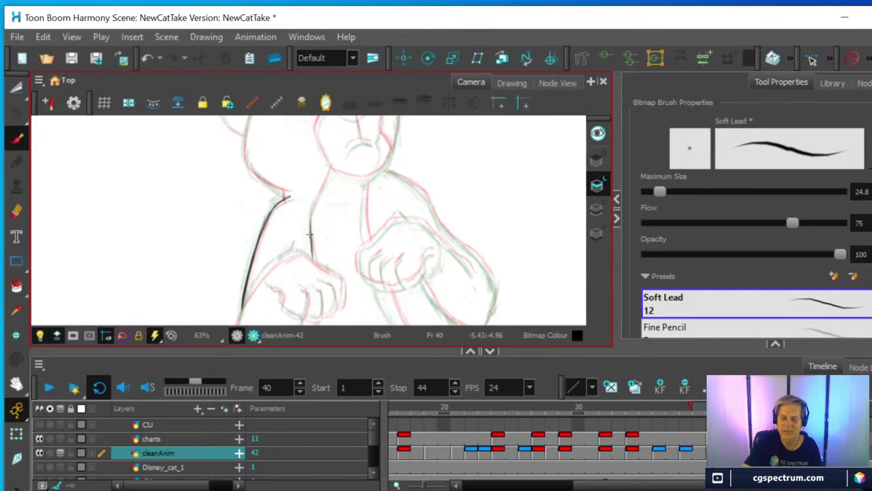
pyautogui.moveTo(315, 200); pyautogui.dragTo(330, 171)
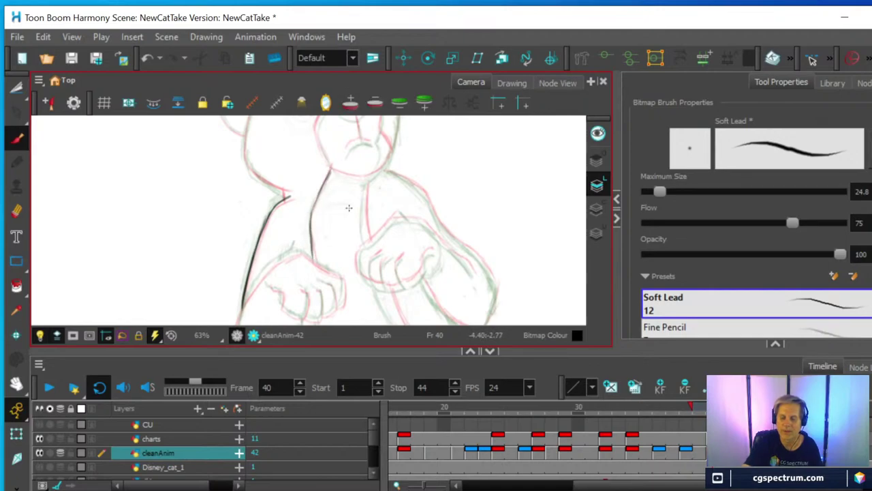
pyautogui.moveTo(367, 244)
pyautogui.mouseDown()
pyautogui.moveTo(366, 185)
pyautogui.moveTo(363, 234)
pyautogui.mouseUp()
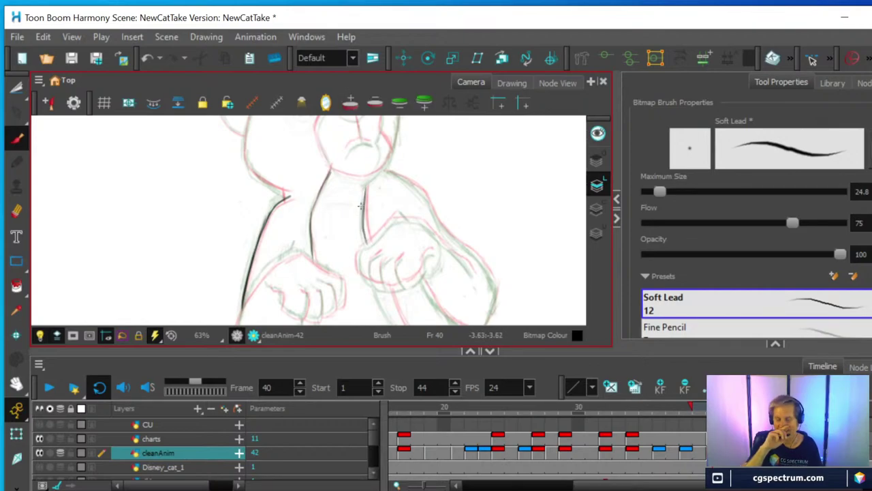
pyautogui.moveTo(363, 206); pyautogui.dragTo(365, 262)
# Step: Draw the cat's left cheek contour from the neck up to the ear, and outline the left ear
pyautogui.scroll(2, 331, 230)
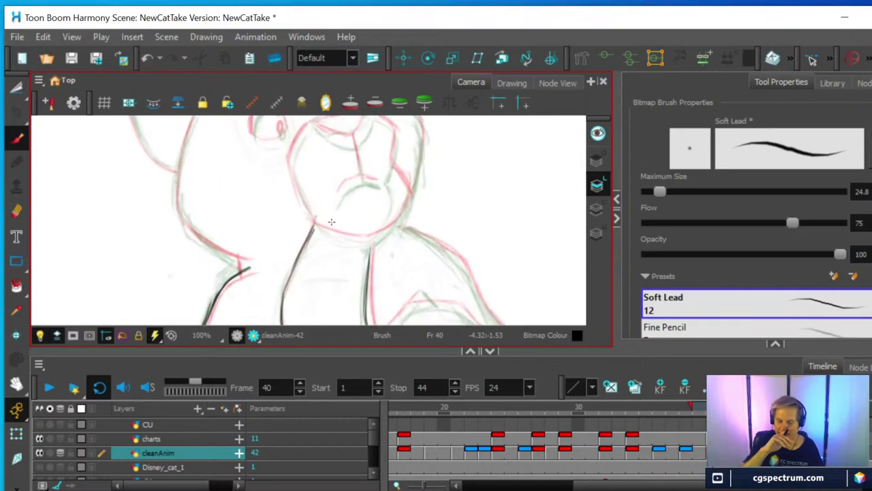
pyautogui.moveTo(183, 217)
pyautogui.mouseDown()
pyautogui.moveTo(199, 242)
pyautogui.moveTo(186, 220)
pyautogui.moveTo(252, 266)
pyautogui.mouseUp()
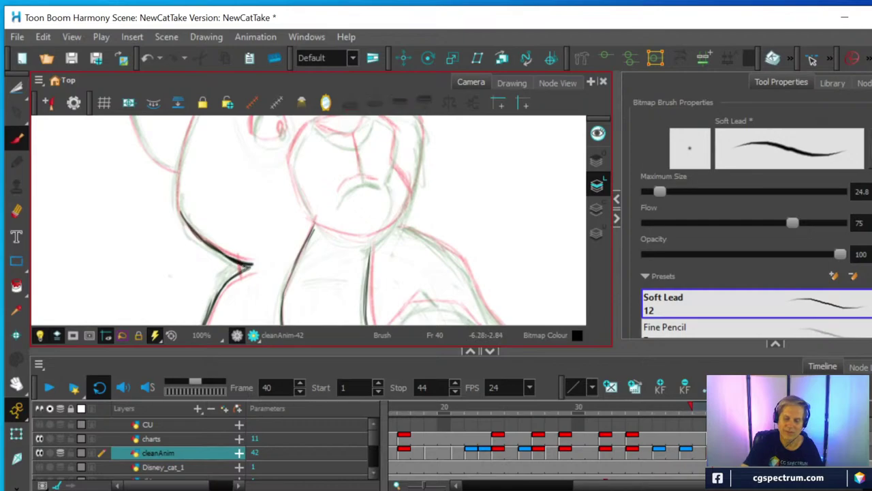
pyautogui.moveTo(175, 212); pyautogui.dragTo(185, 151)
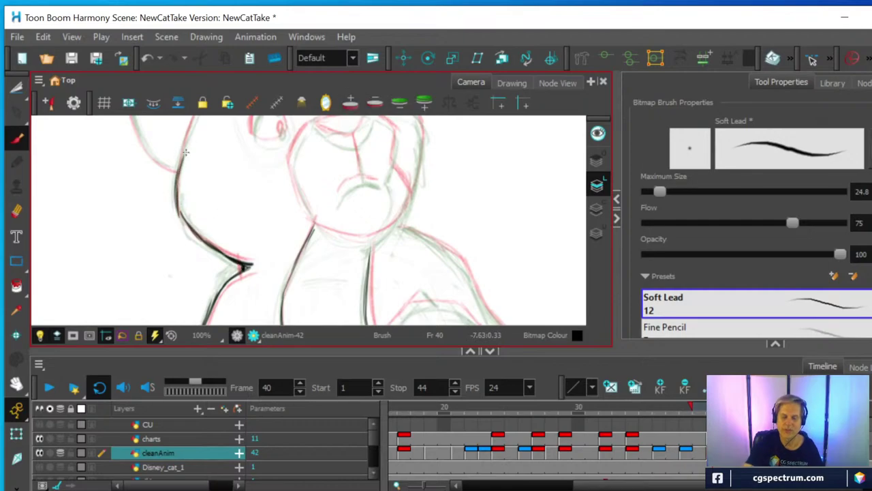
pyautogui.moveTo(286, 173); pyautogui.dragTo(279, 253)
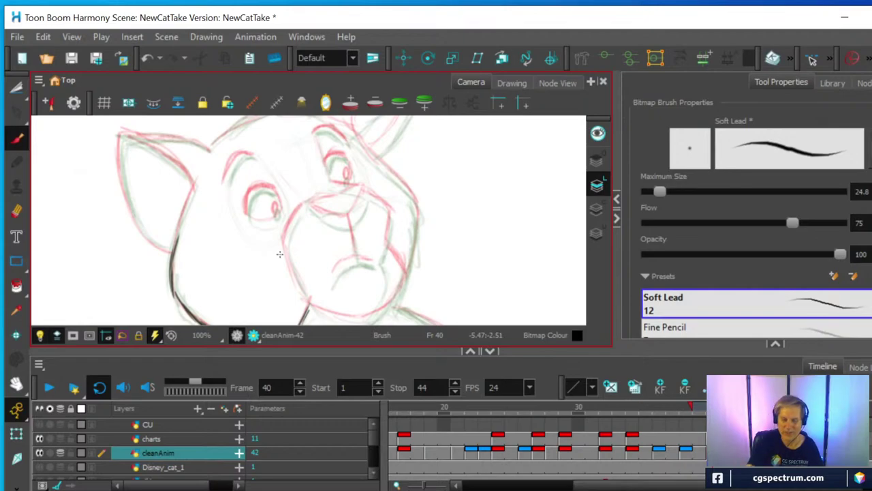
pyautogui.moveTo(172, 263); pyautogui.dragTo(189, 203)
pyautogui.moveTo(178, 235); pyautogui.dragTo(198, 182)
pyautogui.moveTo(171, 249)
pyautogui.mouseDown()
pyautogui.moveTo(134, 222)
pyautogui.moveTo(150, 238)
pyautogui.moveTo(124, 195)
pyautogui.moveTo(119, 138)
pyautogui.mouseUp()
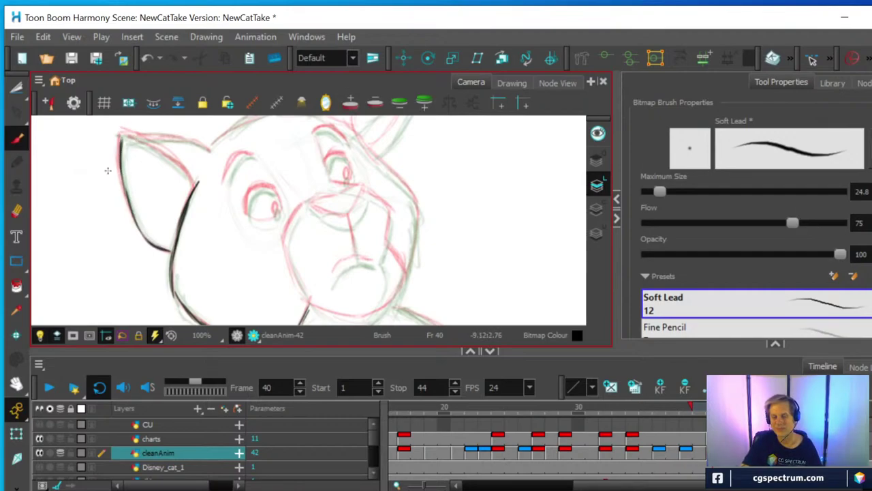
pyautogui.moveTo(120, 135)
pyautogui.mouseDown()
pyautogui.moveTo(181, 162)
pyautogui.moveTo(195, 184)
pyautogui.moveTo(131, 136)
pyautogui.moveTo(162, 136)
pyautogui.moveTo(130, 137)
pyautogui.moveTo(211, 150)
pyautogui.moveTo(135, 133)
pyautogui.mouseUp()
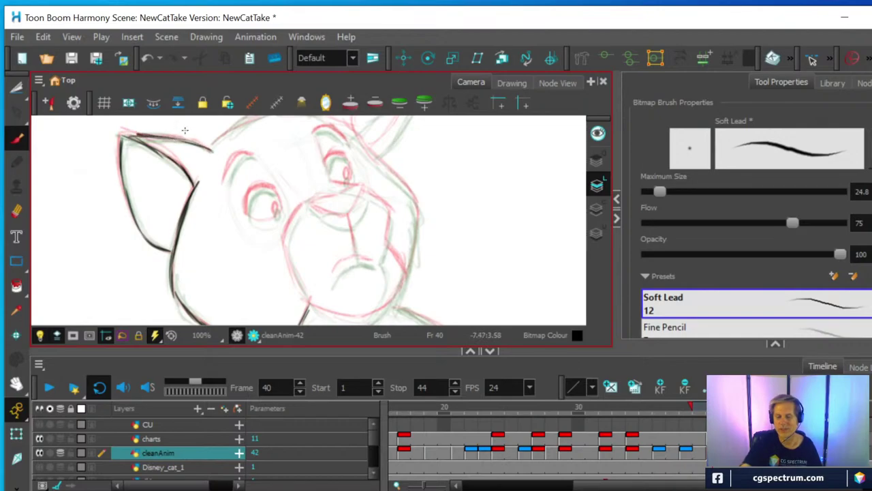
# Step: Draw the right side of the cat's face from the jaw up to the brow, and the curve across the top of the head
pyautogui.moveTo(377, 236)
pyautogui.mouseDown()
pyautogui.moveTo(346, 245)
pyautogui.moveTo(288, 192)
pyautogui.mouseUp()
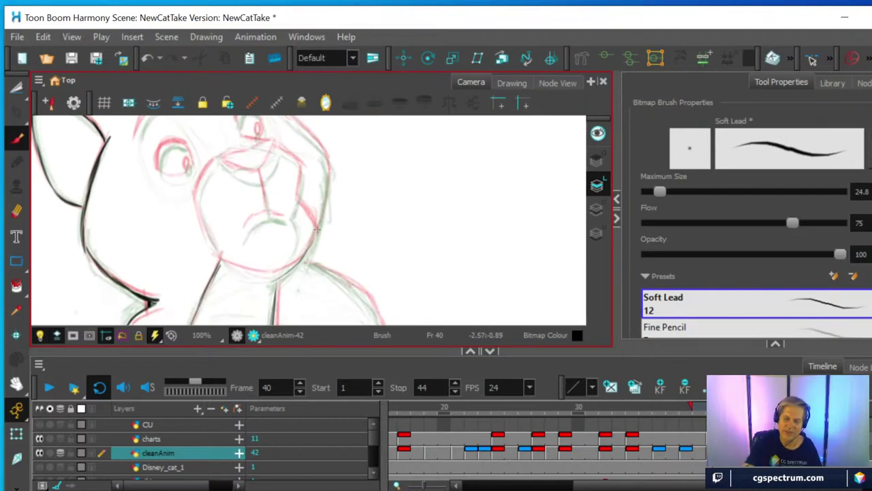
pyautogui.moveTo(319, 218)
pyautogui.mouseDown()
pyautogui.moveTo(310, 244)
pyautogui.moveTo(328, 164)
pyautogui.mouseUp()
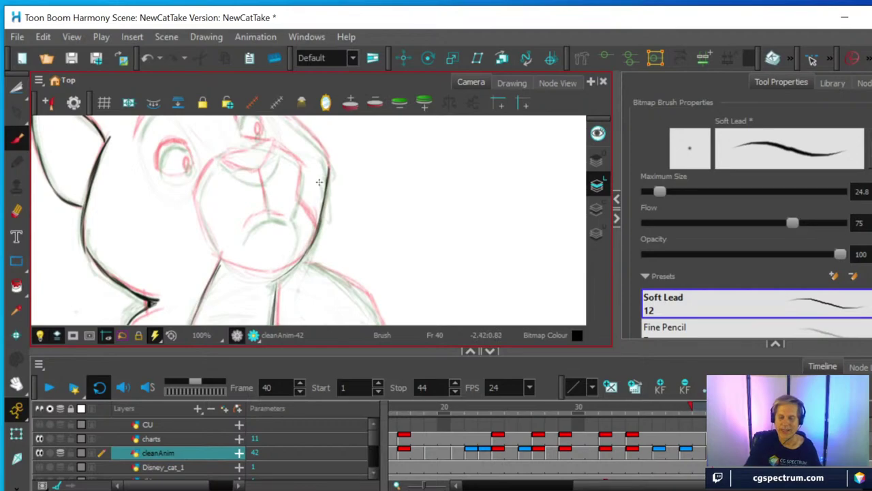
pyautogui.moveTo(411, 182); pyautogui.dragTo(410, 266)
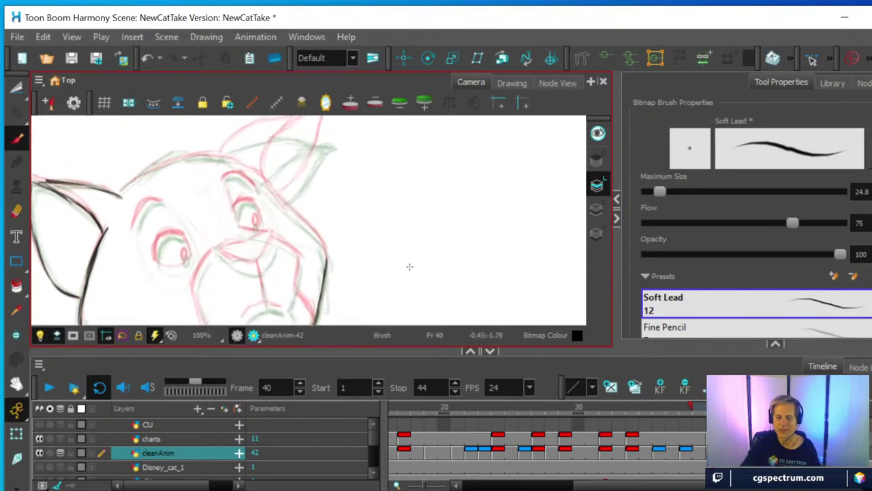
pyautogui.moveTo(266, 179)
pyautogui.mouseDown()
pyautogui.moveTo(320, 236)
pyautogui.moveTo(307, 230)
pyautogui.moveTo(327, 272)
pyautogui.mouseUp()
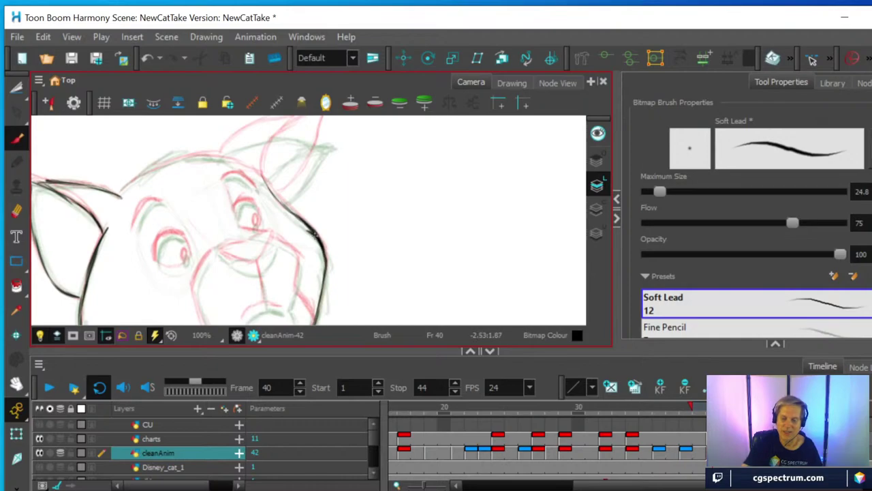
pyautogui.moveTo(317, 240); pyautogui.dragTo(266, 181)
pyautogui.moveTo(119, 192)
pyautogui.mouseDown()
pyautogui.moveTo(191, 157)
pyautogui.moveTo(236, 160)
pyautogui.moveTo(263, 179)
pyautogui.mouseUp()
pyautogui.moveTo(261, 175)
pyautogui.mouseDown()
pyautogui.moveTo(192, 157)
pyautogui.moveTo(219, 160)
pyautogui.moveTo(157, 167)
pyautogui.mouseUp()
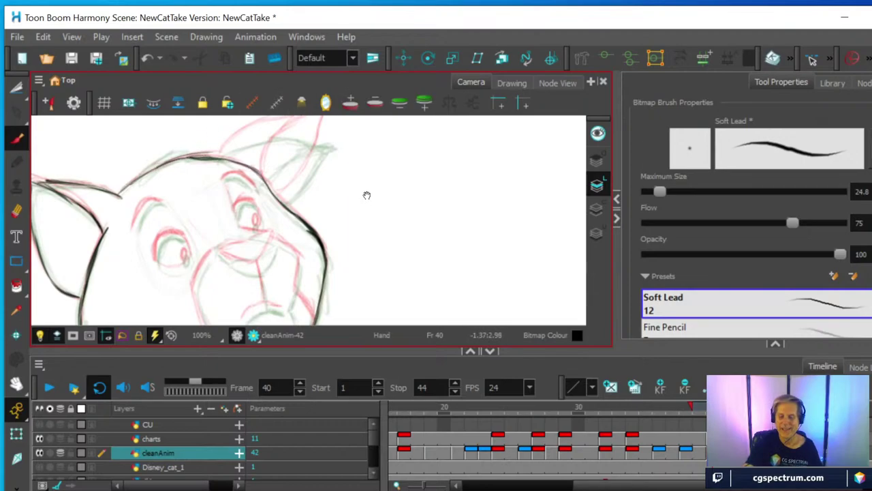
# Step: Outline the cat's right ear halfway between its two onion-skinned positions
pyautogui.moveTo(367, 194); pyautogui.dragTo(360, 235)
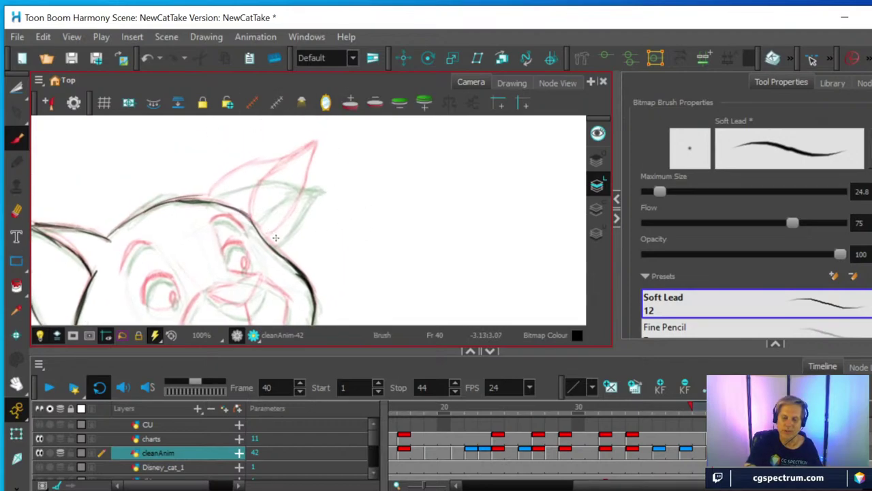
pyautogui.moveTo(296, 218); pyautogui.dragTo(318, 162)
pyautogui.moveTo(209, 199)
pyautogui.mouseDown()
pyautogui.moveTo(258, 168)
pyautogui.moveTo(227, 184)
pyautogui.moveTo(273, 168)
pyautogui.moveTo(297, 174)
pyautogui.moveTo(287, 173)
pyautogui.moveTo(322, 158)
pyautogui.moveTo(251, 172)
pyautogui.moveTo(215, 192)
pyautogui.moveTo(255, 221)
pyautogui.moveTo(276, 188)
pyautogui.moveTo(258, 205)
pyautogui.moveTo(321, 162)
pyautogui.mouseUp()
pyautogui.moveTo(256, 214); pyautogui.dragTo(305, 170)
pyautogui.moveTo(310, 173); pyautogui.dragTo(319, 165)
# Step: Draw the cat's left forearm from the elbow to the wrist, and the back and outer edge of its paw
pyautogui.press('space')
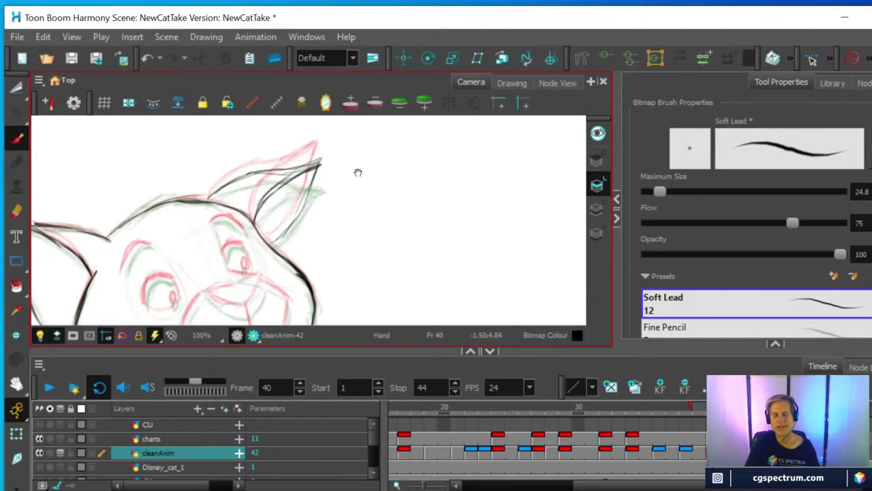
pyautogui.moveTo(362, 224); pyautogui.dragTo(393, 135)
pyautogui.moveTo(350, 246)
pyautogui.mouseDown()
pyautogui.moveTo(362, 167)
pyautogui.moveTo(369, 186)
pyautogui.moveTo(309, 208)
pyautogui.moveTo(334, 160)
pyautogui.mouseUp()
pyautogui.scroll(-2, 325, 220)
pyautogui.moveTo(327, 247)
pyautogui.mouseDown()
pyautogui.moveTo(334, 221)
pyautogui.moveTo(333, 233)
pyautogui.mouseUp()
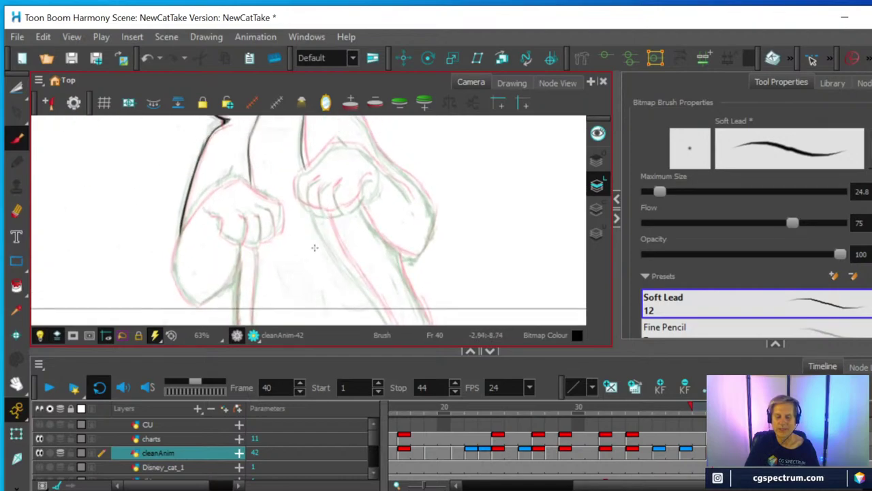
pyautogui.scroll(1, 306, 248)
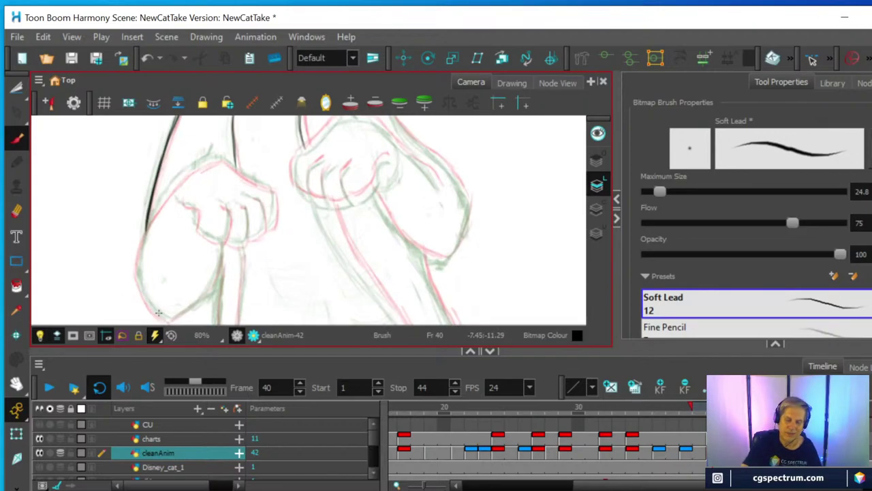
pyautogui.moveTo(163, 317)
pyautogui.mouseDown()
pyautogui.moveTo(141, 294)
pyautogui.moveTo(164, 318)
pyautogui.moveTo(137, 271)
pyautogui.moveTo(162, 203)
pyautogui.moveTo(136, 251)
pyautogui.moveTo(137, 273)
pyautogui.moveTo(159, 208)
pyautogui.moveTo(213, 160)
pyautogui.mouseUp()
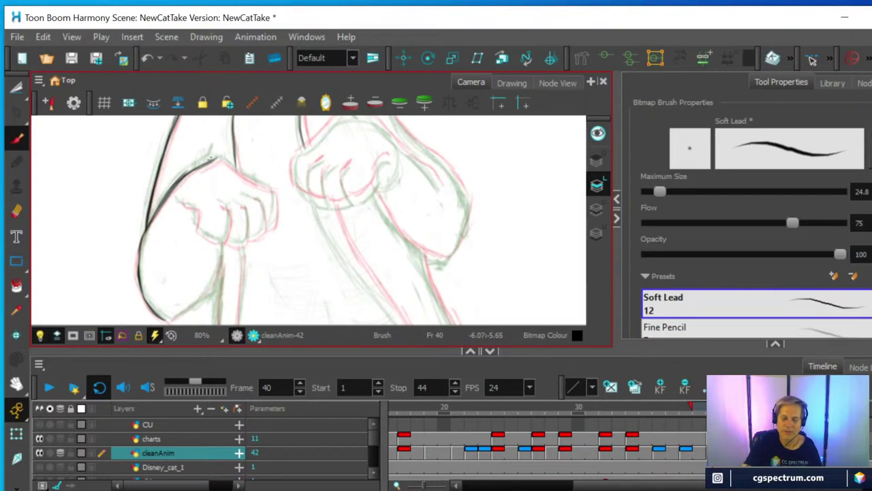
pyautogui.moveTo(227, 162)
pyautogui.mouseDown()
pyautogui.moveTo(274, 199)
pyautogui.moveTo(272, 191)
pyautogui.moveTo(270, 225)
pyautogui.mouseUp()
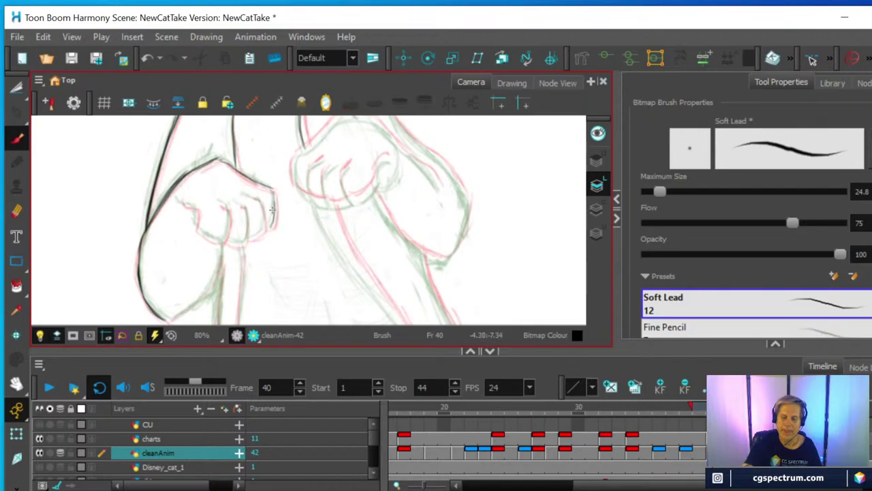
pyautogui.moveTo(274, 190); pyautogui.dragTo(269, 224)
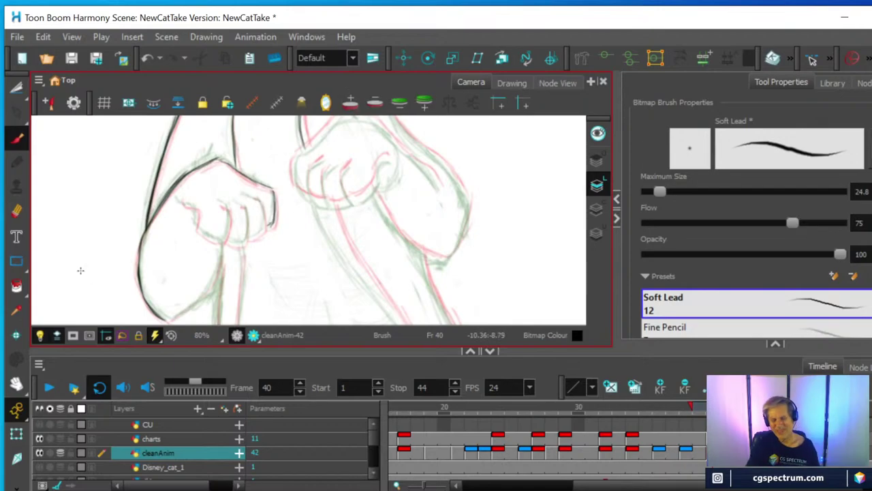
# Step: Draw the thumb side, curled fingers and lower edge of the cat's left paw
pyautogui.scroll(3, 171, 256)
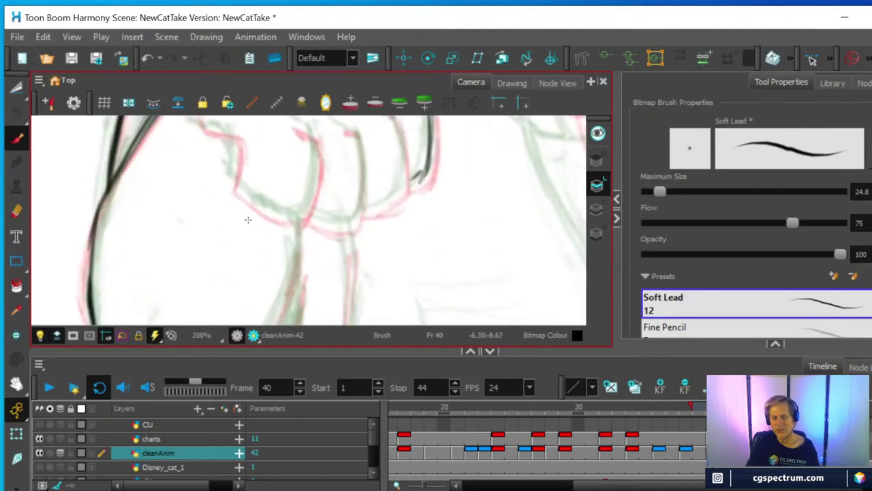
pyautogui.moveTo(248, 219)
pyautogui.mouseDown()
pyautogui.moveTo(263, 234)
pyautogui.moveTo(238, 292)
pyautogui.mouseUp()
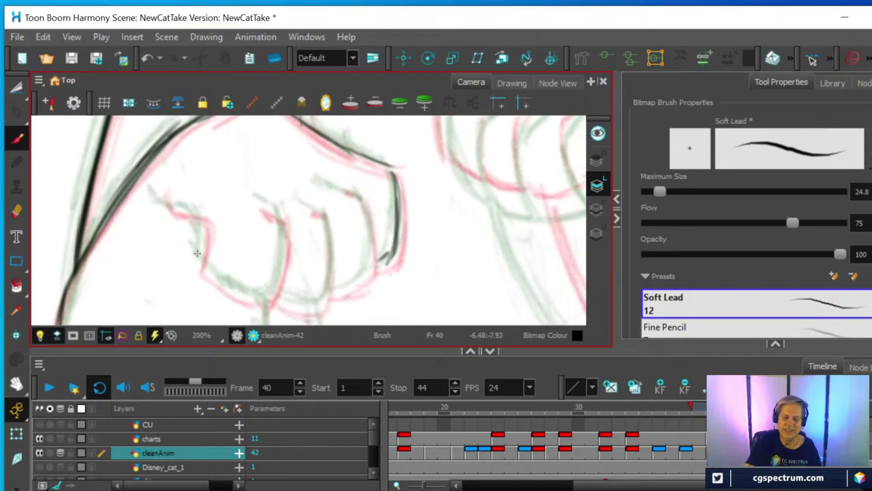
pyautogui.moveTo(197, 256)
pyautogui.mouseDown()
pyautogui.moveTo(203, 217)
pyautogui.moveTo(160, 200)
pyautogui.moveTo(191, 217)
pyautogui.mouseUp()
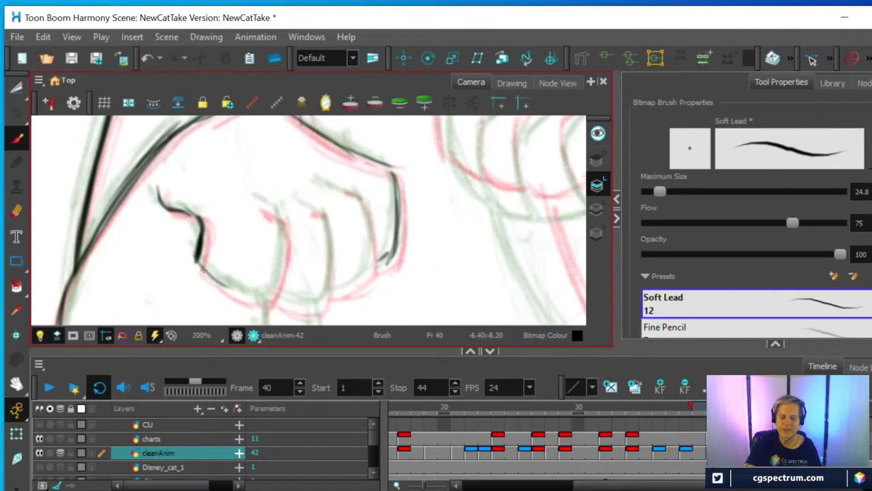
pyautogui.moveTo(202, 269)
pyautogui.mouseDown()
pyautogui.moveTo(257, 297)
pyautogui.moveTo(235, 293)
pyautogui.moveTo(279, 287)
pyautogui.moveTo(268, 299)
pyautogui.moveTo(282, 266)
pyautogui.moveTo(279, 276)
pyautogui.moveTo(285, 221)
pyautogui.mouseUp()
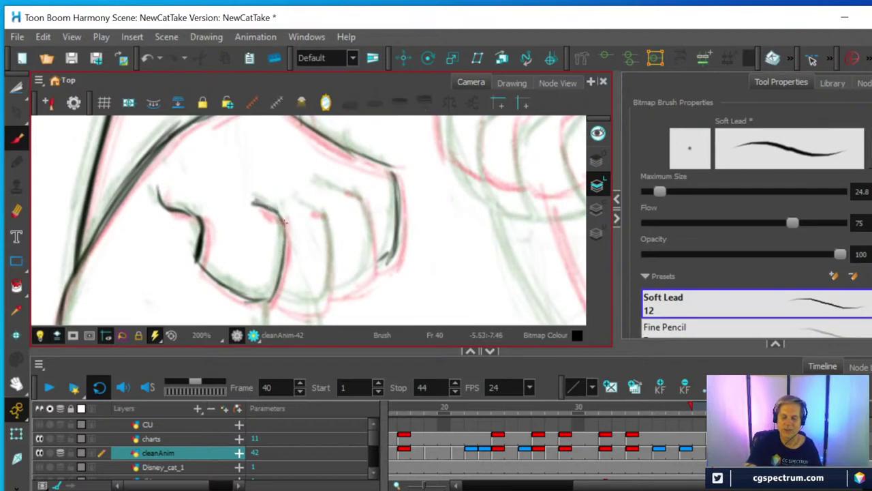
pyautogui.moveTo(276, 297)
pyautogui.mouseDown()
pyautogui.moveTo(310, 306)
pyautogui.moveTo(329, 296)
pyautogui.moveTo(315, 306)
pyautogui.moveTo(328, 278)
pyautogui.moveTo(325, 291)
pyautogui.moveTo(322, 215)
pyautogui.mouseUp()
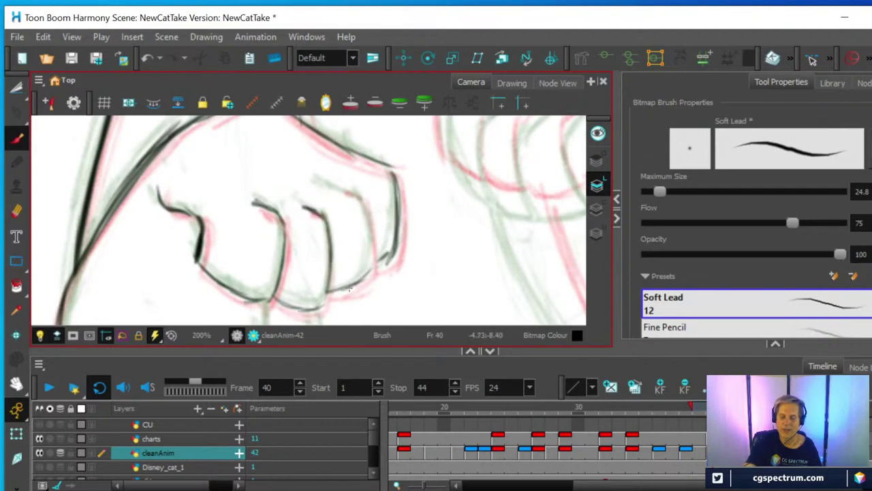
pyautogui.moveTo(327, 295)
pyautogui.mouseDown()
pyautogui.moveTo(368, 245)
pyautogui.moveTo(372, 259)
pyautogui.moveTo(359, 177)
pyautogui.moveTo(363, 207)
pyautogui.moveTo(328, 184)
pyautogui.mouseUp()
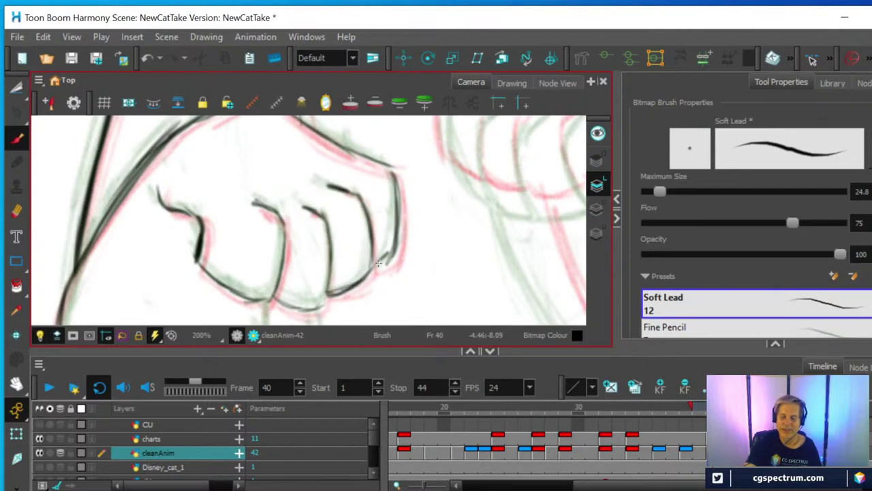
# Step: Finish the outlines of the cat's left paw and forearm, and draw the two leg lines running down beneath that paw
pyautogui.moveTo(388, 250)
pyautogui.mouseDown()
pyautogui.moveTo(376, 264)
pyautogui.moveTo(396, 226)
pyautogui.moveTo(396, 176)
pyautogui.mouseUp()
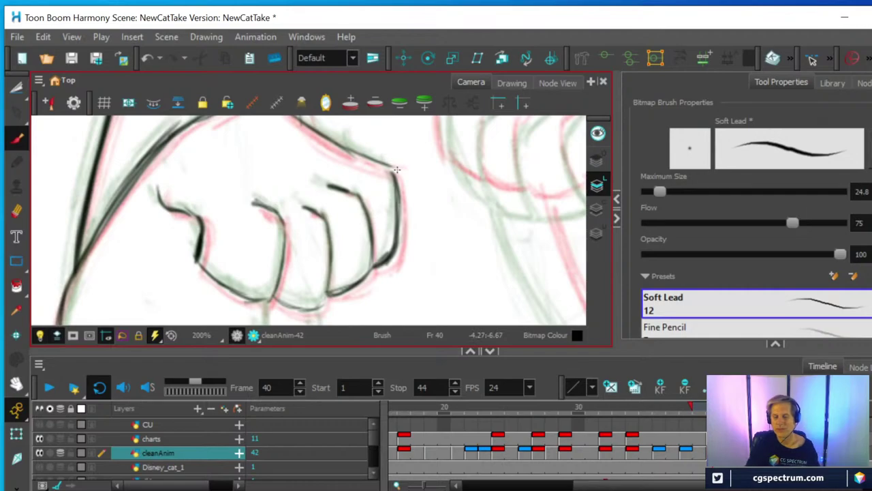
pyautogui.scroll(-2, 393, 189)
pyautogui.scroll(-1, 394, 189)
pyautogui.moveTo(385, 250); pyautogui.dragTo(306, 214)
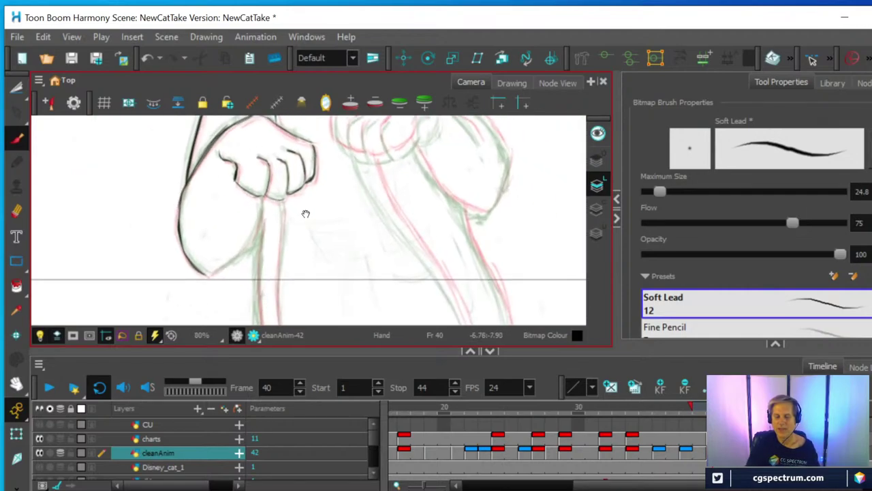
pyautogui.scroll(1, 307, 214)
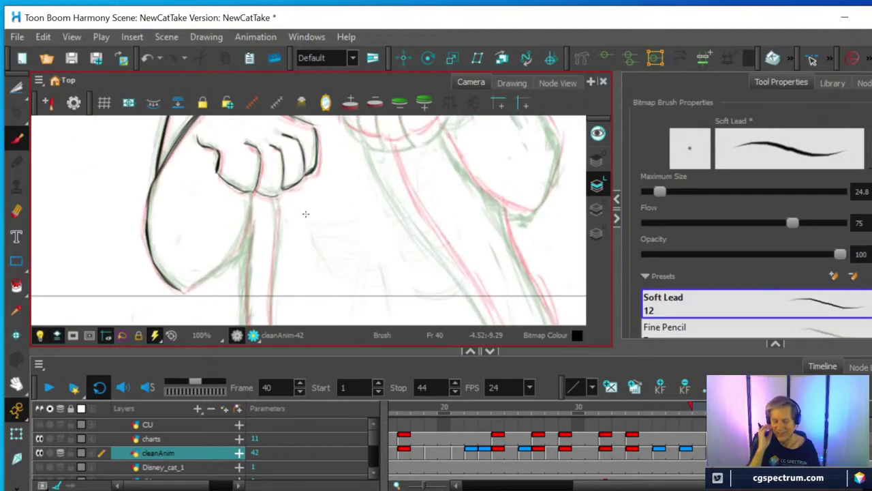
pyautogui.moveTo(270, 314)
pyautogui.mouseDown()
pyautogui.moveTo(278, 199)
pyautogui.moveTo(269, 259)
pyautogui.mouseUp()
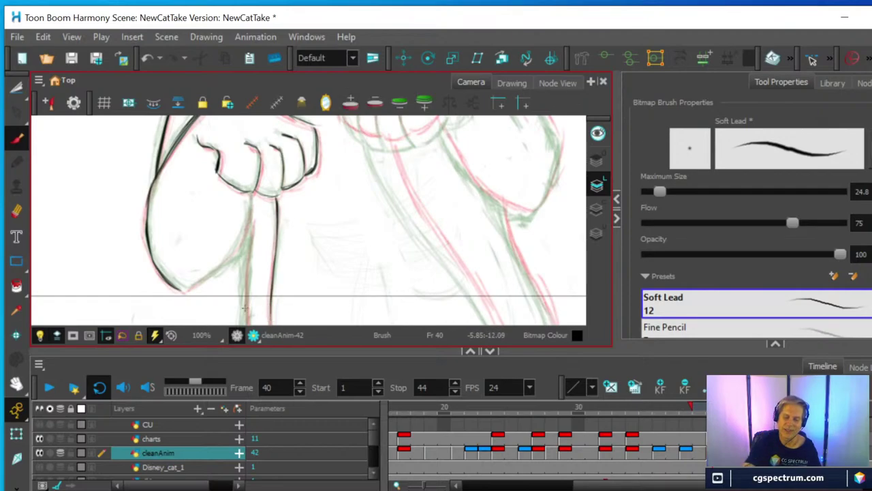
pyautogui.moveTo(246, 320); pyautogui.dragTo(253, 221)
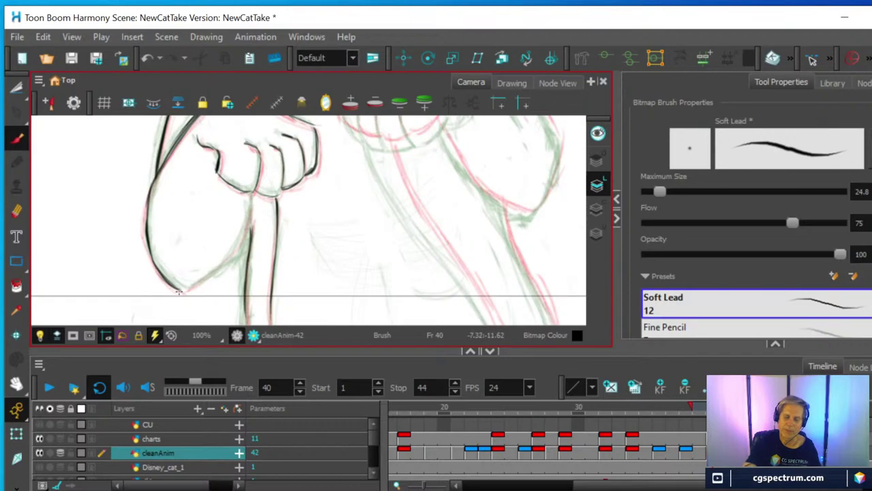
pyautogui.moveTo(181, 292)
pyautogui.mouseDown()
pyautogui.moveTo(237, 256)
pyautogui.moveTo(254, 194)
pyautogui.mouseUp()
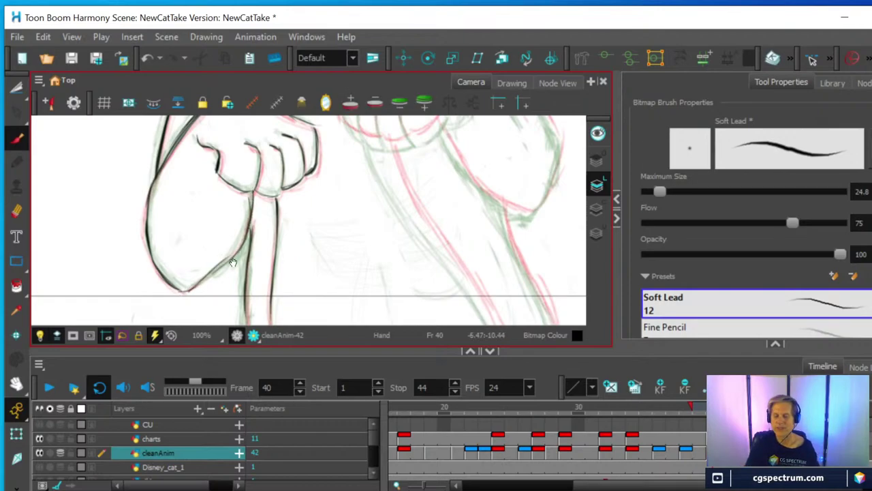
# Step: Draw both edges of the cat's right leg between their two onion-skinned positions
pyautogui.moveTo(377, 256); pyautogui.dragTo(214, 251)
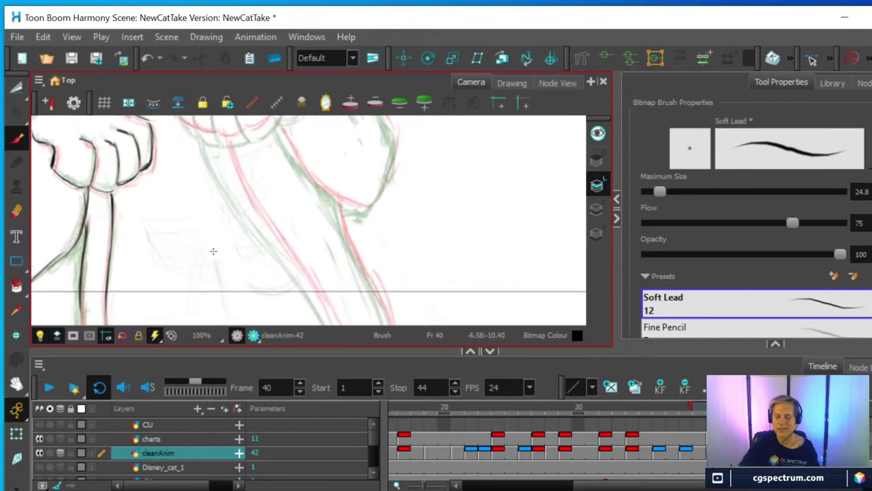
pyautogui.moveTo(336, 217); pyautogui.dragTo(390, 324)
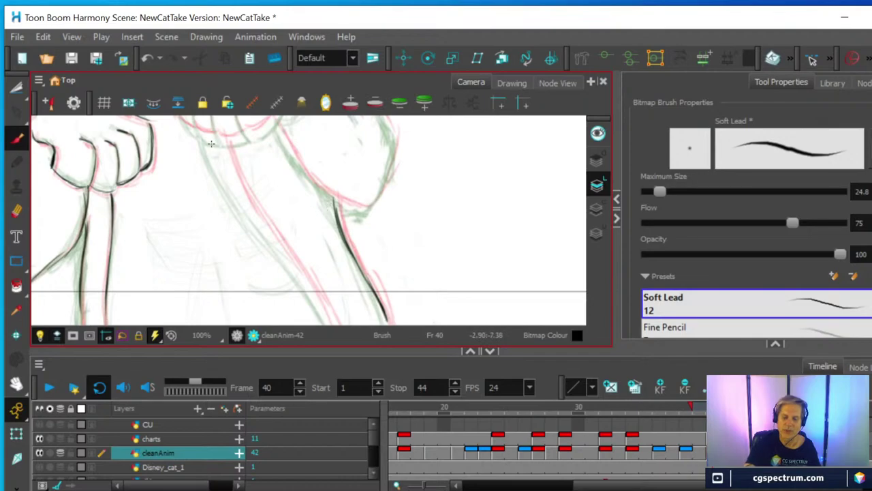
pyautogui.moveTo(223, 169)
pyautogui.mouseDown()
pyautogui.moveTo(315, 307)
pyautogui.moveTo(236, 192)
pyautogui.moveTo(212, 132)
pyautogui.mouseUp()
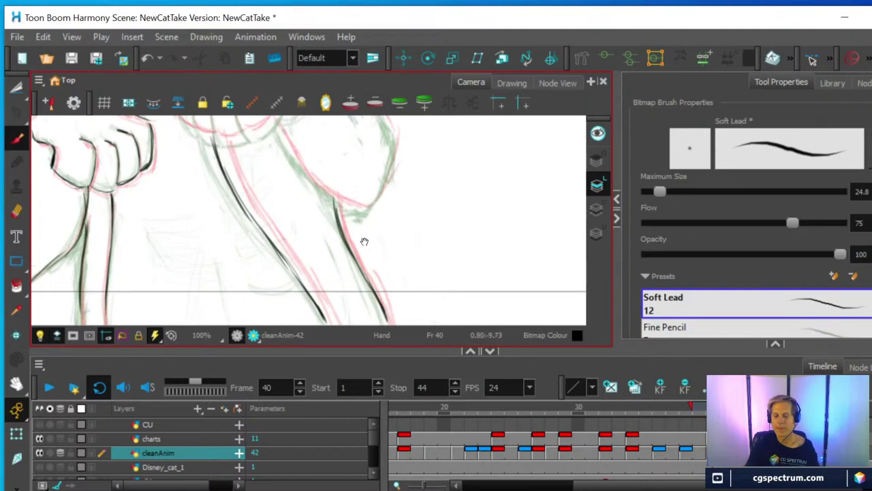
# Step: Draw the underside of the cat's right forearm from the paw to the elbow, and round the elbow
pyautogui.moveTo(364, 242); pyautogui.dragTo(318, 288)
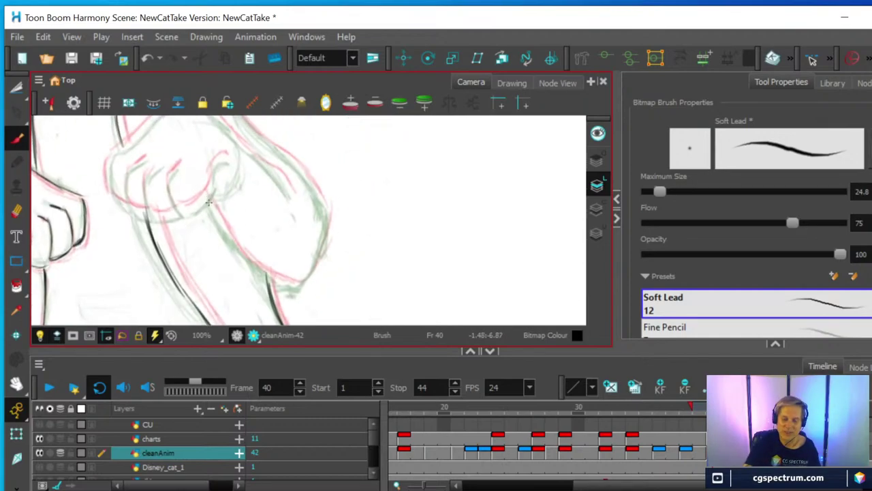
pyautogui.moveTo(209, 201)
pyautogui.mouseDown()
pyautogui.moveTo(232, 242)
pyautogui.moveTo(292, 282)
pyautogui.mouseUp()
pyautogui.moveTo(239, 245)
pyautogui.mouseDown()
pyautogui.moveTo(275, 279)
pyautogui.moveTo(262, 269)
pyautogui.moveTo(305, 281)
pyautogui.moveTo(324, 205)
pyautogui.mouseUp()
# Step: Draw the three curved finger lines of the cat's right paw over the onion skin
pyautogui.press('space')
pyautogui.moveTo(431, 162)
pyautogui.mouseDown()
pyautogui.moveTo(469, 226)
pyautogui.moveTo(501, 234)
pyautogui.mouseUp()
pyautogui.scroll(2, 401, 240)
pyautogui.press('space')
pyautogui.moveTo(401, 240); pyautogui.dragTo(481, 200)
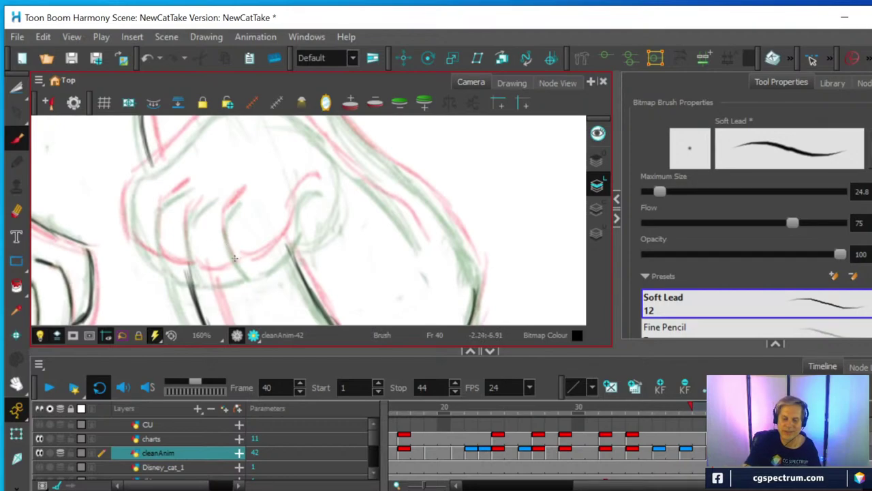
pyautogui.moveTo(237, 267)
pyautogui.mouseDown()
pyautogui.moveTo(223, 209)
pyautogui.moveTo(232, 258)
pyautogui.moveTo(244, 192)
pyautogui.mouseUp()
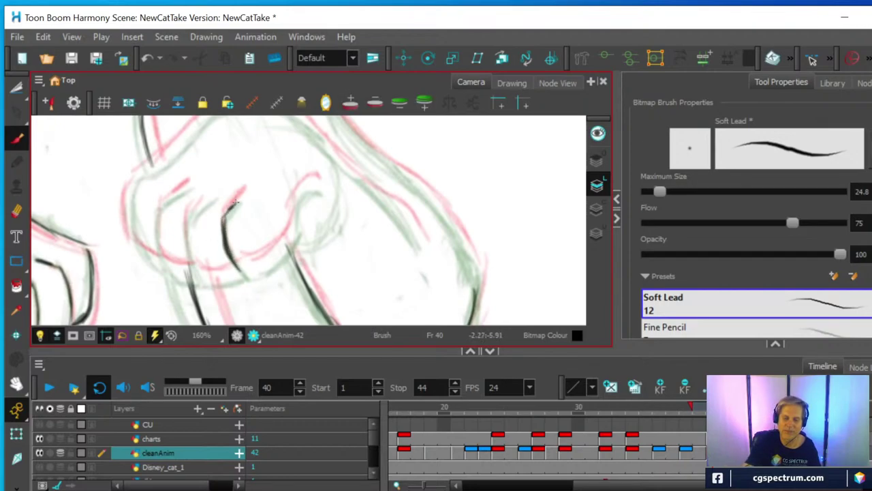
pyautogui.moveTo(196, 274)
pyautogui.mouseDown()
pyautogui.moveTo(186, 223)
pyautogui.moveTo(206, 199)
pyautogui.mouseUp()
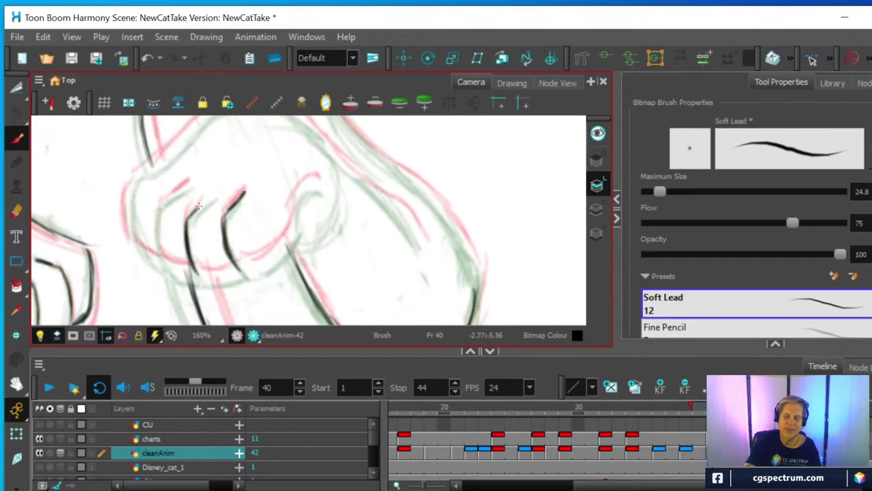
pyautogui.moveTo(169, 273)
pyautogui.mouseDown()
pyautogui.moveTo(159, 212)
pyautogui.moveTo(184, 182)
pyautogui.moveTo(170, 196)
pyautogui.moveTo(192, 179)
pyautogui.mouseUp()
# Step: Outline the outer edge and underside of the cat's right paw, ending with the curl of the thumb
pyautogui.moveTo(132, 252)
pyautogui.mouseDown()
pyautogui.moveTo(133, 185)
pyautogui.moveTo(125, 199)
pyautogui.moveTo(137, 171)
pyautogui.mouseUp()
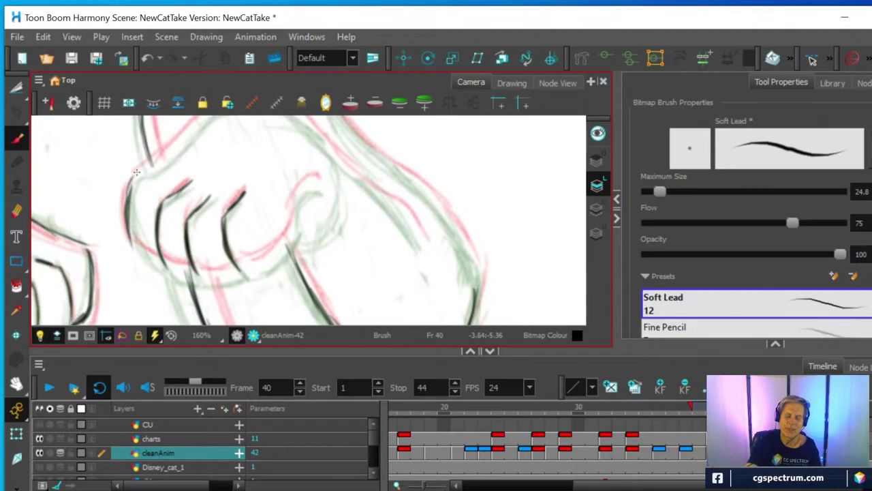
pyautogui.moveTo(126, 200)
pyautogui.mouseDown()
pyautogui.moveTo(137, 170)
pyautogui.moveTo(196, 127)
pyautogui.mouseUp()
pyautogui.moveTo(196, 127); pyautogui.dragTo(134, 183)
pyautogui.moveTo(135, 246)
pyautogui.mouseDown()
pyautogui.moveTo(178, 272)
pyautogui.moveTo(212, 258)
pyautogui.moveTo(204, 276)
pyautogui.moveTo(261, 260)
pyautogui.moveTo(253, 269)
pyautogui.moveTo(294, 226)
pyautogui.mouseUp()
pyautogui.moveTo(247, 271)
pyautogui.mouseDown()
pyautogui.moveTo(293, 209)
pyautogui.moveTo(291, 224)
pyautogui.moveTo(295, 198)
pyautogui.moveTo(324, 183)
pyautogui.mouseUp()
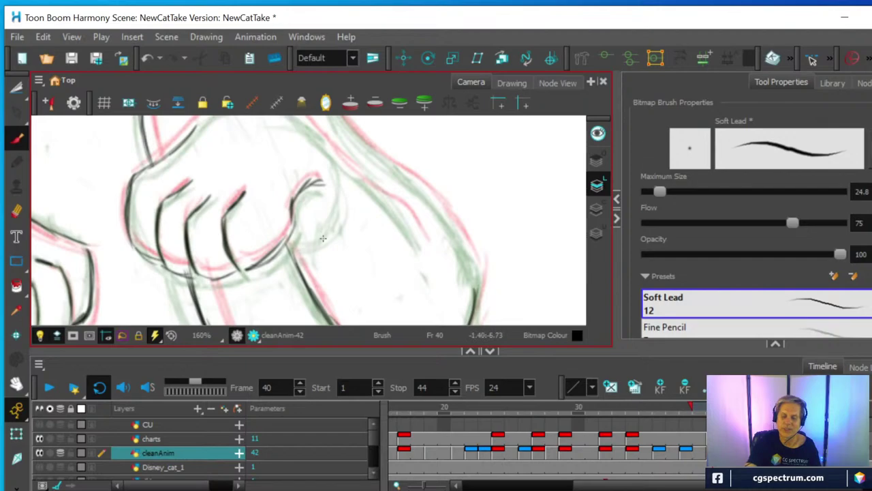
# Step: Draw the back of the cat's right paw over the wrist and continue the line down along the inside of the forearm
pyautogui.press('space')
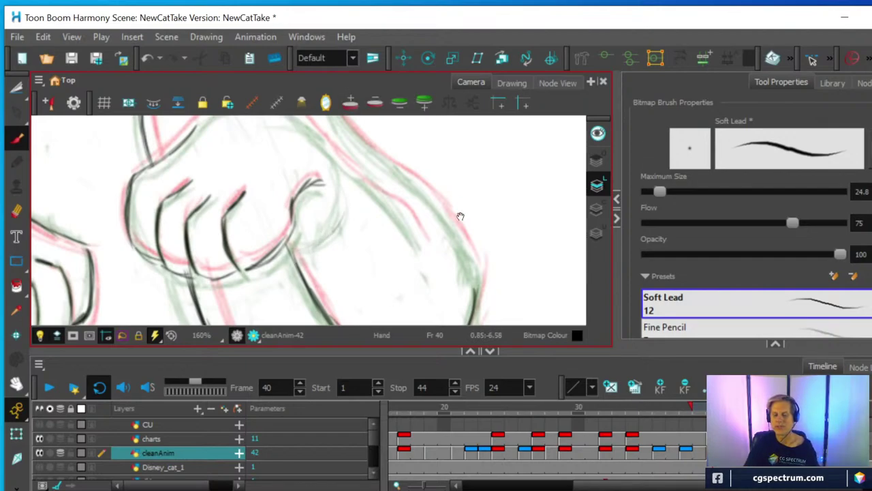
pyautogui.moveTo(460, 216)
pyautogui.mouseDown()
pyautogui.moveTo(435, 253)
pyautogui.moveTo(439, 270)
pyautogui.mouseUp()
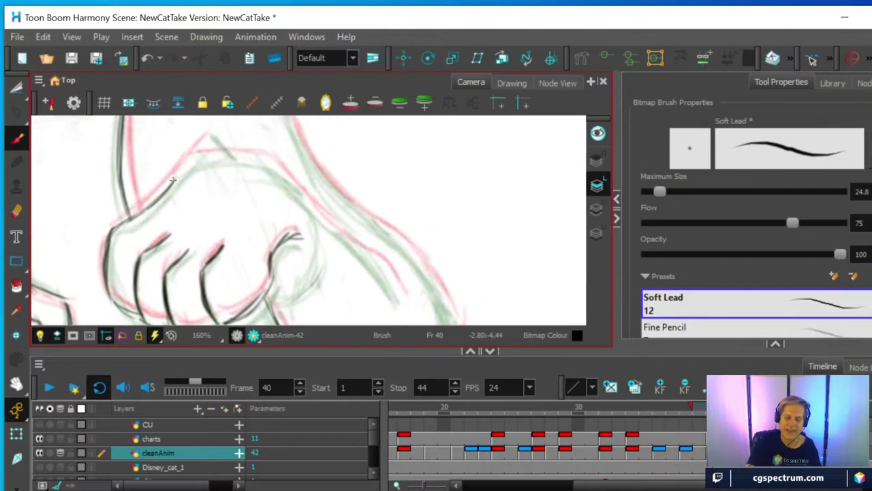
pyautogui.moveTo(172, 180)
pyautogui.mouseDown()
pyautogui.moveTo(200, 154)
pyautogui.moveTo(173, 179)
pyautogui.moveTo(236, 157)
pyautogui.moveTo(198, 164)
pyautogui.moveTo(247, 161)
pyautogui.moveTo(218, 159)
pyautogui.moveTo(277, 167)
pyautogui.moveTo(270, 162)
pyautogui.moveTo(373, 250)
pyautogui.moveTo(399, 299)
pyautogui.moveTo(285, 157)
pyautogui.mouseUp()
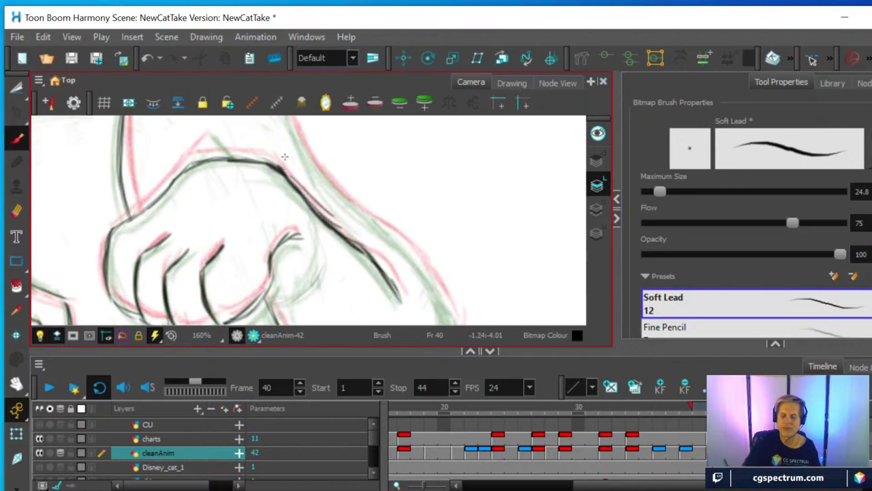
# Step: Draw the outer contour of the cat's right arm from the neck over the shoulder down to the elbow
pyautogui.scroll(-2, 285, 156)
pyautogui.moveTo(337, 174); pyautogui.dragTo(319, 222)
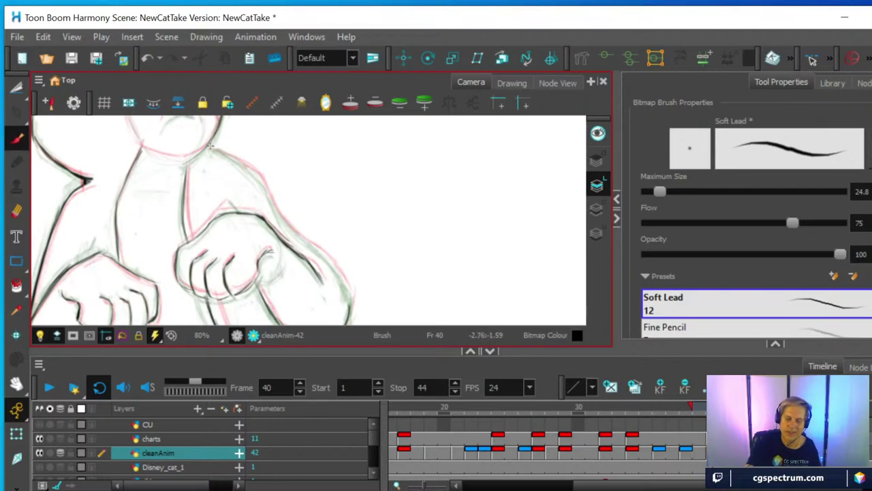
pyautogui.moveTo(211, 146)
pyautogui.mouseDown()
pyautogui.moveTo(266, 191)
pyautogui.moveTo(263, 180)
pyautogui.moveTo(282, 226)
pyautogui.moveTo(317, 249)
pyautogui.mouseUp()
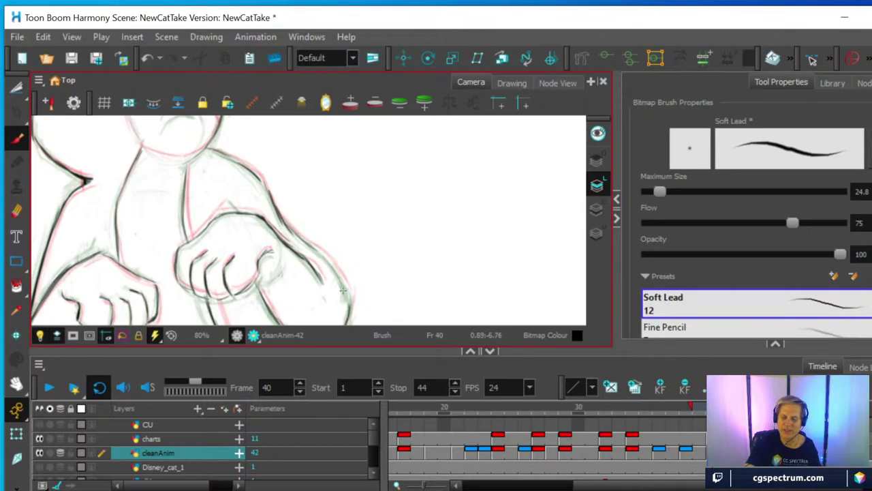
pyautogui.moveTo(345, 308); pyautogui.dragTo(254, 167)
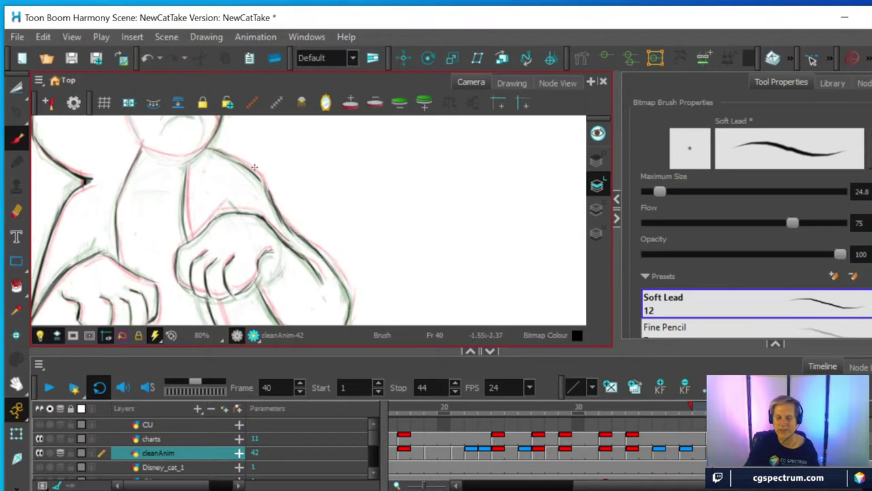
# Step: Outline the cat's muzzle with its left side, chin and right cheek, between the onion-skinned drawings
pyautogui.press('1')
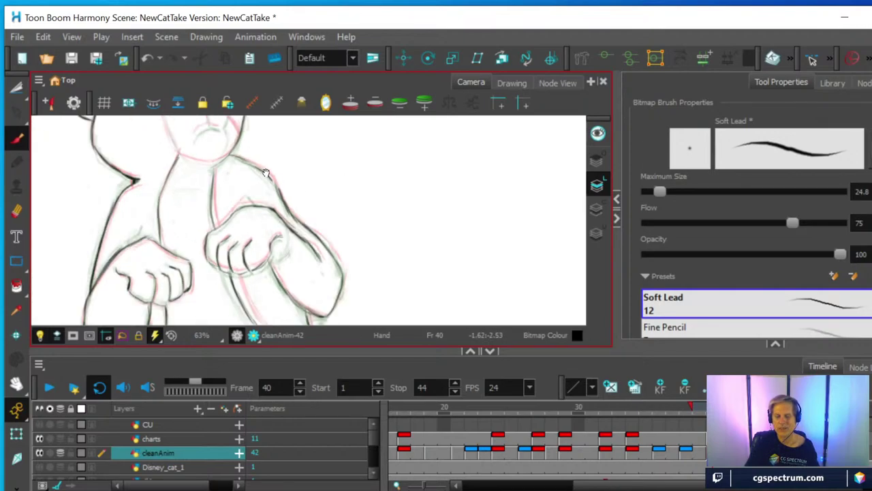
pyautogui.moveTo(267, 173); pyautogui.dragTo(319, 279)
pyautogui.press('2')
pyautogui.press('2')
pyautogui.scroll(1, 303, 228)
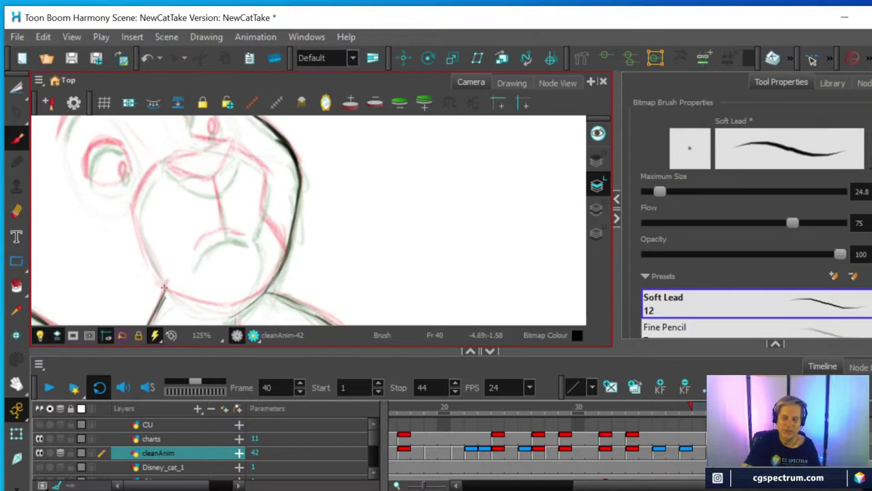
pyautogui.moveTo(164, 287)
pyautogui.mouseDown()
pyautogui.moveTo(135, 205)
pyautogui.moveTo(161, 162)
pyautogui.moveTo(135, 226)
pyautogui.moveTo(165, 161)
pyautogui.mouseUp()
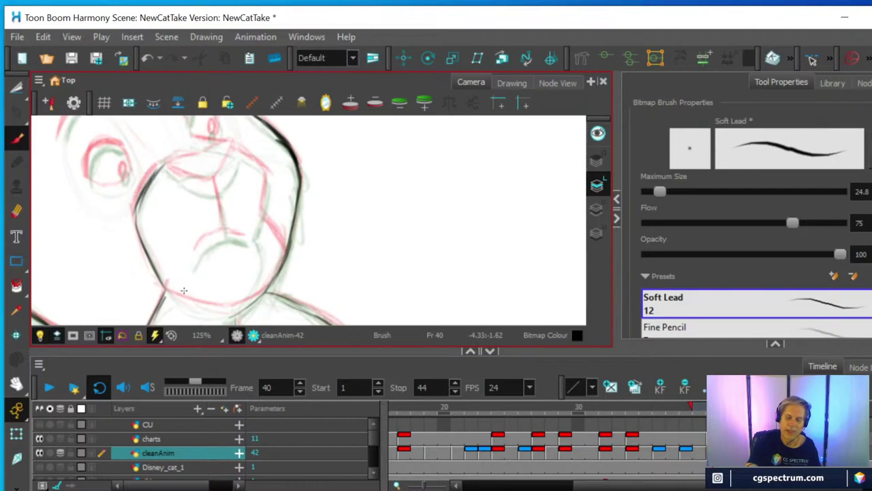
pyautogui.moveTo(166, 293)
pyautogui.mouseDown()
pyautogui.moveTo(216, 309)
pyautogui.moveTo(242, 304)
pyautogui.moveTo(230, 310)
pyautogui.moveTo(272, 287)
pyautogui.moveTo(237, 308)
pyautogui.moveTo(275, 274)
pyautogui.moveTo(261, 225)
pyautogui.moveTo(273, 259)
pyautogui.moveTo(255, 296)
pyautogui.mouseUp()
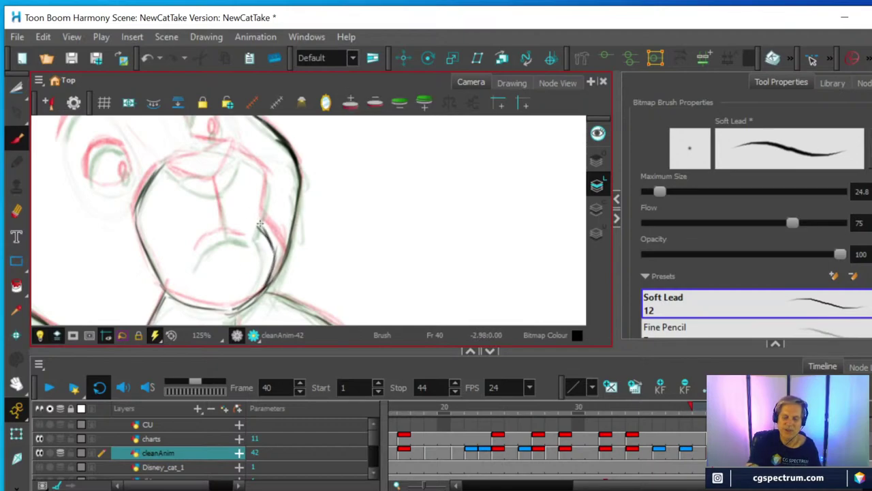
pyautogui.moveTo(259, 224); pyautogui.dragTo(269, 182)
pyautogui.moveTo(227, 147); pyautogui.dragTo(270, 181)
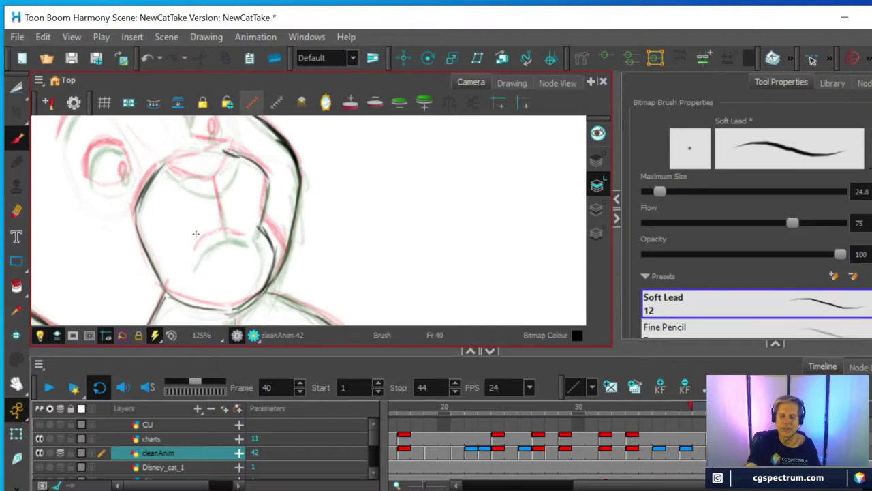
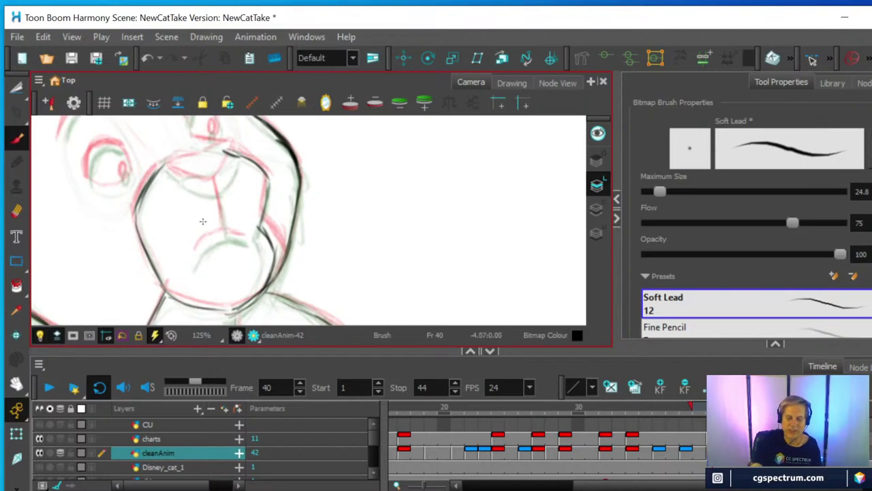
# Step: Draw the cat's frowning mouth with its centre line, and outline the nose above it
pyautogui.moveTo(195, 256)
pyautogui.mouseDown()
pyautogui.moveTo(215, 235)
pyautogui.moveTo(206, 242)
pyautogui.moveTo(225, 233)
pyautogui.moveTo(247, 239)
pyautogui.moveTo(222, 236)
pyautogui.moveTo(200, 250)
pyautogui.moveTo(220, 211)
pyautogui.moveTo(216, 176)
pyautogui.moveTo(210, 183)
pyautogui.moveTo(233, 146)
pyautogui.mouseUp()
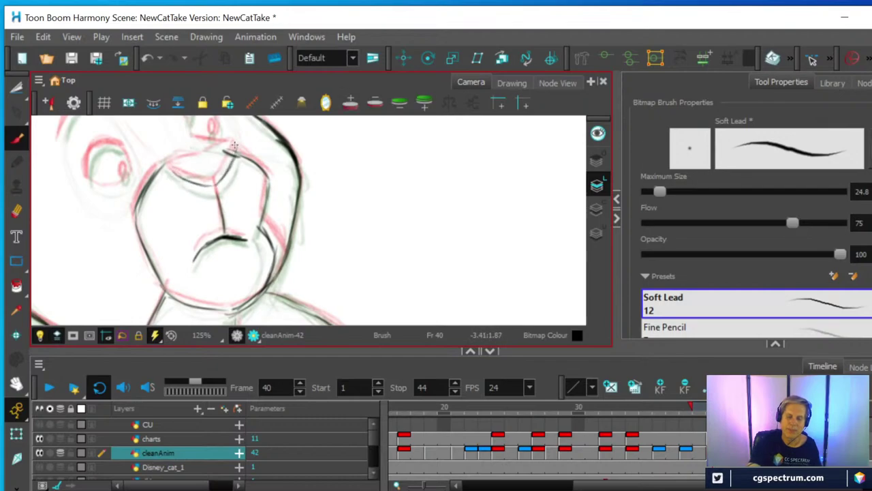
pyautogui.moveTo(175, 168)
pyautogui.mouseDown()
pyautogui.moveTo(222, 152)
pyautogui.moveTo(214, 161)
pyautogui.moveTo(238, 143)
pyautogui.moveTo(172, 163)
pyautogui.mouseUp()
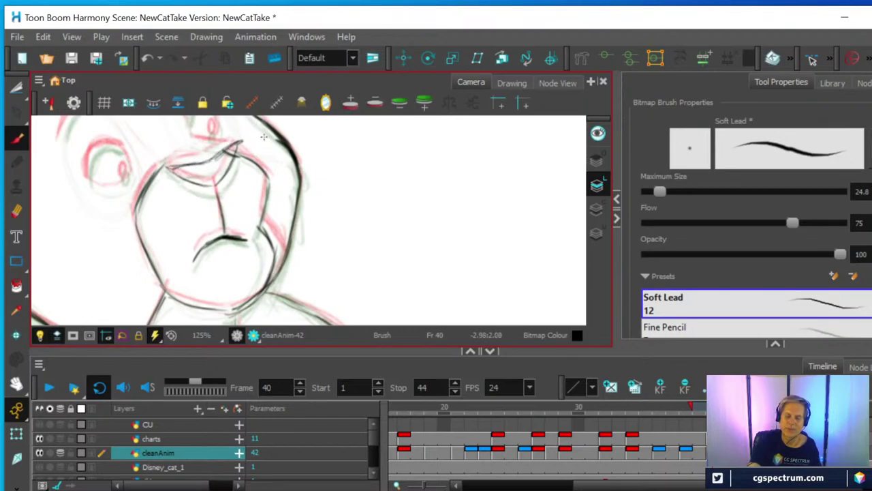
# Step: Draw the pupils of both cat eyes and outline the left eye with a heavy upper lid
pyautogui.moveTo(321, 173); pyautogui.dragTo(340, 222)
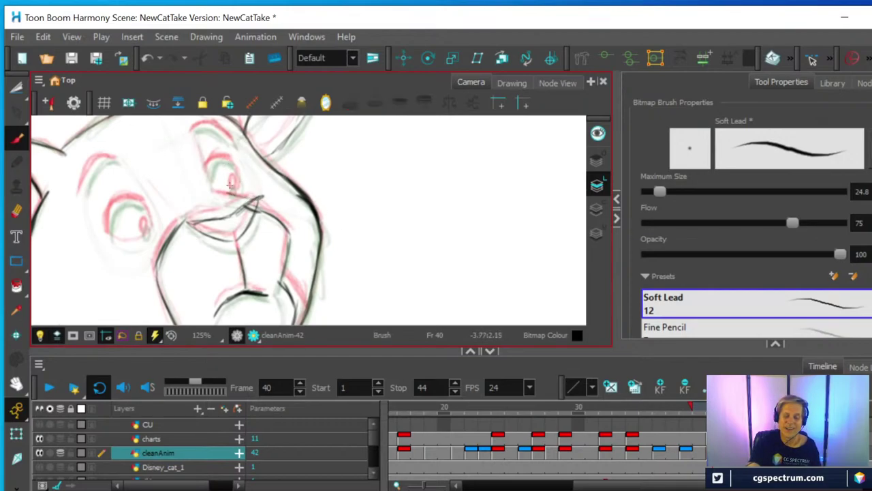
pyautogui.moveTo(143, 225); pyautogui.dragTo(145, 221)
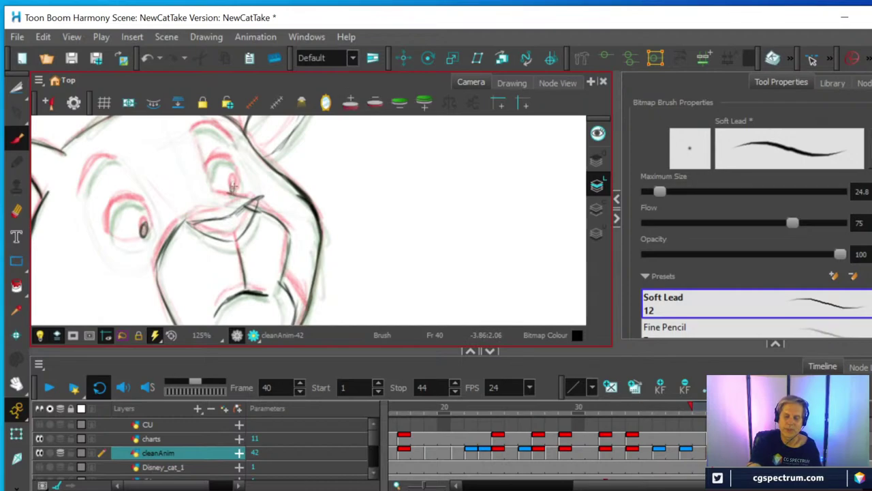
pyautogui.moveTo(232, 185); pyautogui.dragTo(233, 189)
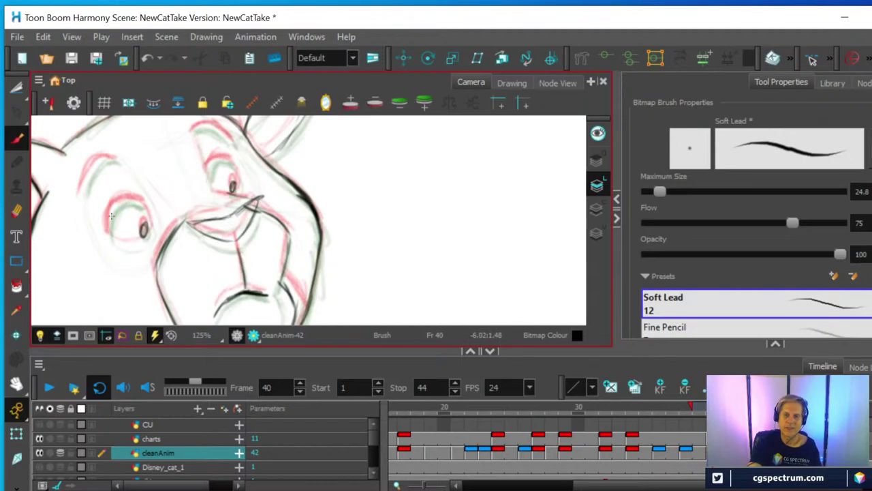
pyautogui.moveTo(108, 244)
pyautogui.mouseDown()
pyautogui.moveTo(111, 209)
pyautogui.moveTo(111, 221)
pyautogui.moveTo(145, 207)
pyautogui.mouseUp()
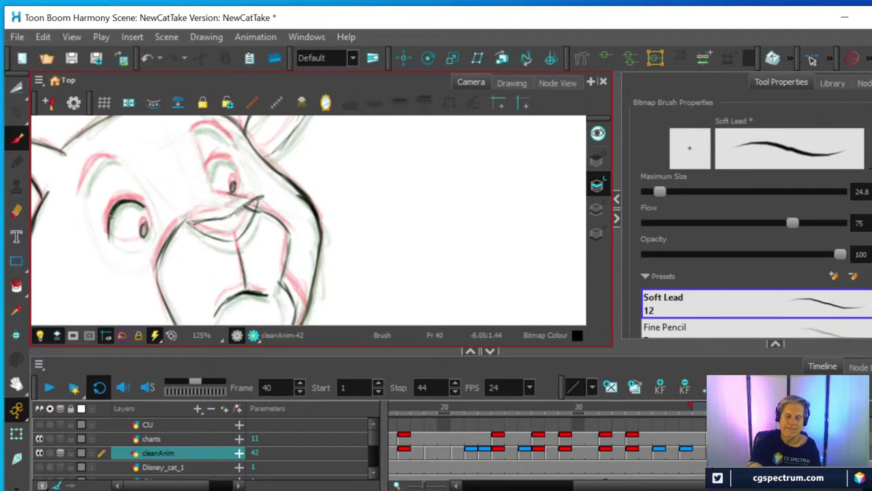
pyautogui.moveTo(109, 235); pyautogui.dragTo(141, 244)
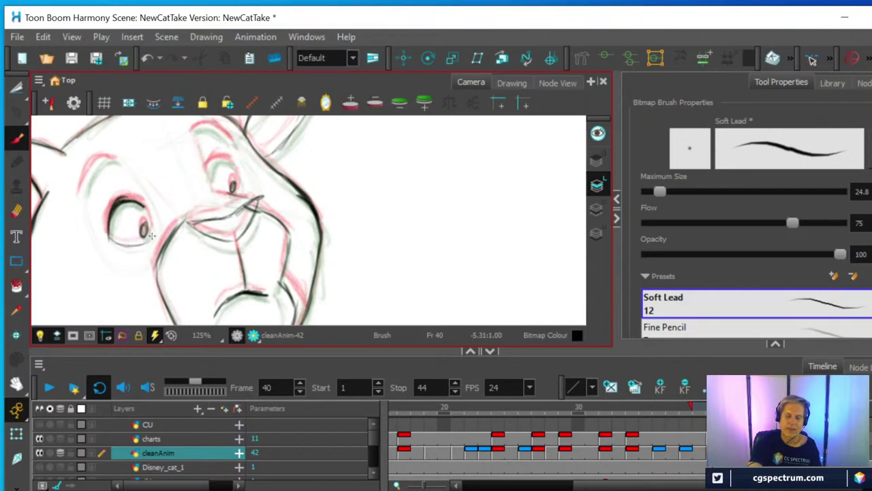
pyautogui.moveTo(144, 206); pyautogui.dragTo(151, 235)
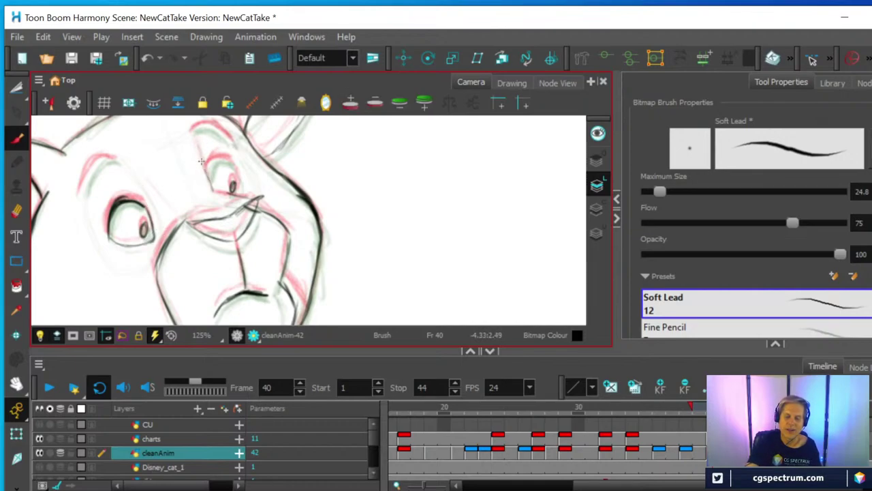
# Step: Outline the cat's right eye with its inner edge, lower lid and upper lid, and erase the overlapping line ends at the nose
pyautogui.moveTo(210, 185)
pyautogui.mouseDown()
pyautogui.moveTo(192, 128)
pyautogui.moveTo(212, 187)
pyautogui.moveTo(258, 198)
pyautogui.moveTo(215, 189)
pyautogui.mouseUp()
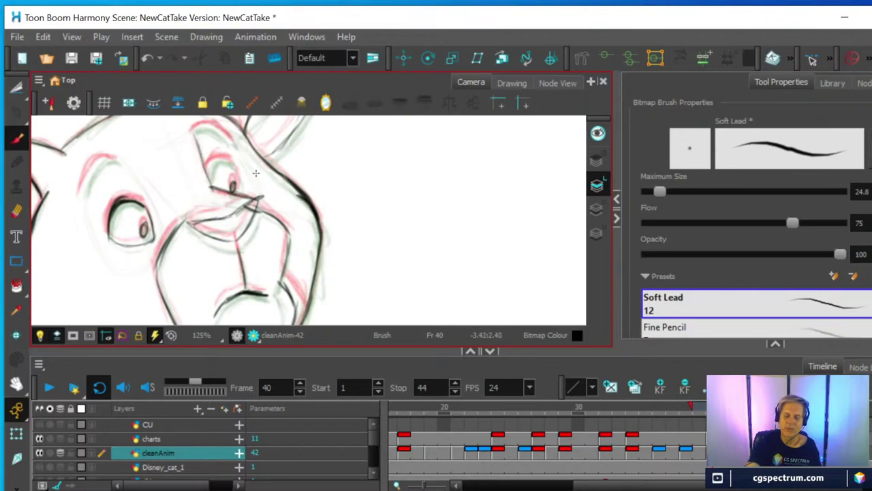
pyautogui.click(16, 211)
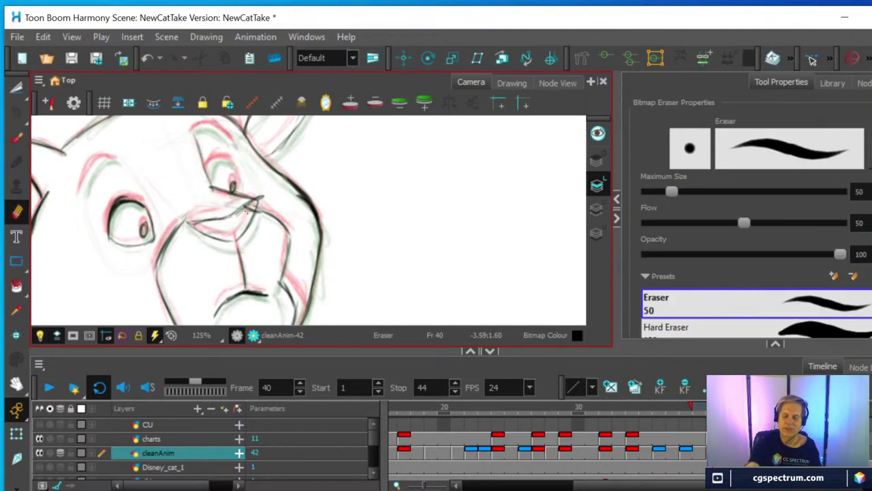
pyautogui.moveTo(251, 208)
pyautogui.mouseDown()
pyautogui.moveTo(247, 215)
pyautogui.moveTo(262, 196)
pyautogui.mouseUp()
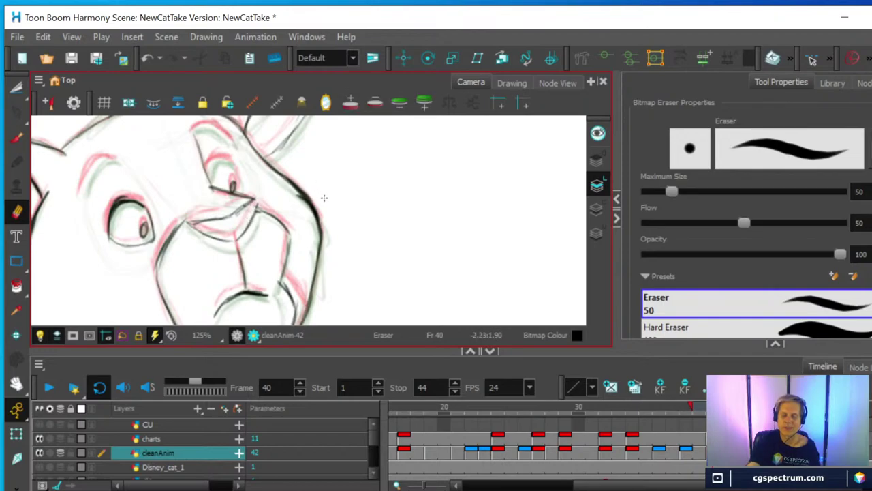
pyautogui.moveTo(328, 195); pyautogui.dragTo(328, 247)
pyautogui.click(15, 142)
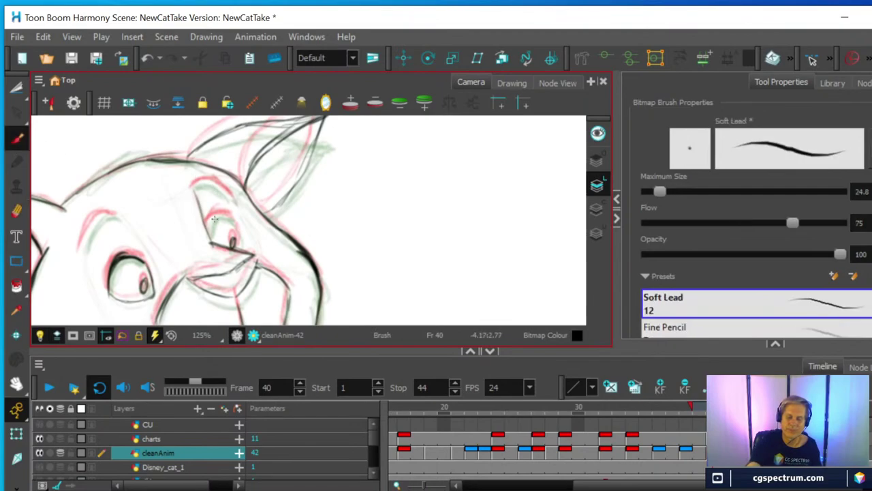
pyautogui.moveTo(210, 224)
pyautogui.mouseDown()
pyautogui.moveTo(233, 219)
pyautogui.moveTo(217, 214)
pyautogui.moveTo(236, 218)
pyautogui.moveTo(209, 224)
pyautogui.moveTo(209, 231)
pyautogui.moveTo(209, 216)
pyautogui.moveTo(232, 243)
pyautogui.mouseUp()
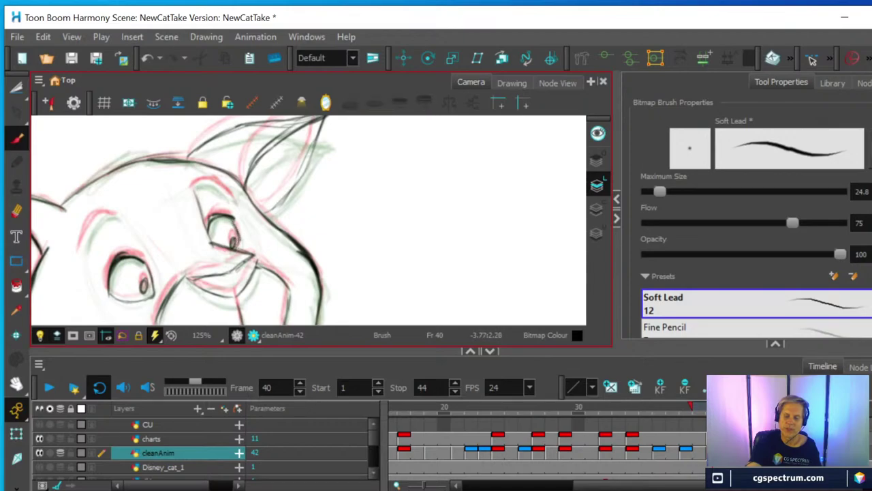
# Step: Draw both heavy eyebrows and the socket contour lines on either side of the cat's left eye
pyautogui.moveTo(82, 249)
pyautogui.mouseDown()
pyautogui.moveTo(107, 214)
pyautogui.moveTo(119, 219)
pyautogui.moveTo(89, 222)
pyautogui.moveTo(78, 255)
pyautogui.mouseUp()
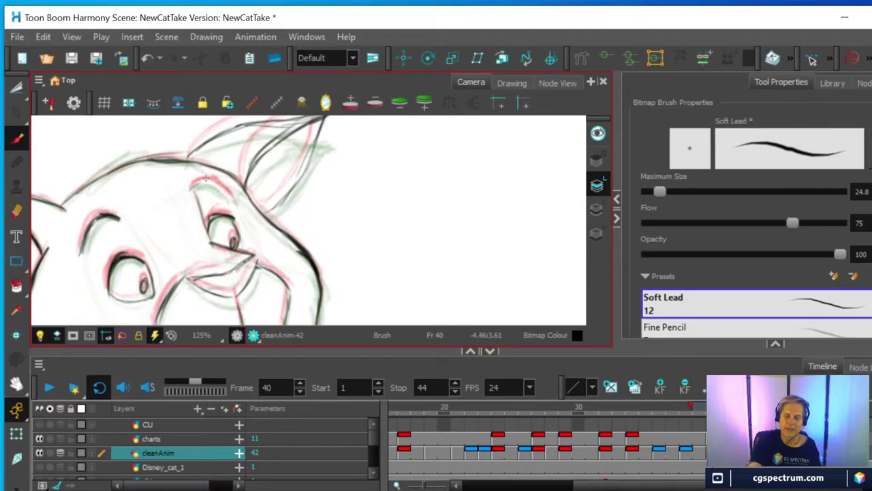
pyautogui.moveTo(217, 185)
pyautogui.mouseDown()
pyautogui.moveTo(234, 203)
pyautogui.moveTo(212, 182)
pyautogui.moveTo(191, 188)
pyautogui.mouseUp()
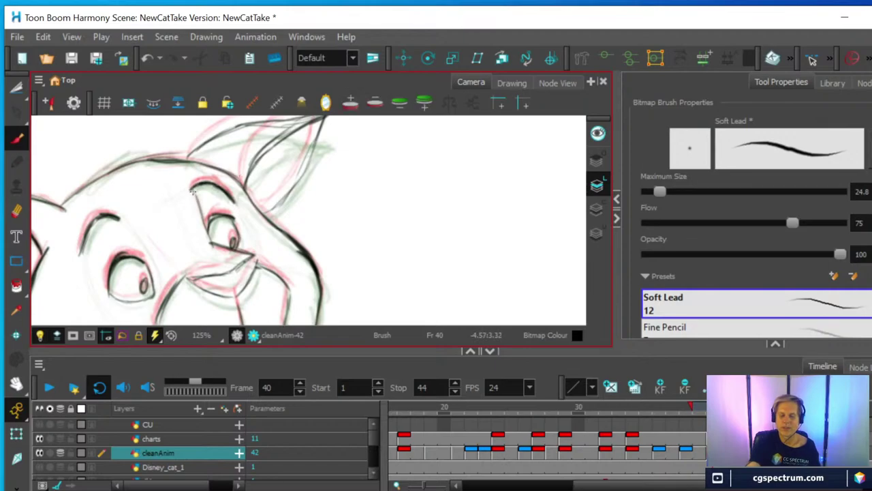
pyautogui.scroll(-2, 115, 219)
pyautogui.moveTo(84, 207)
pyautogui.mouseDown()
pyautogui.moveTo(97, 258)
pyautogui.moveTo(111, 279)
pyautogui.mouseUp()
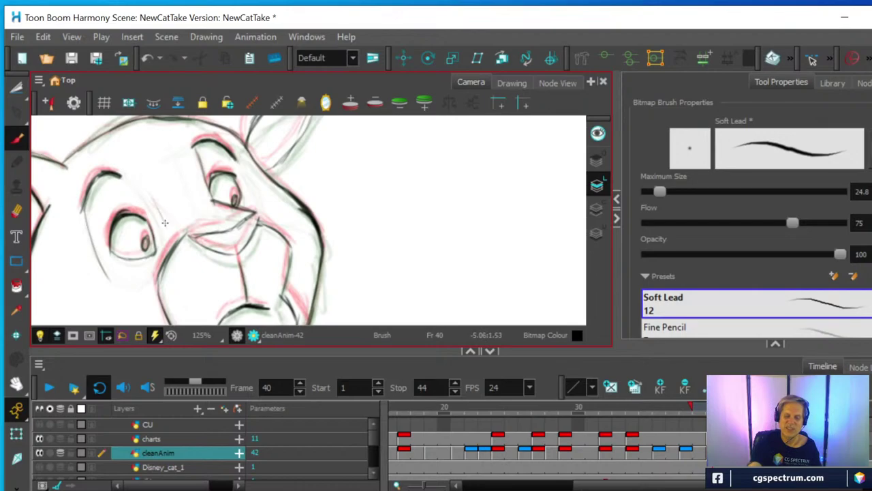
pyautogui.moveTo(115, 214); pyautogui.dragTo(157, 217)
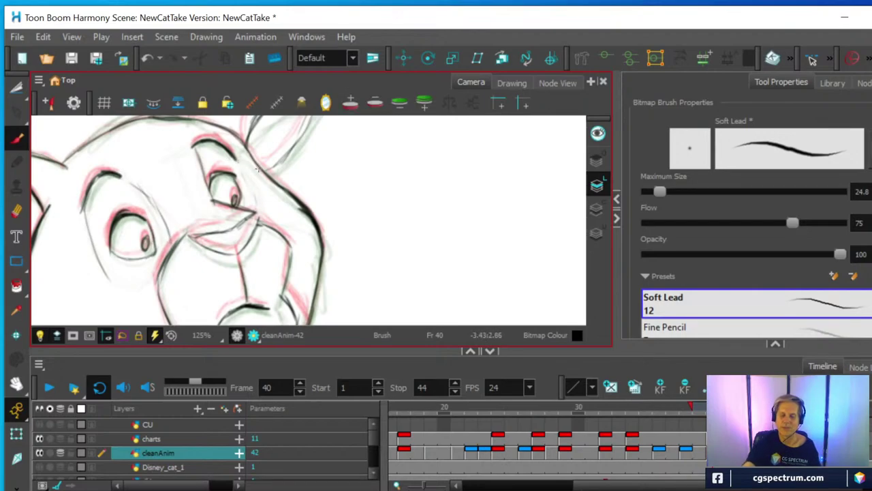
pyautogui.moveTo(154, 247)
pyautogui.mouseDown()
pyautogui.moveTo(131, 253)
pyautogui.moveTo(156, 239)
pyautogui.mouseUp()
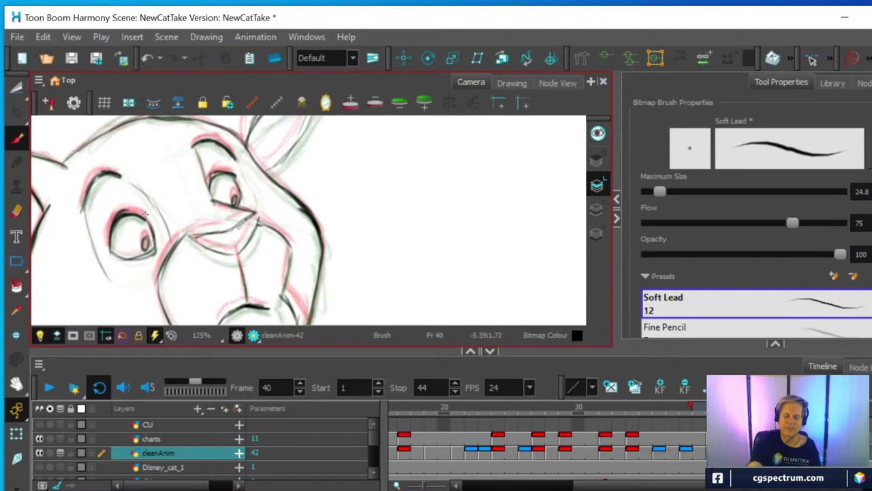
# Step: Erase the left eye's pupil and redraw it darker in the eye's inner corner
pyautogui.click(17, 210)
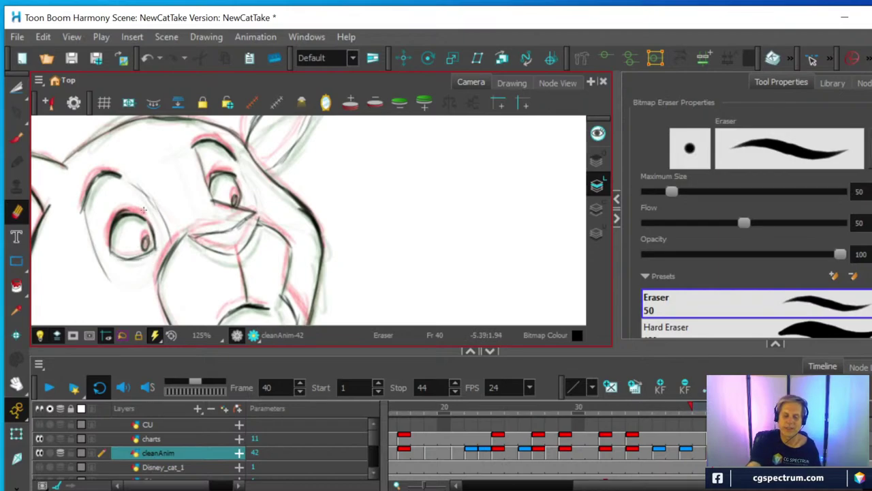
pyautogui.click(145, 242)
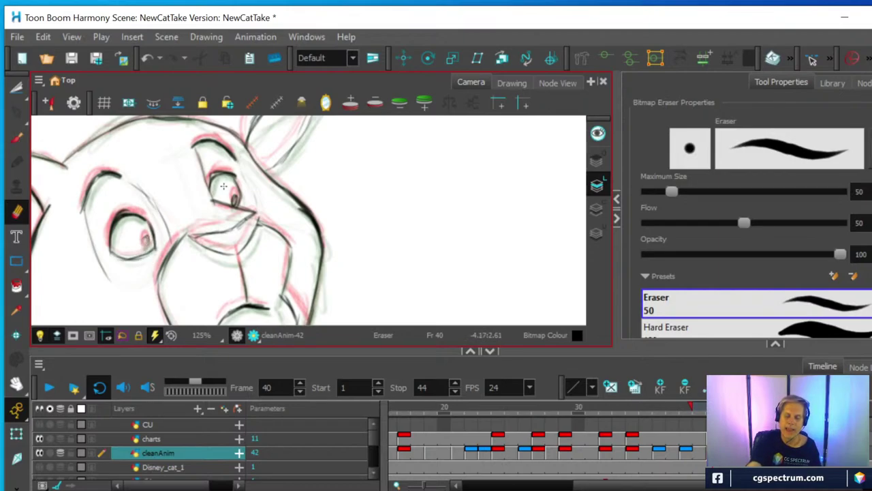
pyautogui.click(16, 138)
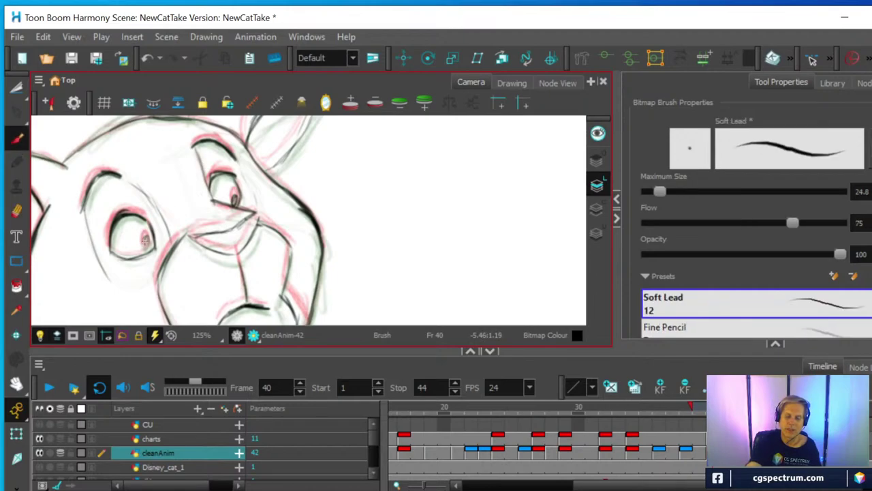
pyautogui.moveTo(146, 240); pyautogui.dragTo(147, 245)
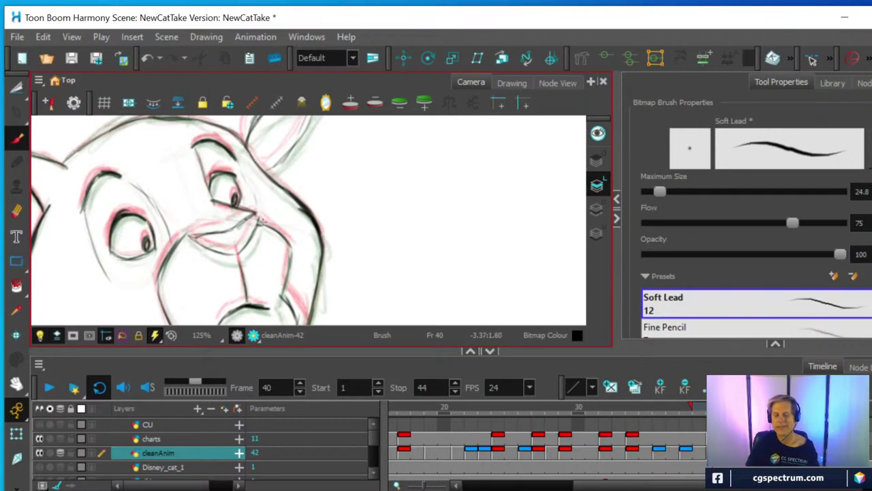
# Step: Turn off the onion skin and check the whole frame 40 drawing against the neighbouring frames
pyautogui.press('1')
pyautogui.press('1')
pyautogui.press('1')
pyautogui.press('1')
pyautogui.press('1')
pyautogui.press('space')
pyautogui.moveTo(364, 230); pyautogui.dragTo(318, 151)
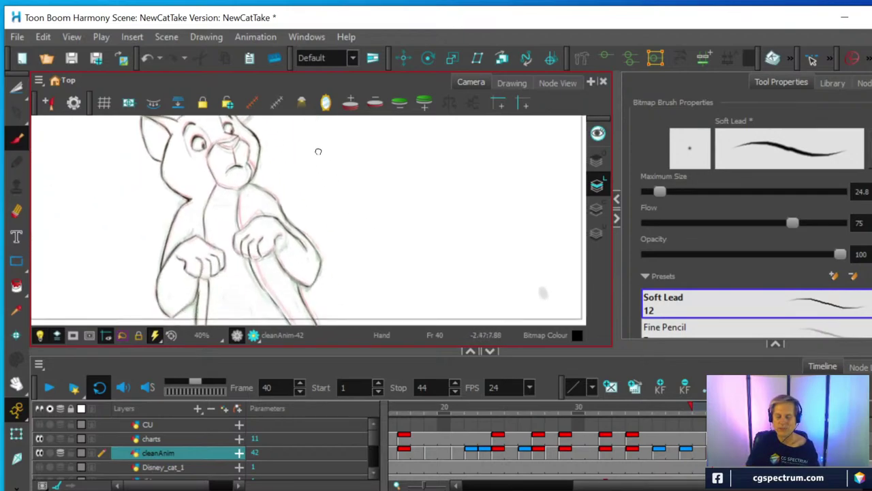
pyautogui.scroll(-1, 331, 177)
pyautogui.scroll(2, 332, 180)
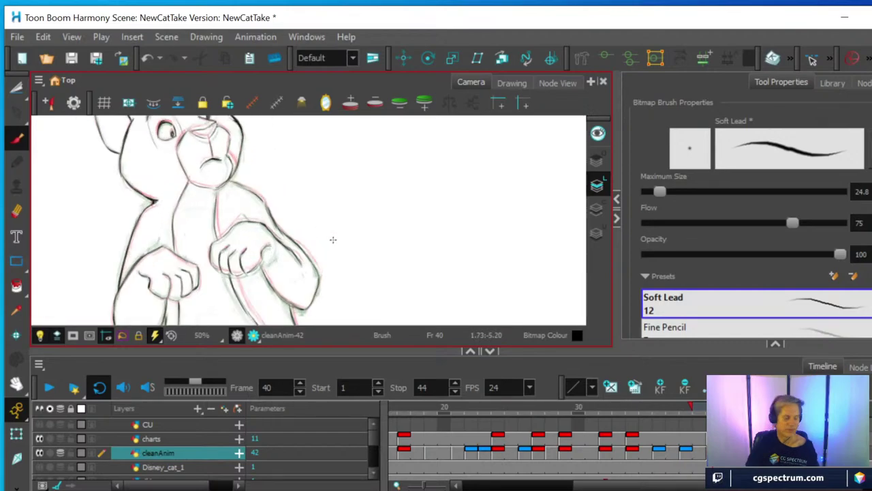
pyautogui.hotkey('alt', 'o')
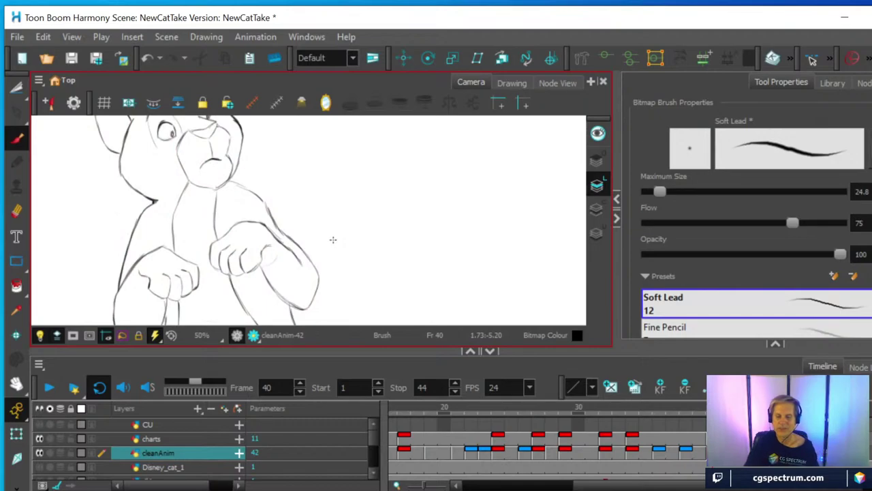
pyautogui.scroll(-1, 332, 240)
pyautogui.moveTo(331, 248); pyautogui.dragTo(329, 232)
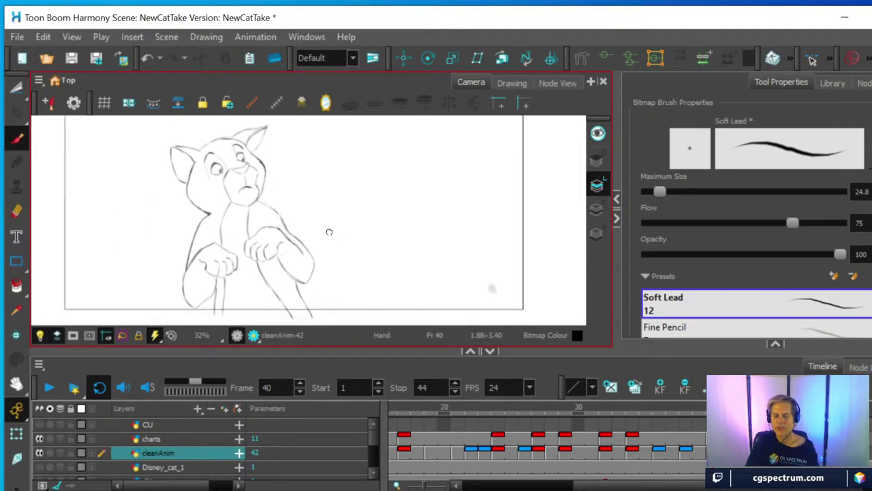
pyautogui.scroll(-1, 334, 232)
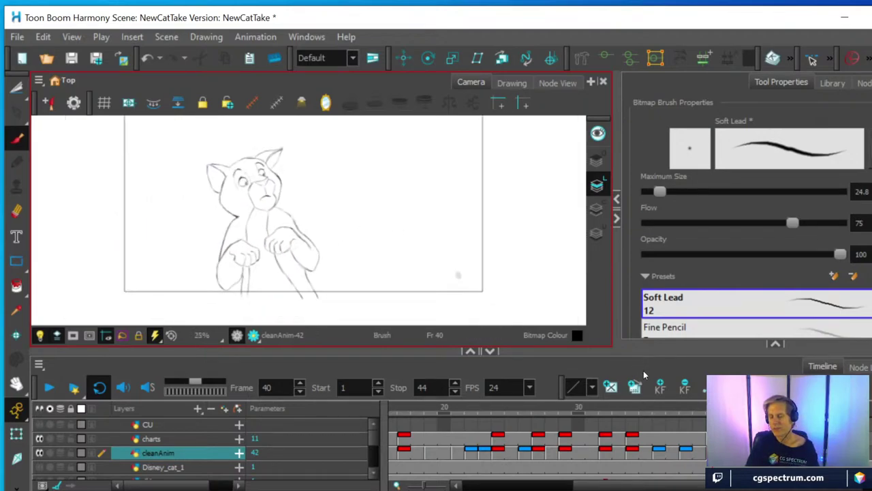
pyautogui.moveTo(715, 410)
pyautogui.mouseDown()
pyautogui.moveTo(701, 411)
pyautogui.moveTo(739, 413)
pyautogui.moveTo(686, 419)
pyautogui.moveTo(740, 416)
pyautogui.mouseUp()
pyautogui.press(',')
pyautogui.press(',')
pyautogui.press(',')
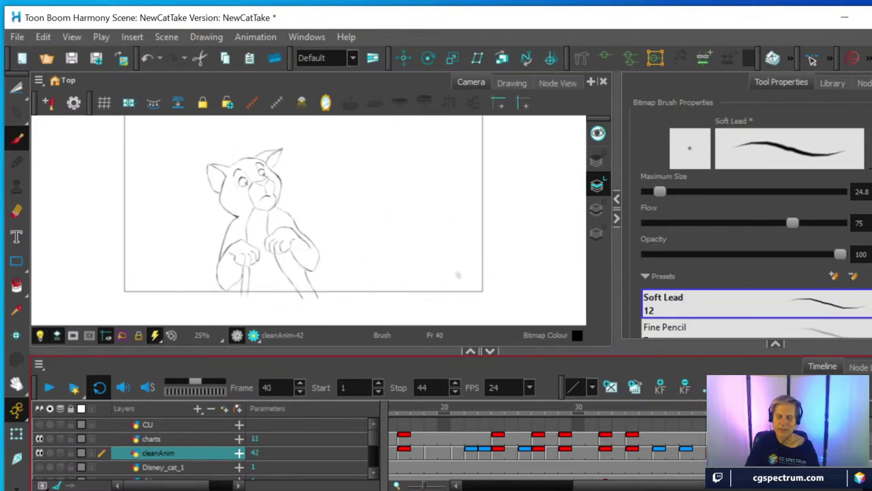
# Step: Turn the onion skin back on and add a short crease line at the wrist above the cat's right paw
pyautogui.scroll(2, 402, 232)
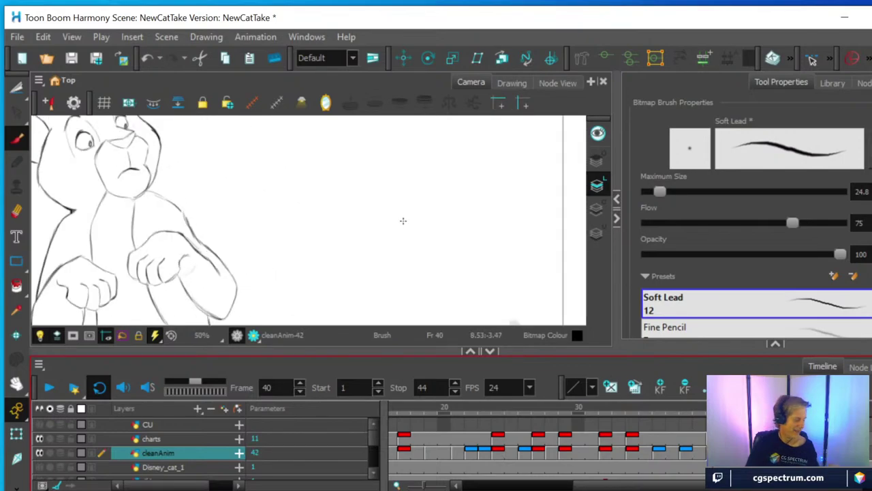
pyautogui.hotkey('alt', 'o')
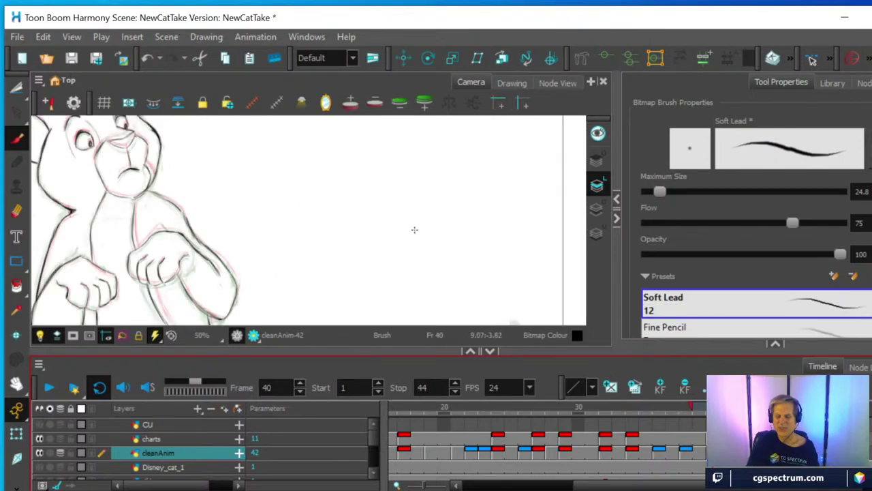
pyautogui.scroll(4, 413, 229)
pyautogui.scroll(-2, 376, 224)
pyautogui.press('space')
pyautogui.moveTo(261, 227)
pyautogui.mouseDown()
pyautogui.moveTo(339, 245)
pyautogui.moveTo(466, 247)
pyautogui.mouseUp()
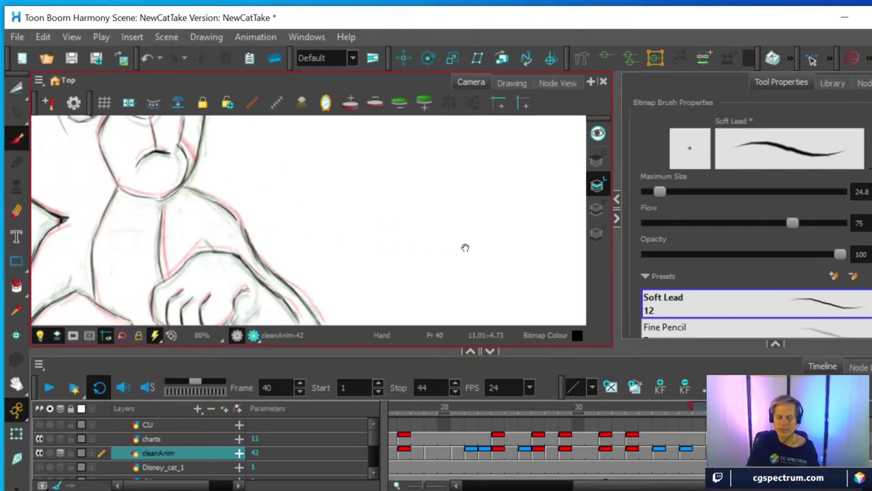
pyautogui.scroll(1, 372, 250)
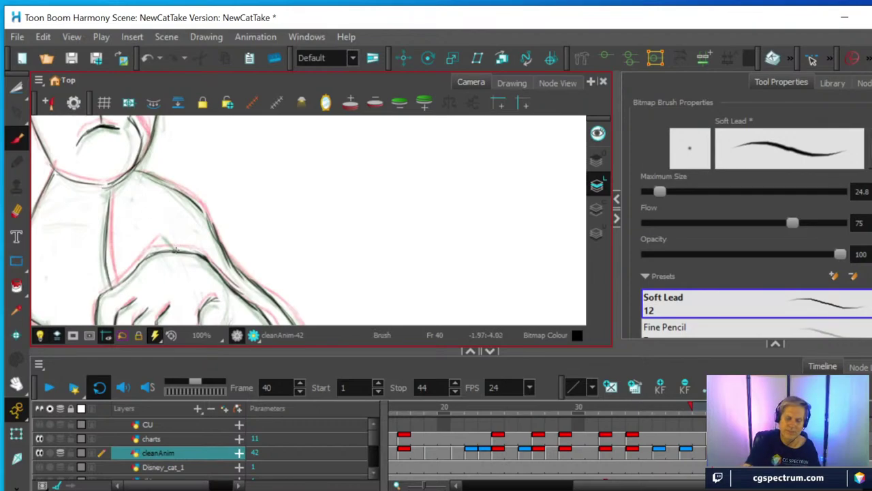
pyautogui.moveTo(167, 239); pyautogui.dragTo(177, 250)
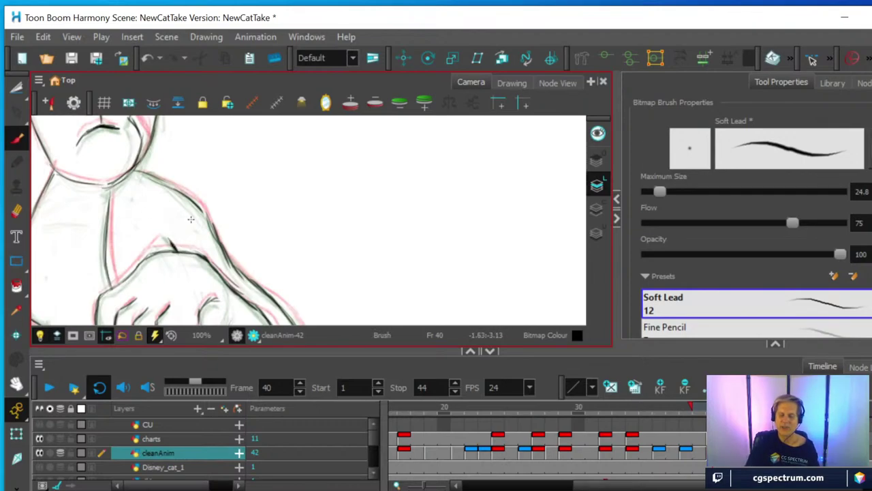
# Step: Scrub the frames around frame 40 to check how the finished inbetween moves between its neighbouring drawings
pyautogui.scroll(-4, 191, 219)
pyautogui.moveTo(223, 212); pyautogui.dragTo(364, 215)
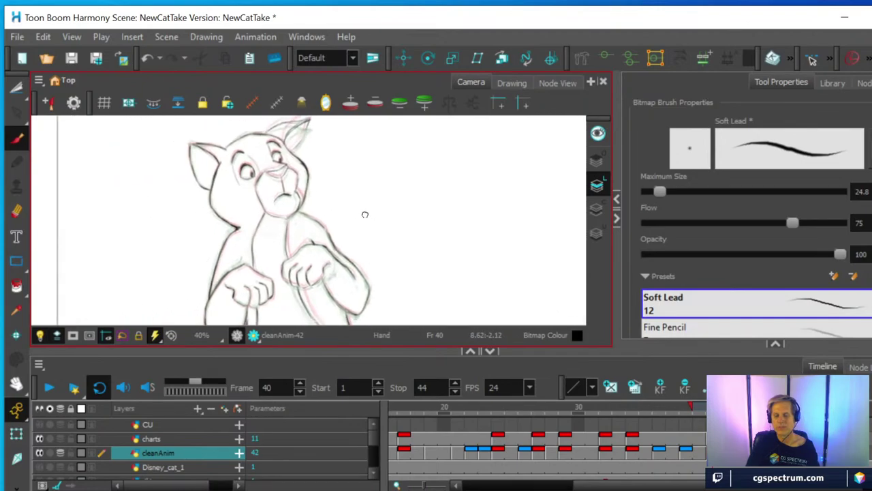
pyautogui.scroll(-1, 364, 215)
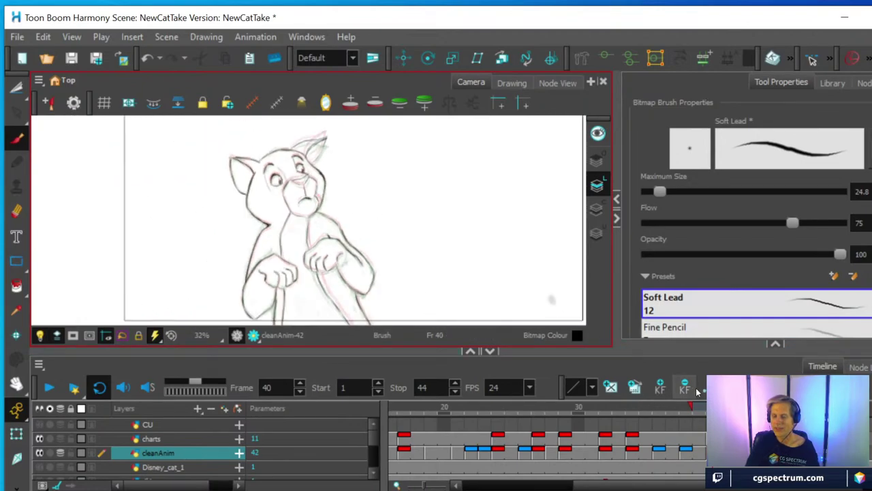
pyautogui.click(705, 407)
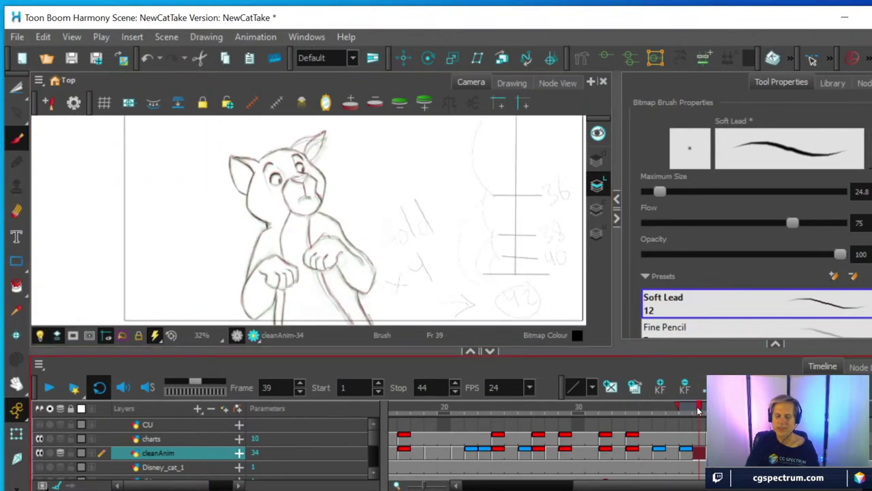
pyautogui.moveTo(698, 408)
pyautogui.mouseDown()
pyautogui.moveTo(740, 413)
pyautogui.moveTo(686, 417)
pyautogui.moveTo(726, 425)
pyautogui.moveTo(649, 431)
pyautogui.moveTo(727, 430)
pyautogui.mouseUp()
pyautogui.moveTo(710, 424)
pyautogui.mouseDown()
pyautogui.moveTo(687, 426)
pyautogui.moveTo(712, 428)
pyautogui.mouseUp()
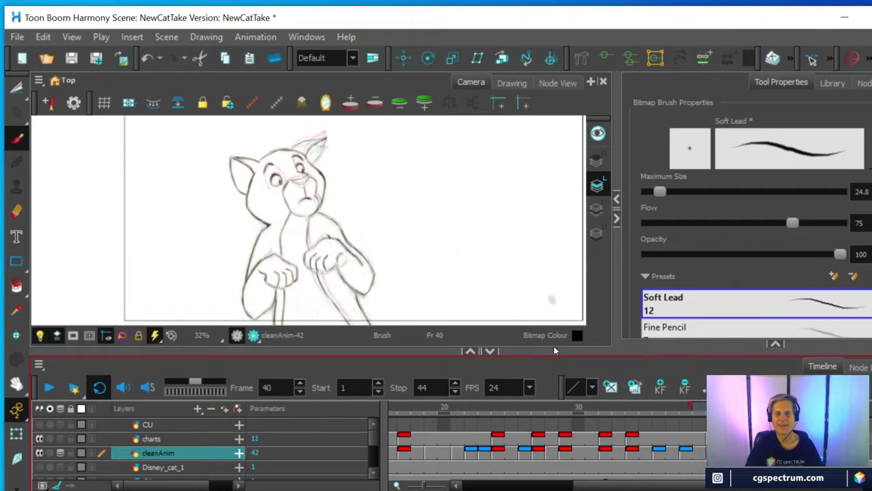
# Step: Go back through the earlier part of the animation to frame 13 and examine its cleanAnim drawing and timing chart
pyautogui.scroll(-1, 357, 205)
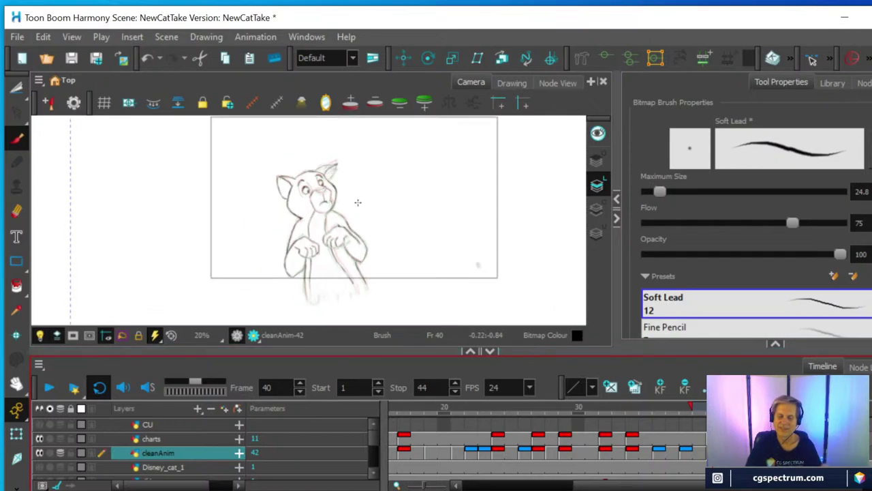
pyautogui.scroll(2, 360, 201)
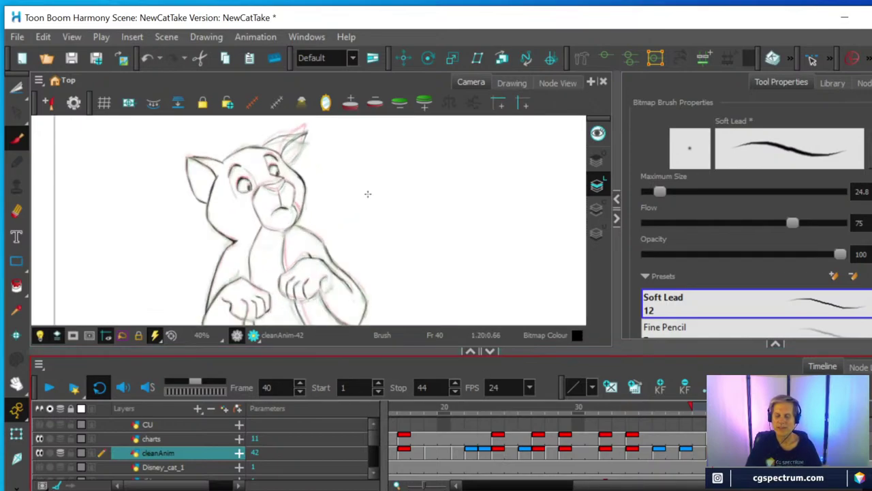
pyautogui.scroll(-1, 377, 216)
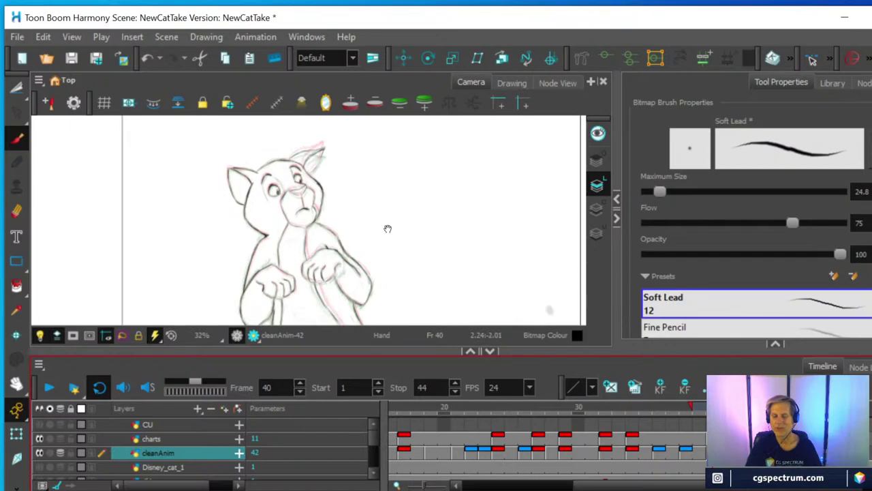
pyautogui.moveTo(387, 229); pyautogui.dragTo(374, 220)
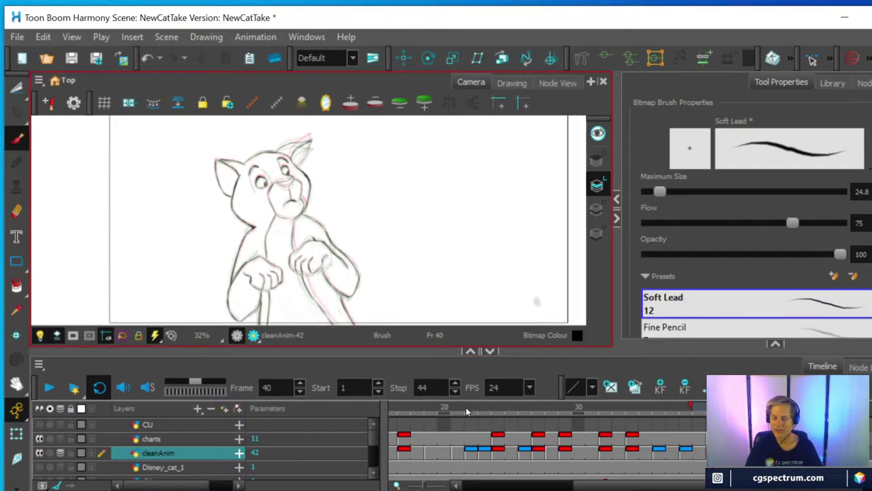
pyautogui.hscroll(-5, 425, 418)
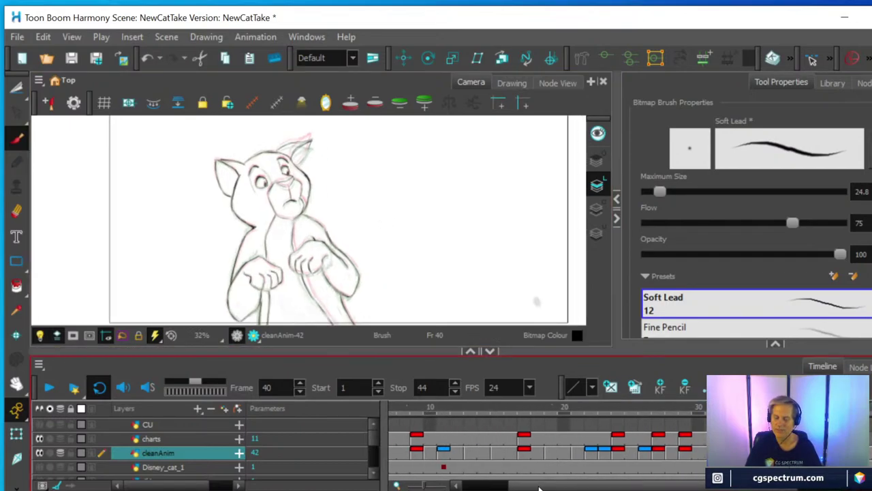
pyautogui.moveTo(469, 413)
pyautogui.mouseDown()
pyautogui.moveTo(559, 417)
pyautogui.moveTo(557, 428)
pyautogui.moveTo(516, 450)
pyautogui.moveTo(554, 434)
pyautogui.mouseUp()
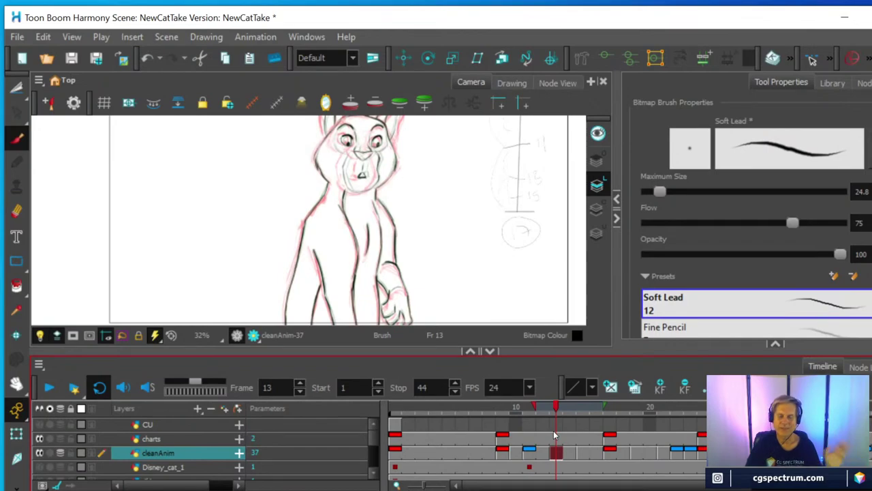
# Step: Go to frame 15 and examine its cleanAnim drawing and the timing chart beside it
pyautogui.scroll(-2, 461, 239)
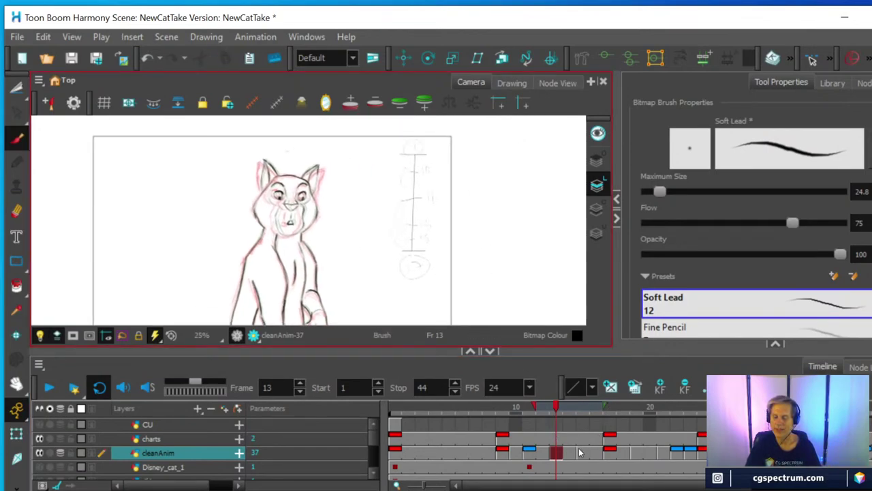
pyautogui.click(579, 452)
pyautogui.scroll(2, 447, 244)
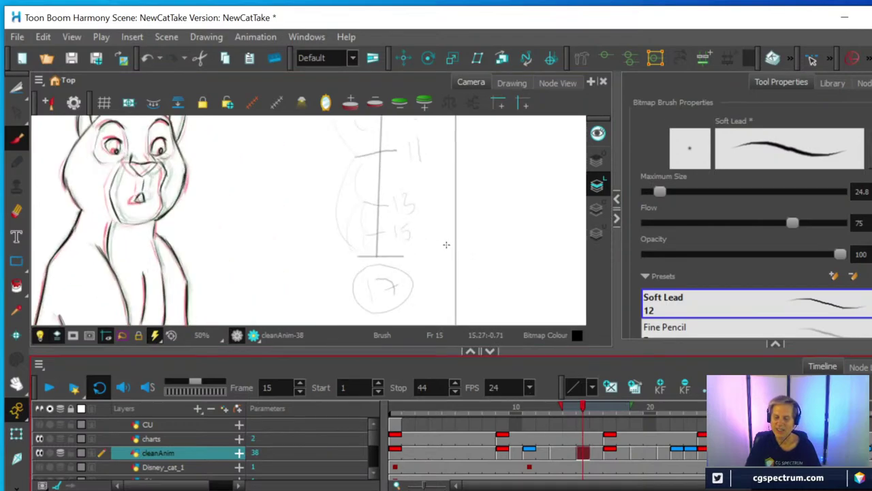
pyautogui.scroll(-1, 446, 244)
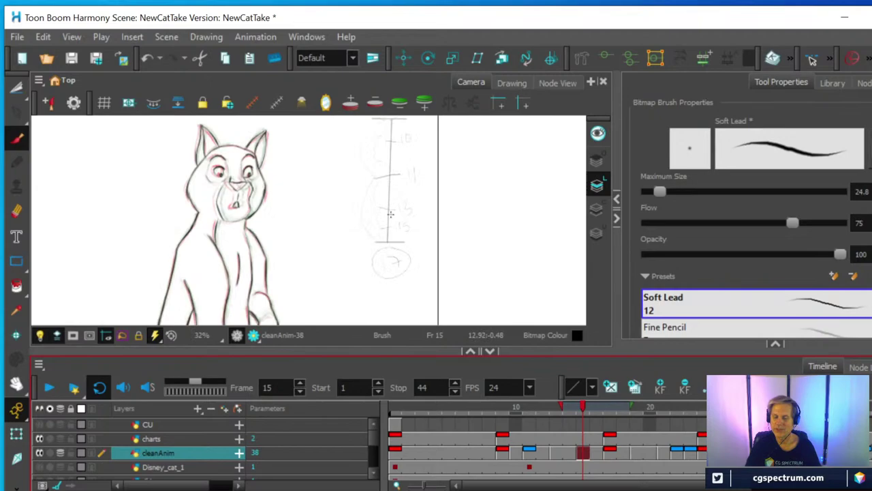
pyautogui.scroll(-2, 391, 214)
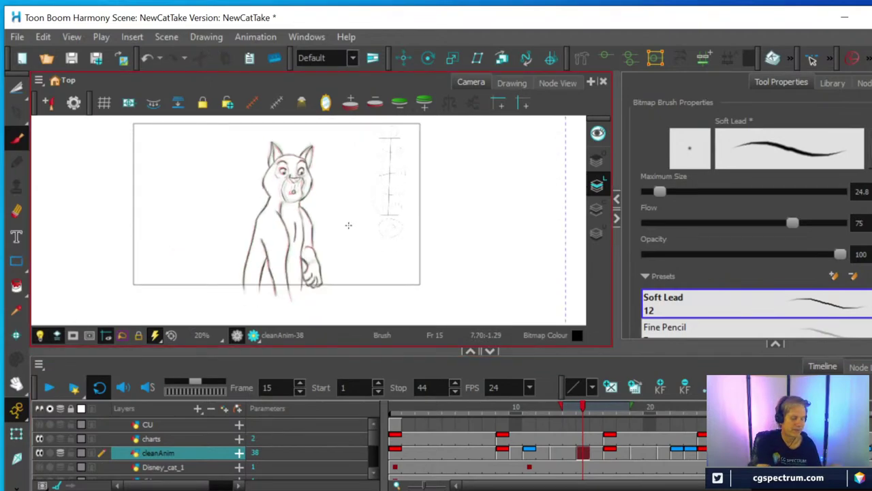
# Step: Turn off the onion skin and play back the whole animation to review its motion
pyautogui.hotkey('alt', 'o')
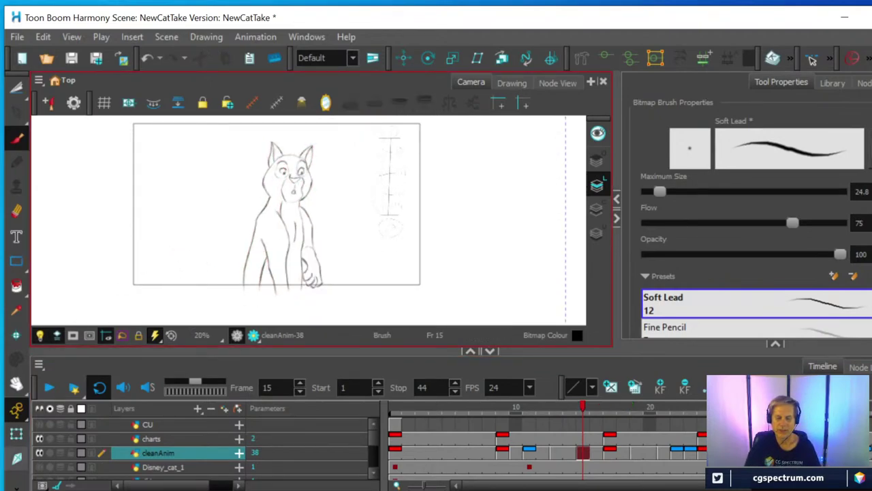
pyautogui.click(48, 387)
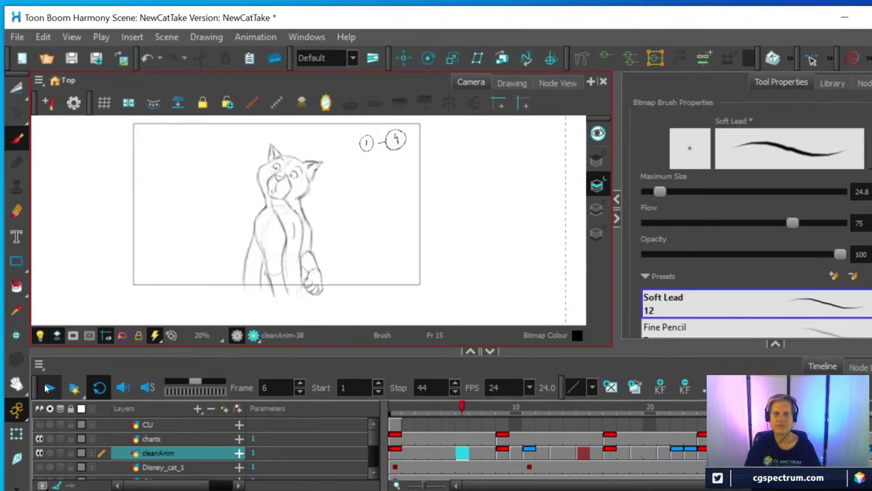
pyautogui.click(47, 387)
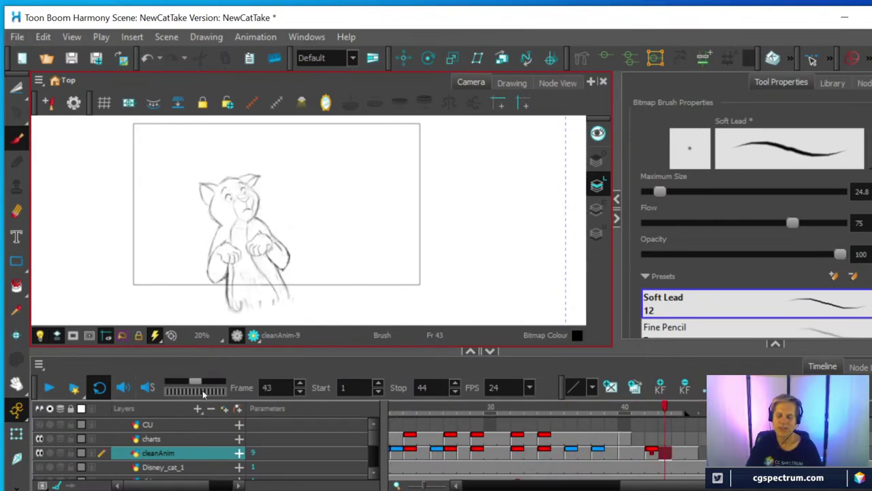
# Step: Check cleanAnim frames 29 to 31 and examine the frame 29 timing chart for the missing inbetween
pyautogui.moveTo(663, 406)
pyautogui.mouseDown()
pyautogui.moveTo(511, 424)
pyautogui.moveTo(519, 427)
pyautogui.moveTo(489, 441)
pyautogui.mouseUp()
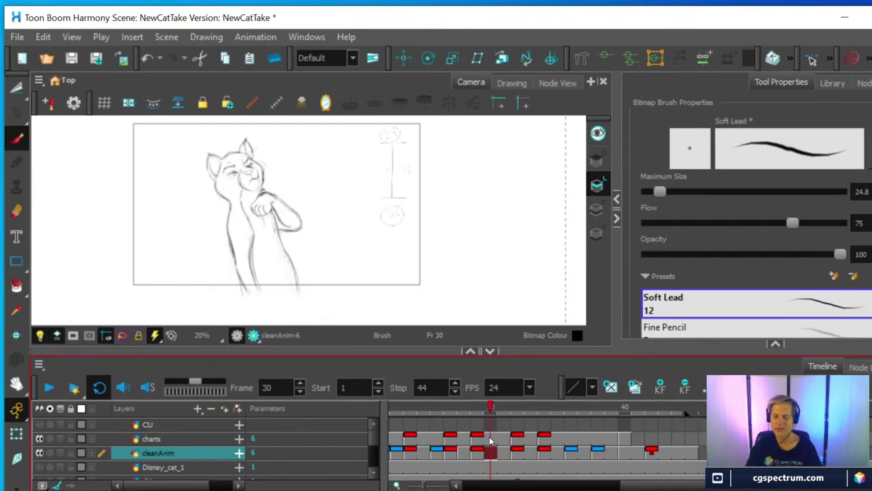
pyautogui.click(502, 453)
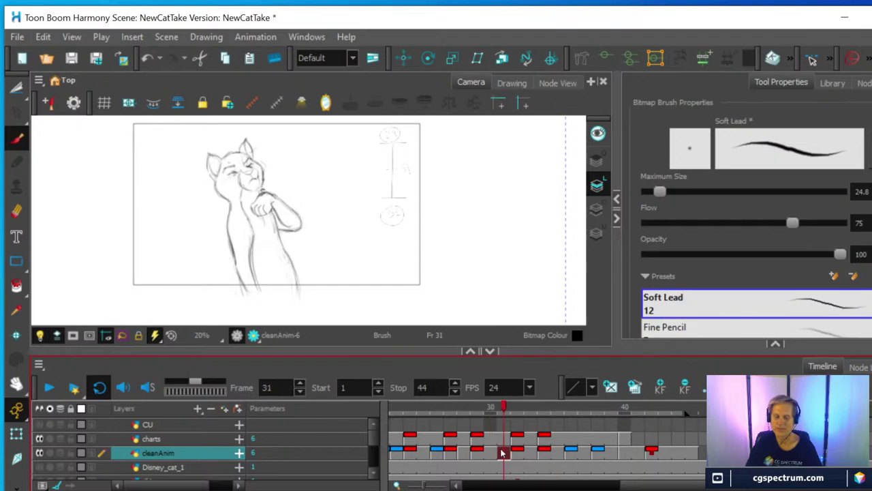
pyautogui.click(490, 453)
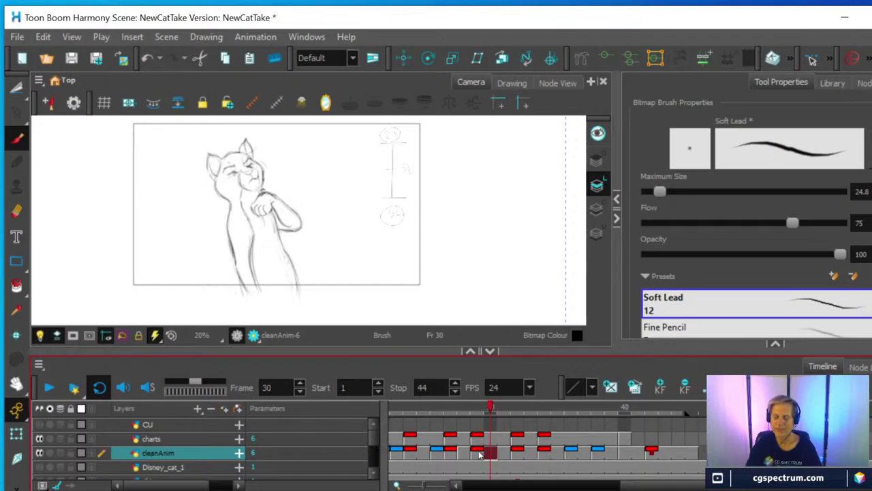
pyautogui.click(479, 454)
pyautogui.scroll(2, 346, 180)
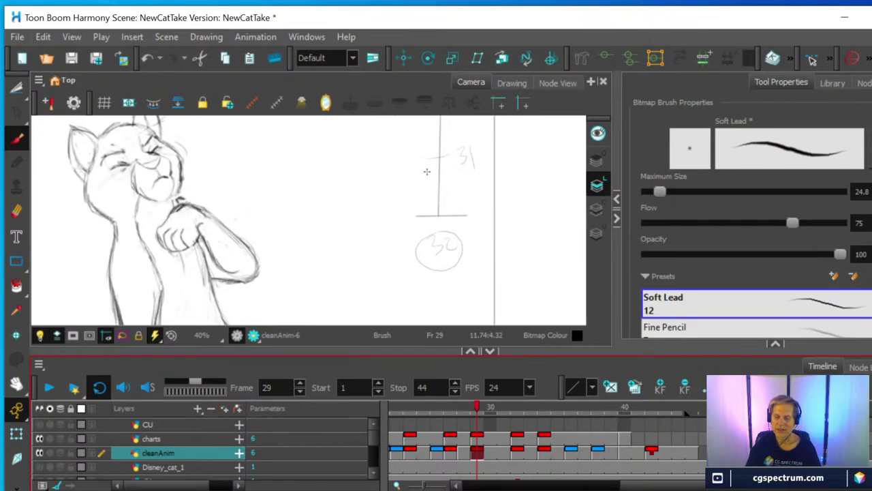
pyautogui.moveTo(425, 171); pyautogui.dragTo(376, 232)
pyautogui.scroll(-2, 378, 235)
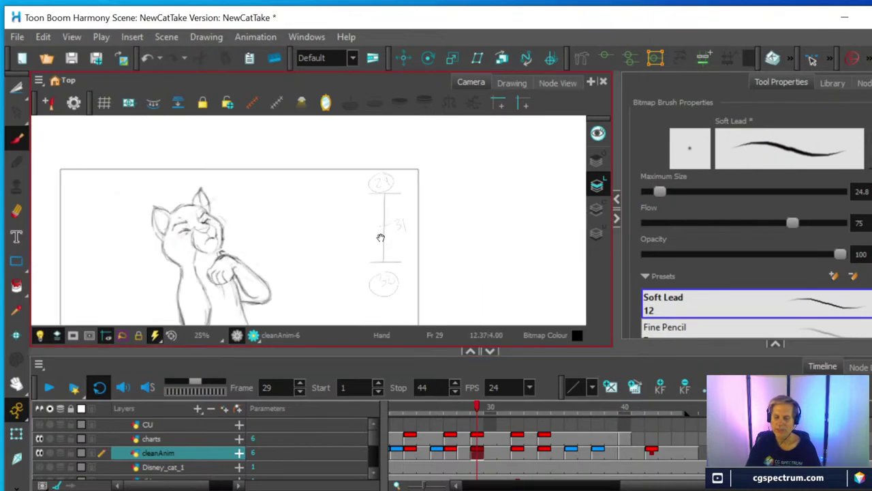
pyautogui.scroll(1, 380, 238)
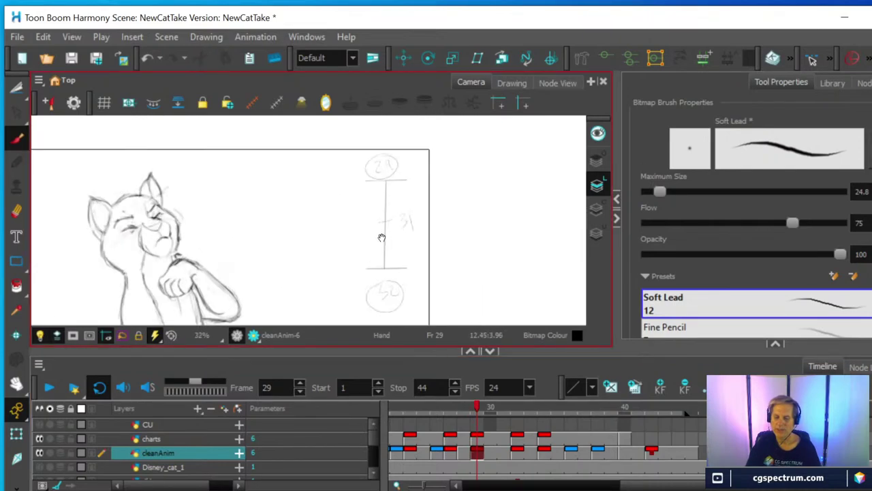
# Step: Create an empty drawing on the cleanAnim layer at frame 31 and save the scene
pyautogui.click(490, 453)
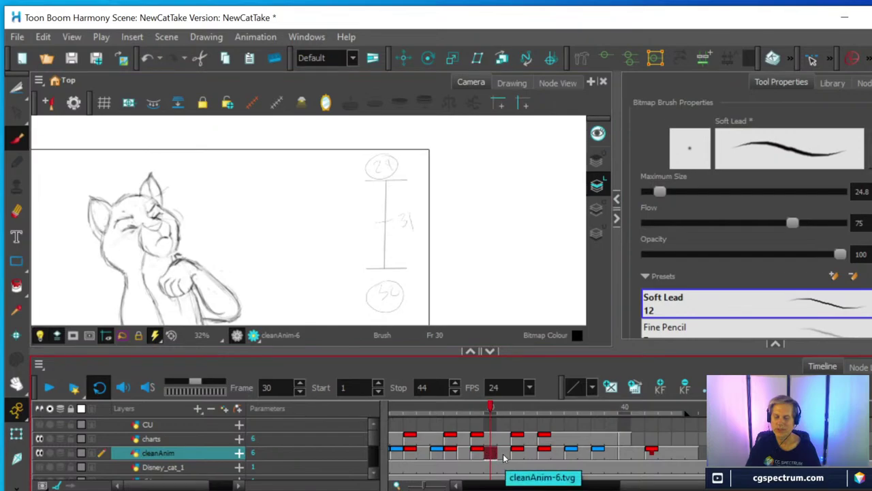
pyautogui.click(505, 455)
pyautogui.scroll(-2, 355, 236)
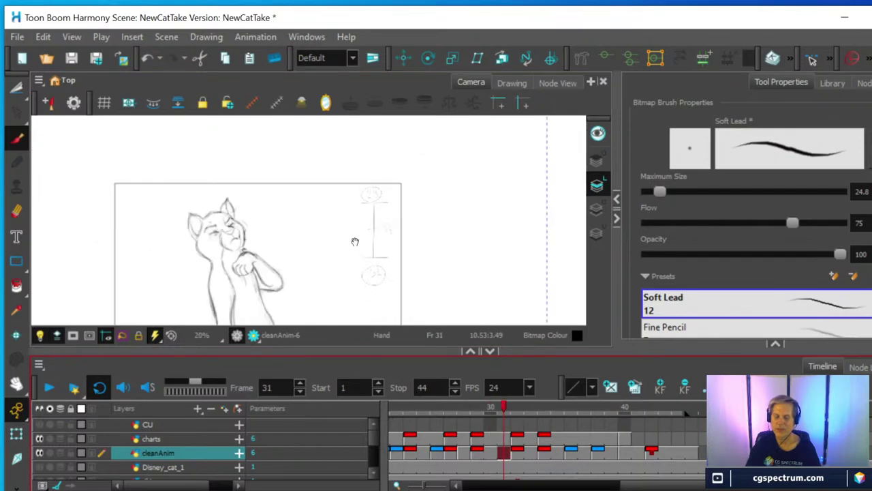
pyautogui.moveTo(355, 241); pyautogui.dragTo(460, 229)
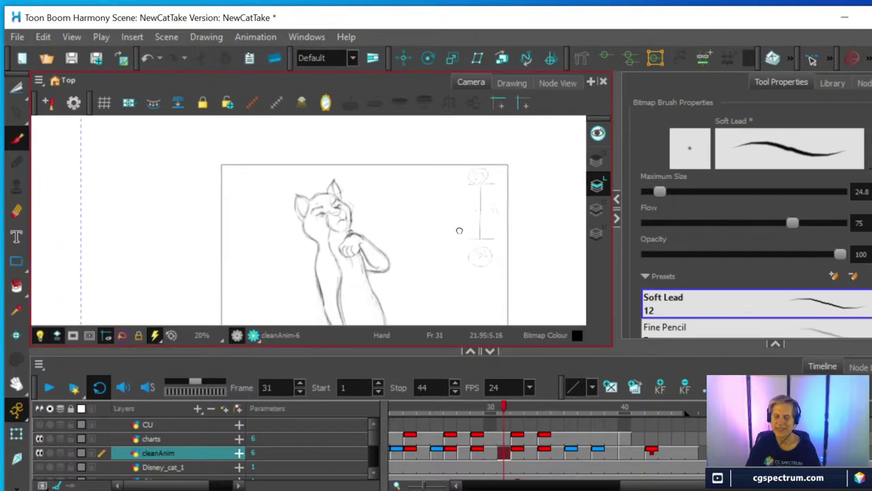
pyautogui.rightClick(504, 455)
pyautogui.moveTo(543, 294)
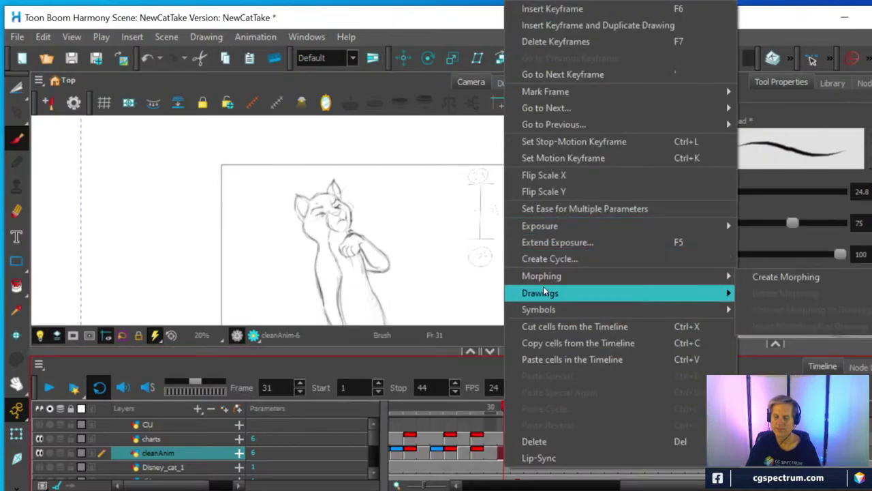
pyautogui.click(365, 294)
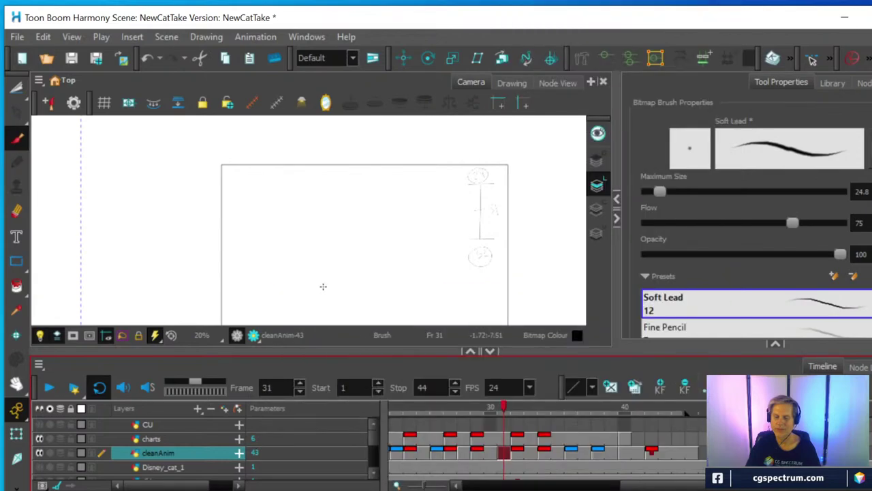
pyautogui.click(17, 37)
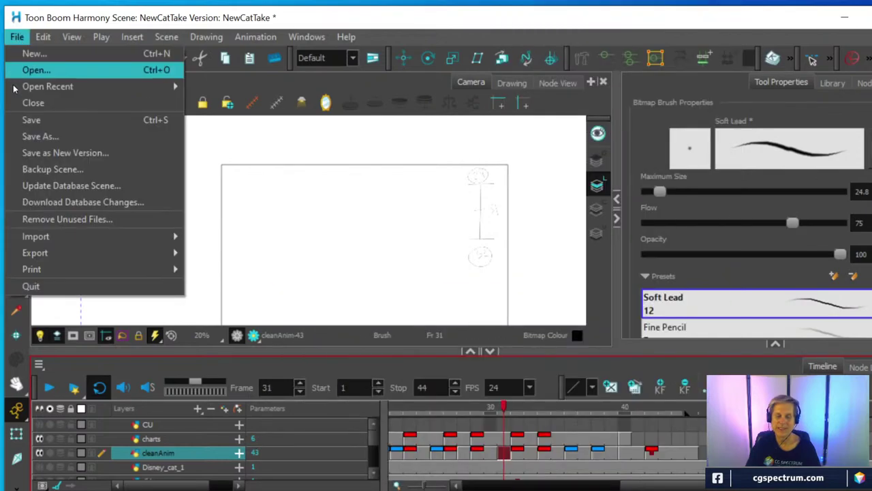
pyautogui.click(32, 121)
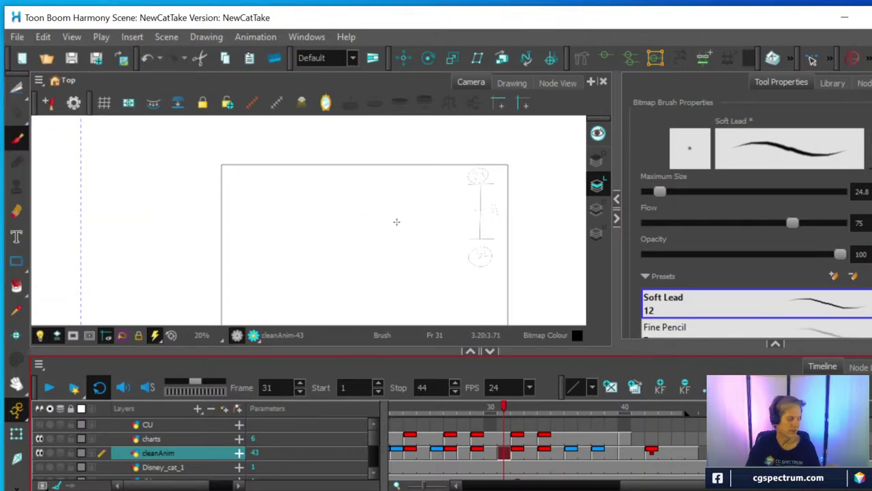
# Step: Turn on the onion skin at frame 31 and compare the body poses of the previous and following drawings
pyautogui.hotkey('alt', 'o')
pyautogui.hotkey('alt', 'o')
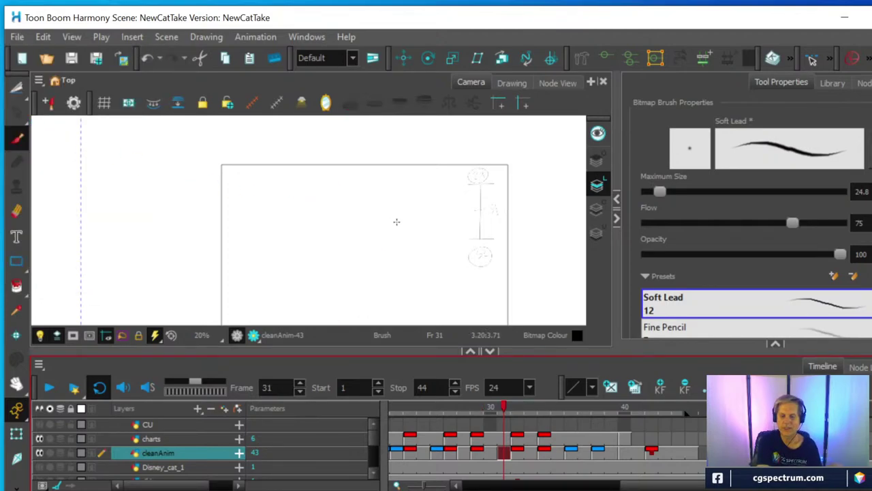
pyautogui.hotkey('alt', 'o')
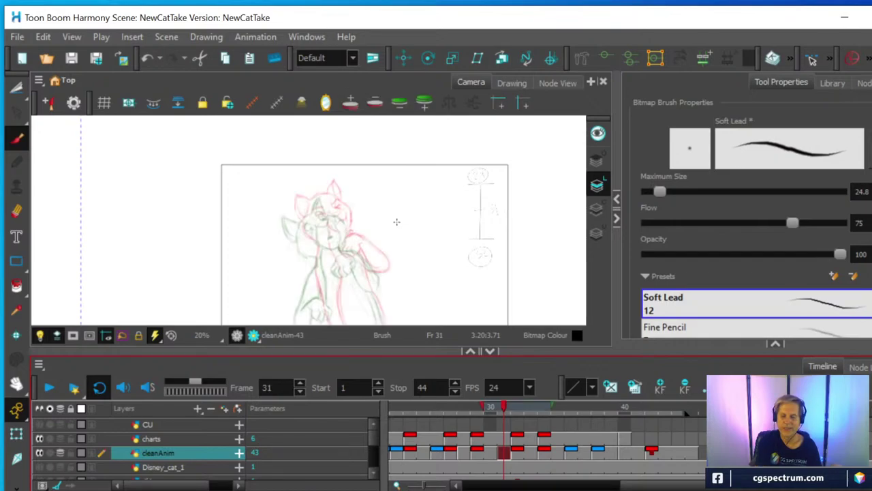
pyautogui.moveTo(397, 286); pyautogui.dragTo(373, 187)
pyautogui.press('2')
pyautogui.press('2')
pyautogui.press('2')
pyautogui.moveTo(336, 225); pyautogui.dragTo(361, 297)
pyautogui.press('1')
pyautogui.scroll(-1, 338, 250)
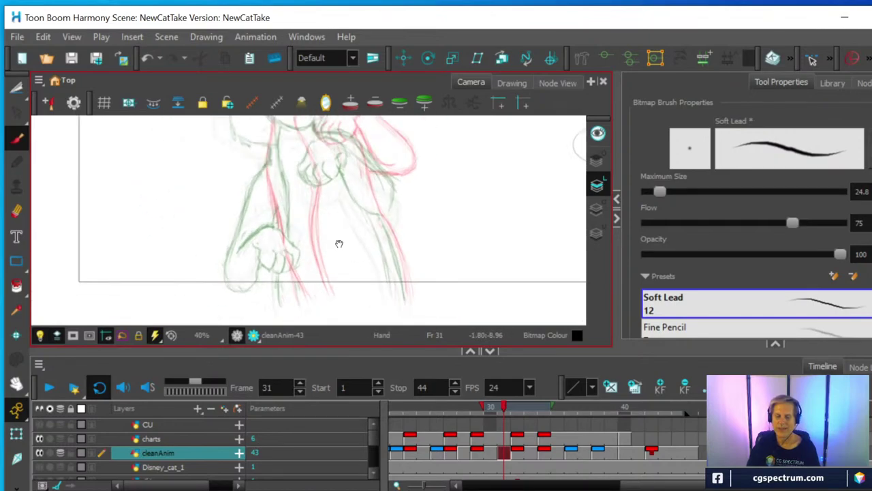
pyautogui.moveTo(339, 243)
pyautogui.mouseDown()
pyautogui.moveTo(323, 267)
pyautogui.moveTo(302, 263)
pyautogui.moveTo(346, 255)
pyautogui.mouseUp()
pyautogui.press('space')
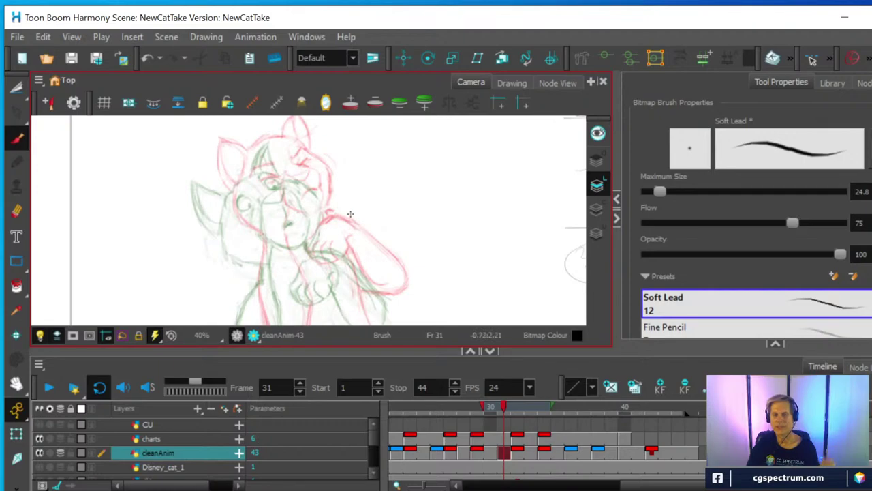
# Step: Examine how the cat's head and raised arm overlap in the onion-skinned drawings around frame 31
pyautogui.scroll(3, 353, 213)
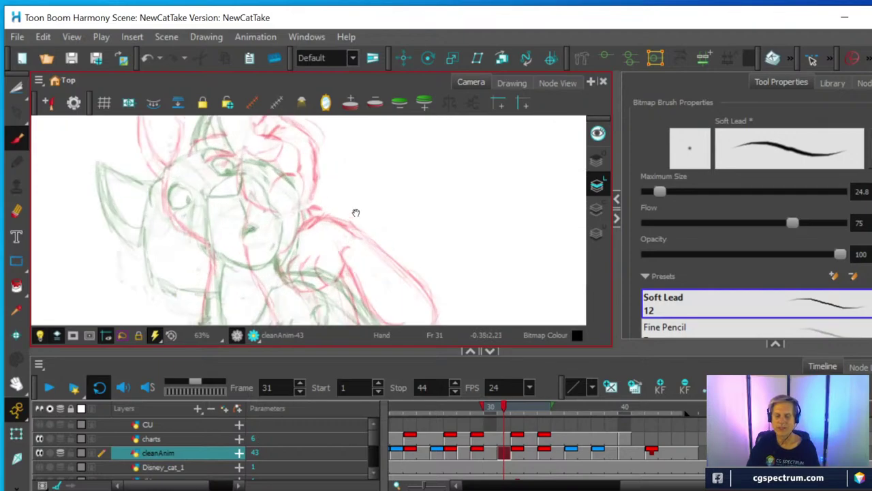
pyautogui.scroll(-1, 357, 213)
pyautogui.moveTo(358, 212)
pyautogui.mouseDown()
pyautogui.moveTo(374, 235)
pyautogui.moveTo(361, 240)
pyautogui.moveTo(371, 205)
pyautogui.mouseUp()
pyautogui.scroll(-1, 374, 234)
pyautogui.scroll(-2, 371, 206)
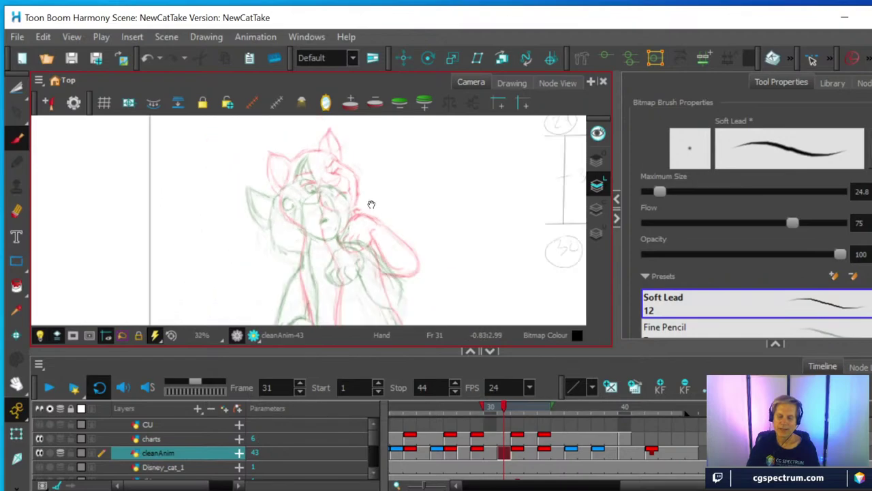
pyautogui.scroll(1, 371, 205)
pyautogui.scroll(-2, 372, 203)
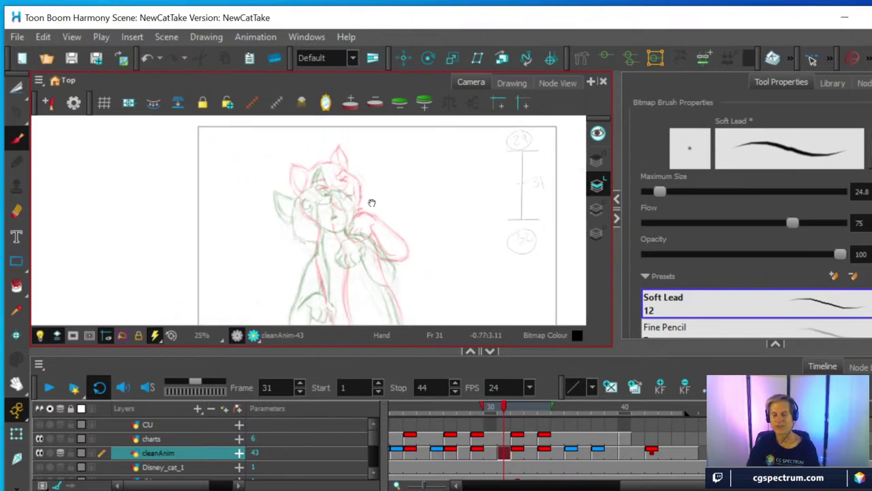
pyautogui.press('space')
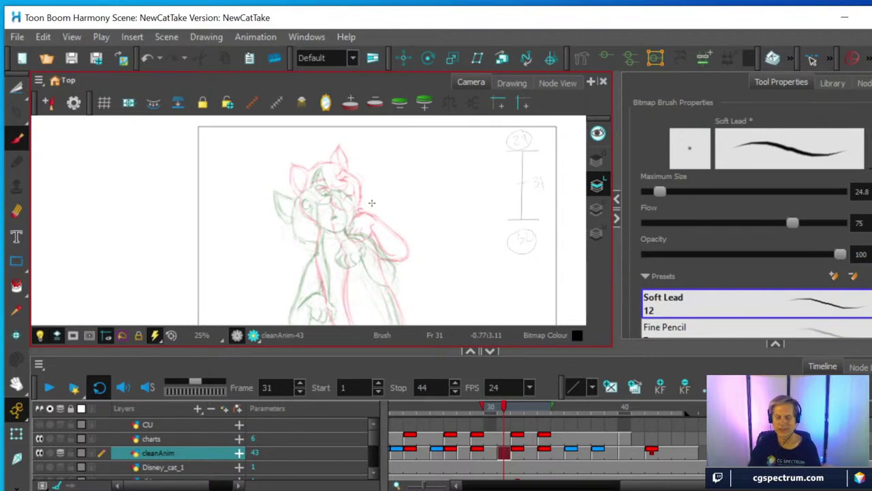
# Step: Sketch the rounded paw and the wrist arc of the cat's raised arm halfway between the onion-skinned poses on frame 31
pyautogui.scroll(3, 371, 202)
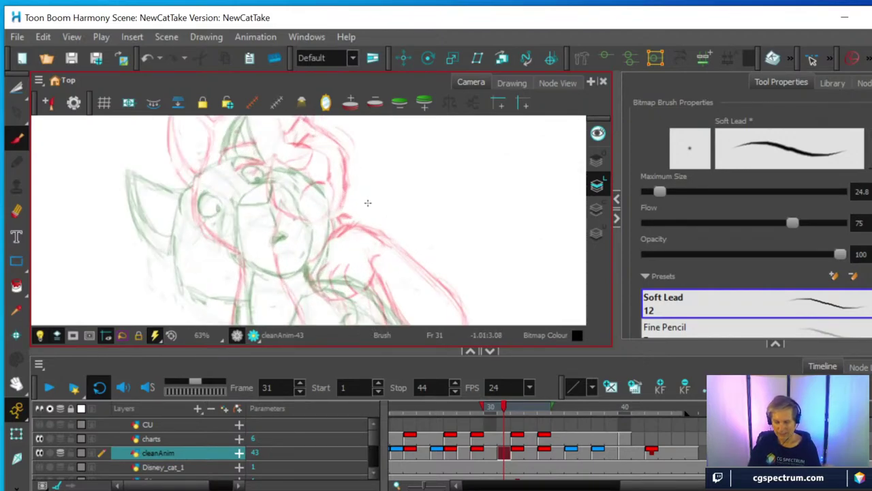
pyautogui.moveTo(368, 202); pyautogui.dragTo(382, 164)
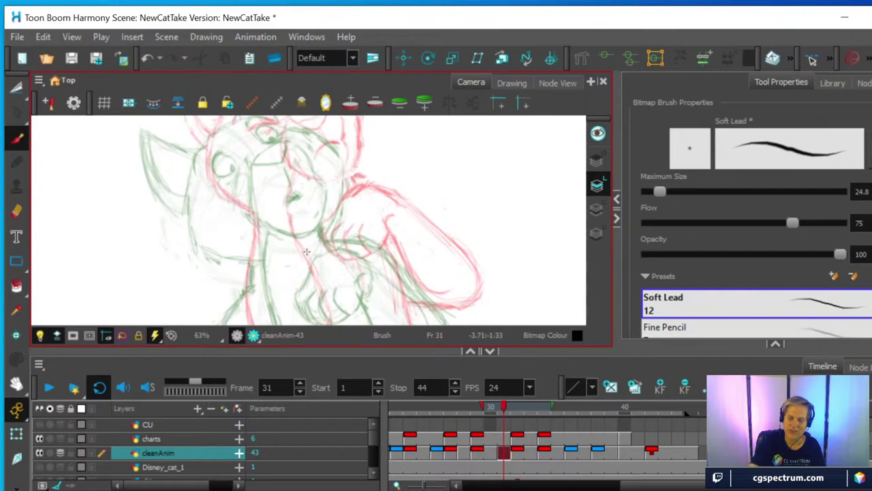
pyautogui.moveTo(307, 259)
pyautogui.mouseDown()
pyautogui.moveTo(341, 289)
pyautogui.moveTo(330, 295)
pyautogui.moveTo(366, 278)
pyautogui.moveTo(316, 272)
pyautogui.mouseUp()
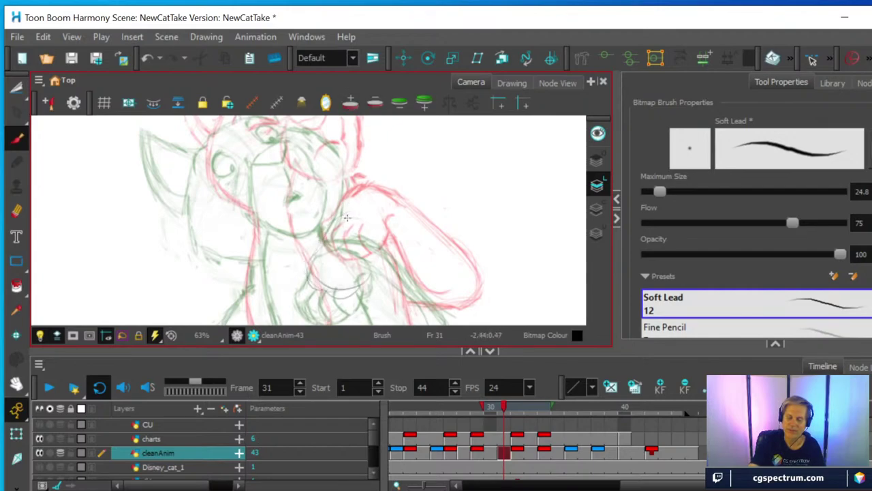
pyautogui.moveTo(384, 244); pyautogui.dragTo(359, 224)
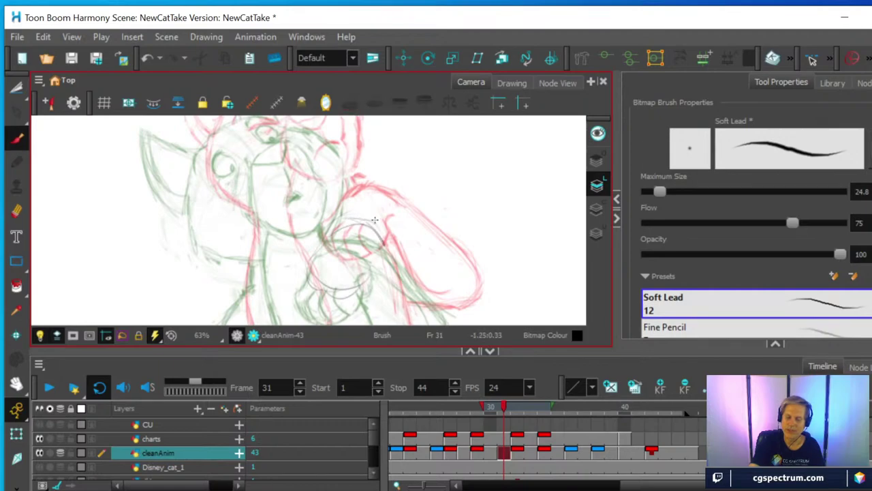
# Step: Sketch the upper and lower forearm contours and the rounded elbow of the raised arm between the onion-skinned poses
pyautogui.moveTo(428, 238)
pyautogui.mouseDown()
pyautogui.moveTo(440, 195)
pyautogui.moveTo(460, 198)
pyautogui.moveTo(470, 229)
pyautogui.mouseUp()
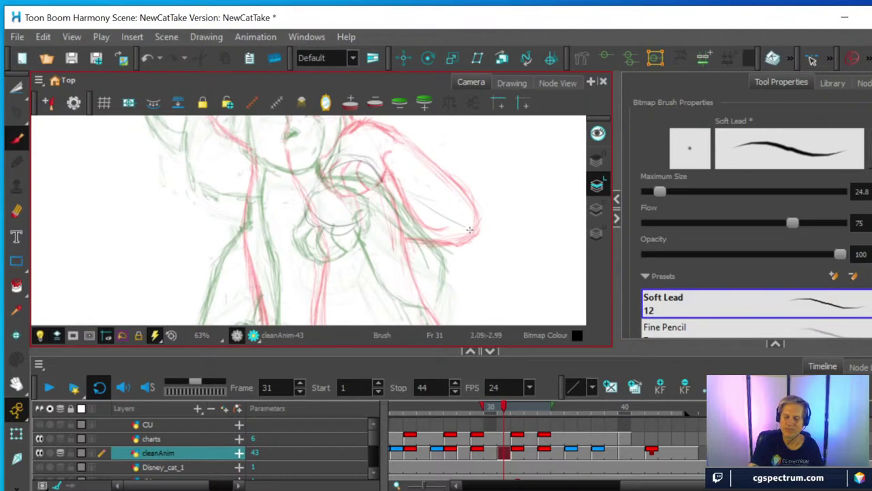
pyautogui.moveTo(364, 207); pyautogui.dragTo(421, 284)
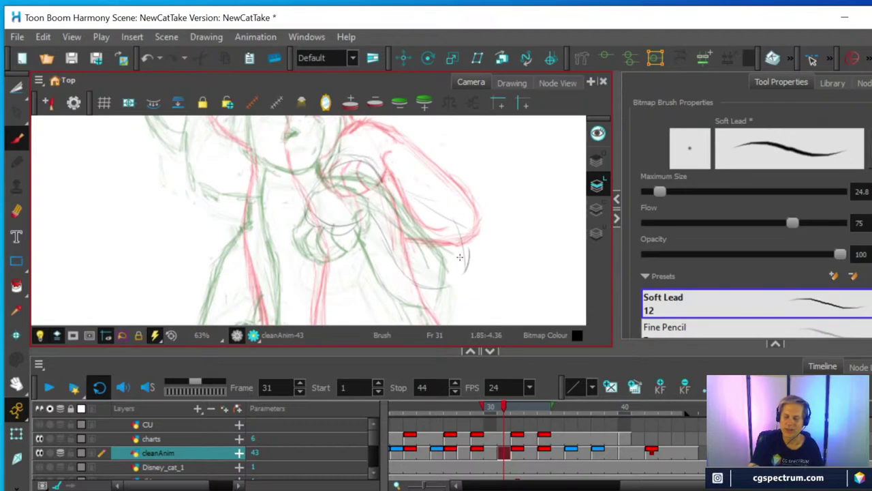
pyautogui.moveTo(372, 218)
pyautogui.mouseDown()
pyautogui.moveTo(409, 275)
pyautogui.moveTo(464, 274)
pyautogui.moveTo(464, 246)
pyautogui.moveTo(390, 162)
pyautogui.mouseUp()
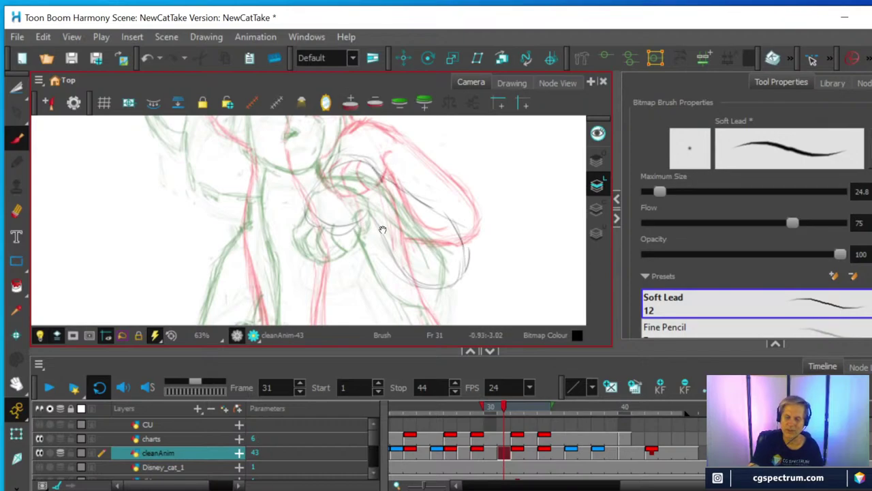
# Step: Check the frame 31 drawings against the Disney_cat_1 reference by showing that layer and hiding it again
pyautogui.press('space')
pyautogui.moveTo(386, 228); pyautogui.dragTo(409, 159)
pyautogui.moveTo(391, 246)
pyautogui.mouseDown()
pyautogui.moveTo(394, 218)
pyautogui.moveTo(337, 232)
pyautogui.mouseUp()
pyautogui.scroll(-2, 409, 208)
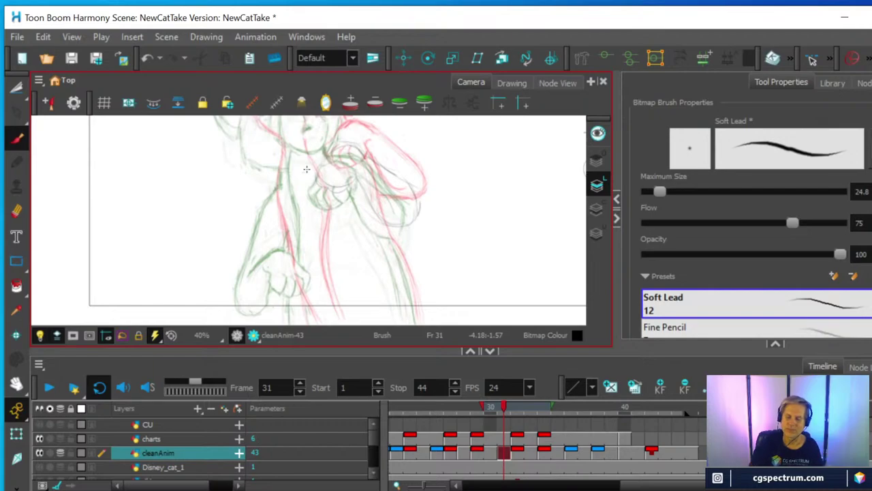
pyautogui.press('space')
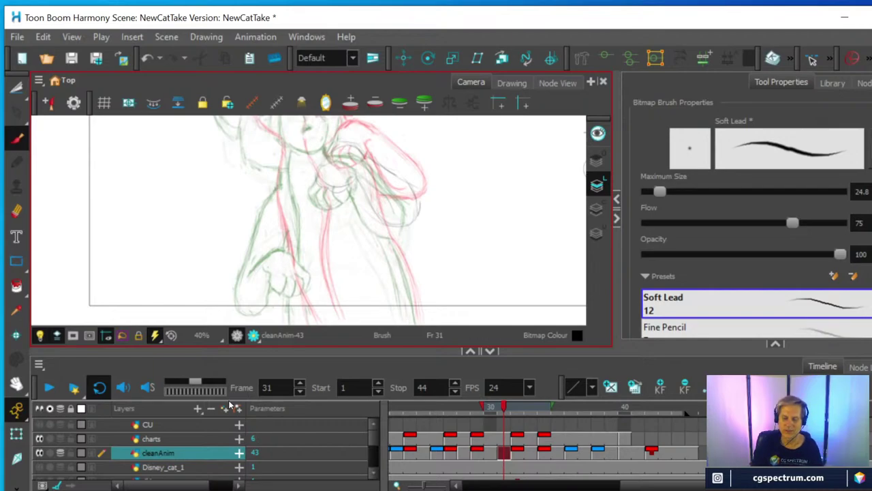
pyautogui.click(38, 467)
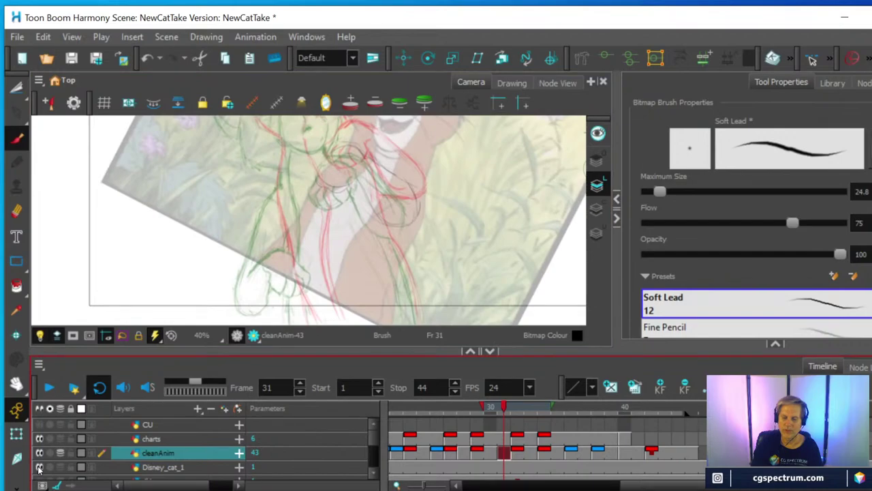
pyautogui.click(39, 467)
pyautogui.scroll(-2, 320, 252)
pyautogui.moveTo(317, 253); pyautogui.dragTo(316, 222)
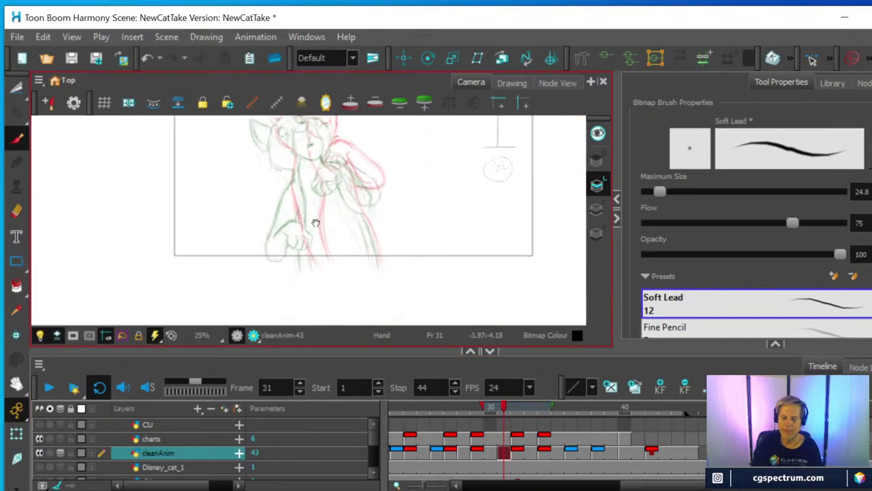
# Step: Enlarge the timeline area and briefly show the rough layer behind the frame 31 drawing, then hide it
pyautogui.moveTo(238, 352); pyautogui.dragTo(266, 247)
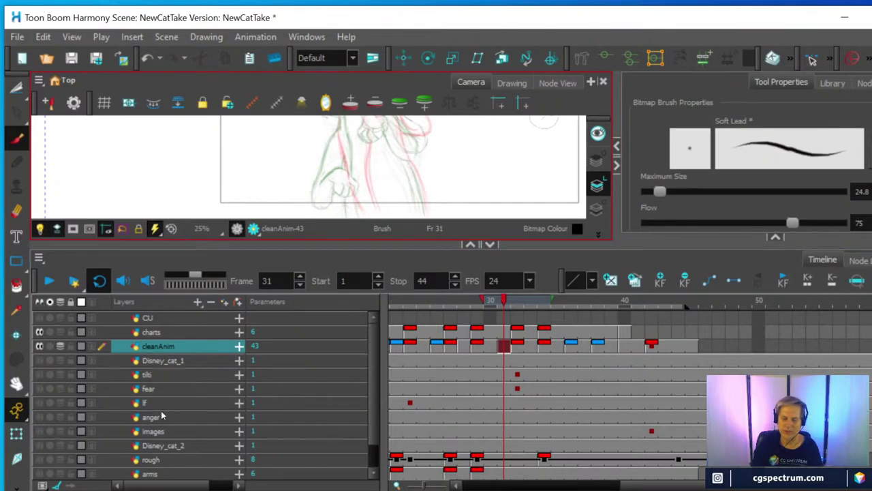
pyautogui.scroll(-2, 162, 416)
pyautogui.click(40, 432)
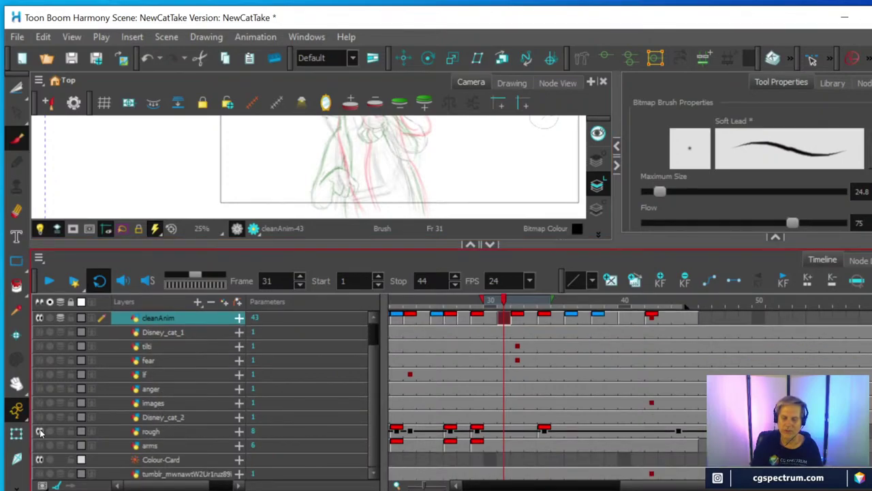
pyautogui.click(40, 432)
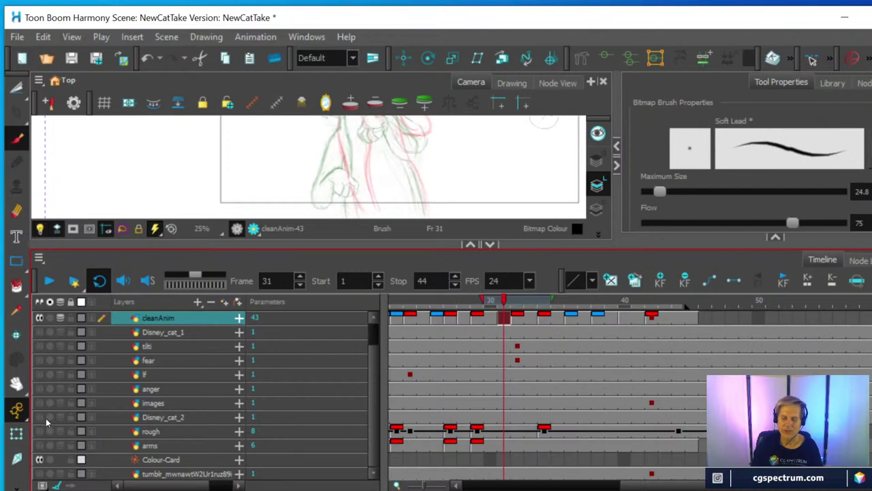
# Step: Look through the layer list around Disney_cat_2 for further cat reference, then shrink the timeline area again
pyautogui.scroll(1, 57, 400)
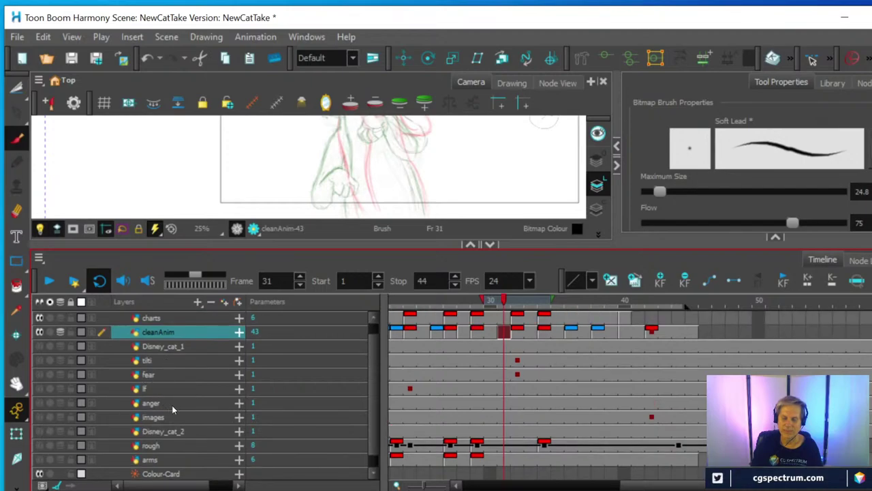
pyautogui.click(175, 432)
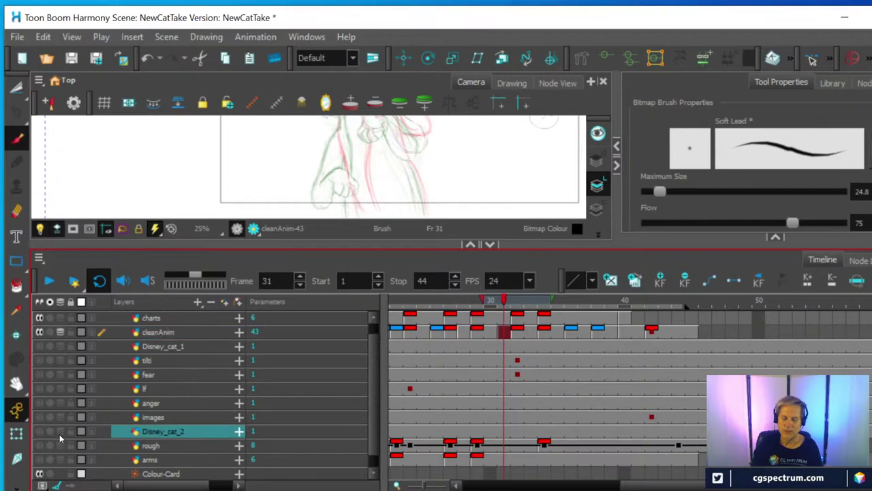
pyautogui.scroll(-1, 197, 424)
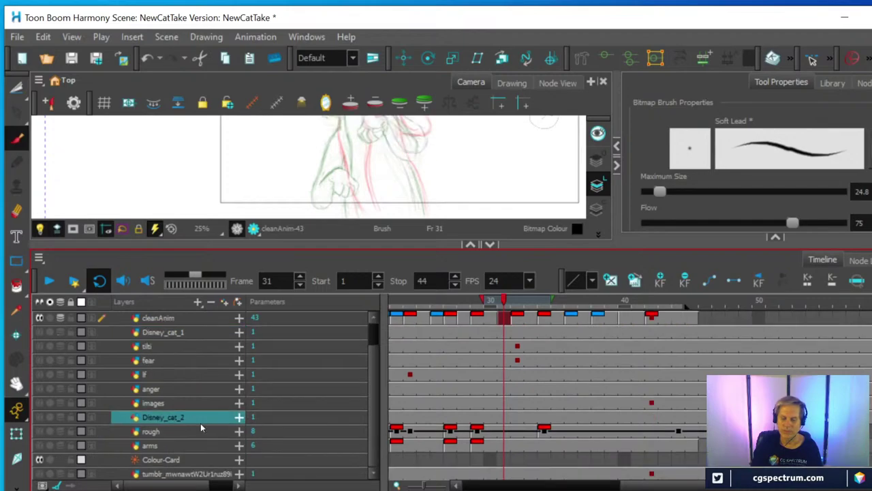
pyautogui.scroll(2, 196, 423)
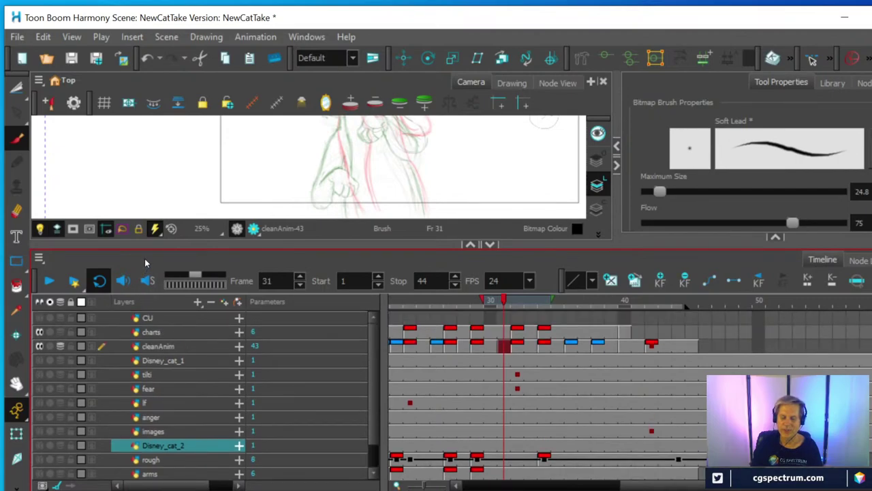
pyautogui.moveTo(154, 245); pyautogui.dragTo(154, 398)
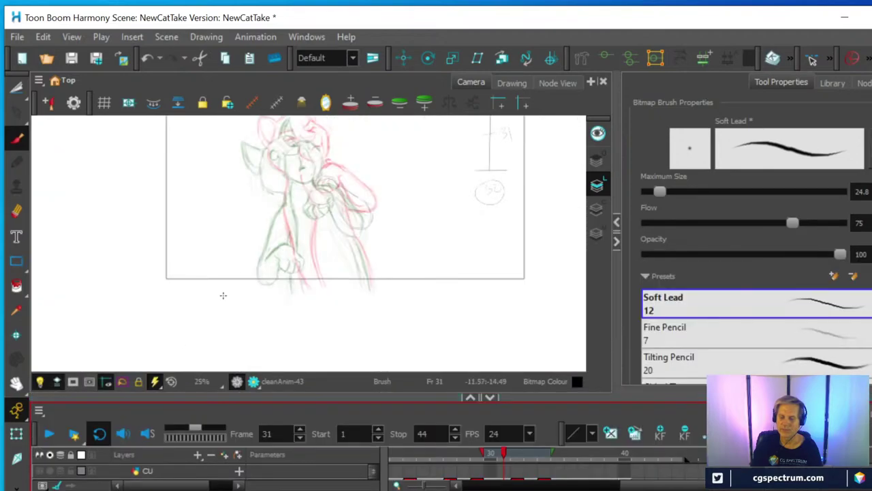
# Step: Sketch the cat's cheek, crown and side-of-head contour plus both ears halfway between the onion-skinned poses on frame 31
pyautogui.scroll(2, 263, 245)
pyautogui.scroll(1, 263, 245)
pyautogui.moveTo(310, 206); pyautogui.dragTo(179, 323)
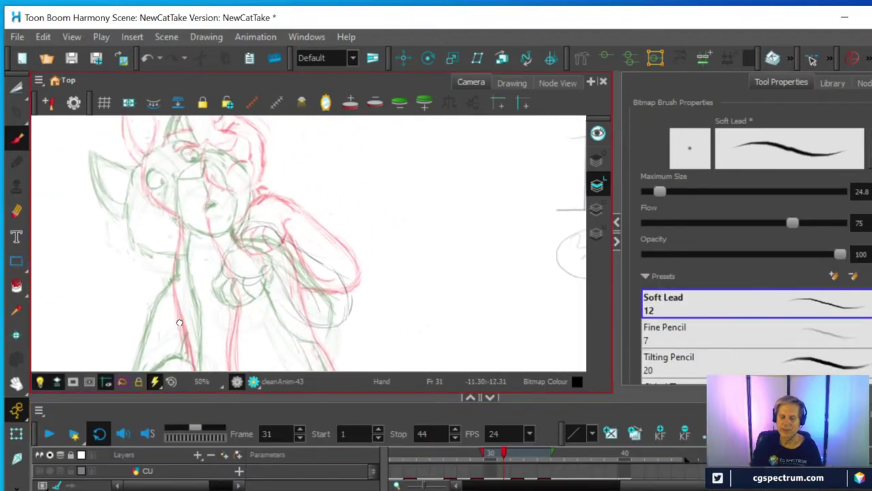
pyautogui.scroll(-2, 251, 268)
pyautogui.scroll(3, 250, 268)
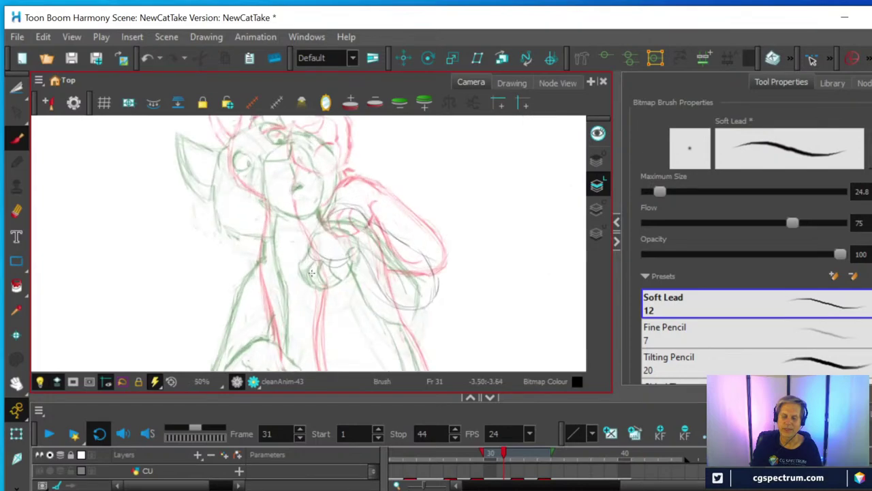
pyautogui.scroll(-1, 296, 279)
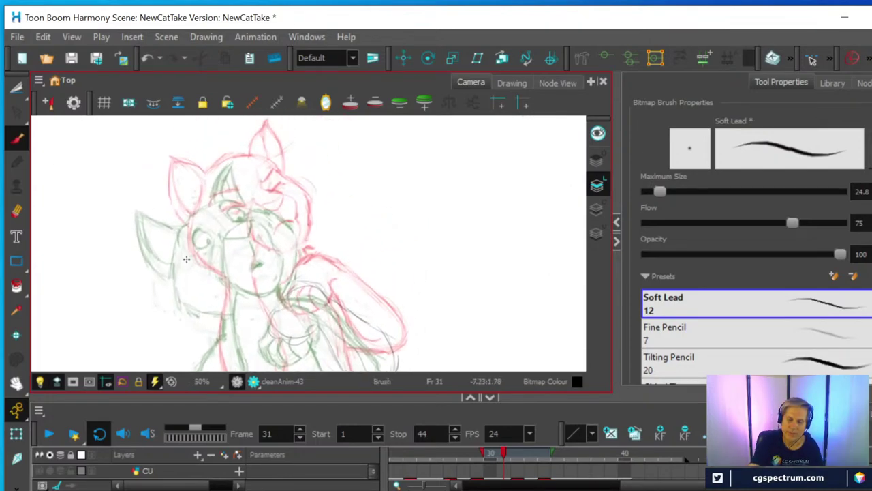
pyautogui.moveTo(188, 220)
pyautogui.mouseDown()
pyautogui.moveTo(188, 279)
pyautogui.moveTo(182, 275)
pyautogui.moveTo(228, 298)
pyautogui.mouseUp()
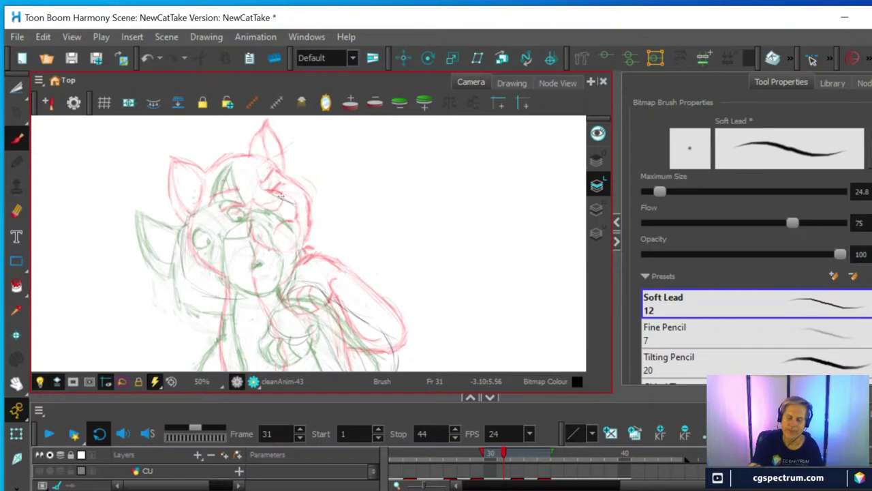
pyautogui.moveTo(280, 196); pyautogui.dragTo(249, 178)
pyautogui.moveTo(187, 214); pyautogui.dragTo(253, 177)
pyautogui.moveTo(297, 205); pyautogui.dragTo(301, 259)
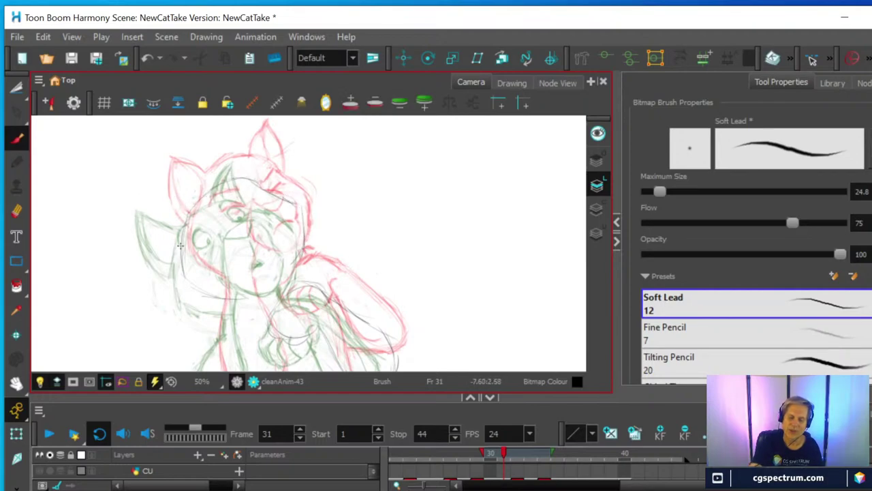
pyautogui.moveTo(156, 191)
pyautogui.mouseDown()
pyautogui.moveTo(177, 252)
pyautogui.moveTo(153, 180)
pyautogui.moveTo(196, 203)
pyautogui.mouseUp()
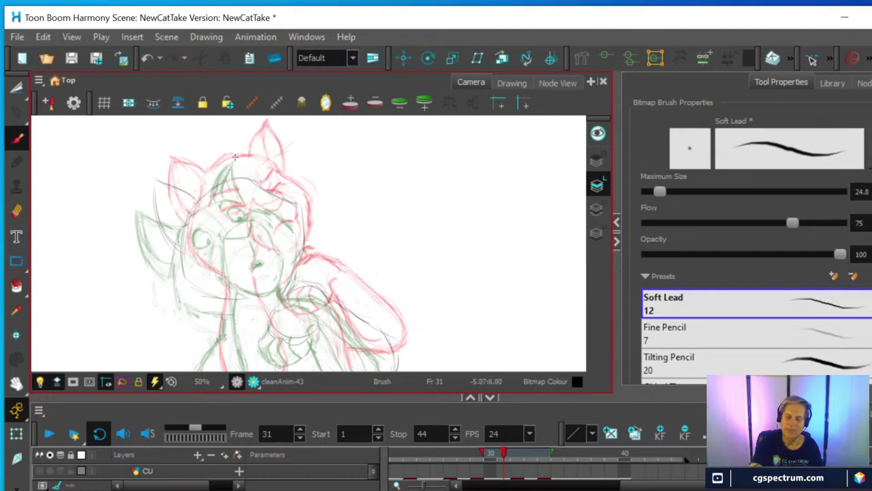
pyautogui.moveTo(261, 179); pyautogui.dragTo(257, 147)
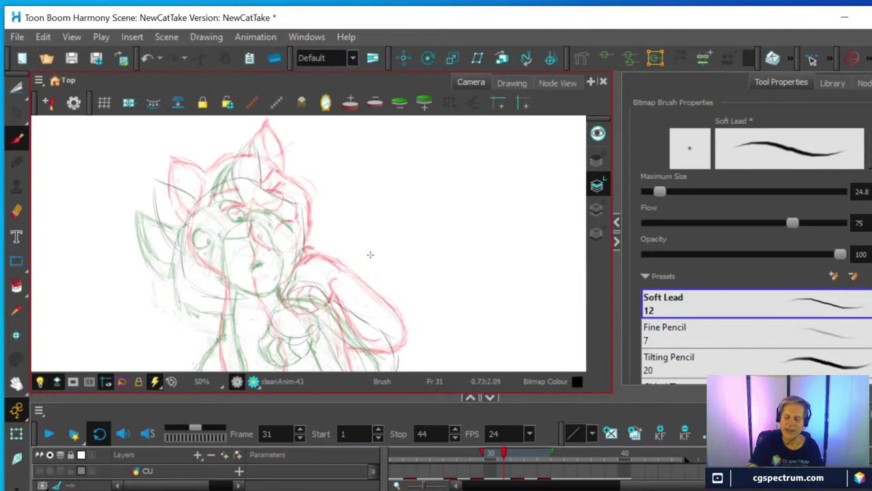
# Step: Sketch the outer and inner contour lines of the lowered-arm side of the body between the onion-skinned poses
pyautogui.moveTo(352, 273); pyautogui.dragTo(357, 205)
pyautogui.moveTo(344, 297); pyautogui.dragTo(344, 224)
pyautogui.moveTo(332, 264); pyautogui.dragTo(336, 239)
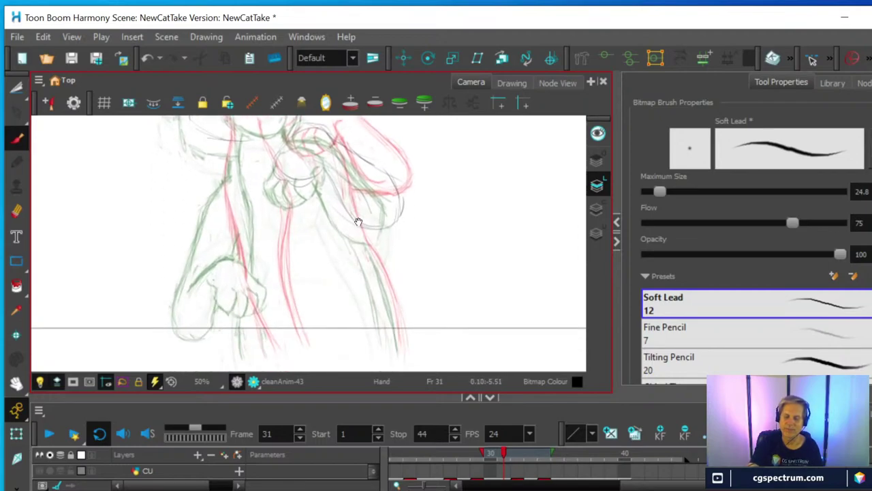
pyautogui.moveTo(235, 138)
pyautogui.mouseDown()
pyautogui.moveTo(230, 185)
pyautogui.moveTo(249, 238)
pyautogui.mouseUp()
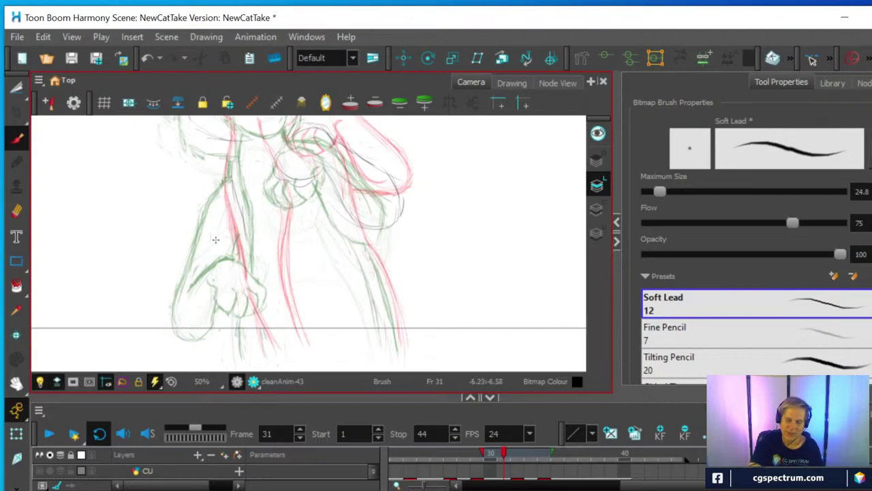
pyautogui.moveTo(233, 192); pyautogui.dragTo(217, 250)
pyautogui.moveTo(223, 301)
pyautogui.mouseDown()
pyautogui.moveTo(225, 345)
pyautogui.moveTo(217, 276)
pyautogui.moveTo(234, 199)
pyautogui.mouseUp()
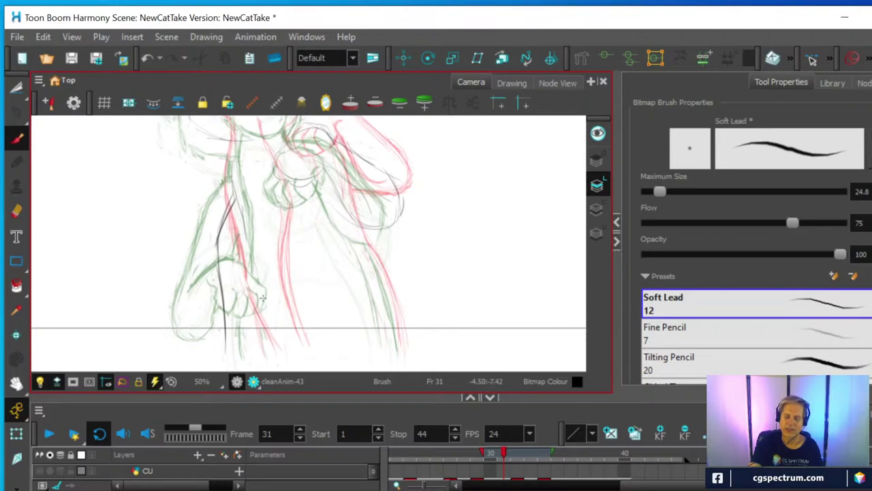
pyautogui.moveTo(252, 251)
pyautogui.mouseDown()
pyautogui.moveTo(284, 339)
pyautogui.moveTo(232, 154)
pyautogui.mouseUp()
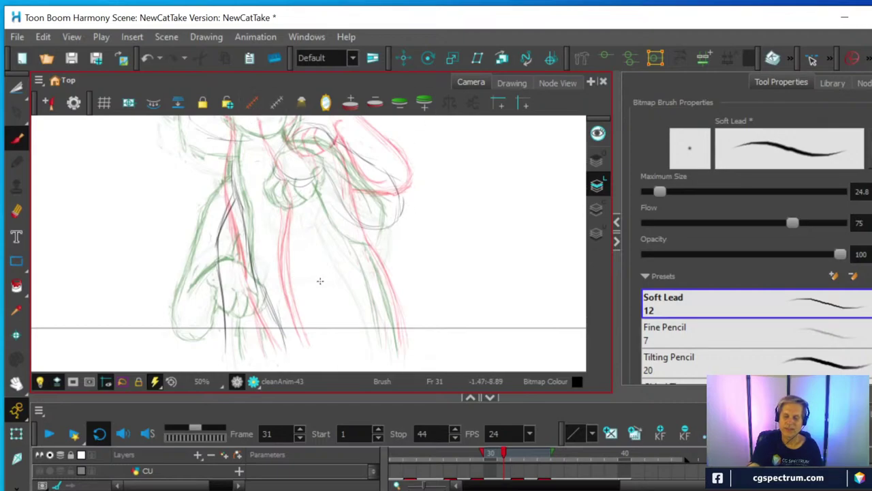
# Step: Sketch the long chest line from below the chin down to the waist on frame 31
pyautogui.scroll(3, 318, 252)
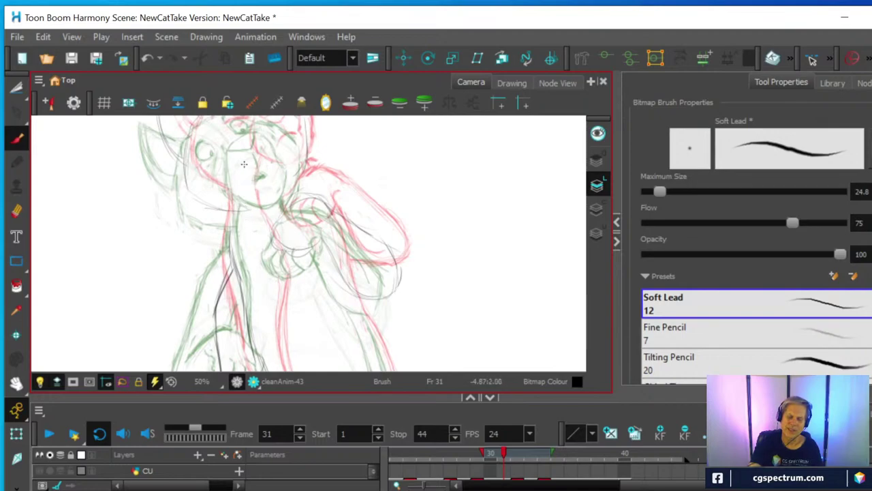
pyautogui.moveTo(247, 214)
pyautogui.mouseDown()
pyautogui.moveTo(267, 285)
pyautogui.moveTo(263, 328)
pyautogui.mouseUp()
pyautogui.moveTo(301, 290)
pyautogui.mouseDown()
pyautogui.moveTo(311, 300)
pyautogui.moveTo(306, 209)
pyautogui.moveTo(263, 266)
pyautogui.moveTo(290, 334)
pyautogui.mouseUp()
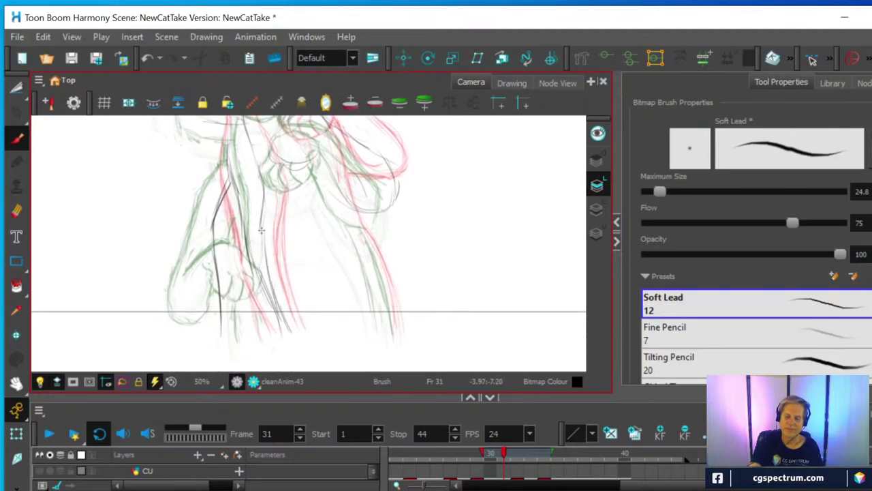
# Step: Sketch the nose bridge shape and short dark accent marks in the middle of the cat's face
pyautogui.press('space')
pyautogui.moveTo(320, 197); pyautogui.dragTo(319, 279)
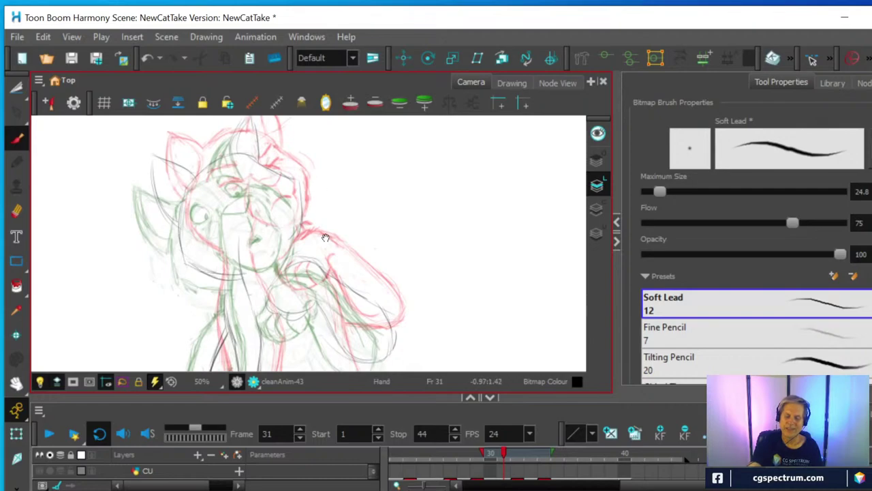
pyautogui.press('space')
pyautogui.moveTo(323, 238); pyautogui.dragTo(328, 287)
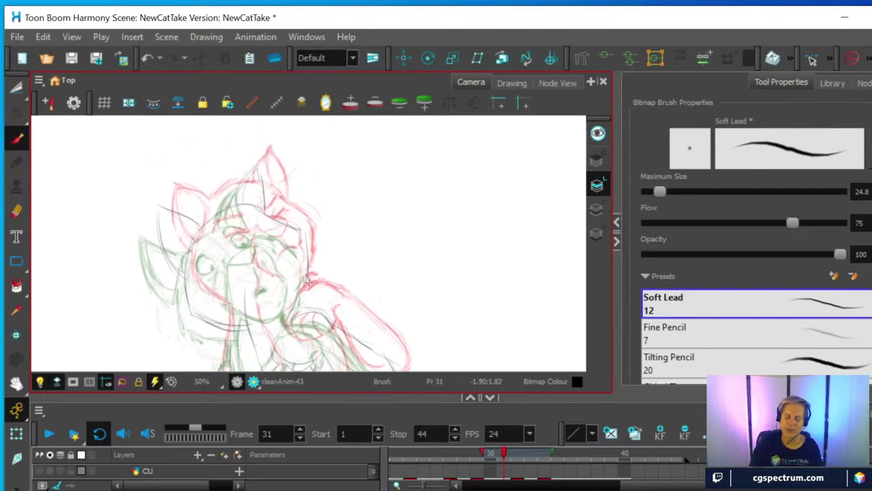
pyautogui.scroll(2, 373, 257)
pyautogui.scroll(-2, 373, 257)
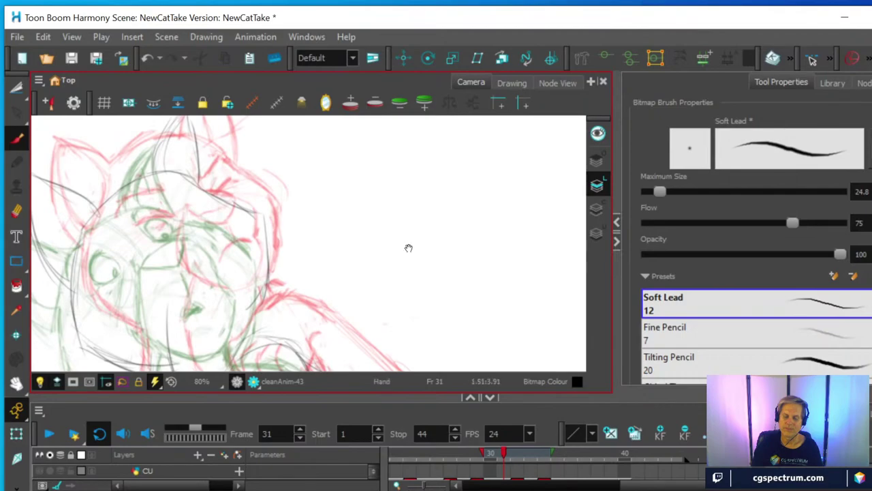
pyautogui.scroll(1, 444, 256)
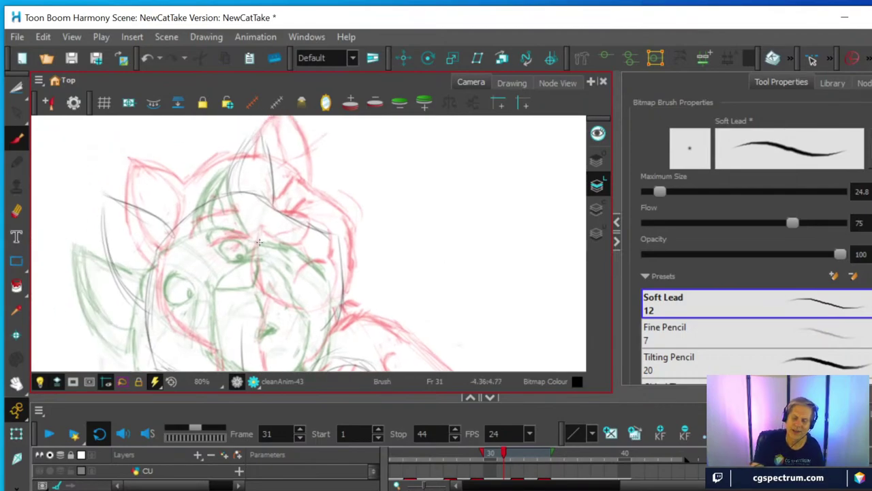
pyautogui.moveTo(244, 257)
pyautogui.mouseDown()
pyautogui.moveTo(286, 236)
pyautogui.moveTo(262, 274)
pyautogui.moveTo(240, 268)
pyautogui.mouseUp()
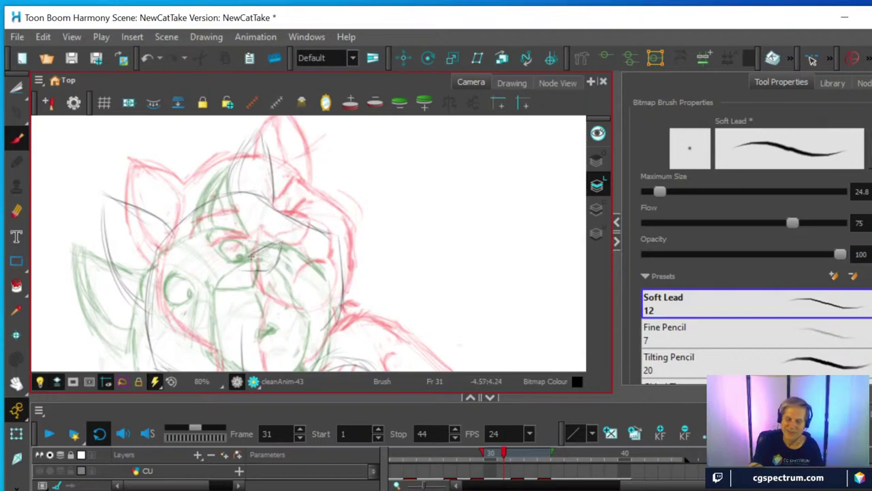
pyautogui.moveTo(236, 267)
pyautogui.mouseDown()
pyautogui.moveTo(266, 270)
pyautogui.moveTo(278, 261)
pyautogui.moveTo(273, 270)
pyautogui.moveTo(280, 258)
pyautogui.moveTo(268, 248)
pyautogui.moveTo(242, 271)
pyautogui.moveTo(239, 259)
pyautogui.moveTo(284, 239)
pyautogui.moveTo(279, 260)
pyautogui.moveTo(270, 250)
pyautogui.moveTo(232, 271)
pyautogui.moveTo(256, 273)
pyautogui.mouseUp()
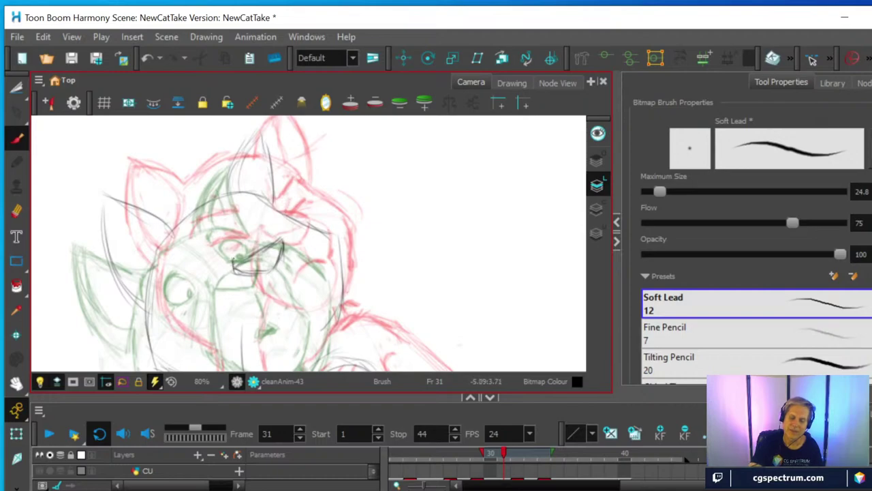
pyautogui.moveTo(267, 230); pyautogui.dragTo(283, 244)
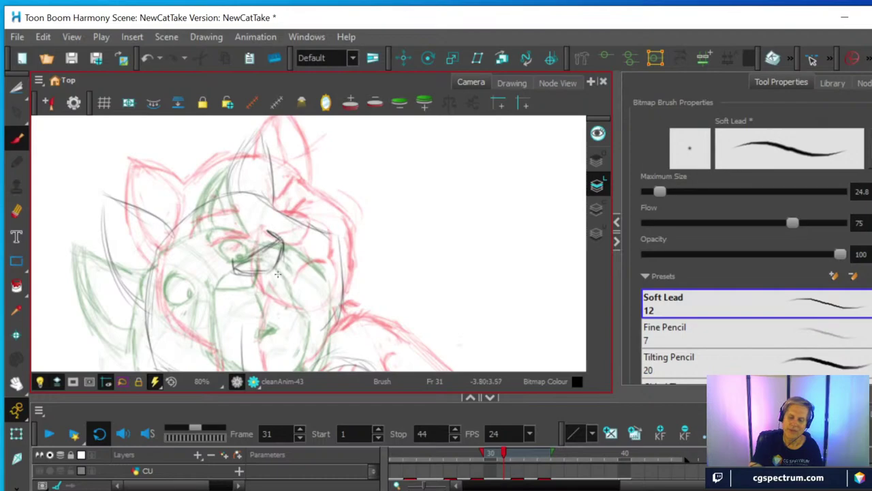
pyautogui.moveTo(276, 275)
pyautogui.mouseDown()
pyautogui.moveTo(284, 293)
pyautogui.moveTo(302, 294)
pyautogui.moveTo(285, 289)
pyautogui.mouseUp()
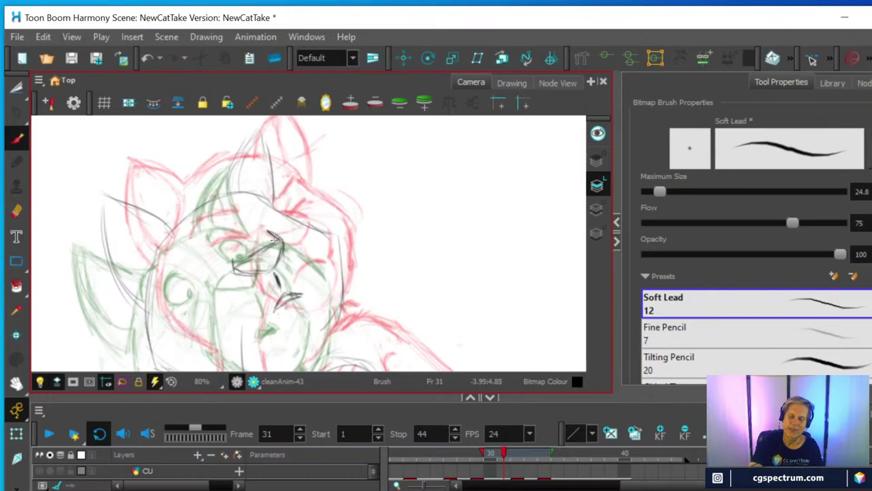
# Step: Darken the brow crease beside the nose bridge and sketch the other eye's outline with its brow arc
pyautogui.moveTo(259, 233); pyautogui.dragTo(279, 239)
pyautogui.moveTo(271, 201)
pyautogui.mouseDown()
pyautogui.moveTo(259, 228)
pyautogui.moveTo(272, 230)
pyautogui.mouseUp()
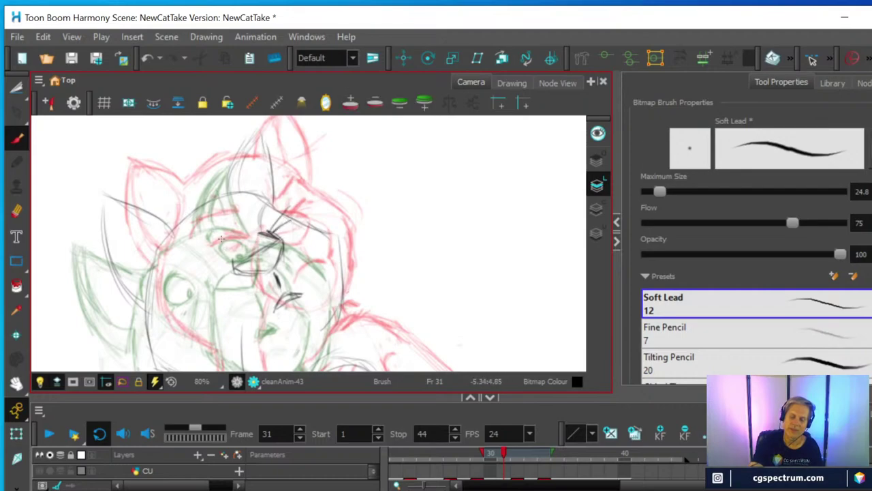
pyautogui.moveTo(207, 249)
pyautogui.mouseDown()
pyautogui.moveTo(214, 273)
pyautogui.moveTo(224, 264)
pyautogui.moveTo(192, 259)
pyautogui.moveTo(225, 253)
pyautogui.moveTo(218, 262)
pyautogui.moveTo(250, 231)
pyautogui.moveTo(198, 279)
pyautogui.mouseUp()
pyautogui.moveTo(198, 279)
pyautogui.mouseDown()
pyautogui.moveTo(235, 253)
pyautogui.moveTo(210, 245)
pyautogui.moveTo(196, 259)
pyautogui.moveTo(224, 257)
pyautogui.moveTo(214, 244)
pyautogui.moveTo(224, 248)
pyautogui.moveTo(202, 277)
pyautogui.mouseUp()
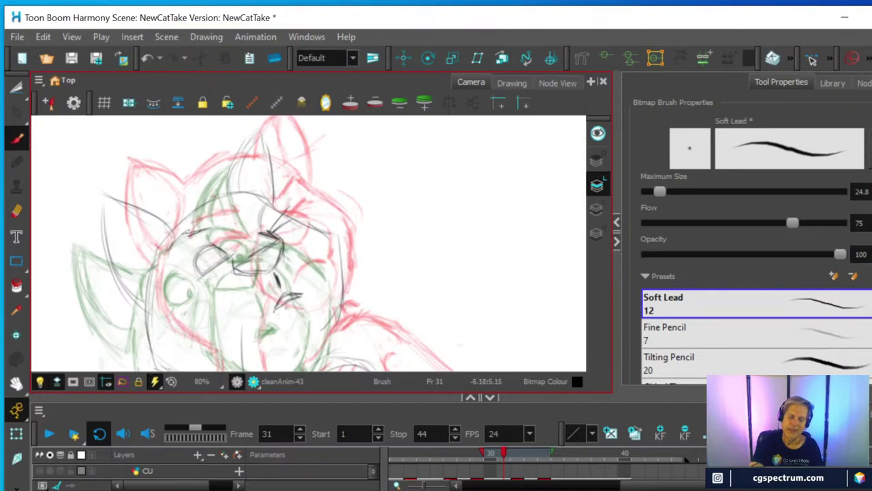
# Step: Sketch dark brow arcs above both of the cat's eyes on frame 31
pyautogui.moveTo(204, 232)
pyautogui.mouseDown()
pyautogui.moveTo(173, 252)
pyautogui.moveTo(191, 227)
pyautogui.moveTo(206, 228)
pyautogui.moveTo(184, 227)
pyautogui.moveTo(173, 254)
pyautogui.mouseUp()
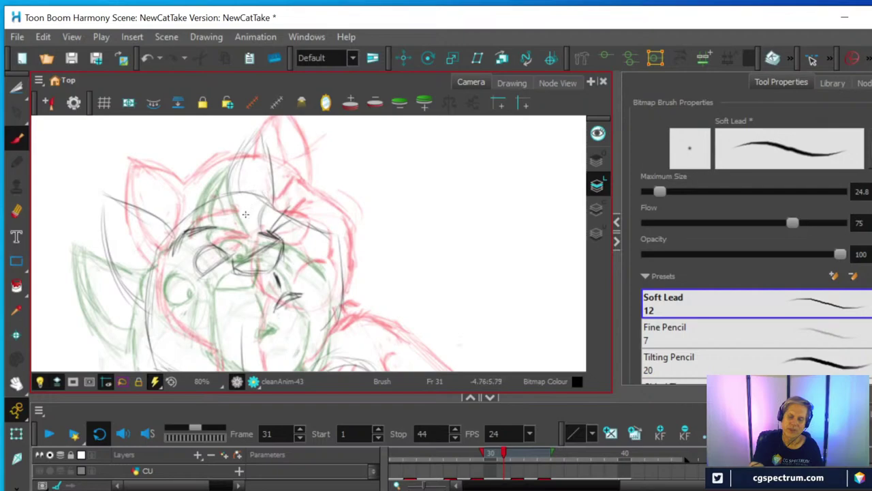
pyautogui.moveTo(252, 203)
pyautogui.mouseDown()
pyautogui.moveTo(245, 215)
pyautogui.moveTo(264, 192)
pyautogui.moveTo(253, 201)
pyautogui.moveTo(262, 201)
pyautogui.mouseUp()
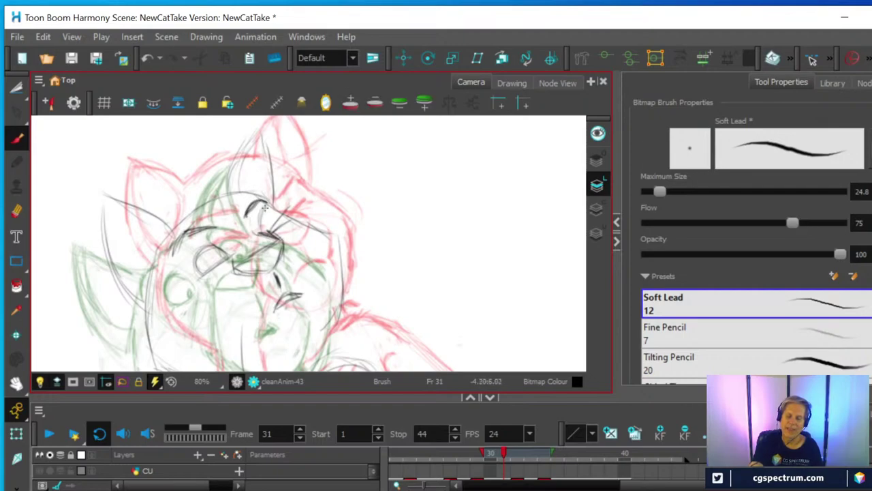
pyautogui.moveTo(271, 228)
pyautogui.mouseDown()
pyautogui.moveTo(278, 219)
pyautogui.moveTo(269, 224)
pyautogui.mouseUp()
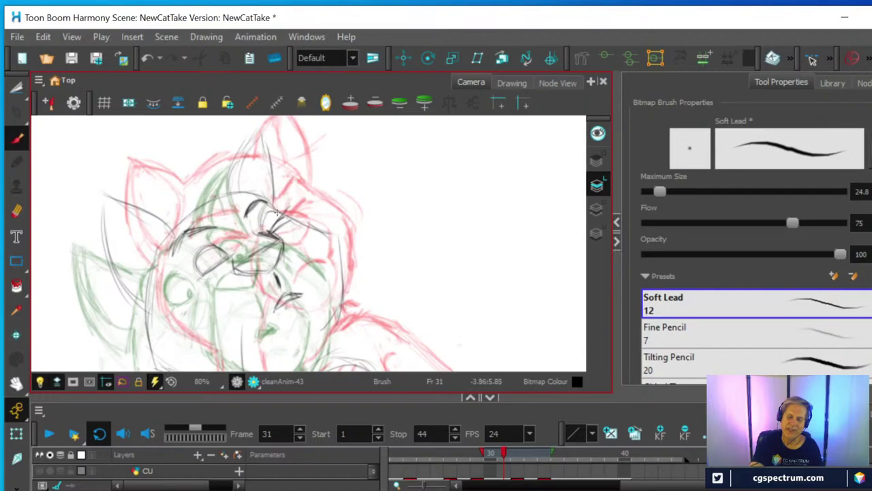
# Step: Darken the lids of both eyes and draw a dark pupil in each one
pyautogui.moveTo(212, 249)
pyautogui.mouseDown()
pyautogui.moveTo(203, 278)
pyautogui.moveTo(214, 252)
pyautogui.moveTo(229, 253)
pyautogui.mouseUp()
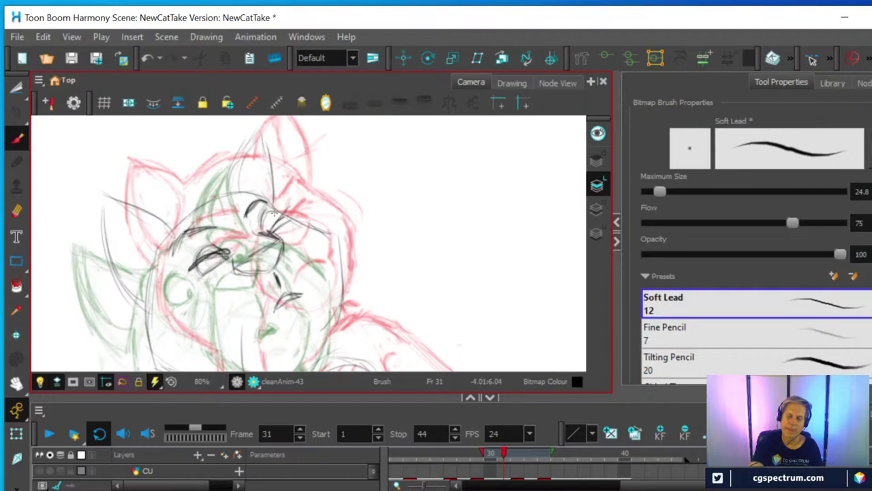
pyautogui.moveTo(281, 203)
pyautogui.mouseDown()
pyautogui.moveTo(263, 228)
pyautogui.moveTo(276, 213)
pyautogui.moveTo(270, 201)
pyautogui.mouseUp()
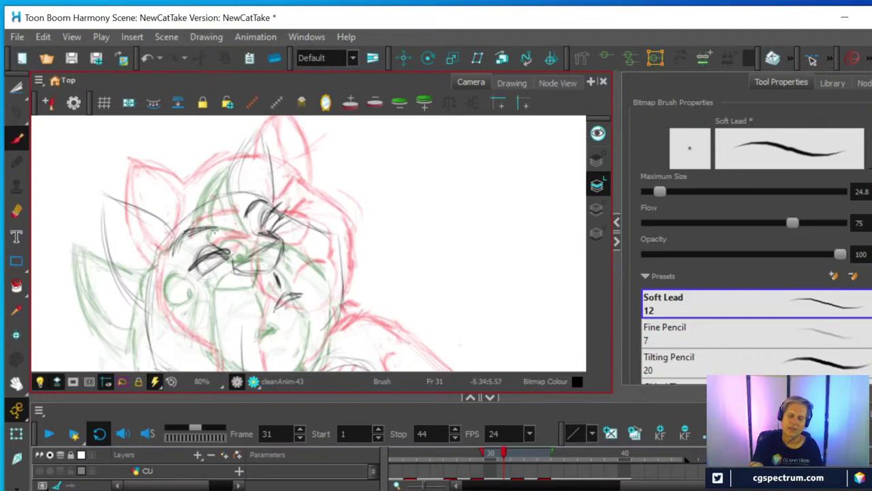
pyautogui.moveTo(228, 265)
pyautogui.mouseDown()
pyautogui.moveTo(220, 277)
pyautogui.moveTo(217, 260)
pyautogui.mouseUp()
pyautogui.moveTo(277, 216); pyautogui.dragTo(274, 221)
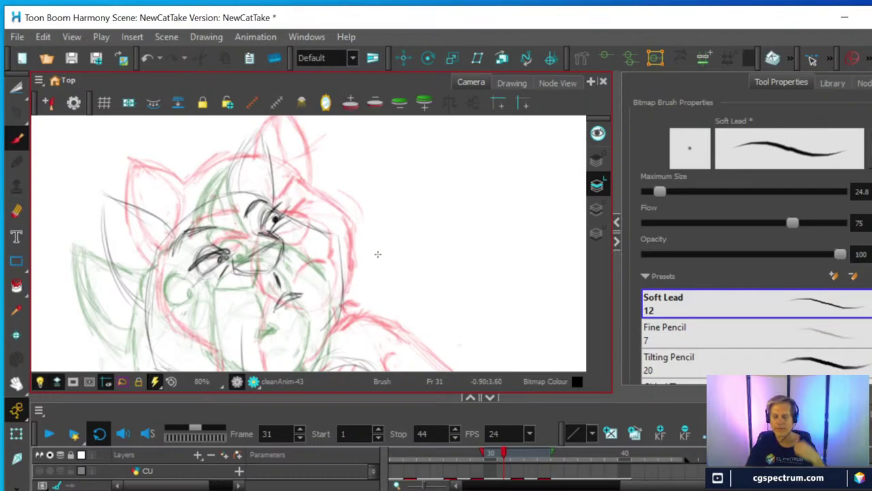
# Step: Enlarge the timeline area, then lasso and copy the cat's fist on frame 29 of the cleanAnim layer with the Cutter
pyautogui.scroll(-2, 375, 250)
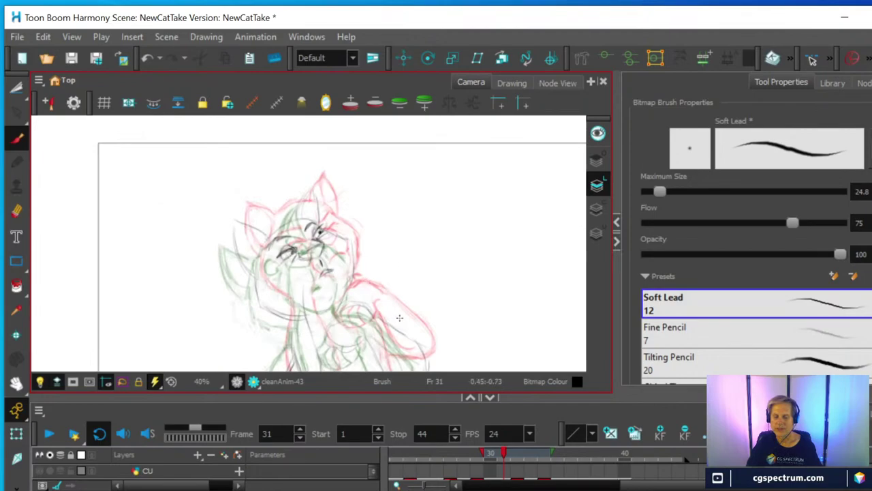
pyautogui.scroll(1, 399, 317)
pyautogui.moveTo(400, 315); pyautogui.dragTo(405, 265)
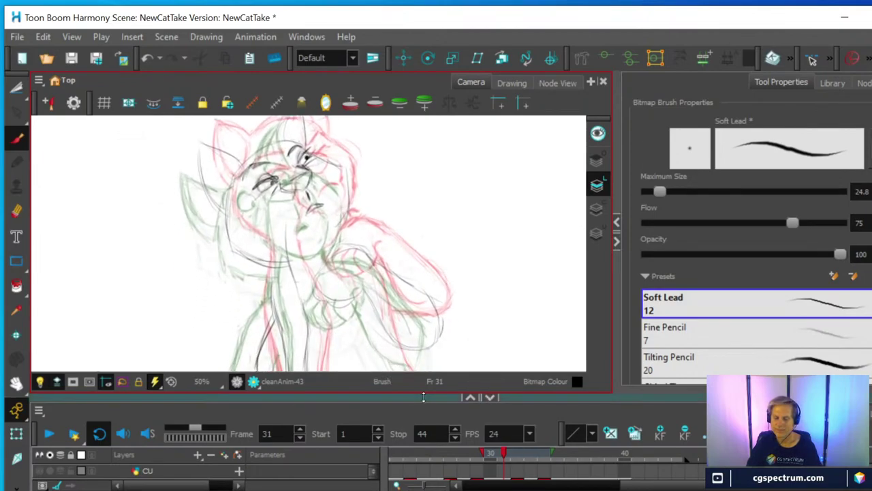
pyautogui.moveTo(423, 396); pyautogui.dragTo(423, 324)
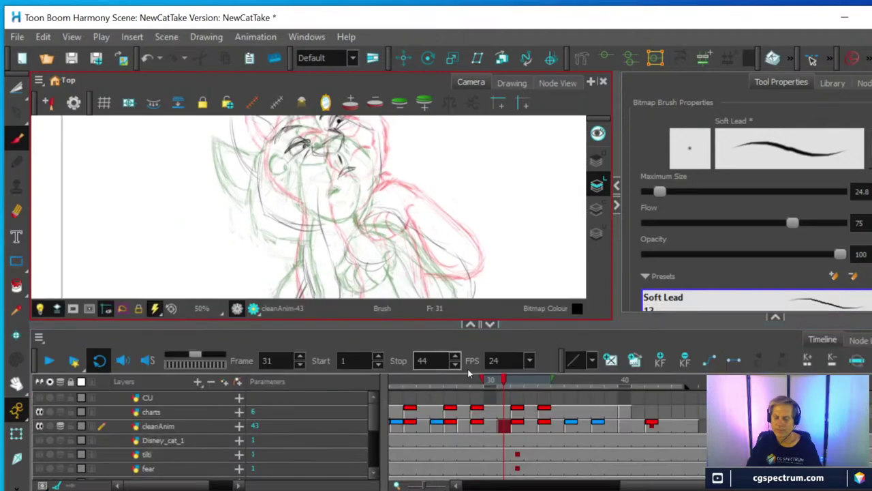
pyautogui.click(516, 427)
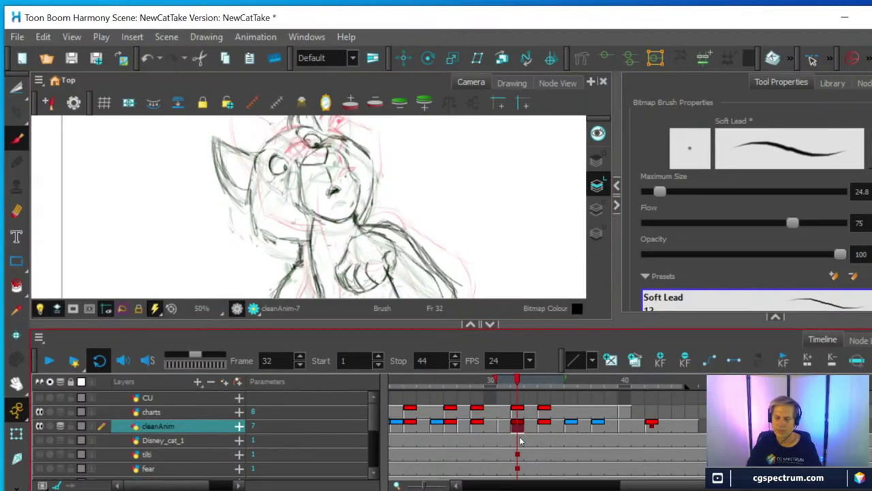
pyautogui.click(501, 428)
pyautogui.click(479, 428)
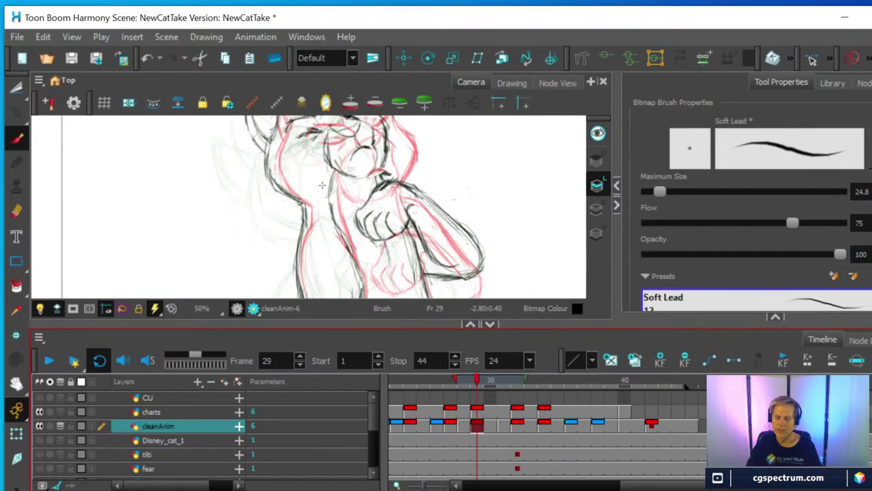
pyautogui.click(17, 86)
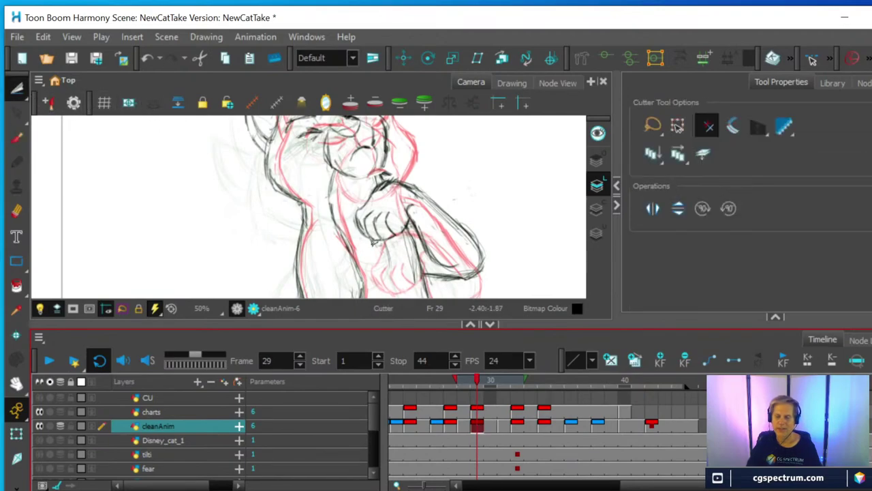
pyautogui.moveTo(354, 238)
pyautogui.mouseDown()
pyautogui.moveTo(356, 194)
pyautogui.moveTo(375, 180)
pyautogui.moveTo(413, 181)
pyautogui.moveTo(420, 203)
pyautogui.moveTo(403, 236)
pyautogui.moveTo(355, 240)
pyautogui.mouseUp()
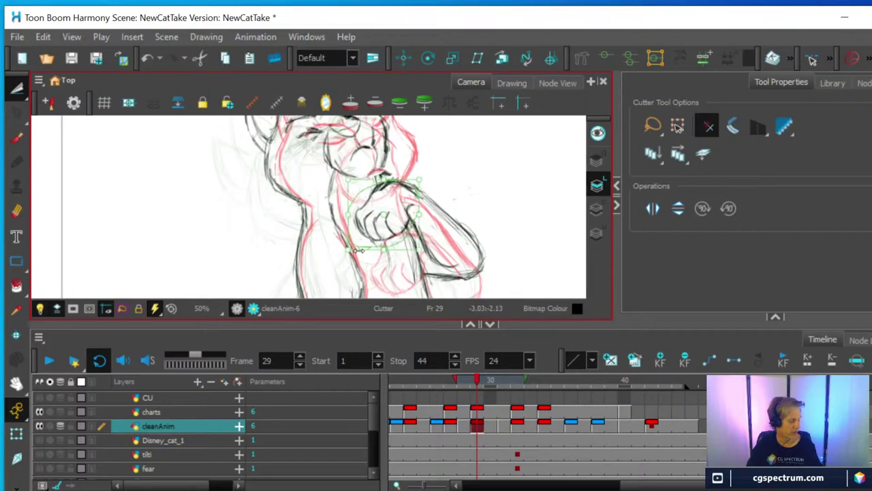
pyautogui.click(463, 425)
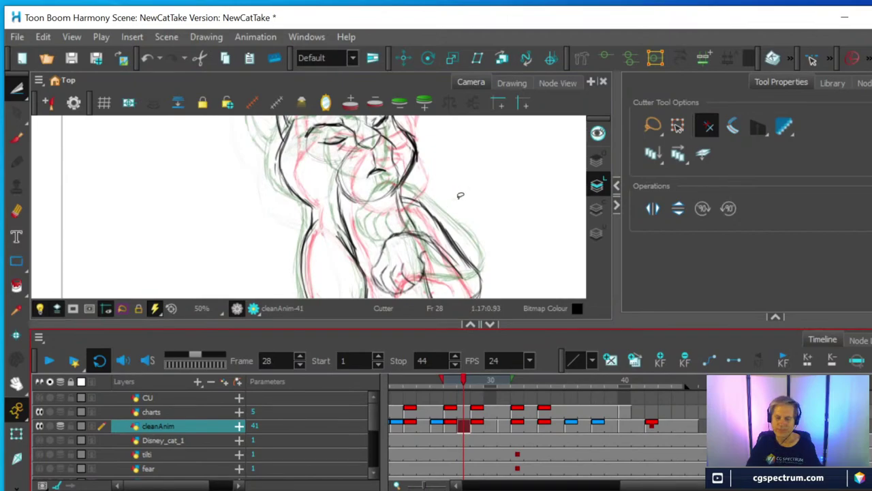
pyautogui.hotkey('ctrl', 'v')
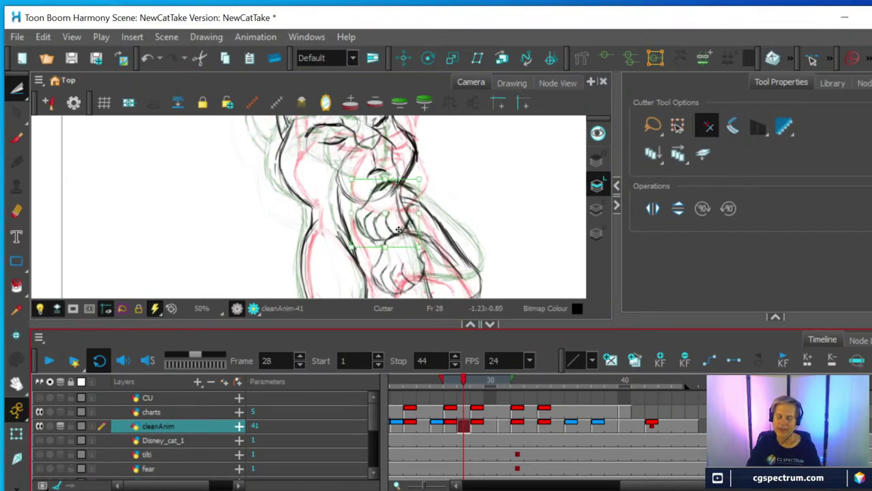
pyautogui.moveTo(399, 229); pyautogui.dragTo(403, 252)
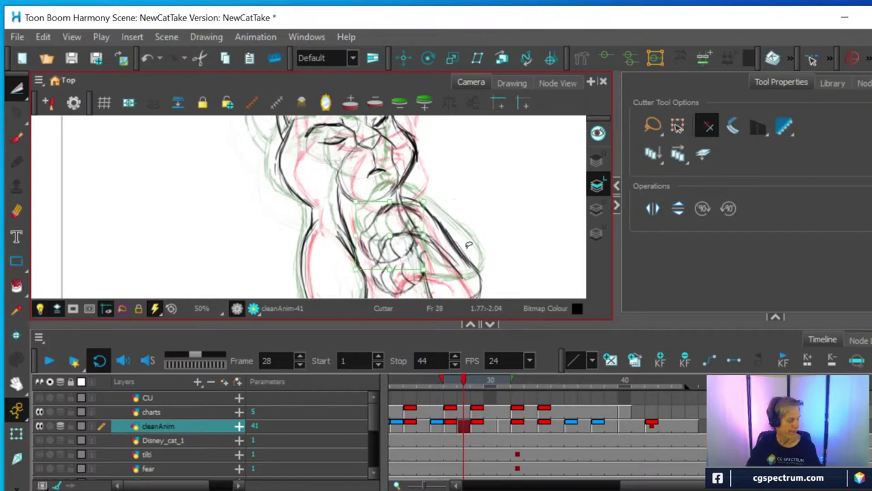
pyautogui.hotkey('ctrl', 'z')
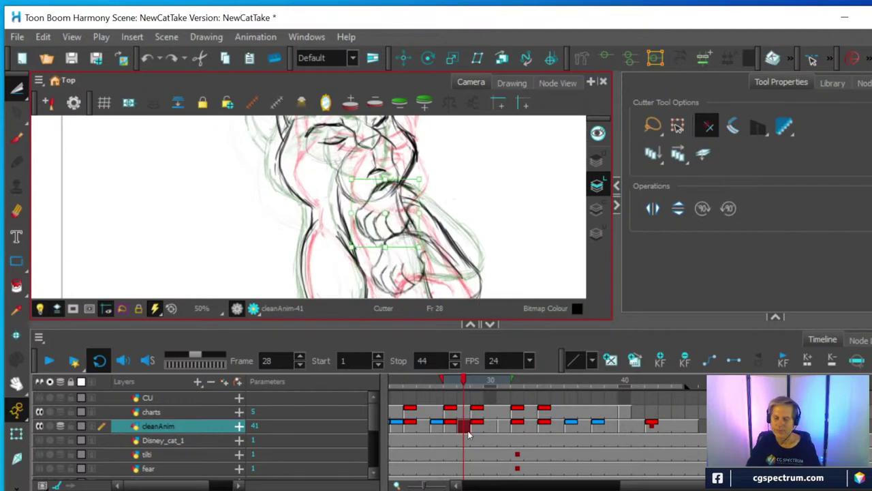
# Step: Paste the copied fist into frame 31 and place it under the chin between the two onion-skinned fists
pyautogui.click(506, 427)
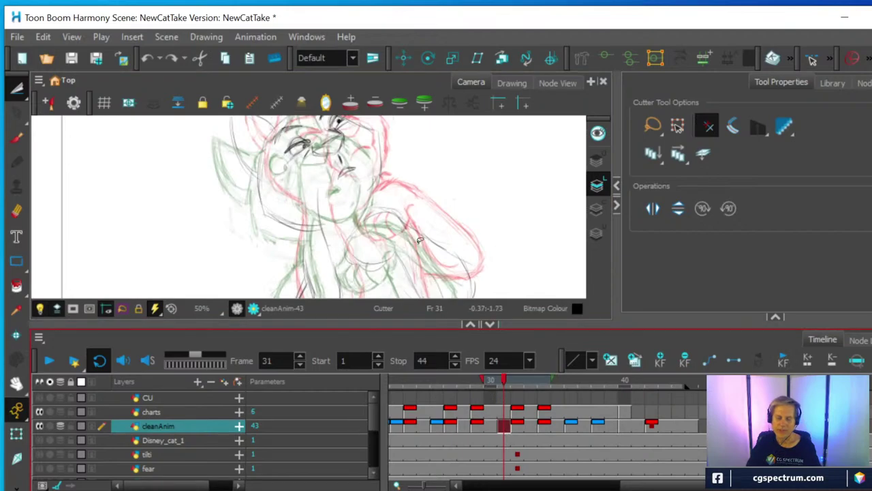
pyautogui.hotkey('ctrl', 'v')
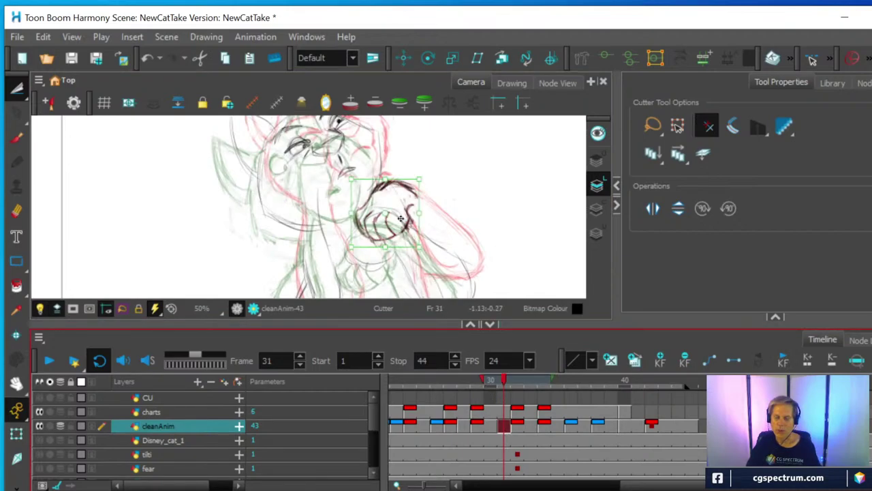
pyautogui.moveTo(386, 225)
pyautogui.mouseDown()
pyautogui.moveTo(373, 253)
pyautogui.moveTo(468, 217)
pyautogui.moveTo(454, 229)
pyautogui.moveTo(477, 250)
pyautogui.mouseUp()
pyautogui.press('2')
pyautogui.press('space')
pyautogui.press('2')
pyautogui.press('2')
pyautogui.press('space')
pyautogui.press('1')
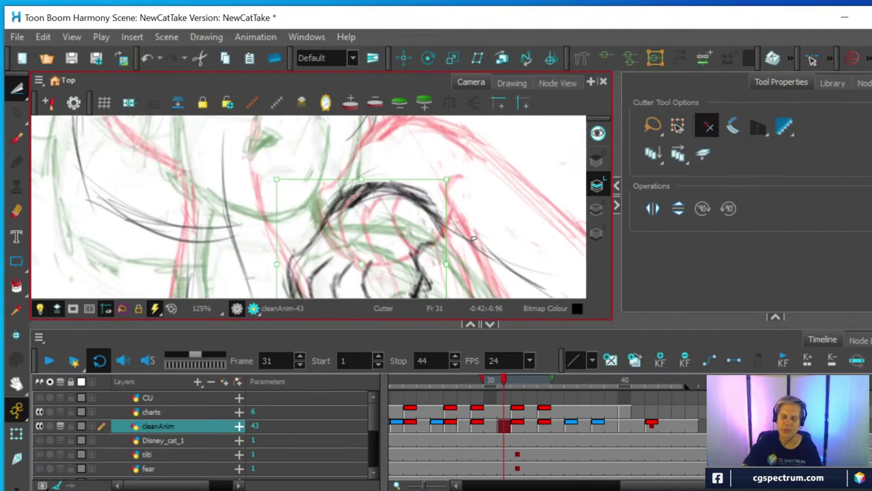
# Step: Erase the excess dark strokes along the upper edge of the pasted fist
pyautogui.click(17, 212)
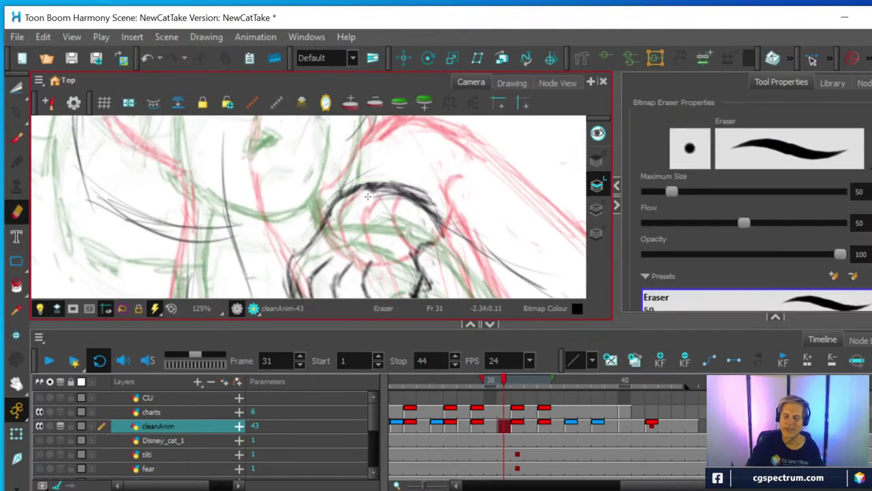
pyautogui.scroll(-4, 379, 194)
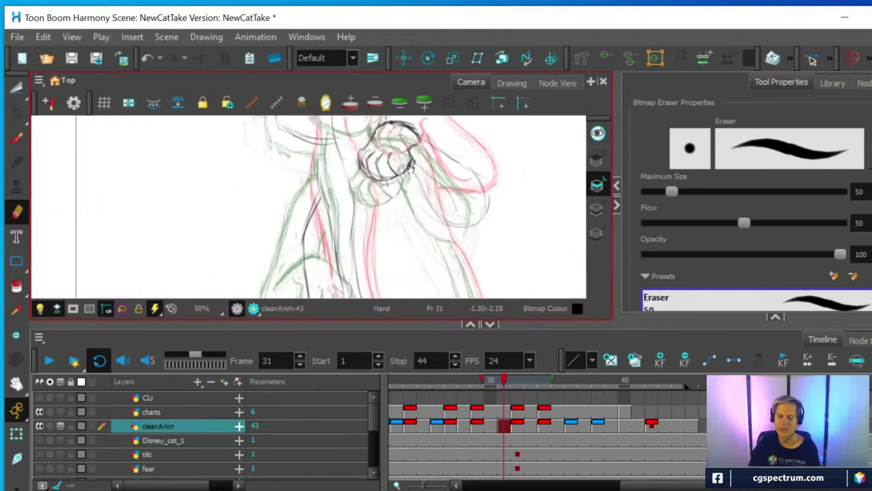
pyautogui.moveTo(411, 168); pyautogui.dragTo(381, 217)
pyautogui.scroll(-4, 420, 218)
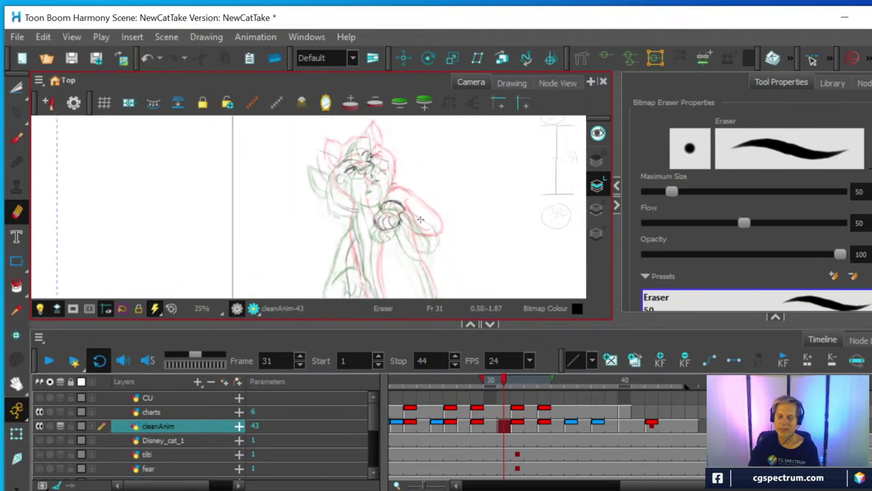
pyautogui.scroll(2, 419, 218)
pyautogui.scroll(-1, 421, 219)
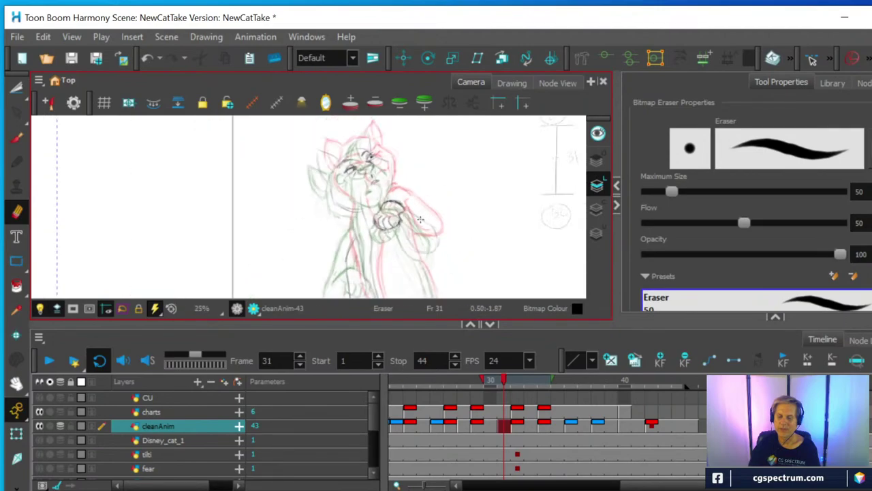
pyautogui.scroll(1, 421, 220)
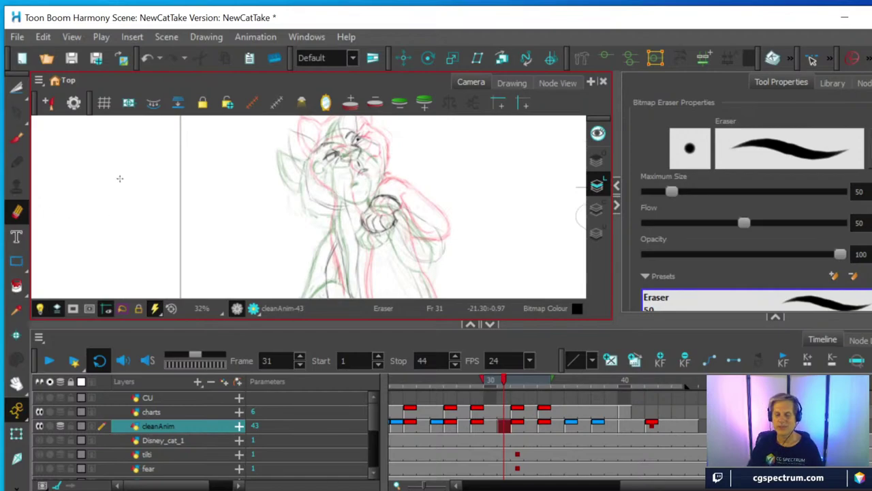
pyautogui.scroll(-2, 478, 197)
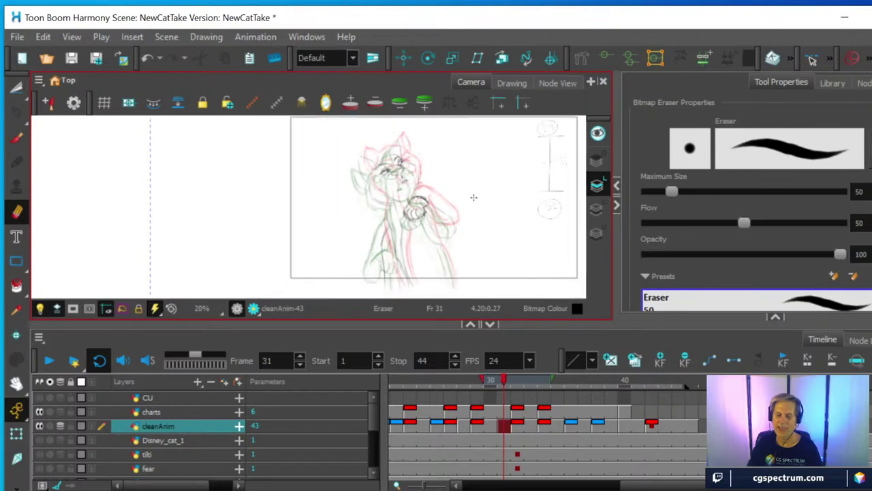
pyautogui.scroll(2, 473, 197)
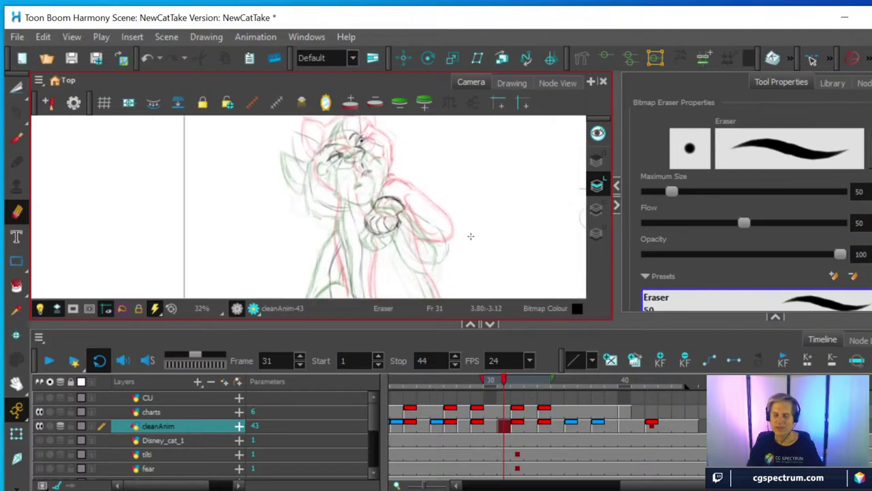
pyautogui.moveTo(467, 236); pyautogui.dragTo(470, 209)
pyautogui.scroll(2, 471, 208)
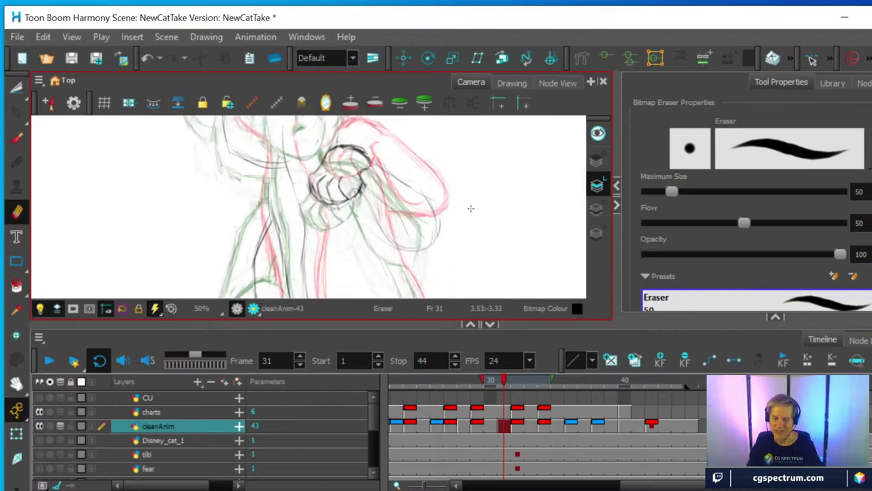
pyautogui.scroll(-1, 471, 208)
pyautogui.moveTo(457, 161)
pyautogui.mouseDown()
pyautogui.moveTo(455, 244)
pyautogui.moveTo(452, 210)
pyautogui.mouseUp()
pyautogui.scroll(-1, 455, 244)
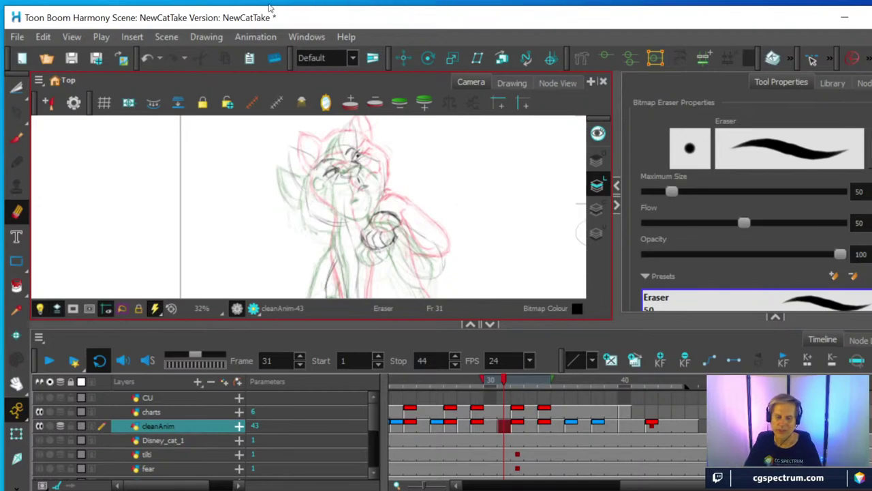
# Step: Save the scene and shrink the timeline area to show the full camera frame with the timing chart
pyautogui.click(17, 37)
pyautogui.click(34, 120)
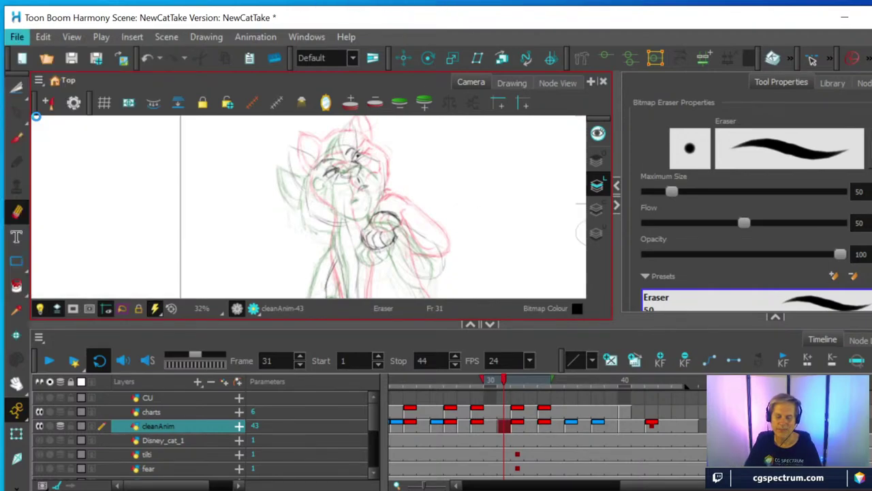
pyautogui.scroll(-2, 397, 200)
pyautogui.moveTo(417, 198); pyautogui.dragTo(360, 202)
pyautogui.moveTo(356, 326); pyautogui.dragTo(361, 394)
pyautogui.scroll(1, 374, 270)
pyautogui.scroll(1, 374, 270)
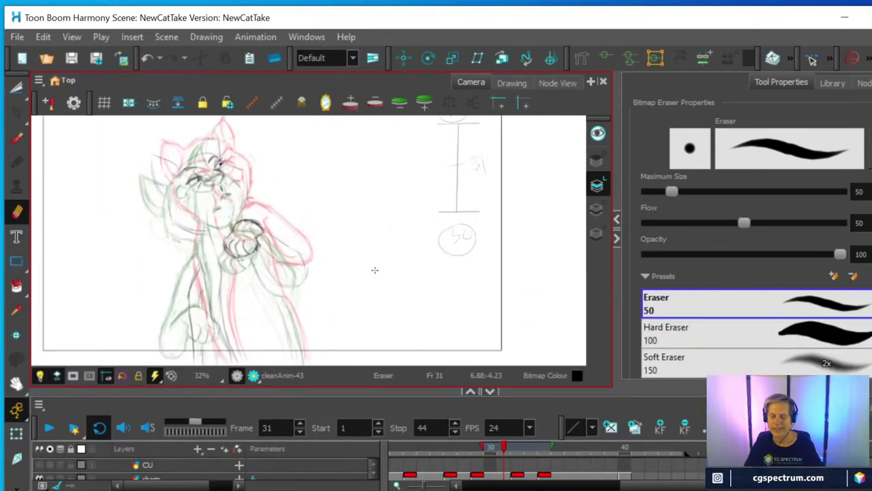
pyautogui.scroll(-1, 372, 264)
pyautogui.moveTo(364, 244); pyautogui.dragTo(387, 252)
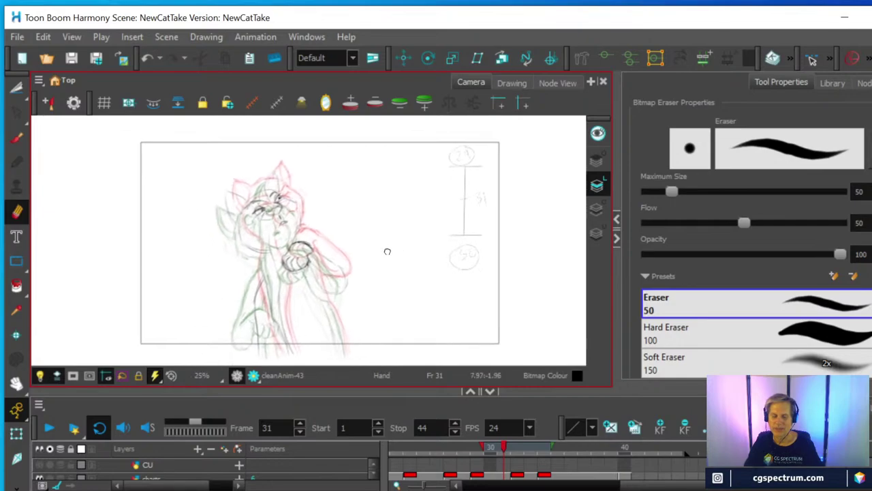
# Step: Open the Onion Skin view and enlarge the timeline area to show the drawing layers
pyautogui.click(307, 37)
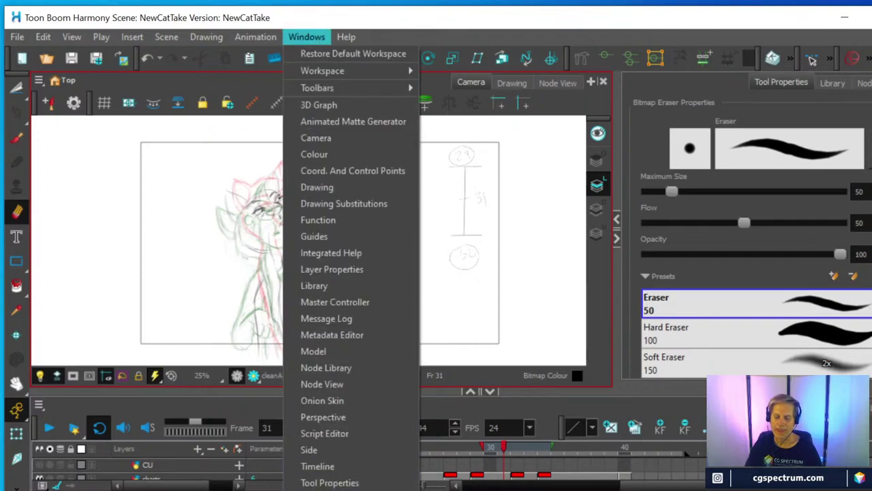
pyautogui.click(361, 400)
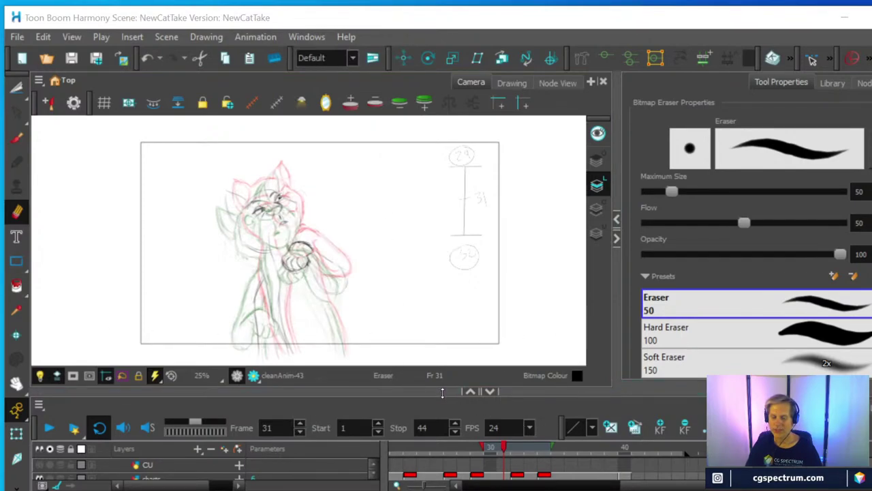
pyautogui.moveTo(442, 393); pyautogui.dragTo(445, 337)
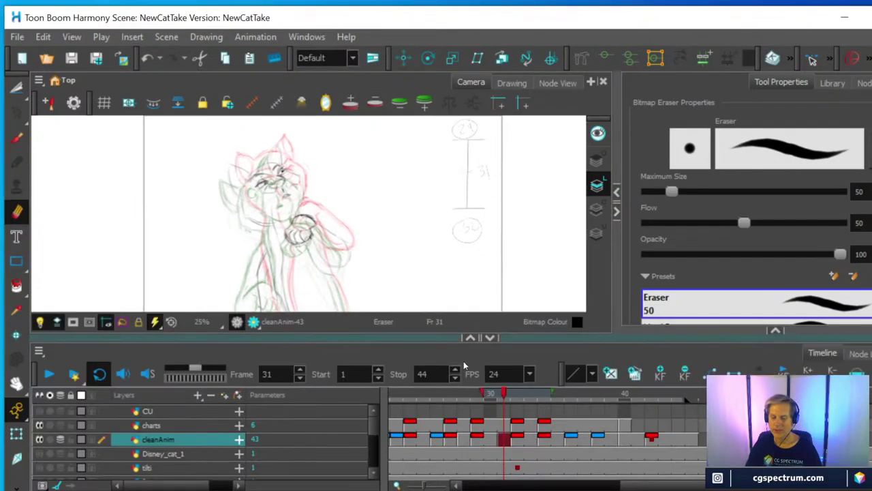
# Step: Select all drawings on the cleanAnim layer and turn on Shift and Trace for them in the Drawing view
pyautogui.click(478, 440)
pyautogui.keyDown('shift'); pyautogui.click(518, 441); pyautogui.keyUp('shift')
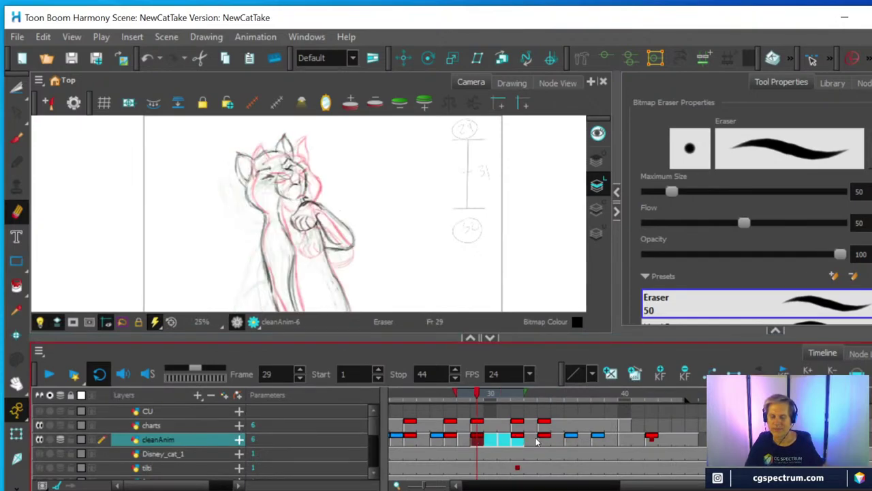
pyautogui.keyDown('shift'); pyautogui.click(535, 440); pyautogui.keyUp('shift')
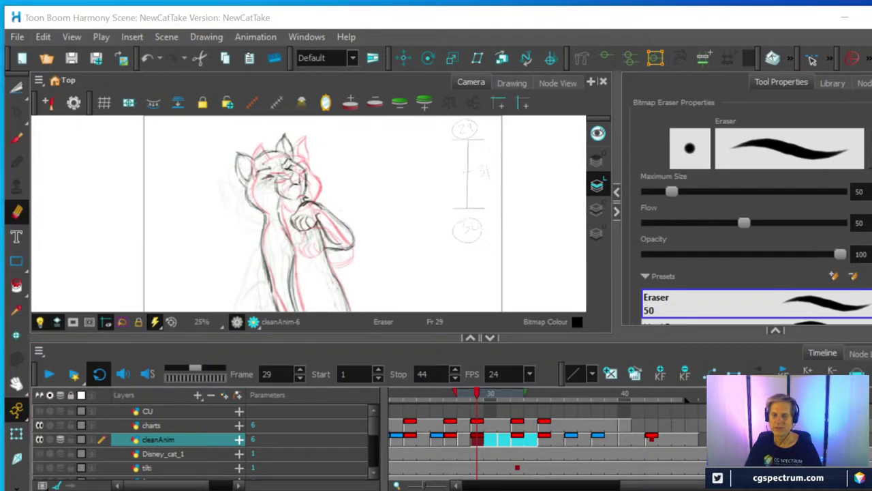
pyautogui.hotkey('ctrl', 'a')
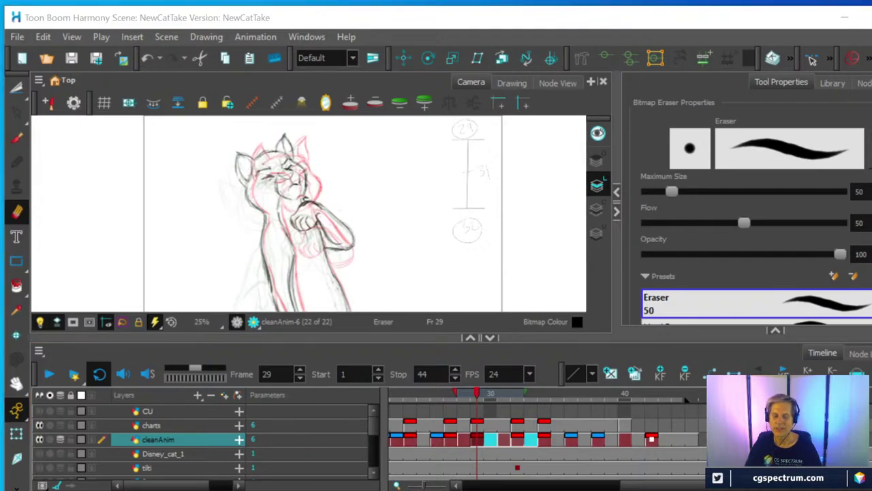
pyautogui.click(513, 82)
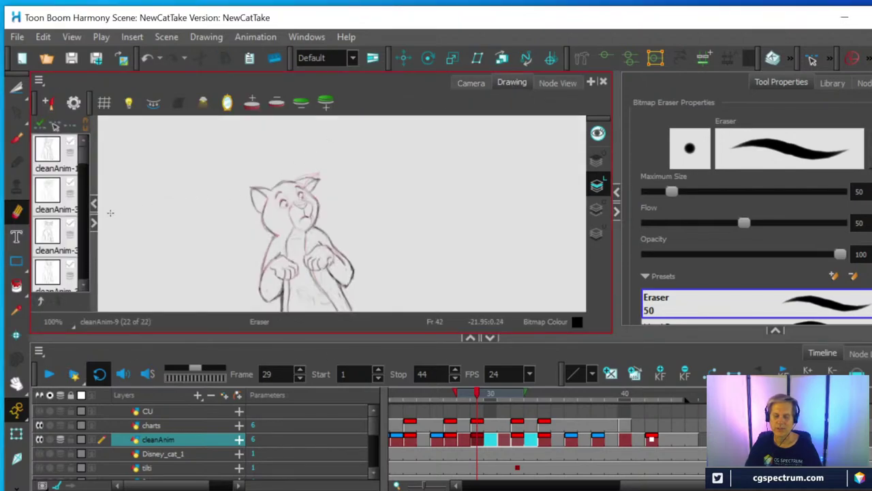
pyautogui.click(41, 125)
# Step: Shift frame 42's drawing with its peg holes off the onion-skinned copy, and bring it back almost onto the red peg holes
pyautogui.scroll(-2, 330, 220)
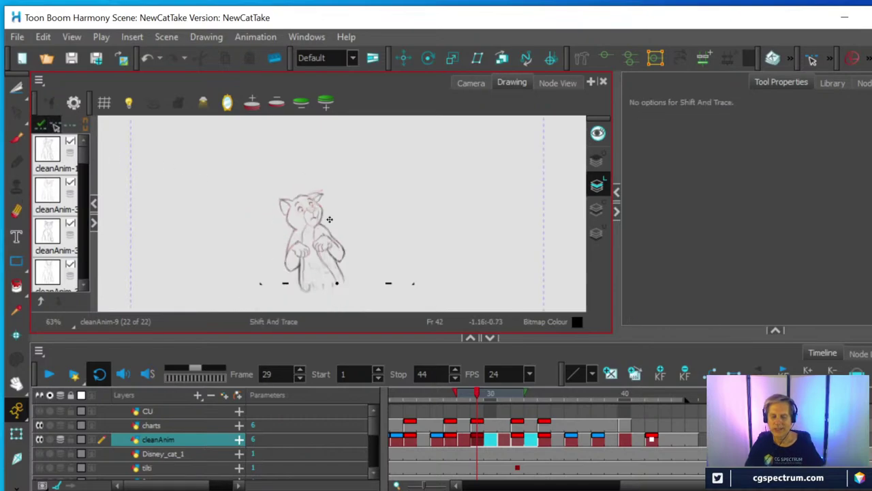
pyautogui.press('space')
pyautogui.moveTo(379, 257); pyautogui.dragTo(403, 175)
pyautogui.scroll(4, 339, 210)
pyautogui.scroll(1, 339, 210)
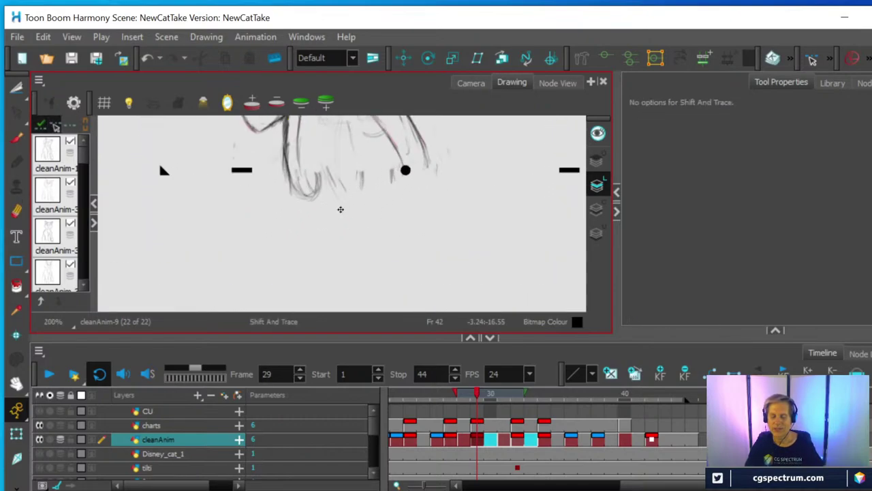
pyautogui.moveTo(339, 209)
pyautogui.mouseDown()
pyautogui.moveTo(350, 229)
pyautogui.moveTo(332, 284)
pyautogui.moveTo(355, 273)
pyautogui.mouseUp()
pyautogui.press('g')
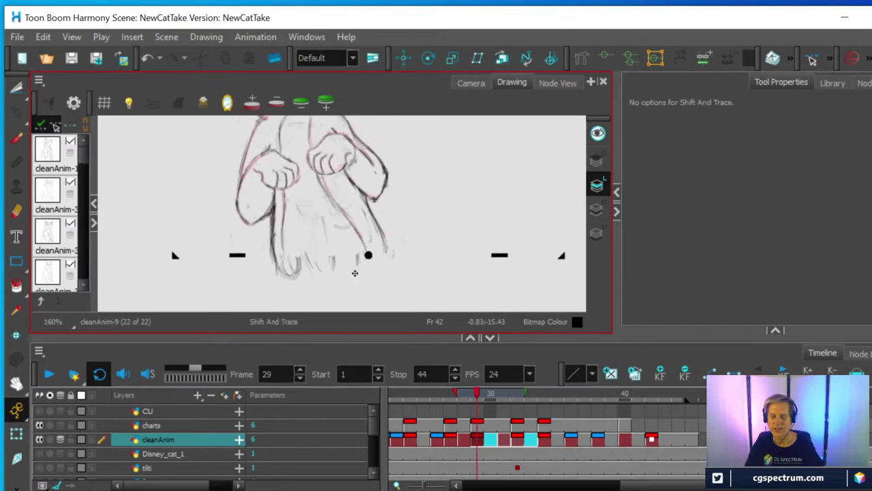
pyautogui.press('f')
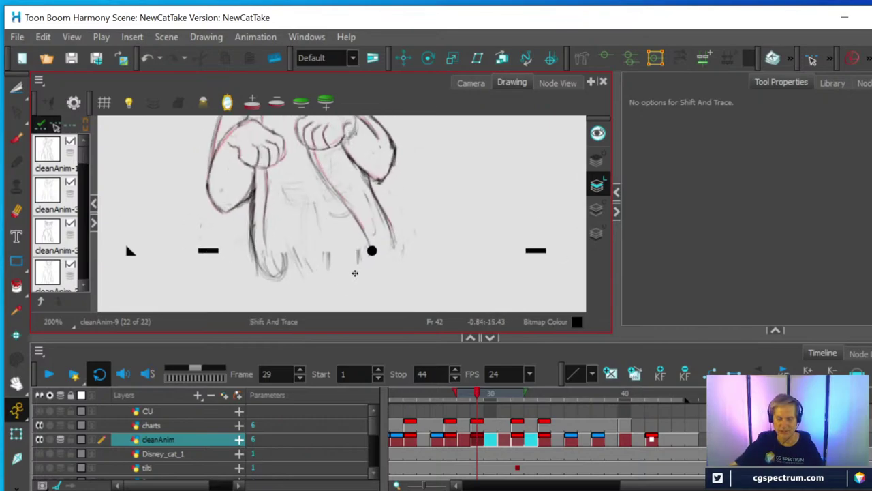
pyautogui.moveTo(390, 231); pyautogui.dragTo(435, 196)
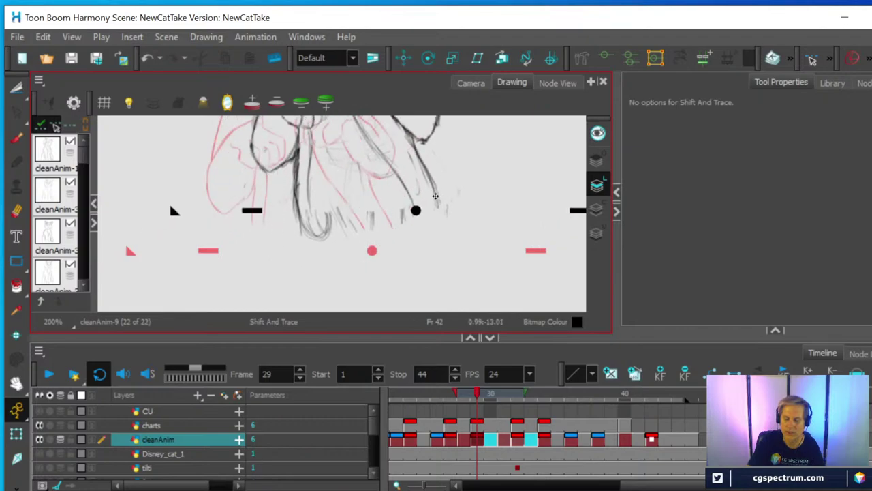
pyautogui.hotkey('ctrl', 'z')
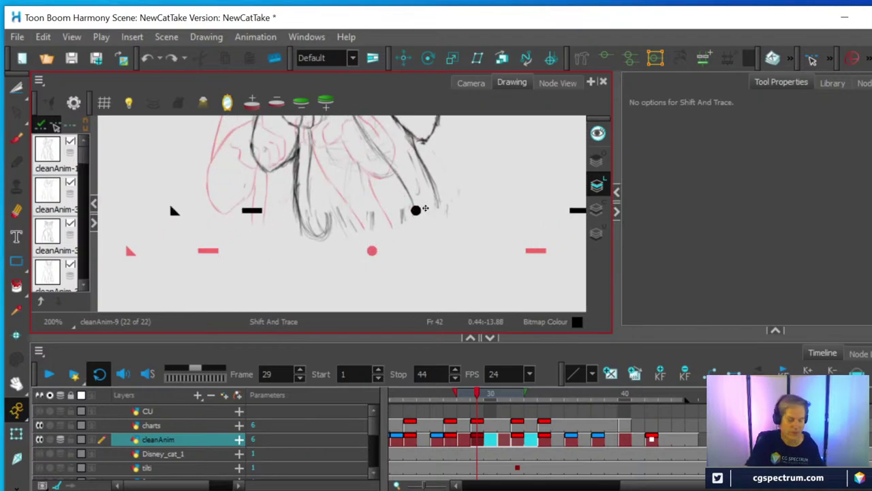
pyautogui.moveTo(424, 209); pyautogui.dragTo(368, 250)
# Step: Brush arrows pointing at the two slots and the round peg hole, and sketch a small oval below each
pyautogui.click(17, 138)
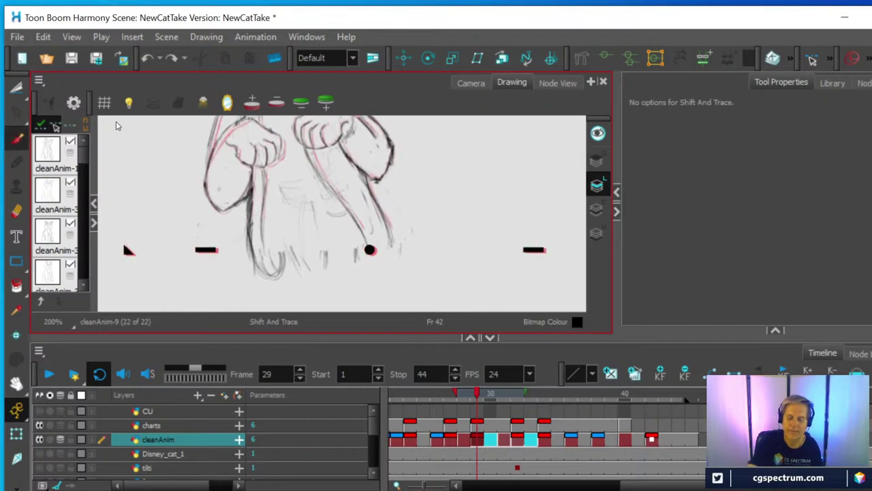
pyautogui.moveTo(424, 215); pyautogui.dragTo(392, 248)
pyautogui.moveTo(184, 193); pyautogui.dragTo(197, 240)
pyautogui.moveTo(174, 226); pyautogui.dragTo(197, 240)
pyautogui.moveTo(525, 204); pyautogui.dragTo(525, 236)
pyautogui.moveTo(510, 217)
pyautogui.mouseDown()
pyautogui.moveTo(525, 236)
pyautogui.moveTo(541, 215)
pyautogui.mouseUp()
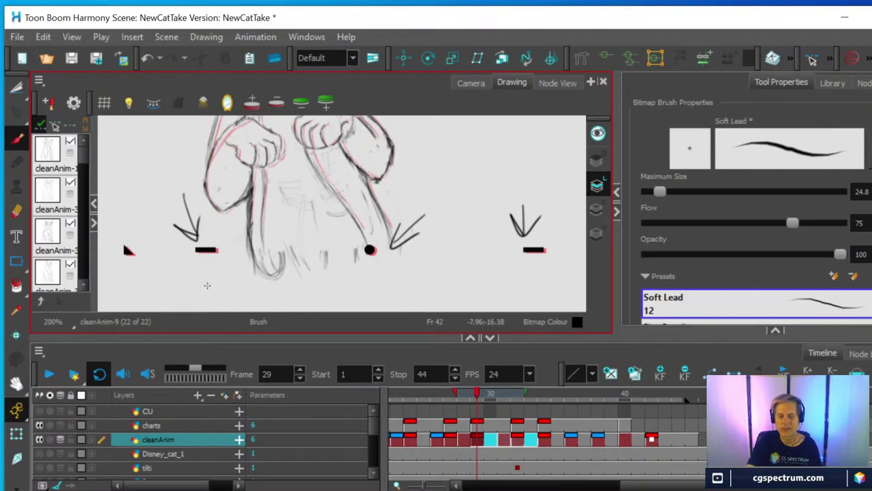
pyautogui.moveTo(215, 283)
pyautogui.mouseDown()
pyautogui.moveTo(196, 291)
pyautogui.moveTo(218, 285)
pyautogui.mouseUp()
pyautogui.moveTo(376, 284)
pyautogui.mouseDown()
pyautogui.moveTo(366, 291)
pyautogui.moveTo(376, 287)
pyautogui.mouseUp()
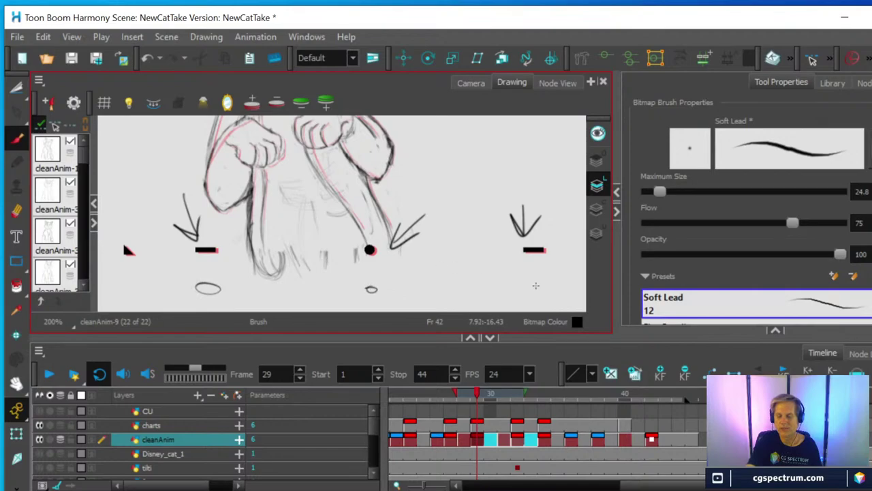
pyautogui.moveTo(540, 281)
pyautogui.mouseDown()
pyautogui.moveTo(527, 289)
pyautogui.moveTo(545, 285)
pyautogui.mouseUp()
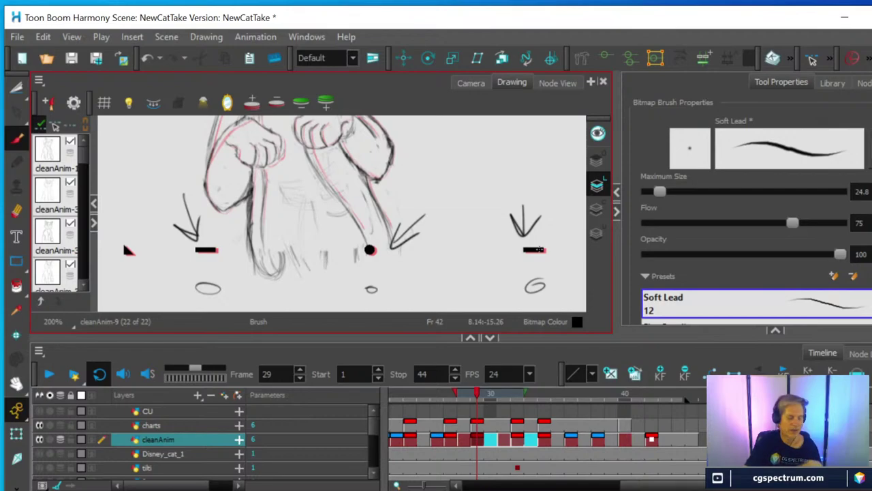
# Step: Undo all the arrows and ovals sketched around the peg holes
pyautogui.hotkey('alt', 's')
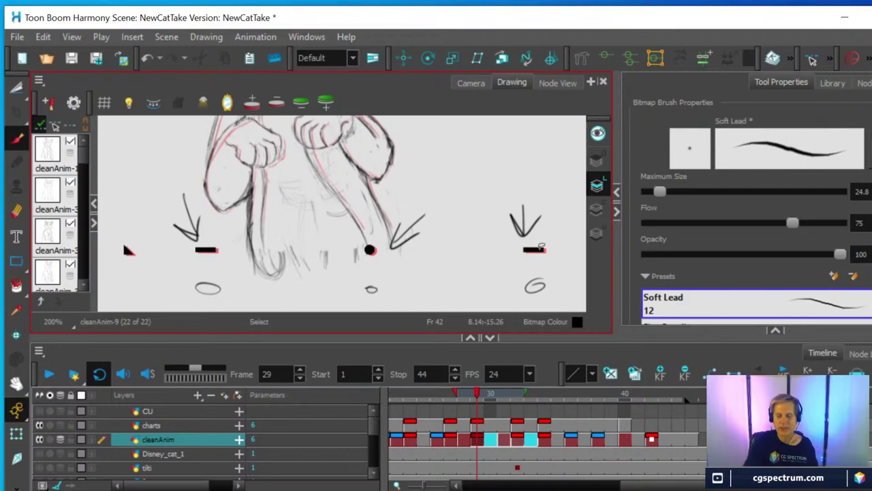
pyautogui.hotkey('ctrl', 'z')
pyautogui.hotkey('ctrl', 'z')
pyautogui.hotkey('ctrl', 'z')
pyautogui.hotkey('ctrl', 'z')
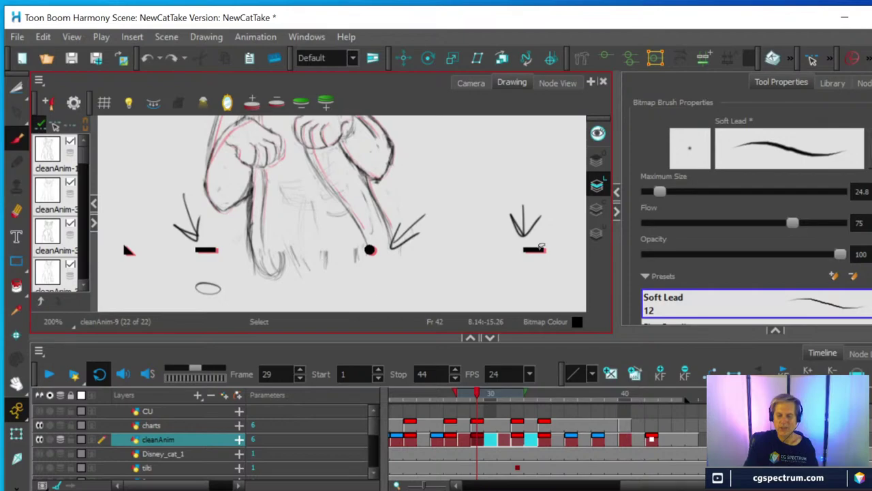
pyautogui.hotkey('ctrl', 'z')
pyautogui.hotkey('ctrl', 'z')
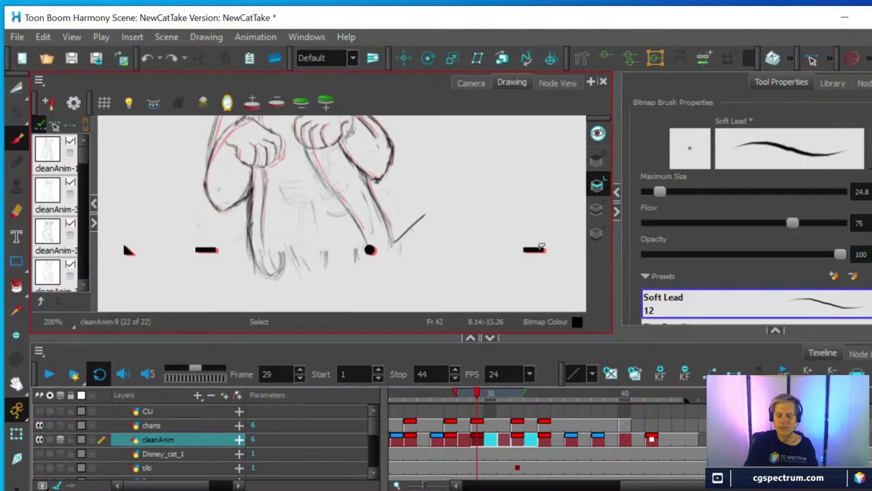
pyautogui.hotkey('alt', 'b')
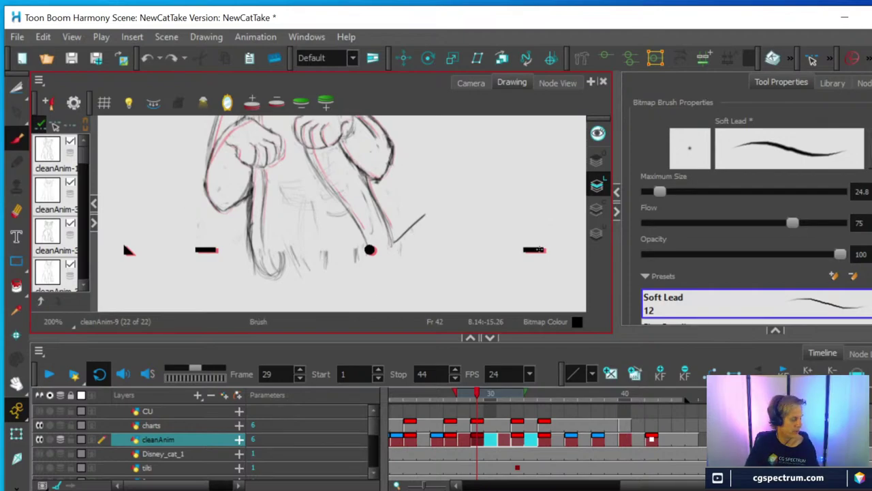
pyautogui.hotkey('ctrl', 'z')
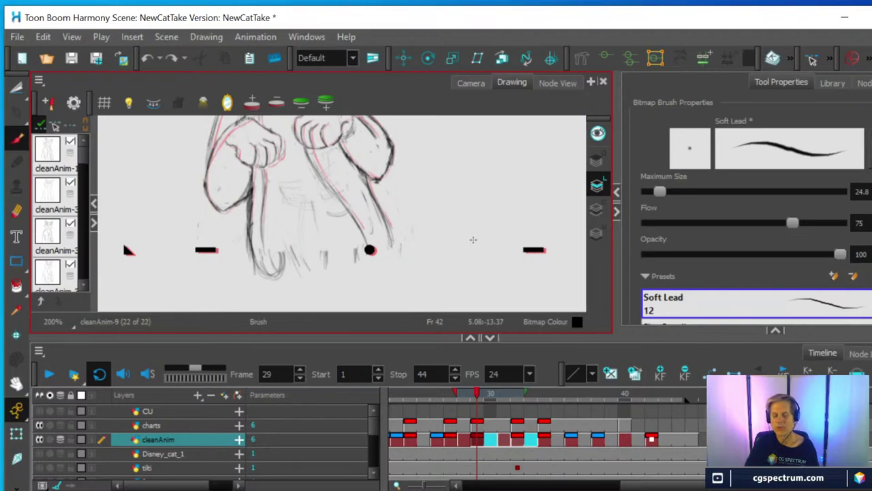
# Step: Go to the cleanAnim drawing on frame 32 and reduce the onion skin to show no following frames
pyautogui.moveTo(465, 206)
pyautogui.mouseDown()
pyautogui.moveTo(456, 228)
pyautogui.moveTo(467, 275)
pyautogui.mouseUp()
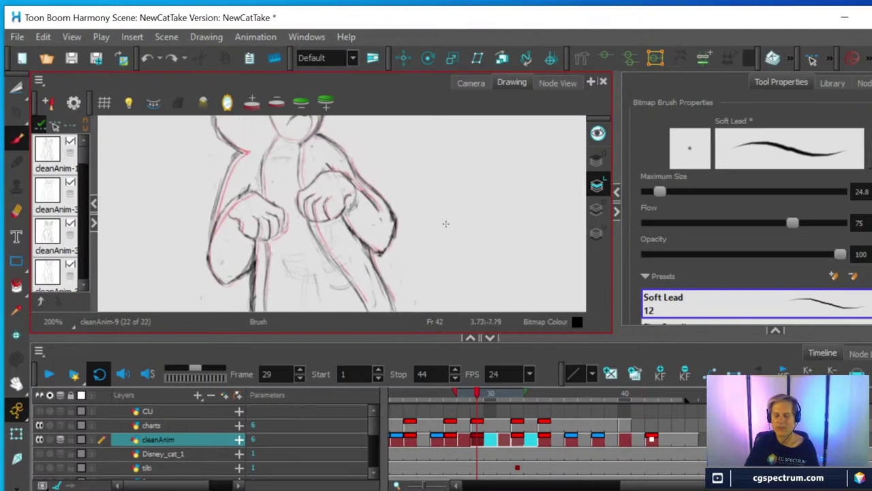
pyautogui.scroll(-4, 450, 204)
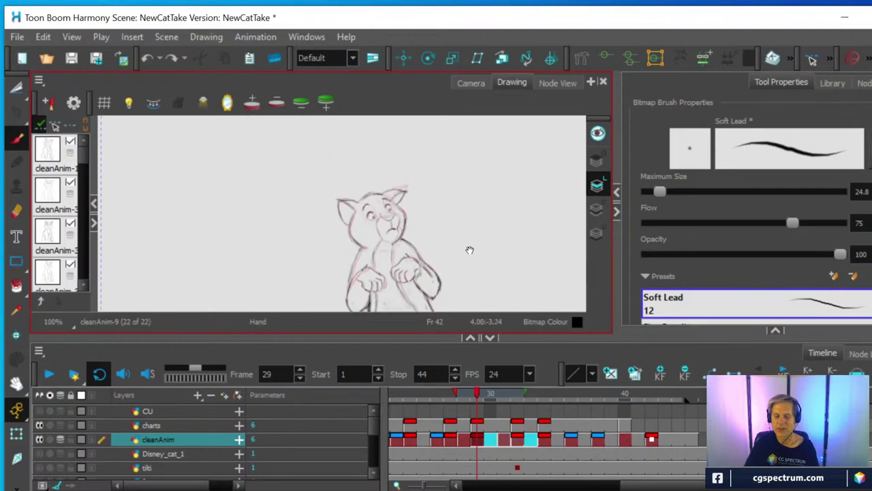
pyautogui.scroll(3, 469, 249)
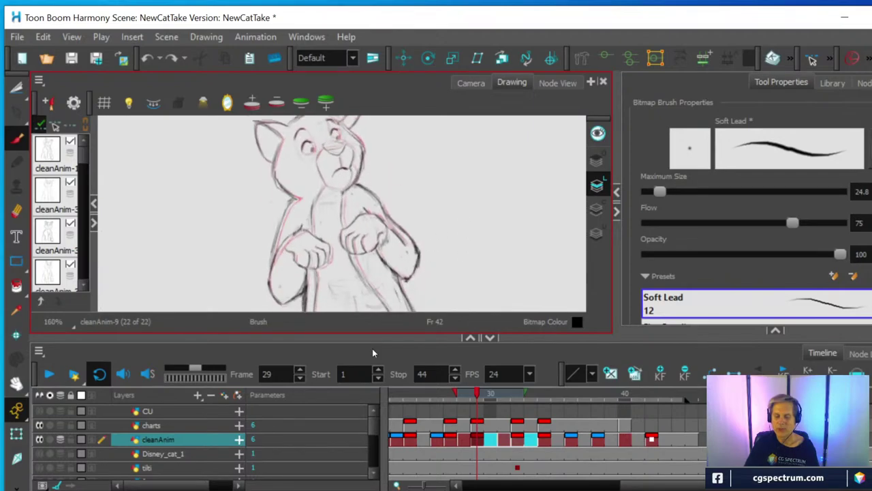
pyautogui.moveTo(368, 337); pyautogui.dragTo(368, 384)
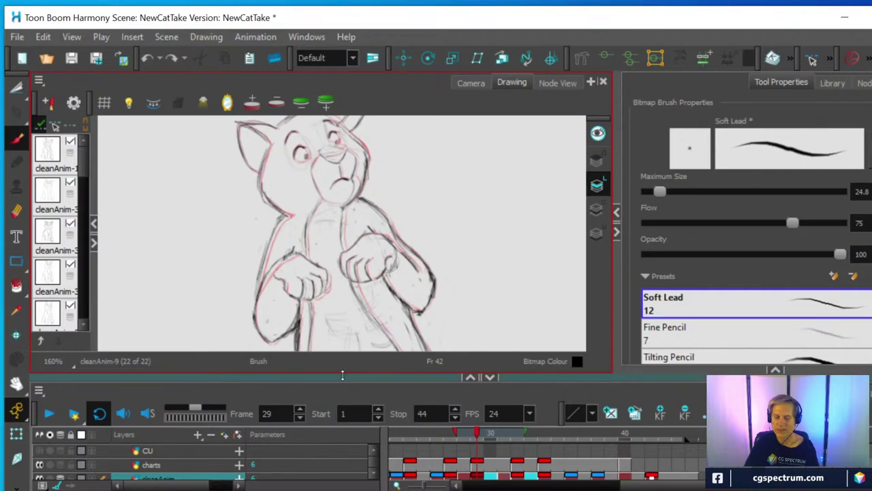
pyautogui.moveTo(342, 375); pyautogui.dragTo(342, 347)
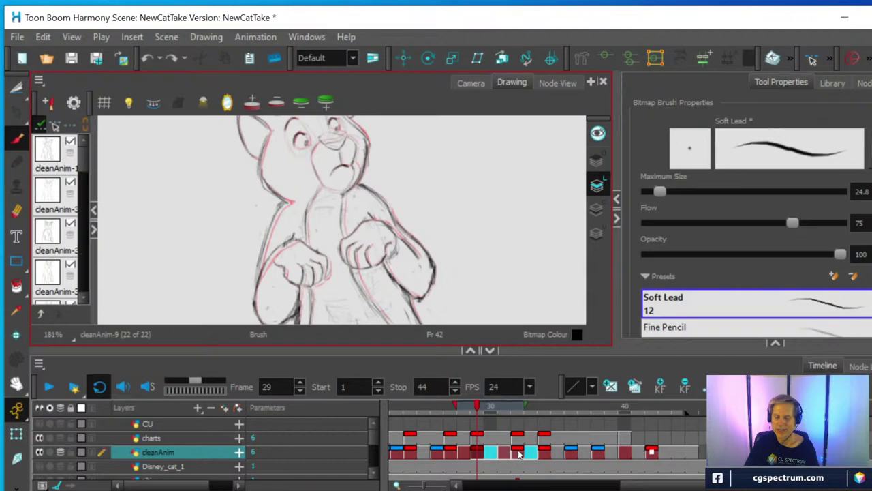
pyautogui.click(518, 453)
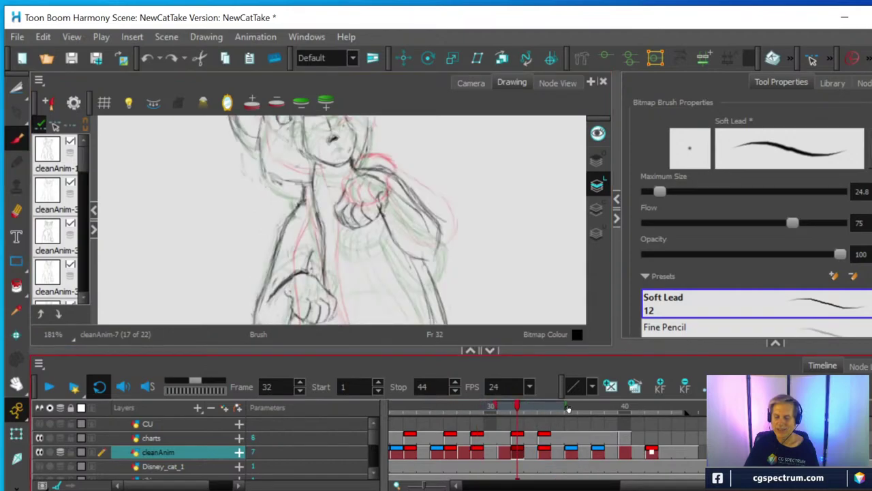
pyautogui.moveTo(563, 409)
pyautogui.mouseDown()
pyautogui.moveTo(471, 407)
pyautogui.moveTo(495, 406)
pyautogui.mouseUp()
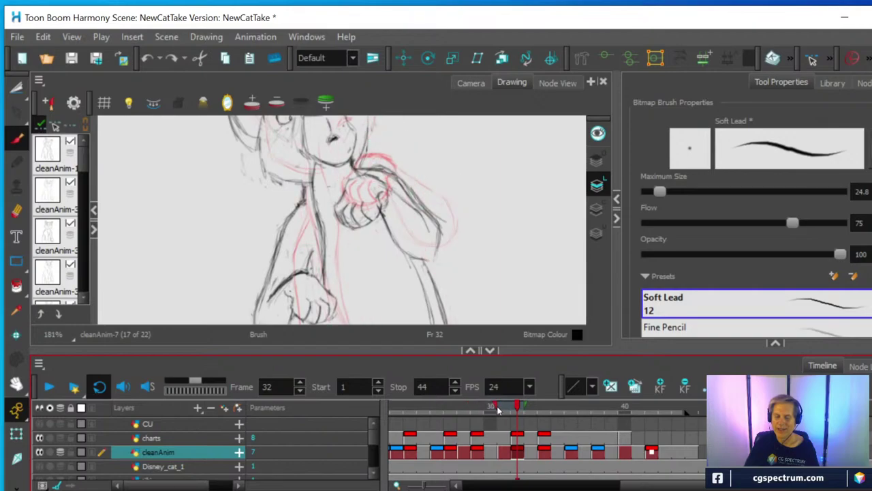
# Step: Extend the onion skin to two previous frames and shift frame 32's drawing over the onion-skinned cat with Shift and Trace
pyautogui.scroll(-1, 469, 199)
pyautogui.press('space')
pyautogui.moveTo(449, 170); pyautogui.dragTo(425, 245)
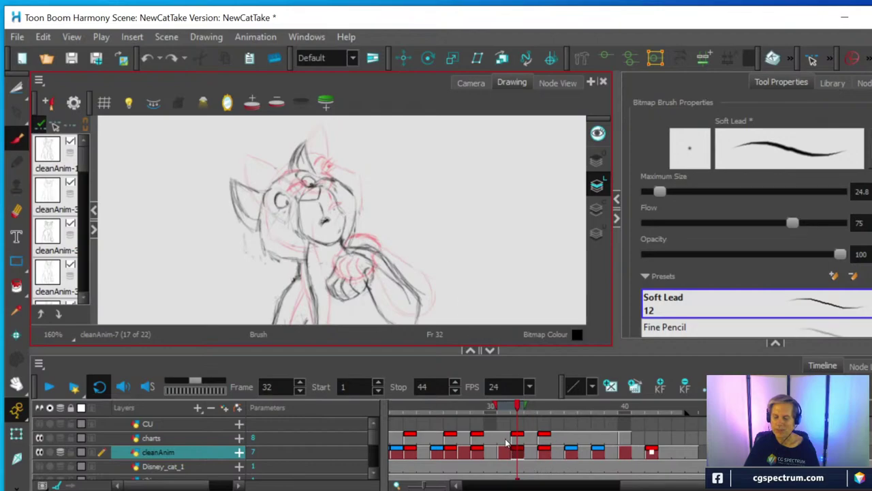
pyautogui.click(497, 408)
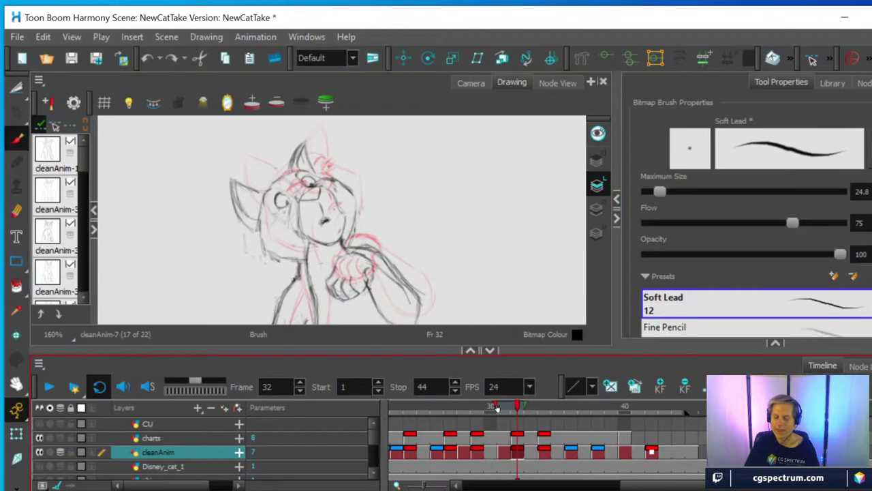
pyautogui.moveTo(492, 406); pyautogui.dragTo(479, 407)
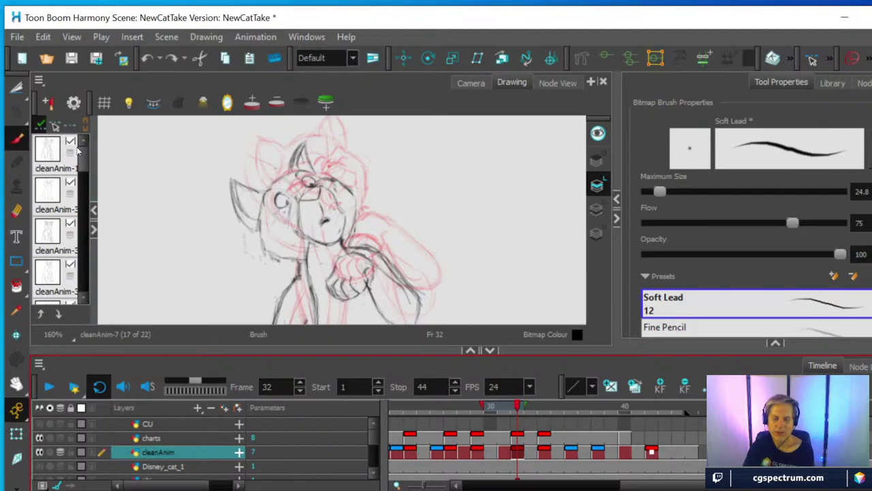
pyautogui.click(56, 125)
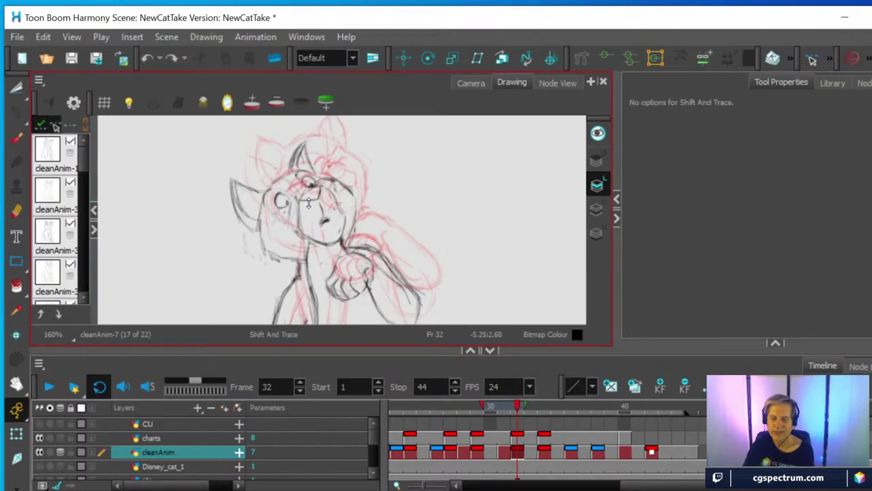
pyautogui.moveTo(317, 196)
pyautogui.mouseDown()
pyautogui.moveTo(420, 169)
pyautogui.moveTo(334, 173)
pyautogui.moveTo(343, 174)
pyautogui.mouseUp()
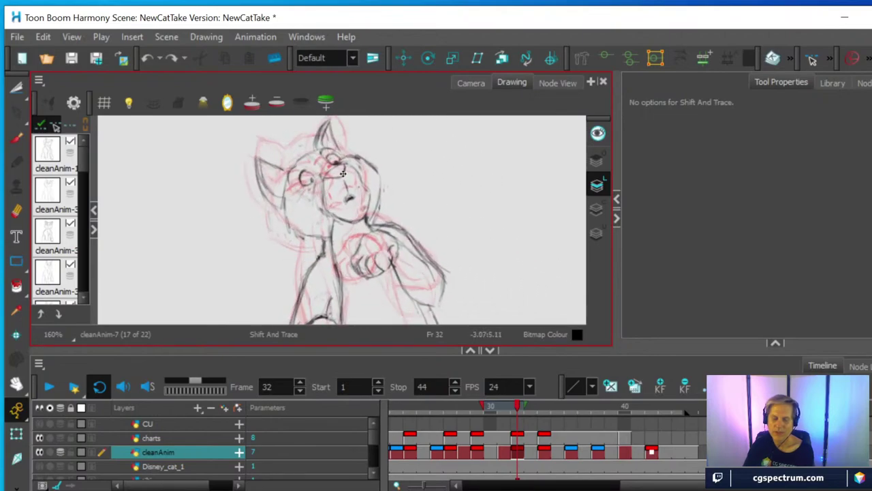
# Step: Limit frame 31's onion skin to the nearest previous drawing, shift its drawing well clear to the right, and return to frame 32
pyautogui.click(503, 453)
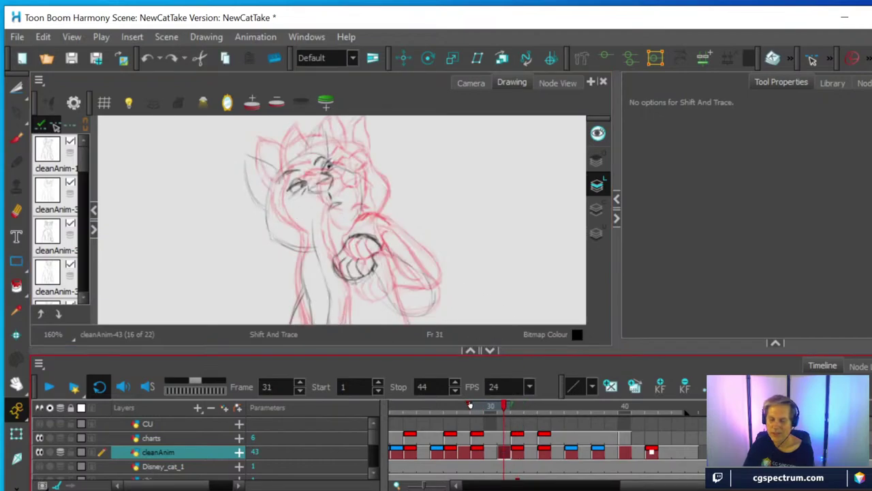
pyautogui.moveTo(469, 405); pyautogui.dragTo(487, 404)
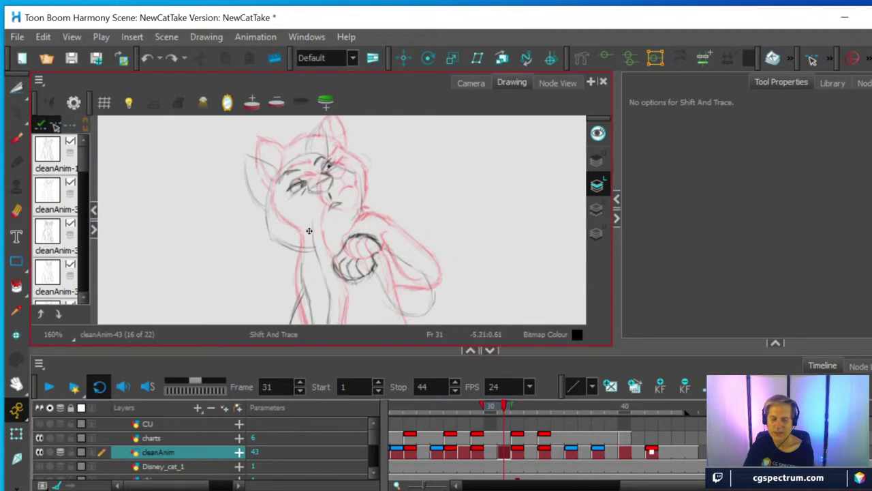
pyautogui.moveTo(296, 238); pyautogui.dragTo(498, 227)
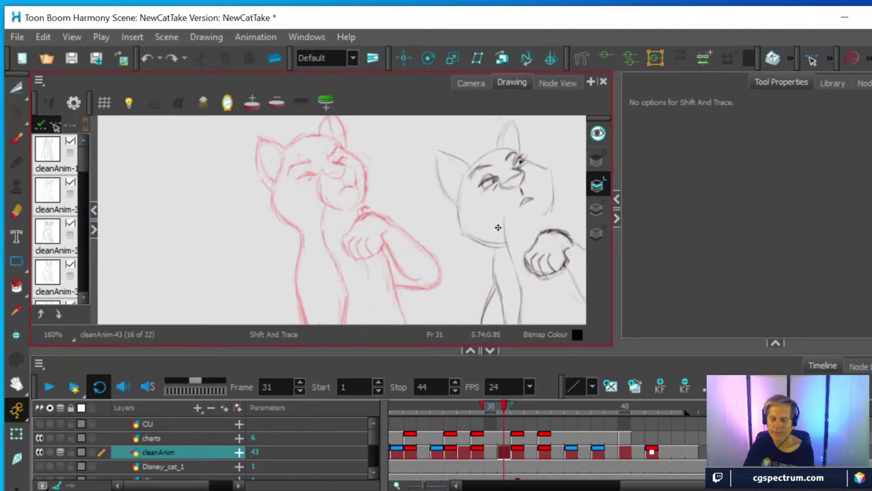
pyautogui.click(518, 458)
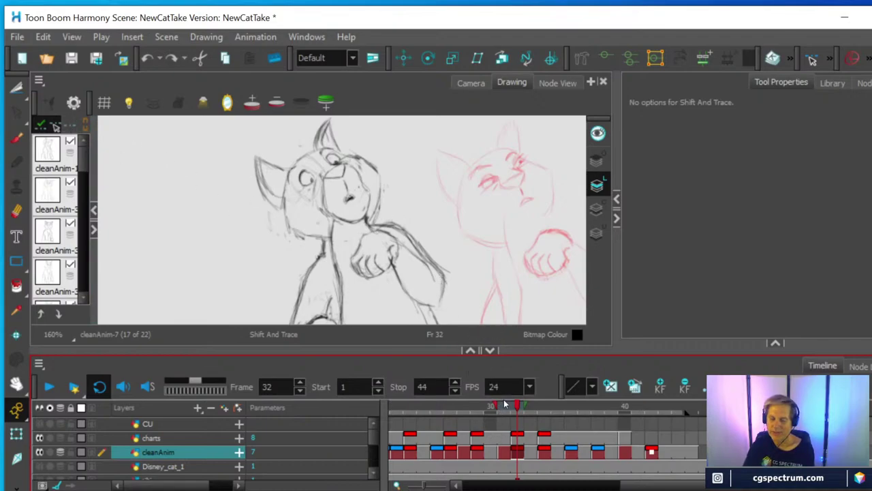
# Step: Compare the cleanAnim drawings on frames 31 and 32, then extend frame 32's onion skin to the two previous drawings
pyautogui.click(477, 452)
pyautogui.click(506, 452)
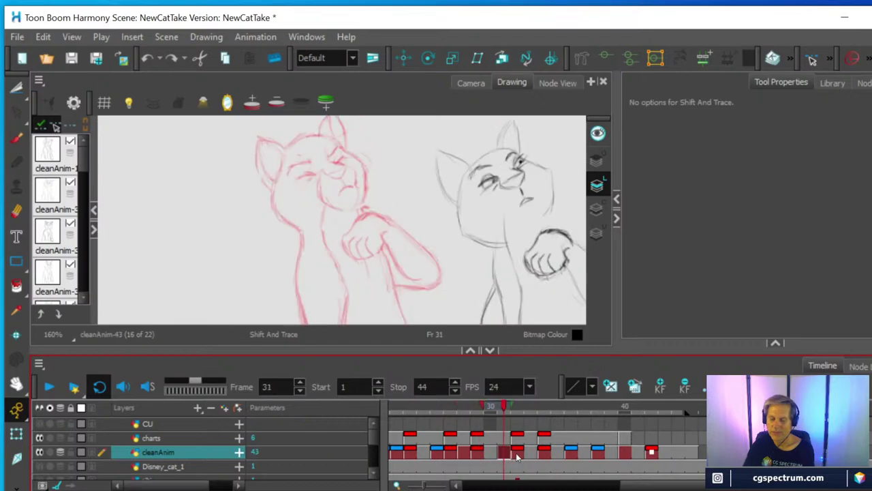
pyautogui.click(516, 455)
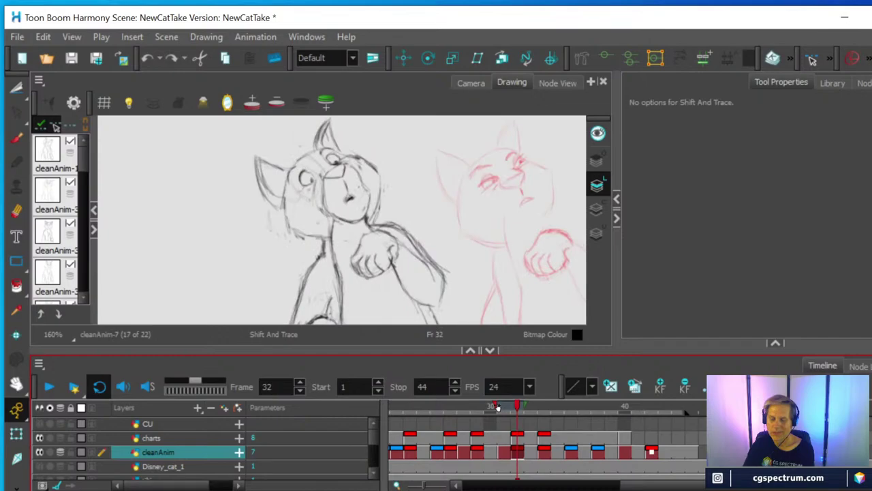
pyautogui.moveTo(495, 407); pyautogui.dragTo(480, 405)
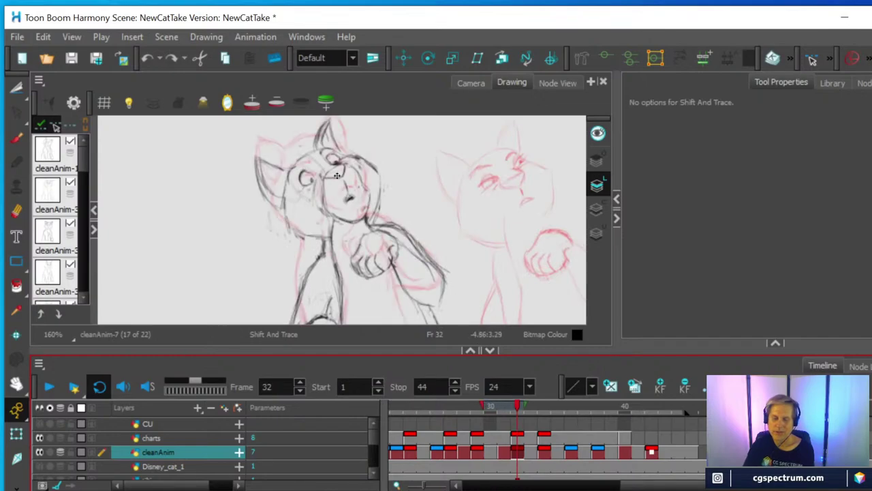
# Step: Shift and rotate frame 32's drawing with Shift and Trace so the cat's head lines up with the onion-skinned cat
pyautogui.moveTo(338, 176)
pyautogui.mouseDown()
pyautogui.moveTo(374, 157)
pyautogui.moveTo(337, 179)
pyautogui.mouseUp()
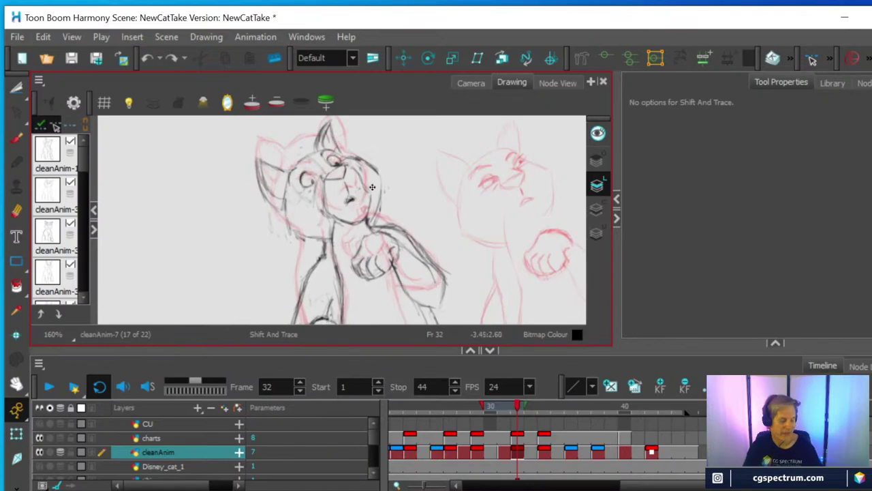
pyautogui.moveTo(429, 189)
pyautogui.mouseDown()
pyautogui.moveTo(425, 203)
pyautogui.moveTo(435, 178)
pyautogui.mouseUp()
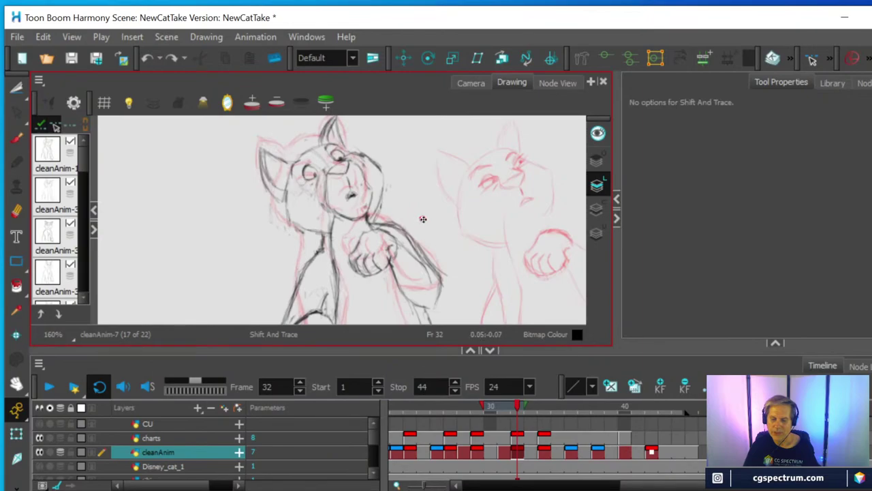
pyautogui.moveTo(423, 219)
pyautogui.mouseDown()
pyautogui.moveTo(375, 189)
pyautogui.moveTo(408, 202)
pyautogui.moveTo(406, 218)
pyautogui.moveTo(374, 203)
pyautogui.moveTo(343, 172)
pyautogui.moveTo(349, 186)
pyautogui.mouseUp()
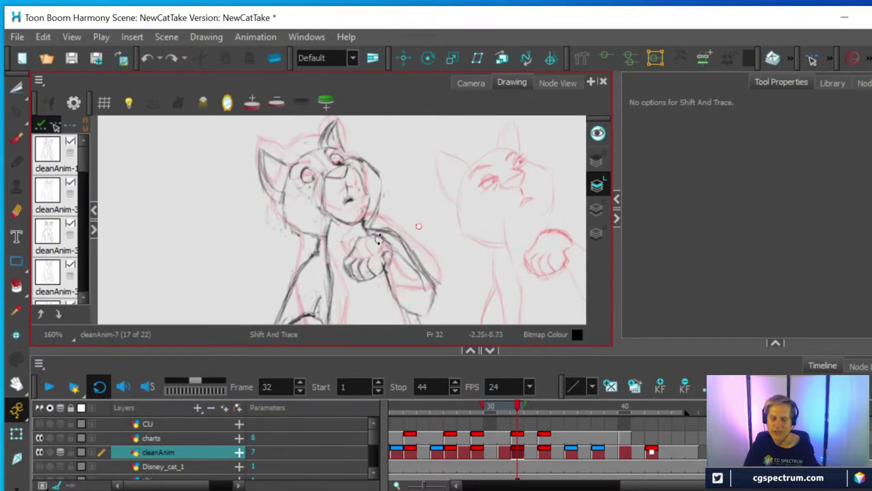
pyautogui.moveTo(379, 239); pyautogui.dragTo(366, 233)
pyautogui.moveTo(356, 158)
pyautogui.mouseDown()
pyautogui.moveTo(339, 176)
pyautogui.moveTo(364, 199)
pyautogui.moveTo(339, 182)
pyautogui.moveTo(346, 178)
pyautogui.mouseUp()
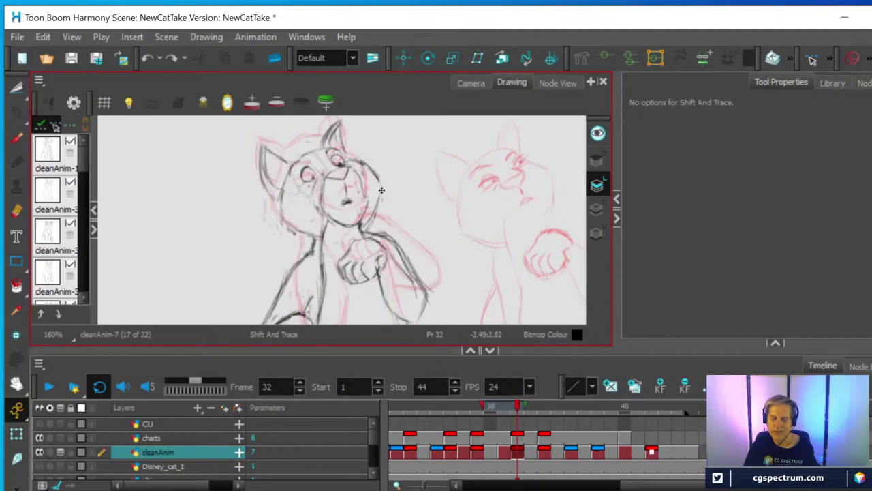
# Step: Shift frame 31's drawing back over the onion-skinned cat and set its onion skin to one previous and one next drawing
pyautogui.click(503, 455)
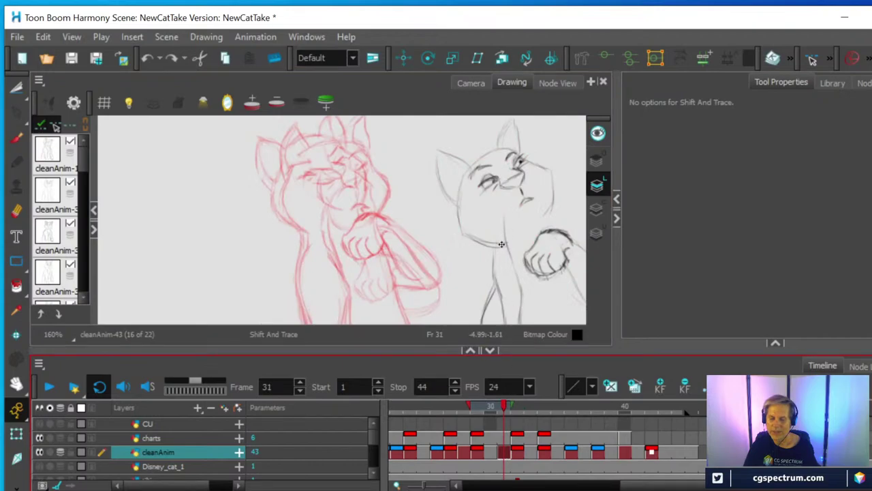
pyautogui.moveTo(507, 189); pyautogui.dragTo(334, 201)
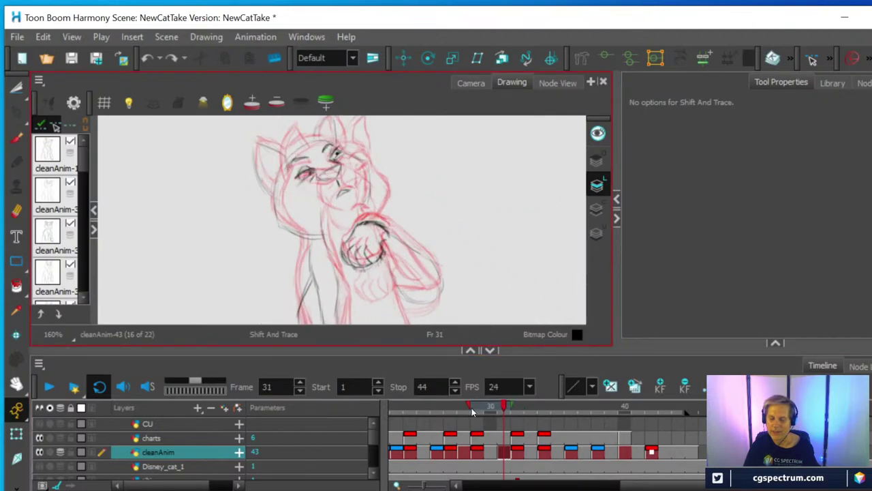
pyautogui.moveTo(469, 408); pyautogui.dragTo(522, 404)
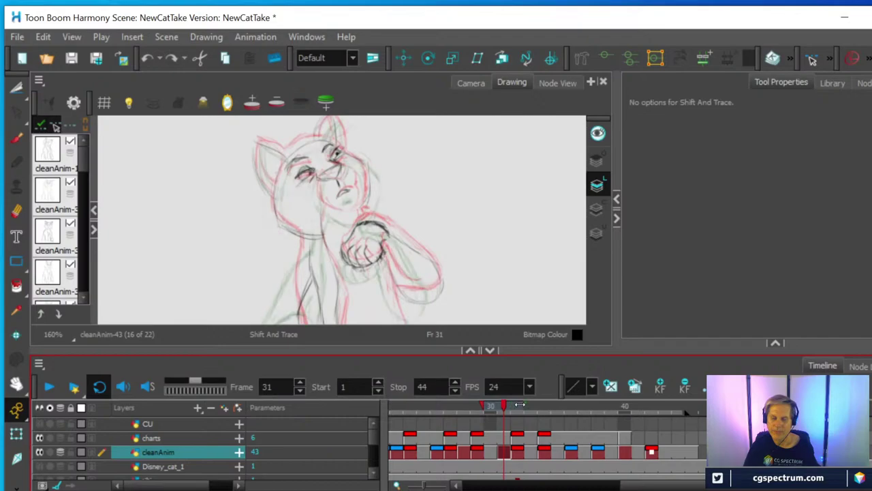
# Step: Fine-tune frame 31's drawing by shifting and rotating it so the cat's face sits between the previous and next onion-skinned heads
pyautogui.scroll(2, 349, 239)
pyautogui.scroll(1, 350, 238)
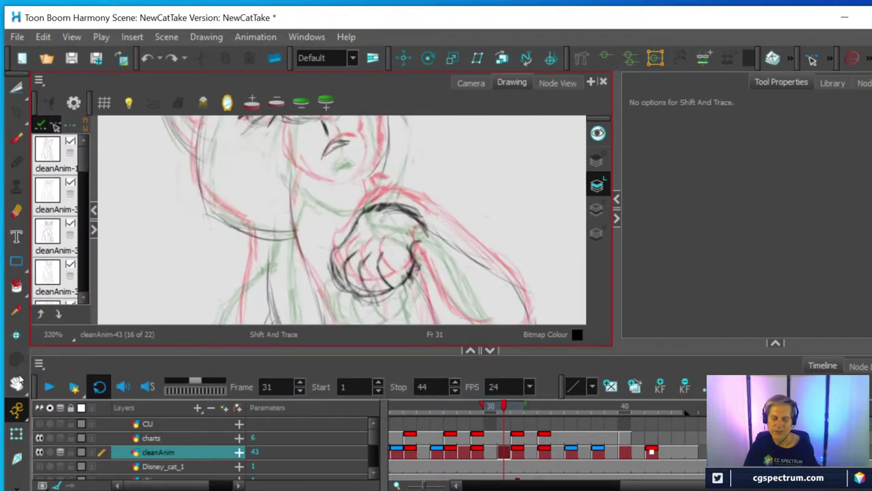
pyautogui.click(16, 384)
pyautogui.moveTo(377, 188); pyautogui.dragTo(413, 271)
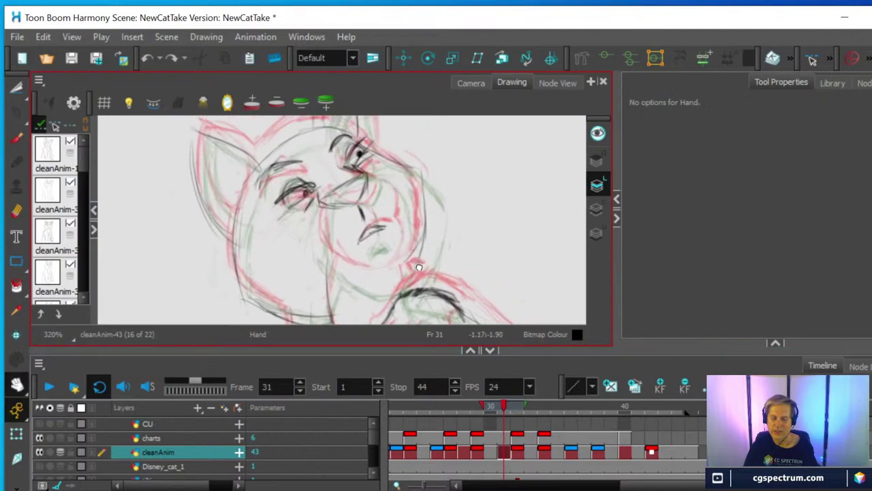
pyautogui.click(55, 125)
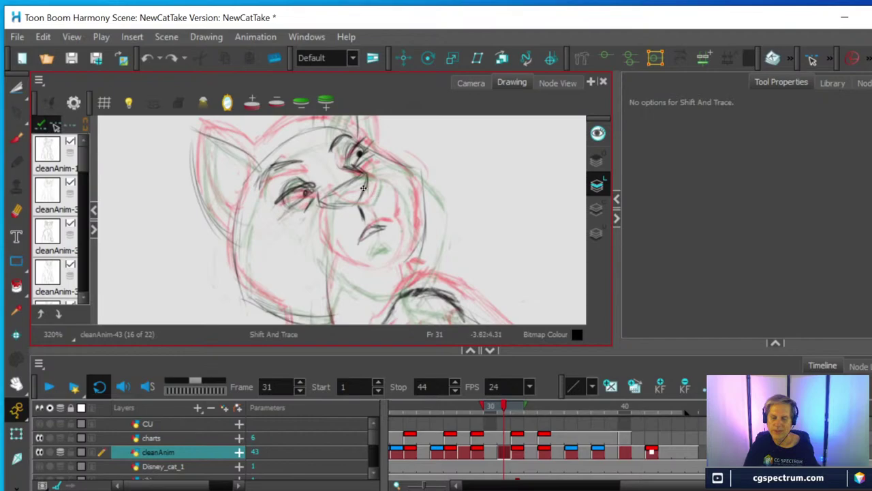
pyautogui.moveTo(364, 188); pyautogui.dragTo(378, 186)
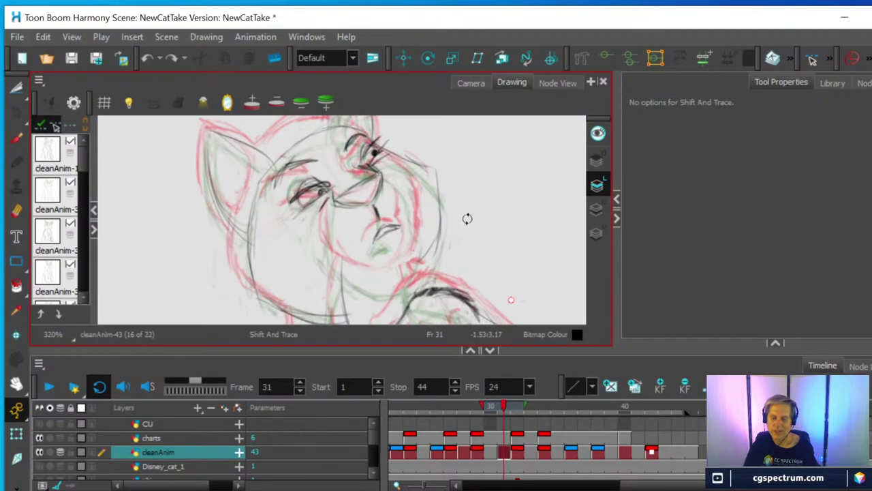
pyautogui.moveTo(473, 226); pyautogui.dragTo(481, 208)
pyautogui.moveTo(384, 181); pyautogui.dragTo(372, 198)
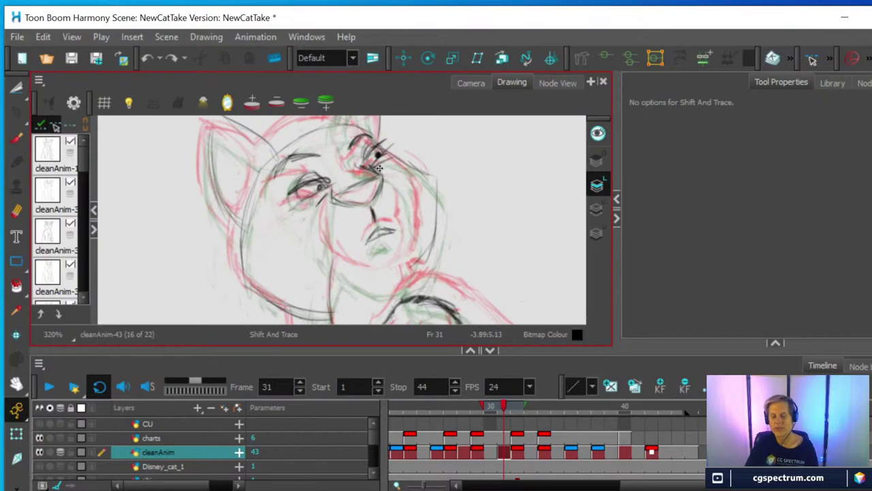
# Step: Erase the cat's nose on frame 31 and redraw it with the Soft Lead brush between the onion-skinned poses
pyautogui.scroll(2, 409, 195)
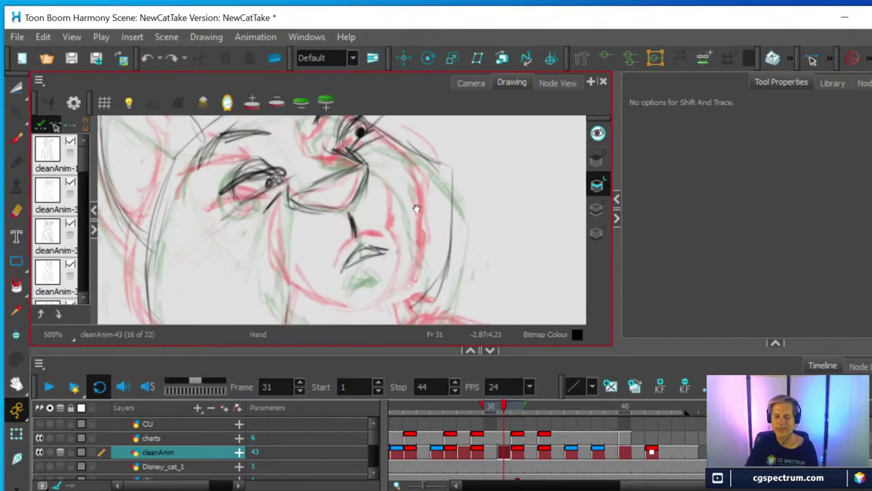
pyautogui.moveTo(416, 208); pyautogui.dragTo(445, 247)
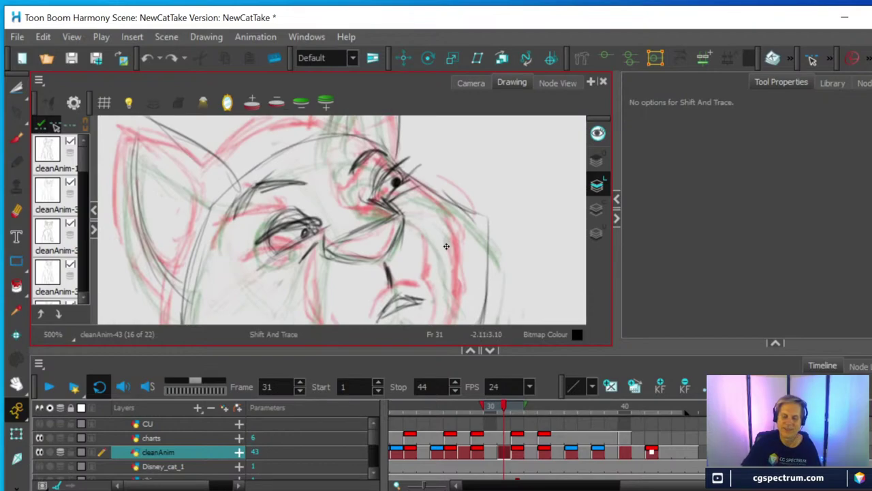
pyautogui.click(17, 211)
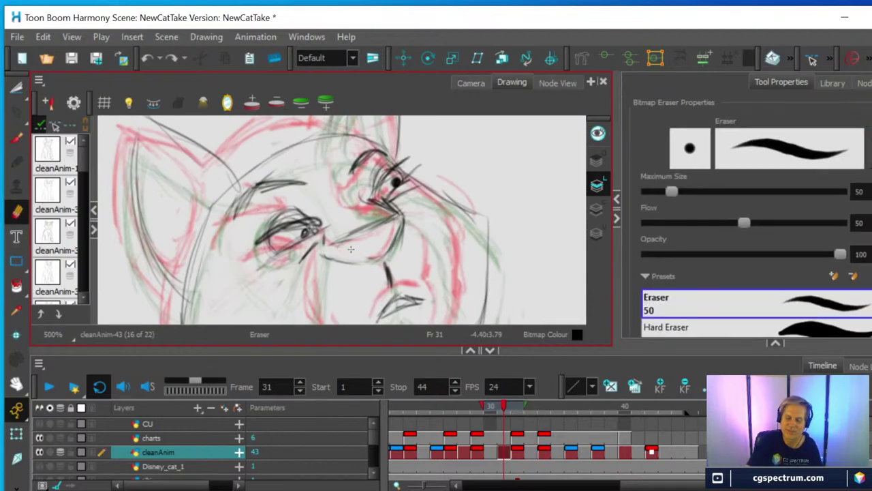
pyautogui.moveTo(351, 250)
pyautogui.mouseDown()
pyautogui.moveTo(389, 245)
pyautogui.moveTo(402, 215)
pyautogui.moveTo(334, 245)
pyautogui.moveTo(320, 242)
pyautogui.mouseUp()
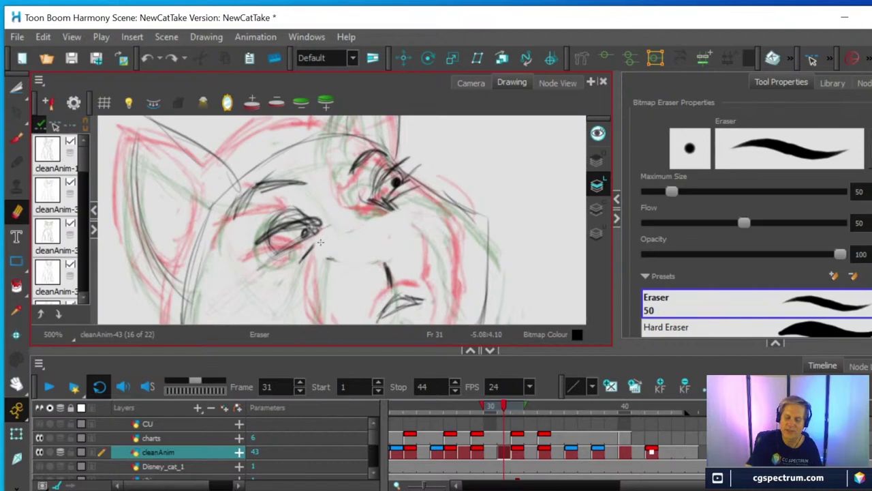
pyautogui.moveTo(394, 236)
pyautogui.mouseDown()
pyautogui.moveTo(368, 256)
pyautogui.moveTo(311, 260)
pyautogui.moveTo(304, 245)
pyautogui.moveTo(352, 239)
pyautogui.moveTo(391, 220)
pyautogui.moveTo(387, 252)
pyautogui.moveTo(398, 230)
pyautogui.mouseUp()
pyautogui.click(17, 137)
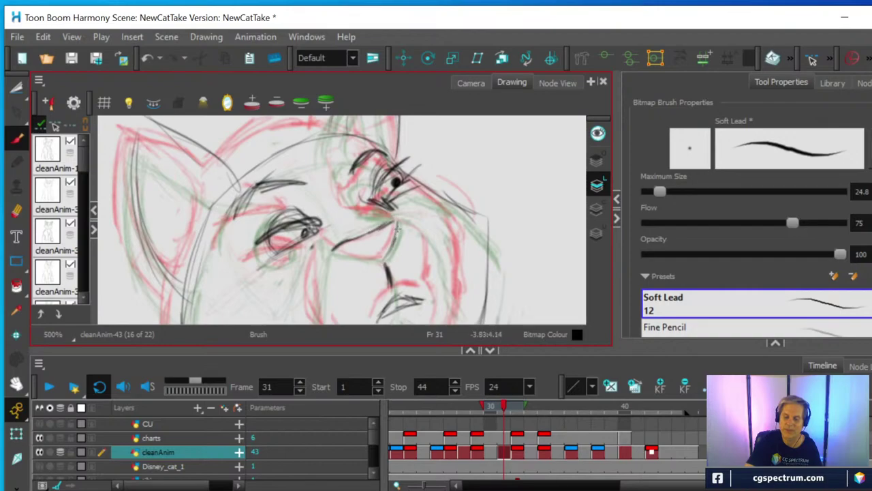
pyautogui.moveTo(333, 253)
pyautogui.mouseDown()
pyautogui.moveTo(363, 260)
pyautogui.moveTo(390, 244)
pyautogui.mouseUp()
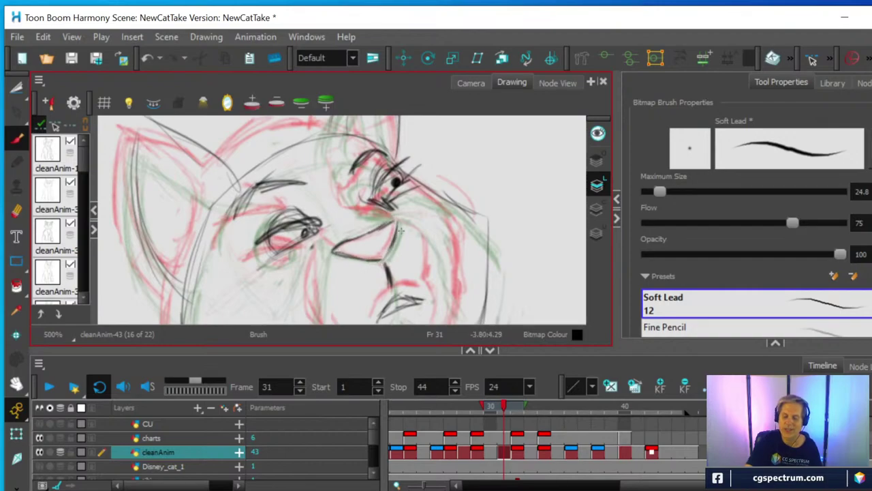
# Step: Erase the cat's mouth on frame 31 and redraw it slightly lower with the Soft Lead brush, joining the line under the nose
pyautogui.press('space')
pyautogui.moveTo(456, 274); pyautogui.dragTo(450, 232)
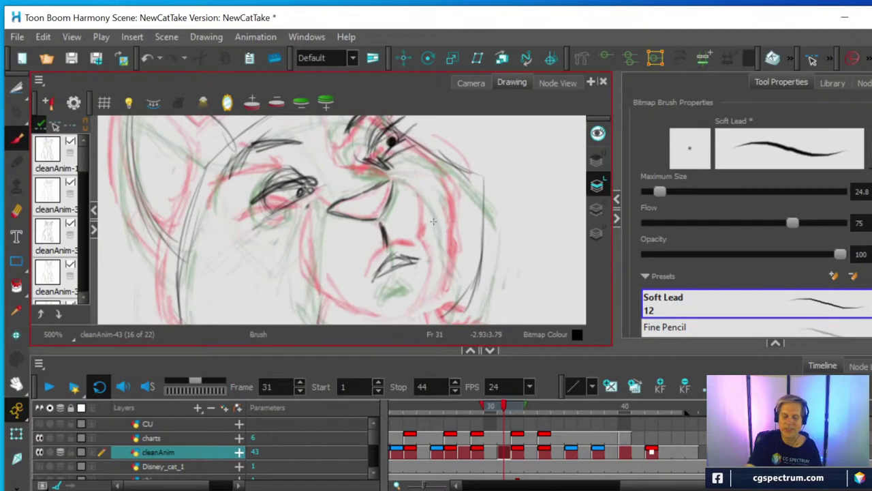
pyautogui.click(16, 212)
pyautogui.moveTo(389, 260)
pyautogui.mouseDown()
pyautogui.moveTo(374, 273)
pyautogui.moveTo(415, 258)
pyautogui.moveTo(393, 254)
pyautogui.mouseUp()
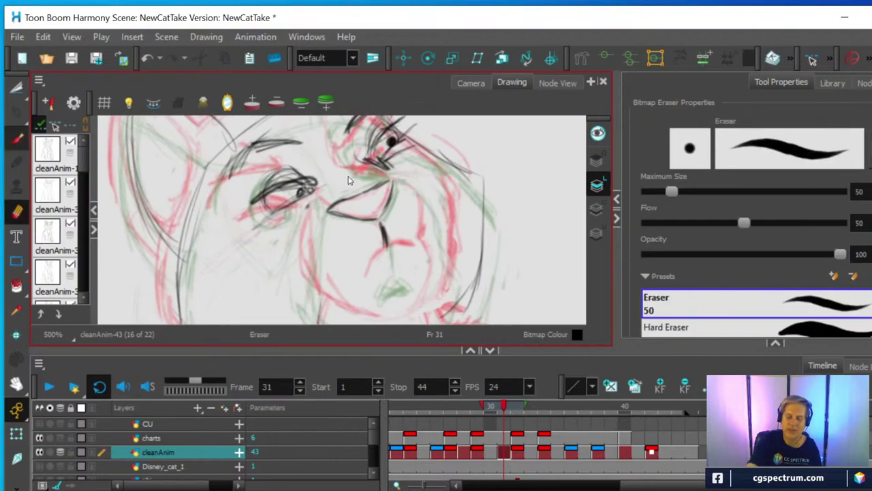
pyautogui.click(16, 137)
pyautogui.moveTo(373, 285)
pyautogui.mouseDown()
pyautogui.moveTo(386, 264)
pyautogui.moveTo(413, 261)
pyautogui.mouseUp()
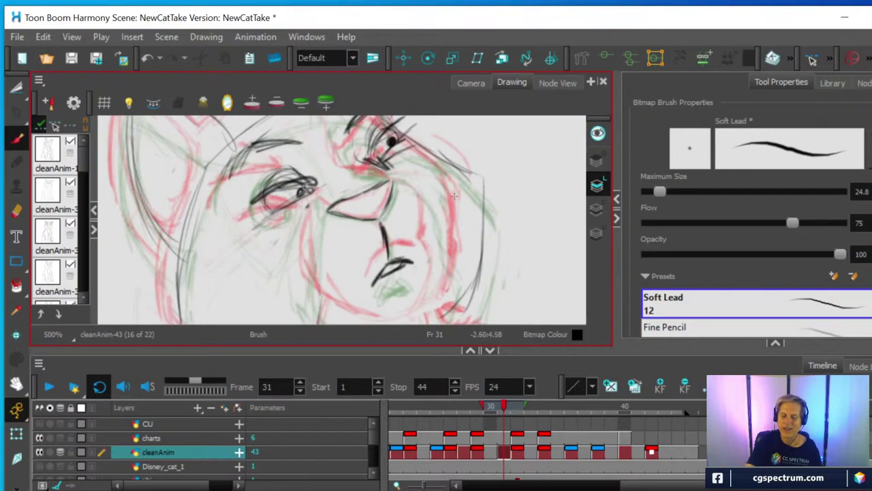
# Step: Erase the cat's left-hand eye on frame 31 and sketch a new slanted lower lid line with the Soft Lead brush
pyautogui.moveTo(455, 196); pyautogui.dragTo(443, 249)
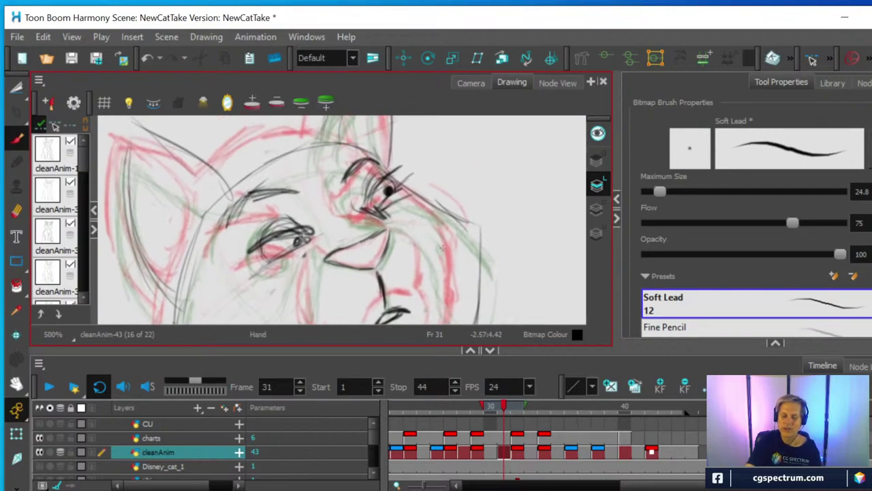
pyautogui.click(17, 210)
pyautogui.moveTo(269, 232)
pyautogui.mouseDown()
pyautogui.moveTo(270, 260)
pyautogui.moveTo(309, 229)
pyautogui.moveTo(297, 262)
pyautogui.moveTo(300, 227)
pyautogui.mouseUp()
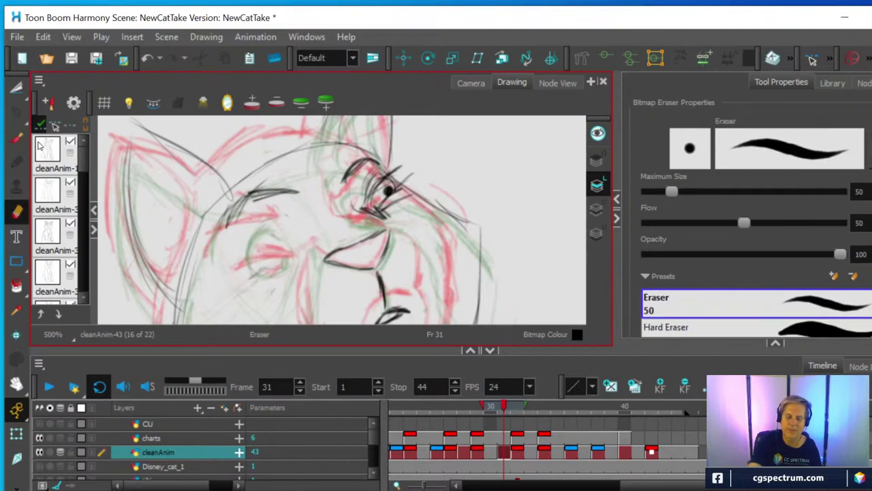
pyautogui.click(17, 137)
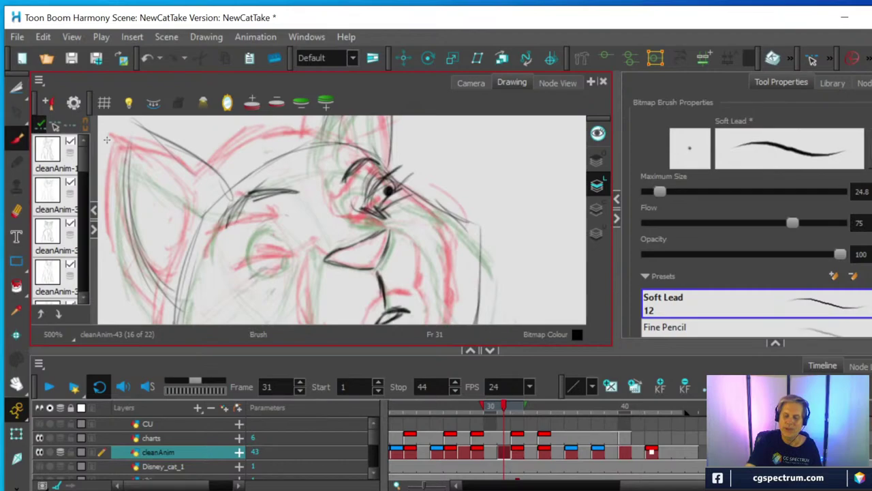
pyautogui.moveTo(262, 278)
pyautogui.mouseDown()
pyautogui.moveTo(294, 257)
pyautogui.moveTo(245, 291)
pyautogui.mouseUp()
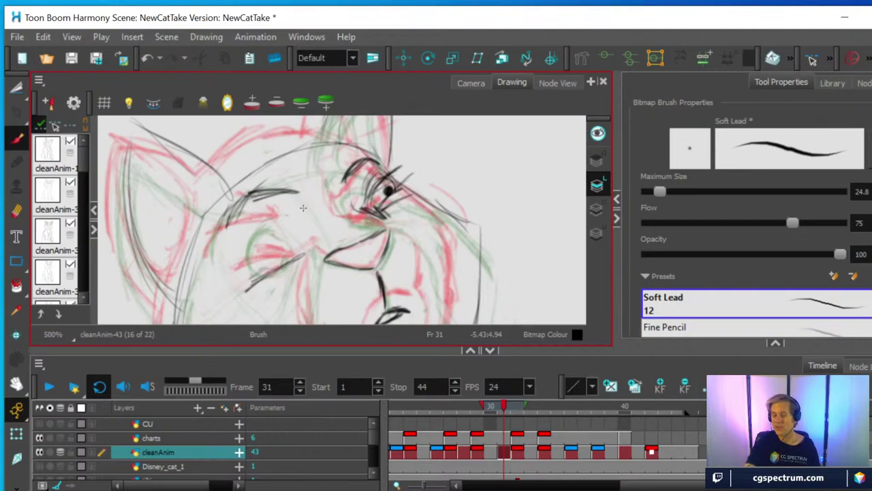
# Step: Erase the eyebrow above the cat's left-hand eye and redraw it as a lower arc along the red onion-skinned brow
pyautogui.click(15, 212)
pyautogui.moveTo(243, 203)
pyautogui.mouseDown()
pyautogui.moveTo(221, 227)
pyautogui.moveTo(260, 191)
pyautogui.moveTo(277, 192)
pyautogui.moveTo(229, 203)
pyautogui.moveTo(286, 198)
pyautogui.mouseUp()
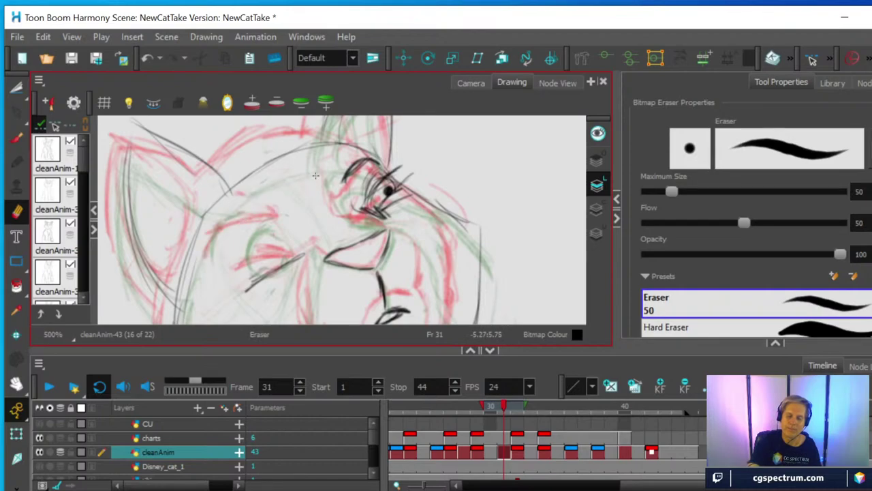
pyautogui.click(16, 137)
pyautogui.moveTo(207, 265)
pyautogui.mouseDown()
pyautogui.moveTo(220, 227)
pyautogui.moveTo(269, 214)
pyautogui.mouseUp()
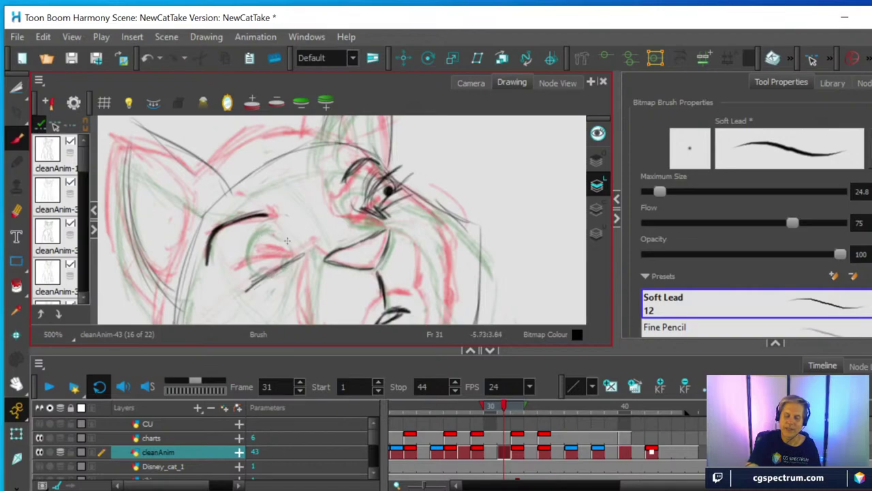
# Step: Draw the left-hand eye's upper lid, outer curve, small oval pupil and the lid crease above it, refining the crease with Eraser and Brush
pyautogui.moveTo(239, 254)
pyautogui.mouseDown()
pyautogui.moveTo(287, 247)
pyautogui.moveTo(250, 266)
pyautogui.moveTo(248, 255)
pyautogui.moveTo(260, 276)
pyautogui.mouseUp()
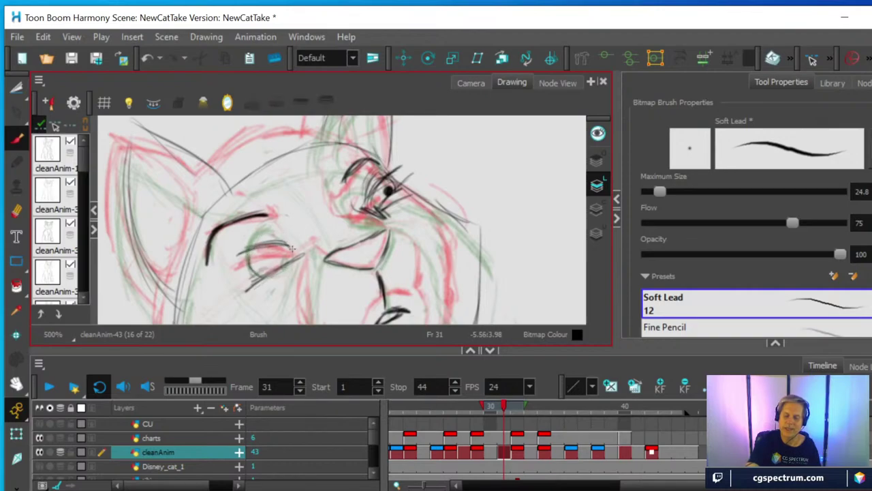
pyautogui.moveTo(286, 244); pyautogui.dragTo(289, 259)
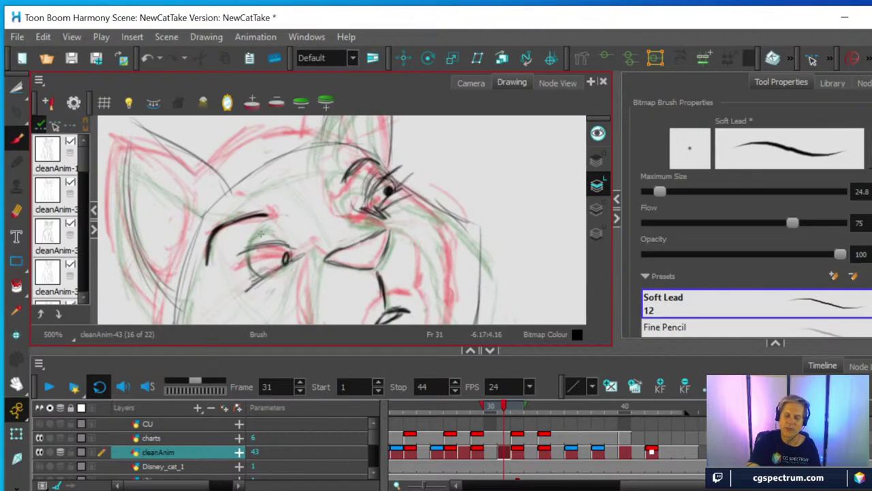
pyautogui.moveTo(271, 232)
pyautogui.mouseDown()
pyautogui.moveTo(292, 234)
pyautogui.moveTo(245, 240)
pyautogui.mouseUp()
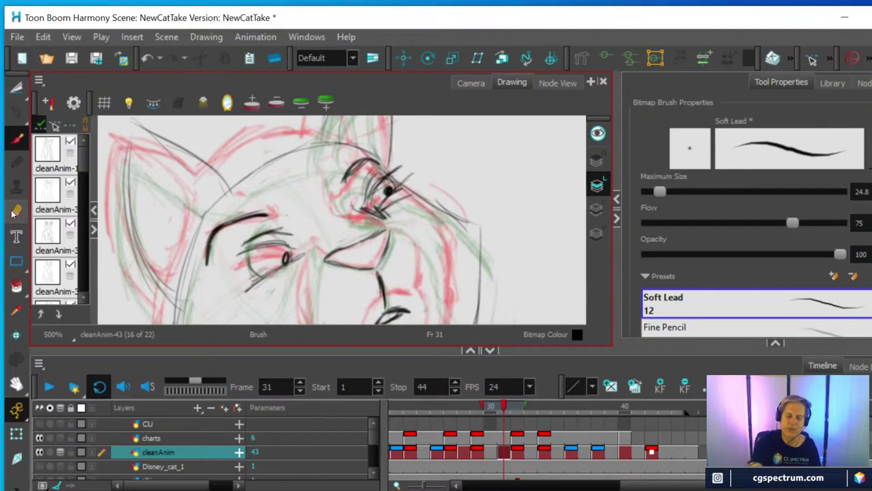
pyautogui.hotkey('alt', 'e')
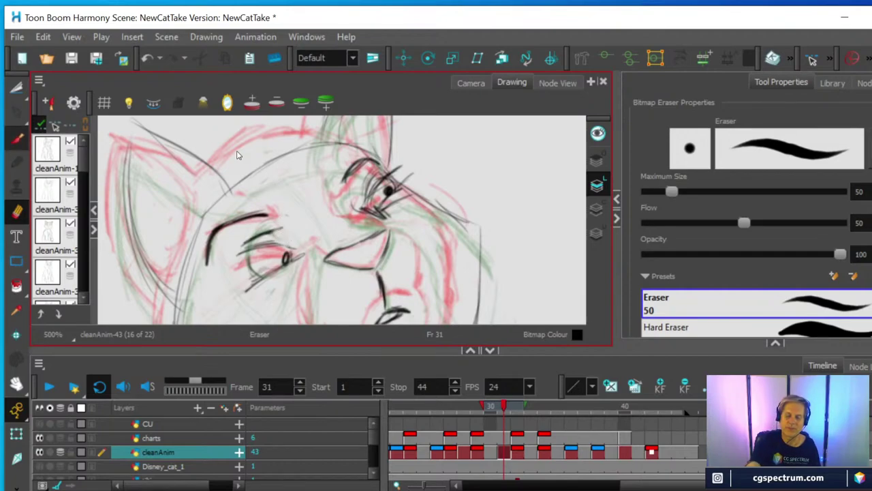
pyautogui.hotkey('alt', 'b')
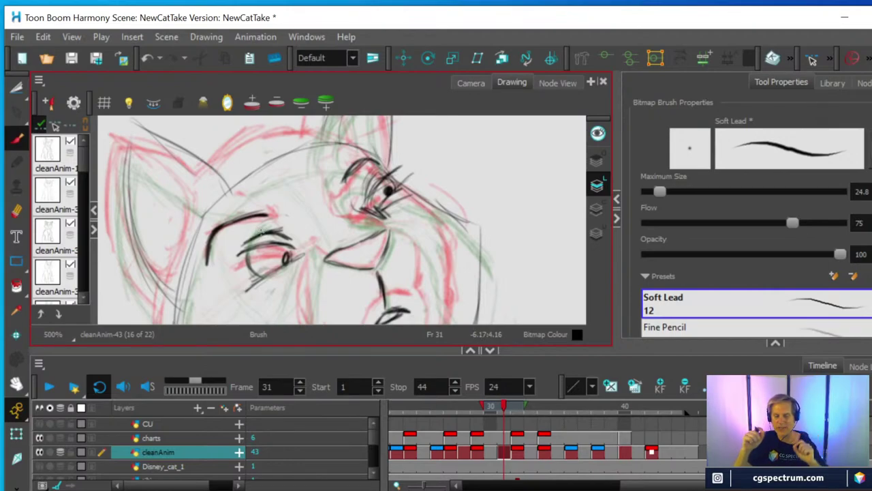
# Step: Erase the cat's right-hand eye, brow and adjoining head outline, and redraw the forehead-to-cheek contour and upper muzzle curve with the Soft Lead brush
pyautogui.click(17, 211)
pyautogui.moveTo(387, 192)
pyautogui.mouseDown()
pyautogui.moveTo(413, 189)
pyautogui.moveTo(390, 187)
pyautogui.moveTo(393, 173)
pyautogui.moveTo(364, 169)
pyautogui.moveTo(362, 160)
pyautogui.moveTo(440, 199)
pyautogui.moveTo(410, 197)
pyautogui.moveTo(464, 209)
pyautogui.moveTo(474, 221)
pyautogui.moveTo(351, 150)
pyautogui.moveTo(296, 149)
pyautogui.moveTo(356, 139)
pyautogui.mouseUp()
pyautogui.moveTo(447, 222)
pyautogui.mouseDown()
pyautogui.moveTo(473, 250)
pyautogui.moveTo(392, 189)
pyautogui.moveTo(364, 182)
pyautogui.moveTo(346, 191)
pyautogui.moveTo(358, 214)
pyautogui.moveTo(385, 202)
pyautogui.mouseUp()
pyautogui.hotkey('ctrl', 'z')
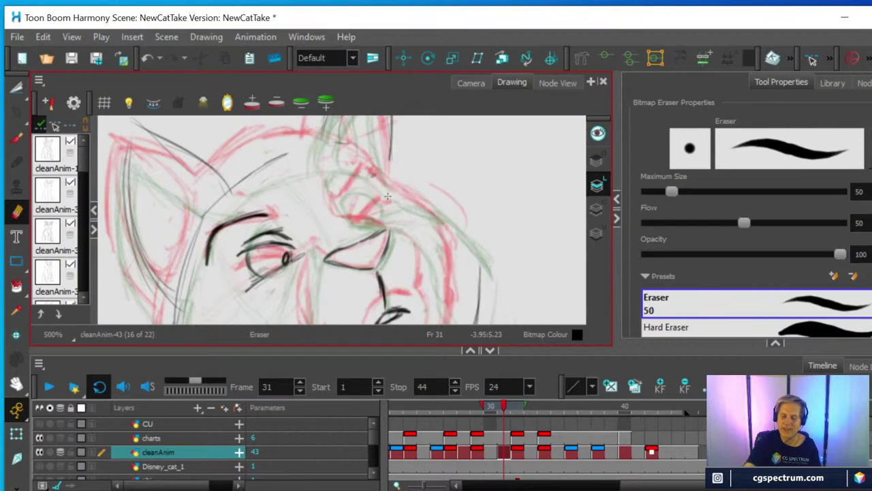
pyautogui.click(16, 137)
pyautogui.moveTo(315, 151)
pyautogui.mouseDown()
pyautogui.moveTo(354, 159)
pyautogui.moveTo(452, 224)
pyautogui.moveTo(427, 214)
pyautogui.moveTo(471, 248)
pyautogui.moveTo(477, 287)
pyautogui.moveTo(458, 235)
pyautogui.moveTo(471, 274)
pyautogui.moveTo(476, 295)
pyautogui.mouseUp()
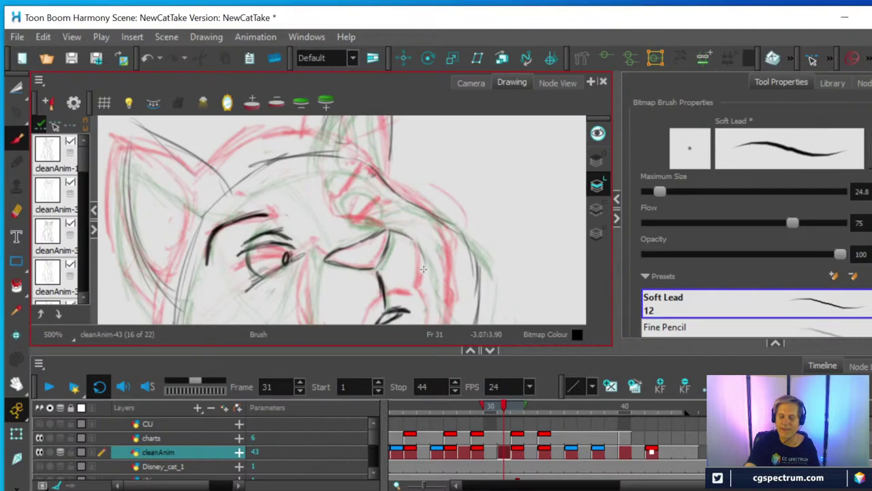
pyautogui.moveTo(424, 269)
pyautogui.mouseDown()
pyautogui.moveTo(426, 287)
pyautogui.moveTo(411, 240)
pyautogui.mouseUp()
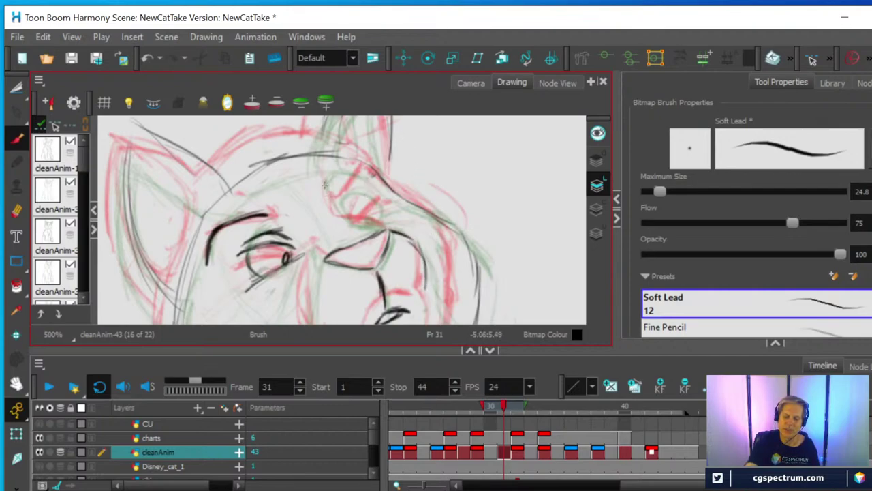
# Step: Draw the right-hand eye's inner socket line, the arched brow above it, the curved lids and a small oval pupil
pyautogui.moveTo(324, 185)
pyautogui.mouseDown()
pyautogui.moveTo(340, 218)
pyautogui.moveTo(390, 231)
pyautogui.mouseUp()
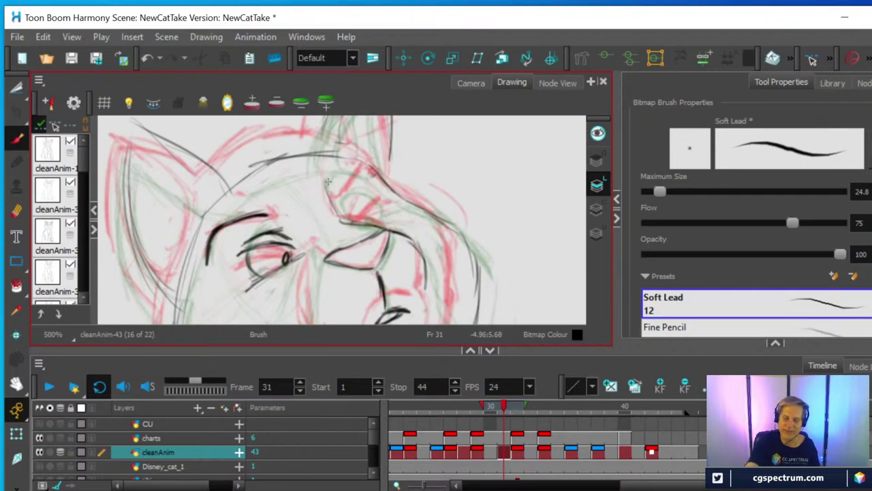
pyautogui.moveTo(327, 193); pyautogui.dragTo(348, 169)
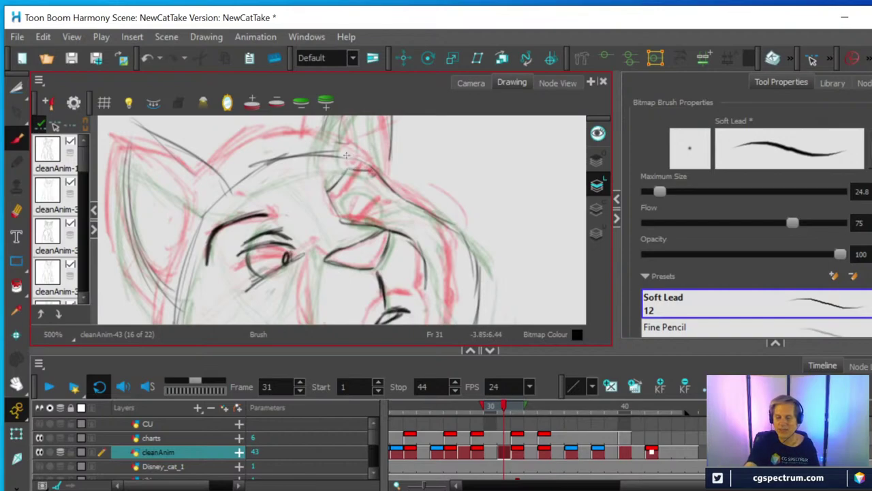
pyautogui.moveTo(378, 175); pyautogui.dragTo(350, 165)
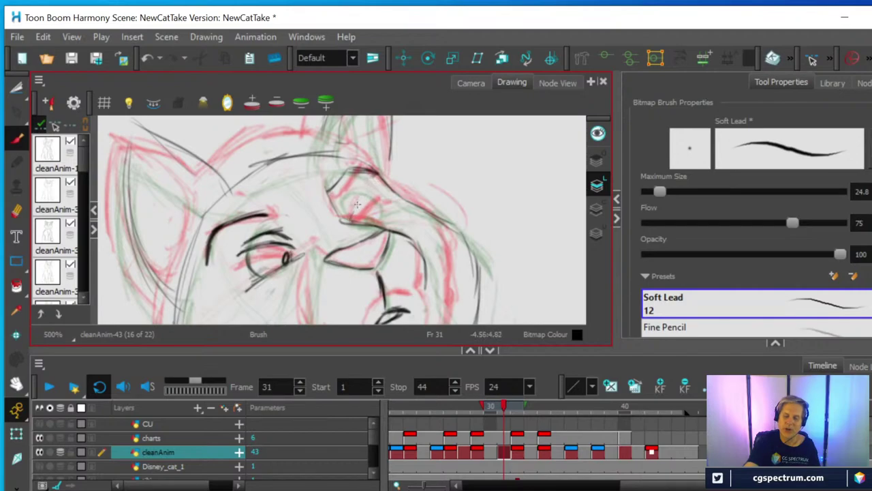
pyautogui.moveTo(352, 217)
pyautogui.mouseDown()
pyautogui.moveTo(375, 192)
pyautogui.moveTo(350, 198)
pyautogui.moveTo(360, 191)
pyautogui.mouseUp()
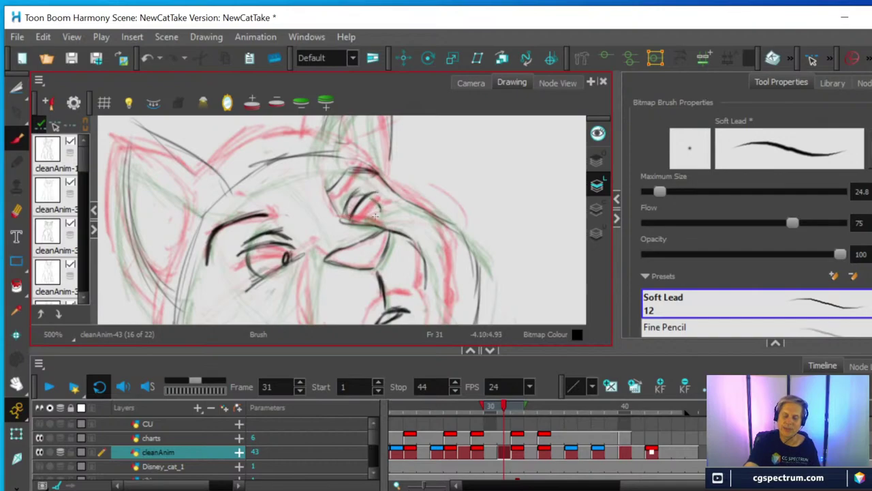
pyautogui.moveTo(389, 209)
pyautogui.mouseDown()
pyautogui.moveTo(366, 222)
pyautogui.moveTo(377, 205)
pyautogui.moveTo(373, 215)
pyautogui.moveTo(356, 206)
pyautogui.moveTo(360, 195)
pyautogui.mouseUp()
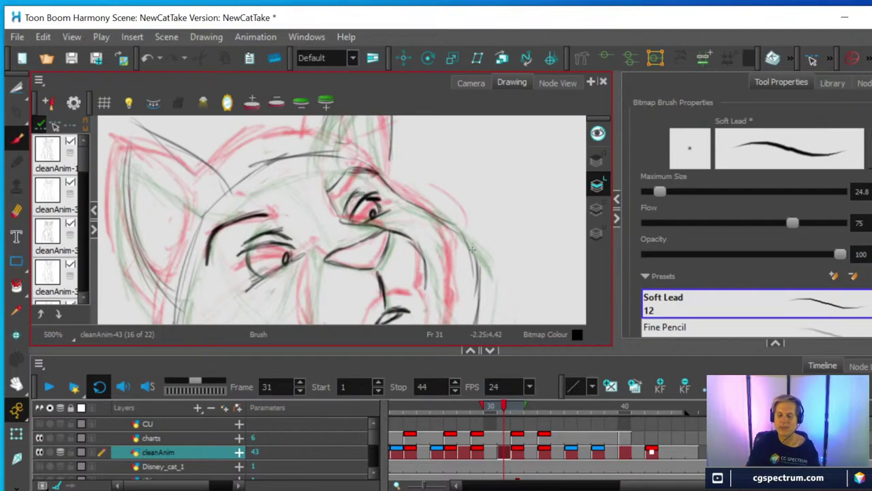
# Step: Draw the muzzle outline from beside the nose around the chin, erasing and redrawing its right-hand edge into a smoother curve
pyautogui.scroll(-1, 472, 250)
pyautogui.moveTo(433, 286)
pyautogui.mouseDown()
pyautogui.moveTo(387, 226)
pyautogui.moveTo(397, 252)
pyautogui.moveTo(382, 276)
pyautogui.mouseUp()
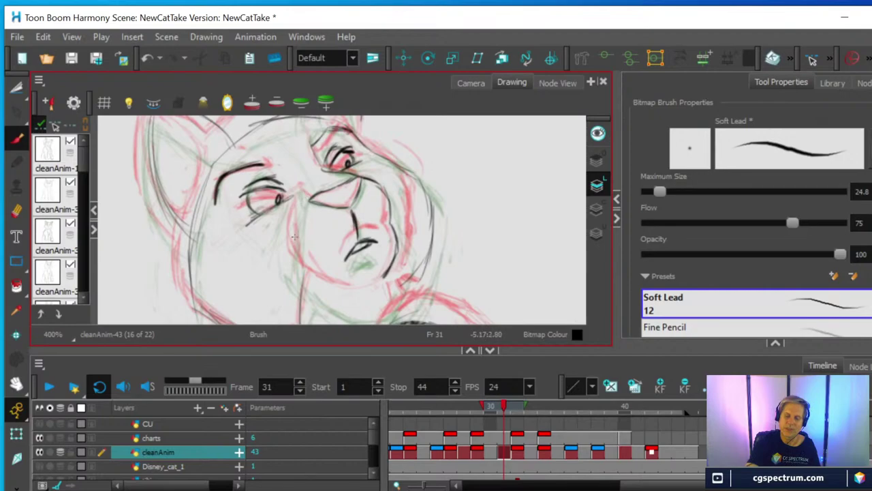
pyautogui.moveTo(305, 199); pyautogui.dragTo(294, 240)
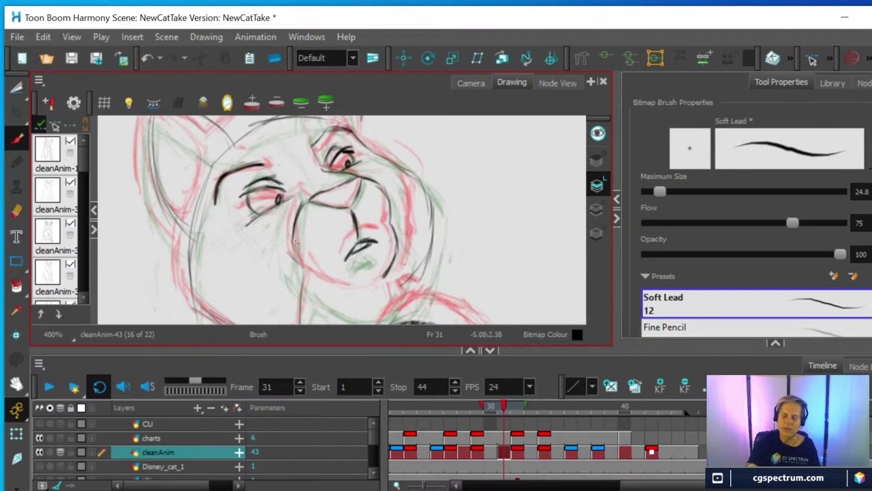
pyautogui.moveTo(296, 219)
pyautogui.mouseDown()
pyautogui.moveTo(288, 255)
pyautogui.moveTo(300, 270)
pyautogui.moveTo(398, 255)
pyautogui.moveTo(394, 275)
pyautogui.moveTo(399, 238)
pyautogui.moveTo(400, 259)
pyautogui.moveTo(380, 286)
pyautogui.moveTo(315, 293)
pyautogui.moveTo(310, 283)
pyautogui.moveTo(328, 292)
pyautogui.moveTo(376, 289)
pyautogui.mouseUp()
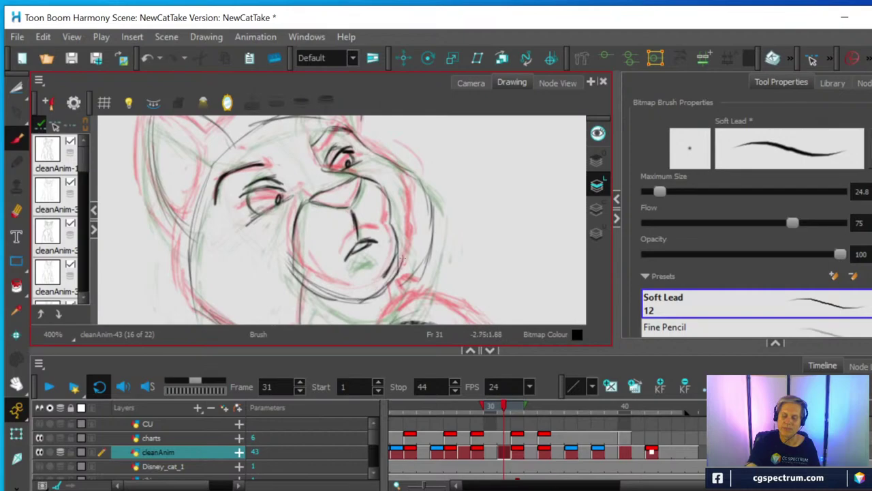
pyautogui.hotkey('alt', 'e')
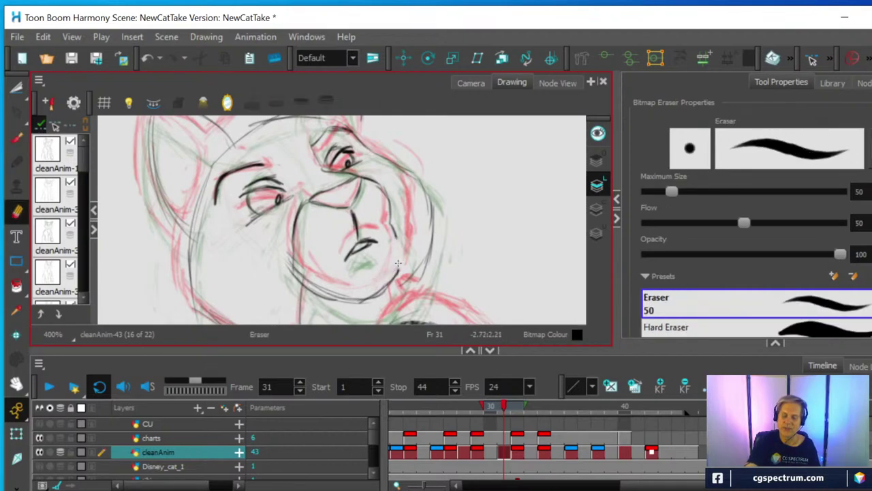
pyautogui.hotkey('alt', 'b')
pyautogui.moveTo(392, 226); pyautogui.dragTo(395, 285)
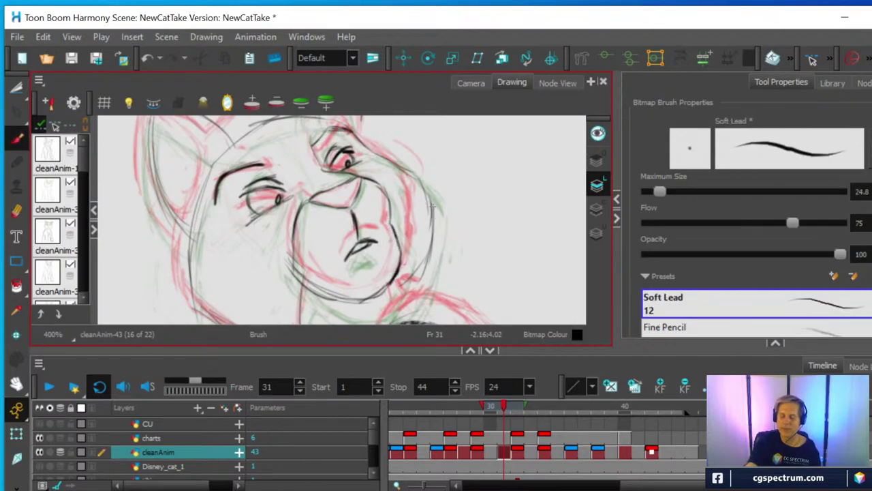
# Step: Erase the cat's right-hand cheek line and redraw it closer to the muzzle, curving down toward the shoulder between the onion-skinned poses
pyautogui.scroll(-2, 436, 208)
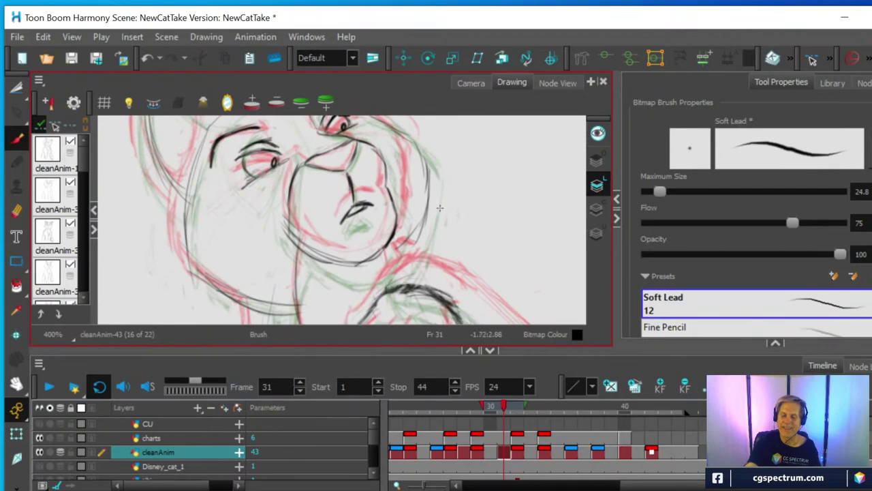
pyautogui.click(17, 211)
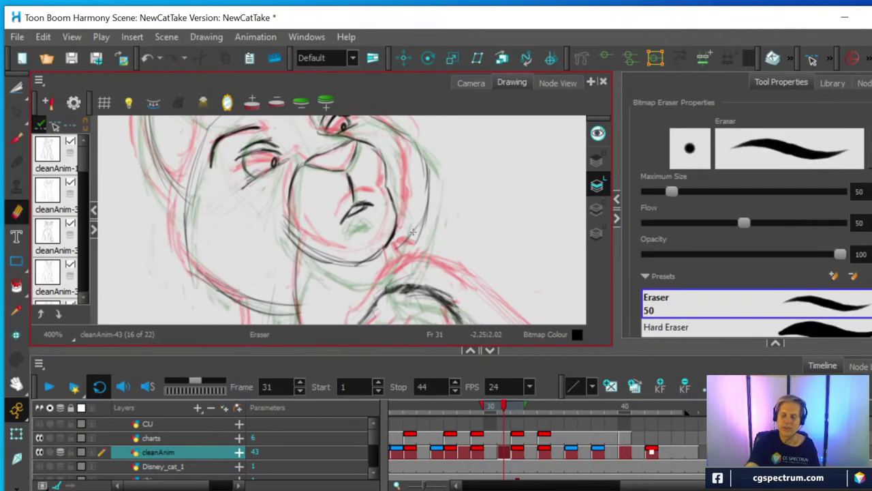
pyautogui.moveTo(399, 248)
pyautogui.mouseDown()
pyautogui.moveTo(418, 229)
pyautogui.moveTo(428, 169)
pyautogui.moveTo(393, 139)
pyautogui.mouseUp()
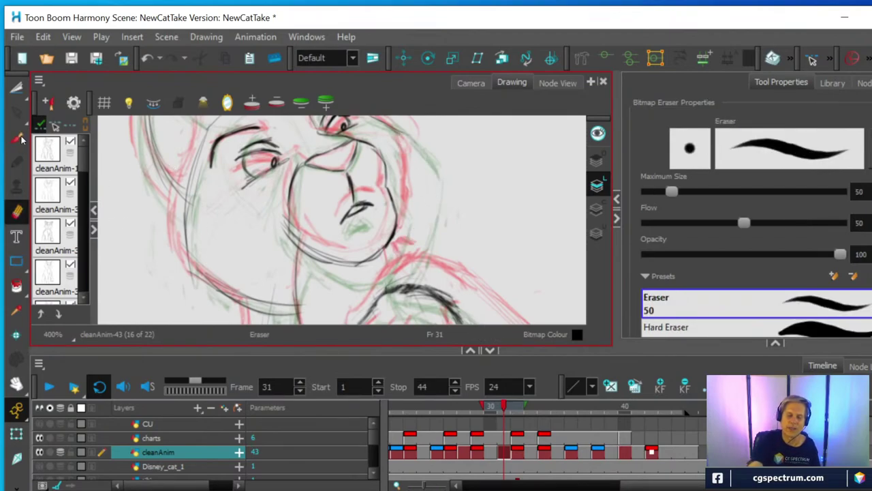
pyautogui.hotkey('alt', 'b')
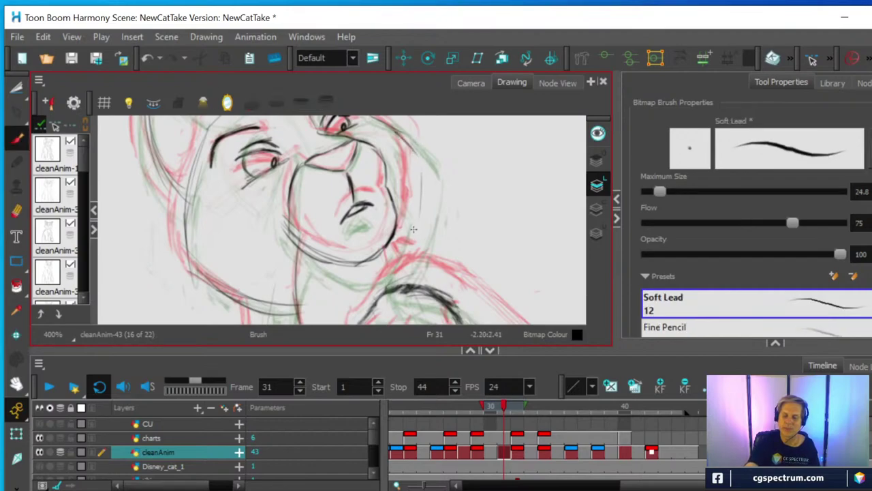
pyautogui.moveTo(421, 191); pyautogui.dragTo(403, 260)
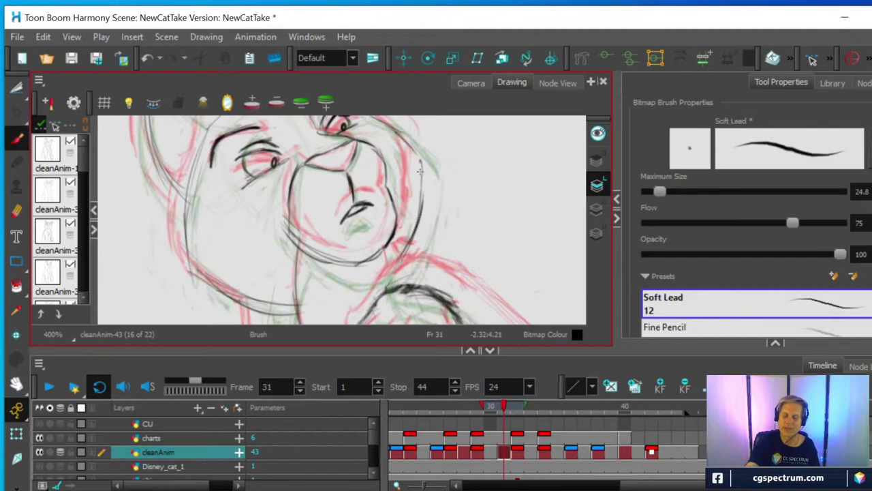
pyautogui.moveTo(421, 162); pyautogui.dragTo(405, 259)
pyautogui.moveTo(403, 142)
pyautogui.mouseDown()
pyautogui.moveTo(419, 222)
pyautogui.moveTo(383, 281)
pyautogui.mouseUp()
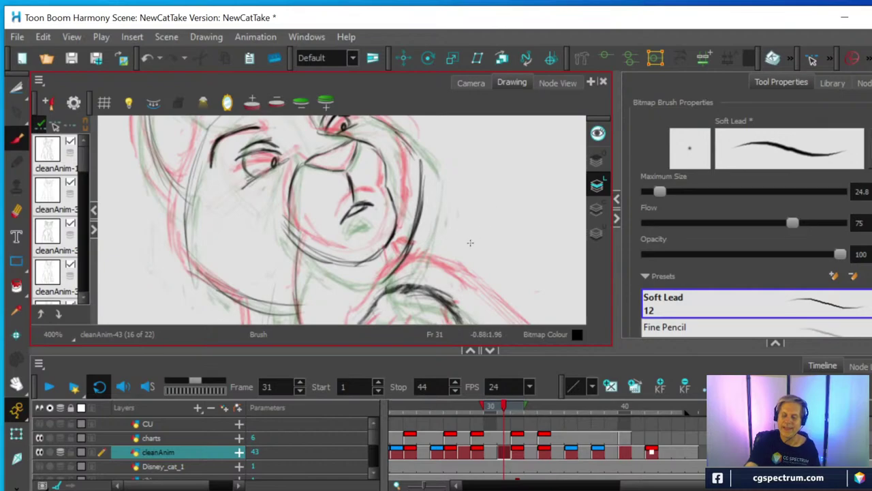
# Step: Draw the neck on frame 31 with a short line from chin to fist and a redrawn left neck contour below the muzzle
pyautogui.press('space')
pyautogui.moveTo(454, 253); pyautogui.dragTo(443, 199)
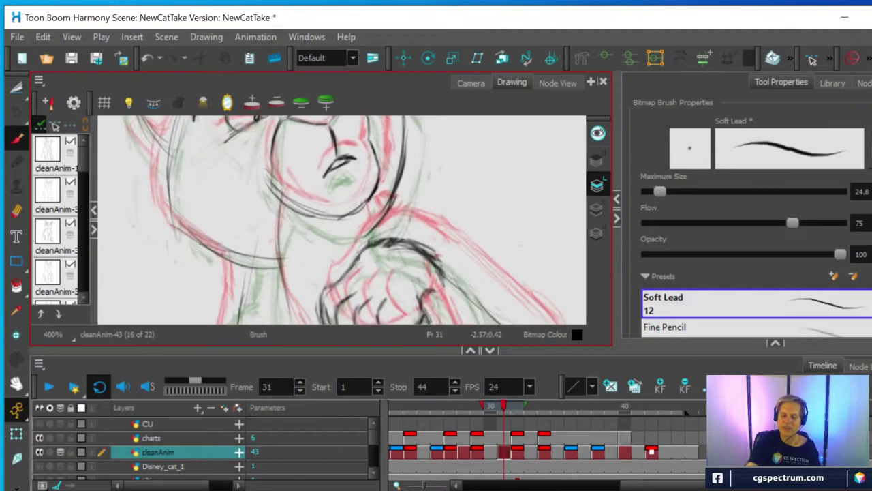
pyautogui.moveTo(372, 242)
pyautogui.mouseDown()
pyautogui.moveTo(368, 203)
pyautogui.moveTo(370, 231)
pyautogui.mouseUp()
pyautogui.moveTo(280, 205); pyautogui.dragTo(278, 253)
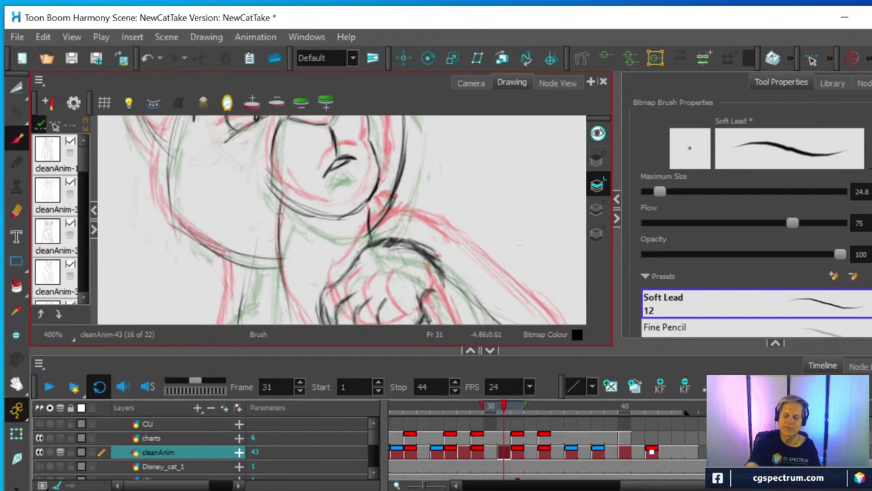
pyautogui.click(16, 210)
pyautogui.moveTo(278, 206); pyautogui.dragTo(283, 261)
pyautogui.hotkey('ctrl', 'z')
pyautogui.click(16, 140)
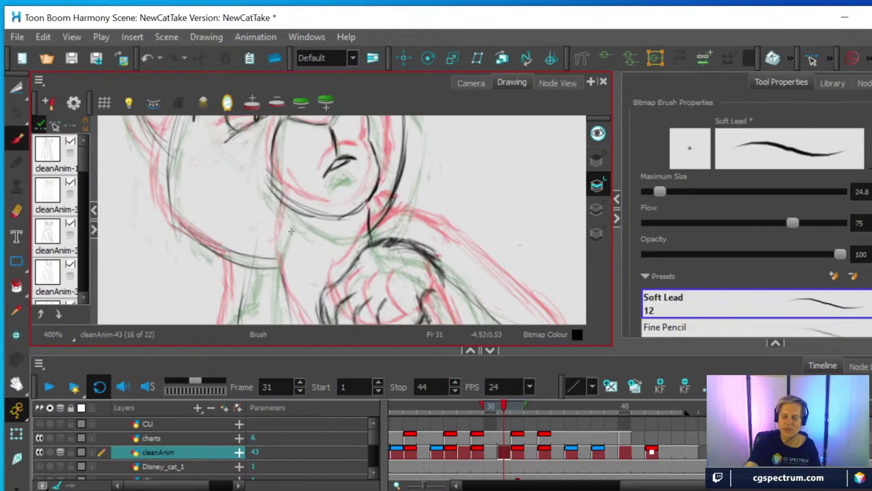
pyautogui.moveTo(290, 210)
pyautogui.mouseDown()
pyautogui.moveTo(278, 267)
pyautogui.moveTo(284, 289)
pyautogui.mouseUp()
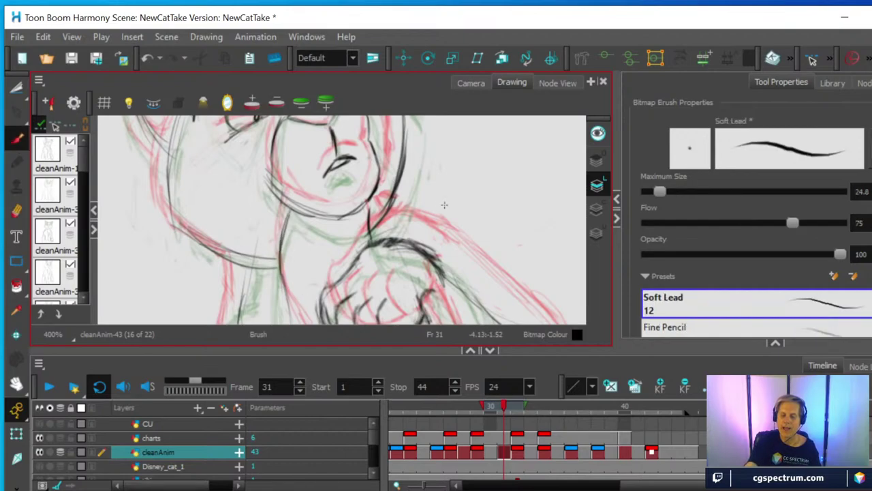
# Step: Erase the old rough line across the left ear of the cat
pyautogui.moveTo(437, 192)
pyautogui.mouseDown()
pyautogui.moveTo(432, 248)
pyautogui.moveTo(456, 255)
pyautogui.moveTo(451, 223)
pyautogui.mouseUp()
pyautogui.hotkey('alt', 'e')
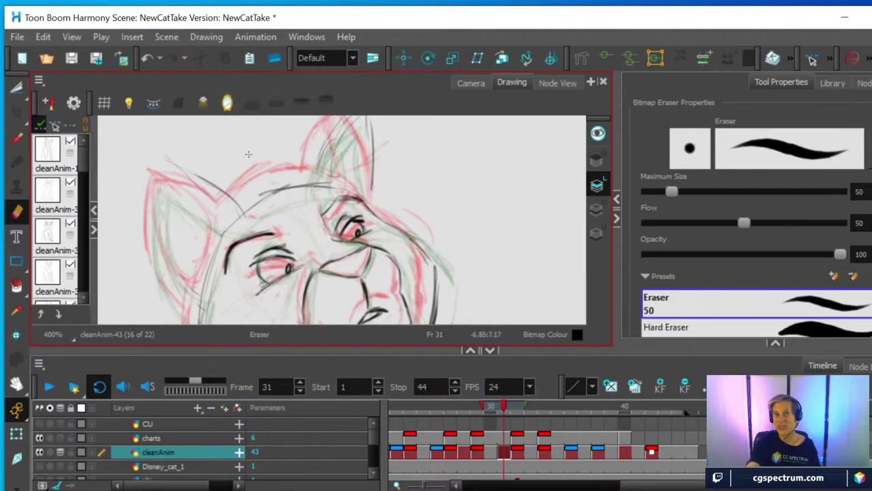
pyautogui.moveTo(207, 184)
pyautogui.mouseDown()
pyautogui.moveTo(235, 207)
pyautogui.moveTo(199, 181)
pyautogui.moveTo(205, 156)
pyautogui.moveTo(216, 183)
pyautogui.moveTo(160, 170)
pyautogui.moveTo(205, 171)
pyautogui.mouseUp()
# Step: Draw the left ear with the Soft Lead brush: outer edge, inner edge and top edge down to the head
pyautogui.moveTo(298, 224); pyautogui.dragTo(294, 189)
pyautogui.click(17, 138)
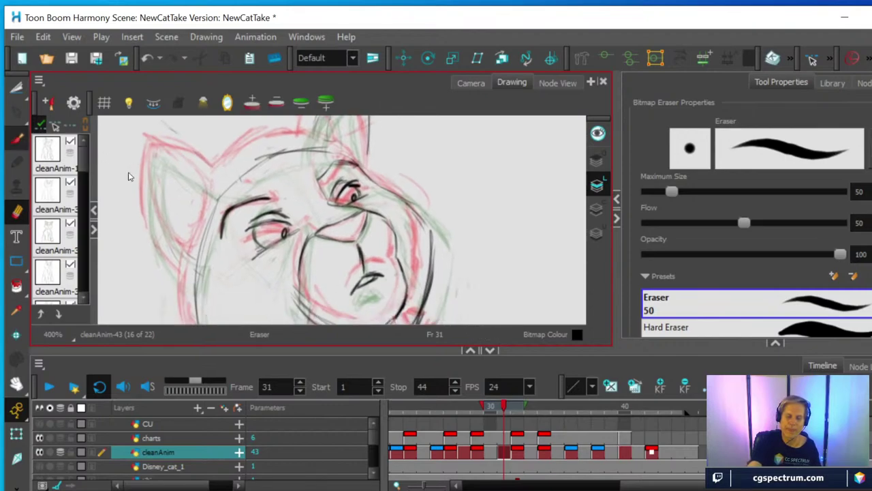
pyautogui.moveTo(197, 290)
pyautogui.mouseDown()
pyautogui.moveTo(142, 211)
pyautogui.moveTo(152, 244)
pyautogui.moveTo(147, 140)
pyautogui.mouseUp()
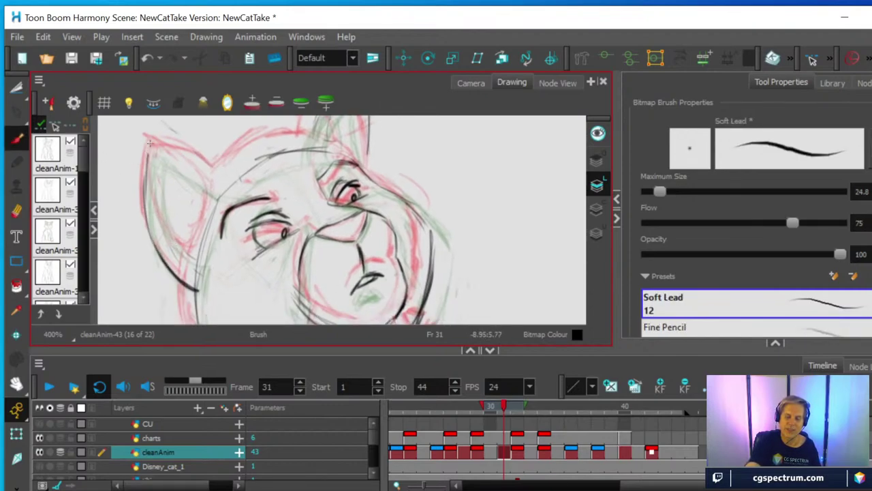
pyautogui.moveTo(196, 268)
pyautogui.mouseDown()
pyautogui.moveTo(156, 173)
pyautogui.moveTo(155, 193)
pyautogui.moveTo(156, 143)
pyautogui.mouseUp()
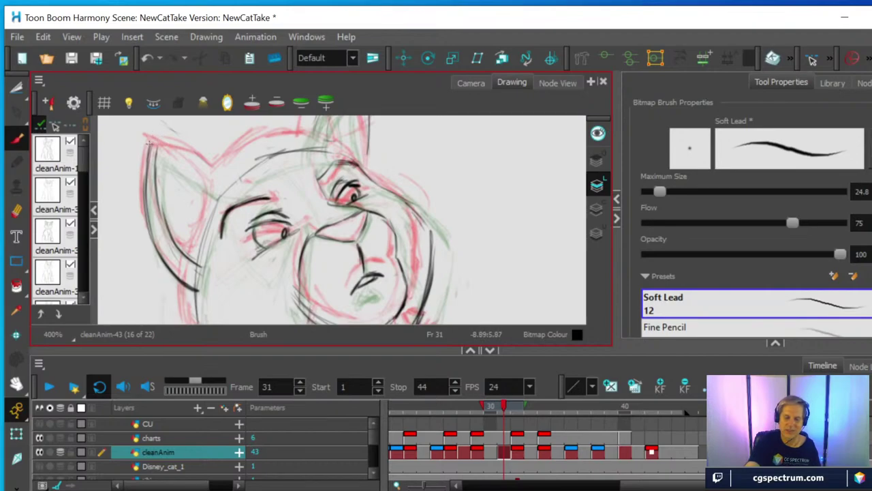
pyautogui.moveTo(149, 141); pyautogui.dragTo(176, 150)
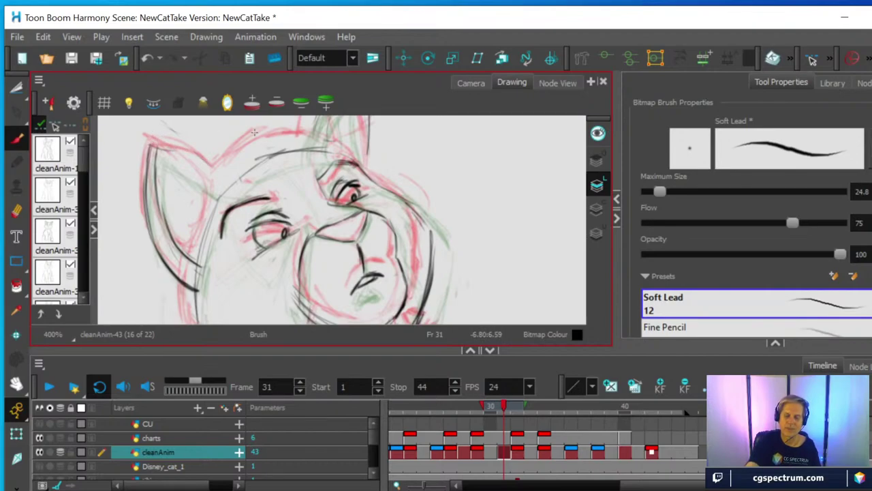
pyautogui.moveTo(153, 142); pyautogui.dragTo(214, 182)
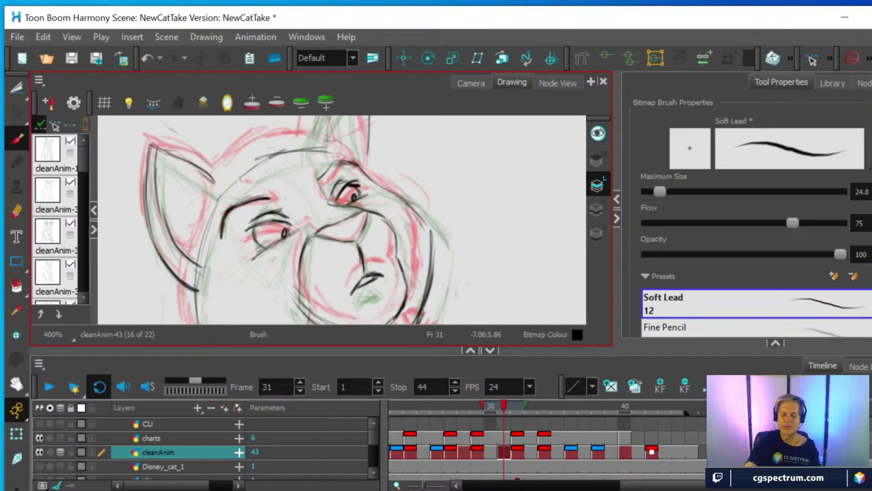
# Step: Erase the rough line at the left ear's base, redraw the left cheek contour and remove its overlap across the ear opening
pyautogui.moveTo(274, 274); pyautogui.dragTo(271, 241)
pyautogui.click(16, 211)
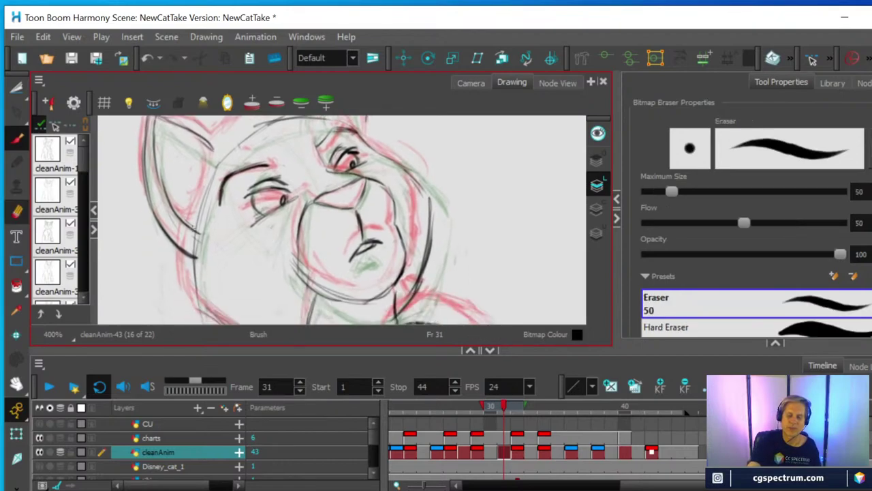
pyautogui.moveTo(201, 239); pyautogui.dragTo(210, 182)
pyautogui.moveTo(210, 183)
pyautogui.mouseDown()
pyautogui.moveTo(197, 295)
pyautogui.moveTo(193, 247)
pyautogui.moveTo(216, 169)
pyautogui.mouseUp()
pyautogui.click(17, 137)
pyautogui.moveTo(194, 278)
pyautogui.mouseDown()
pyautogui.moveTo(194, 301)
pyautogui.moveTo(217, 319)
pyautogui.mouseUp()
pyautogui.click(17, 212)
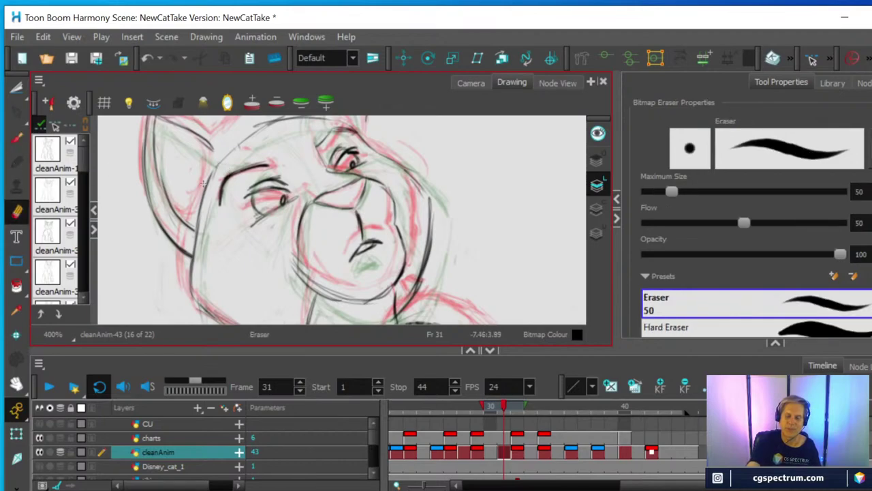
pyautogui.moveTo(207, 177); pyautogui.dragTo(201, 217)
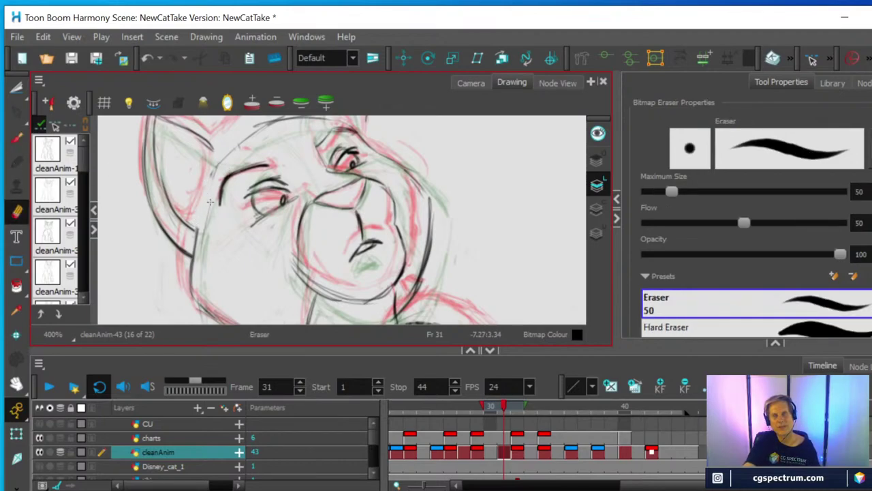
# Step: Darken the lower left jaw line from the cheek toward the neck
pyautogui.moveTo(445, 253); pyautogui.dragTo(478, 201)
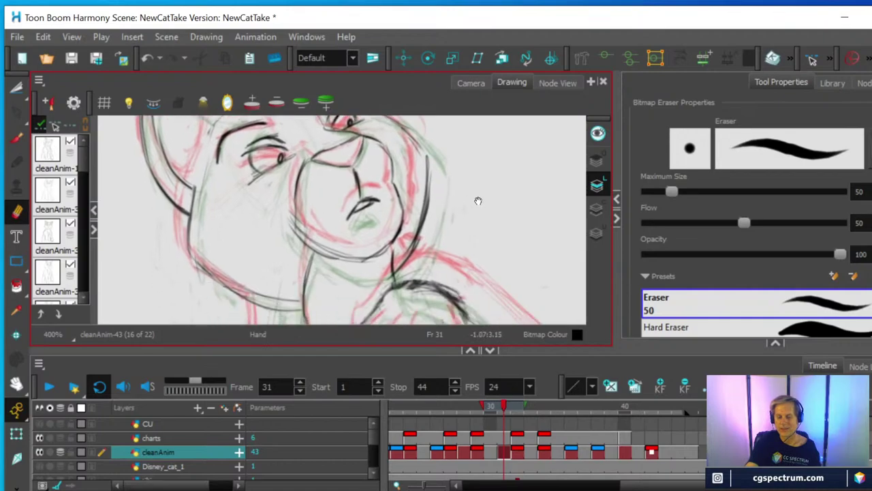
pyautogui.click(16, 138)
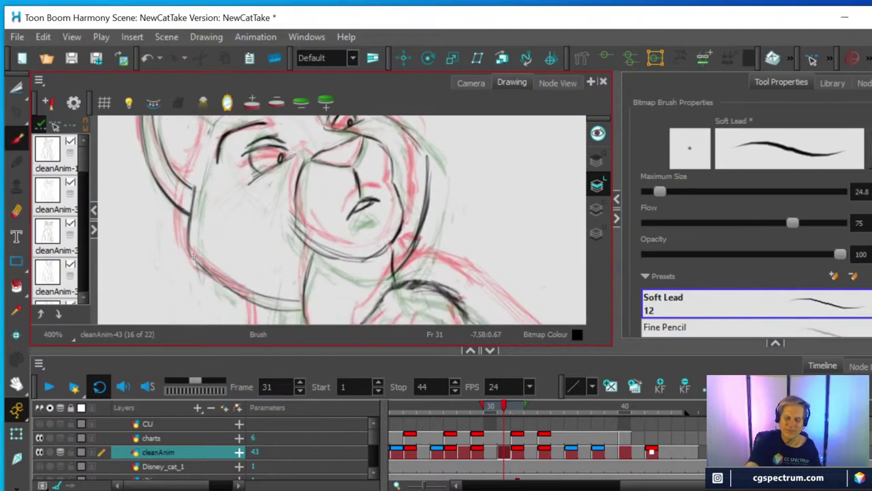
pyautogui.moveTo(193, 256); pyautogui.dragTo(268, 304)
# Step: Erase the sketchy line on top of the head and redraw it as a clean curve between the two ears
pyautogui.press('space')
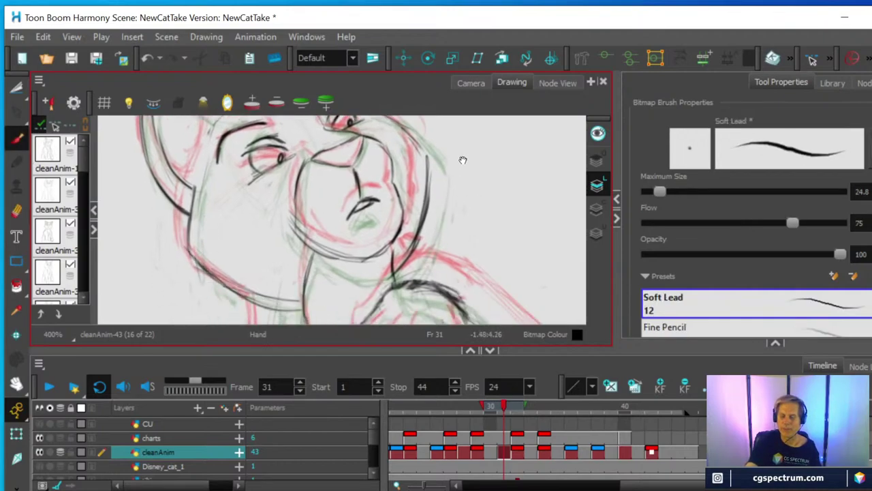
pyautogui.moveTo(463, 159); pyautogui.dragTo(425, 244)
pyautogui.moveTo(419, 175); pyautogui.dragTo(423, 211)
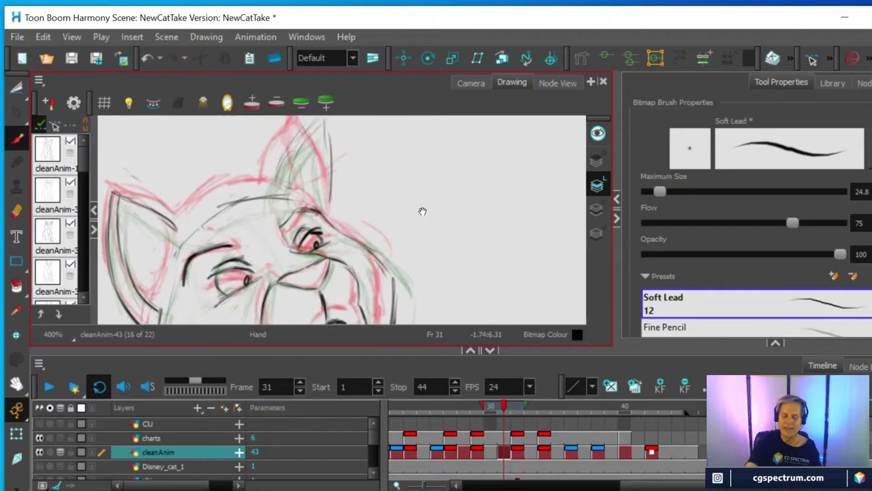
pyautogui.click(16, 210)
pyautogui.moveTo(213, 216)
pyautogui.mouseDown()
pyautogui.moveTo(288, 199)
pyautogui.moveTo(272, 192)
pyautogui.moveTo(217, 208)
pyautogui.moveTo(188, 234)
pyautogui.moveTo(248, 203)
pyautogui.mouseUp()
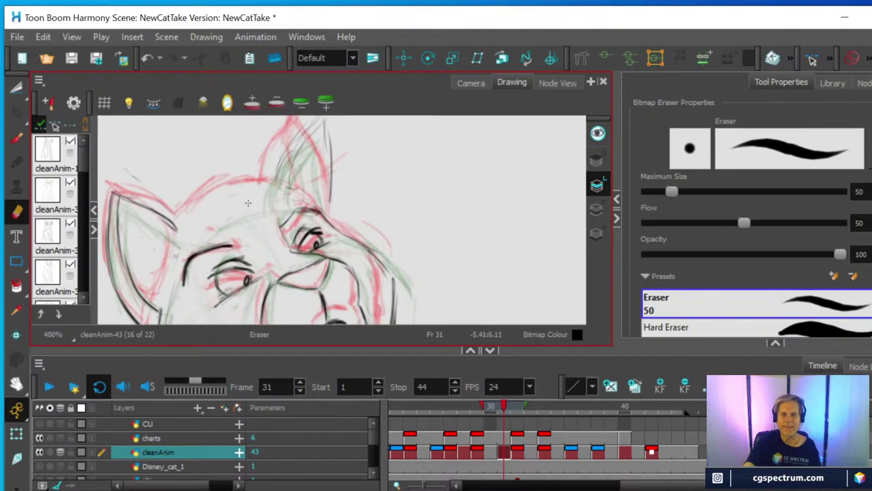
pyautogui.hotkey('alt', 'b')
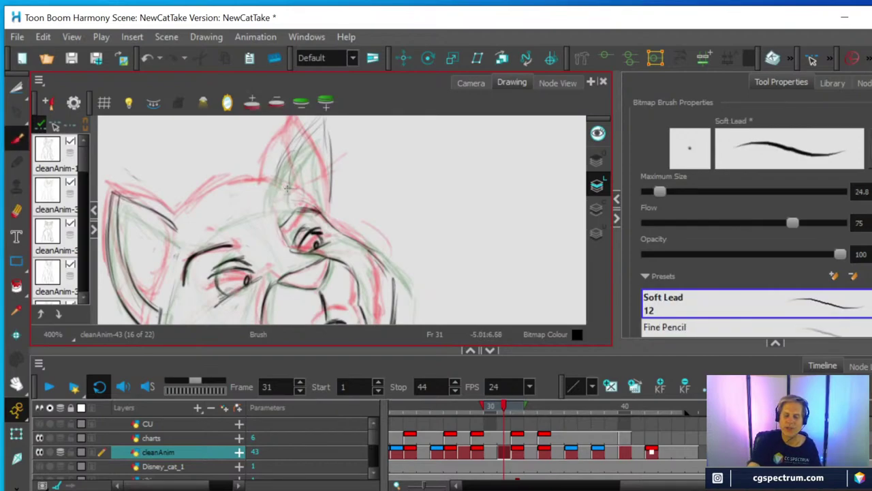
pyautogui.moveTo(298, 199)
pyautogui.mouseDown()
pyautogui.moveTo(212, 210)
pyautogui.moveTo(181, 232)
pyautogui.moveTo(246, 193)
pyautogui.moveTo(235, 199)
pyautogui.moveTo(319, 204)
pyautogui.moveTo(244, 203)
pyautogui.moveTo(187, 219)
pyautogui.moveTo(265, 196)
pyautogui.moveTo(302, 197)
pyautogui.mouseUp()
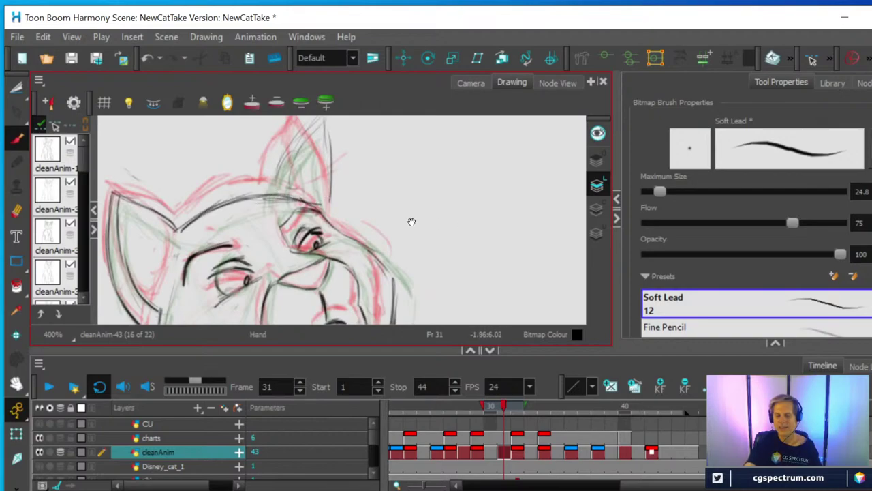
# Step: Draw the right ear with the Soft Lead brush, including its pointed outer contour and inner fold
pyautogui.moveTo(411, 219); pyautogui.dragTo(402, 246)
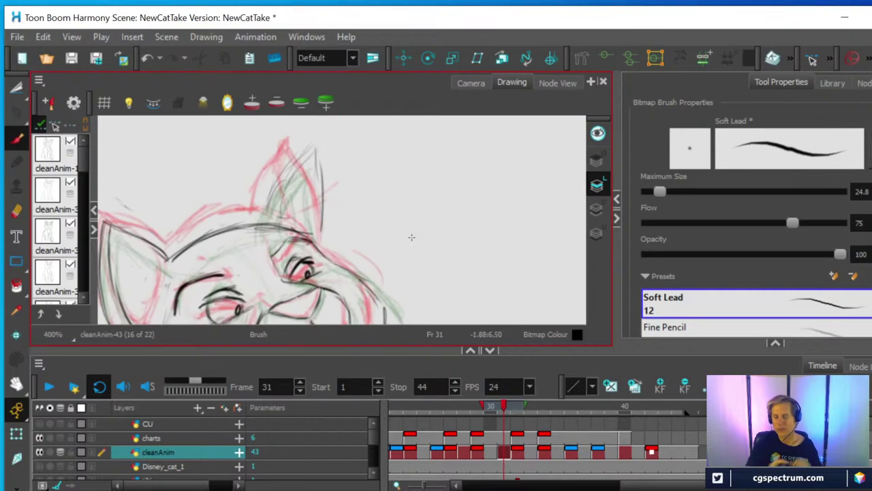
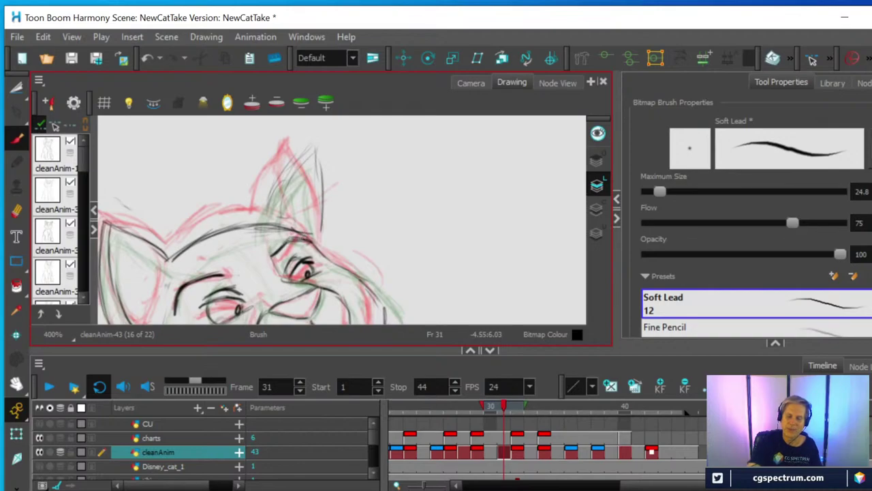
pyautogui.moveTo(259, 214)
pyautogui.mouseDown()
pyautogui.moveTo(275, 170)
pyautogui.moveTo(314, 122)
pyautogui.moveTo(281, 166)
pyautogui.moveTo(301, 151)
pyautogui.mouseUp()
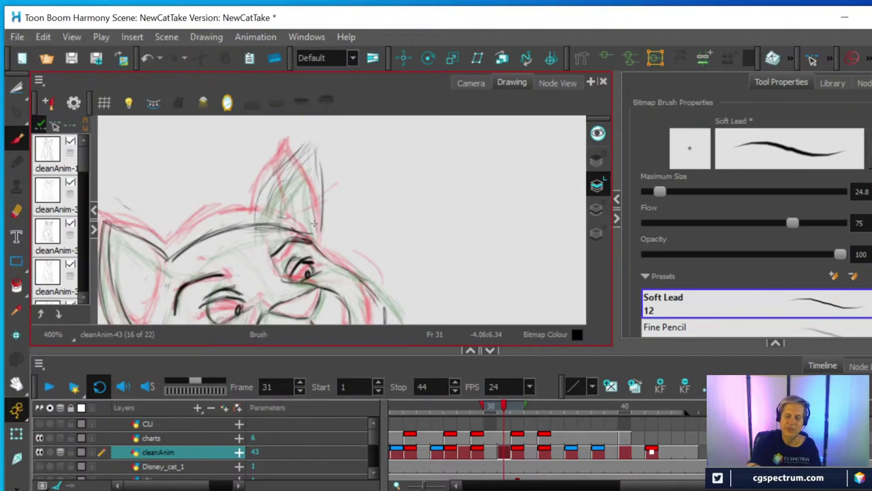
pyautogui.moveTo(314, 224); pyautogui.dragTo(309, 154)
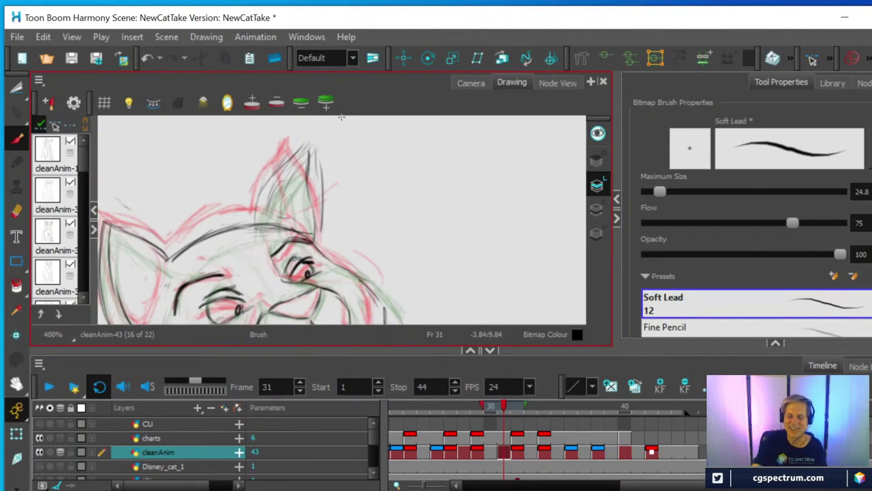
pyautogui.moveTo(280, 220)
pyautogui.mouseDown()
pyautogui.moveTo(307, 147)
pyautogui.moveTo(280, 225)
pyautogui.moveTo(290, 158)
pyautogui.moveTo(264, 186)
pyautogui.moveTo(309, 134)
pyautogui.mouseUp()
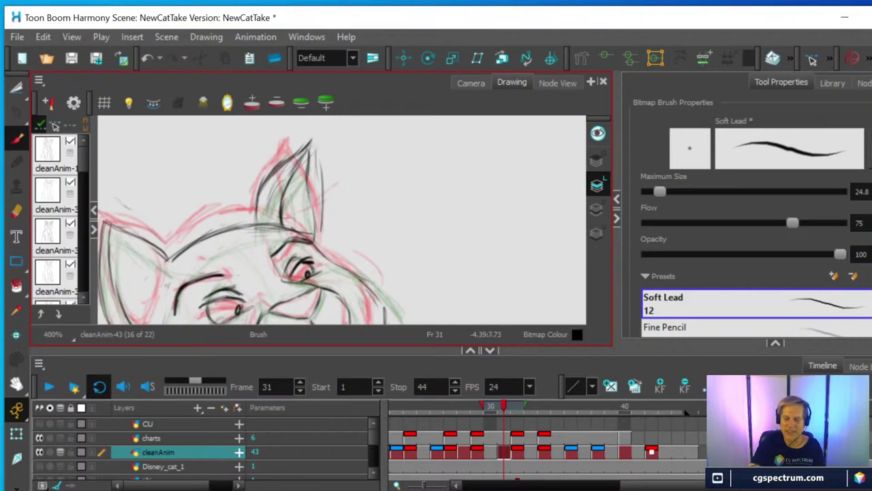
pyautogui.moveTo(309, 199)
pyautogui.mouseDown()
pyautogui.moveTo(317, 231)
pyautogui.moveTo(307, 194)
pyautogui.mouseUp()
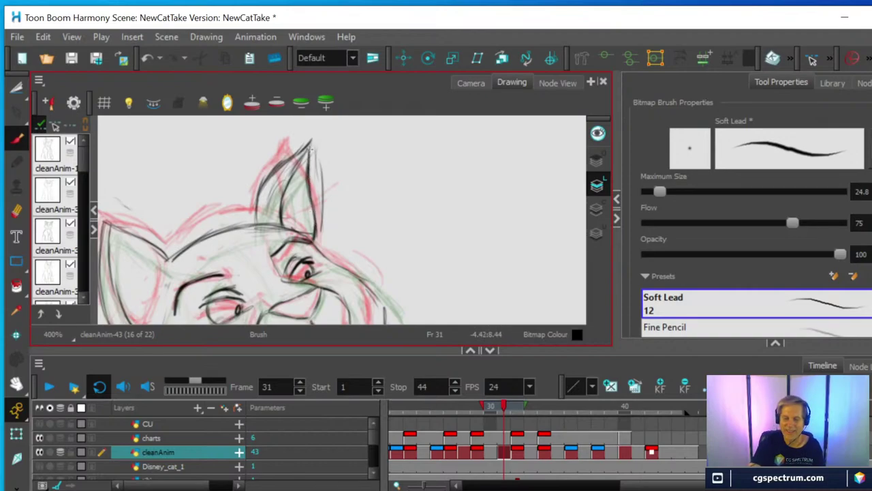
# Step: Erase the stray rough lines around the tip and outer side of the right ear
pyautogui.click(17, 211)
pyautogui.moveTo(316, 159)
pyautogui.mouseDown()
pyautogui.moveTo(323, 221)
pyautogui.moveTo(320, 171)
pyautogui.mouseUp()
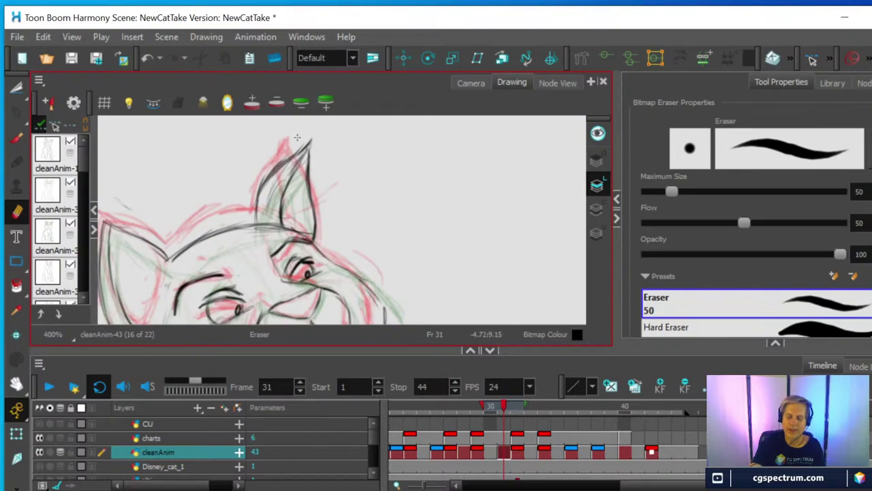
pyautogui.moveTo(297, 137); pyautogui.dragTo(295, 146)
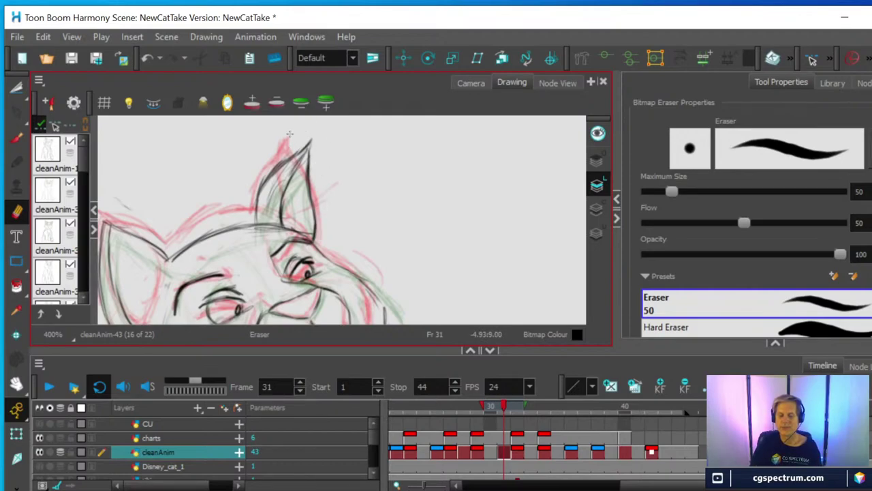
# Step: Reinforce the left ear's tip and top edge and complete the contour of the right cheek
pyautogui.scroll(-2, 305, 198)
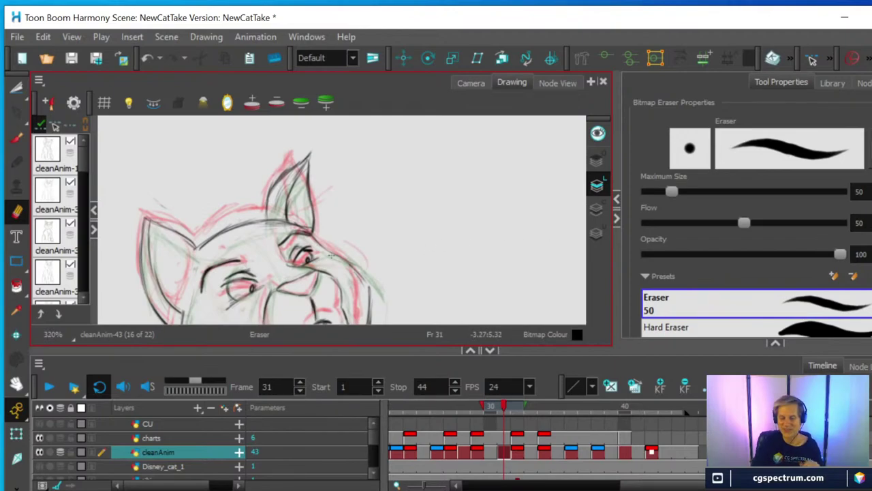
pyautogui.moveTo(396, 239); pyautogui.dragTo(406, 207)
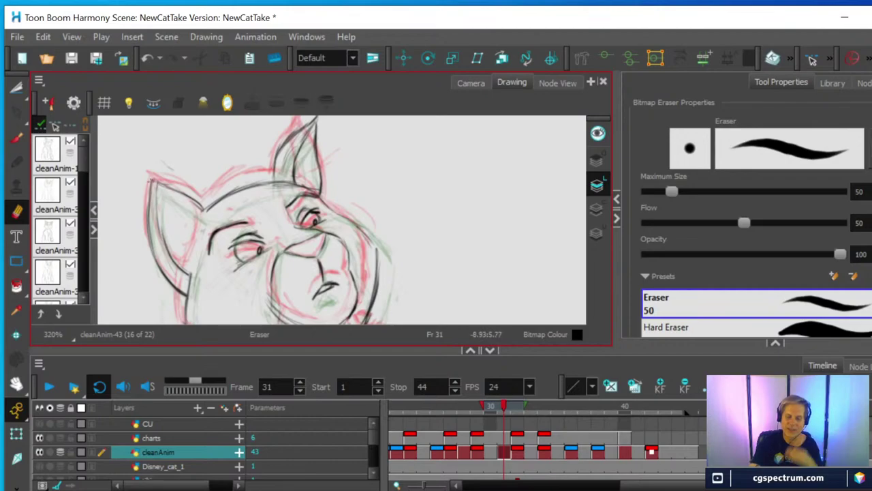
pyautogui.hotkey('alt', 'b')
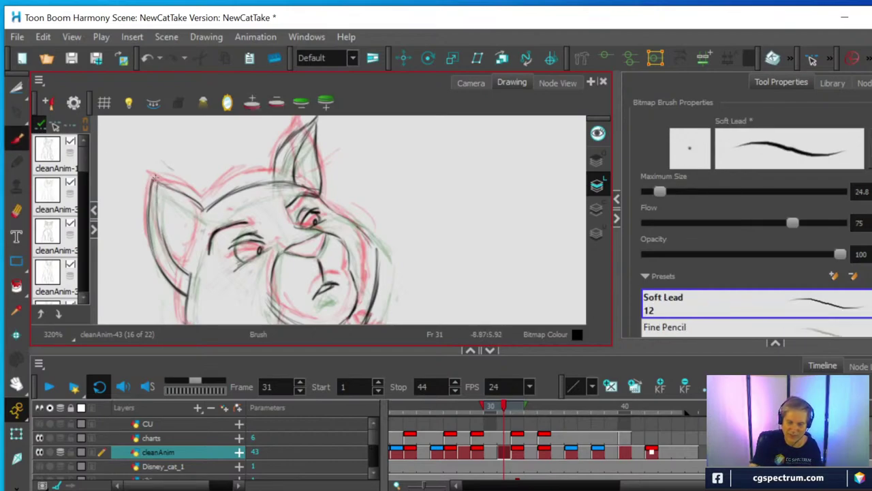
pyautogui.moveTo(154, 180); pyautogui.dragTo(191, 195)
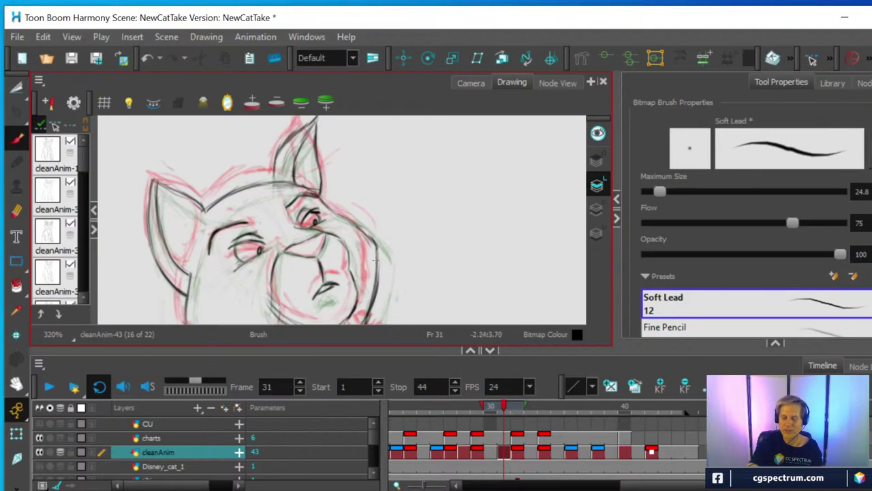
# Step: Examine the neck, raised fist, arm and torso of the frame 31 drawing
pyautogui.press('space')
pyautogui.moveTo(409, 271); pyautogui.dragTo(407, 214)
pyautogui.moveTo(409, 251); pyautogui.dragTo(411, 234)
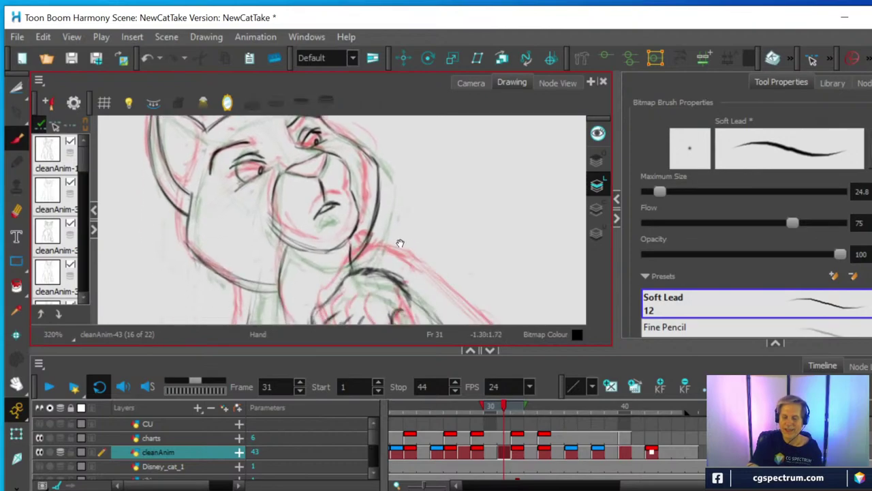
pyautogui.moveTo(352, 284)
pyautogui.mouseDown()
pyautogui.moveTo(348, 240)
pyautogui.moveTo(378, 210)
pyautogui.mouseUp()
pyautogui.press('space')
pyautogui.moveTo(402, 263); pyautogui.dragTo(396, 218)
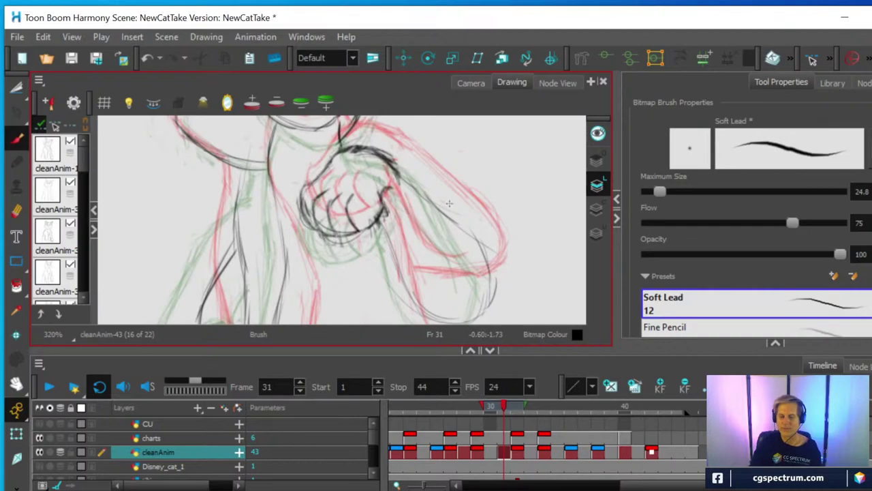
pyautogui.scroll(-3, 449, 204)
pyautogui.press('space')
pyautogui.moveTo(497, 273); pyautogui.dragTo(376, 249)
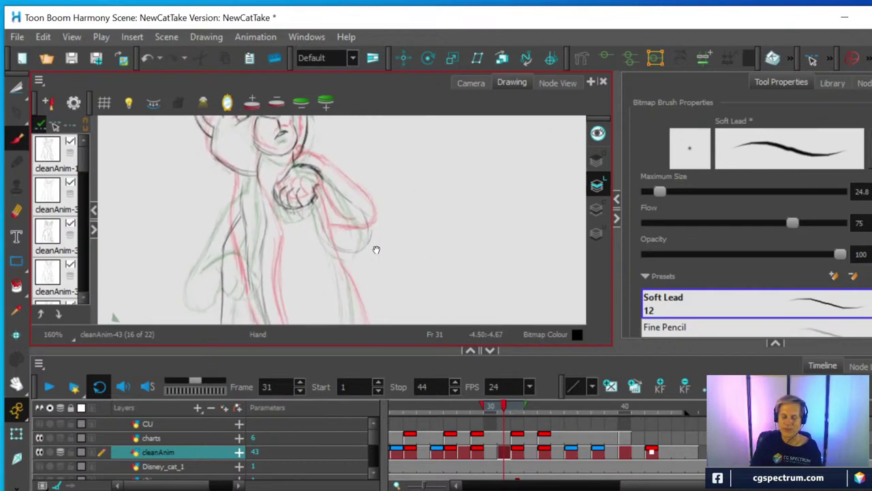
# Step: Draw the underside of the raised arm from below the fist to the elbow with the Soft Lead brush
pyautogui.scroll(1, 376, 249)
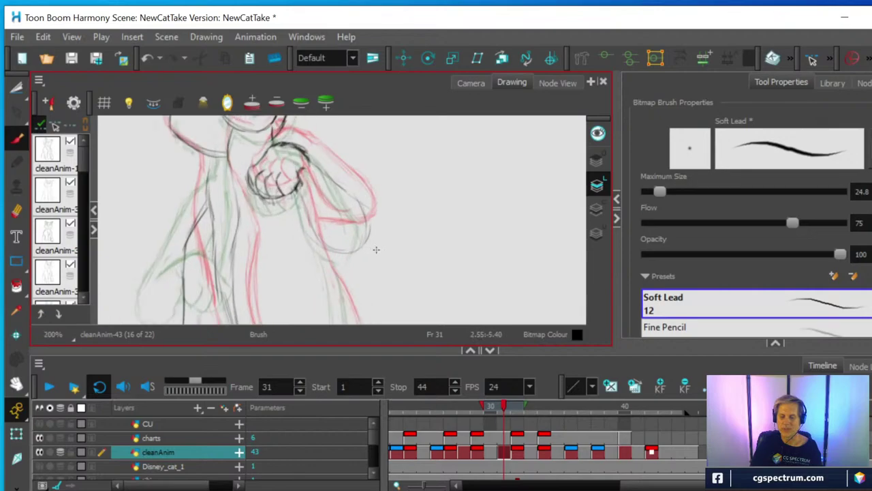
pyautogui.press('space')
pyautogui.moveTo(376, 248); pyautogui.dragTo(346, 308)
pyautogui.scroll(2, 346, 308)
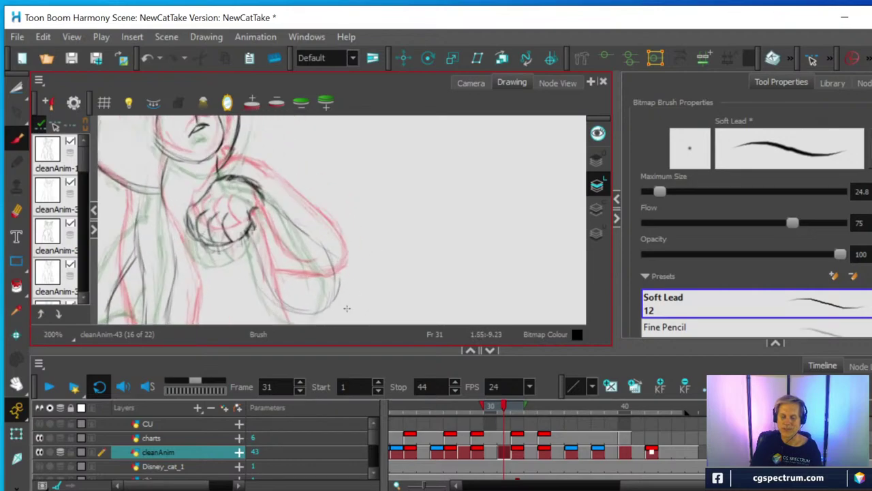
pyautogui.press('space')
pyautogui.moveTo(402, 229)
pyautogui.mouseDown()
pyautogui.moveTo(462, 231)
pyautogui.moveTo(418, 238)
pyautogui.mouseUp()
pyautogui.scroll(-2, 463, 231)
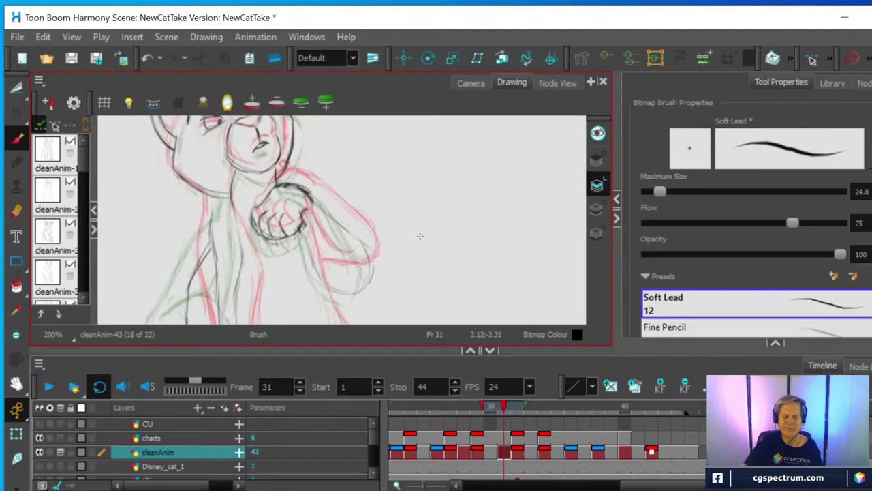
pyautogui.click(18, 140)
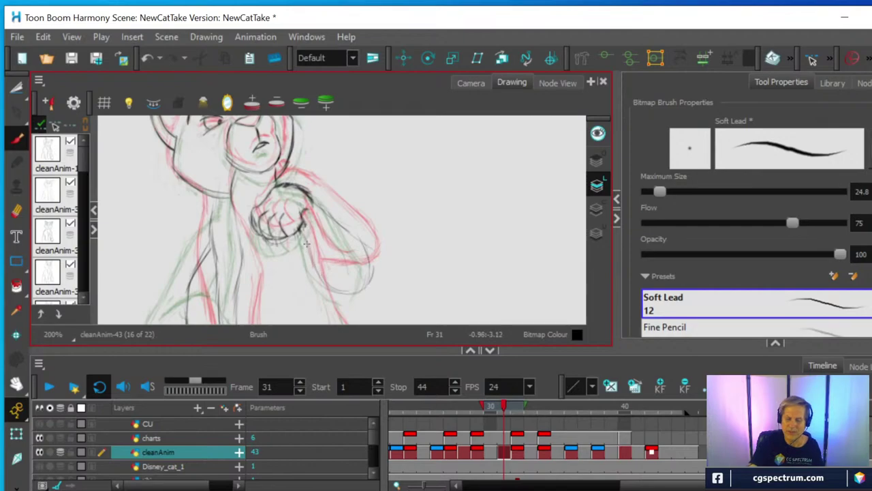
pyautogui.moveTo(306, 243); pyautogui.dragTo(354, 292)
# Step: Erase the raised arm's rough lines and redraw its upper contour and rounded elbow with the Soft Lead brush
pyautogui.click(16, 212)
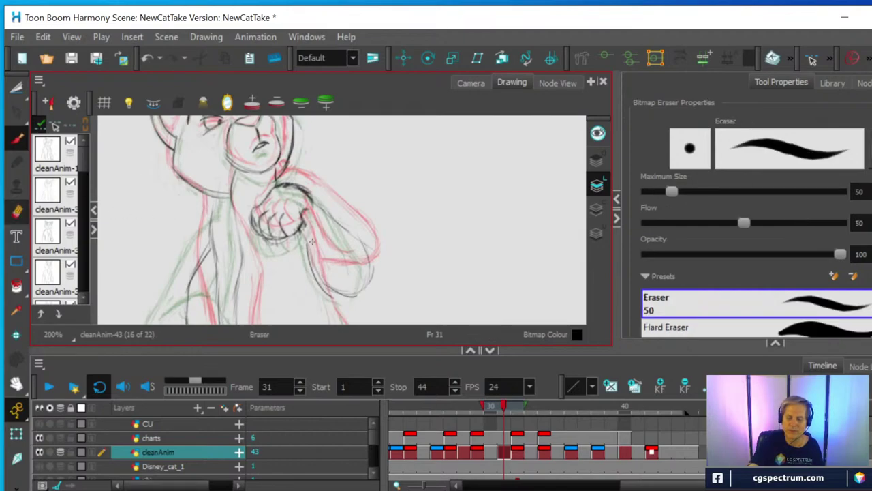
pyautogui.moveTo(328, 287)
pyautogui.mouseDown()
pyautogui.moveTo(368, 289)
pyautogui.moveTo(365, 246)
pyautogui.moveTo(310, 195)
pyautogui.mouseUp()
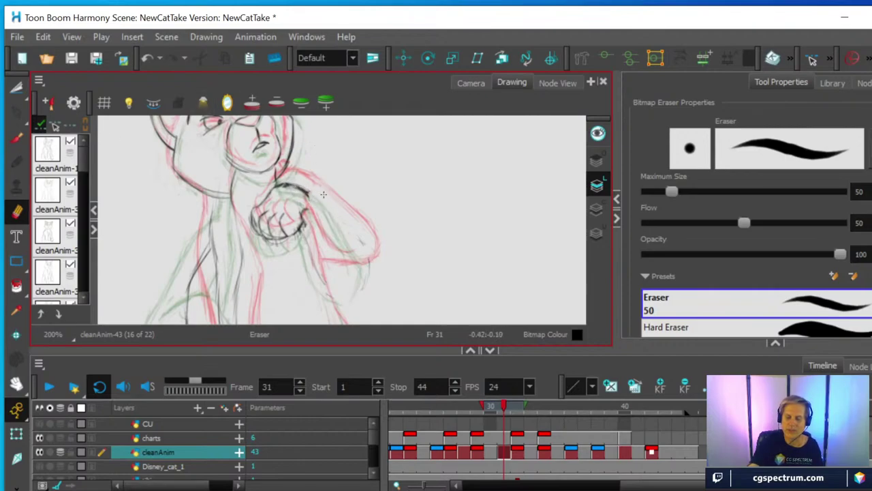
pyautogui.click(17, 138)
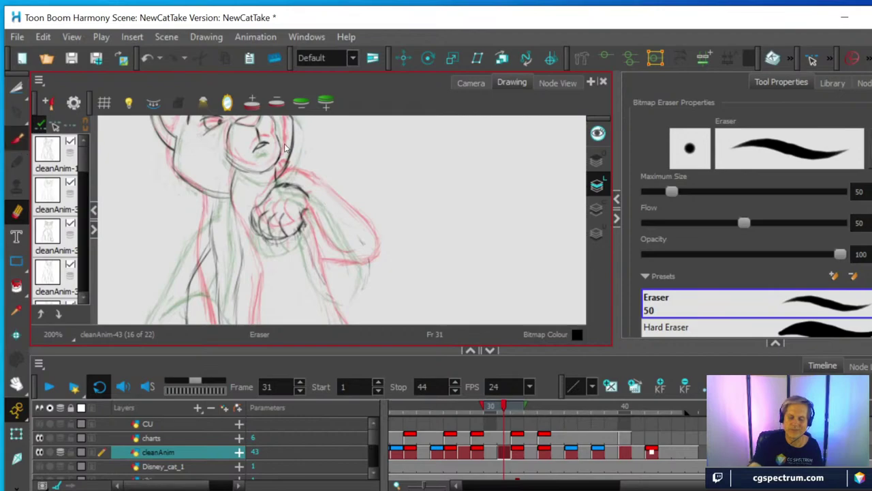
pyautogui.moveTo(286, 182)
pyautogui.mouseDown()
pyautogui.moveTo(332, 206)
pyautogui.moveTo(378, 261)
pyautogui.moveTo(368, 283)
pyautogui.moveTo(329, 278)
pyautogui.moveTo(314, 255)
pyautogui.mouseUp()
# Step: Draw the right contour of the torso from below the fist down past the elbow to the hip
pyautogui.press('space')
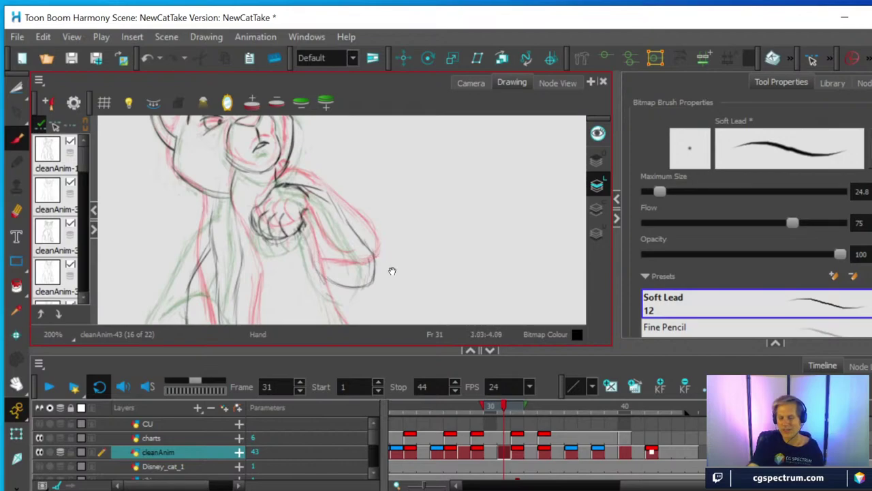
pyautogui.moveTo(392, 270)
pyautogui.mouseDown()
pyautogui.moveTo(395, 211)
pyautogui.moveTo(378, 257)
pyautogui.moveTo(370, 238)
pyautogui.mouseUp()
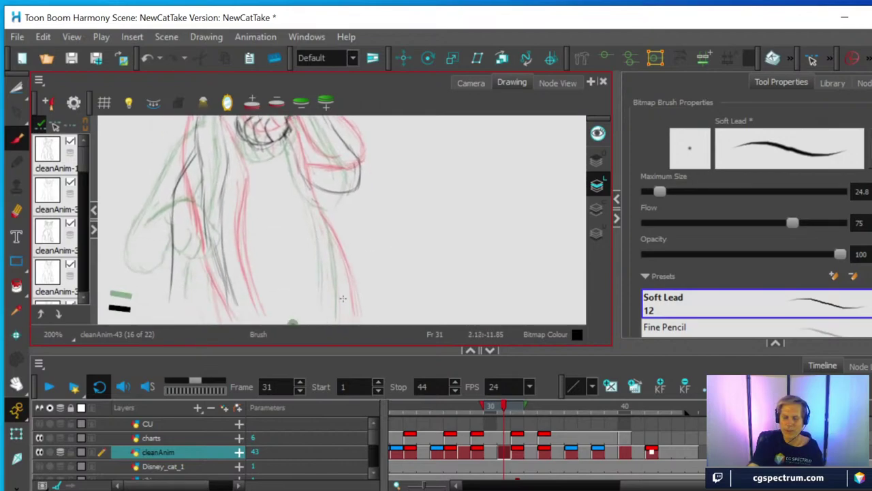
pyautogui.moveTo(342, 311); pyautogui.dragTo(342, 313)
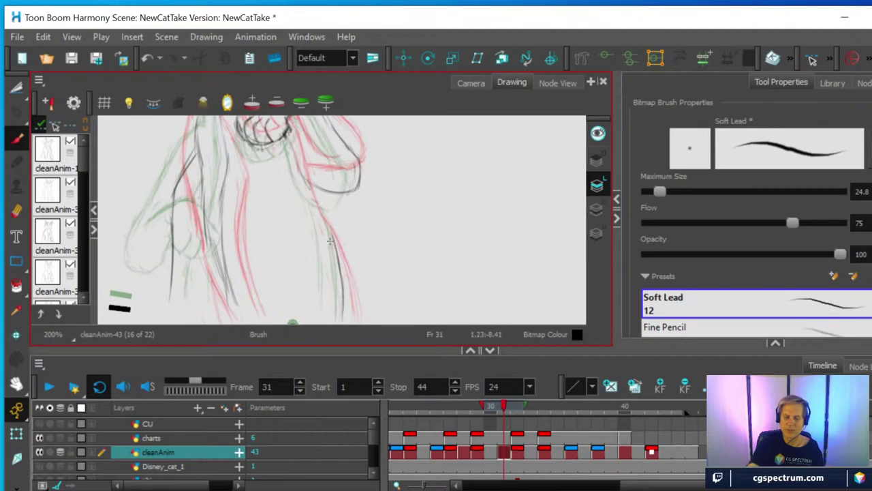
pyautogui.moveTo(330, 240); pyautogui.dragTo(291, 133)
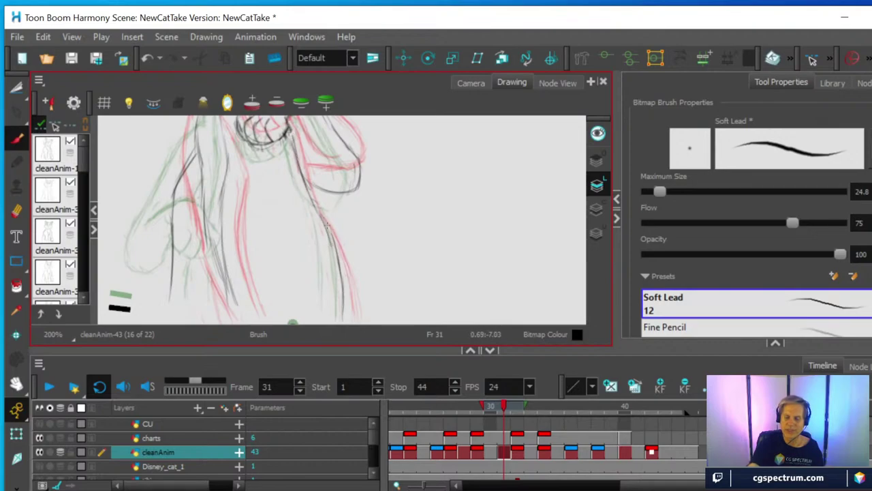
pyautogui.moveTo(327, 225); pyautogui.dragTo(343, 294)
# Step: Draw a second body line just inside the torso's right contour, from the fist down to the hip
pyautogui.press('space')
pyautogui.moveTo(356, 260)
pyautogui.mouseDown()
pyautogui.moveTo(359, 234)
pyautogui.moveTo(361, 242)
pyautogui.mouseUp()
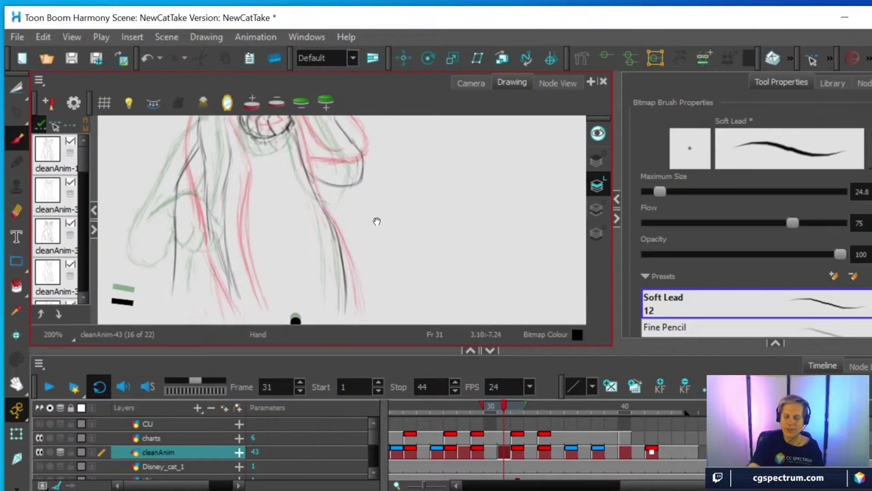
pyautogui.moveTo(328, 302)
pyautogui.mouseDown()
pyautogui.moveTo(327, 256)
pyautogui.moveTo(326, 269)
pyautogui.moveTo(299, 150)
pyautogui.mouseUp()
pyautogui.moveTo(318, 225); pyautogui.dragTo(327, 312)
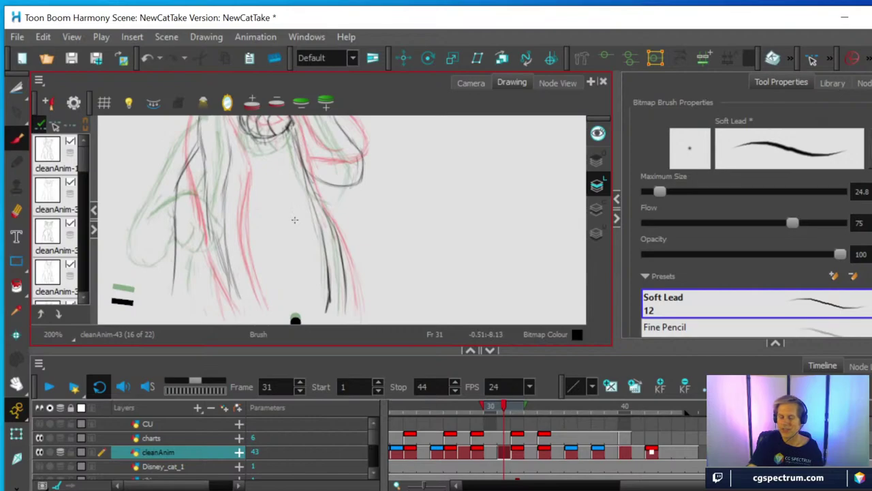
# Step: Draw the left shoulder and the outer contour of the lowered arm, erasing the stray line beside them
pyautogui.press('space')
pyautogui.moveTo(411, 221); pyautogui.dragTo(423, 261)
pyautogui.moveTo(393, 203); pyautogui.dragTo(407, 246)
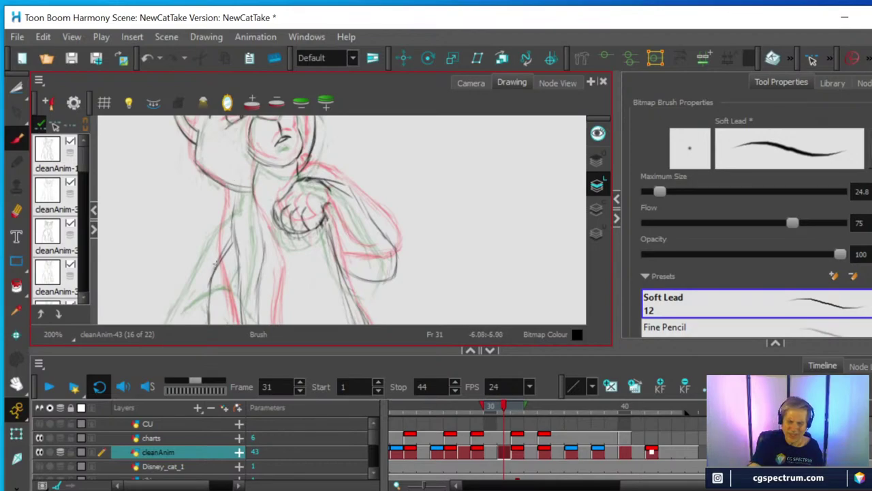
pyautogui.moveTo(215, 264); pyautogui.dragTo(233, 239)
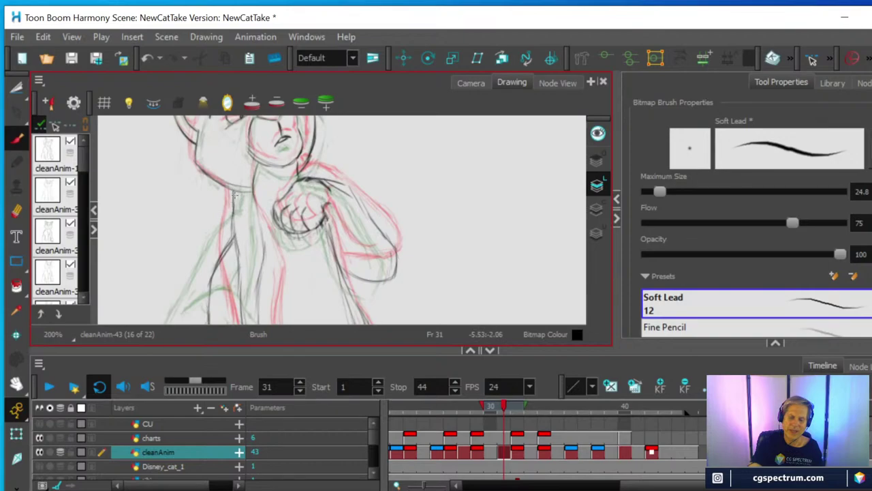
pyautogui.moveTo(233, 198)
pyautogui.mouseDown()
pyautogui.moveTo(213, 271)
pyautogui.moveTo(230, 225)
pyautogui.moveTo(221, 246)
pyautogui.mouseUp()
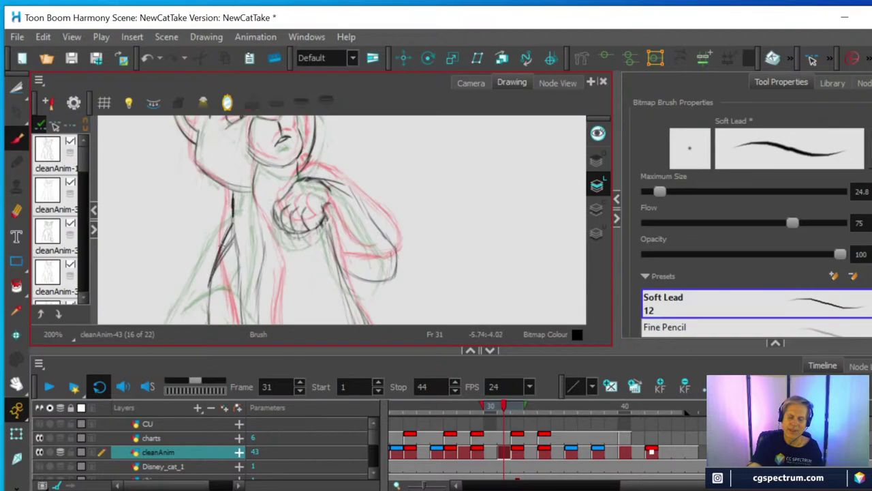
pyautogui.click(17, 210)
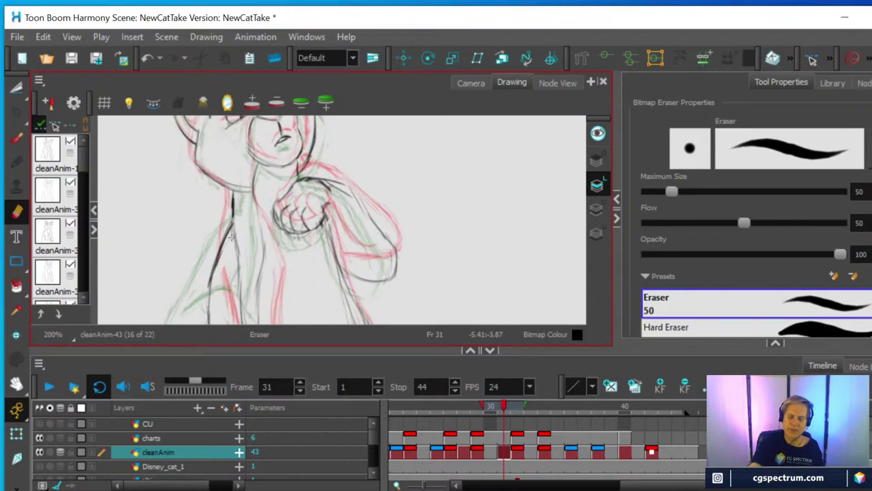
pyautogui.moveTo(233, 236)
pyautogui.mouseDown()
pyautogui.moveTo(231, 258)
pyautogui.moveTo(230, 248)
pyautogui.mouseUp()
# Step: Draw the chest line left of the fist with the Soft Lead brush, bending inward at the chest and continuing down
pyautogui.press('space')
pyautogui.moveTo(332, 265); pyautogui.dragTo(332, 224)
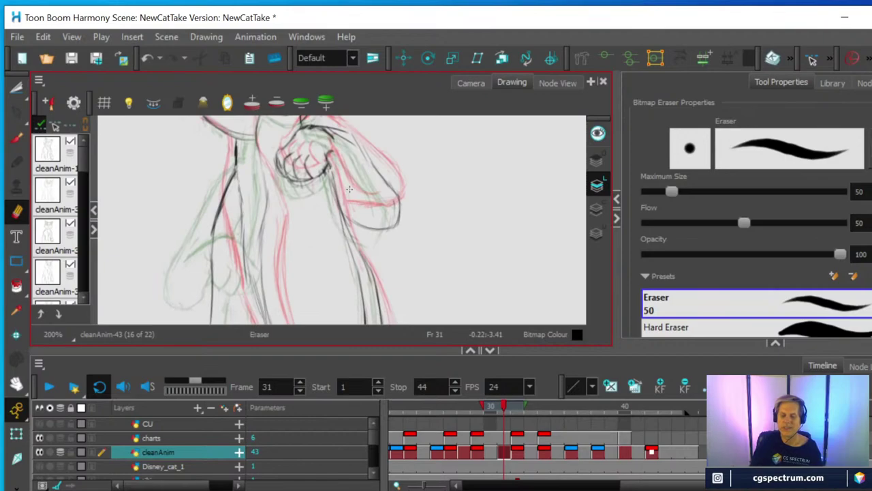
pyautogui.scroll(-3, 333, 199)
pyautogui.scroll(4, 333, 199)
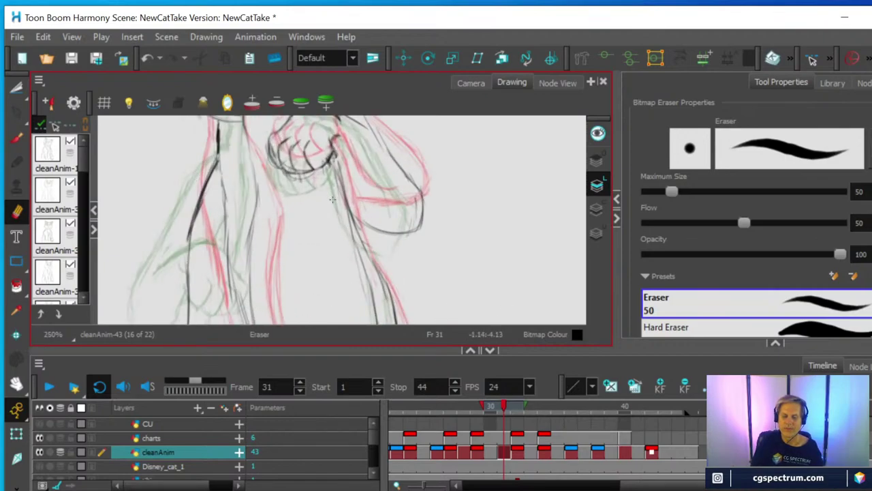
pyautogui.click(16, 137)
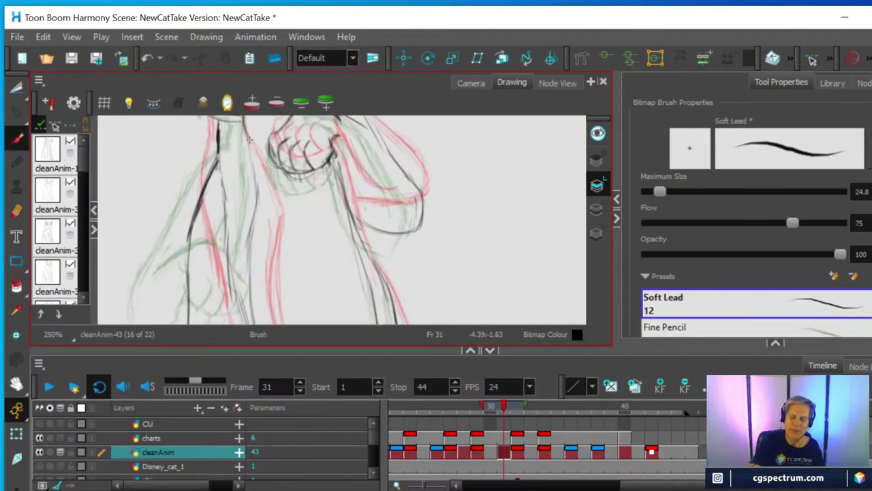
pyautogui.moveTo(248, 164)
pyautogui.mouseDown()
pyautogui.moveTo(259, 199)
pyautogui.moveTo(246, 279)
pyautogui.mouseUp()
pyautogui.moveTo(260, 202); pyautogui.dragTo(247, 311)
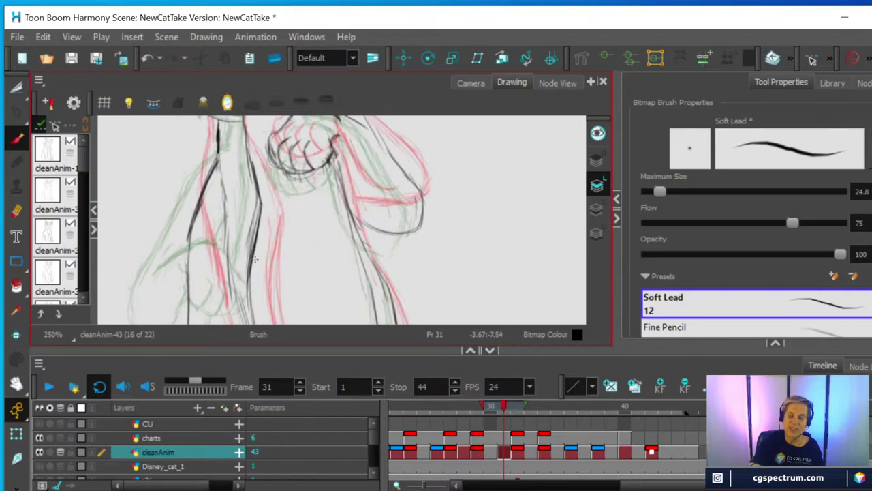
# Step: Erase the stray rough lines between the chest line and the outer contour of the lowered left arm
pyautogui.click(17, 210)
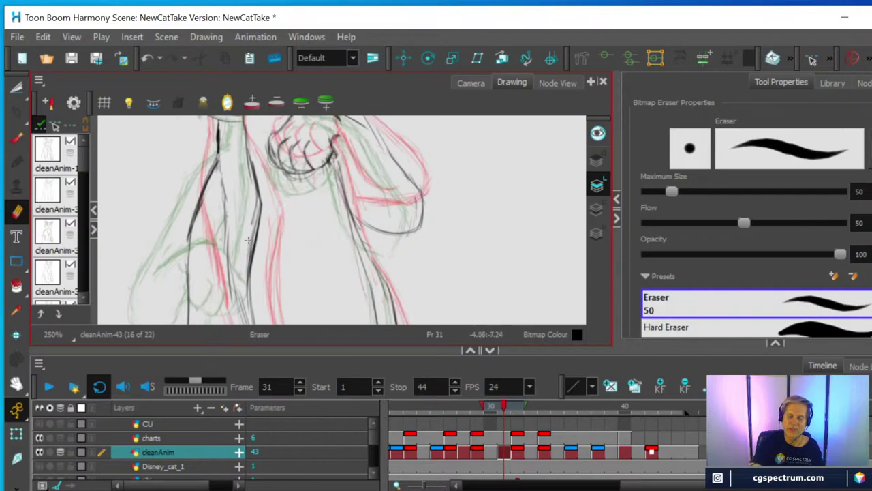
pyautogui.moveTo(247, 245)
pyautogui.mouseDown()
pyautogui.moveTo(254, 196)
pyautogui.moveTo(240, 212)
pyautogui.mouseUp()
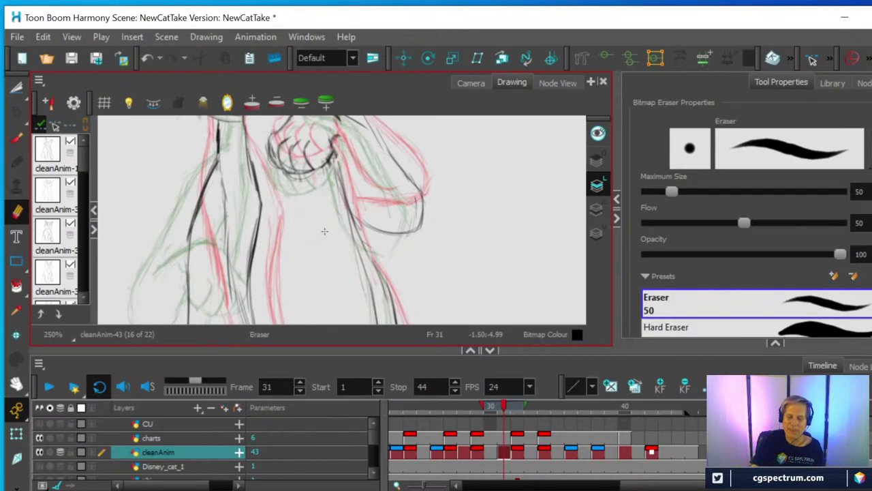
pyautogui.moveTo(340, 250); pyautogui.dragTo(349, 220)
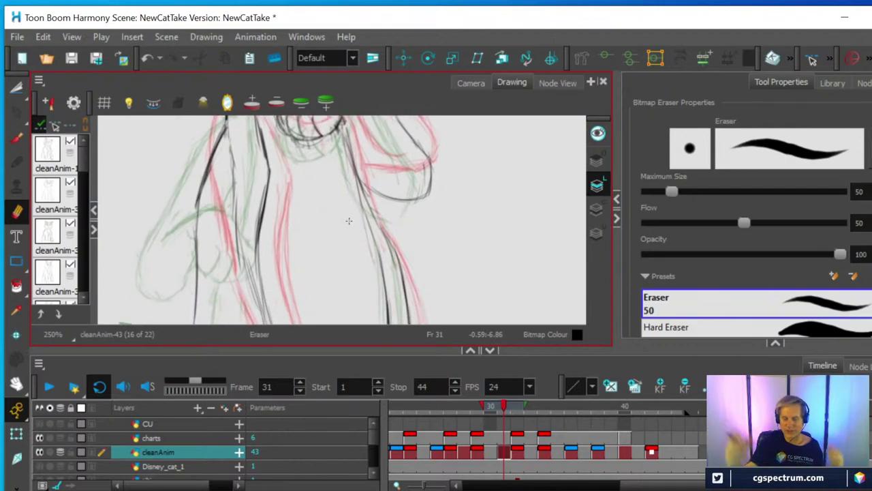
pyautogui.scroll(-2, 349, 220)
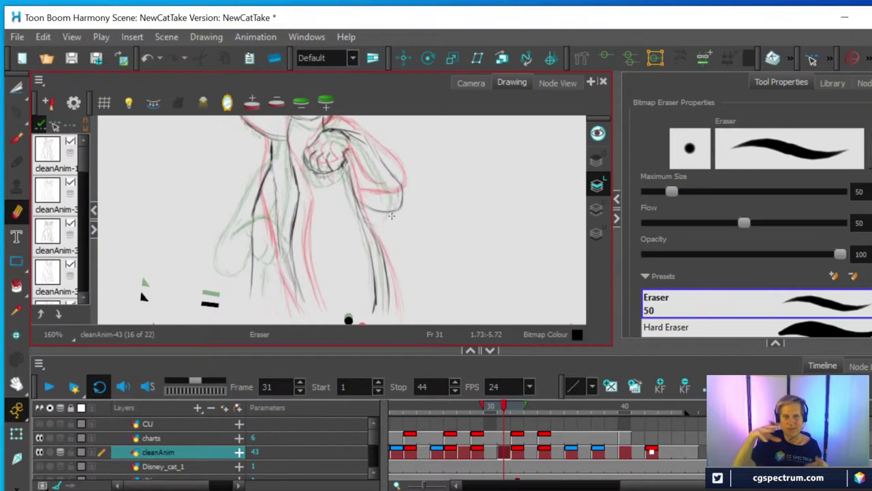
pyautogui.press('space')
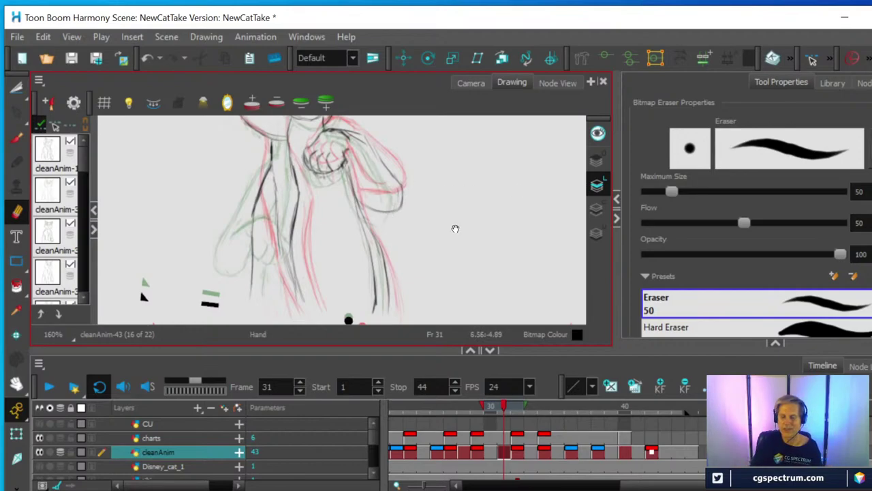
pyautogui.moveTo(455, 228); pyautogui.dragTo(413, 261)
pyautogui.scroll(1, 413, 261)
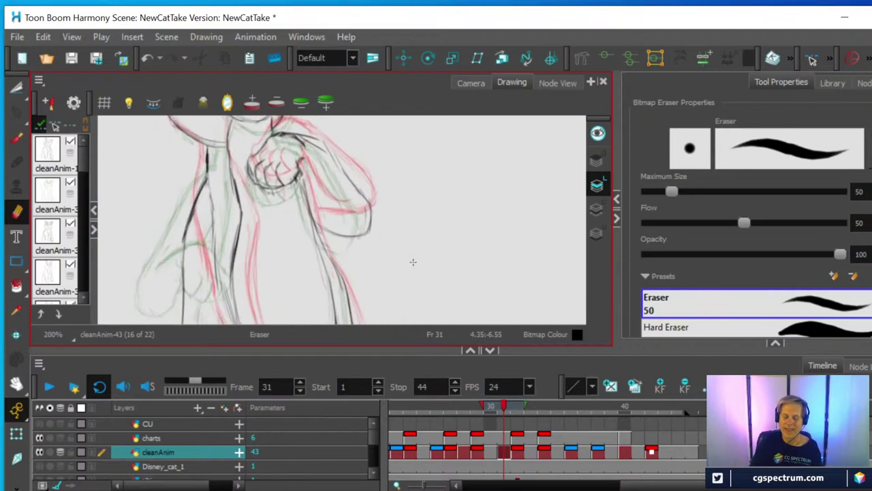
pyautogui.moveTo(210, 203); pyautogui.dragTo(223, 300)
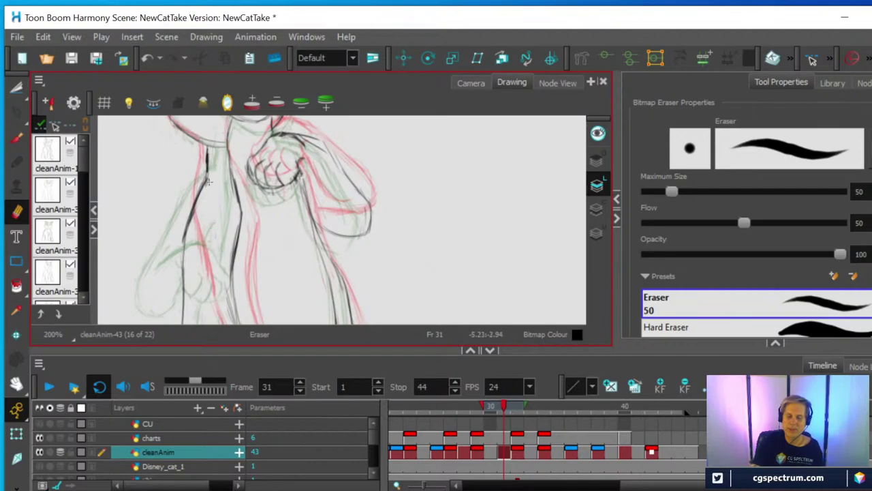
# Step: Draw the inner line of the lowered left arm with the Soft Lead brush and extend its outer line downward
pyautogui.moveTo(286, 198); pyautogui.dragTo(291, 166)
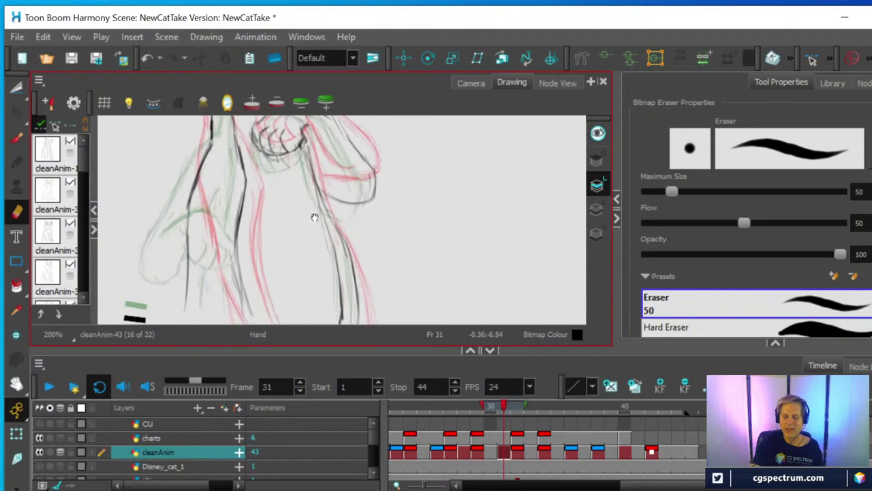
pyautogui.press('space')
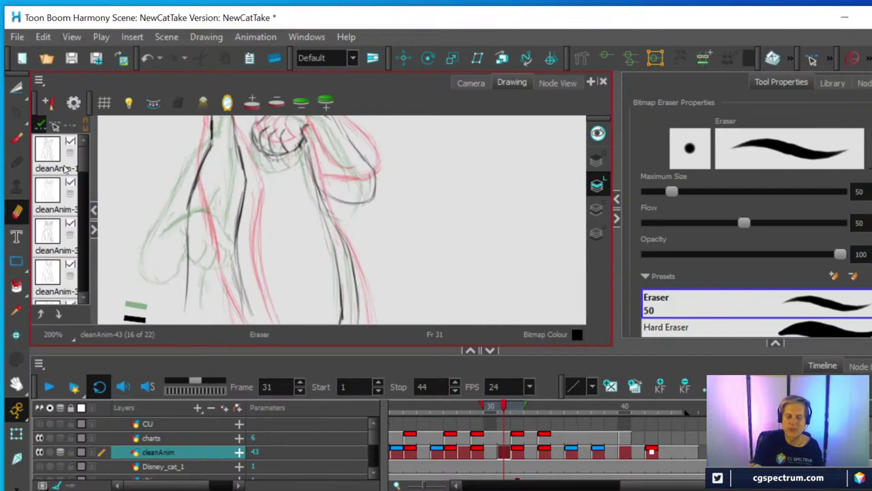
pyautogui.click(16, 137)
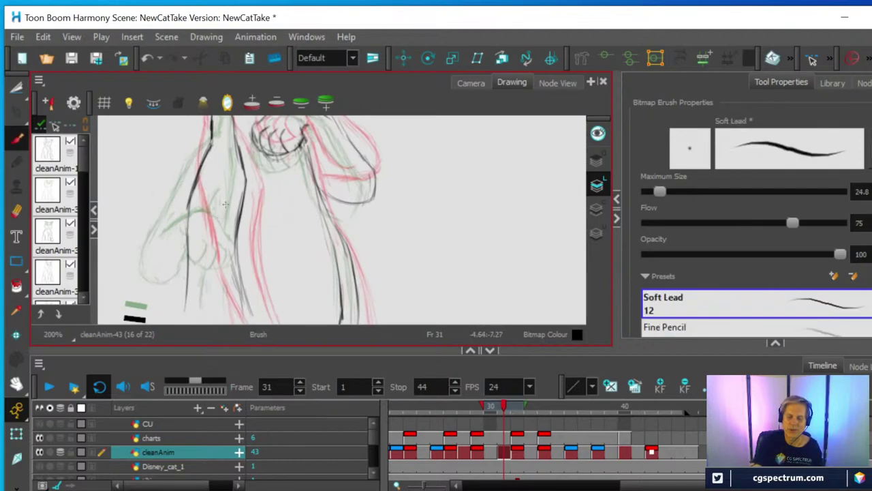
pyautogui.moveTo(219, 228)
pyautogui.mouseDown()
pyautogui.moveTo(235, 182)
pyautogui.moveTo(221, 220)
pyautogui.mouseUp()
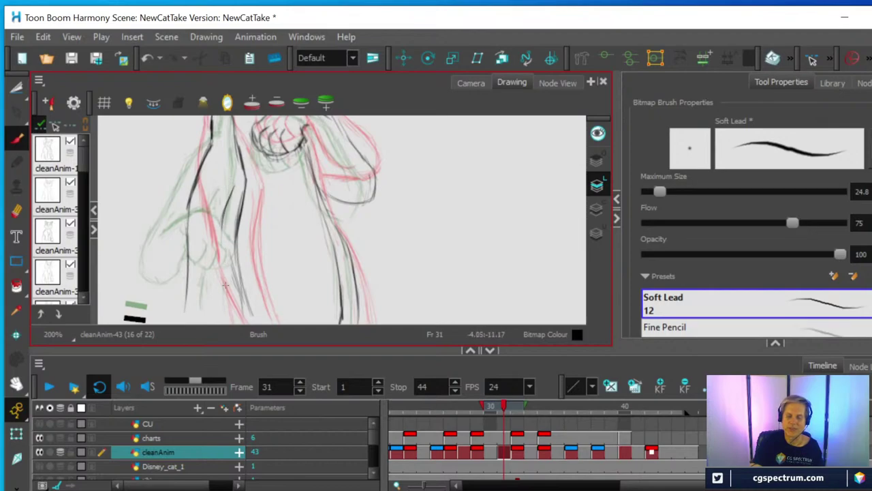
pyautogui.scroll(-3, 374, 273)
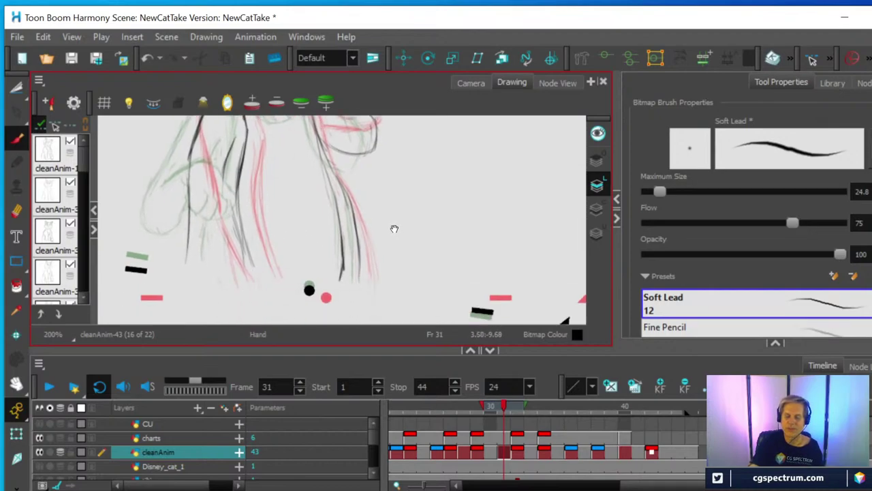
pyautogui.moveTo(224, 187); pyautogui.dragTo(235, 265)
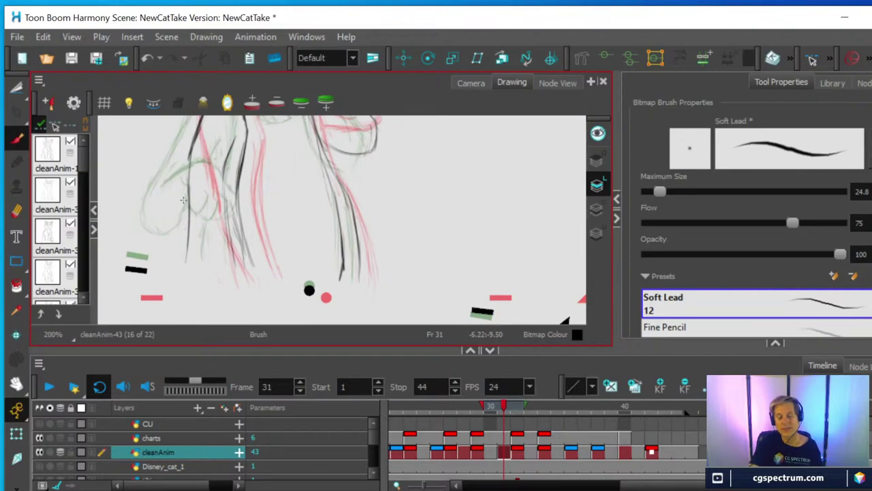
pyautogui.moveTo(190, 189); pyautogui.dragTo(187, 283)
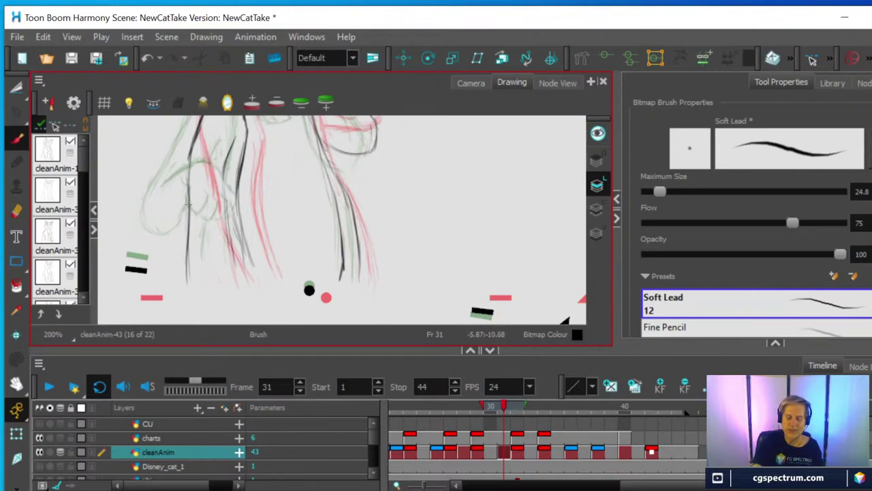
# Step: Darken the lower end of the lowered arm's inner line with the Soft Lead brush
pyautogui.moveTo(188, 212)
pyautogui.mouseDown()
pyautogui.moveTo(190, 161)
pyautogui.moveTo(243, 276)
pyautogui.mouseUp()
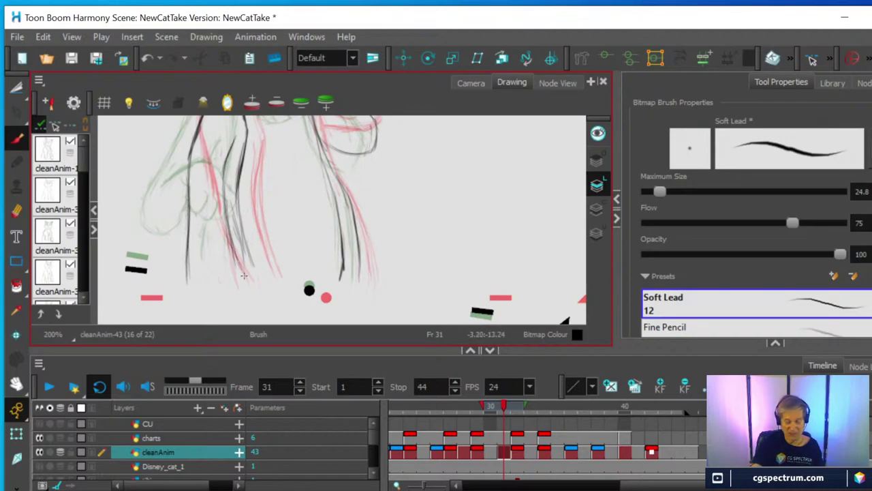
pyautogui.press('1')
pyautogui.press('1')
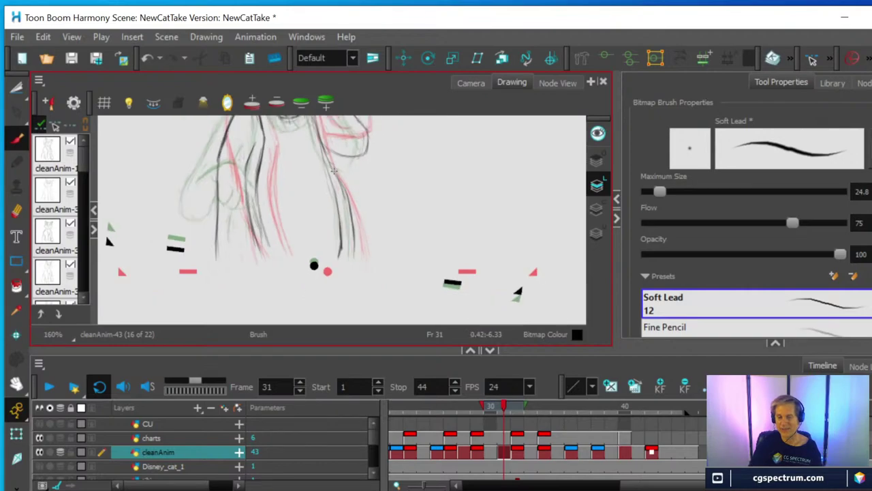
pyautogui.press('space')
pyautogui.moveTo(427, 176); pyautogui.dragTo(413, 269)
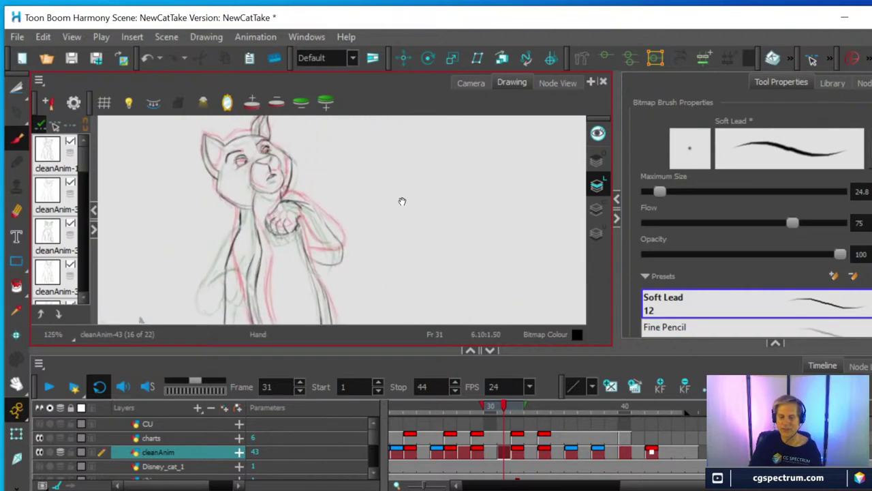
# Step: Lighten the rough upper line of the raised arm with the eraser and redraw it with Soft Lead as one contour from wrist to elbow
pyautogui.press('2')
pyautogui.press('2')
pyautogui.press('2')
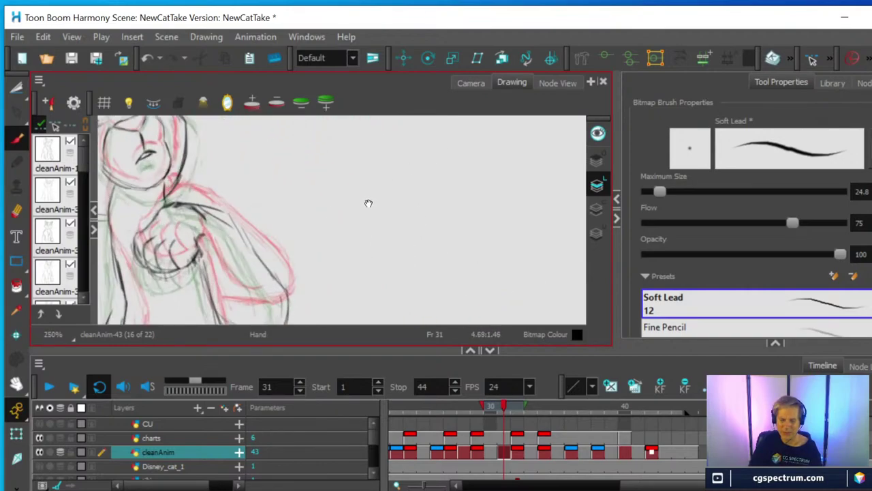
pyautogui.moveTo(368, 203); pyautogui.dragTo(430, 146)
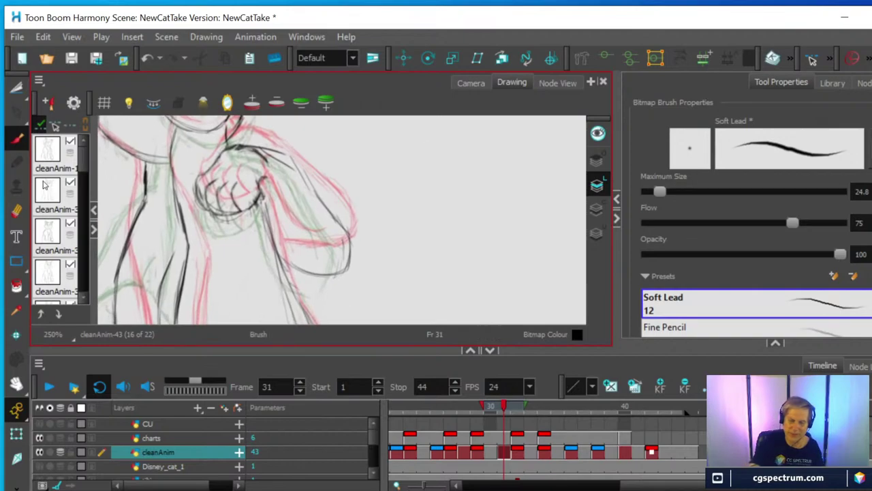
pyautogui.click(16, 212)
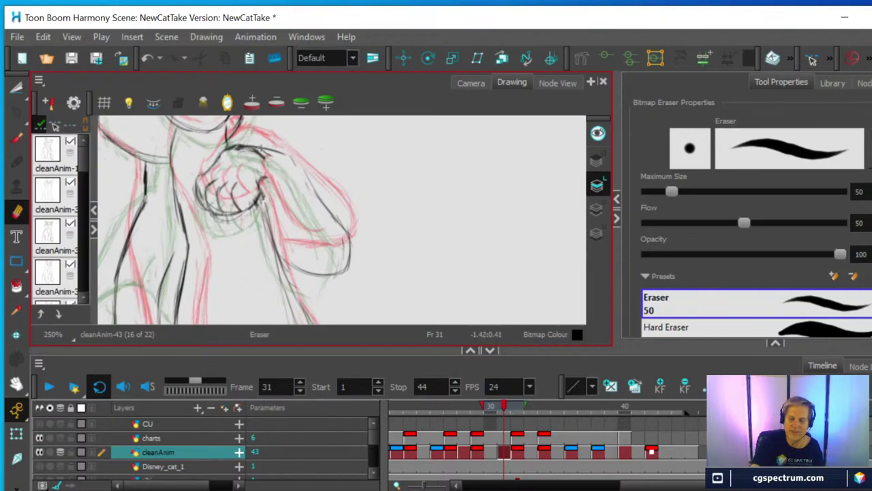
pyautogui.moveTo(287, 151)
pyautogui.mouseDown()
pyautogui.moveTo(259, 144)
pyautogui.moveTo(274, 152)
pyautogui.moveTo(268, 159)
pyautogui.moveTo(255, 149)
pyautogui.moveTo(282, 157)
pyautogui.moveTo(337, 218)
pyautogui.moveTo(350, 238)
pyautogui.moveTo(351, 261)
pyautogui.moveTo(338, 222)
pyautogui.moveTo(297, 162)
pyautogui.moveTo(244, 144)
pyautogui.mouseUp()
pyautogui.click(17, 138)
pyautogui.hotkey('alt', 'b')
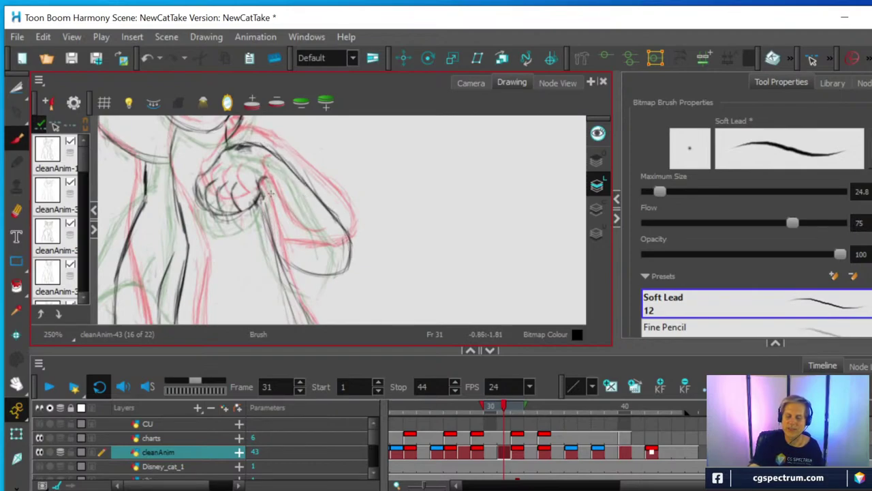
# Step: Draw the underside of the raised forearm from the fist toward the elbow and darken the torso's side line below the fist
pyautogui.moveTo(258, 184); pyautogui.dragTo(280, 227)
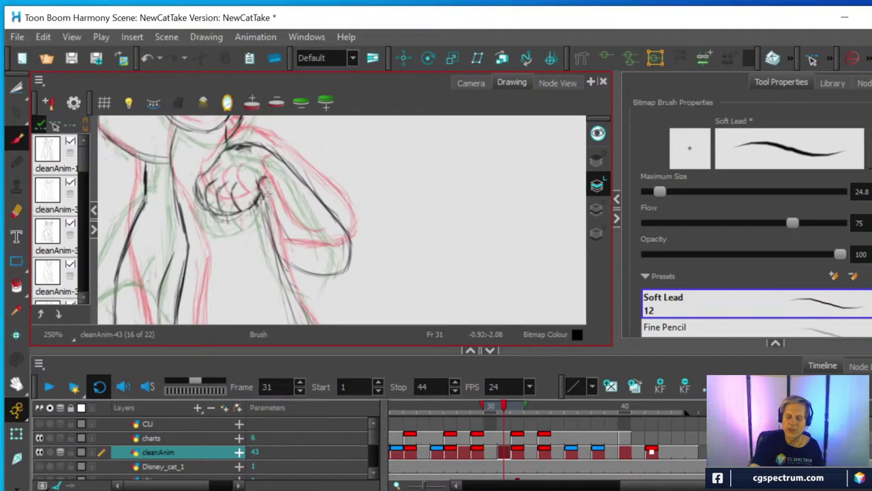
pyautogui.moveTo(267, 194); pyautogui.dragTo(308, 249)
pyautogui.moveTo(265, 180); pyautogui.dragTo(305, 258)
pyautogui.moveTo(262, 198); pyautogui.dragTo(304, 311)
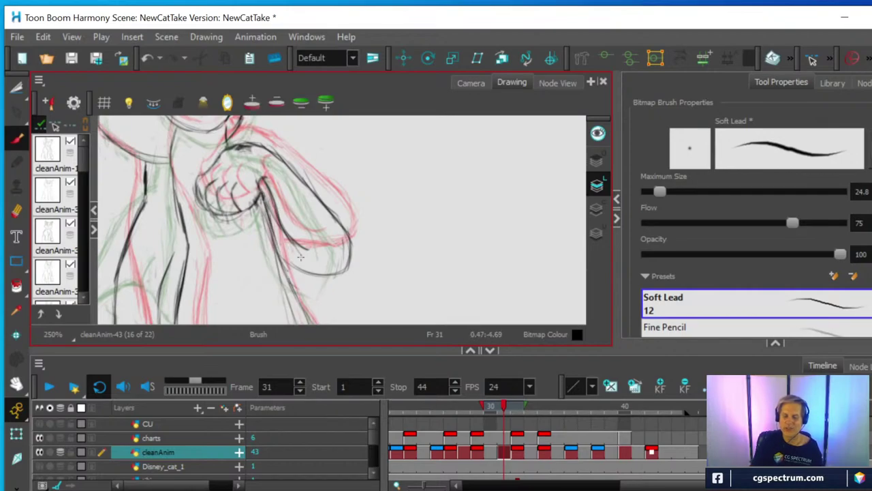
# Step: Examine the whole cat drawing, first on its own and against the camera frame in the Camera view
pyautogui.scroll(-2, 301, 257)
pyautogui.moveTo(320, 272); pyautogui.dragTo(336, 238)
pyautogui.scroll(-2, 338, 231)
pyautogui.scroll(6, 338, 231)
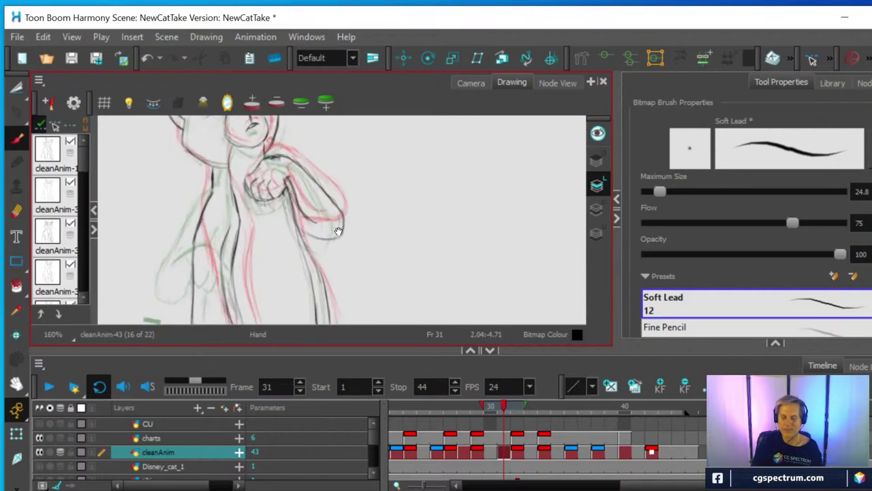
pyautogui.scroll(-4, 338, 231)
pyautogui.scroll(1, 339, 232)
pyautogui.scroll(-1, 409, 246)
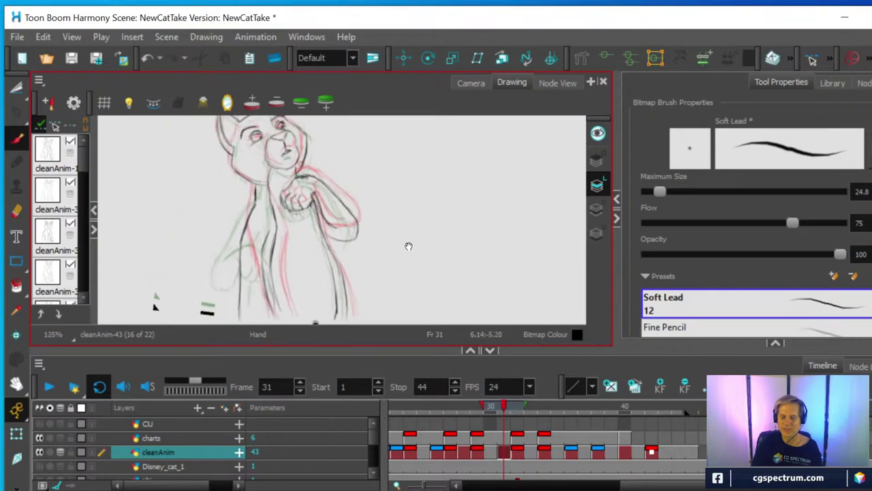
pyautogui.scroll(-1, 409, 247)
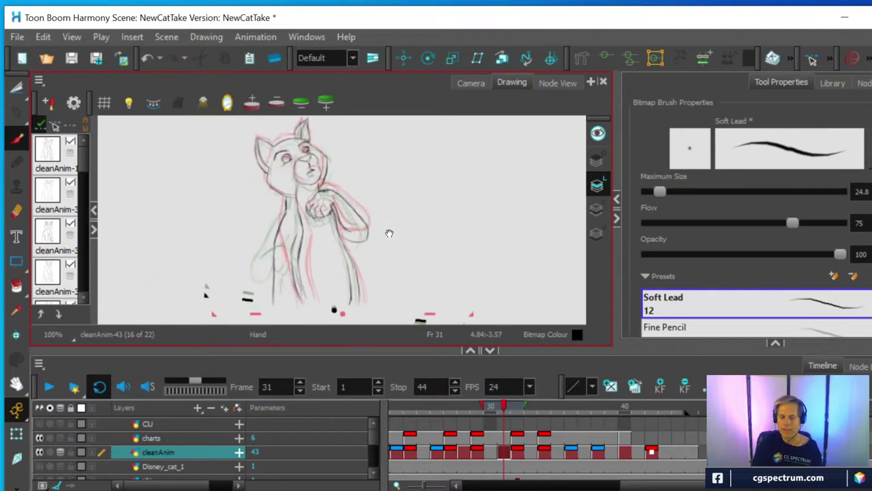
pyautogui.moveTo(389, 233); pyautogui.dragTo(378, 243)
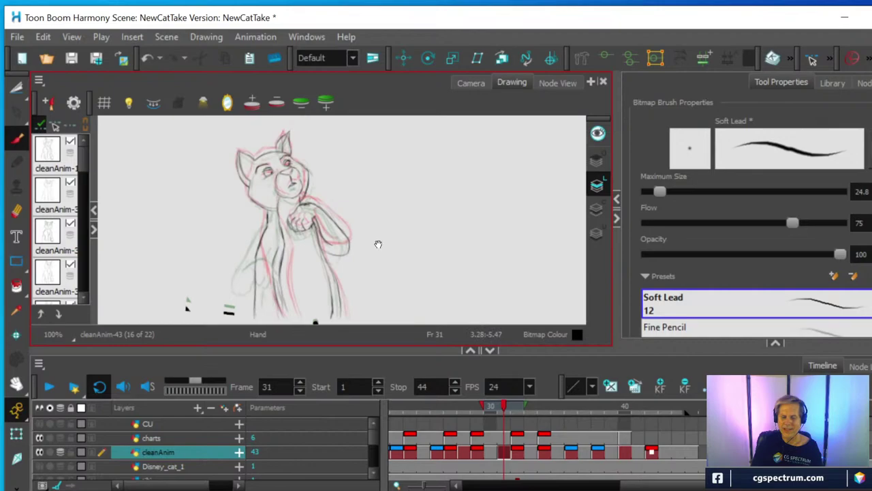
pyautogui.click(471, 84)
pyautogui.scroll(-2, 389, 218)
pyautogui.scroll(1, 388, 216)
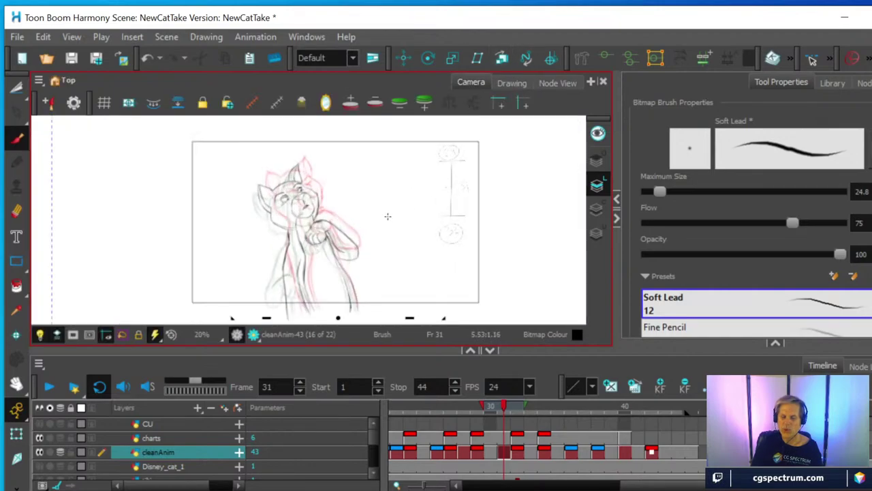
# Step: Try to erase the rough inner line of the lowered arm and redraw it beside the chest line with Soft Lead
pyautogui.moveTo(380, 241); pyautogui.dragTo(389, 181)
pyautogui.scroll(3, 366, 224)
pyautogui.scroll(-1, 367, 224)
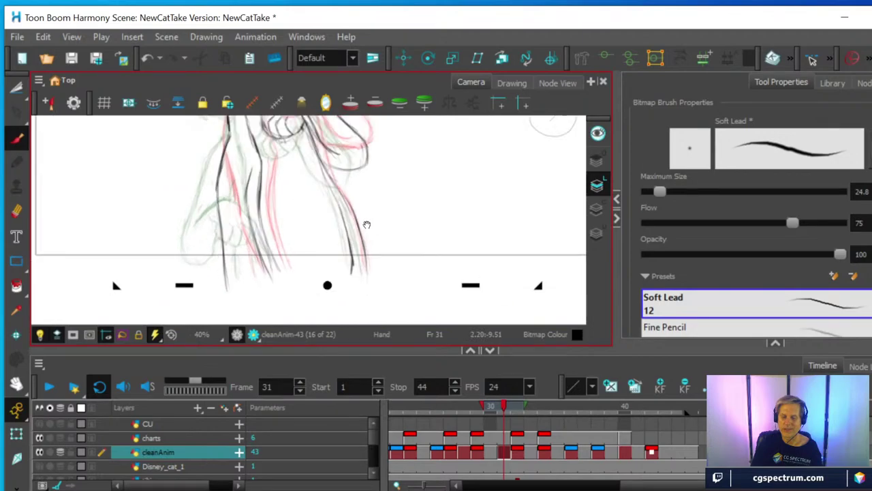
pyautogui.moveTo(362, 224); pyautogui.dragTo(359, 233)
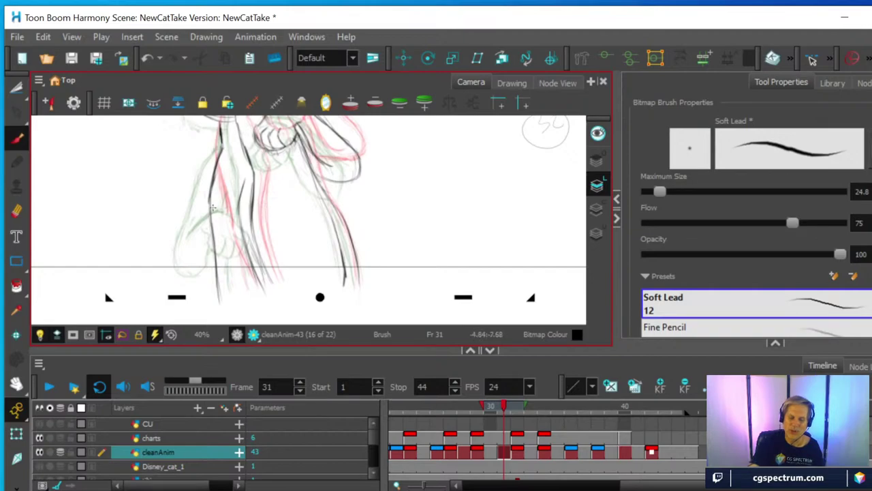
pyautogui.click(17, 211)
pyautogui.moveTo(240, 191); pyautogui.dragTo(254, 271)
pyautogui.click(16, 138)
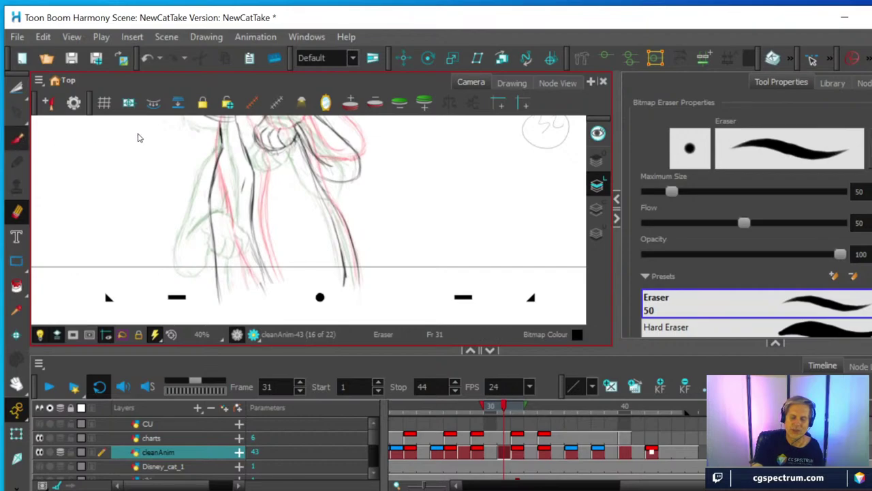
pyautogui.moveTo(244, 180)
pyautogui.mouseDown()
pyautogui.moveTo(239, 211)
pyautogui.moveTo(256, 251)
pyautogui.mouseUp()
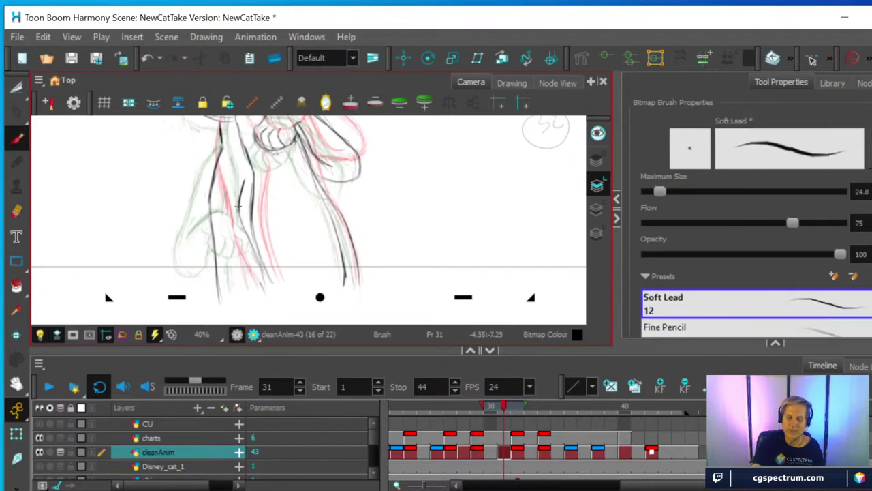
pyautogui.moveTo(238, 206); pyautogui.dragTo(242, 243)
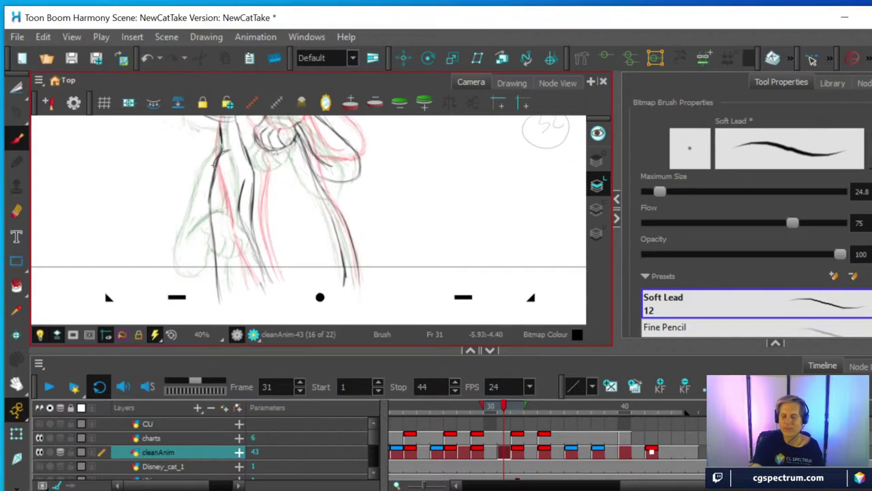
# Step: Try to redraw the lowered arm with a bent elbow and a forearm slanting inward past the frame edge, erasing the old outer line
pyautogui.moveTo(215, 165); pyautogui.dragTo(203, 248)
pyautogui.moveTo(212, 197)
pyautogui.mouseDown()
pyautogui.moveTo(200, 247)
pyautogui.moveTo(200, 237)
pyautogui.moveTo(228, 305)
pyautogui.mouseUp()
pyautogui.moveTo(242, 192)
pyautogui.mouseDown()
pyautogui.moveTo(237, 235)
pyautogui.moveTo(272, 302)
pyautogui.moveTo(248, 266)
pyautogui.mouseUp()
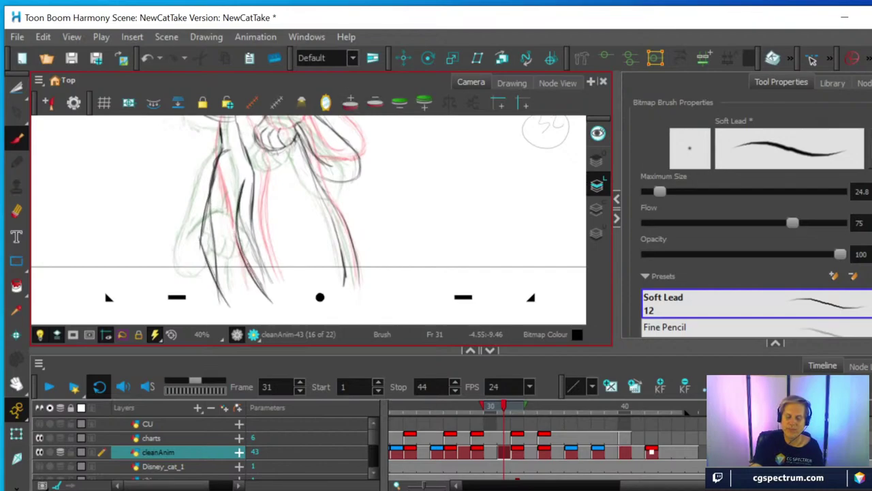
pyautogui.moveTo(209, 195)
pyautogui.mouseDown()
pyautogui.moveTo(205, 255)
pyautogui.moveTo(232, 312)
pyautogui.moveTo(205, 257)
pyautogui.moveTo(234, 312)
pyautogui.mouseUp()
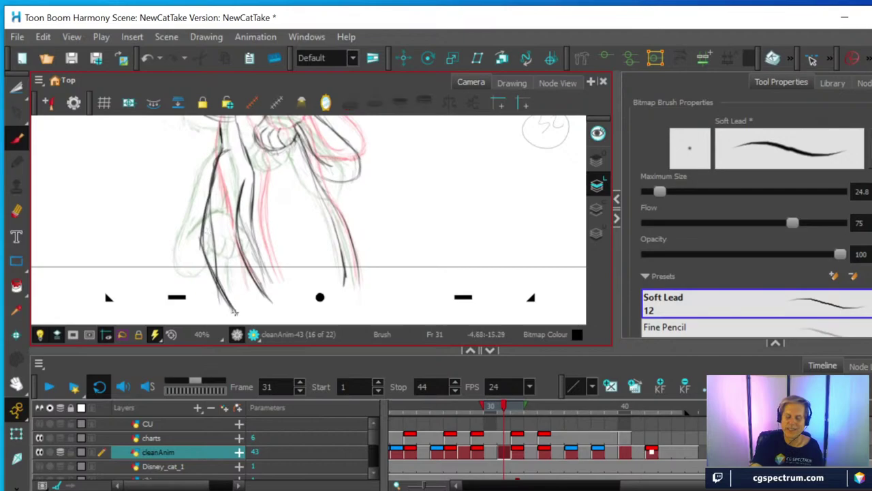
pyautogui.click(17, 212)
pyautogui.moveTo(214, 257)
pyautogui.mouseDown()
pyautogui.moveTo(219, 279)
pyautogui.moveTo(214, 203)
pyautogui.mouseUp()
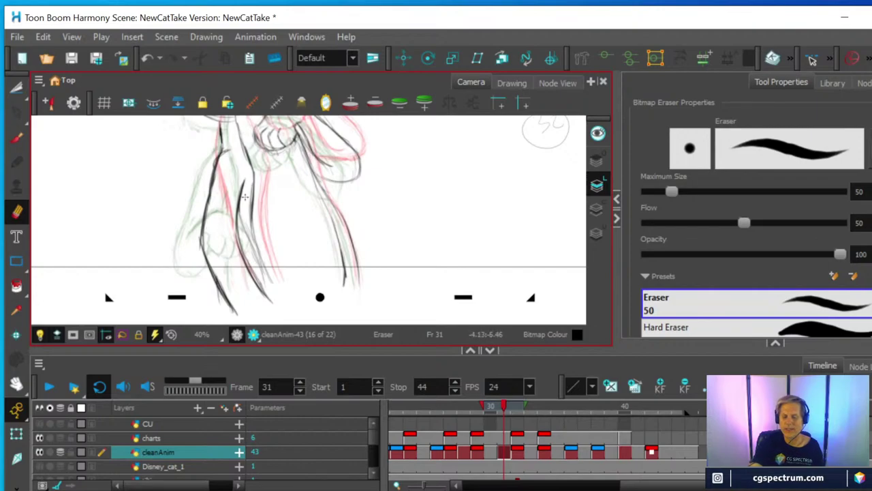
# Step: Erase the lowered arm's forearm, inner line and outer contour, leaving only the shoulder lines
pyautogui.moveTo(269, 300)
pyautogui.mouseDown()
pyautogui.moveTo(228, 304)
pyautogui.moveTo(220, 293)
pyautogui.moveTo(264, 289)
pyautogui.moveTo(231, 266)
pyautogui.moveTo(217, 286)
pyautogui.moveTo(233, 310)
pyautogui.moveTo(208, 267)
pyautogui.mouseUp()
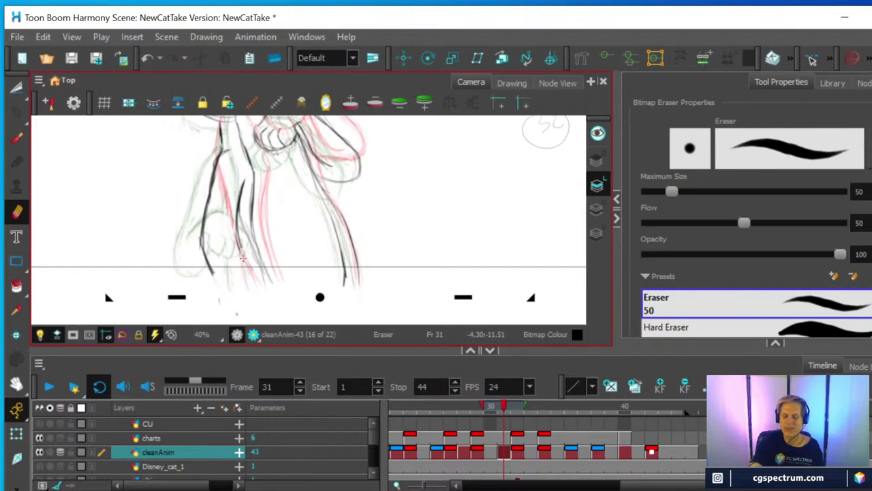
pyautogui.moveTo(206, 252)
pyautogui.mouseDown()
pyautogui.moveTo(212, 273)
pyautogui.moveTo(238, 195)
pyautogui.moveTo(241, 217)
pyautogui.moveTo(212, 180)
pyautogui.moveTo(215, 167)
pyautogui.mouseUp()
pyautogui.moveTo(201, 214); pyautogui.dragTo(193, 260)
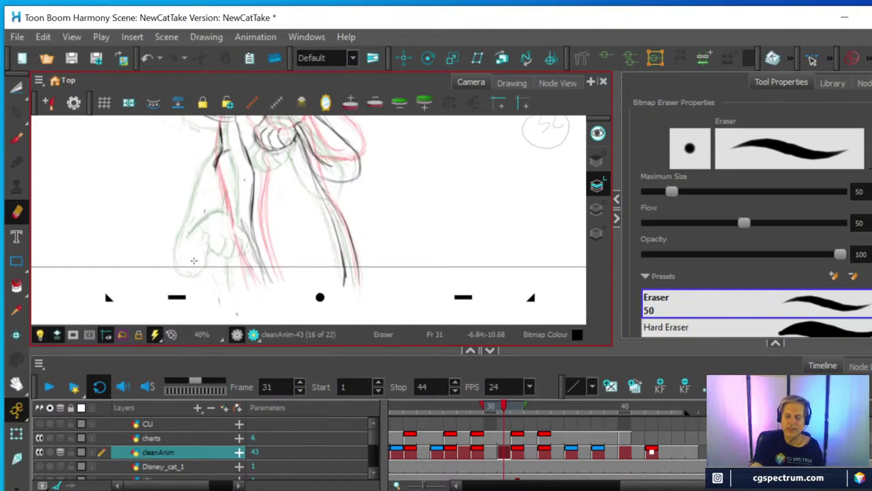
# Step: Draw the lowered arm with Soft Lead, its elbow bent farther outward and the forearm slanting inward, including the inner elbow angle
pyautogui.hotkey('alt', 'b')
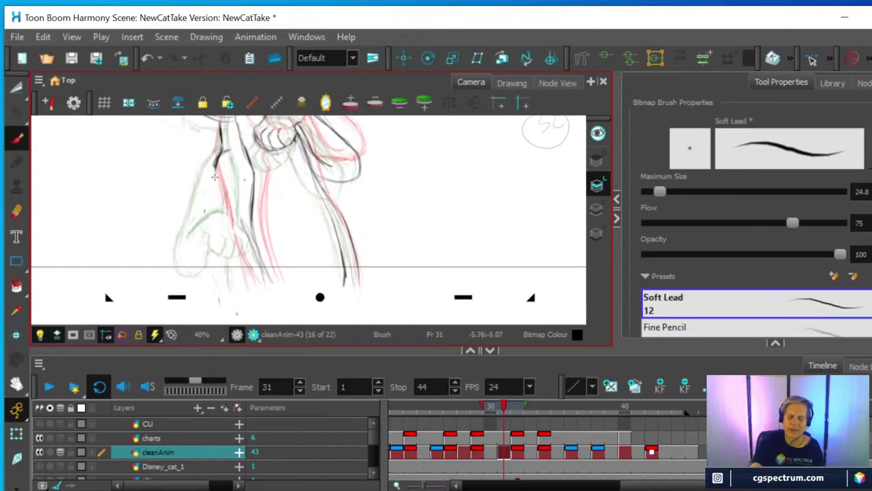
pyautogui.moveTo(217, 161)
pyautogui.mouseDown()
pyautogui.moveTo(192, 247)
pyautogui.moveTo(243, 285)
pyautogui.mouseUp()
pyautogui.moveTo(198, 254)
pyautogui.mouseDown()
pyautogui.moveTo(269, 306)
pyautogui.moveTo(233, 231)
pyautogui.moveTo(264, 282)
pyautogui.mouseUp()
pyautogui.moveTo(261, 275)
pyautogui.mouseDown()
pyautogui.moveTo(228, 226)
pyautogui.moveTo(243, 188)
pyautogui.moveTo(245, 254)
pyautogui.moveTo(242, 198)
pyautogui.moveTo(231, 237)
pyautogui.mouseUp()
# Step: Erase the excess strokes above the inner elbow and redraw the forearm's inner line downward from the bend
pyautogui.hotkey('alt', 'e')
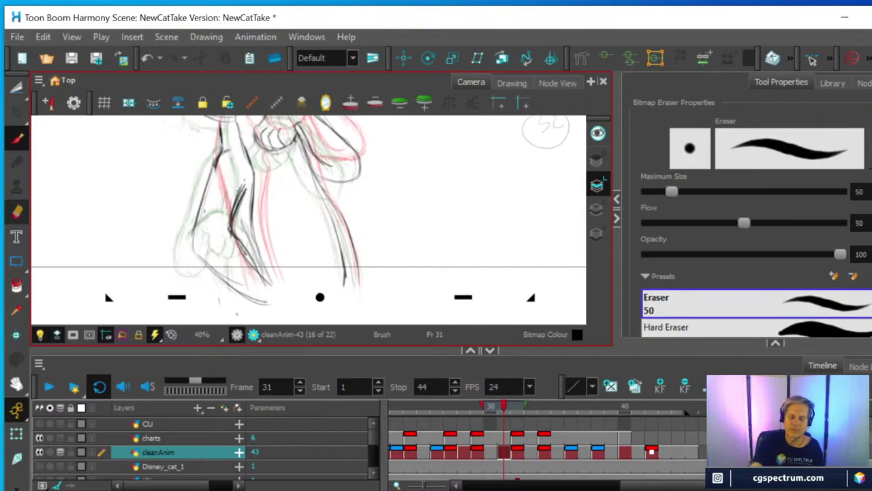
pyautogui.moveTo(241, 179)
pyautogui.mouseDown()
pyautogui.moveTo(234, 218)
pyautogui.moveTo(223, 226)
pyautogui.mouseUp()
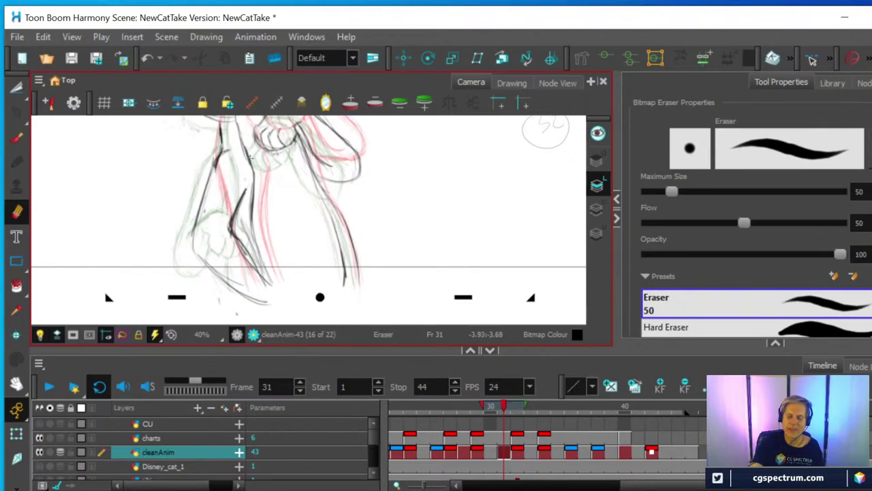
pyautogui.moveTo(242, 186)
pyautogui.mouseDown()
pyautogui.moveTo(233, 216)
pyautogui.moveTo(244, 179)
pyautogui.mouseUp()
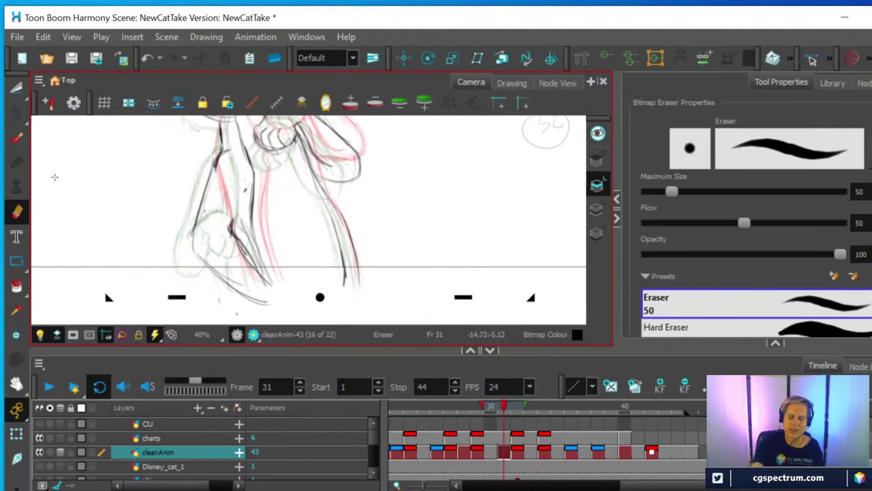
pyautogui.click(17, 140)
pyautogui.moveTo(234, 213)
pyautogui.mouseDown()
pyautogui.moveTo(240, 246)
pyautogui.moveTo(278, 293)
pyautogui.mouseUp()
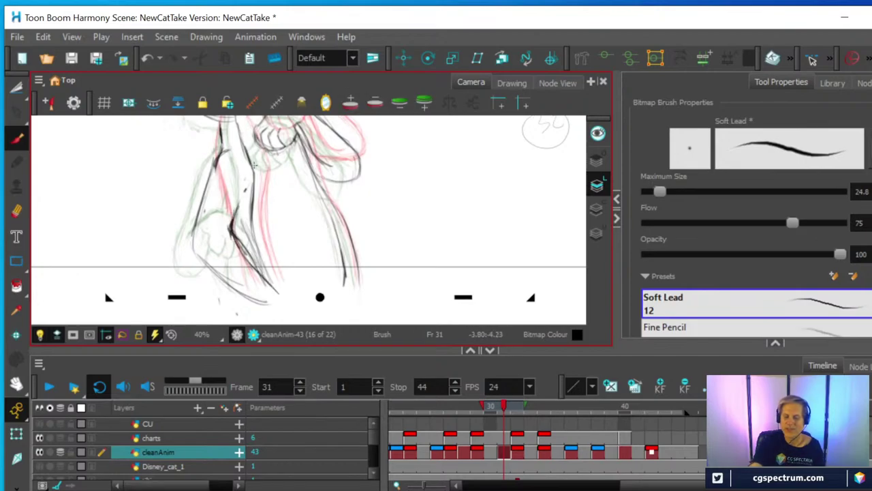
# Step: Erase the rough lines between the forearm and chest line, round the outer elbow, and darken the inner elbow with a crease
pyautogui.click(16, 210)
pyautogui.moveTo(243, 225)
pyautogui.mouseDown()
pyautogui.moveTo(268, 274)
pyautogui.moveTo(254, 236)
pyautogui.moveTo(261, 267)
pyautogui.moveTo(256, 244)
pyautogui.mouseUp()
pyautogui.hotkey('alt', 'b')
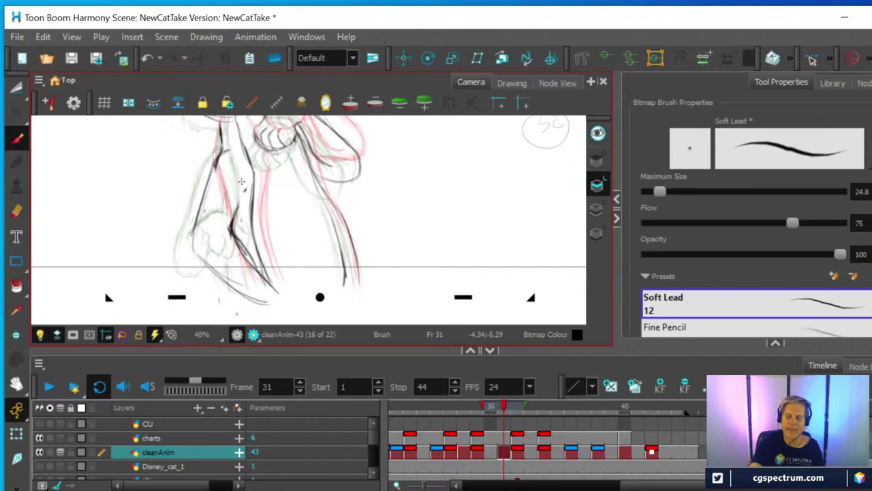
pyautogui.moveTo(196, 220)
pyautogui.mouseDown()
pyautogui.moveTo(199, 264)
pyautogui.moveTo(251, 297)
pyautogui.mouseUp()
pyautogui.moveTo(234, 229)
pyautogui.mouseDown()
pyautogui.moveTo(212, 240)
pyautogui.moveTo(249, 262)
pyautogui.moveTo(270, 289)
pyautogui.mouseUp()
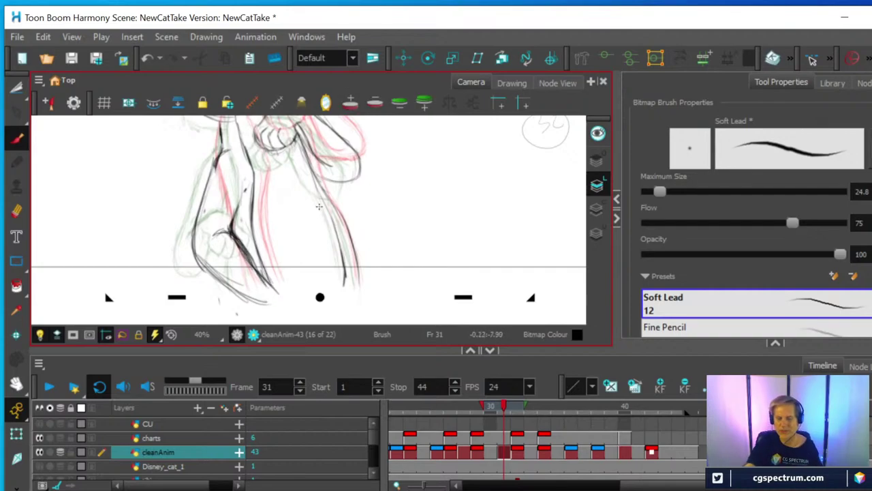
# Step: Darken the lower torso's side line below the raised arm and view the whole figure within the camera frame
pyautogui.moveTo(327, 210); pyautogui.dragTo(346, 292)
pyautogui.press('1')
pyautogui.press('1')
pyautogui.press('1')
pyautogui.press('space')
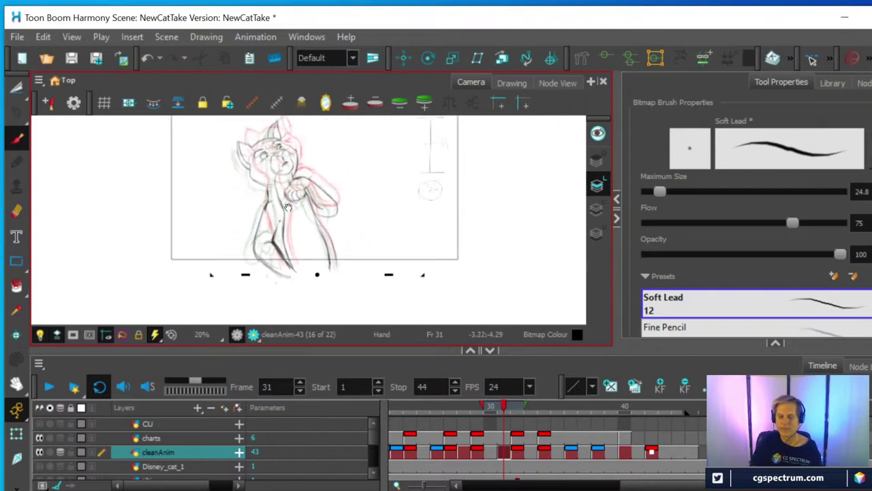
pyautogui.moveTo(296, 188)
pyautogui.mouseDown()
pyautogui.moveTo(279, 270)
pyautogui.moveTo(291, 246)
pyautogui.moveTo(281, 233)
pyautogui.mouseUp()
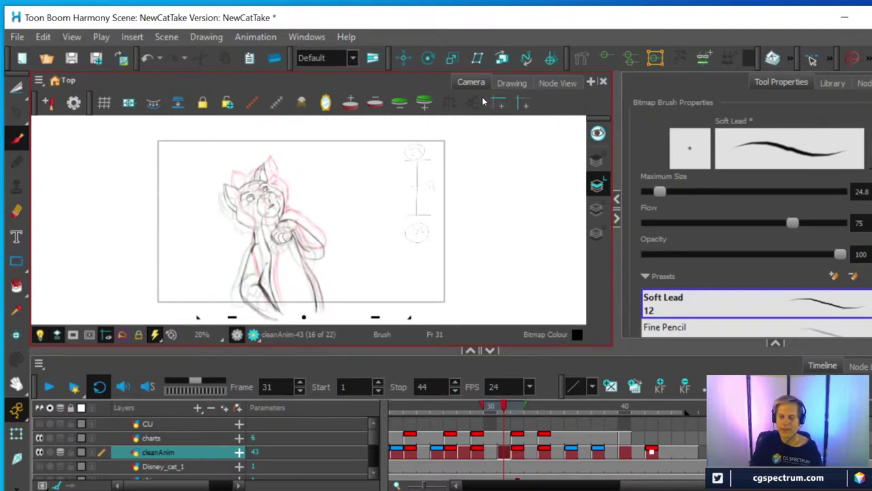
pyautogui.scroll(2, 378, 210)
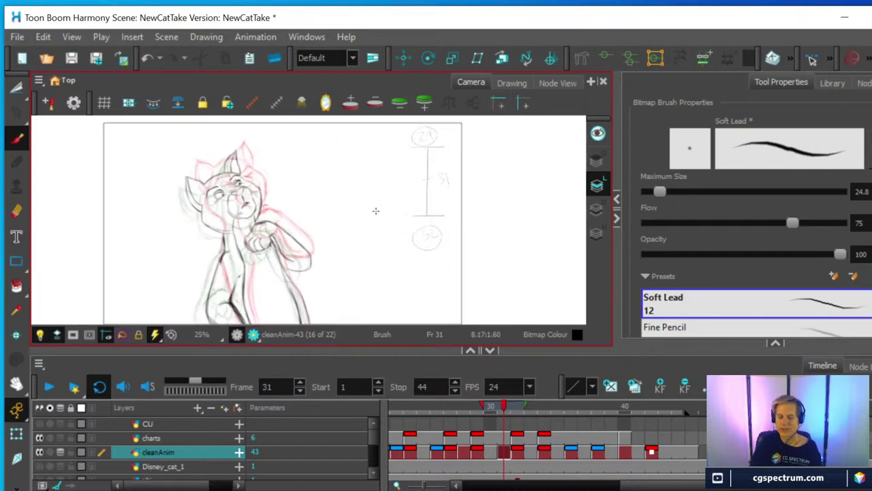
pyautogui.scroll(-1, 375, 210)
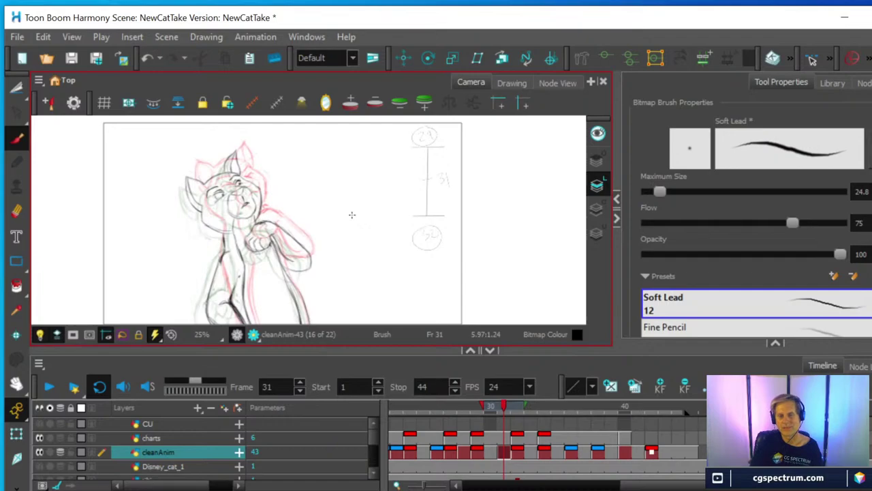
# Step: Examine the cat's head, raised arm and torso on frame 31 against the onion-skinned neighbouring drawings
pyautogui.scroll(2, 375, 234)
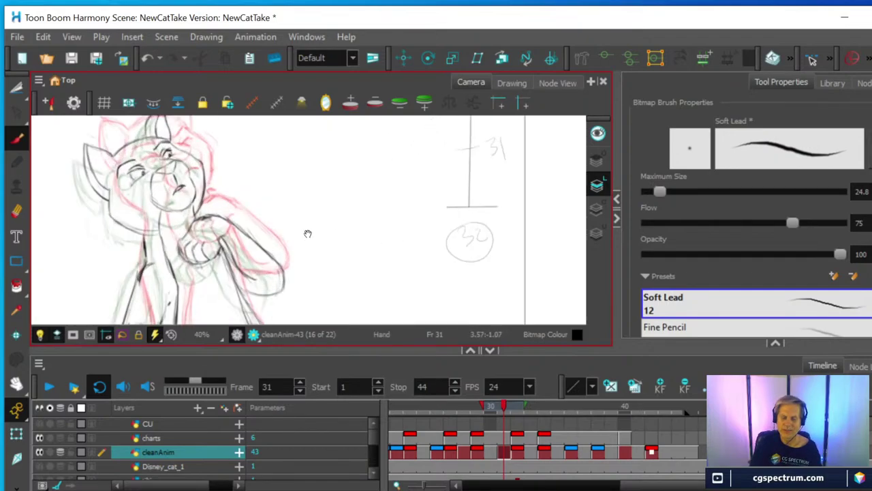
pyautogui.moveTo(306, 232); pyautogui.dragTo(407, 234)
pyautogui.scroll(2, 408, 252)
pyautogui.scroll(-3, 409, 244)
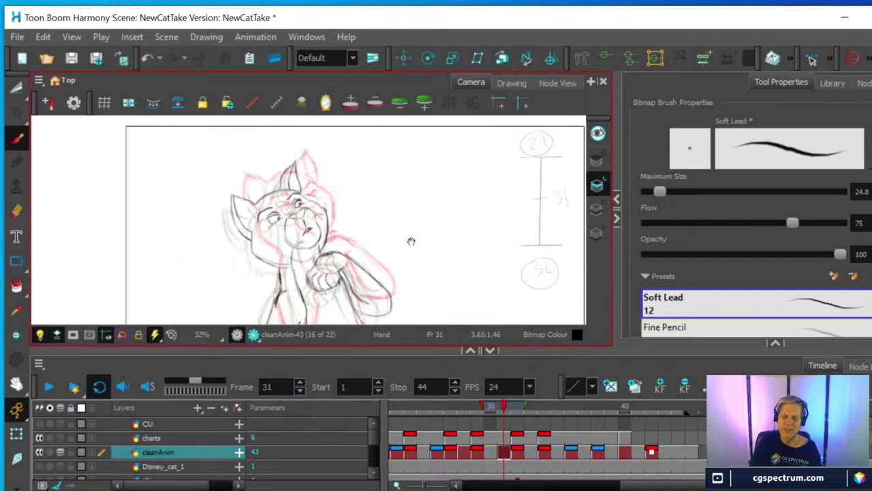
pyautogui.scroll(2, 411, 241)
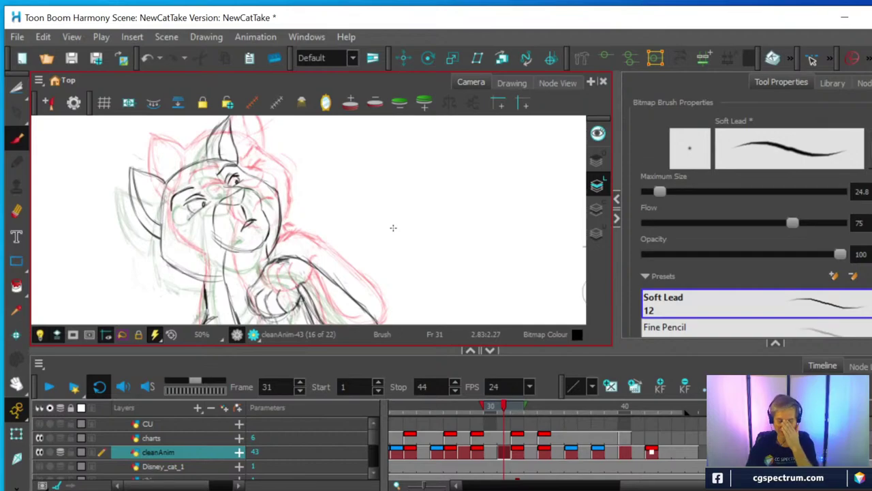
pyautogui.scroll(-2, 428, 238)
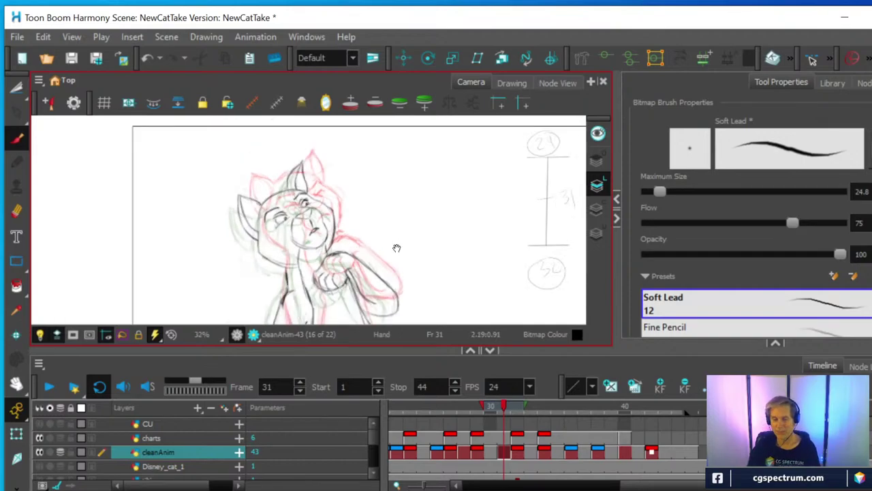
pyautogui.moveTo(383, 222); pyautogui.dragTo(358, 207)
pyautogui.scroll(-1, 367, 171)
pyautogui.scroll(1, 366, 174)
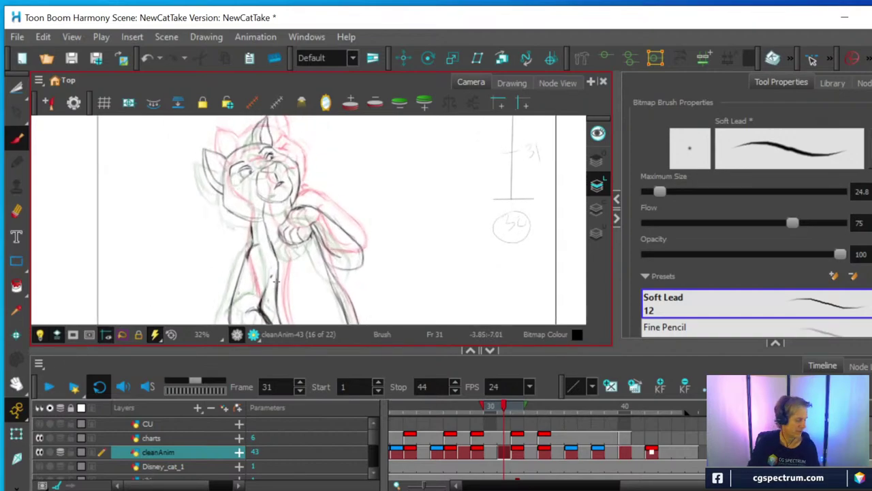
# Step: Turn off the onion skin and play the animation from the start to check the motion
pyautogui.hotkey('alt', 'o')
pyautogui.scroll(-1, 286, 283)
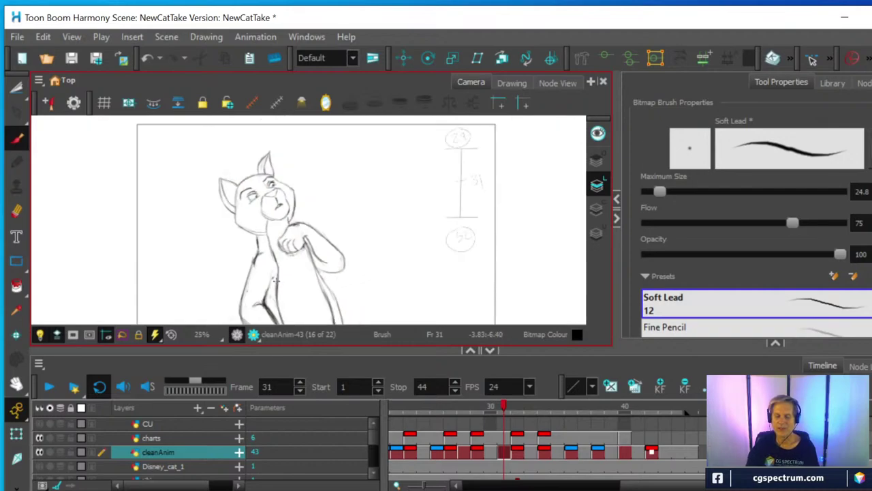
pyautogui.moveTo(288, 285); pyautogui.dragTo(259, 249)
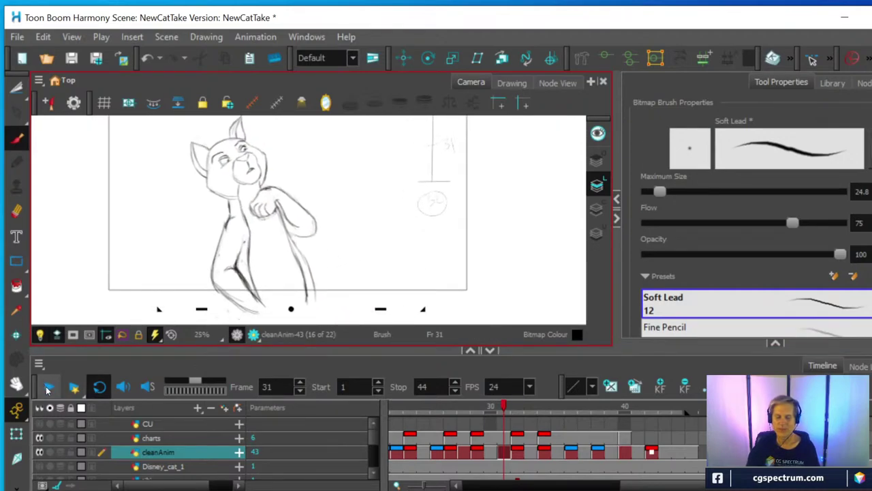
pyautogui.click(47, 388)
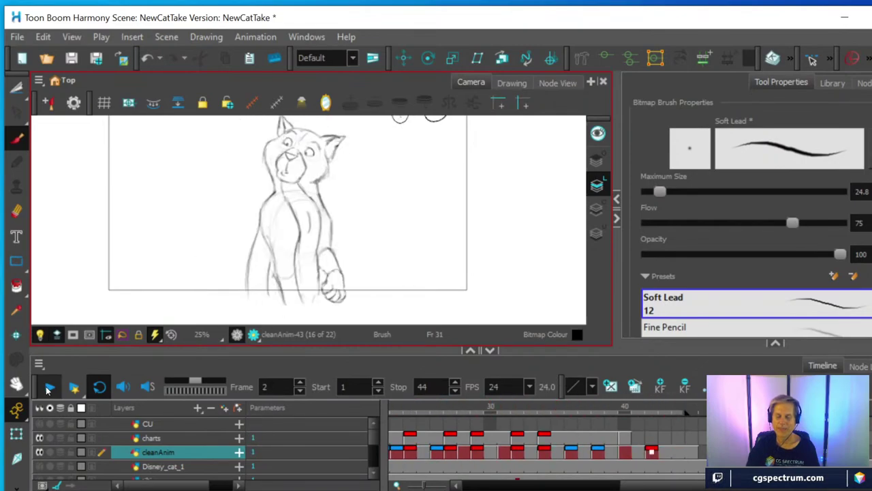
pyautogui.click(49, 386)
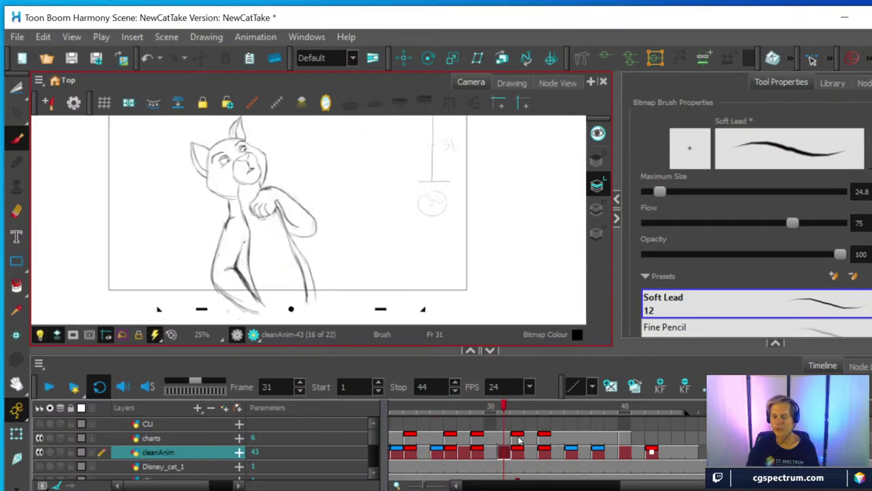
# Step: Compare the cat's poses on frames 32 and 30, and return to frame 31
pyautogui.click(516, 406)
pyautogui.click(488, 408)
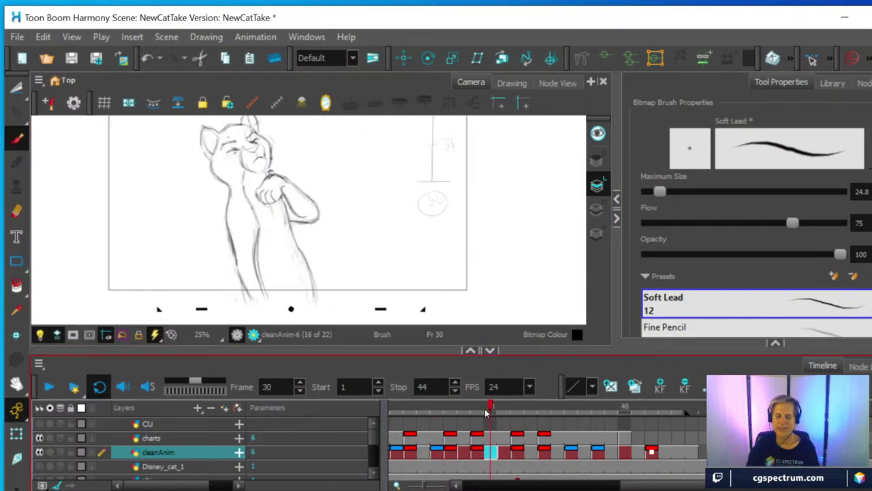
pyautogui.click(503, 411)
# Step: Erase the stray mark above the lowered arm's inner elbow and the rough outer shoulder line on frame 31
pyautogui.scroll(2, 343, 273)
pyautogui.press('space')
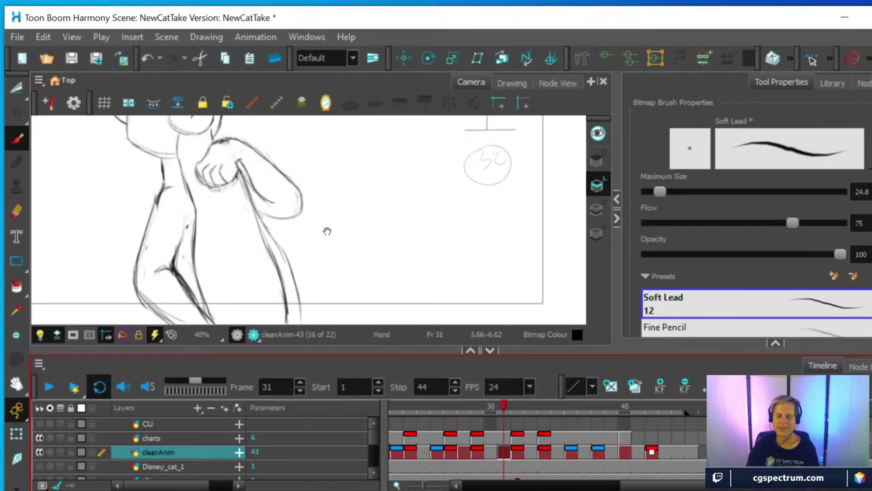
pyautogui.moveTo(327, 231)
pyautogui.mouseDown()
pyautogui.moveTo(401, 279)
pyautogui.moveTo(433, 257)
pyautogui.mouseUp()
pyautogui.scroll(2, 402, 279)
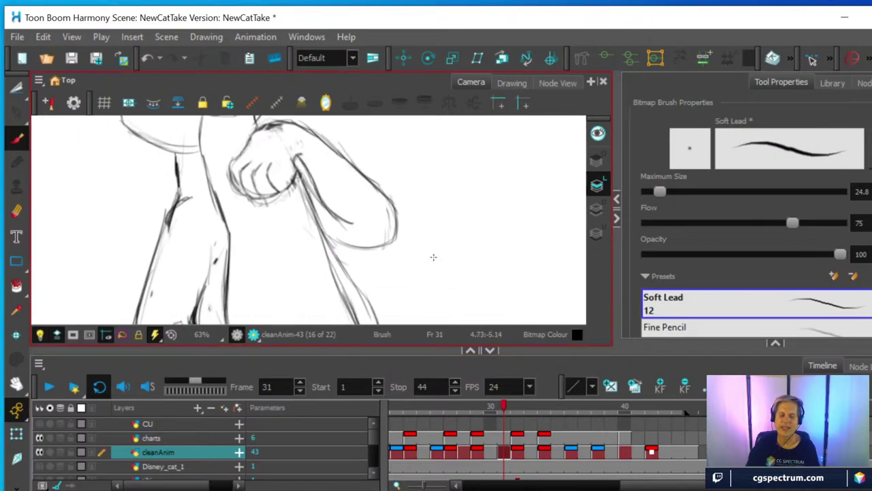
pyautogui.click(15, 214)
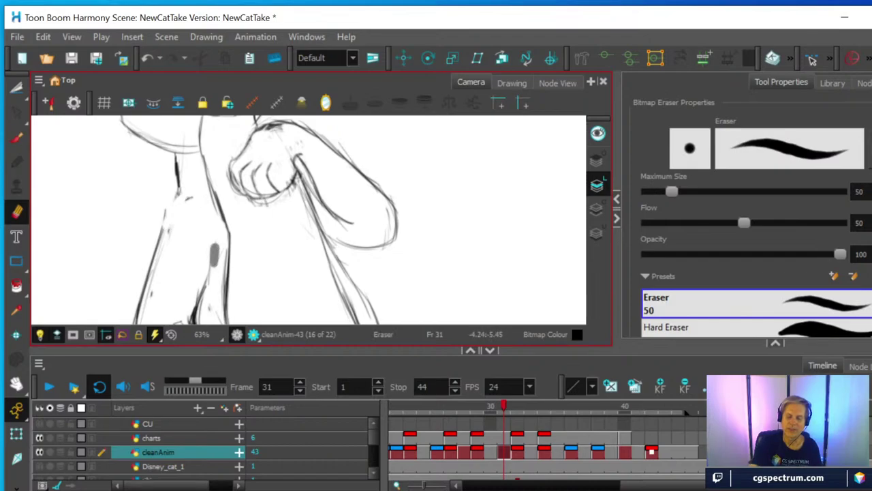
pyautogui.moveTo(213, 247); pyautogui.dragTo(214, 270)
pyautogui.moveTo(184, 197)
pyautogui.mouseDown()
pyautogui.moveTo(163, 227)
pyautogui.moveTo(171, 201)
pyautogui.moveTo(189, 193)
pyautogui.moveTo(155, 250)
pyautogui.mouseUp()
# Step: Redraw the lowered arm's rounded shoulder and outer upper-arm line with Soft Lead, and darken the inner line above the elbow bend
pyautogui.click(17, 138)
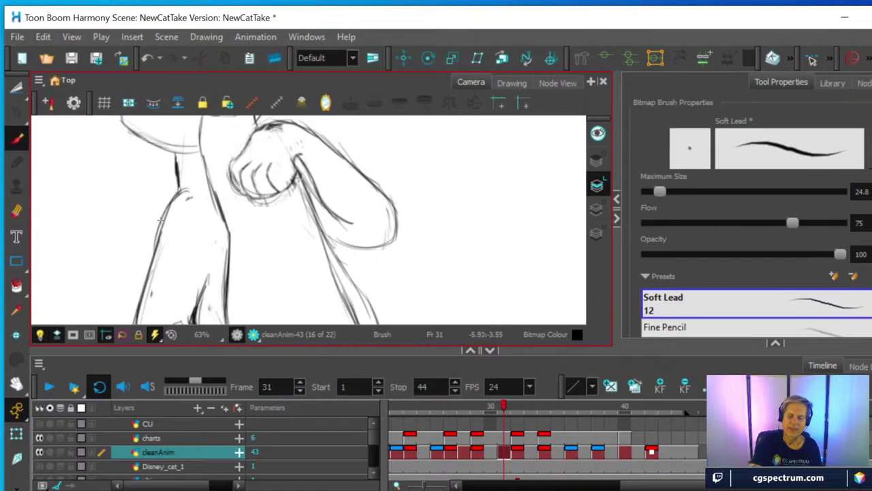
pyautogui.moveTo(162, 216); pyautogui.dragTo(143, 292)
pyautogui.moveTo(156, 244); pyautogui.dragTo(139, 302)
pyautogui.moveTo(212, 280); pyautogui.dragTo(198, 308)
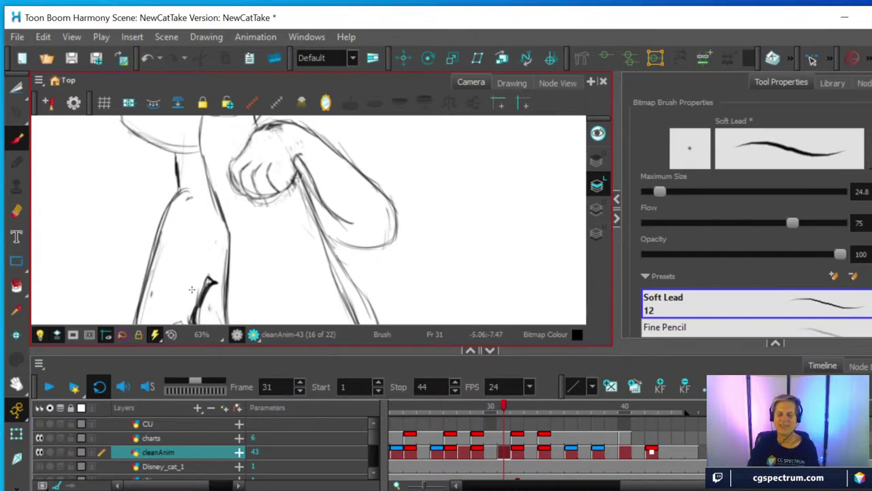
# Step: Erase the hooked tip of the line above the lowered arm's inner elbow on frame 31
pyautogui.scroll(-3, 191, 289)
pyautogui.scroll(-2, 249, 262)
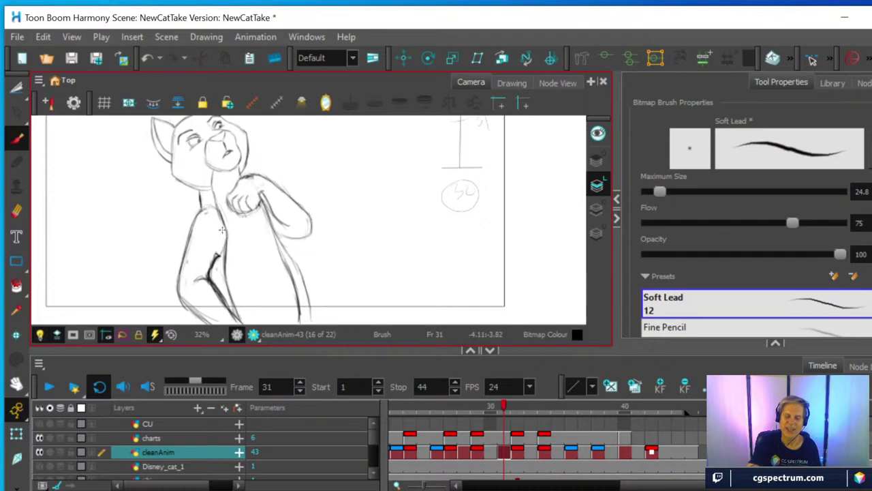
pyautogui.hotkey('alt', 'e')
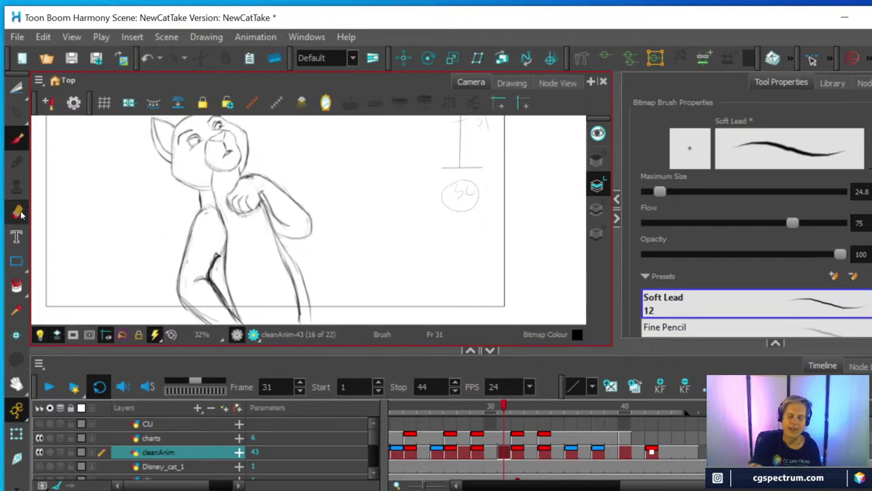
pyautogui.moveTo(213, 254); pyautogui.dragTo(234, 223)
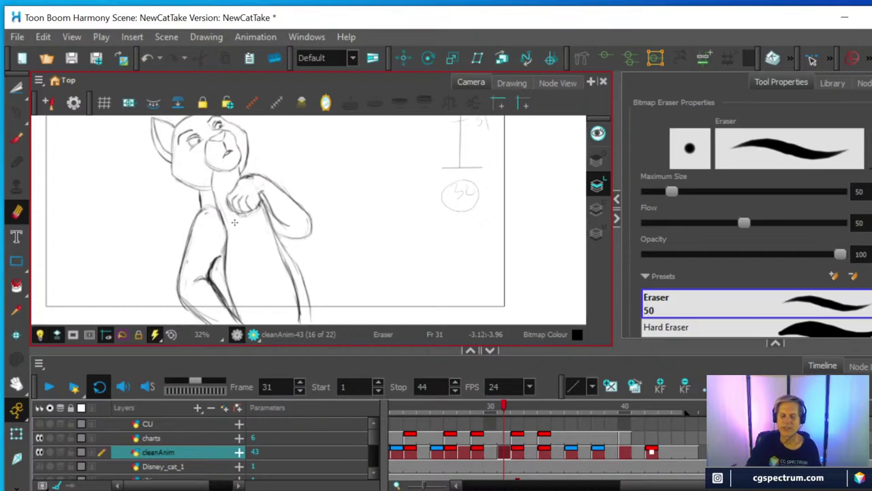
pyautogui.scroll(-2, 234, 222)
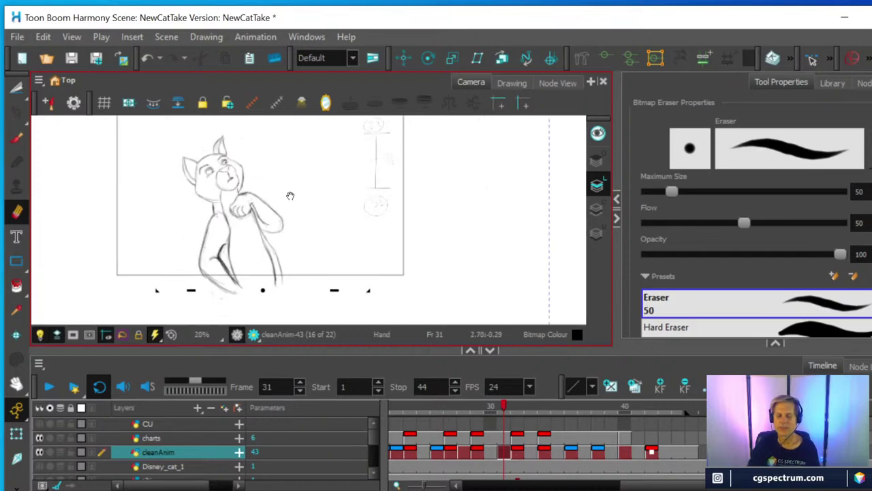
pyautogui.moveTo(290, 195); pyautogui.dragTo(306, 211)
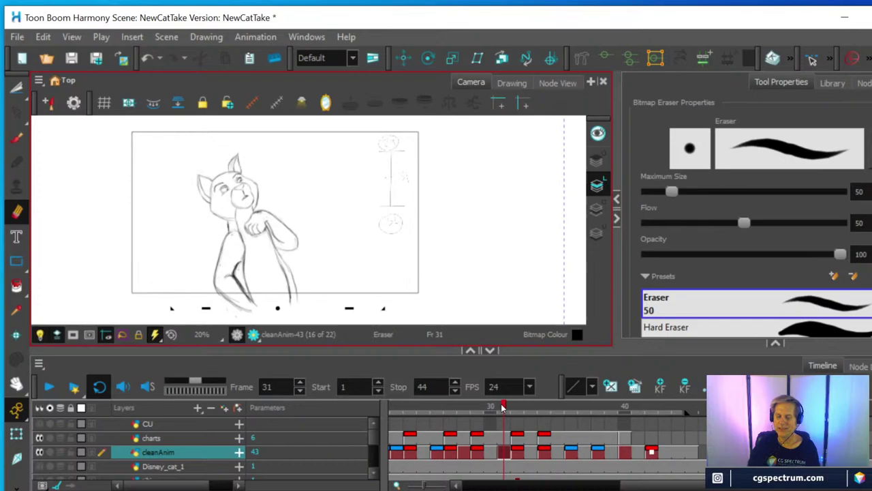
# Step: Go to frame 32 and erase the rough strokes above the lowered arm's bent wrist
pyautogui.moveTo(502, 407)
pyautogui.mouseDown()
pyautogui.moveTo(495, 407)
pyautogui.moveTo(521, 407)
pyautogui.moveTo(490, 411)
pyautogui.moveTo(535, 412)
pyautogui.moveTo(504, 412)
pyautogui.moveTo(518, 422)
pyautogui.moveTo(503, 424)
pyautogui.moveTo(515, 421)
pyautogui.mouseUp()
pyautogui.press('2')
pyautogui.press('space')
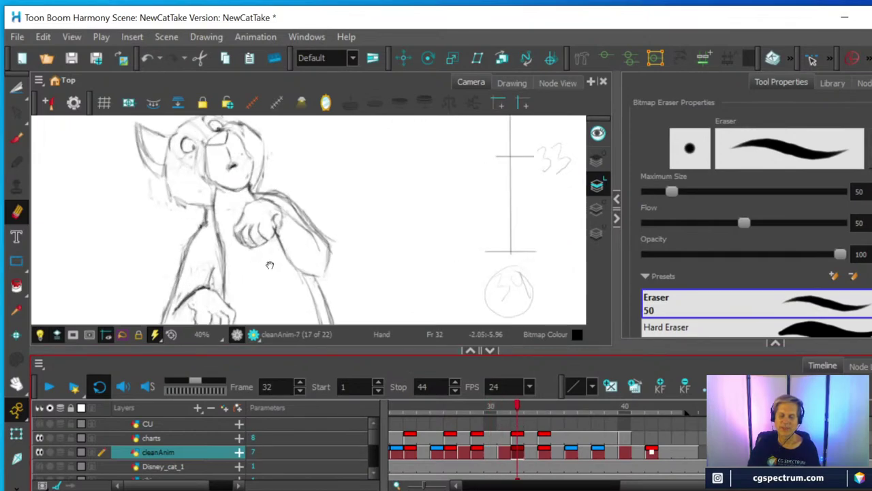
pyautogui.moveTo(269, 263)
pyautogui.mouseDown()
pyautogui.moveTo(320, 215)
pyautogui.moveTo(289, 268)
pyautogui.mouseUp()
pyautogui.scroll(2, 303, 237)
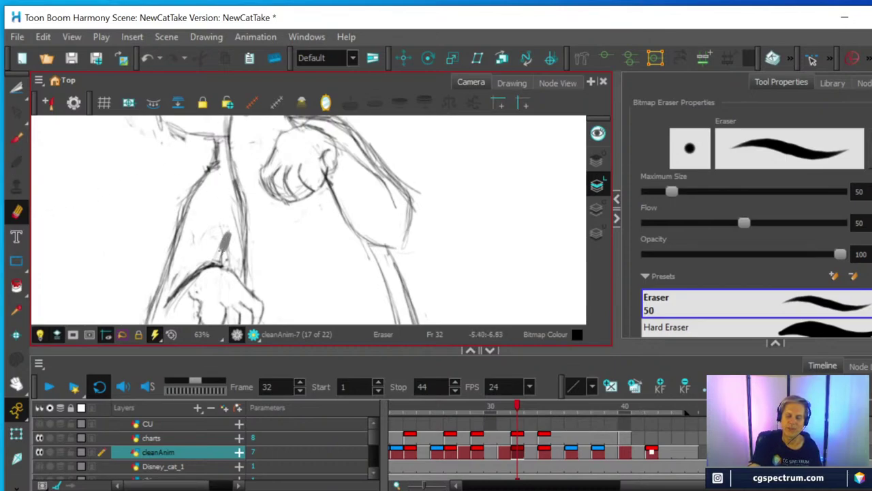
# Step: Draw a short Soft Lead crease rising from above the lowered hand on frame 32, and darken the line along the chest
pyautogui.click(17, 137)
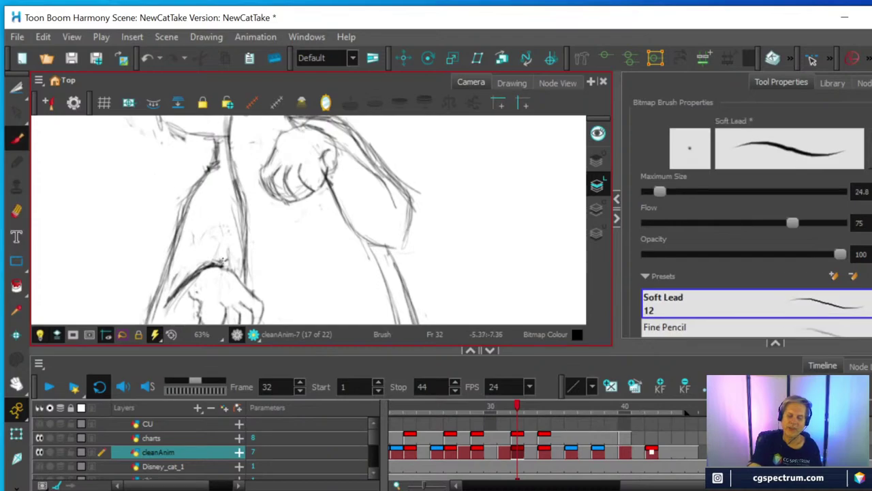
pyautogui.moveTo(222, 266); pyautogui.dragTo(233, 247)
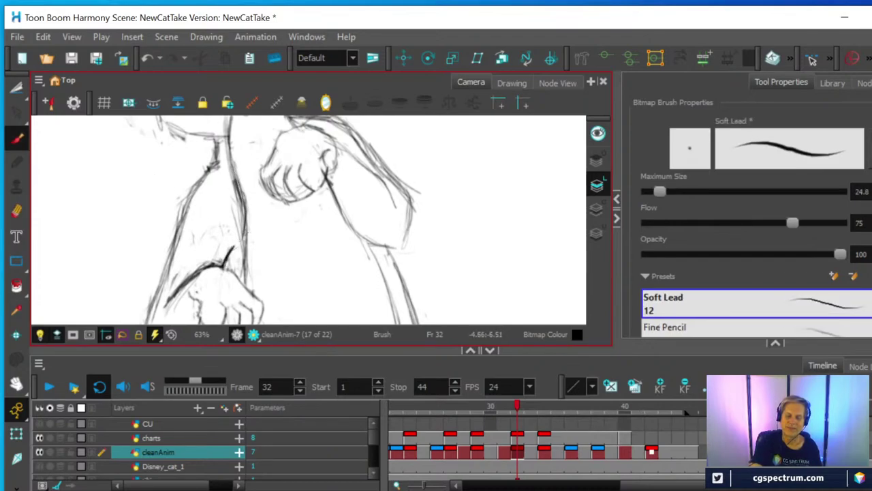
pyautogui.moveTo(250, 232); pyautogui.dragTo(240, 184)
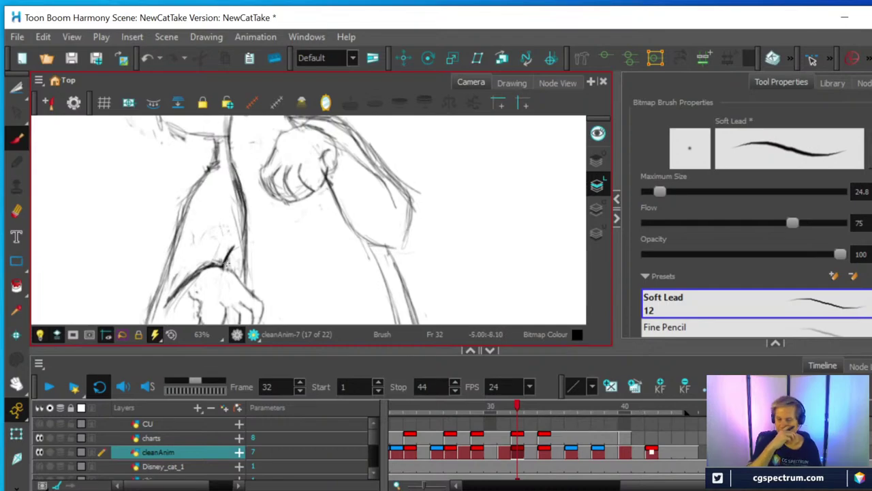
pyautogui.press('1')
pyautogui.press('1')
pyautogui.press('space')
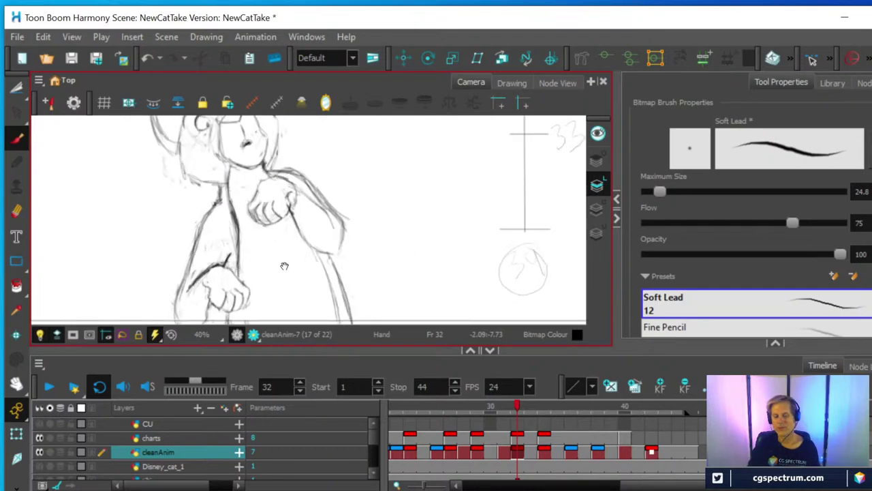
pyautogui.press('1')
pyautogui.moveTo(289, 227); pyautogui.dragTo(273, 256)
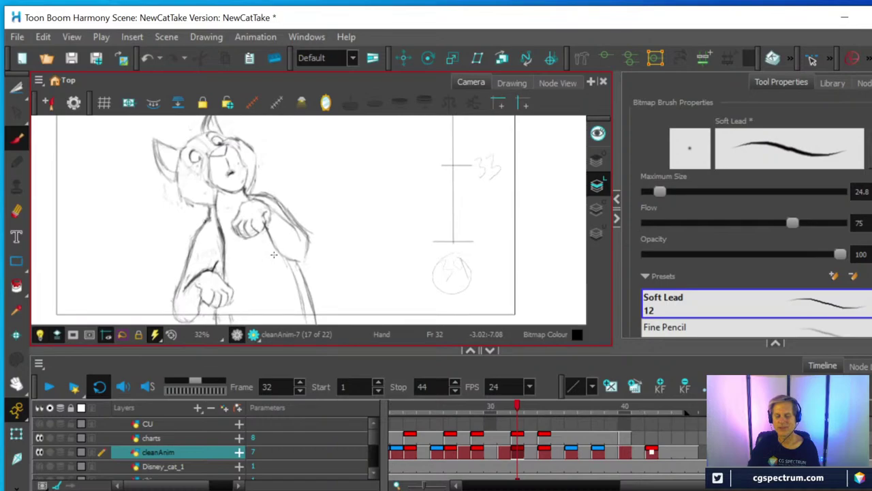
# Step: Erase the rough outline of the head's far side, from beside the upper eye down past the cheek, on frame 32
pyautogui.scroll(1, 273, 255)
pyautogui.moveTo(302, 194); pyautogui.dragTo(317, 252)
pyautogui.scroll(1, 310, 247)
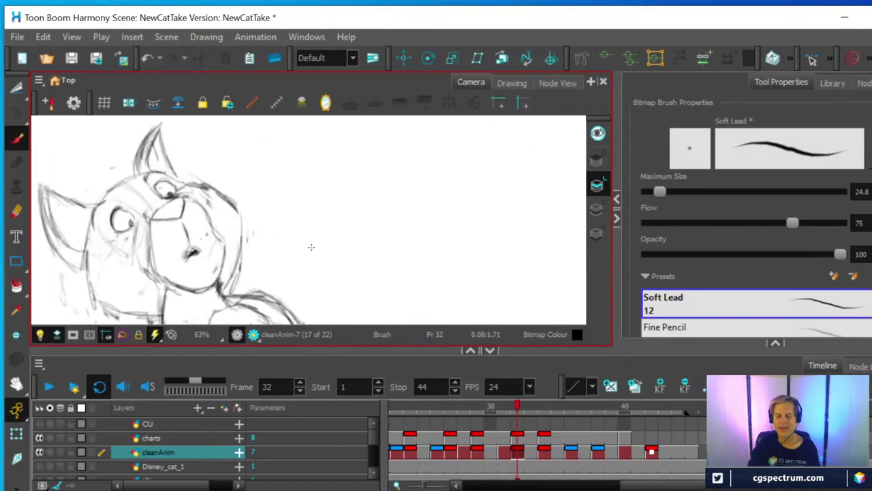
pyautogui.click(17, 211)
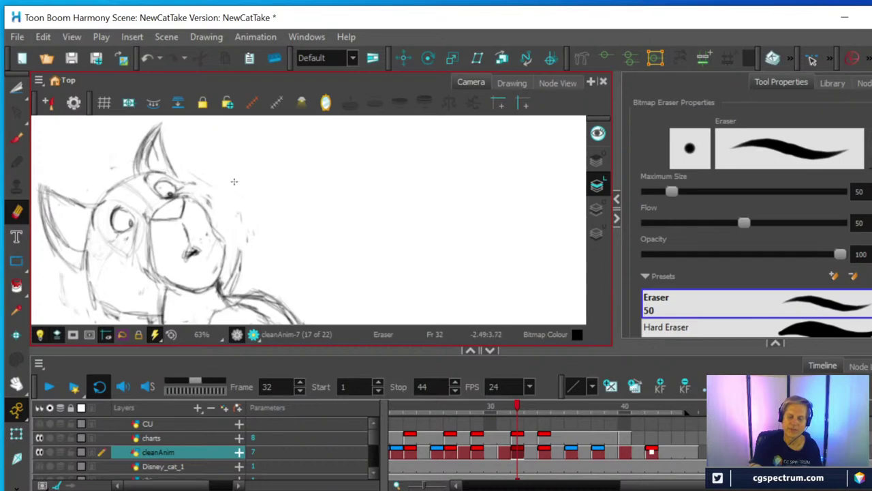
# Step: Redraw the head's far-side outline with Soft Lead, from beside the upper eye around the cheek toward the jaw
pyautogui.click(17, 138)
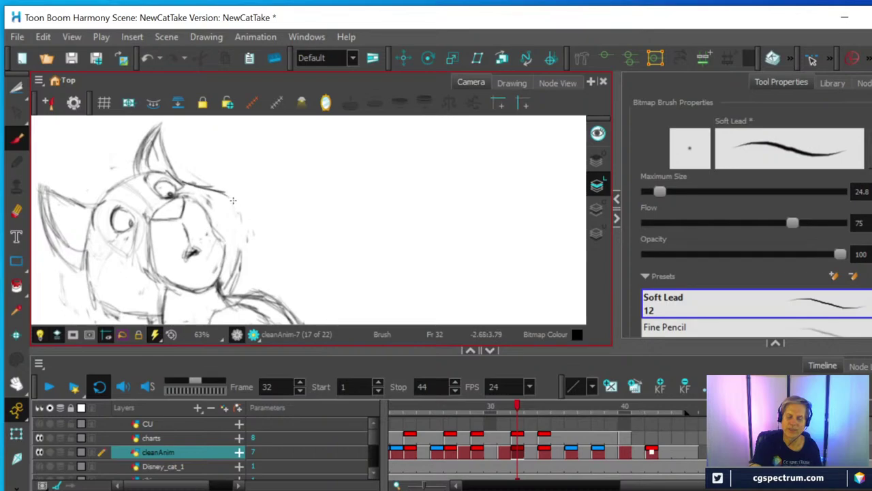
pyautogui.moveTo(232, 199)
pyautogui.mouseDown()
pyautogui.moveTo(238, 271)
pyautogui.moveTo(232, 252)
pyautogui.moveTo(228, 287)
pyautogui.moveTo(229, 268)
pyautogui.mouseUp()
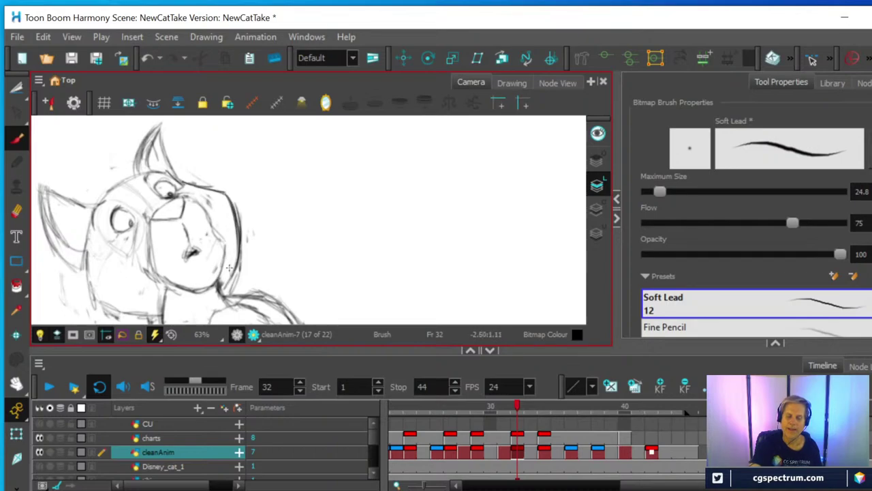
pyautogui.scroll(-1, 392, 183)
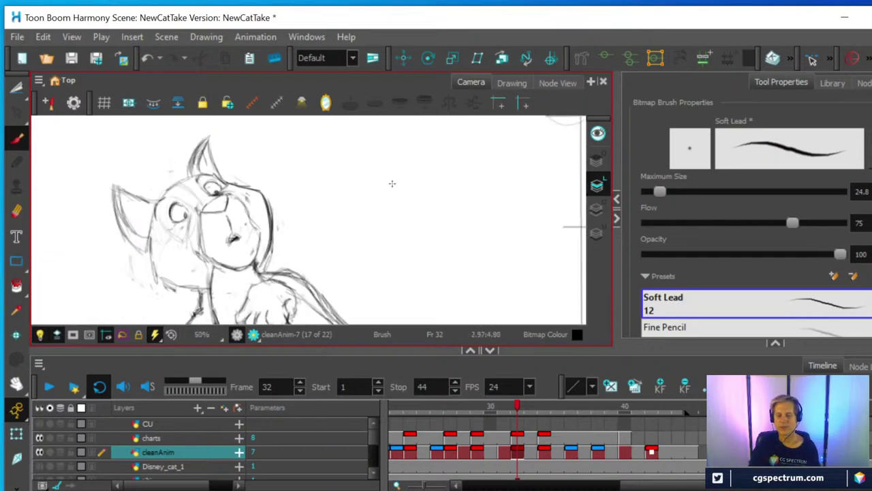
pyautogui.scroll(-1, 389, 198)
pyautogui.moveTo(386, 216)
pyautogui.mouseDown()
pyautogui.moveTo(356, 181)
pyautogui.moveTo(311, 169)
pyautogui.mouseUp()
pyautogui.scroll(-1, 359, 181)
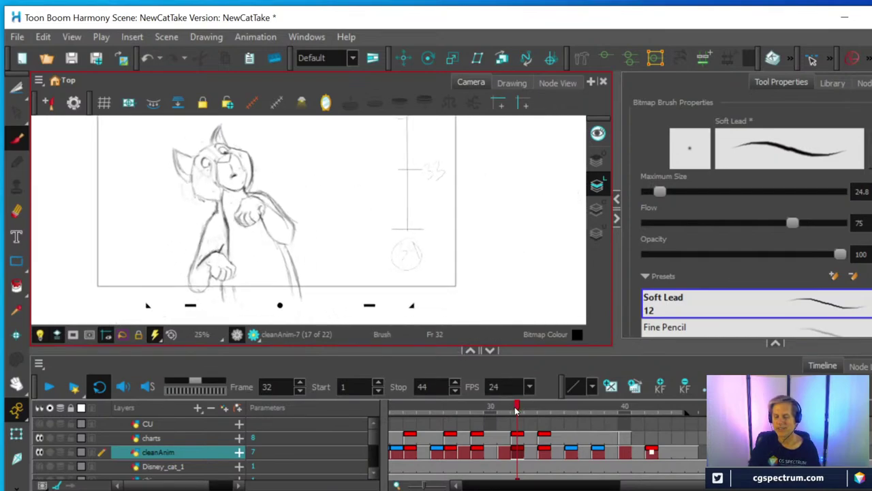
# Step: Go to frame 28 and erase the upper of the two overlapping hands beneath the chin, including its leftover wrist strokes
pyautogui.moveTo(516, 409)
pyautogui.mouseDown()
pyautogui.moveTo(506, 409)
pyautogui.moveTo(590, 408)
pyautogui.moveTo(450, 408)
pyautogui.moveTo(504, 409)
pyautogui.moveTo(454, 431)
pyautogui.moveTo(479, 431)
pyautogui.moveTo(464, 427)
pyautogui.mouseUp()
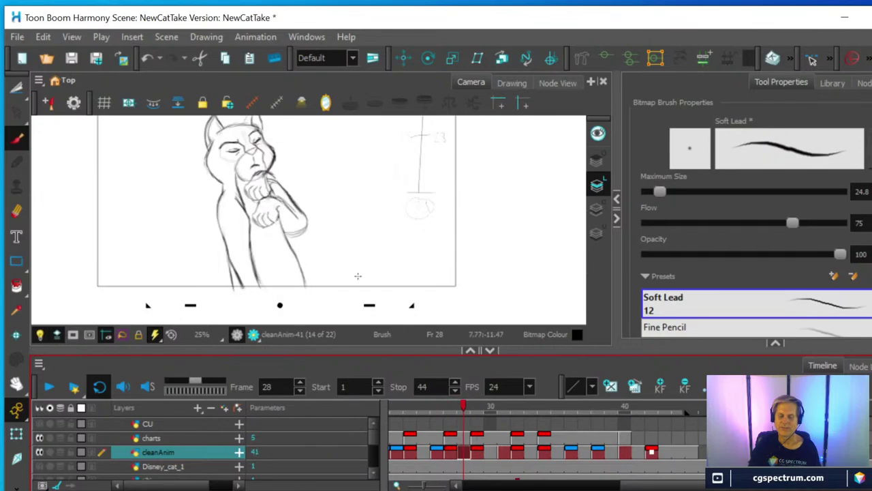
pyautogui.scroll(3, 348, 257)
pyautogui.moveTo(319, 201); pyautogui.dragTo(389, 335)
pyautogui.scroll(2, 351, 253)
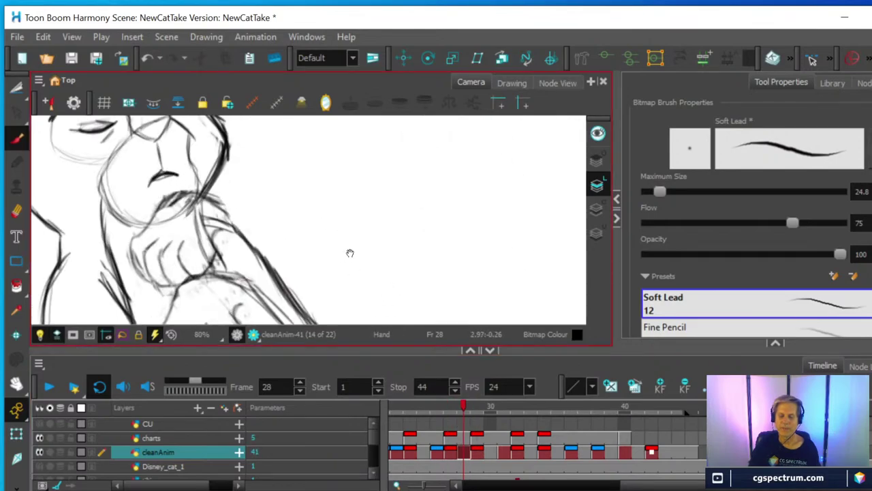
pyautogui.scroll(-1, 350, 252)
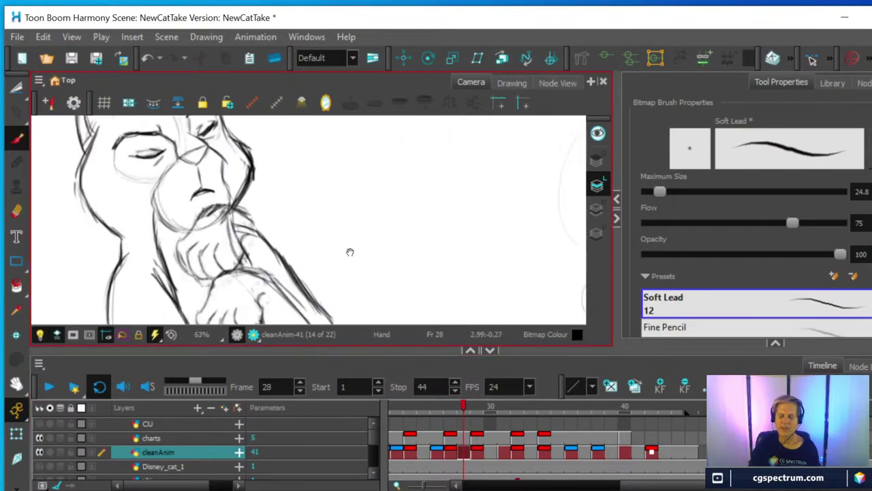
pyautogui.scroll(1, 394, 250)
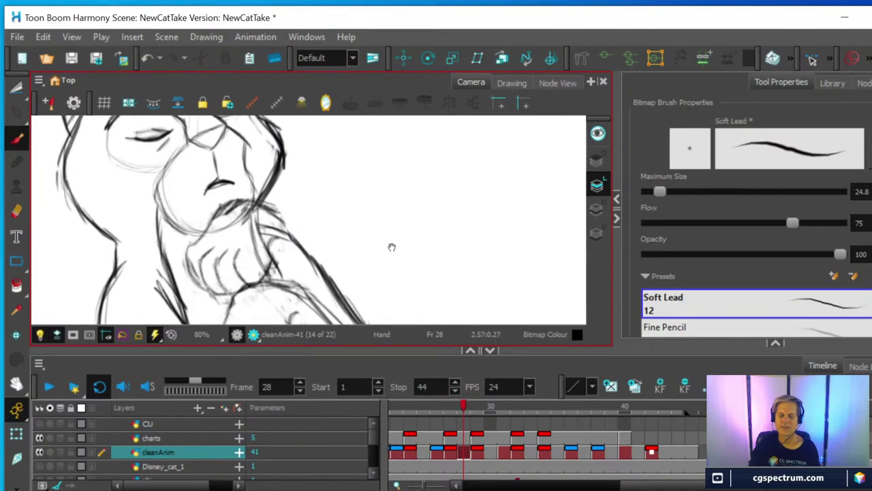
pyautogui.click(16, 211)
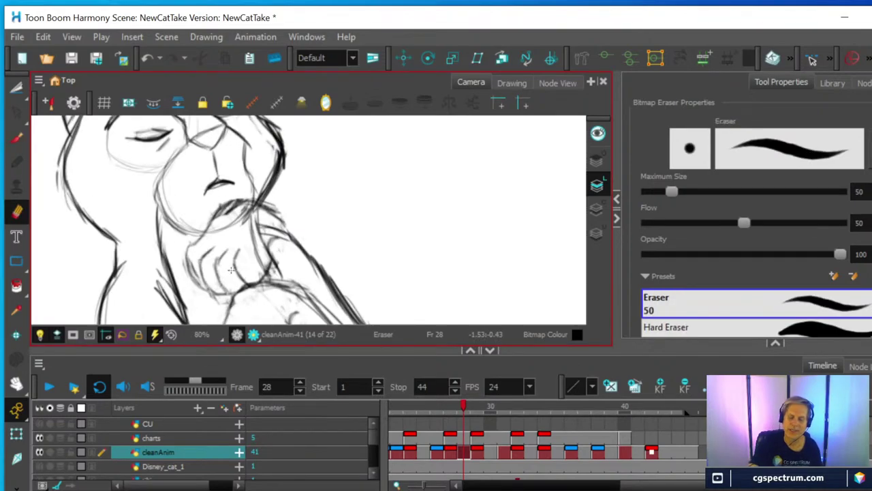
pyautogui.moveTo(193, 276)
pyautogui.mouseDown()
pyautogui.moveTo(186, 250)
pyautogui.moveTo(193, 281)
pyautogui.moveTo(216, 281)
pyautogui.moveTo(224, 255)
pyautogui.moveTo(227, 290)
pyautogui.moveTo(244, 281)
pyautogui.moveTo(235, 266)
pyautogui.moveTo(259, 274)
pyautogui.moveTo(241, 246)
pyautogui.moveTo(195, 248)
pyautogui.moveTo(208, 242)
pyautogui.moveTo(216, 209)
pyautogui.moveTo(214, 221)
pyautogui.moveTo(247, 199)
pyautogui.moveTo(236, 206)
pyautogui.moveTo(289, 213)
pyautogui.mouseUp()
pyautogui.moveTo(278, 249); pyautogui.dragTo(270, 271)
pyautogui.moveTo(277, 262); pyautogui.dragTo(285, 245)
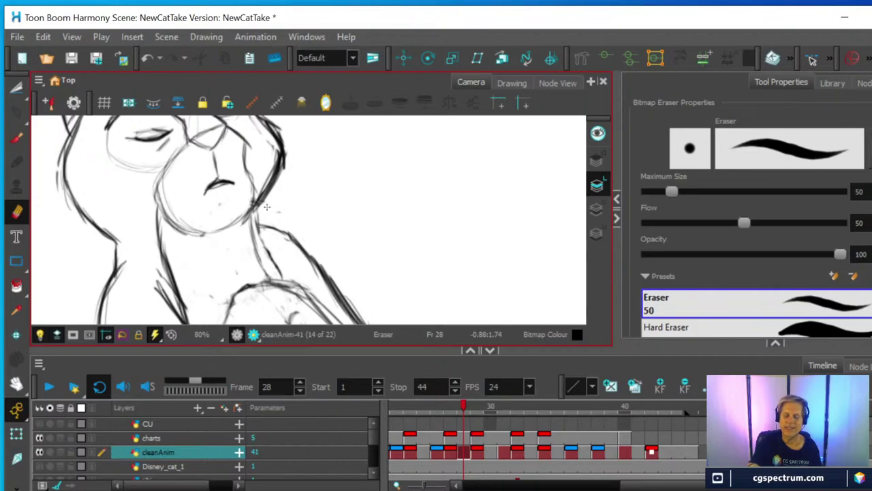
pyautogui.scroll(-4, 266, 206)
pyautogui.scroll(-1, 267, 207)
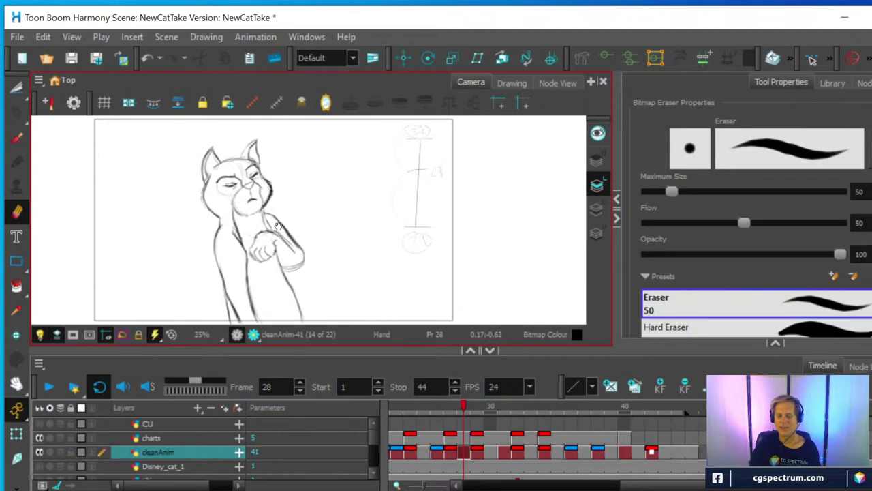
pyautogui.moveTo(278, 227); pyautogui.dragTo(266, 211)
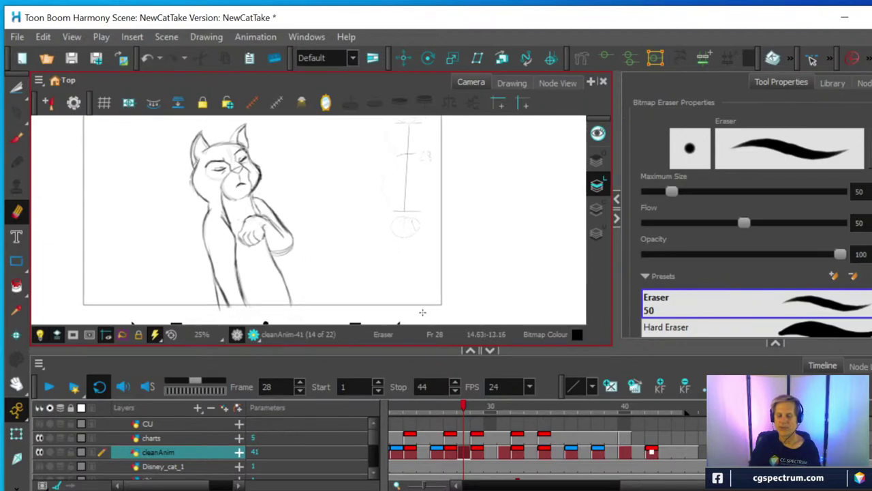
# Step: Go to frame 29 and erase the dark stray stroke between the chin and the raised hand's wrist
pyautogui.moveTo(464, 407)
pyautogui.mouseDown()
pyautogui.moveTo(451, 406)
pyautogui.moveTo(532, 408)
pyautogui.moveTo(473, 421)
pyautogui.mouseUp()
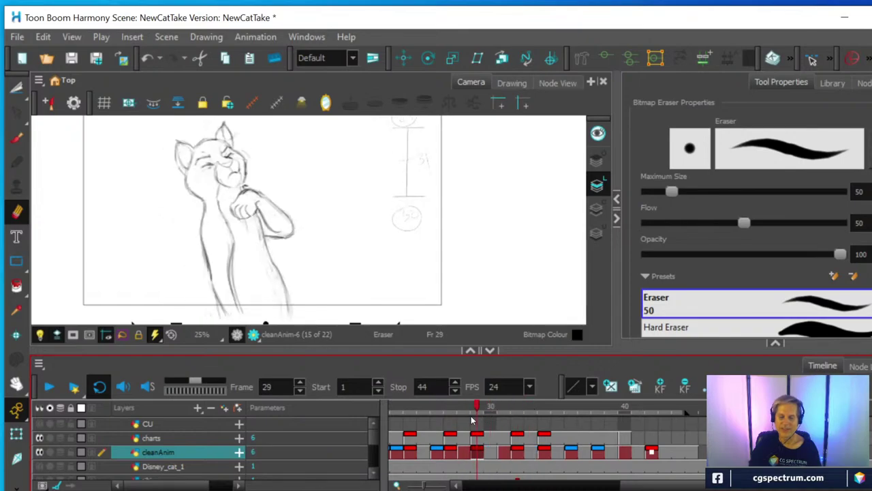
pyautogui.scroll(2, 286, 216)
pyautogui.press('space')
pyautogui.moveTo(290, 172); pyautogui.dragTo(353, 250)
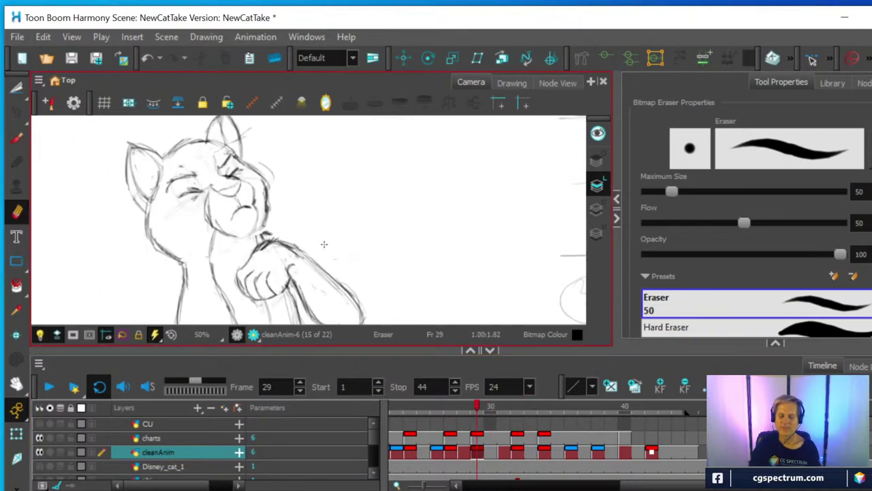
pyautogui.scroll(2, 323, 244)
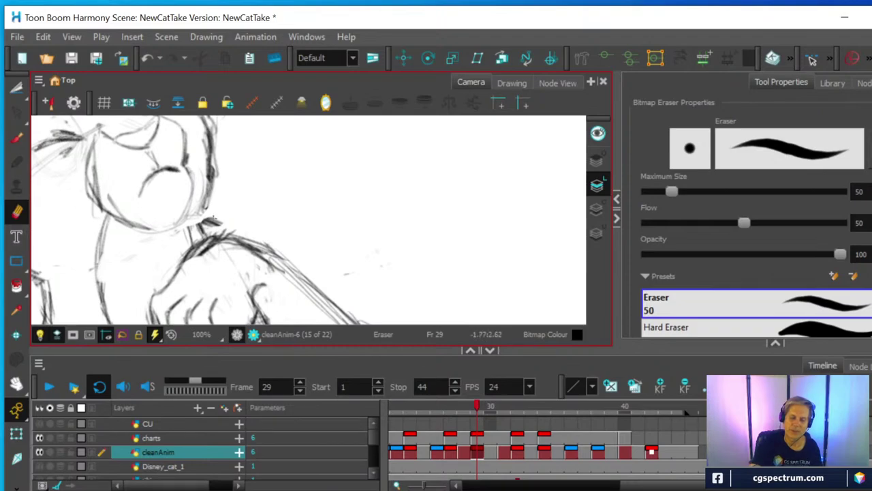
pyautogui.moveTo(216, 219)
pyautogui.mouseDown()
pyautogui.moveTo(204, 219)
pyautogui.moveTo(217, 226)
pyautogui.mouseUp()
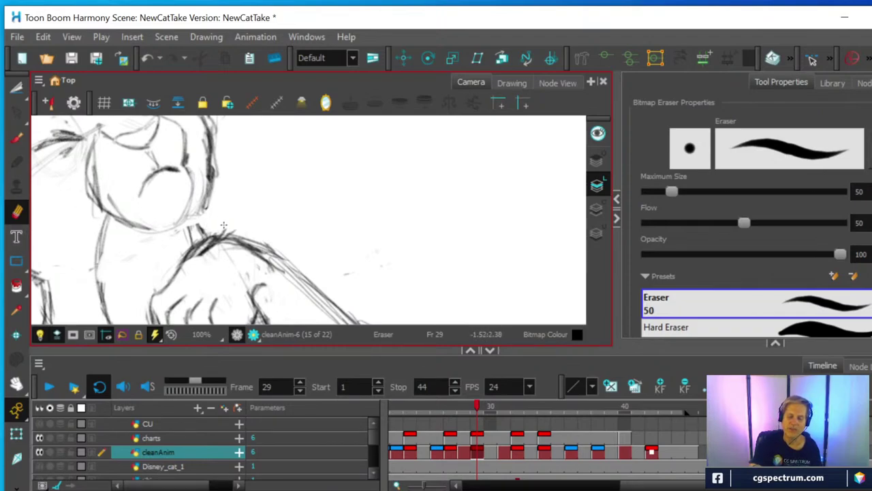
# Step: Redraw the jaw's underside, the short neck line and the top of the raised wrist with Soft Lead on frame 29
pyautogui.hotkey('alt', 'b')
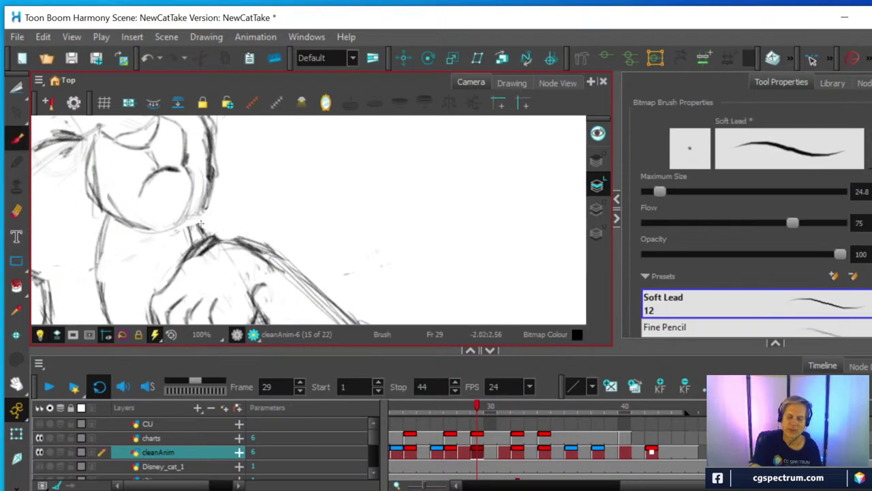
pyautogui.moveTo(178, 223)
pyautogui.mouseDown()
pyautogui.moveTo(205, 198)
pyautogui.moveTo(167, 227)
pyautogui.moveTo(250, 245)
pyautogui.mouseUp()
pyautogui.moveTo(184, 258); pyautogui.dragTo(215, 237)
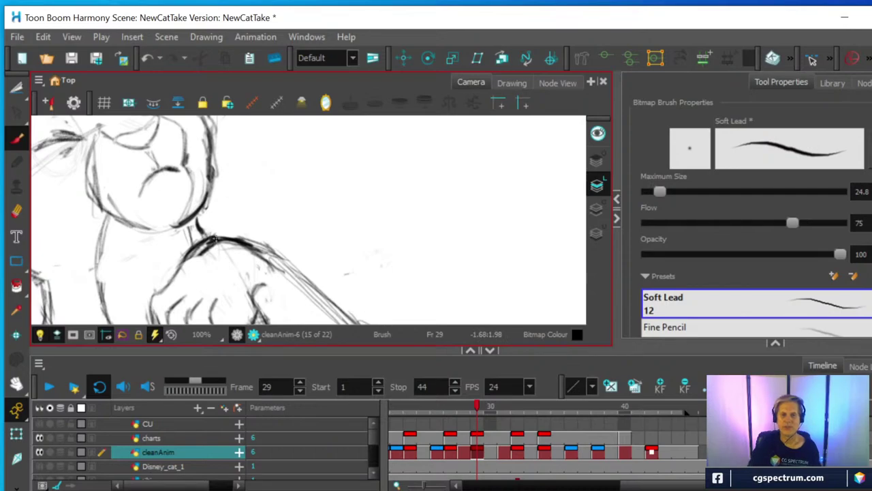
pyautogui.scroll(-3, 214, 238)
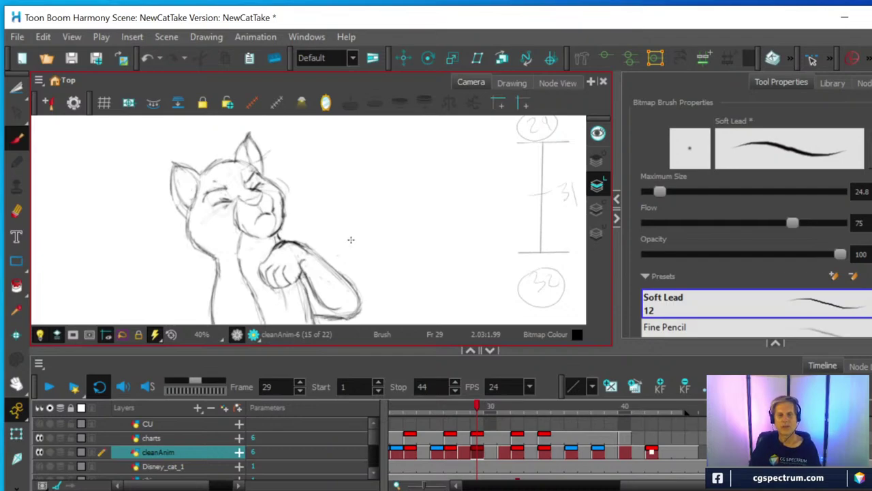
pyautogui.scroll(-1, 416, 231)
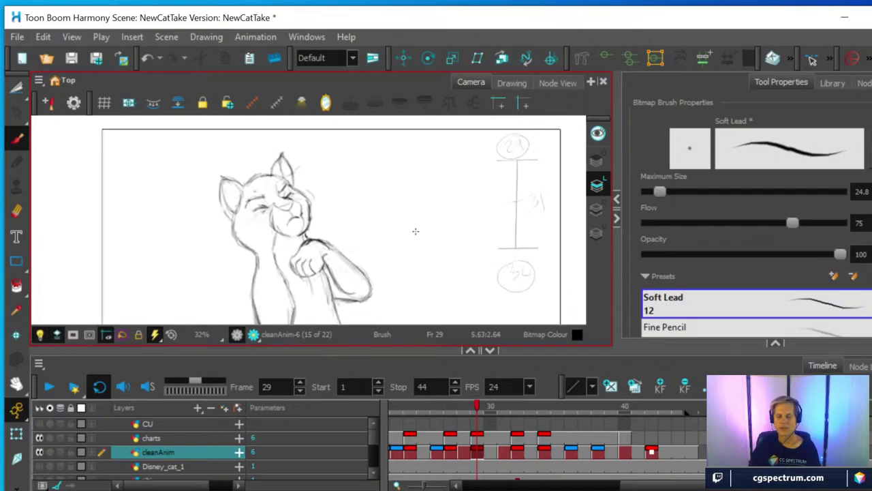
pyautogui.scroll(-1, 343, 211)
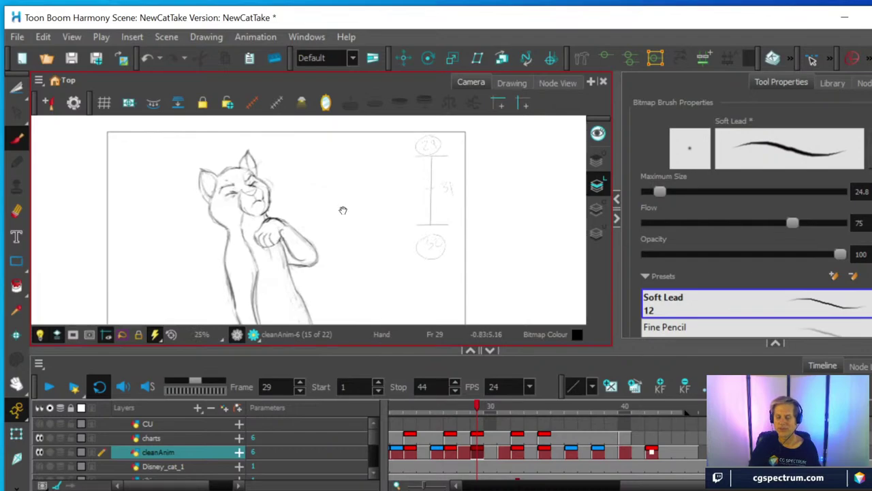
# Step: Darken the torso's inner chest line with Soft Lead on frame 29, from beside the raised hand down toward the waist
pyautogui.moveTo(473, 406)
pyautogui.mouseDown()
pyautogui.moveTo(518, 409)
pyautogui.moveTo(463, 414)
pyautogui.moveTo(513, 417)
pyautogui.moveTo(469, 421)
pyautogui.moveTo(499, 413)
pyautogui.moveTo(477, 422)
pyautogui.mouseUp()
pyautogui.scroll(3, 310, 234)
pyautogui.moveTo(289, 267); pyautogui.dragTo(382, 238)
pyautogui.scroll(1, 382, 239)
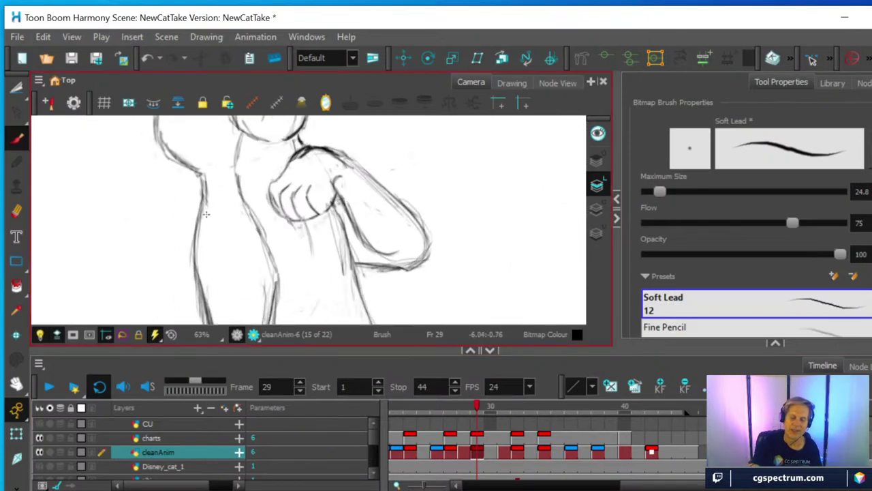
pyautogui.moveTo(275, 297)
pyautogui.mouseDown()
pyautogui.moveTo(274, 258)
pyautogui.moveTo(246, 214)
pyautogui.moveTo(273, 255)
pyautogui.moveTo(274, 304)
pyautogui.mouseUp()
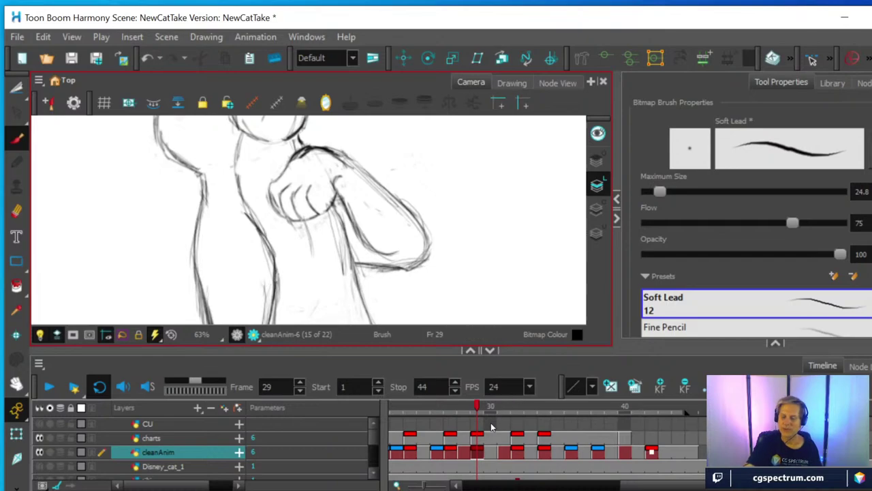
# Step: Go to frame 32 and erase the stray marks outside the near cheek below the ear and beyond the head's far side
pyautogui.click(504, 455)
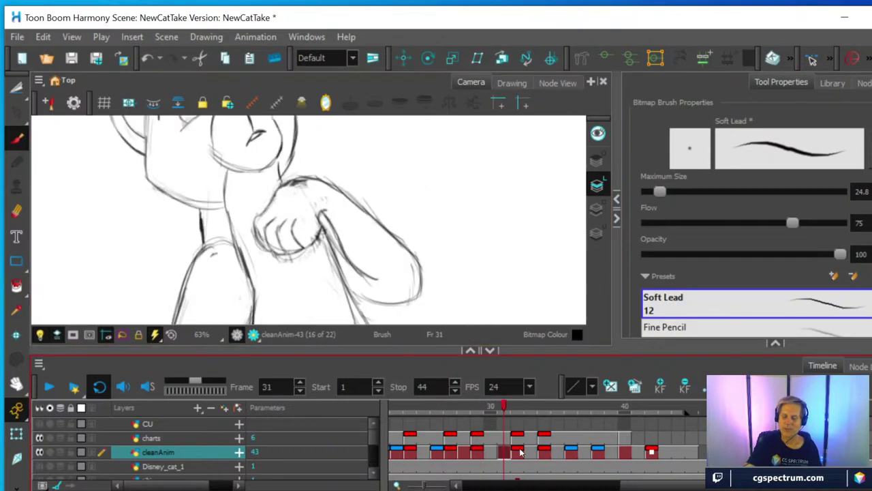
pyautogui.click(518, 452)
pyautogui.scroll(-1, 502, 442)
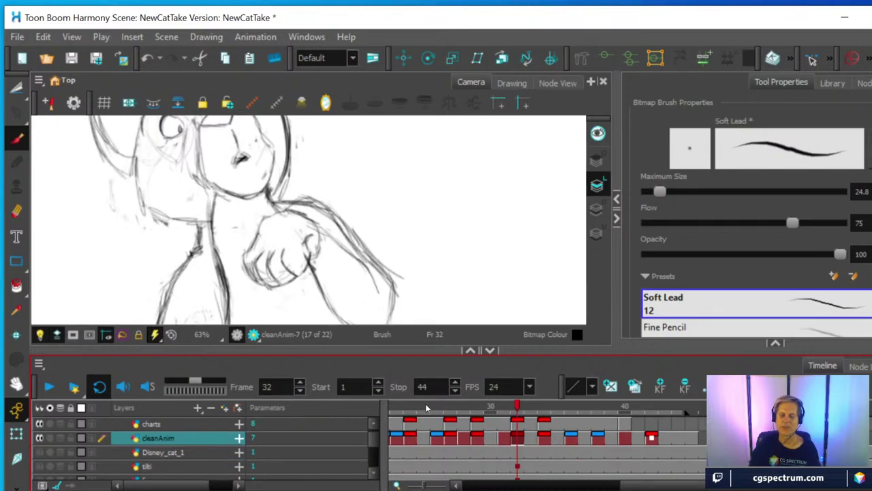
pyautogui.scroll(-2, 370, 236)
pyautogui.scroll(2, 343, 228)
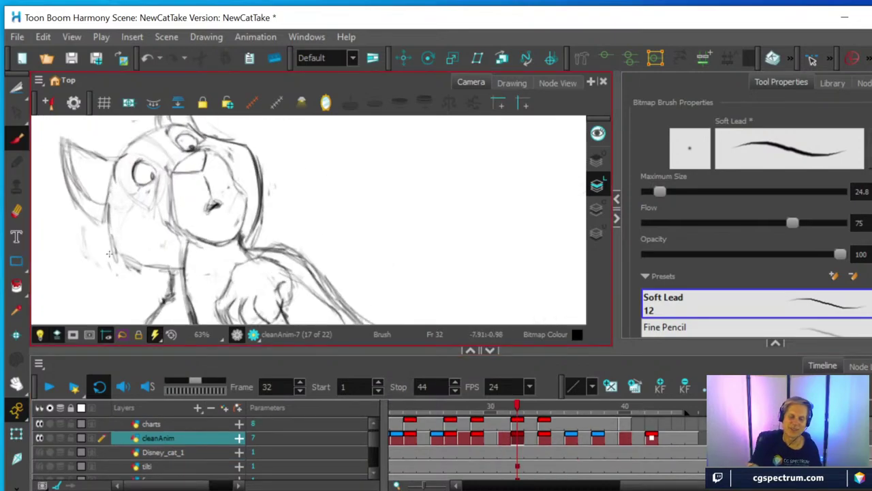
pyautogui.moveTo(99, 259); pyautogui.dragTo(117, 285)
pyautogui.click(16, 210)
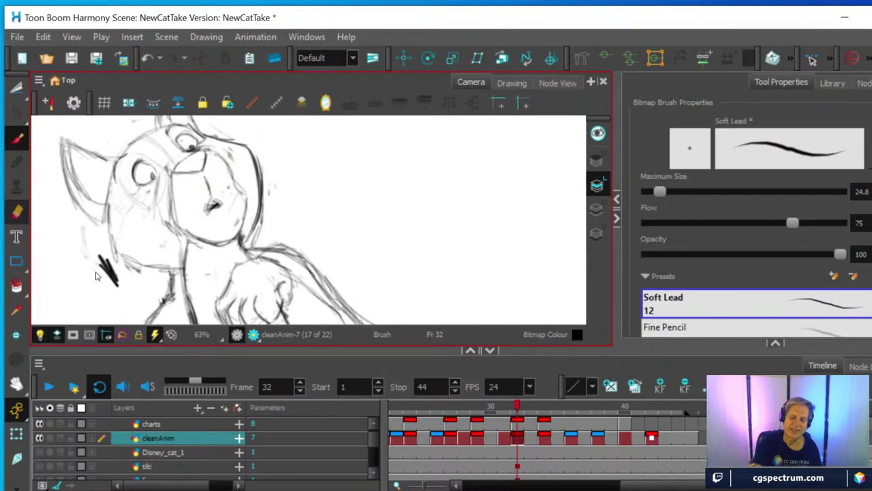
pyautogui.moveTo(78, 235)
pyautogui.mouseDown()
pyautogui.moveTo(112, 286)
pyautogui.moveTo(121, 291)
pyautogui.moveTo(130, 278)
pyautogui.moveTo(106, 274)
pyautogui.mouseUp()
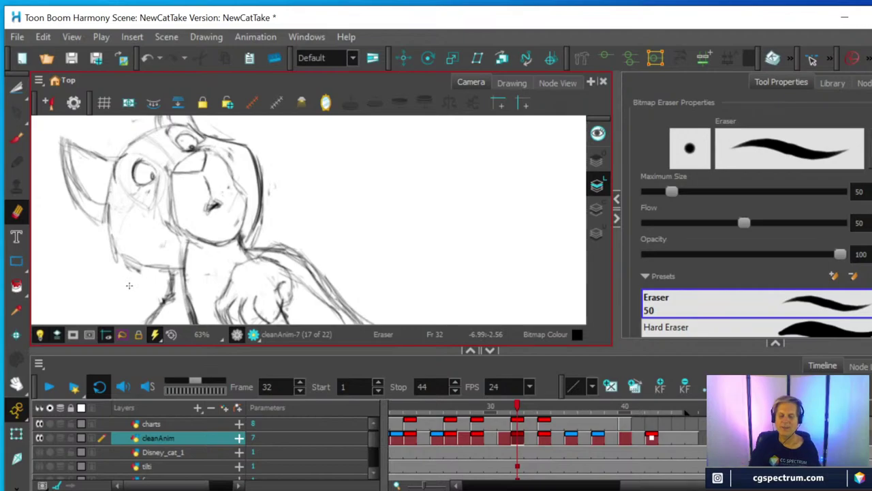
pyautogui.scroll(-1, 152, 265)
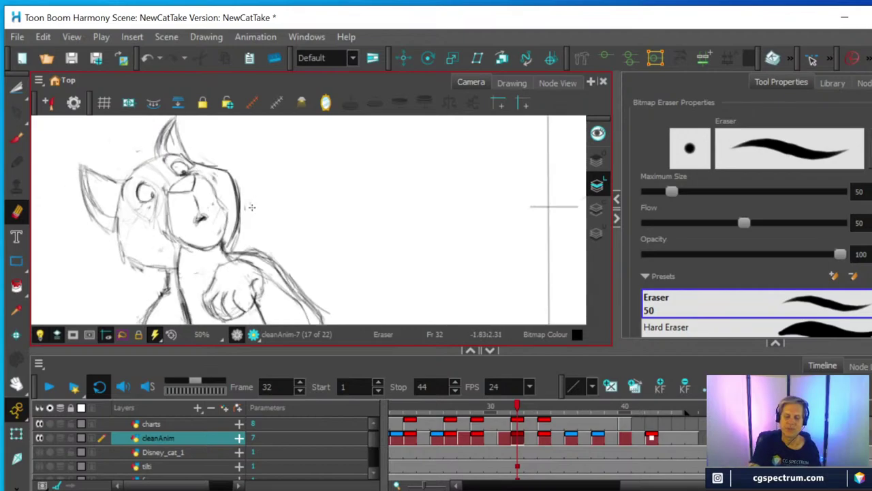
pyautogui.moveTo(238, 243); pyautogui.dragTo(245, 220)
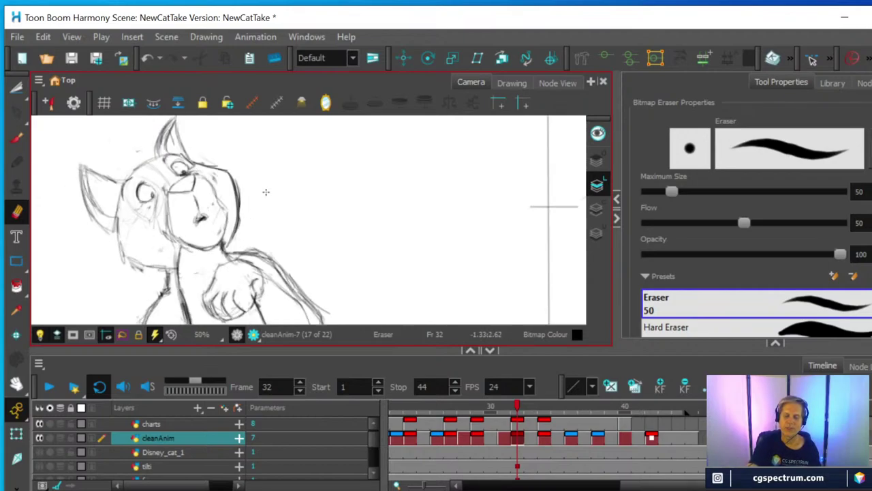
# Step: Scrub between frames 32 and 35 to examine how the head, arms and torso move between the poses
pyautogui.scroll(-2, 266, 192)
pyautogui.press('space')
pyautogui.moveTo(333, 272)
pyautogui.mouseDown()
pyautogui.moveTo(392, 191)
pyautogui.moveTo(339, 270)
pyautogui.moveTo(331, 241)
pyautogui.mouseUp()
pyautogui.scroll(-2, 392, 191)
pyautogui.press('space')
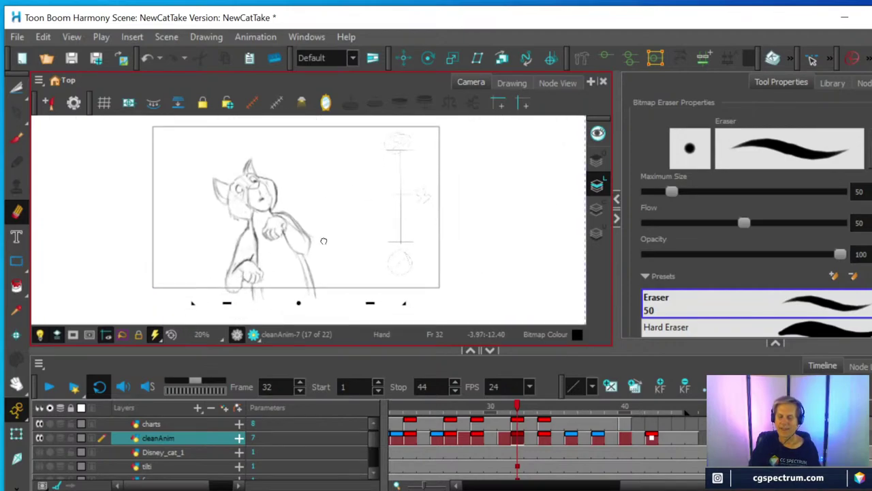
pyautogui.moveTo(517, 407)
pyautogui.mouseDown()
pyautogui.moveTo(580, 407)
pyautogui.moveTo(520, 420)
pyautogui.moveTo(531, 407)
pyautogui.moveTo(571, 407)
pyautogui.moveTo(549, 407)
pyautogui.mouseUp()
pyautogui.scroll(4, 264, 256)
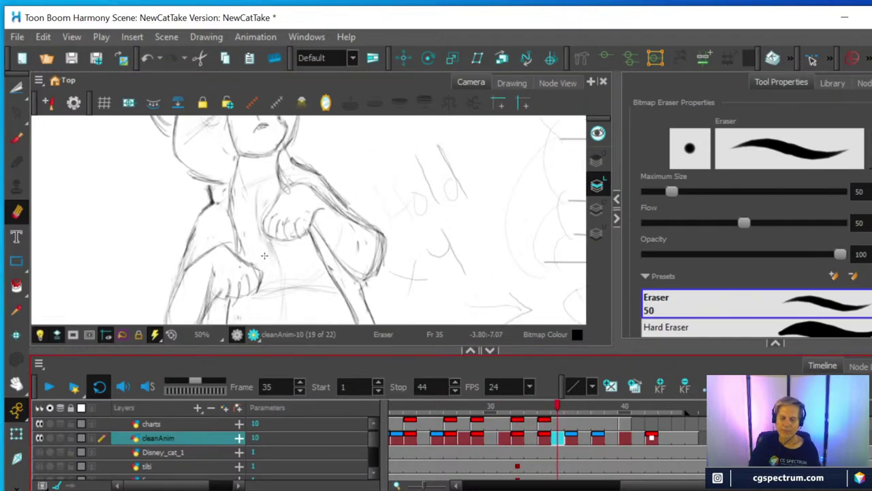
pyautogui.scroll(-1, 264, 256)
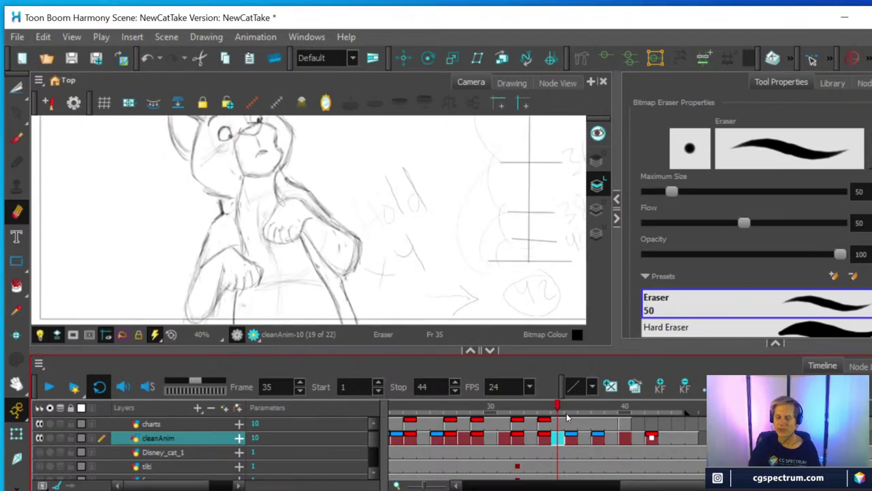
pyautogui.scroll(-1, 397, 205)
pyautogui.moveTo(389, 142); pyautogui.dragTo(370, 193)
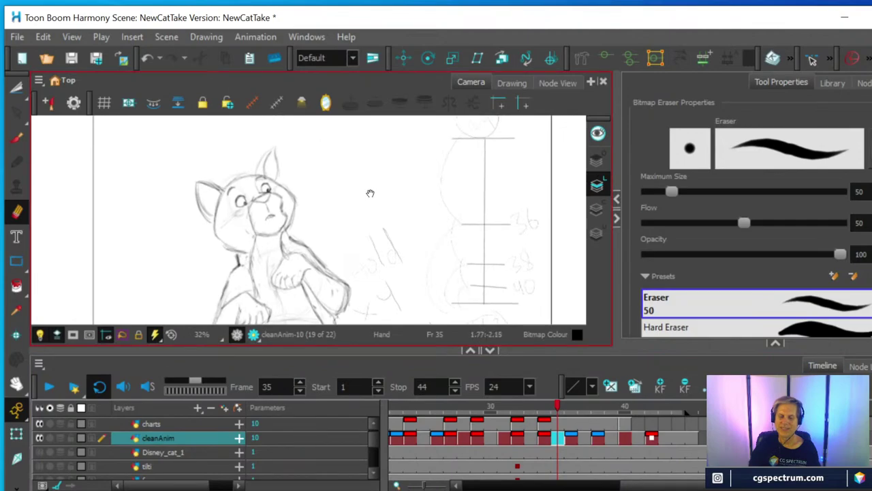
pyautogui.moveTo(561, 405)
pyautogui.mouseDown()
pyautogui.moveTo(637, 417)
pyautogui.moveTo(491, 430)
pyautogui.moveTo(614, 430)
pyautogui.moveTo(520, 434)
pyautogui.mouseUp()
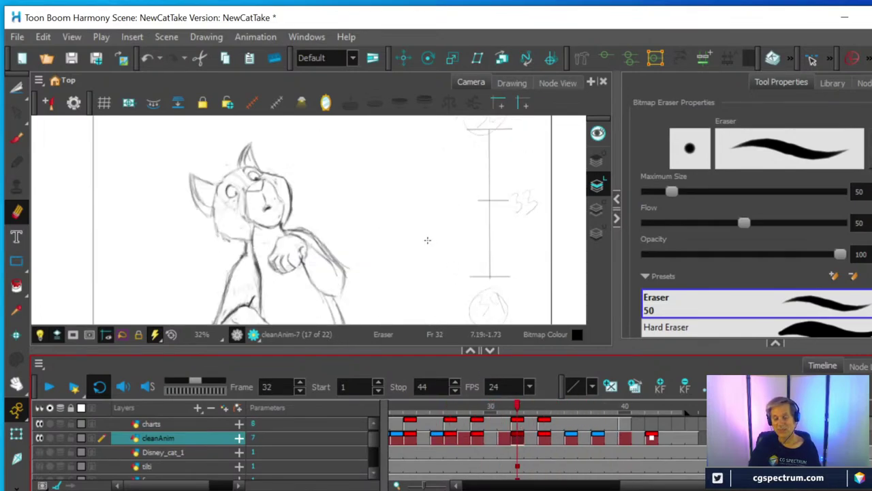
pyautogui.scroll(-1, 426, 239)
pyautogui.moveTo(422, 240)
pyautogui.mouseDown()
pyautogui.moveTo(359, 226)
pyautogui.moveTo(372, 234)
pyautogui.mouseUp()
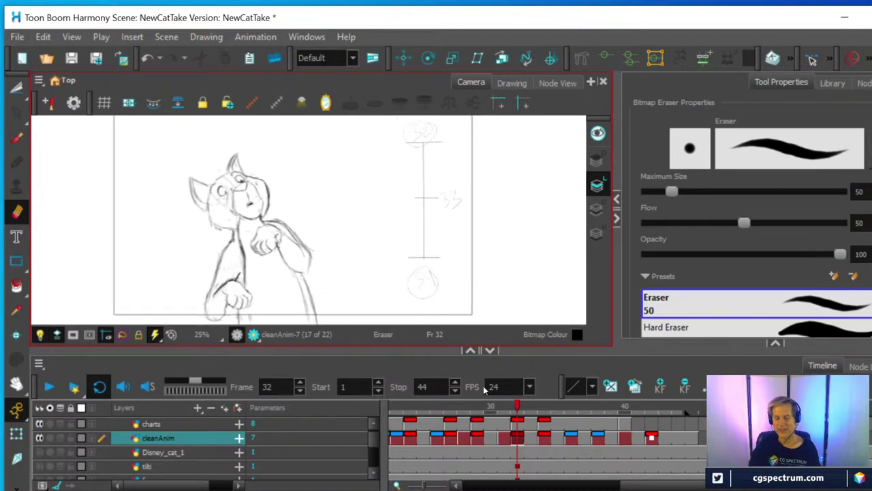
# Step: Scrub back to frame 24 and examine the cat's squinting head pose and its timing chart
pyautogui.moveTo(517, 407)
pyautogui.mouseDown()
pyautogui.moveTo(465, 411)
pyautogui.moveTo(527, 424)
pyautogui.moveTo(423, 431)
pyautogui.moveTo(450, 439)
pyautogui.moveTo(438, 440)
pyautogui.mouseUp()
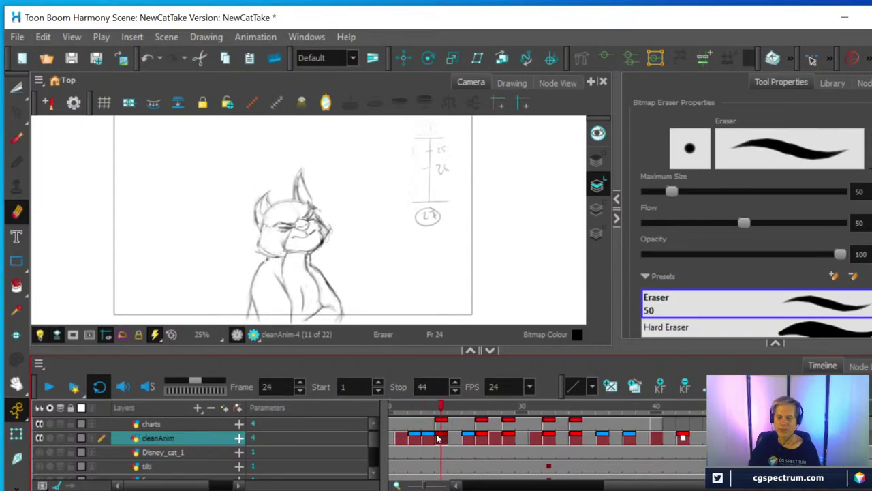
pyautogui.scroll(2, 384, 231)
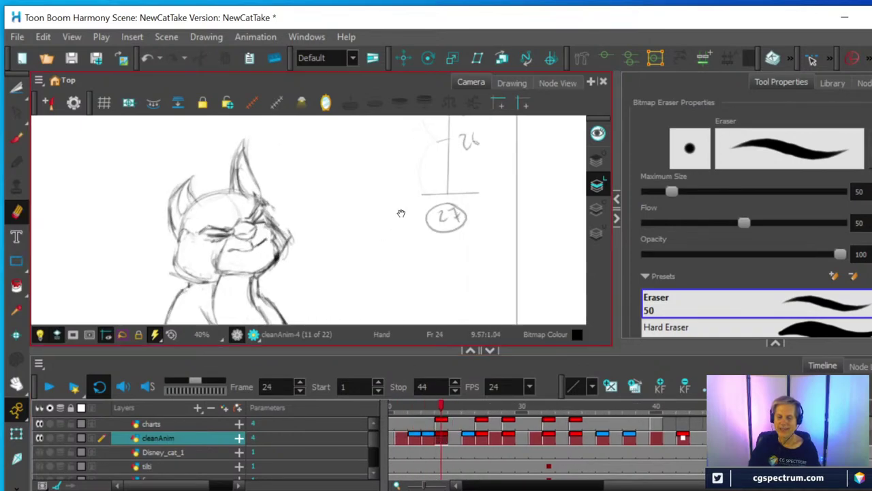
pyautogui.moveTo(402, 212)
pyautogui.mouseDown()
pyautogui.moveTo(365, 290)
pyautogui.moveTo(413, 226)
pyautogui.mouseUp()
pyautogui.scroll(-1, 385, 280)
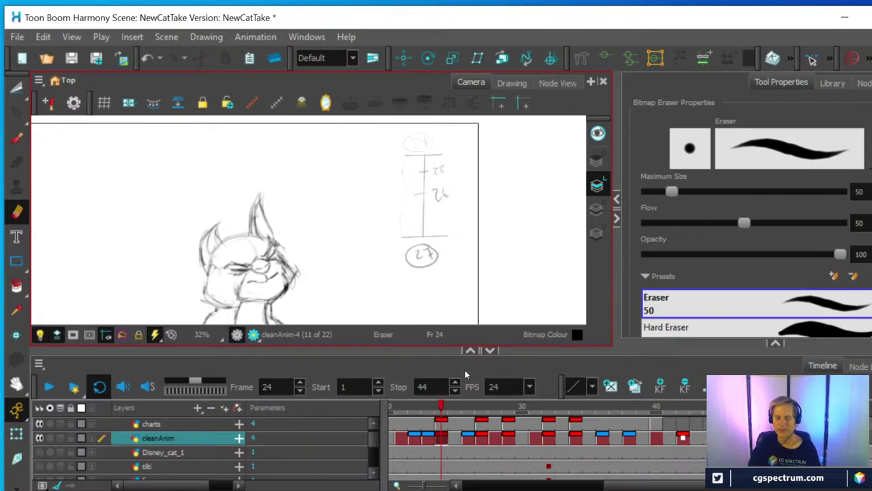
# Step: Create an empty drawing at frame 25 of the cleanAnim layer and turn on onion skin for the neighbouring poses
pyautogui.click(455, 438)
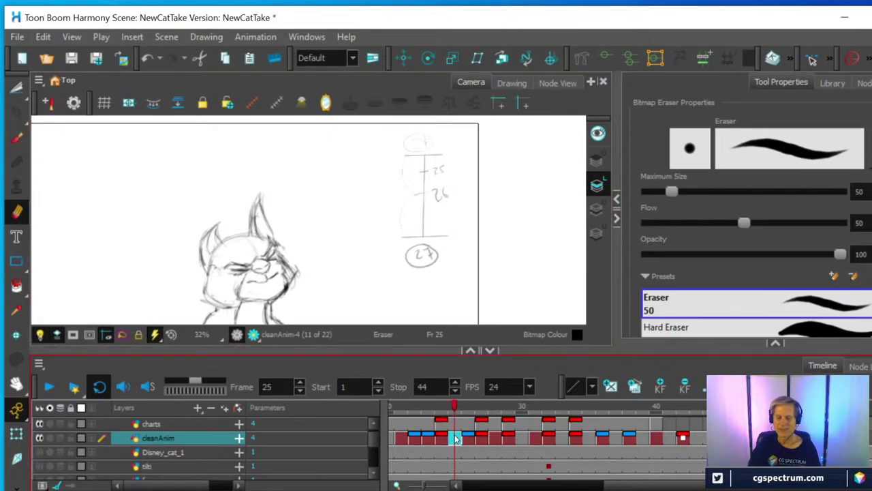
pyautogui.rightClick(455, 438)
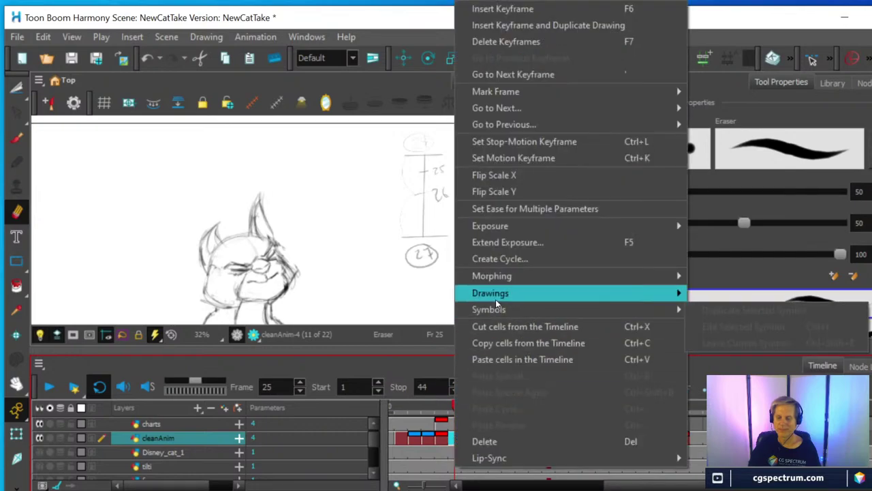
pyautogui.moveTo(496, 296)
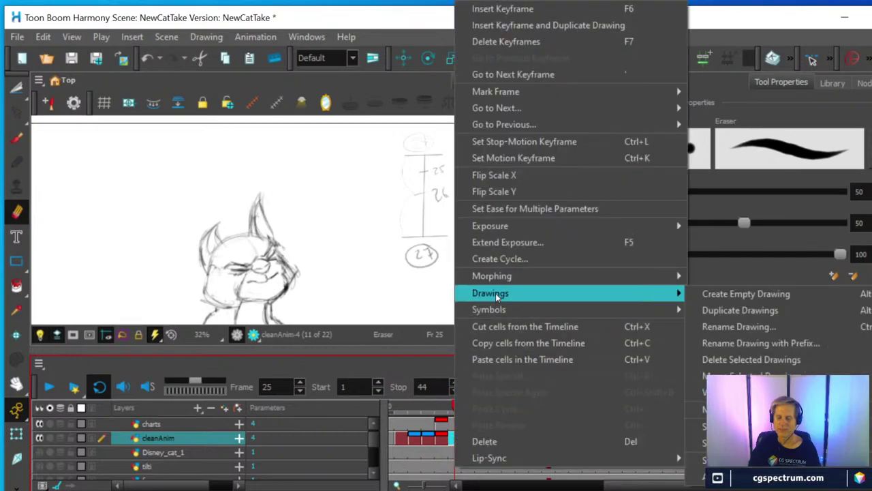
pyautogui.click(742, 294)
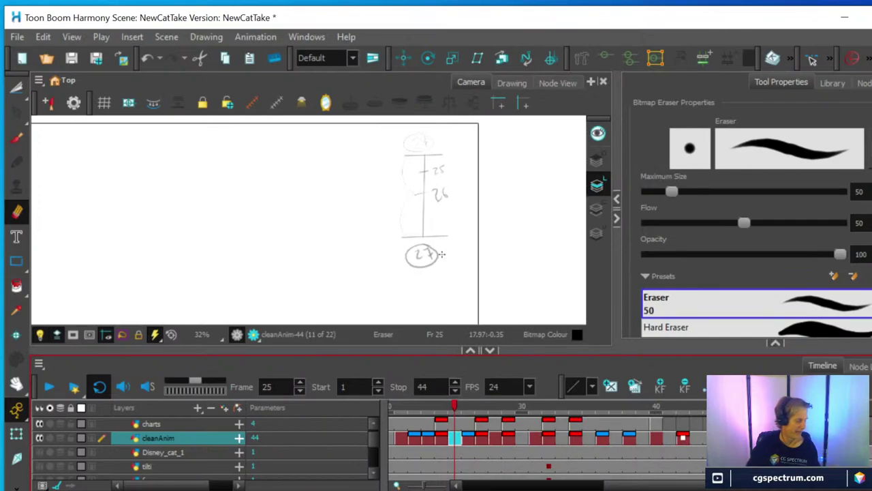
pyautogui.hotkey('alt', 'o')
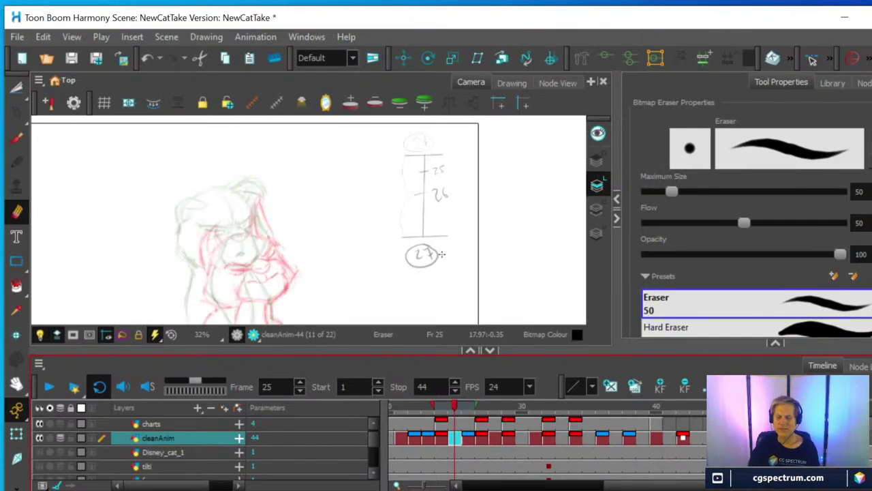
# Step: Examine the onion-skinned poses around frame 25, comparing the placement of the cat's head, shoulders and torso
pyautogui.scroll(-1, 436, 254)
pyautogui.press('space')
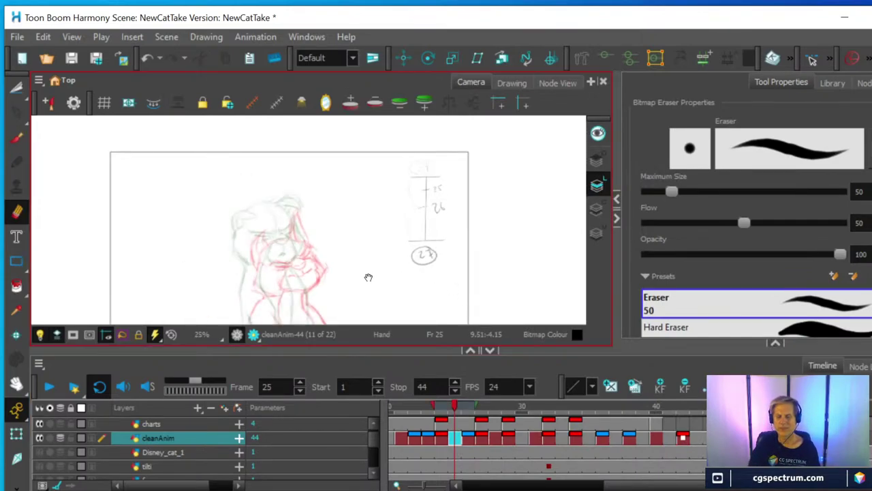
pyautogui.moveTo(368, 277); pyautogui.dragTo(395, 212)
pyautogui.scroll(2, 334, 239)
pyautogui.moveTo(334, 234); pyautogui.dragTo(336, 311)
pyautogui.scroll(-1, 339, 276)
pyautogui.moveTo(348, 248)
pyautogui.mouseDown()
pyautogui.moveTo(362, 271)
pyautogui.moveTo(382, 260)
pyautogui.mouseUp()
pyautogui.scroll(2, 364, 273)
pyautogui.scroll(-1, 364, 273)
pyautogui.press('space')
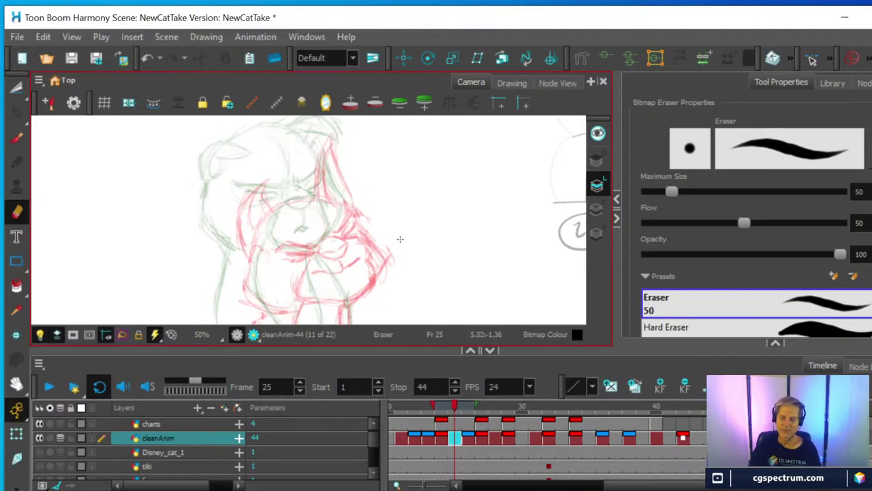
pyautogui.scroll(-1, 400, 239)
pyautogui.moveTo(400, 234)
pyautogui.mouseDown()
pyautogui.moveTo(395, 173)
pyautogui.moveTo(378, 228)
pyautogui.moveTo(376, 203)
pyautogui.moveTo(327, 238)
pyautogui.mouseUp()
pyautogui.scroll(-1, 377, 227)
pyautogui.scroll(-1, 377, 202)
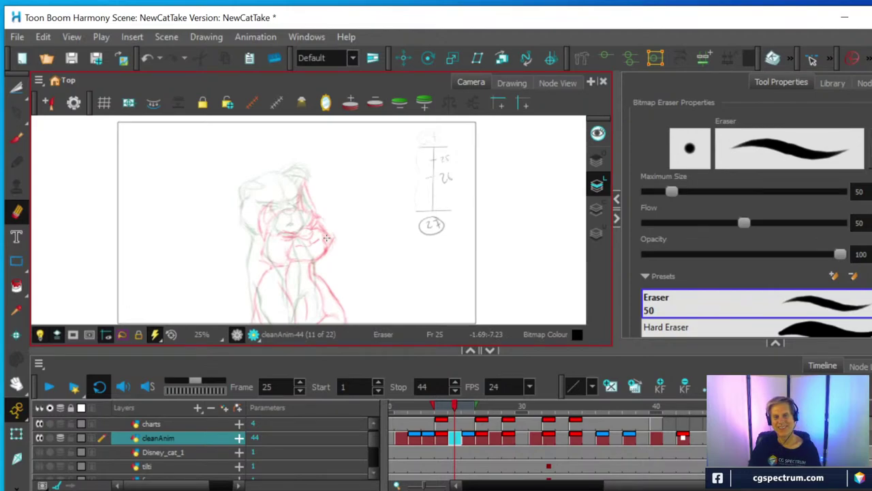
pyautogui.scroll(1, 335, 243)
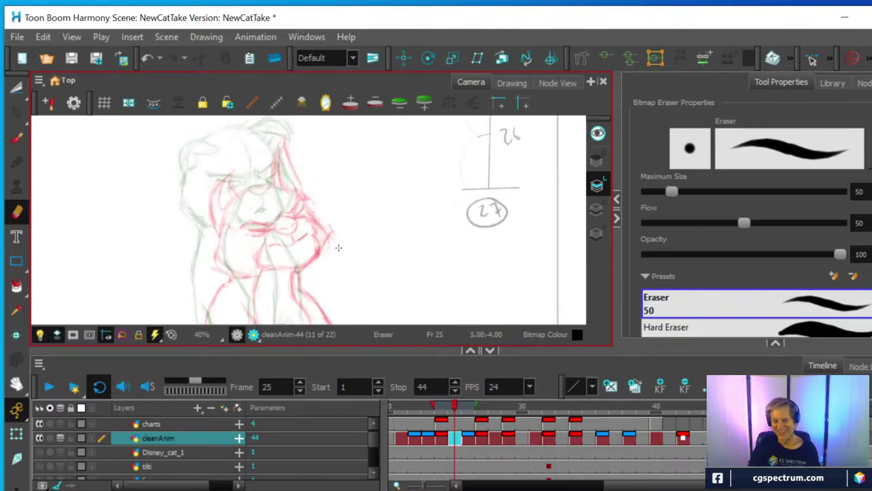
pyautogui.moveTo(337, 255)
pyautogui.mouseDown()
pyautogui.moveTo(352, 209)
pyautogui.moveTo(346, 249)
pyautogui.mouseUp()
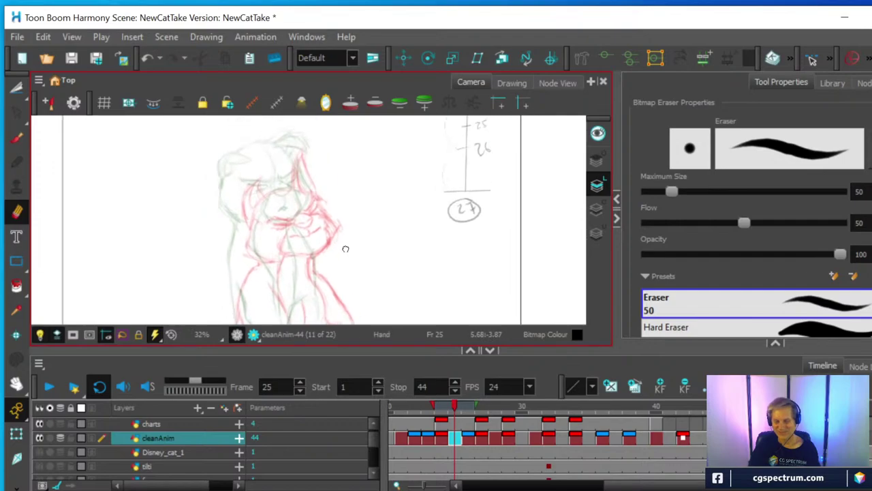
# Step: Go to frame 26, remove the next drawing from the onion skin and extend the onion skin back to frame 24
pyautogui.click(468, 442)
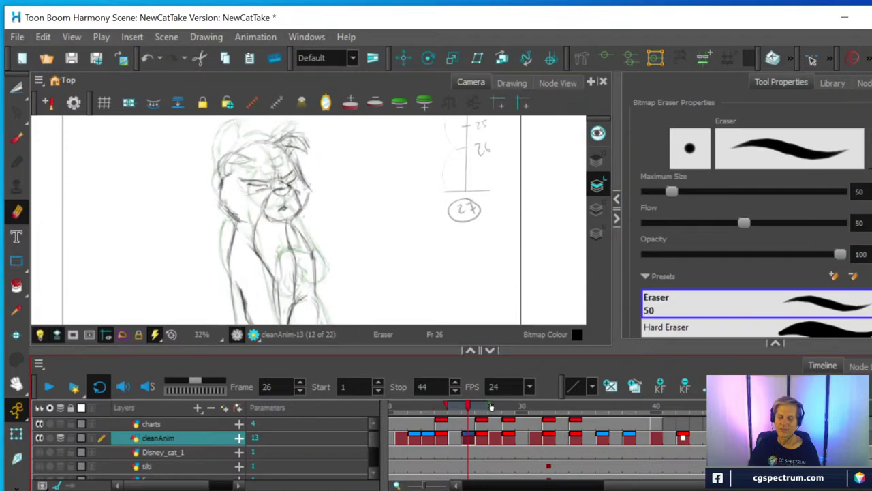
pyautogui.hotkey('alt', 'o')
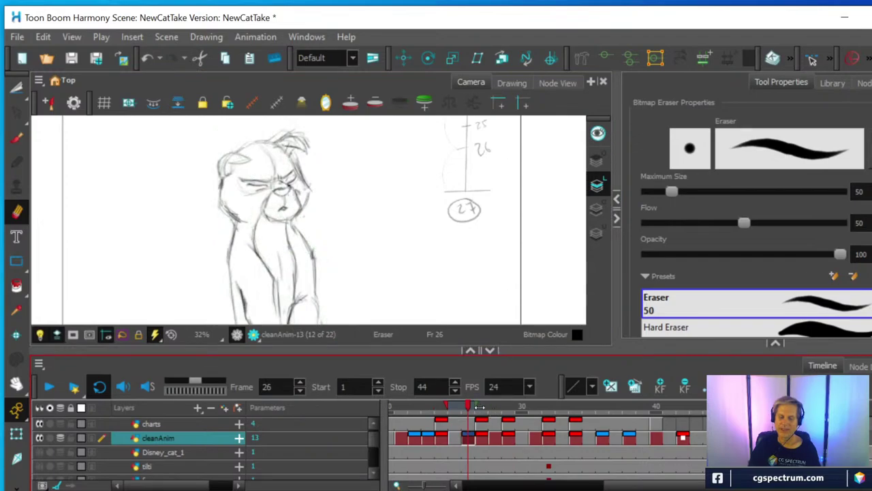
pyautogui.moveTo(448, 405); pyautogui.dragTo(439, 405)
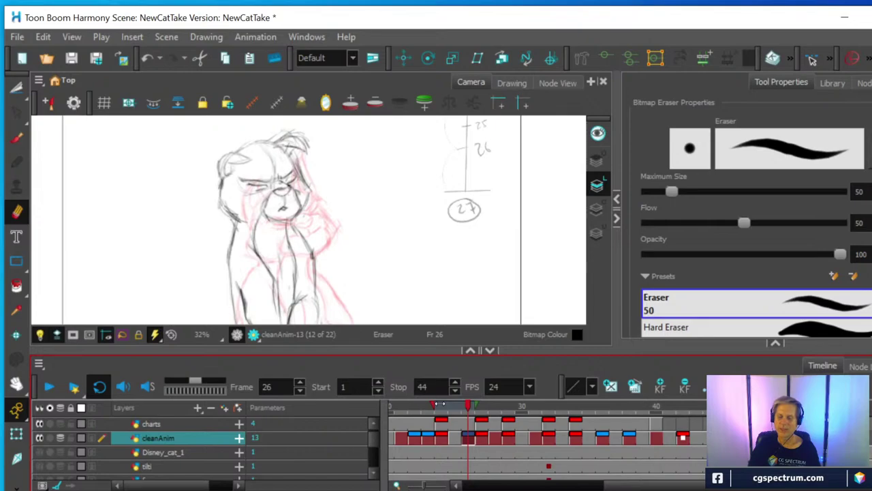
# Step: Show the frame 26 drawing in the Drawing view and shorten its onion skin so only frame 24's pose shows behind it
pyautogui.click(512, 82)
pyautogui.scroll(5, 339, 236)
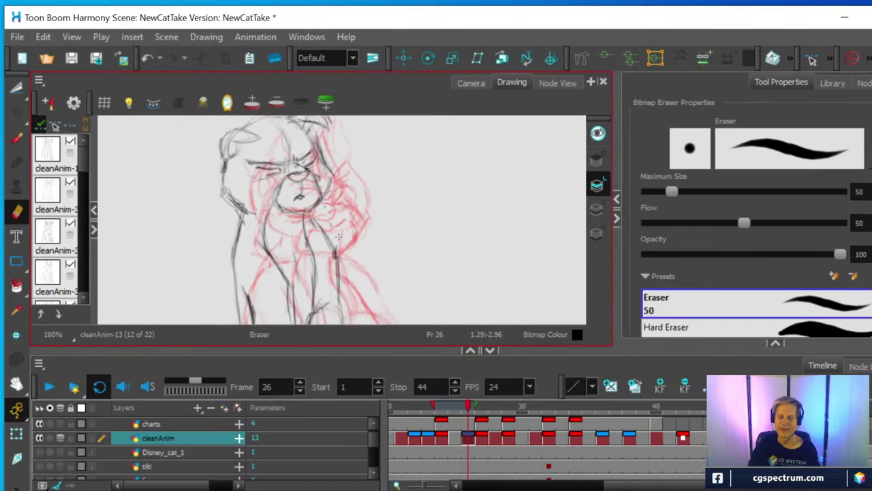
pyautogui.scroll(-1, 399, 235)
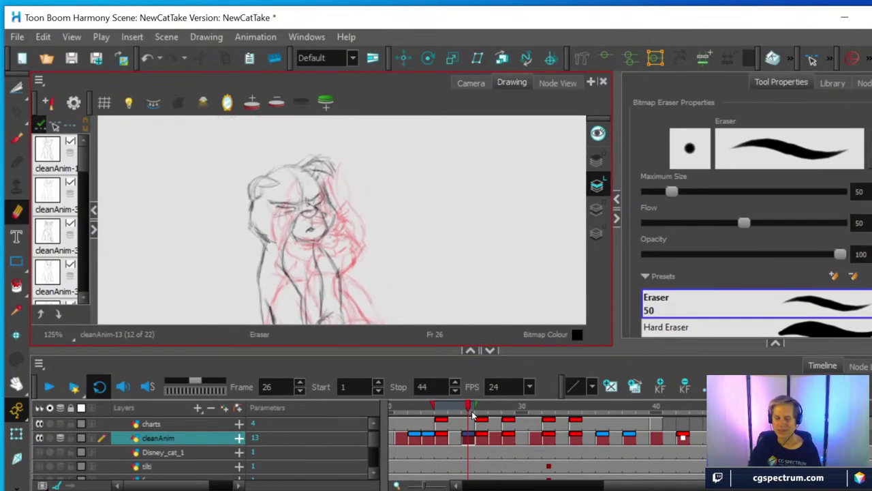
pyautogui.click(434, 405)
pyautogui.moveTo(441, 405); pyautogui.dragTo(443, 404)
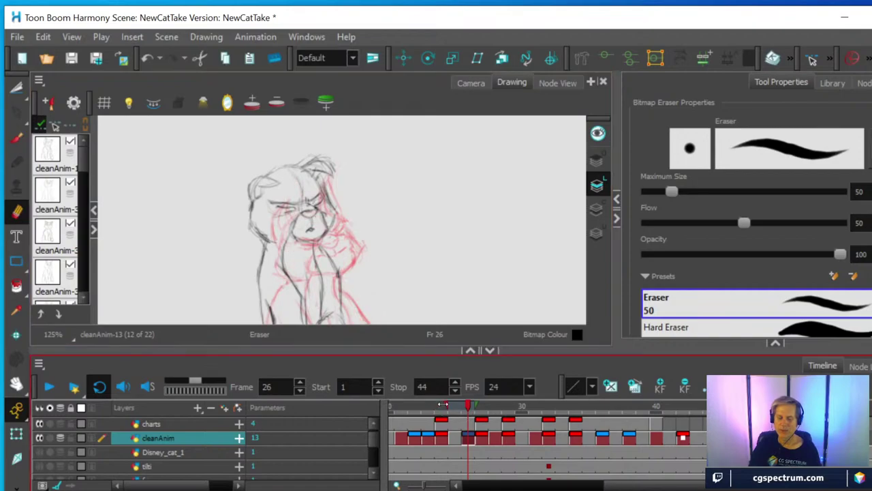
# Step: Shift the frame 26 drawing over the frame 24 pose with Shift and Trace so the two heads overlap
pyautogui.click(55, 123)
pyautogui.scroll(3, 334, 230)
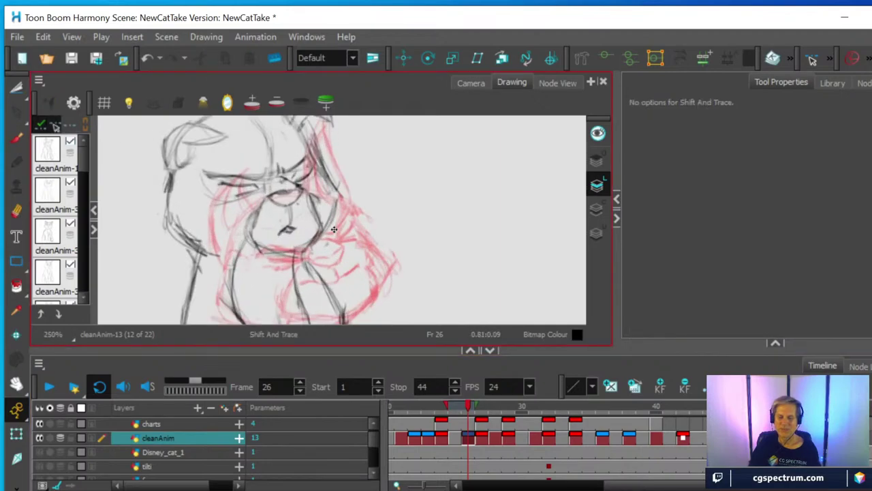
pyautogui.scroll(-1, 334, 229)
pyautogui.press('space')
pyautogui.moveTo(339, 232); pyautogui.dragTo(337, 204)
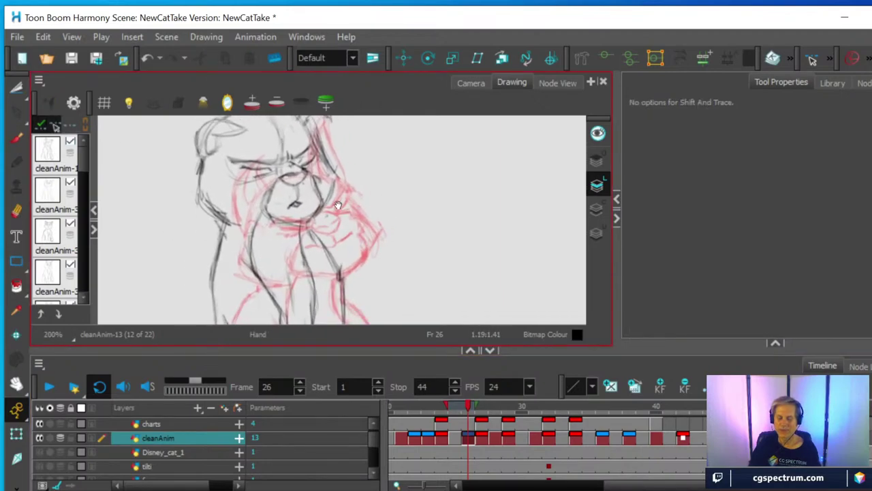
pyautogui.moveTo(304, 178); pyautogui.dragTo(334, 223)
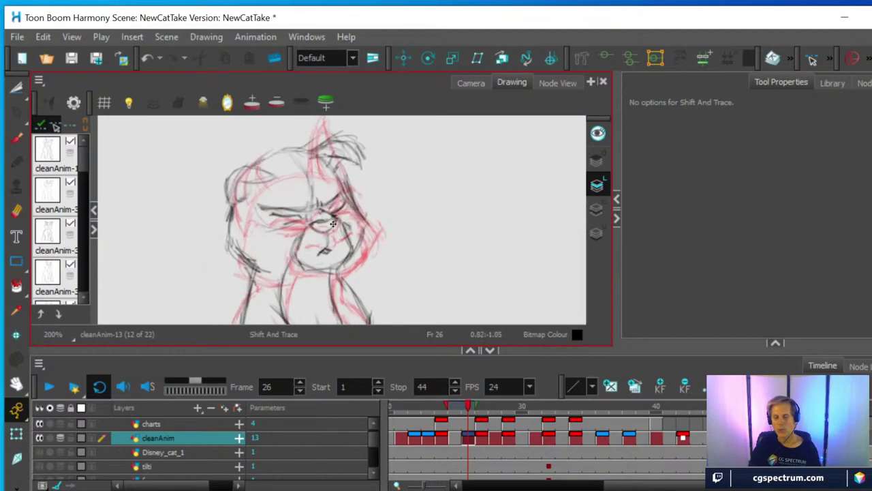
# Step: Fine-tune the shifted frame 26 drawing over the frame 24 head, lining up the eyes, nose and muzzle
pyautogui.scroll(1, 333, 224)
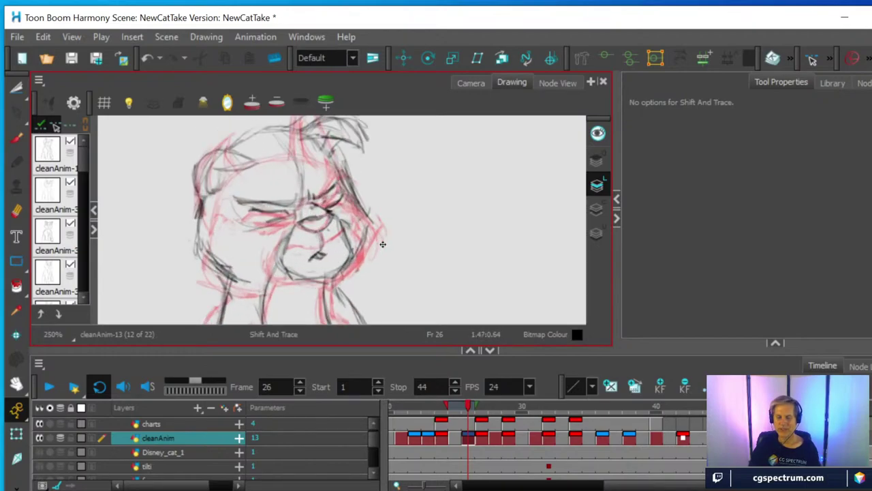
pyautogui.scroll(2, 383, 244)
pyautogui.scroll(-1, 382, 244)
pyautogui.scroll(-1, 382, 244)
pyautogui.scroll(-1, 382, 244)
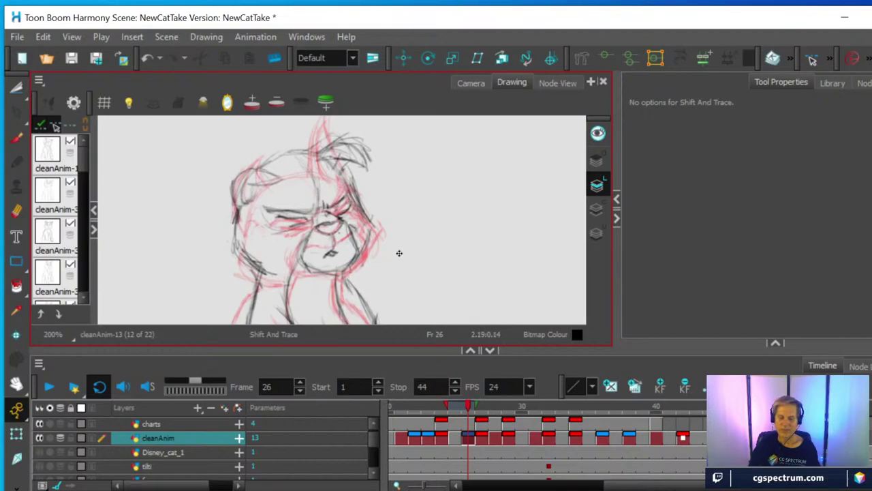
pyautogui.moveTo(401, 255)
pyautogui.mouseDown()
pyautogui.moveTo(413, 243)
pyautogui.moveTo(409, 254)
pyautogui.mouseUp()
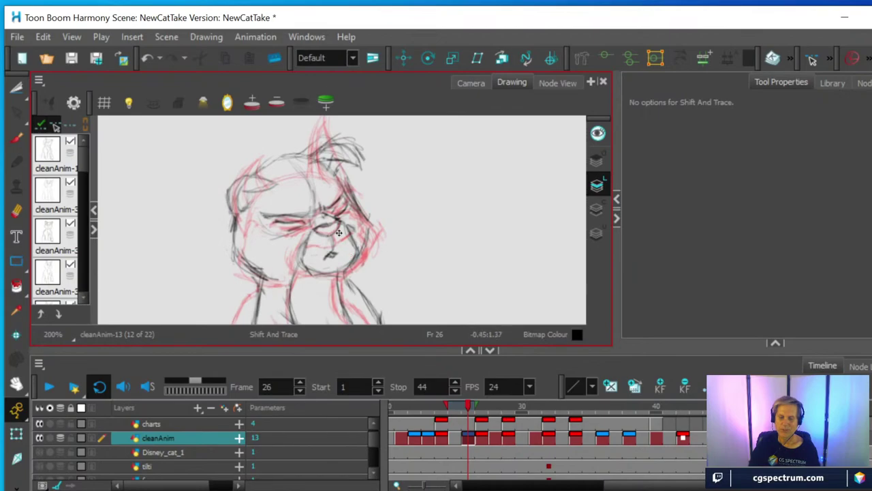
pyautogui.moveTo(337, 229); pyautogui.dragTo(337, 228)
pyautogui.scroll(1, 336, 229)
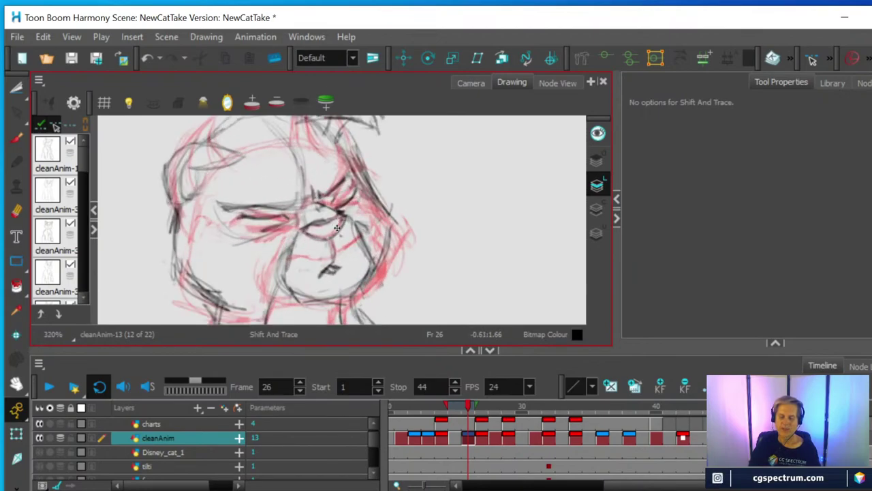
# Step: Return to the Camera view at frame 25 and extend the onion skin forward to show the frame 26 pose
pyautogui.click(455, 441)
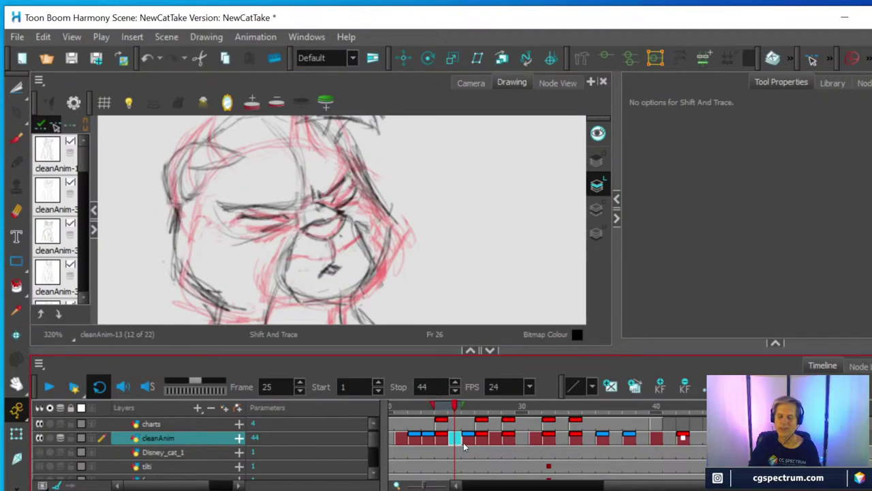
pyautogui.click(443, 439)
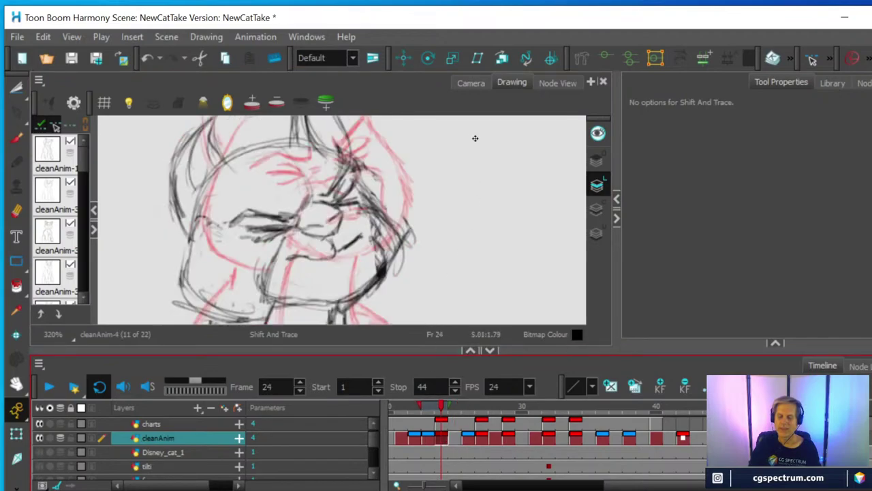
pyautogui.click(471, 82)
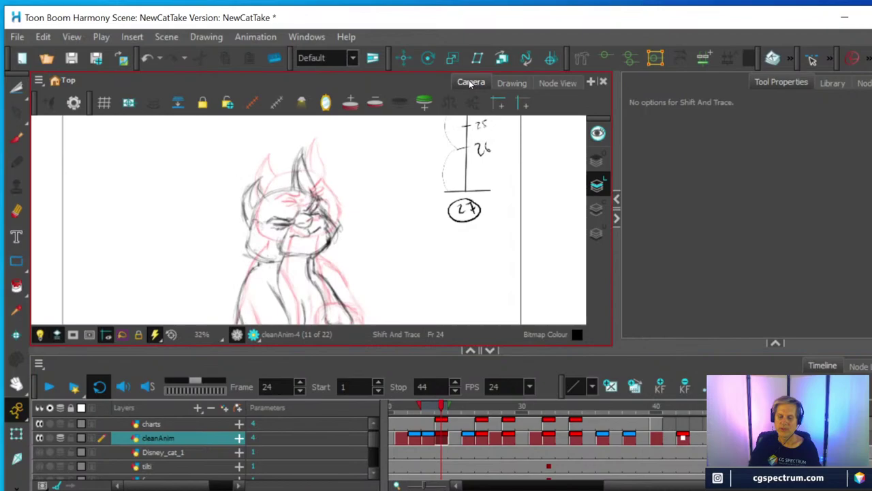
pyautogui.click(467, 439)
pyautogui.click(455, 439)
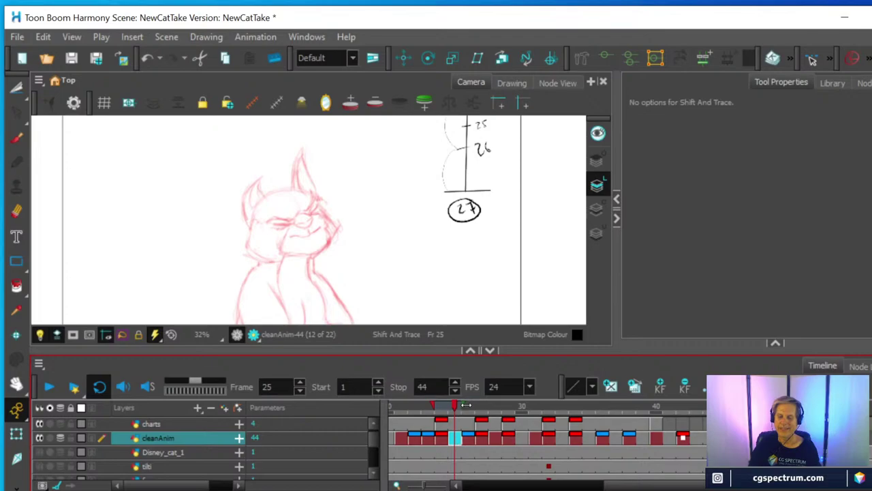
pyautogui.moveTo(466, 405); pyautogui.dragTo(468, 406)
pyautogui.hotkey('alt', 'o')
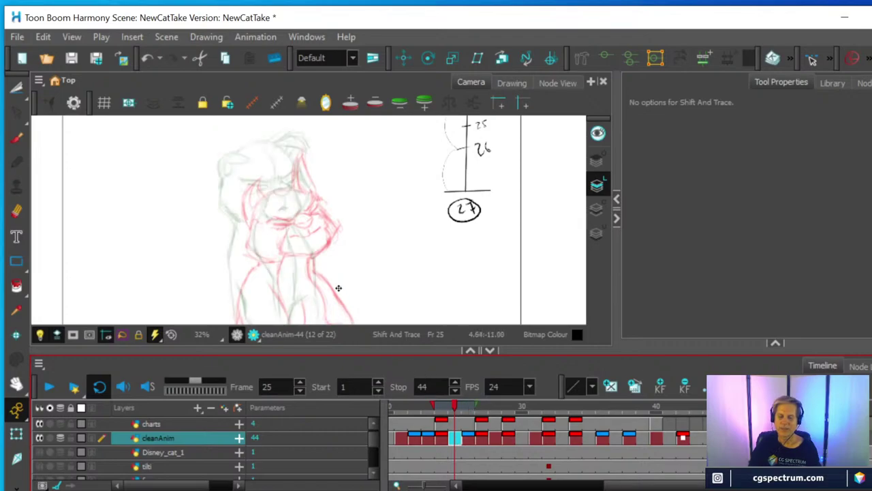
# Step: Try to sketch the in-between's near shoulder and cheek outline with Soft Lead on frame 25
pyautogui.scroll(-3, 318, 259)
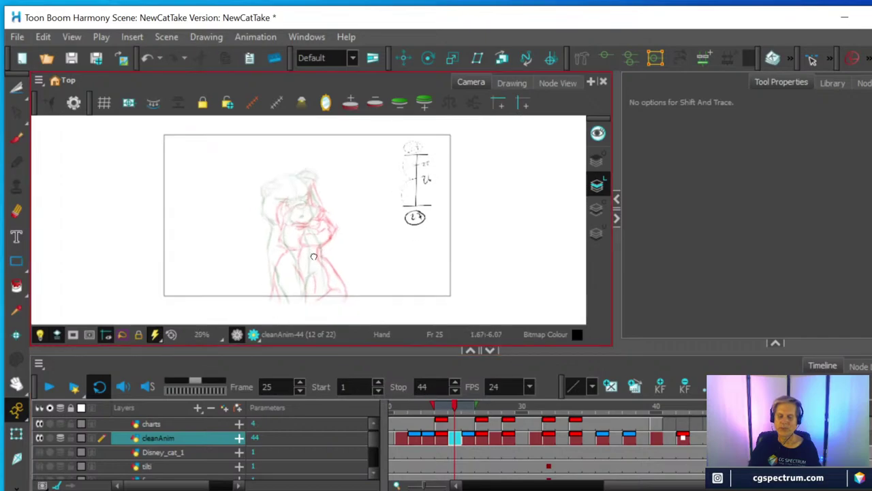
pyautogui.scroll(4, 314, 253)
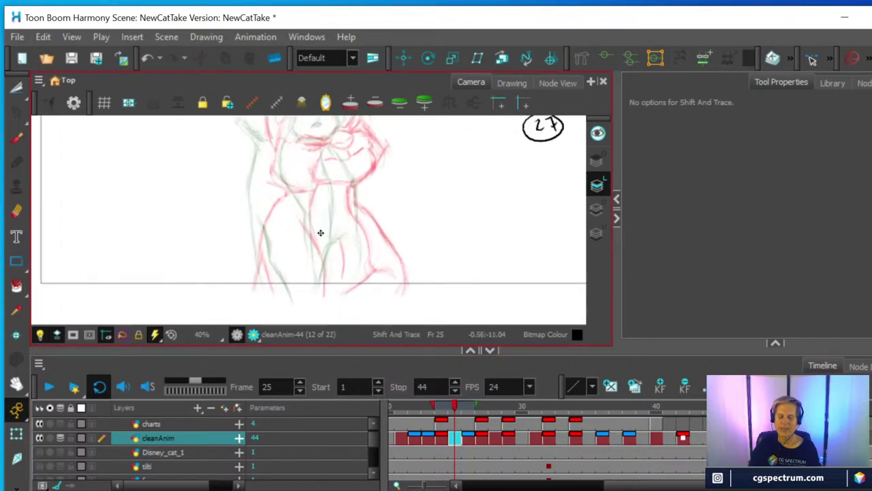
pyautogui.moveTo(331, 203); pyautogui.dragTo(311, 259)
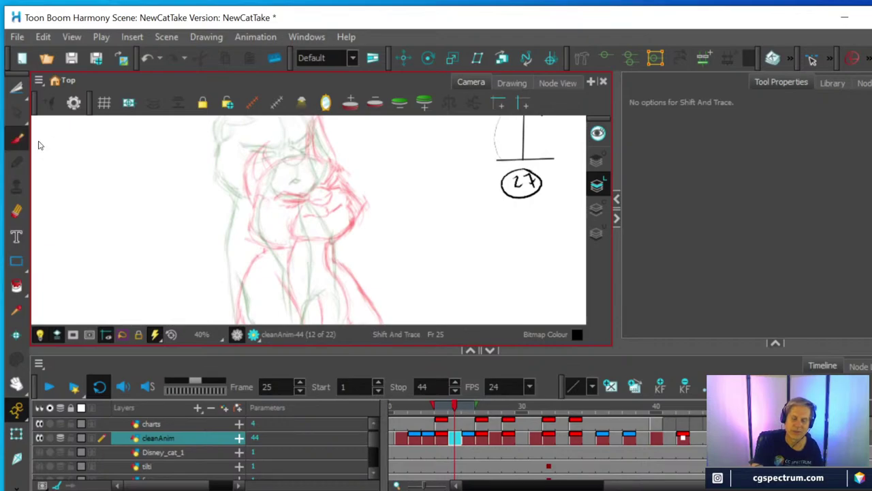
pyautogui.click(16, 136)
pyautogui.moveTo(248, 229); pyautogui.dragTo(234, 263)
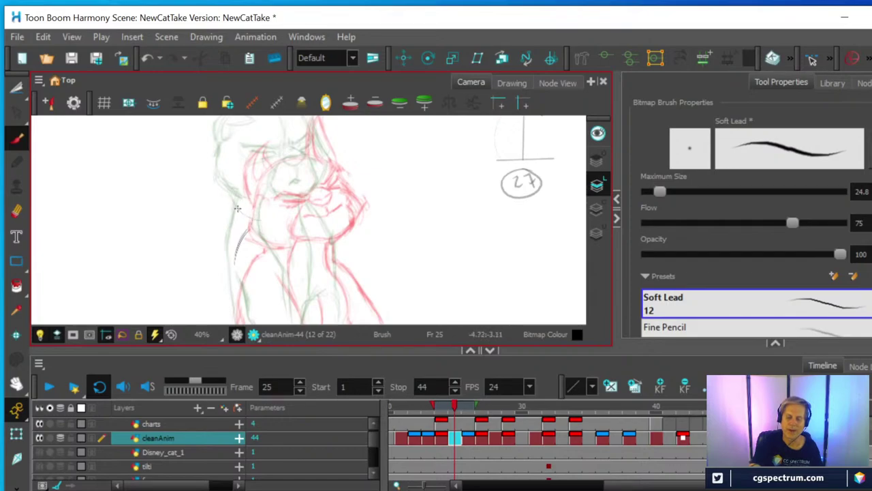
pyautogui.moveTo(237, 208); pyautogui.dragTo(263, 221)
pyautogui.moveTo(239, 152); pyautogui.dragTo(239, 209)
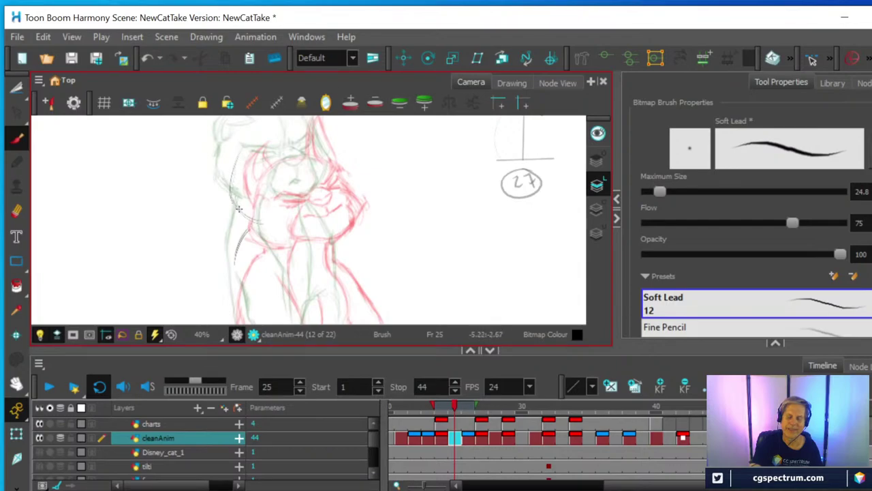
pyautogui.hotkey('ctrl', 'z')
# Step: Save the NewCatTake scene, then close and reopen it
pyautogui.moveTo(309, 259); pyautogui.dragTo(293, 211)
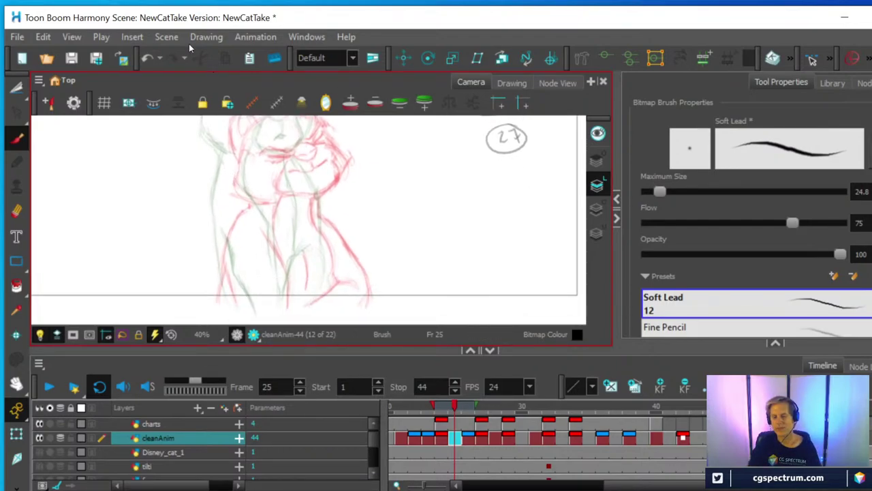
pyautogui.click(17, 37)
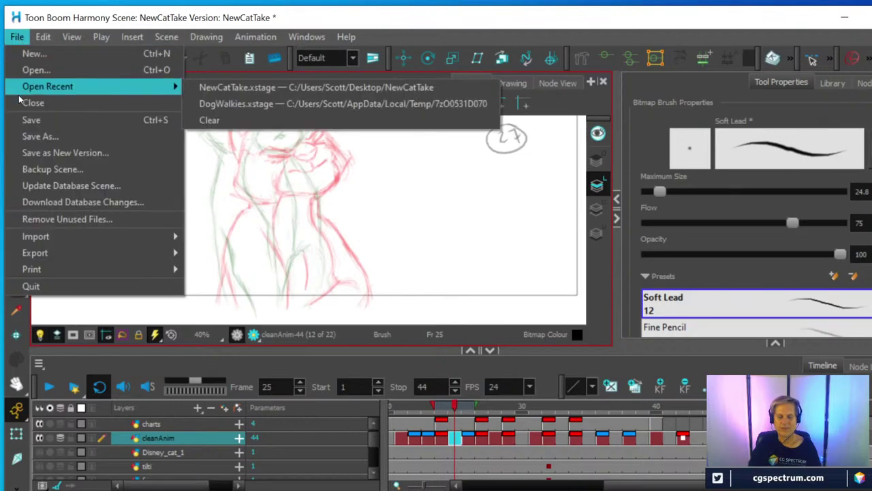
pyautogui.click(31, 120)
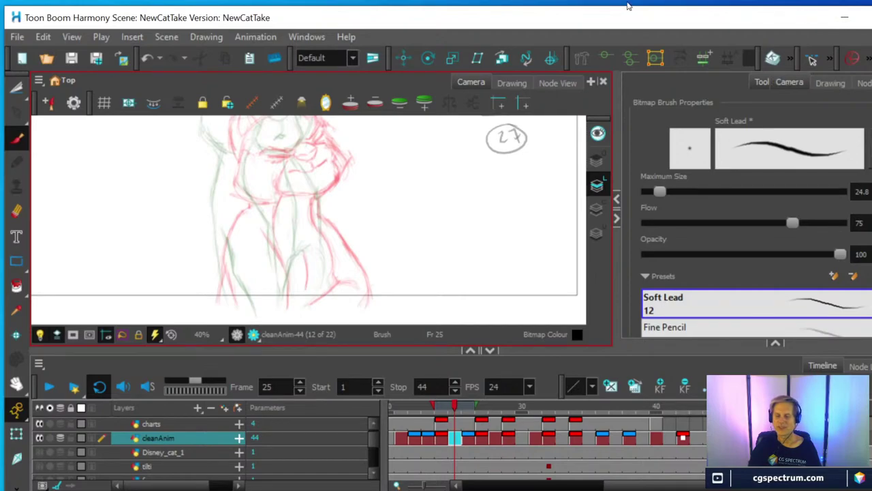
pyautogui.press('`')
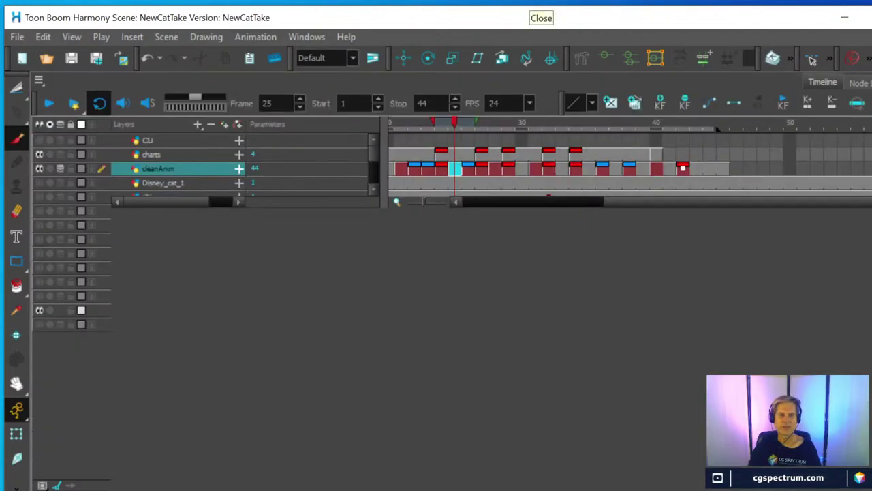
pyautogui.press('super+d')
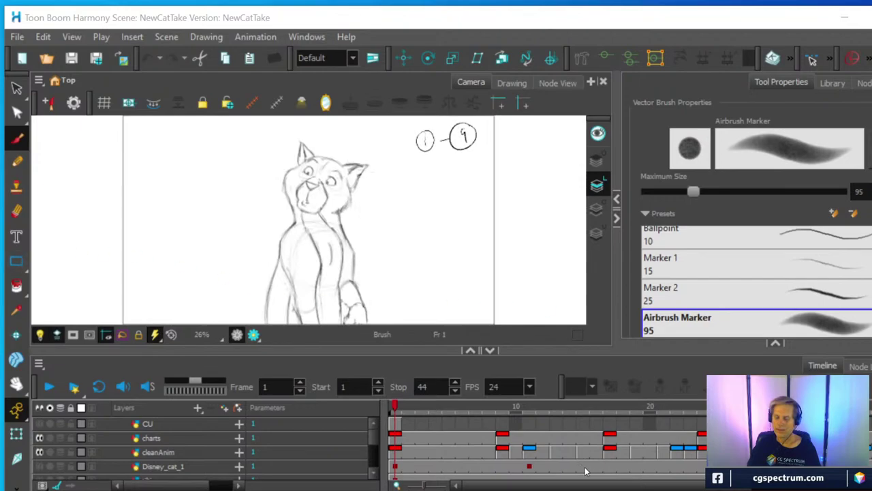
# Step: Scrub through the cleanAnim drawings around frames 21 to 24 and stop on the blank drawing at frame 25
pyautogui.click(666, 449)
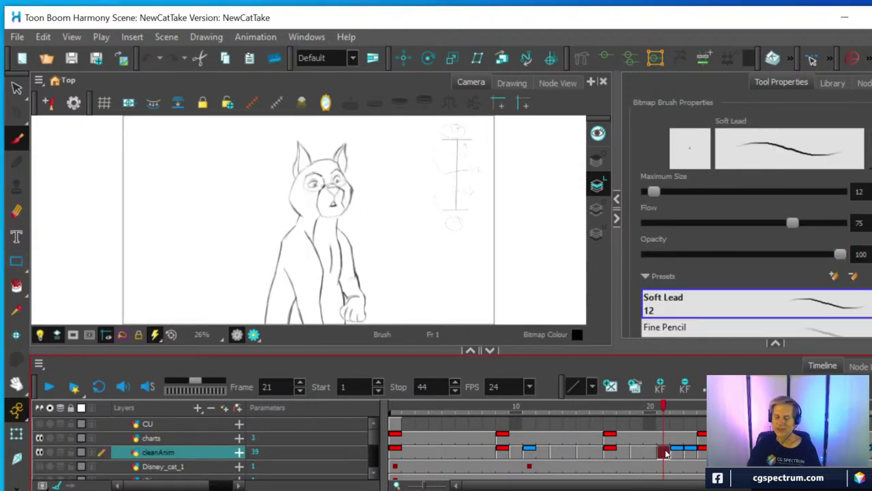
pyautogui.click(521, 450)
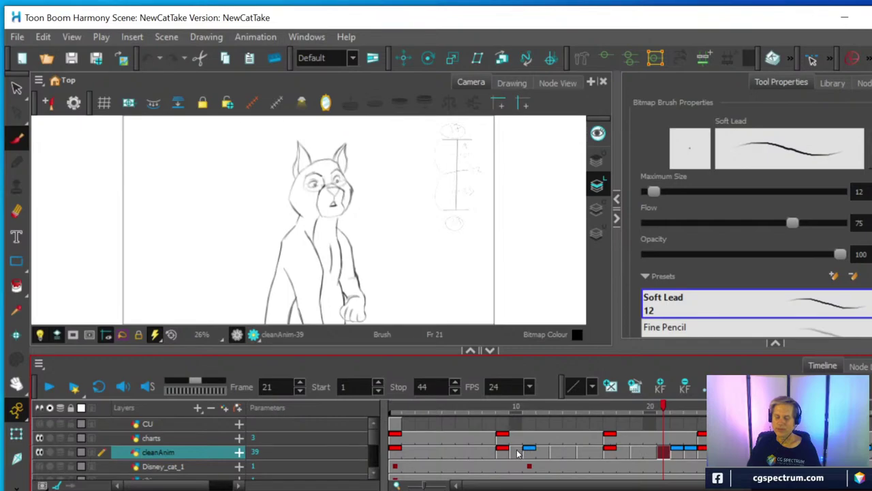
pyautogui.moveTo(516, 407); pyautogui.dragTo(717, 410)
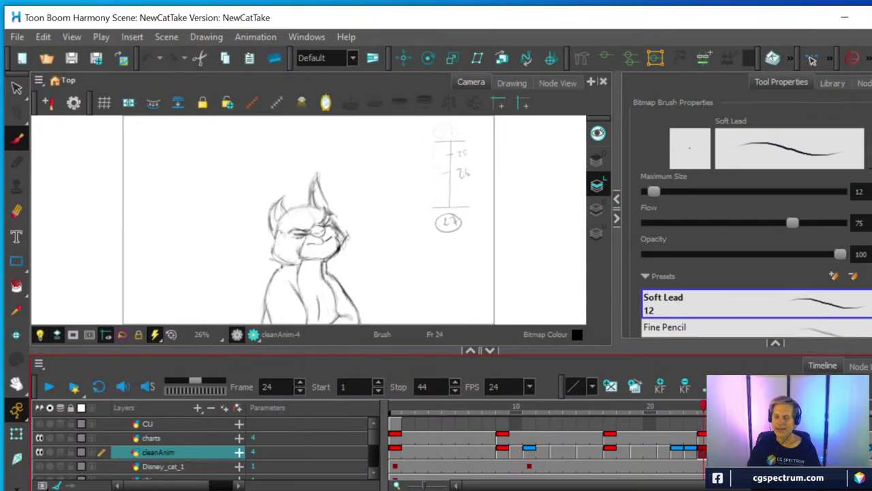
pyautogui.press('.')
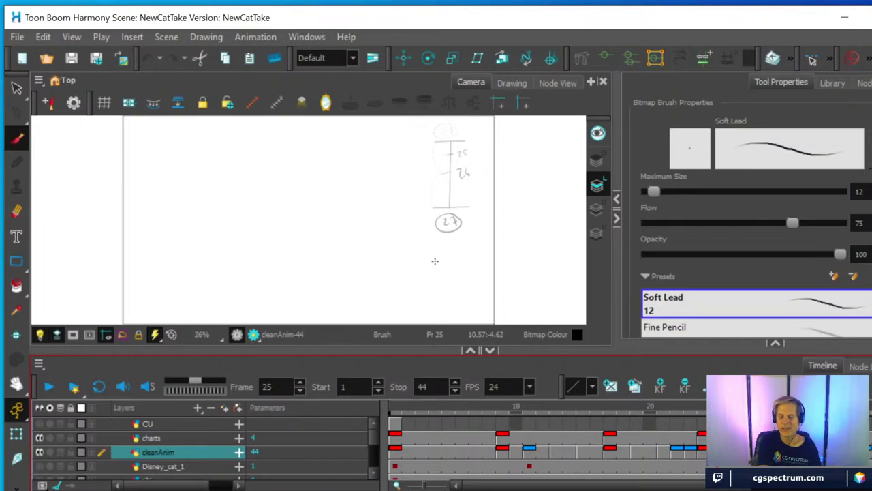
# Step: Turn on the onion skin at frame 25 and limit the backward range to the frame 24 pose
pyautogui.hotkey('alt', 'o')
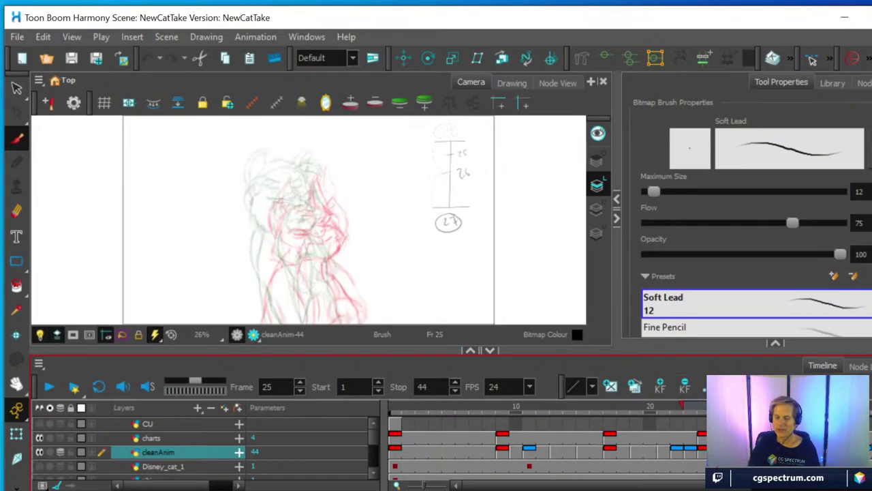
pyautogui.hotkey('ctrl', 'alt', '1')
pyautogui.hotkey('ctrl', 'alt', '`')
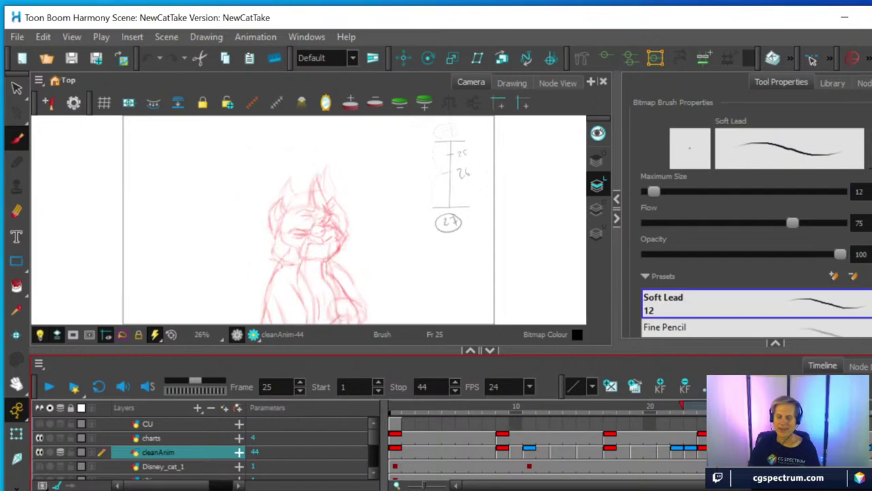
pyautogui.hotkey('ctrl', 'alt', '1')
pyautogui.hotkey('alt', 'shift', 'b')
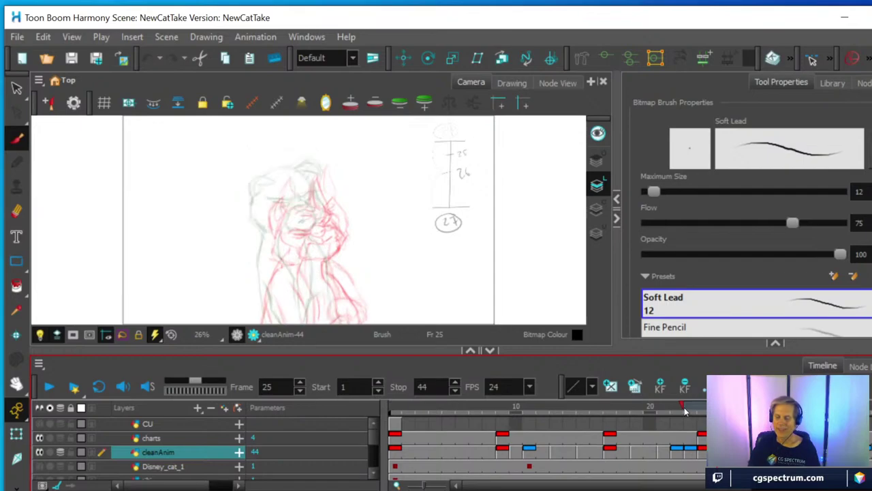
# Step: Check the onion skin on frames 21 and 22, then return to frame 25 with only the frame 26 pose shown ahead
pyautogui.click(678, 407)
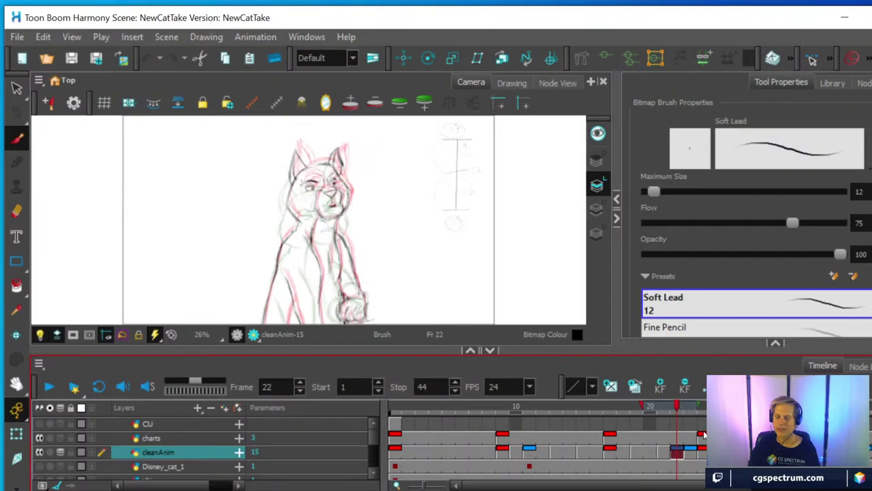
pyautogui.click(666, 452)
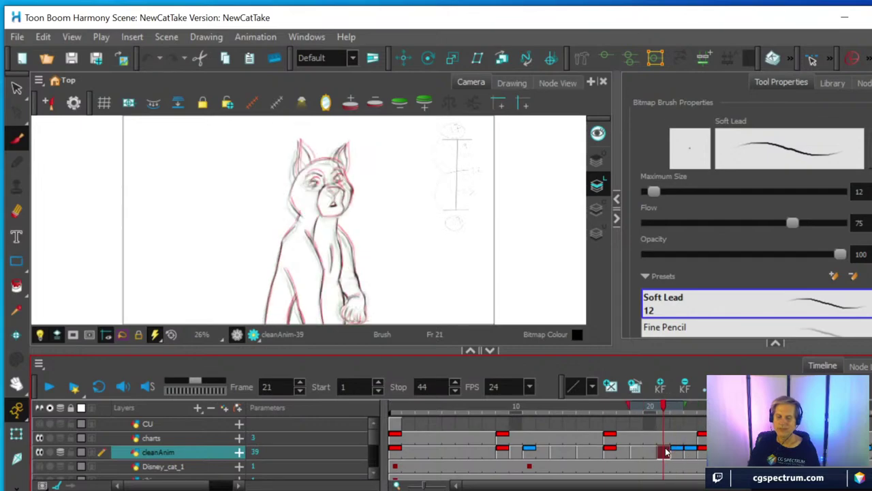
pyautogui.click(715, 452)
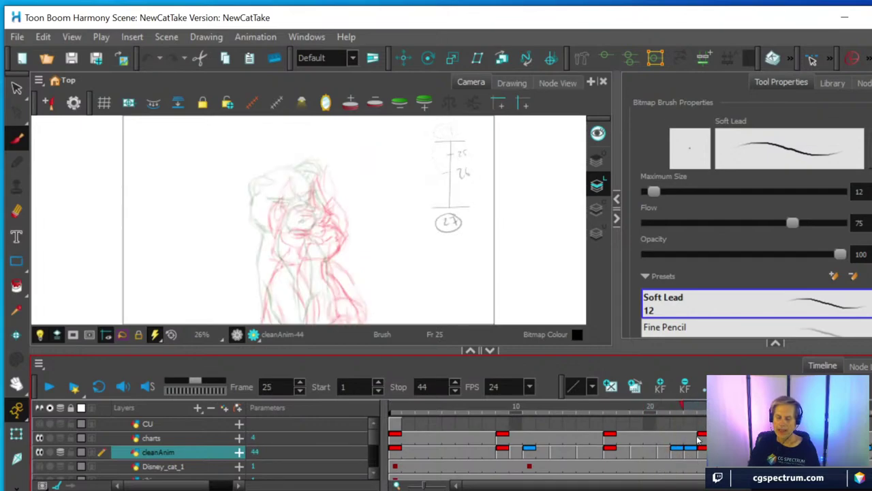
pyautogui.click(679, 408)
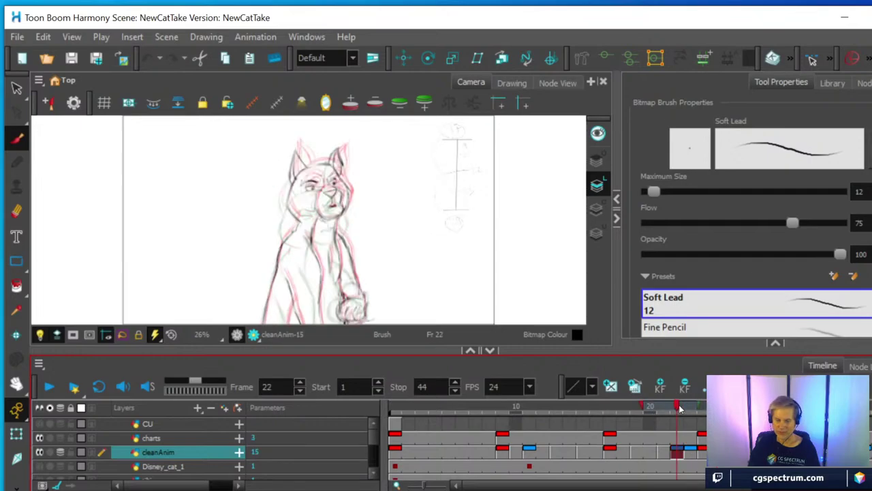
pyautogui.press('.')
pyautogui.press('.')
pyautogui.press('.')
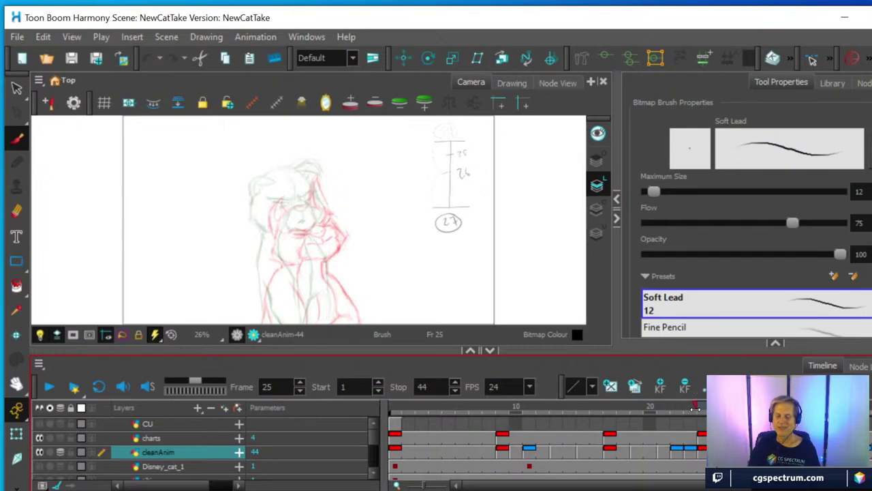
# Step: Make the Camera view taller by shrinking the Timeline, and frame the overlapping cat heads for drawing
pyautogui.scroll(5, 329, 224)
pyautogui.press('space')
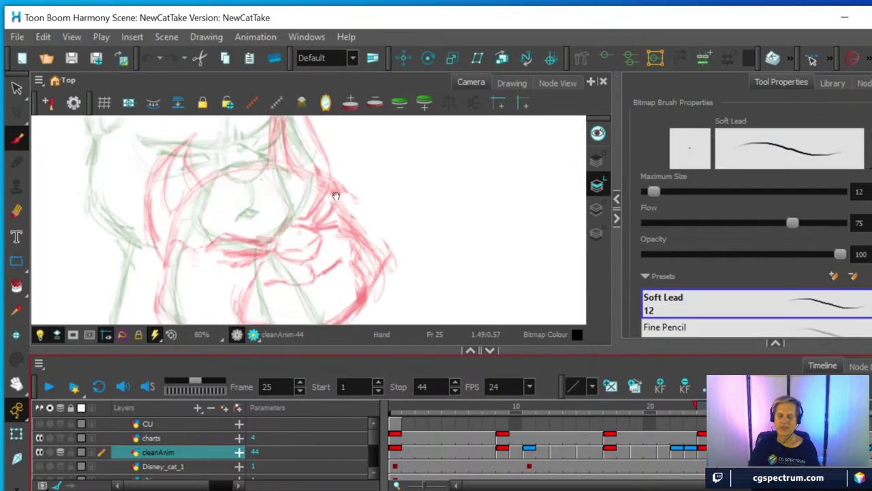
pyautogui.moveTo(345, 188); pyautogui.dragTo(456, 278)
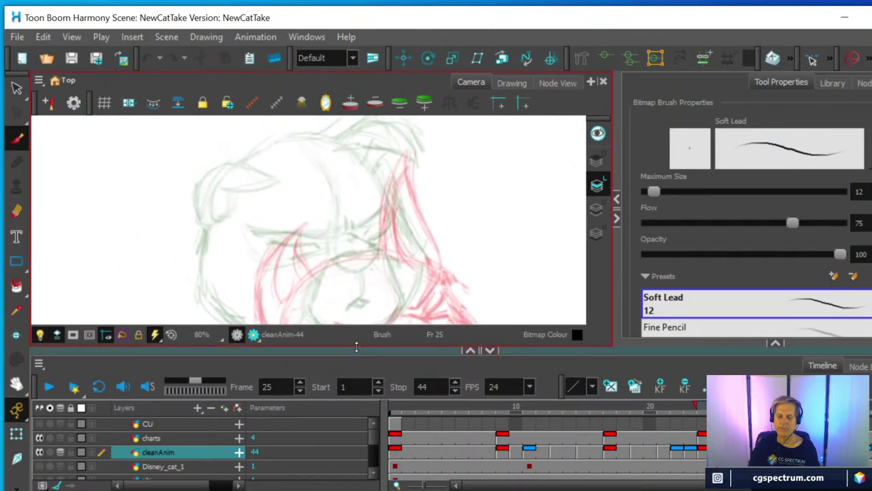
pyautogui.moveTo(356, 346); pyautogui.dragTo(355, 406)
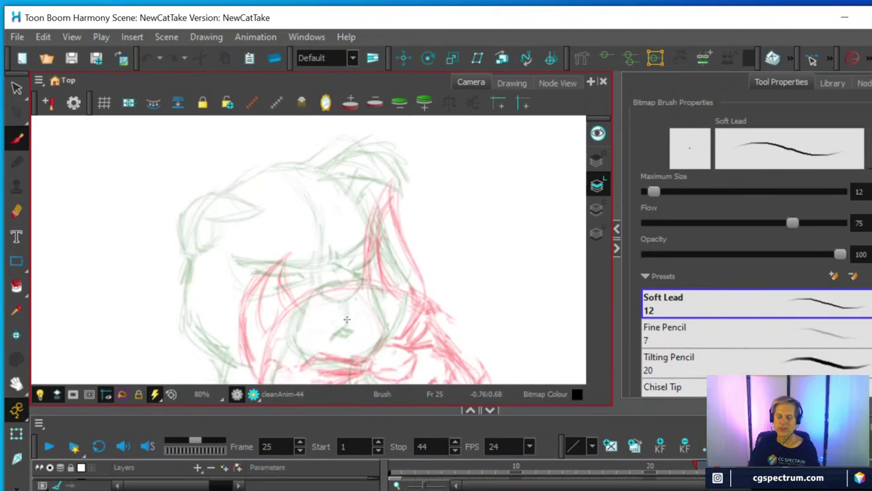
pyautogui.scroll(-1, 341, 306)
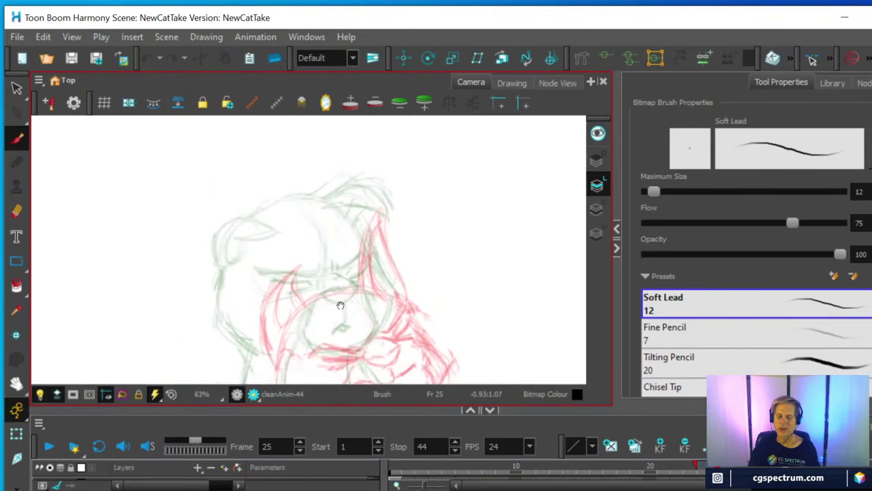
pyautogui.moveTo(340, 306); pyautogui.dragTo(318, 255)
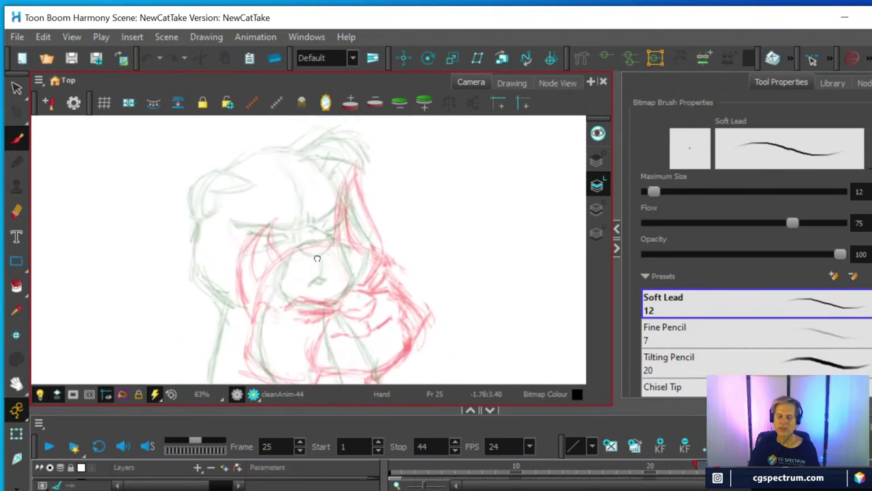
pyautogui.scroll(-1, 316, 258)
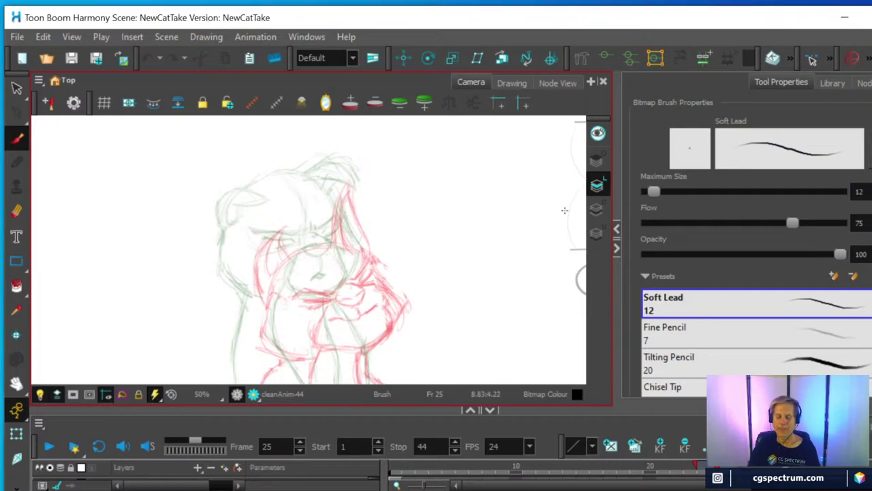
pyautogui.scroll(1, 491, 239)
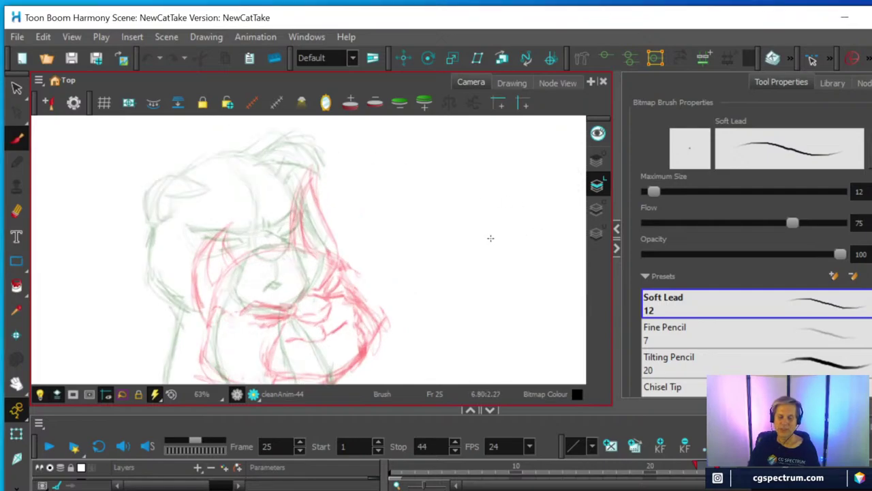
pyautogui.scroll(-1, 490, 238)
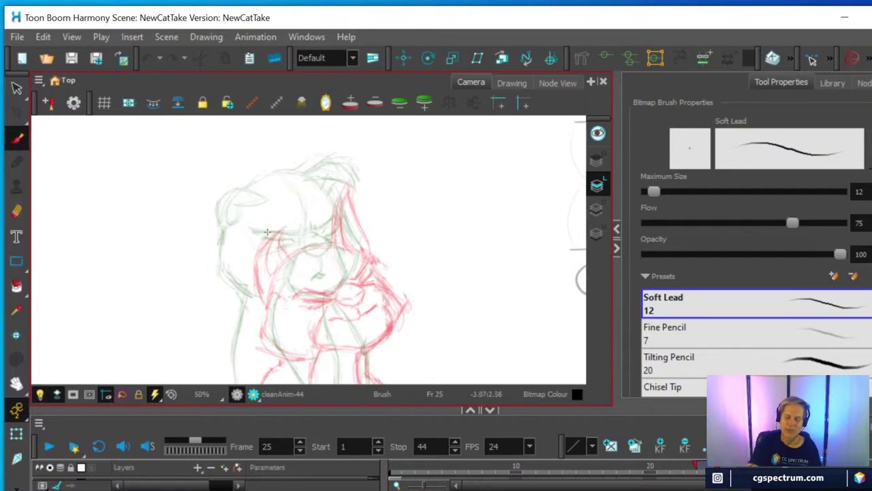
# Step: Set the Soft Lead maximum size to about 44.8, testing strokes on the near cheek and erasing them
pyautogui.moveTo(239, 273); pyautogui.dragTo(259, 217)
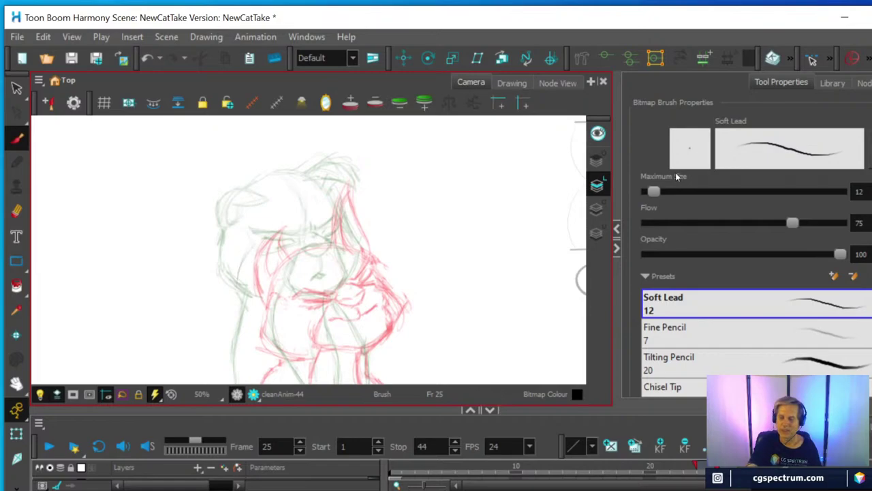
pyautogui.moveTo(656, 193); pyautogui.dragTo(683, 192)
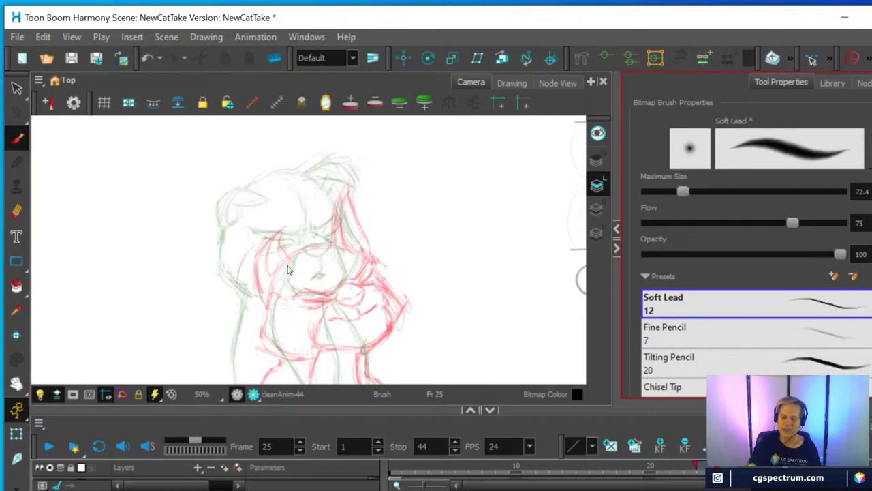
pyautogui.moveTo(253, 249); pyautogui.dragTo(240, 281)
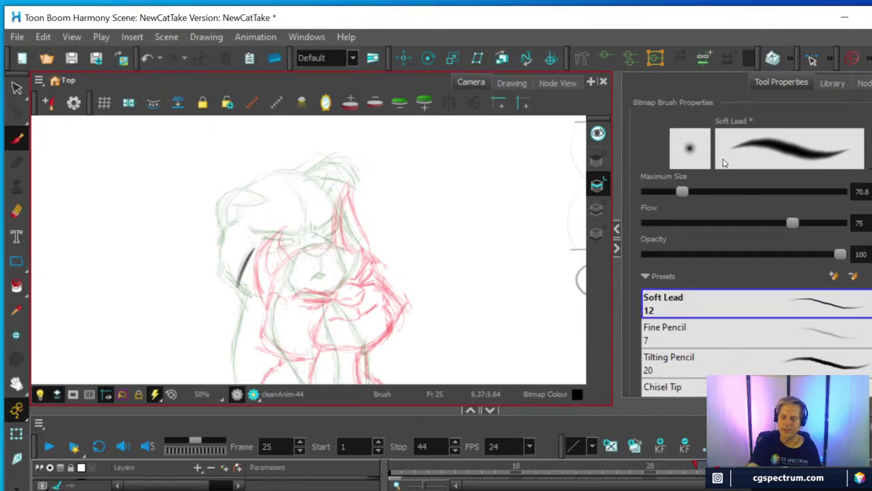
pyautogui.moveTo(684, 192); pyautogui.dragTo(670, 191)
pyautogui.hotkey('alt', 'e')
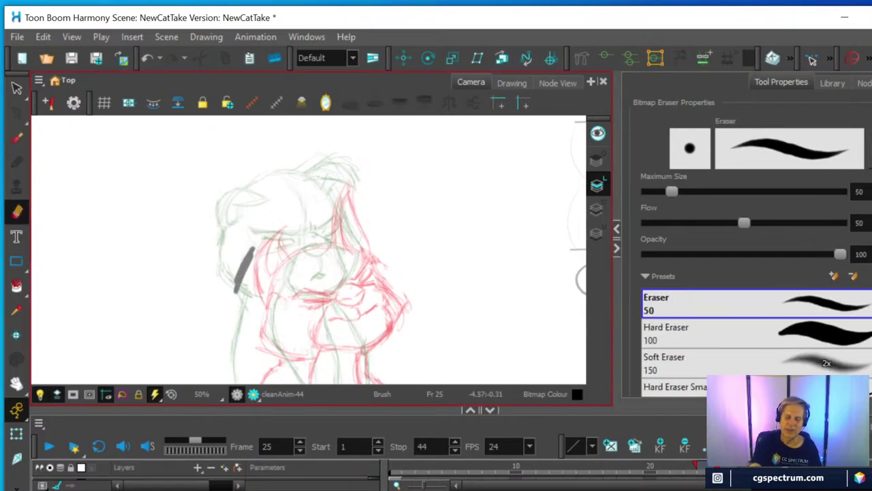
pyautogui.moveTo(244, 287); pyautogui.dragTo(249, 240)
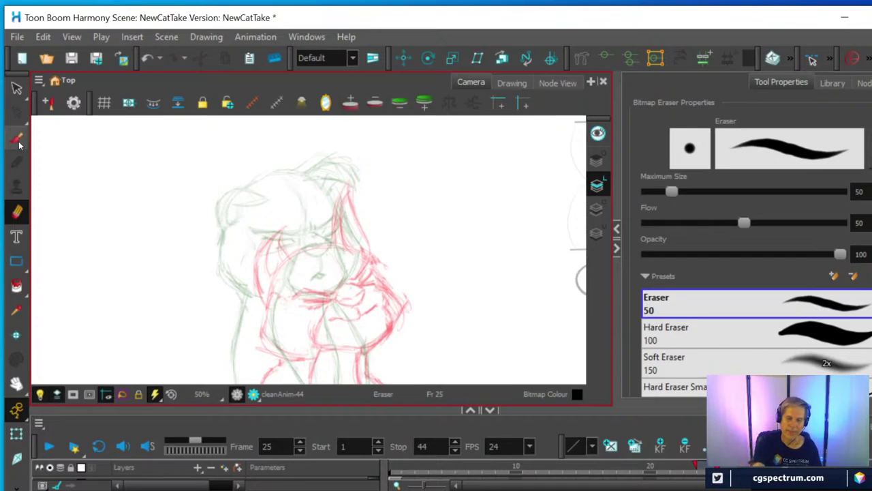
# Step: Sketch the in-between's head outline with Soft Lead on frame 25, covering the near cheek, skull and far cheek
pyautogui.moveTo(238, 286)
pyautogui.mouseDown()
pyautogui.moveTo(253, 246)
pyautogui.moveTo(240, 279)
pyautogui.moveTo(242, 268)
pyautogui.moveTo(242, 299)
pyautogui.moveTo(239, 285)
pyautogui.moveTo(256, 316)
pyautogui.moveTo(236, 300)
pyautogui.mouseUp()
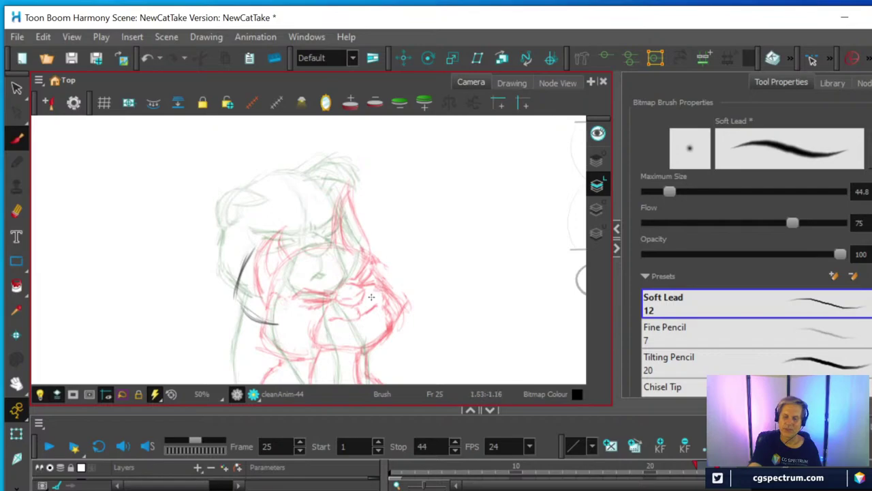
pyautogui.moveTo(383, 276); pyautogui.dragTo(371, 301)
pyautogui.moveTo(349, 205)
pyautogui.mouseDown()
pyautogui.moveTo(380, 261)
pyautogui.moveTo(370, 300)
pyautogui.moveTo(375, 247)
pyautogui.moveTo(350, 209)
pyautogui.moveTo(313, 188)
pyautogui.moveTo(267, 220)
pyautogui.moveTo(317, 196)
pyautogui.moveTo(339, 203)
pyautogui.moveTo(275, 210)
pyautogui.moveTo(241, 281)
pyautogui.moveTo(290, 203)
pyautogui.moveTo(343, 201)
pyautogui.moveTo(271, 212)
pyautogui.moveTo(236, 307)
pyautogui.moveTo(245, 317)
pyautogui.mouseUp()
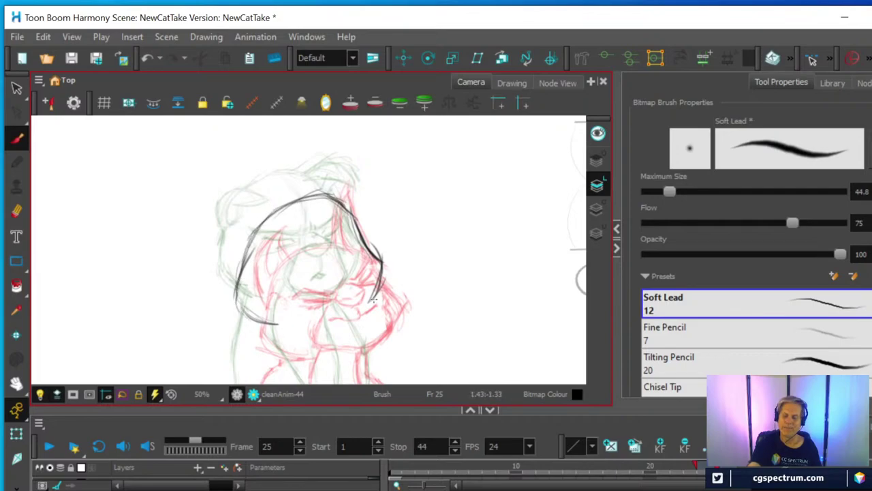
# Step: Sketch the in-between's near shoulder and back contour below the cheek, between the frame 24 and 26 poses
pyautogui.moveTo(335, 325)
pyautogui.mouseDown()
pyautogui.moveTo(348, 230)
pyautogui.moveTo(326, 305)
pyautogui.moveTo(322, 276)
pyautogui.moveTo(304, 313)
pyautogui.mouseUp()
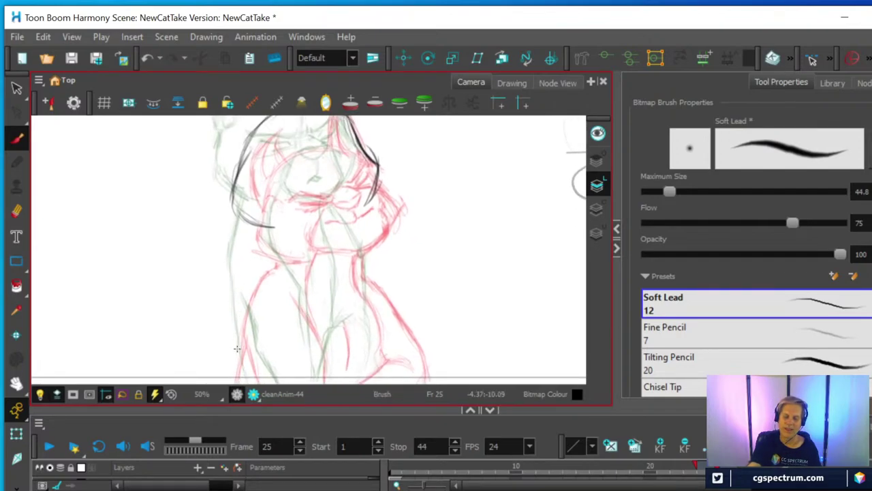
pyautogui.moveTo(241, 378)
pyautogui.mouseDown()
pyautogui.moveTo(236, 333)
pyautogui.moveTo(262, 245)
pyautogui.mouseUp()
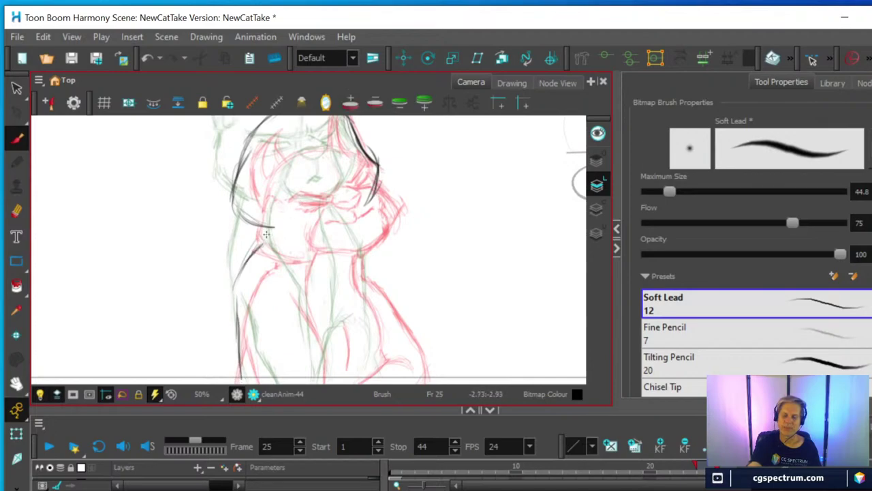
pyautogui.moveTo(260, 248)
pyautogui.mouseDown()
pyautogui.moveTo(233, 286)
pyautogui.moveTo(237, 334)
pyautogui.mouseUp()
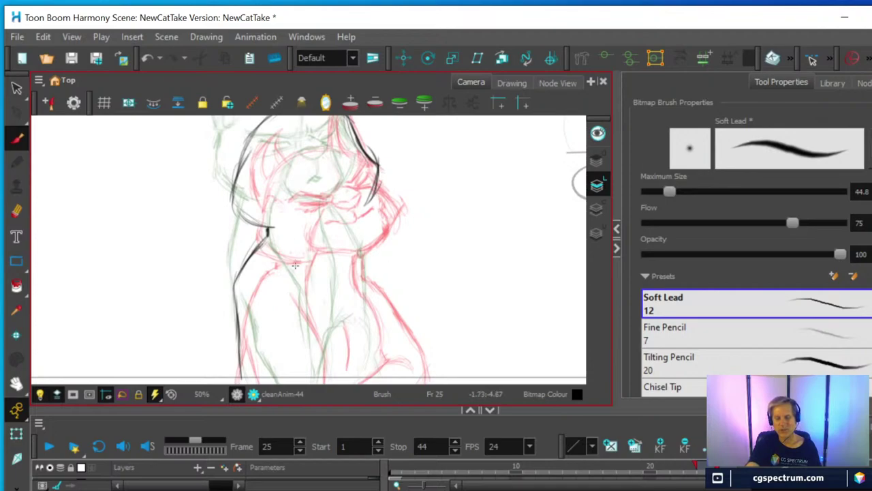
# Step: Sketch the in-between's chest line and near front leg contours below the head, between the frame 24 and 26 poses
pyautogui.moveTo(282, 270); pyautogui.dragTo(306, 312)
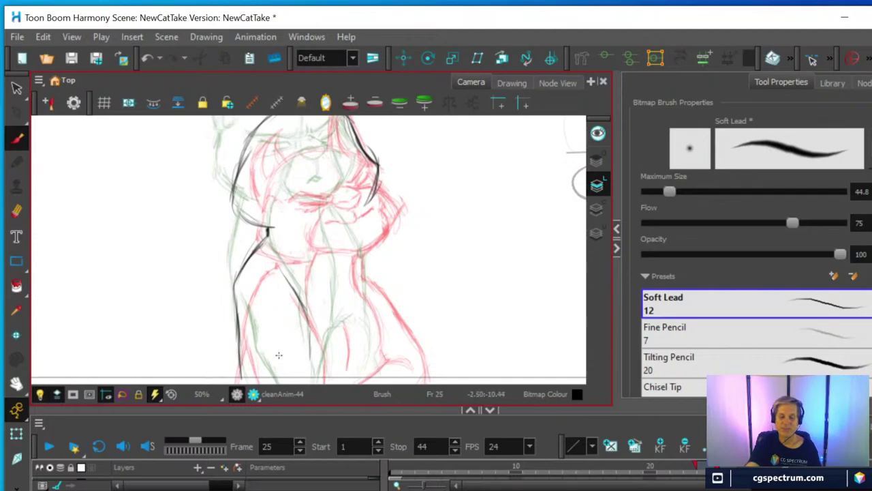
pyautogui.moveTo(340, 332); pyautogui.dragTo(339, 290)
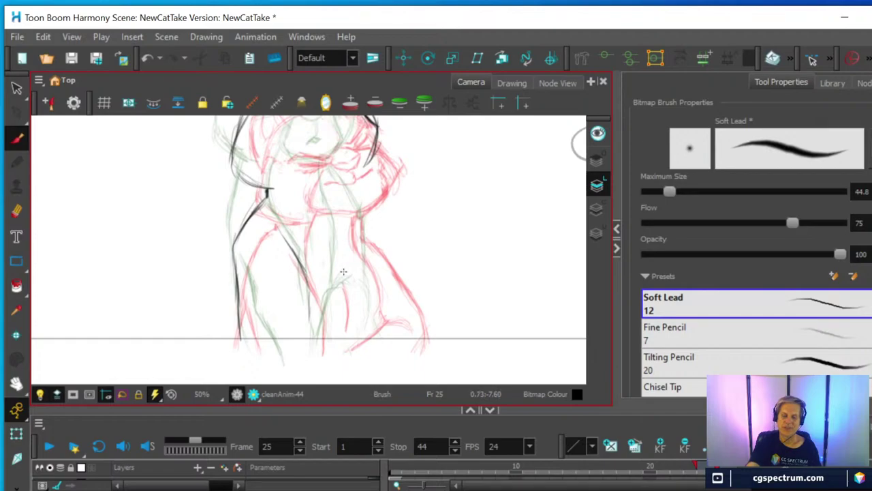
pyautogui.moveTo(271, 368)
pyautogui.mouseDown()
pyautogui.moveTo(247, 310)
pyautogui.moveTo(246, 271)
pyautogui.moveTo(248, 314)
pyautogui.mouseUp()
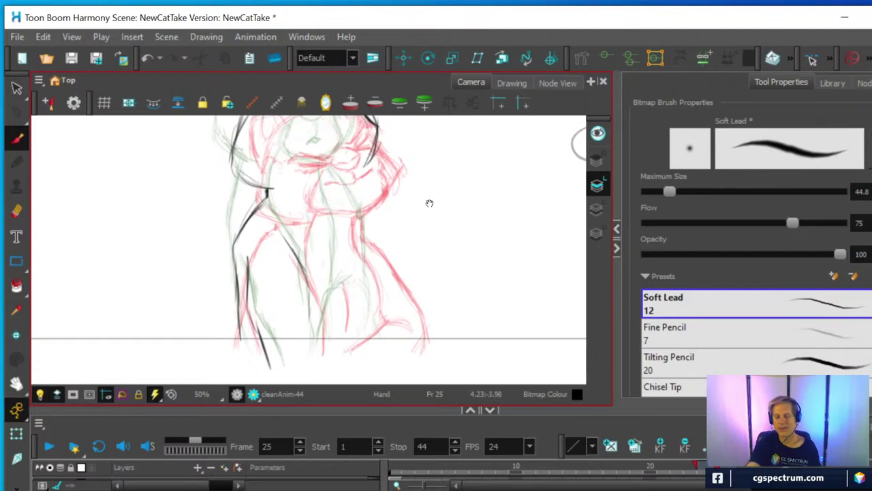
# Step: Sketch the in-between's nose with a short line running down from its tip, midway between the two reference noses
pyautogui.moveTo(429, 202); pyautogui.dragTo(437, 256)
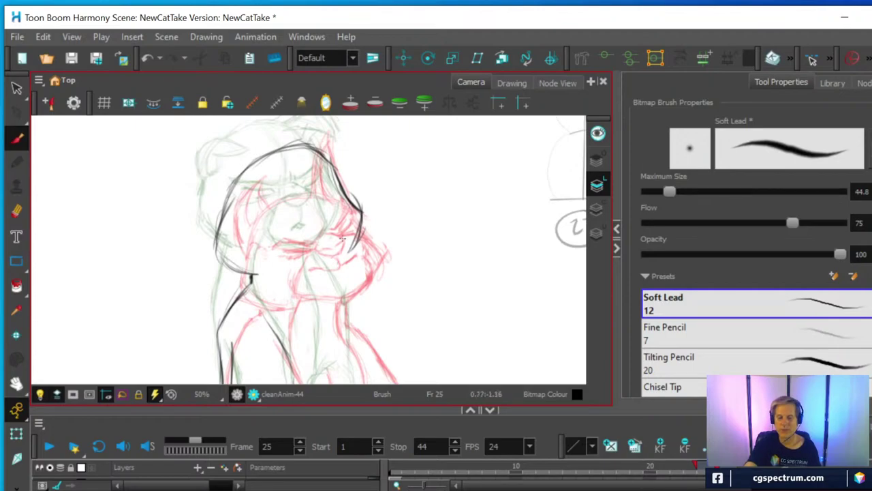
pyautogui.moveTo(366, 300)
pyautogui.mouseDown()
pyautogui.moveTo(363, 240)
pyautogui.moveTo(372, 284)
pyautogui.mouseUp()
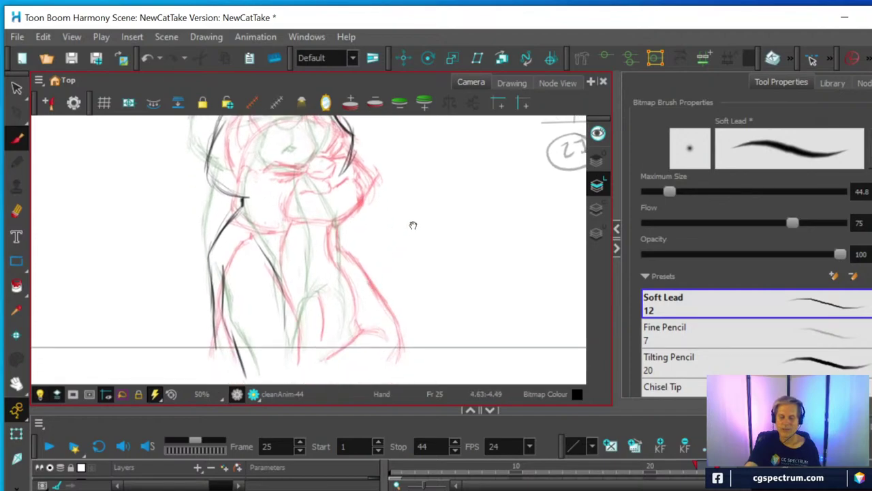
pyautogui.moveTo(410, 256)
pyautogui.mouseDown()
pyautogui.moveTo(399, 285)
pyautogui.moveTo(414, 281)
pyautogui.moveTo(415, 308)
pyautogui.mouseUp()
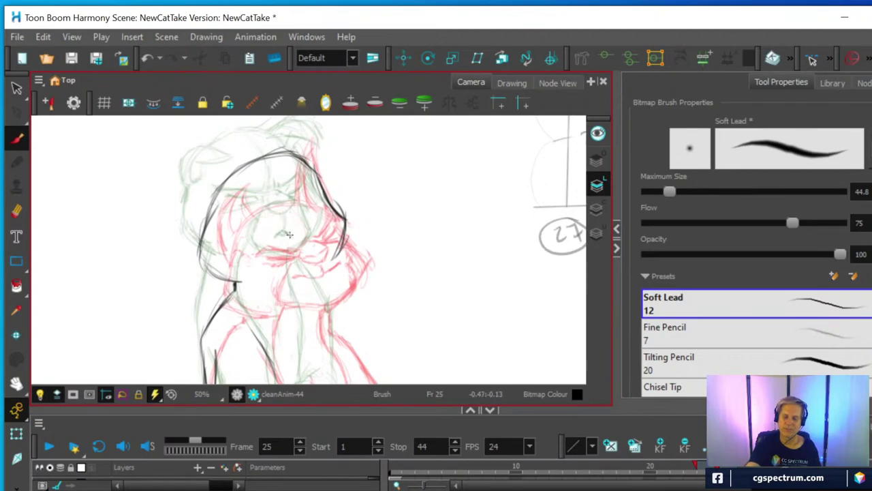
pyautogui.moveTo(284, 228)
pyautogui.mouseDown()
pyautogui.moveTo(298, 239)
pyautogui.moveTo(305, 219)
pyautogui.moveTo(287, 237)
pyautogui.moveTo(279, 231)
pyautogui.moveTo(299, 222)
pyautogui.moveTo(286, 225)
pyautogui.moveTo(304, 232)
pyautogui.moveTo(308, 218)
pyautogui.moveTo(278, 232)
pyautogui.mouseUp()
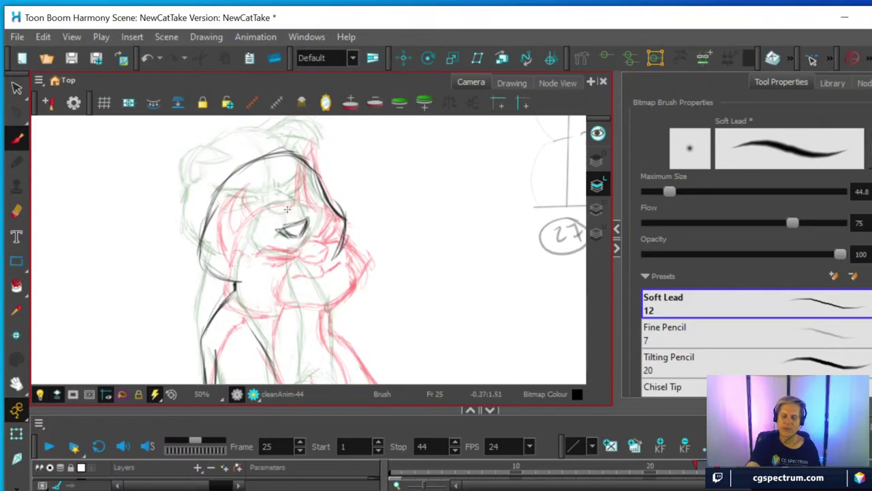
pyautogui.moveTo(301, 239); pyautogui.dragTo(300, 254)
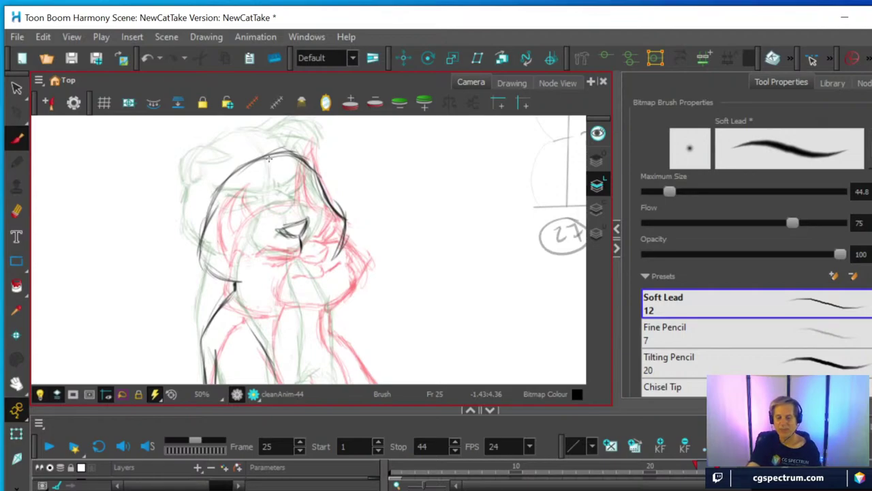
# Step: Sketch the in-between's near and far ears on top of the head outline
pyautogui.moveTo(204, 218)
pyautogui.mouseDown()
pyautogui.moveTo(225, 158)
pyautogui.moveTo(205, 179)
pyautogui.moveTo(238, 164)
pyautogui.mouseUp()
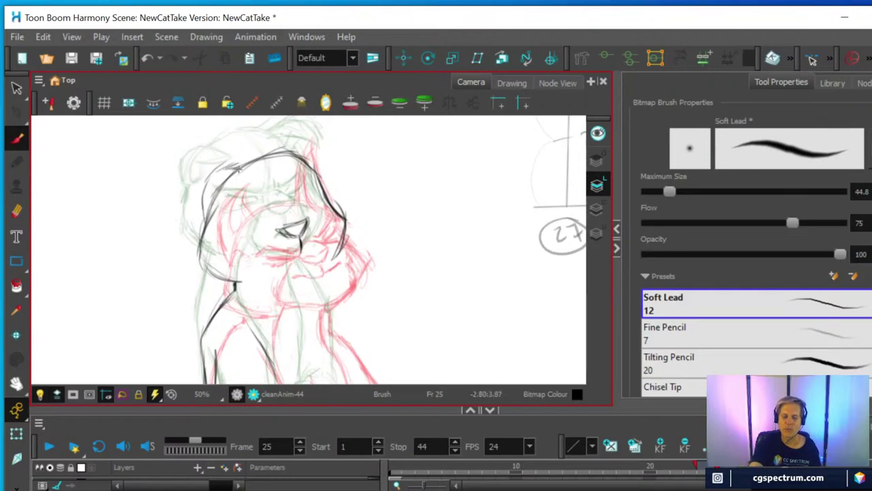
pyautogui.moveTo(232, 185)
pyautogui.mouseDown()
pyautogui.moveTo(229, 165)
pyautogui.moveTo(207, 174)
pyautogui.moveTo(201, 194)
pyautogui.moveTo(210, 170)
pyautogui.mouseUp()
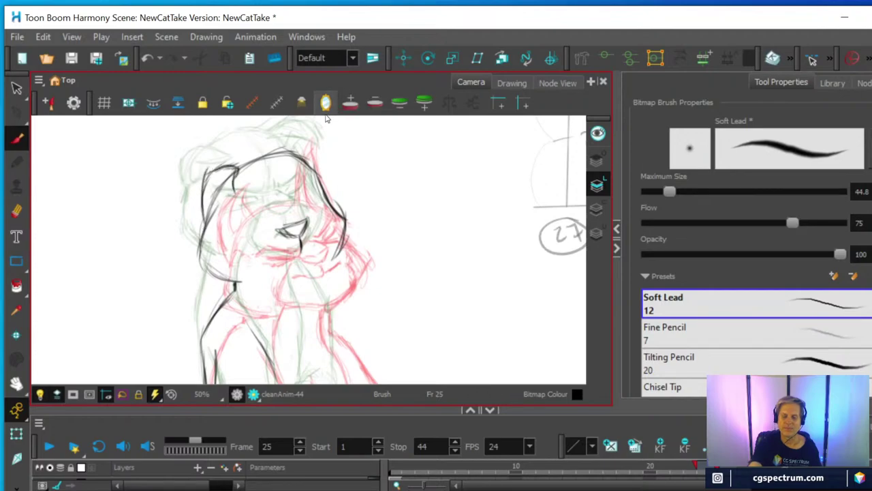
pyautogui.press('space')
pyautogui.moveTo(362, 175); pyautogui.dragTo(341, 248)
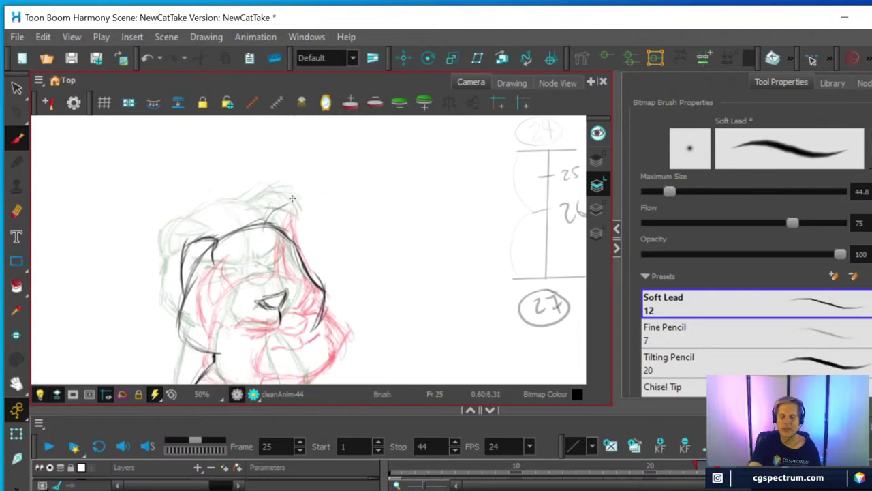
pyautogui.moveTo(280, 211)
pyautogui.mouseDown()
pyautogui.moveTo(298, 206)
pyautogui.moveTo(284, 240)
pyautogui.moveTo(301, 214)
pyautogui.moveTo(292, 205)
pyautogui.moveTo(260, 225)
pyautogui.moveTo(288, 206)
pyautogui.mouseUp()
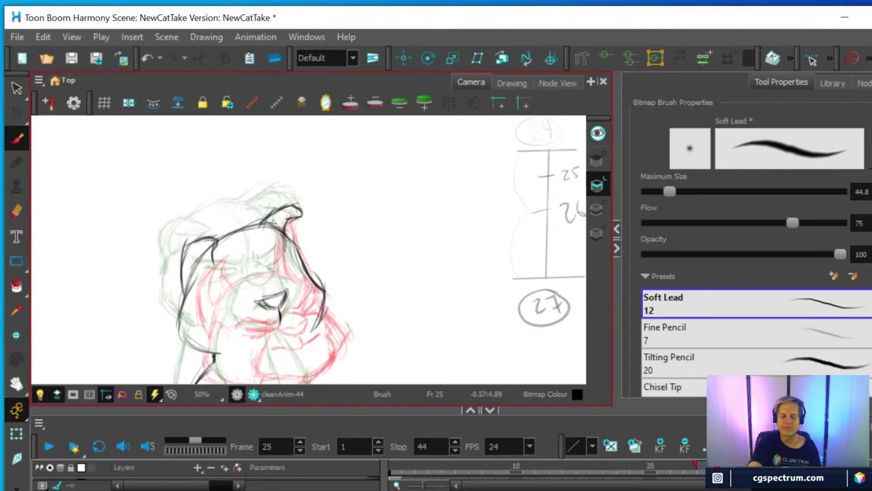
# Step: Erase the head outline between the ears and redraw the skull lower, continuing it down a tighter near cheek
pyautogui.scroll(-3, 254, 262)
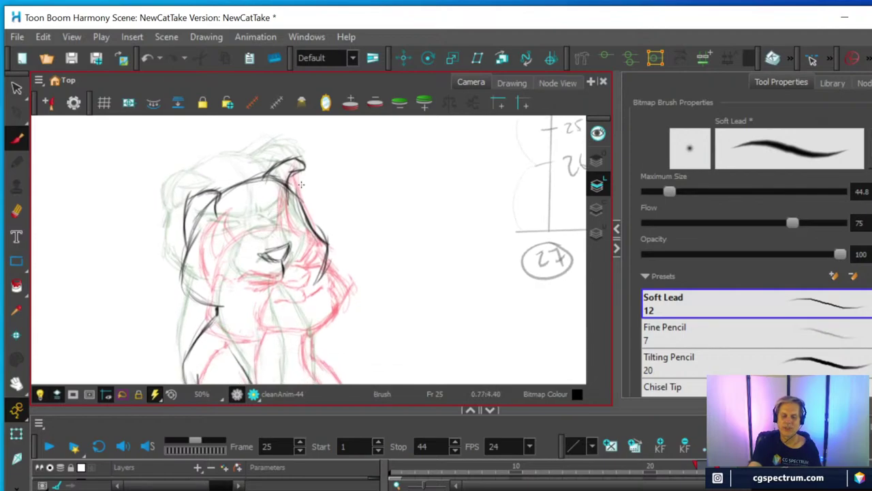
pyautogui.click(16, 212)
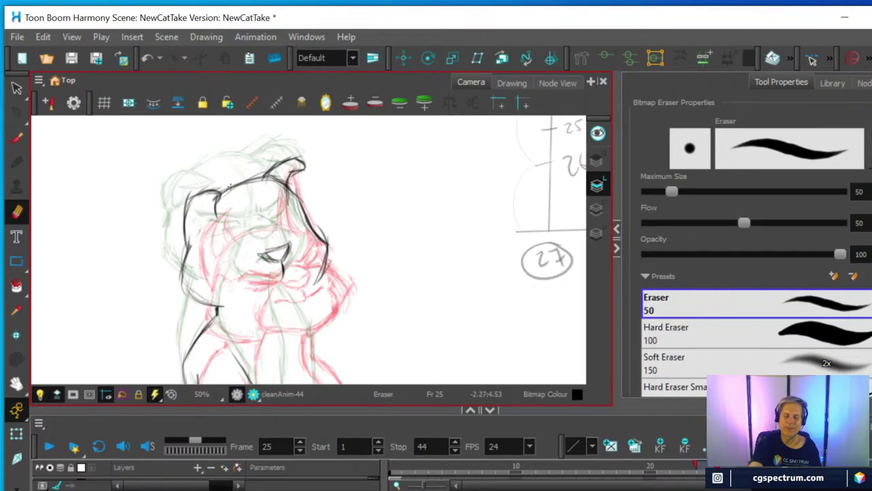
pyautogui.moveTo(211, 199)
pyautogui.mouseDown()
pyautogui.moveTo(250, 172)
pyautogui.moveTo(255, 182)
pyautogui.moveTo(296, 178)
pyautogui.moveTo(286, 195)
pyautogui.moveTo(299, 184)
pyautogui.moveTo(274, 178)
pyautogui.mouseUp()
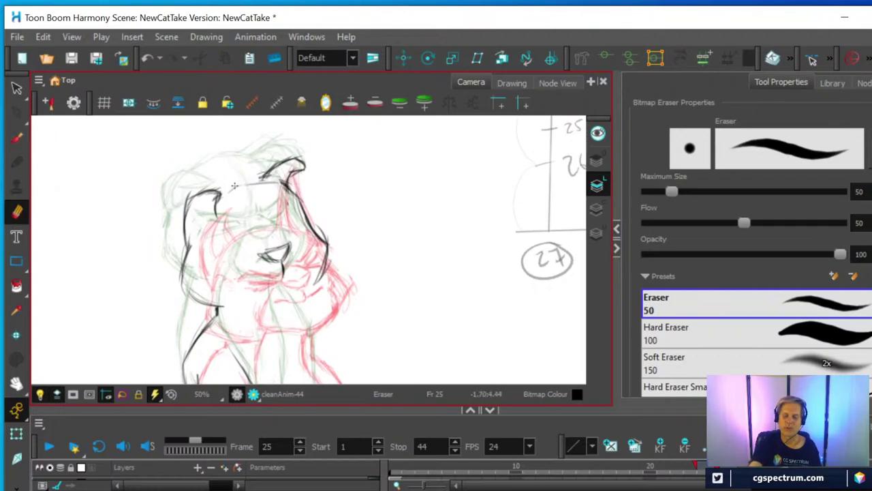
pyautogui.moveTo(234, 185)
pyautogui.mouseDown()
pyautogui.moveTo(293, 186)
pyautogui.moveTo(295, 202)
pyautogui.moveTo(244, 184)
pyautogui.moveTo(270, 186)
pyautogui.moveTo(261, 183)
pyautogui.moveTo(293, 151)
pyautogui.mouseUp()
pyautogui.hotkey('alt', 'b')
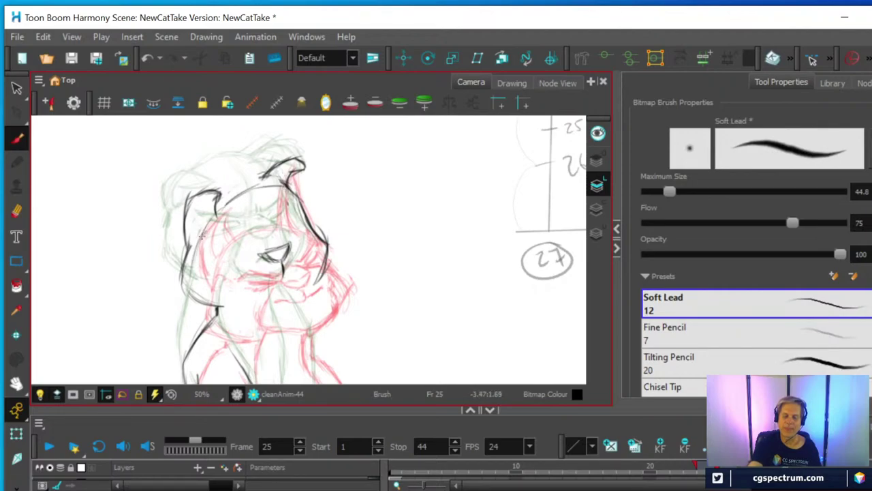
pyautogui.moveTo(199, 235)
pyautogui.mouseDown()
pyautogui.moveTo(193, 300)
pyautogui.moveTo(219, 314)
pyautogui.moveTo(203, 236)
pyautogui.moveTo(225, 202)
pyautogui.moveTo(270, 189)
pyautogui.mouseUp()
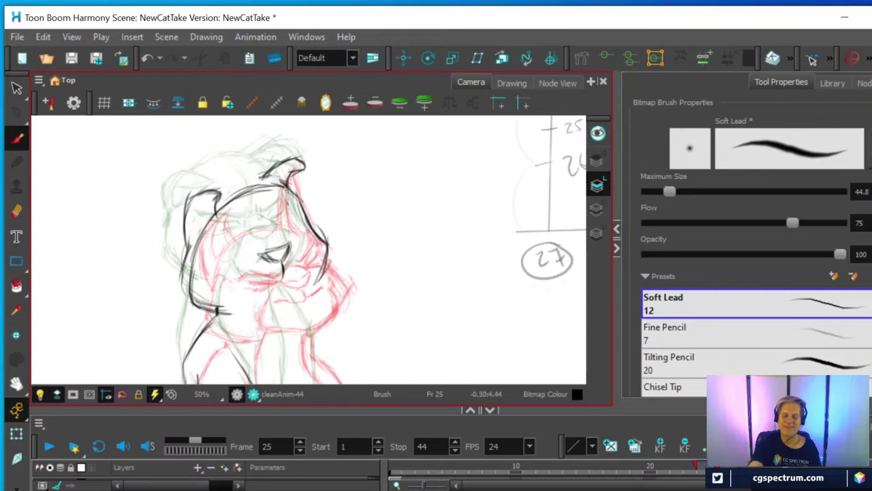
# Step: Erase the leftover outer cheek line and skull top, then redraw a flatter skull into the far cheek and start the jaw line
pyautogui.hotkey('alt', 'e')
pyautogui.moveTo(180, 282); pyautogui.dragTo(183, 240)
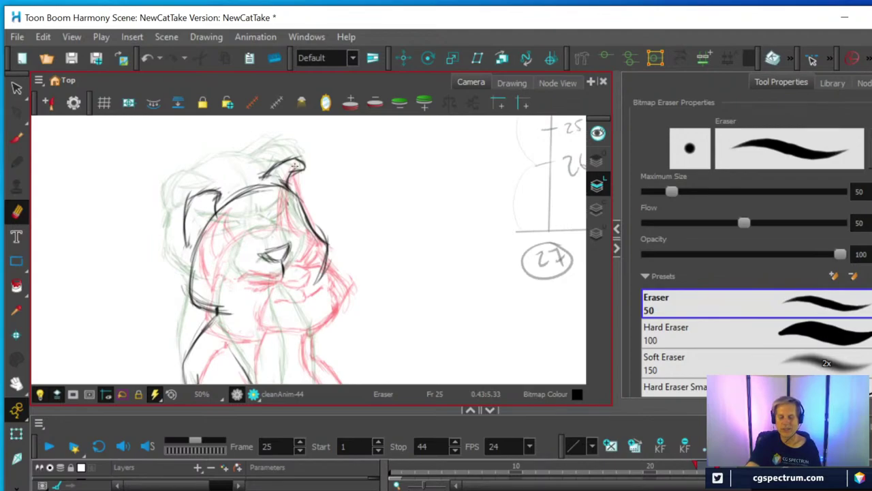
pyautogui.moveTo(271, 188)
pyautogui.mouseDown()
pyautogui.moveTo(303, 199)
pyautogui.moveTo(245, 192)
pyautogui.mouseUp()
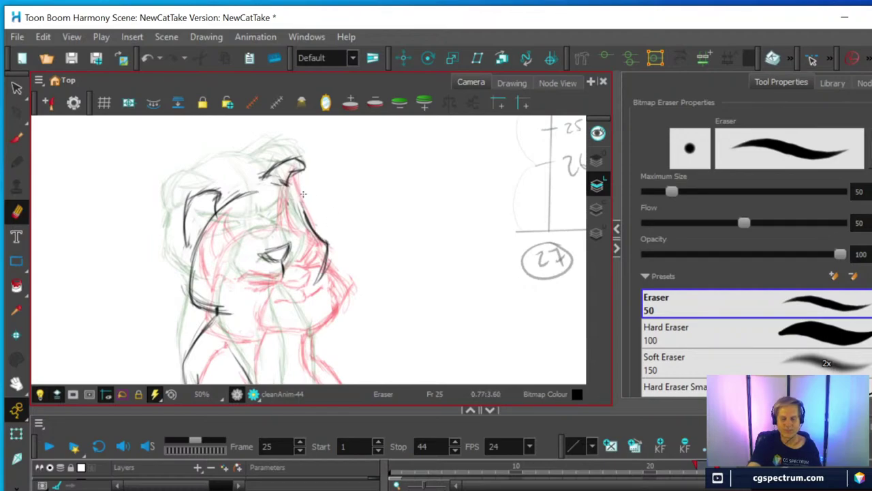
pyautogui.hotkey('alt', 'b')
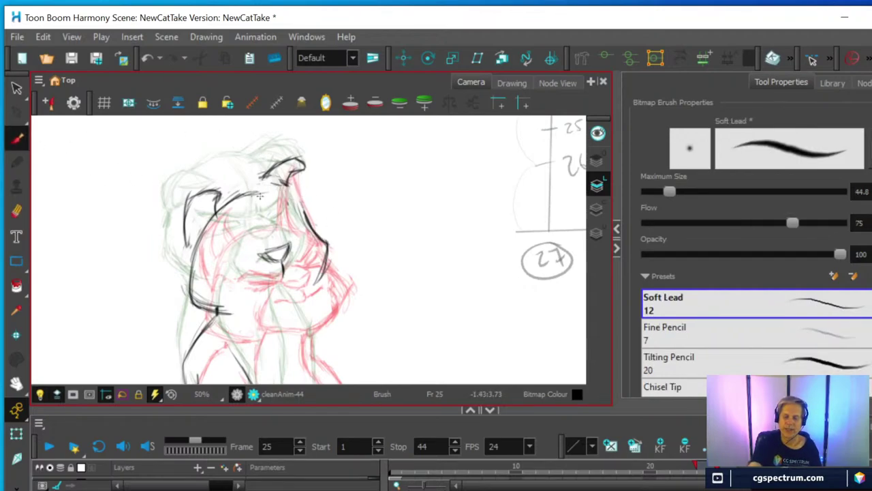
pyautogui.moveTo(260, 196)
pyautogui.mouseDown()
pyautogui.moveTo(316, 234)
pyautogui.moveTo(263, 193)
pyautogui.moveTo(296, 198)
pyautogui.moveTo(323, 247)
pyautogui.moveTo(325, 279)
pyautogui.moveTo(314, 286)
pyautogui.mouseUp()
pyautogui.moveTo(219, 309); pyautogui.dragTo(250, 314)
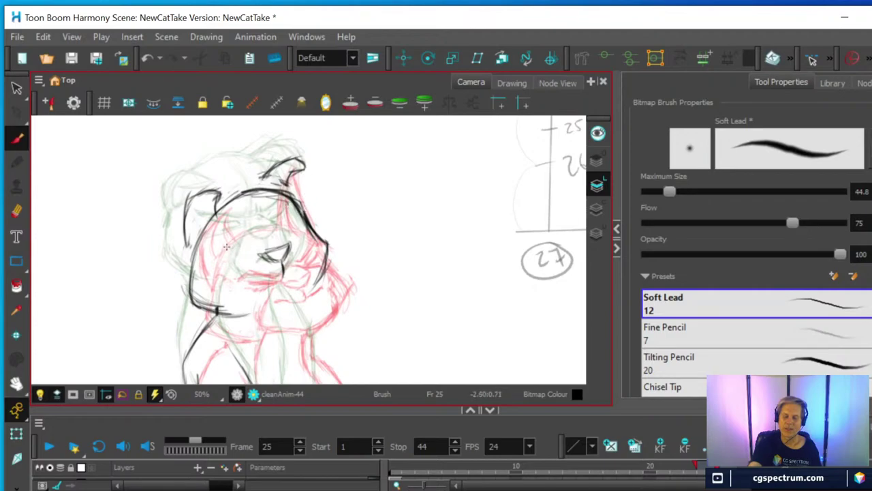
# Step: Sketch the in-between's closed near and far eyes on either side of the nose, adding the far brow crease
pyautogui.moveTo(227, 247); pyautogui.dragTo(251, 249)
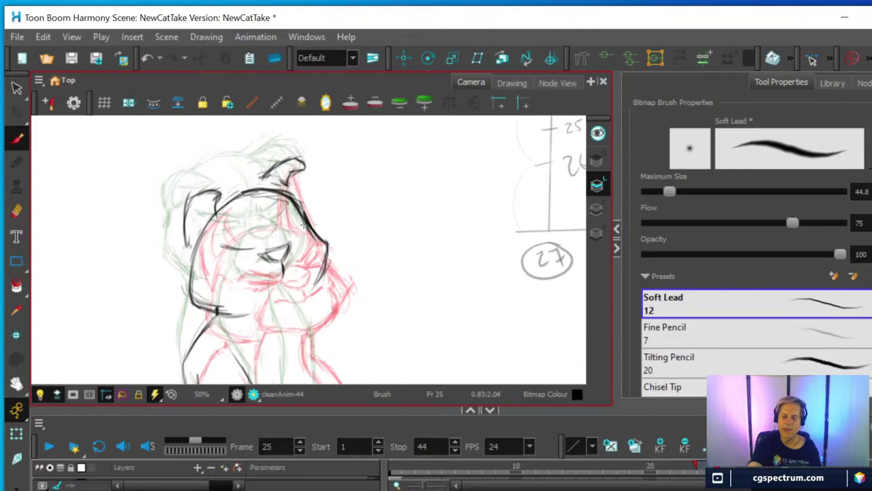
pyautogui.moveTo(300, 222); pyautogui.dragTo(289, 237)
pyautogui.moveTo(223, 247); pyautogui.dragTo(248, 245)
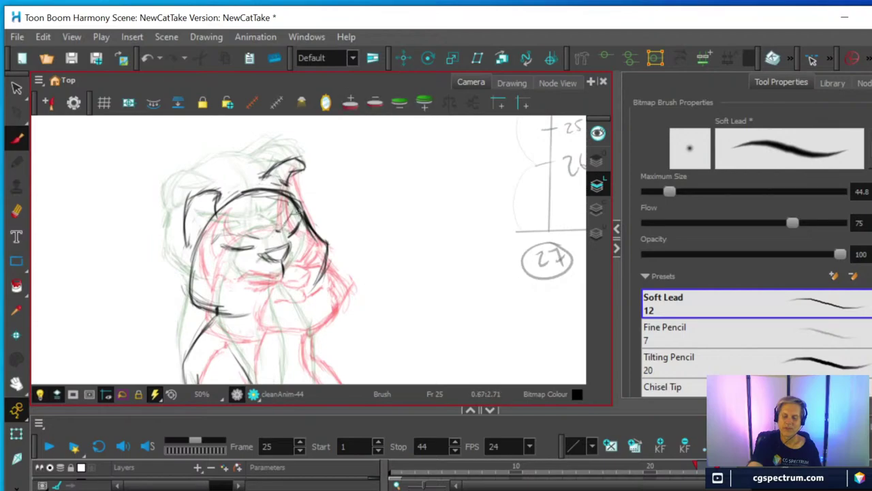
pyautogui.moveTo(288, 216); pyautogui.dragTo(275, 231)
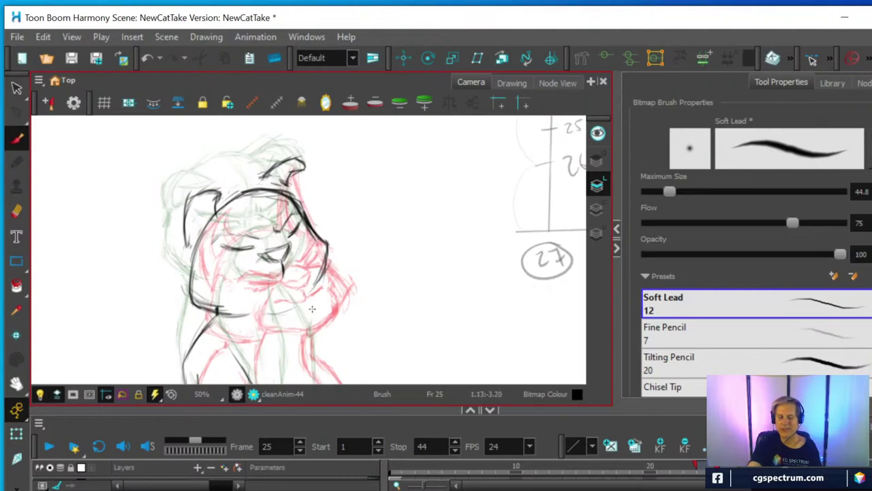
# Step: Close the jaw line under the head and sketch the muzzle outline from the nose around the chin to the far cheek
pyautogui.moveTo(260, 308)
pyautogui.mouseDown()
pyautogui.moveTo(315, 296)
pyautogui.moveTo(318, 285)
pyautogui.moveTo(249, 314)
pyautogui.mouseUp()
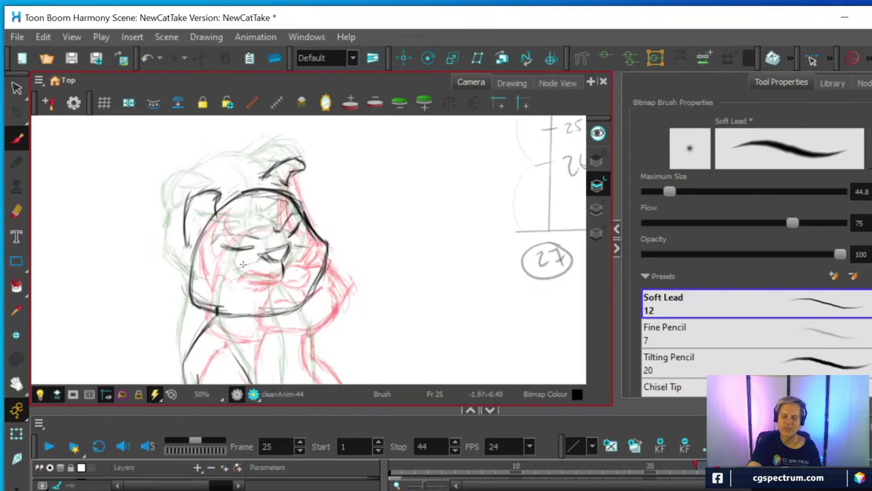
pyautogui.moveTo(262, 256)
pyautogui.mouseDown()
pyautogui.moveTo(240, 286)
pyautogui.moveTo(262, 312)
pyautogui.moveTo(239, 288)
pyautogui.moveTo(276, 313)
pyautogui.mouseUp()
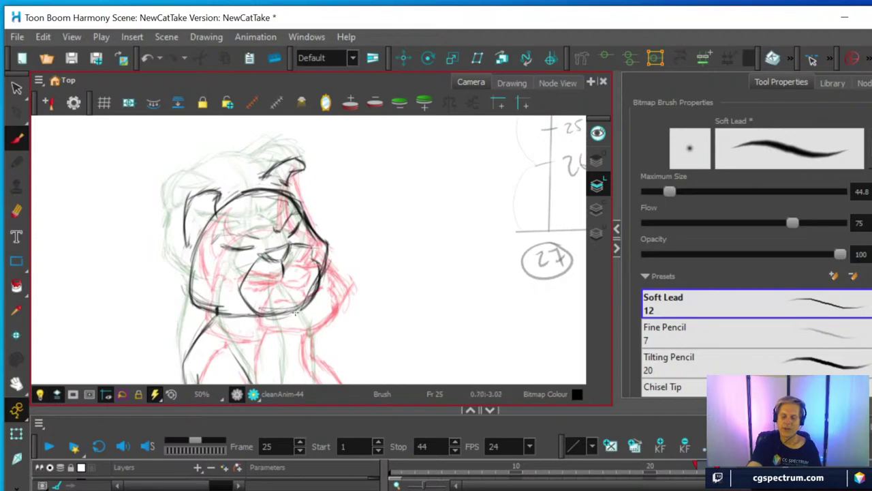
pyautogui.moveTo(314, 271); pyautogui.dragTo(311, 246)
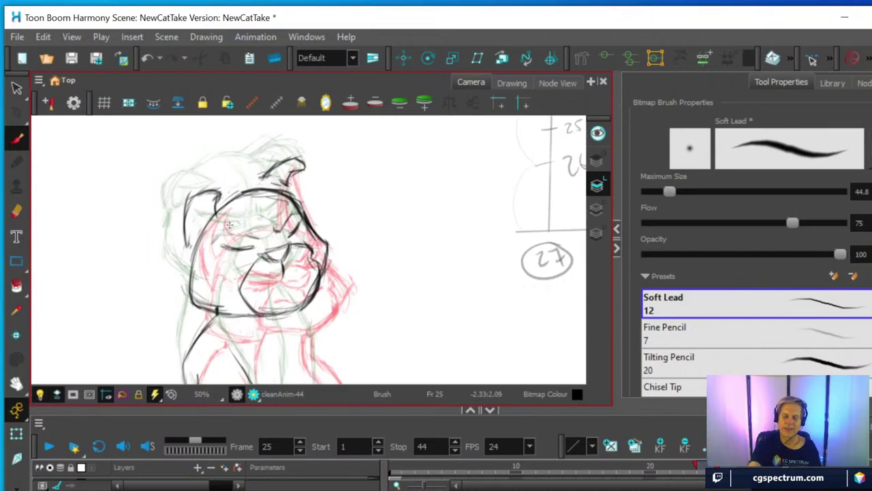
# Step: Add the inner contour lines to the near and far ears
pyautogui.moveTo(183, 210); pyautogui.dragTo(188, 248)
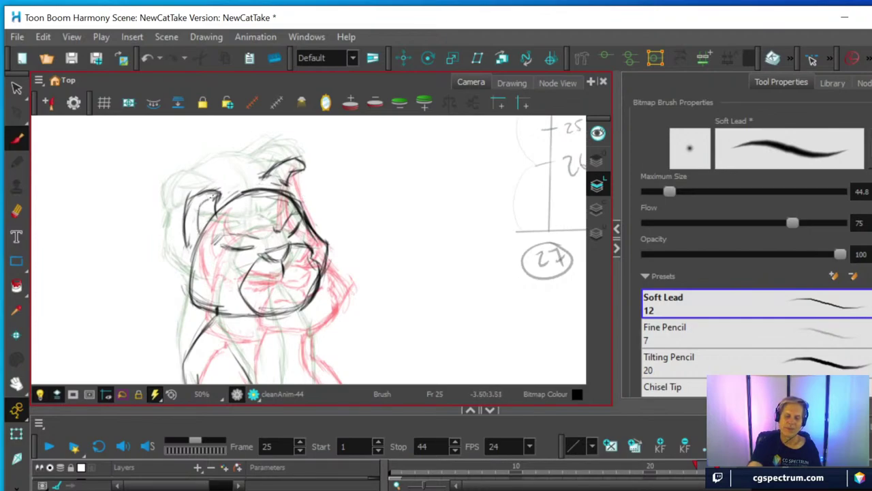
pyautogui.moveTo(212, 195); pyautogui.dragTo(199, 239)
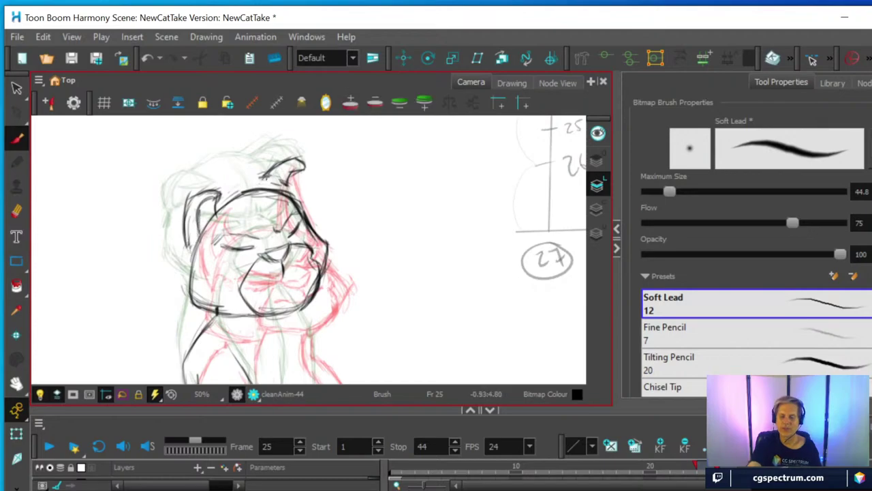
pyautogui.moveTo(291, 177)
pyautogui.mouseDown()
pyautogui.moveTo(295, 199)
pyautogui.moveTo(290, 165)
pyautogui.moveTo(300, 168)
pyautogui.moveTo(284, 174)
pyautogui.mouseUp()
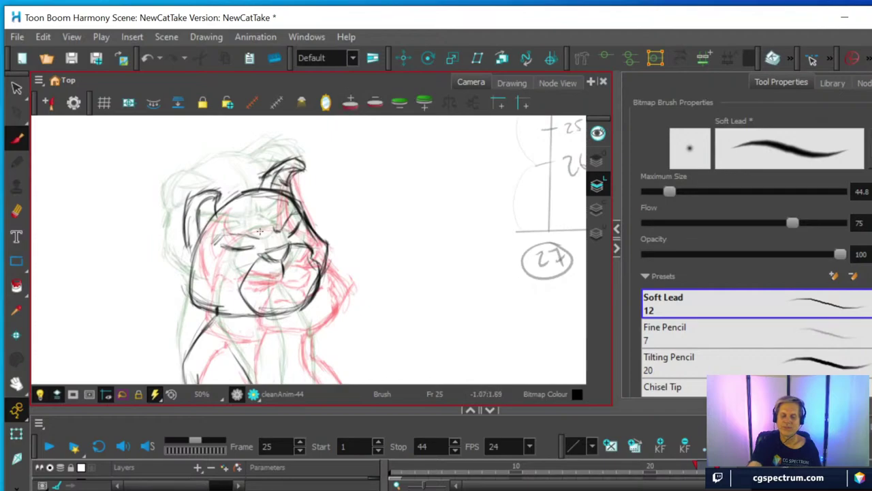
# Step: Sketch the furrowed brow and wrinkles around the closed eyes, and draw the mouth line below the nose
pyautogui.moveTo(259, 237); pyautogui.dragTo(259, 230)
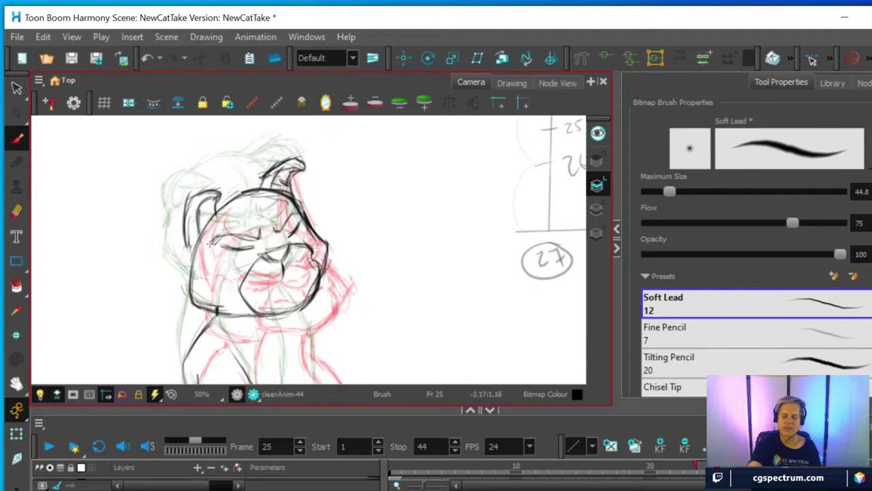
pyautogui.moveTo(213, 244)
pyautogui.mouseDown()
pyautogui.moveTo(233, 230)
pyautogui.moveTo(222, 245)
pyautogui.moveTo(251, 249)
pyautogui.mouseUp()
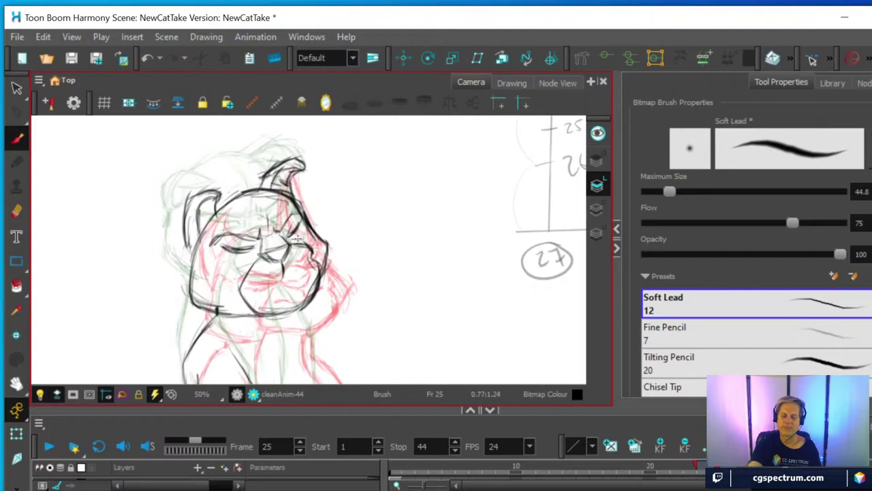
pyautogui.moveTo(250, 247)
pyautogui.mouseDown()
pyautogui.moveTo(240, 262)
pyautogui.moveTo(254, 248)
pyautogui.moveTo(242, 243)
pyautogui.moveTo(256, 249)
pyautogui.mouseUp()
pyautogui.moveTo(257, 250)
pyautogui.mouseDown()
pyautogui.moveTo(246, 263)
pyautogui.moveTo(253, 252)
pyautogui.mouseUp()
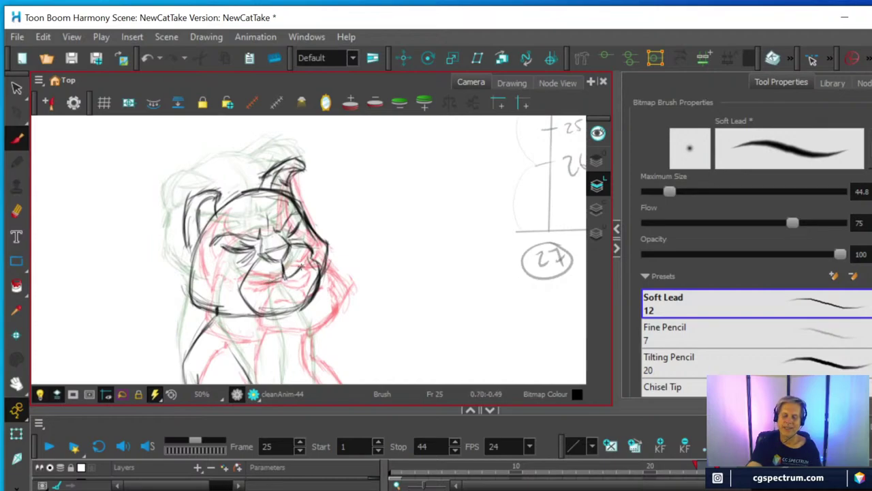
pyautogui.moveTo(302, 267); pyautogui.dragTo(265, 288)
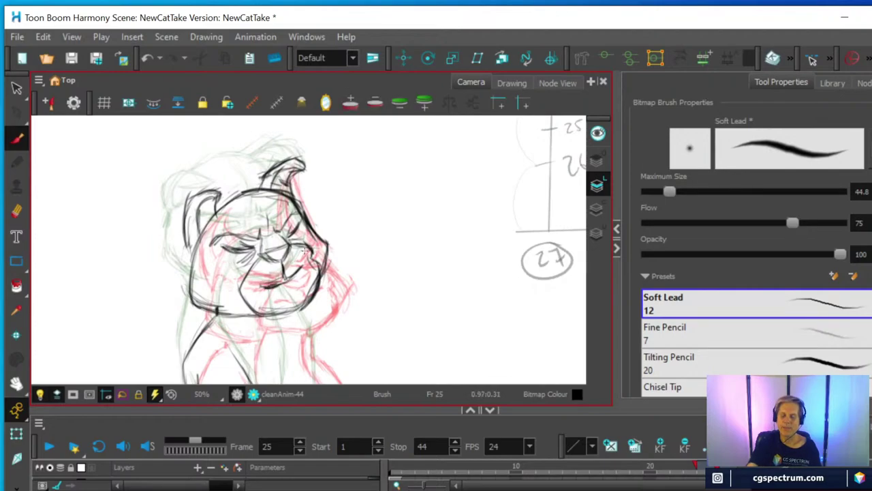
pyautogui.moveTo(363, 306)
pyautogui.mouseDown()
pyautogui.moveTo(364, 239)
pyautogui.moveTo(353, 207)
pyautogui.mouseUp()
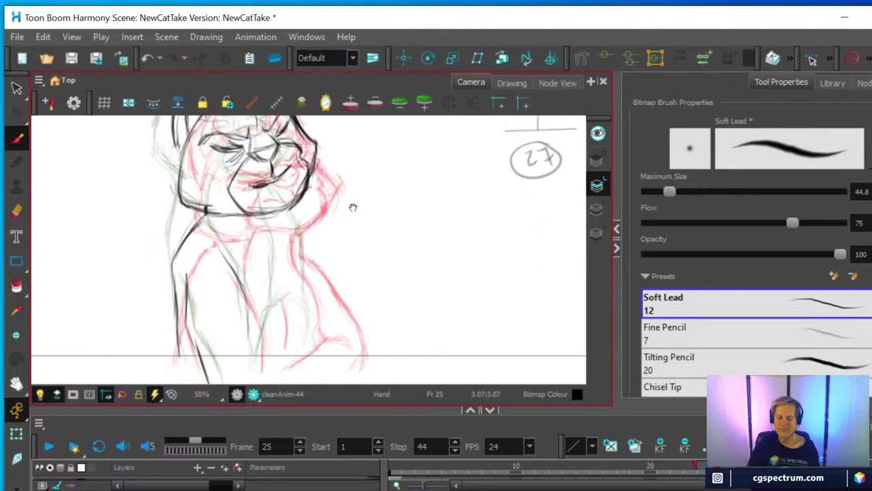
# Step: Draw the far shoulder and arm contour below the jaw, and add short neck lines under the chin
pyautogui.scroll(-2, 357, 219)
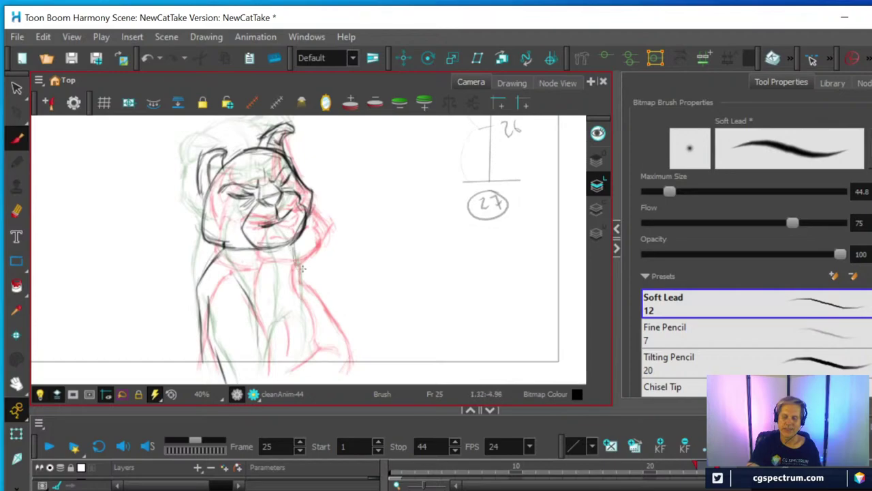
pyautogui.moveTo(294, 248)
pyautogui.mouseDown()
pyautogui.moveTo(312, 273)
pyautogui.moveTo(316, 325)
pyautogui.mouseUp()
pyautogui.moveTo(309, 272); pyautogui.dragTo(316, 325)
pyautogui.moveTo(295, 249); pyautogui.dragTo(317, 333)
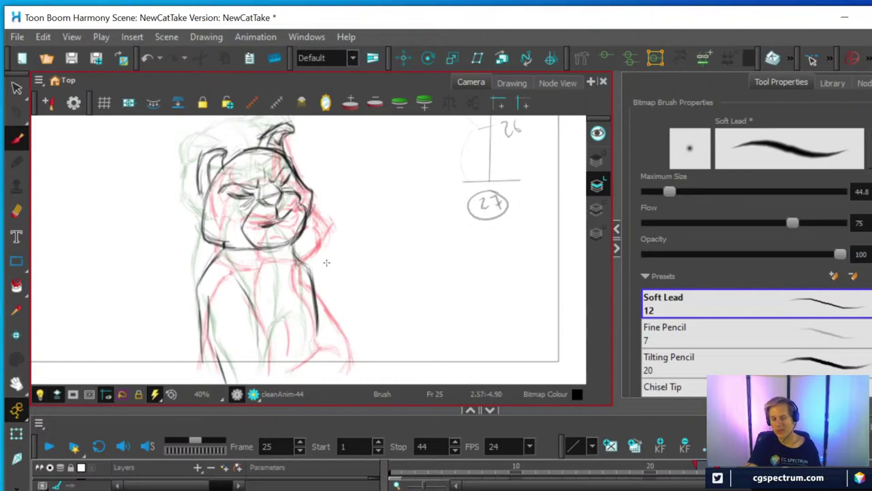
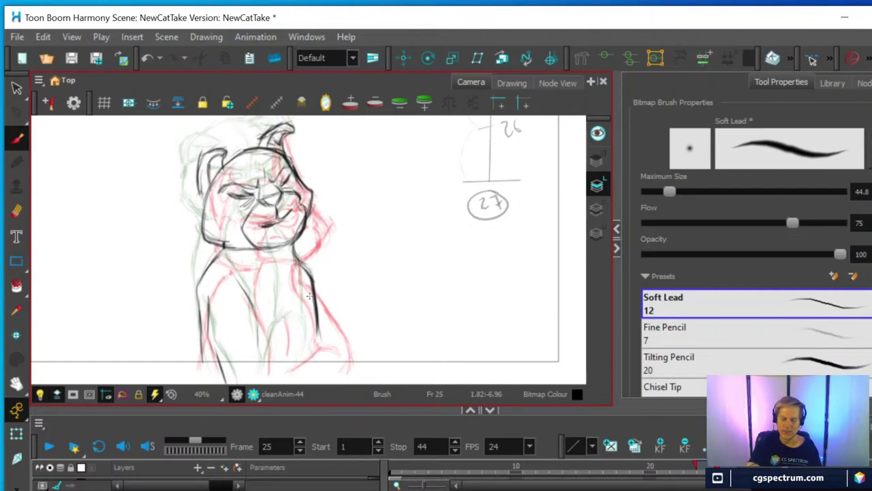
pyautogui.click(16, 213)
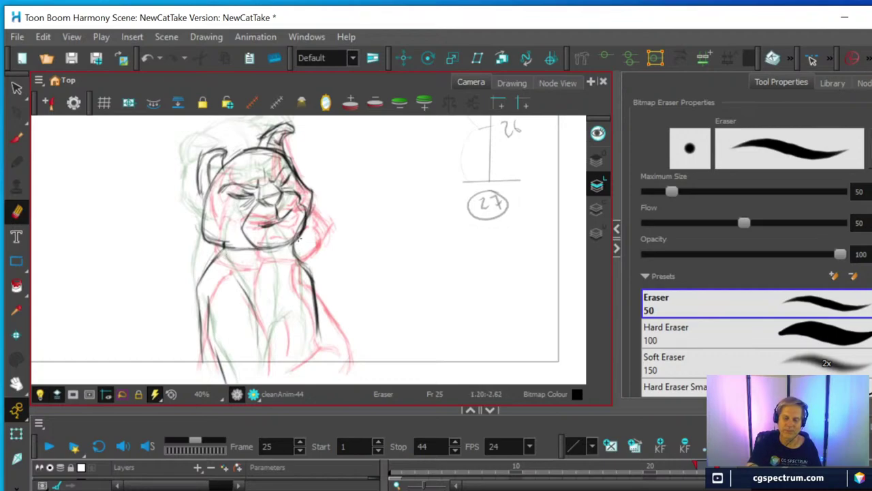
pyautogui.hotkey('alt', 'b')
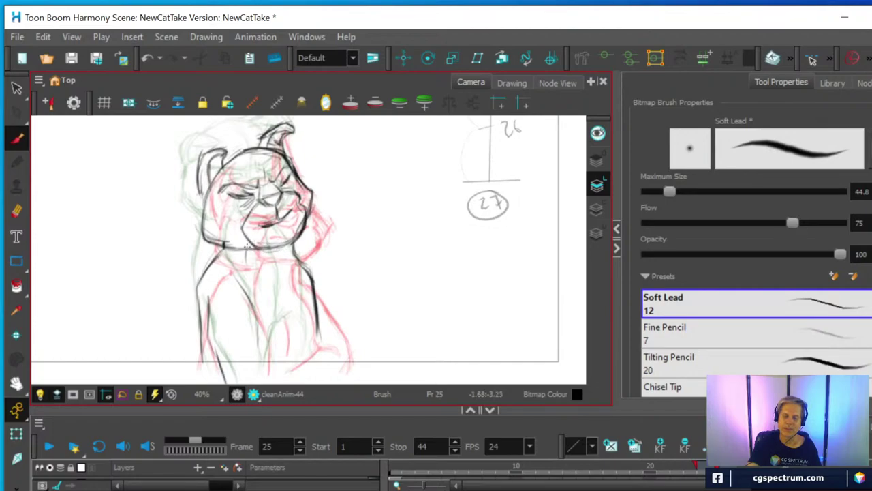
pyautogui.moveTo(247, 251); pyautogui.dragTo(260, 298)
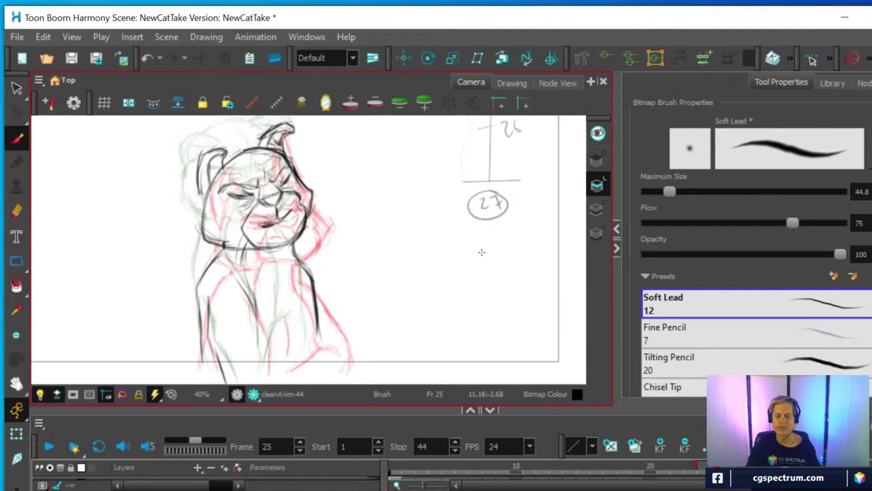
# Step: Flip back and forth between frames 24, 25 and 26 to check the in-between's motion
pyautogui.click(718, 467)
pyautogui.press(',')
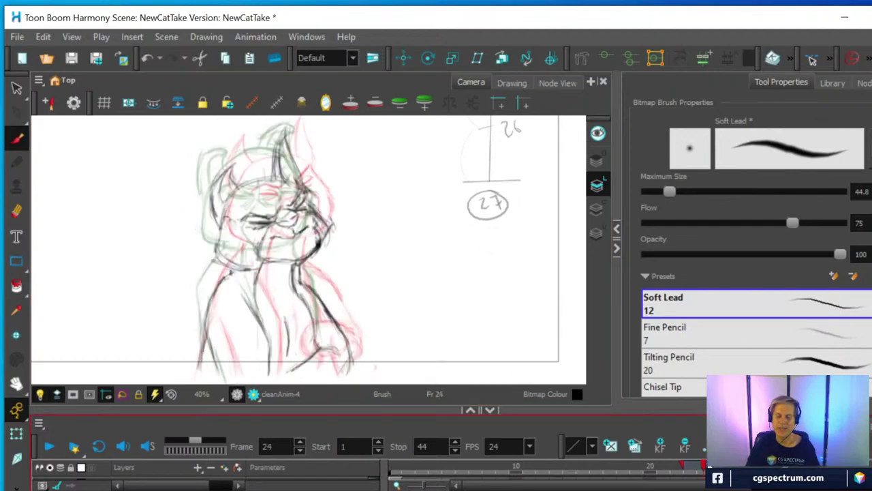
pyautogui.press('.')
pyautogui.press('.')
pyautogui.press(',')
pyautogui.press(',')
pyautogui.press('.')
pyautogui.press('.')
pyautogui.press(',')
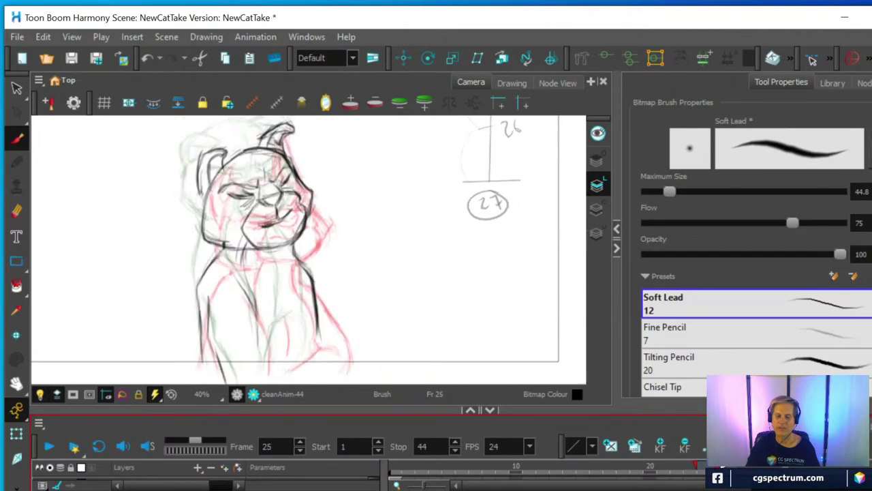
# Step: Darken the closed lids of the near and far eyes on frame 25
pyautogui.scroll(2, 377, 232)
pyautogui.moveTo(383, 207); pyautogui.dragTo(467, 294)
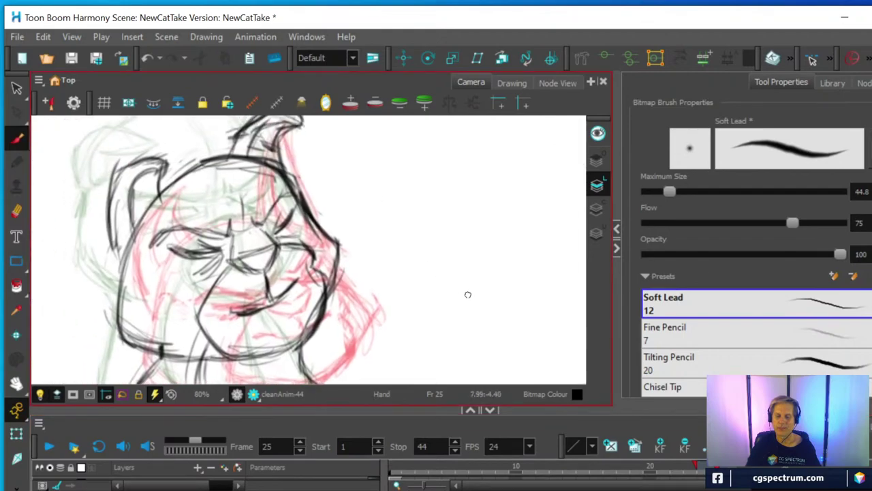
pyautogui.scroll(1, 368, 280)
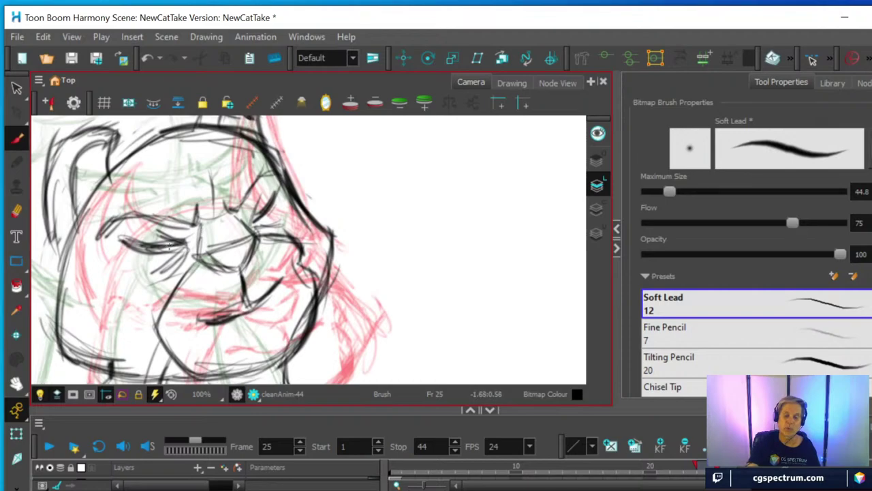
pyautogui.moveTo(169, 247); pyautogui.dragTo(189, 243)
pyautogui.moveTo(245, 220); pyautogui.dragTo(275, 193)
pyautogui.moveTo(242, 216); pyautogui.dragTo(254, 195)
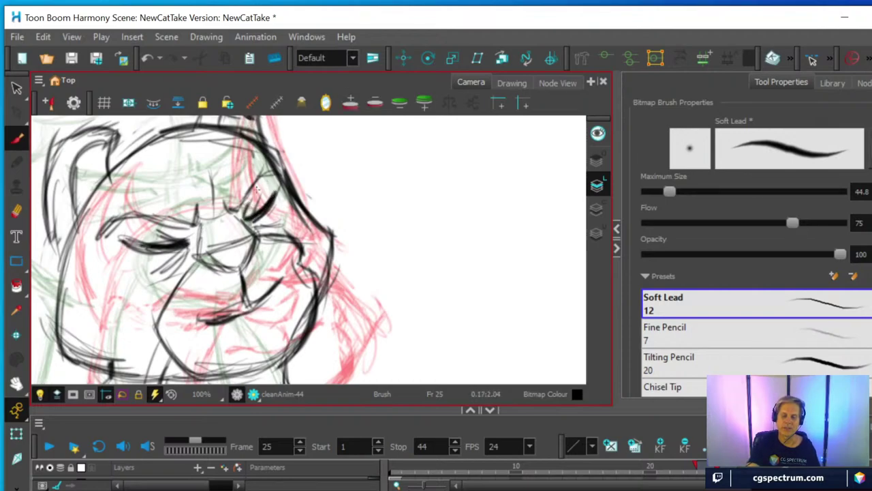
# Step: Erase the near closed eye and redraw it with a cleaner lid line, upper crease and inner-corner wrinkle
pyautogui.click(16, 211)
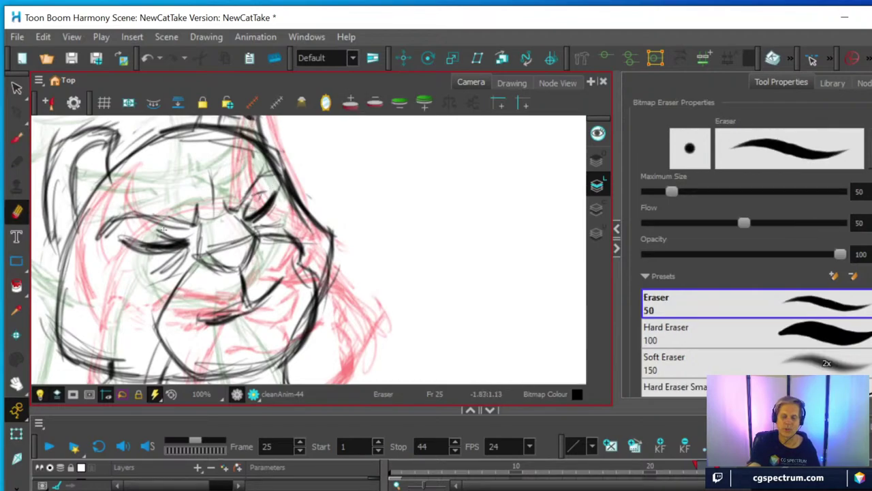
pyautogui.moveTo(151, 233)
pyautogui.mouseDown()
pyautogui.moveTo(177, 235)
pyautogui.moveTo(164, 280)
pyautogui.moveTo(171, 265)
pyautogui.moveTo(149, 258)
pyautogui.mouseUp()
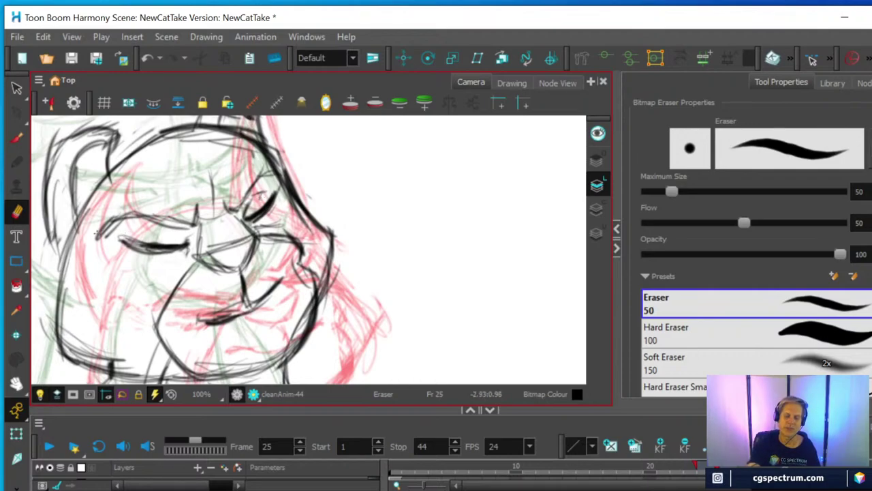
pyautogui.moveTo(110, 242); pyautogui.dragTo(184, 243)
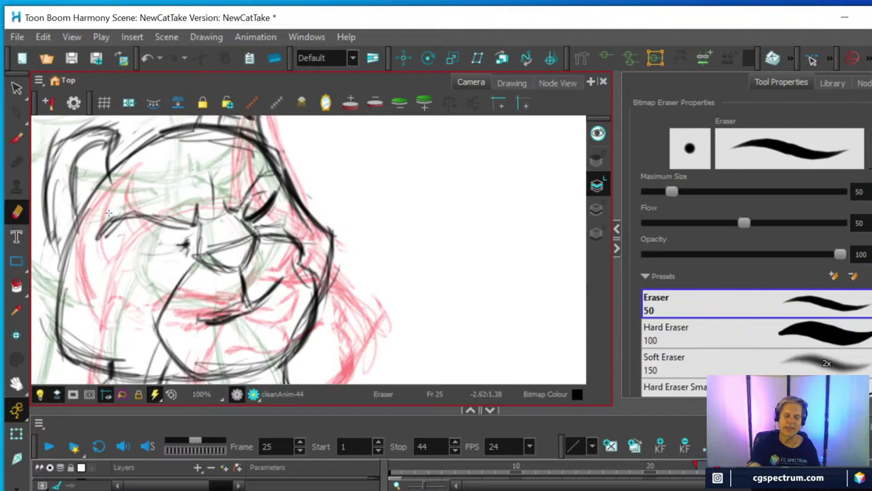
pyautogui.click(17, 139)
pyautogui.moveTo(125, 252); pyautogui.dragTo(188, 243)
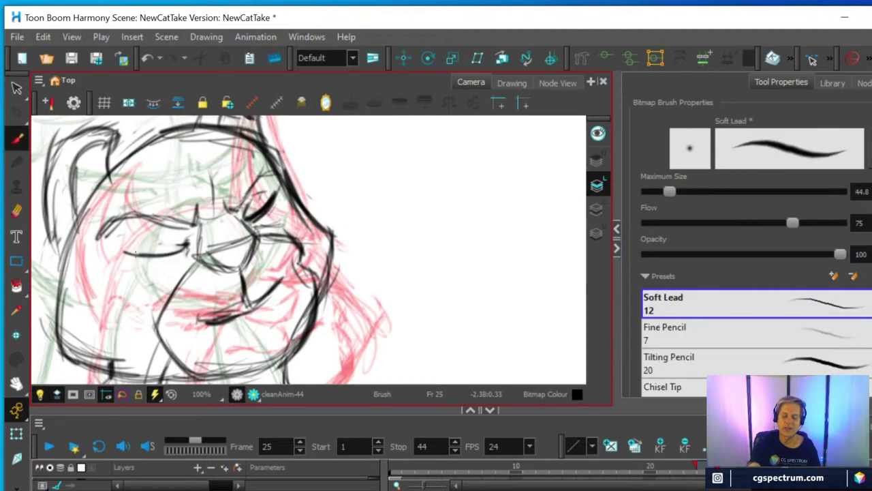
pyautogui.moveTo(136, 254)
pyautogui.mouseDown()
pyautogui.moveTo(159, 236)
pyautogui.moveTo(136, 239)
pyautogui.moveTo(187, 241)
pyautogui.moveTo(158, 239)
pyautogui.mouseUp()
pyautogui.moveTo(183, 242)
pyautogui.mouseDown()
pyautogui.moveTo(158, 246)
pyautogui.moveTo(158, 275)
pyautogui.moveTo(173, 268)
pyautogui.mouseUp()
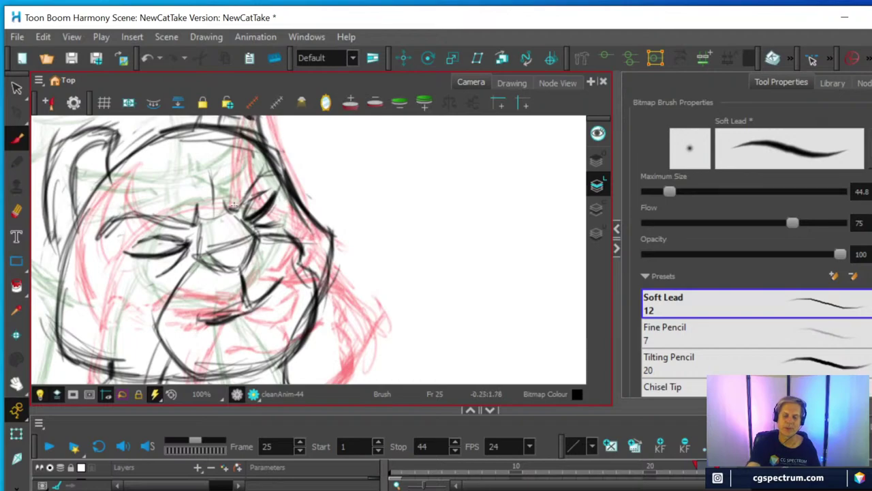
# Step: Strengthen the near and far brow lines and the crease where they meet the nose bridge
pyautogui.moveTo(222, 203)
pyautogui.mouseDown()
pyautogui.moveTo(234, 209)
pyautogui.moveTo(258, 176)
pyautogui.mouseUp()
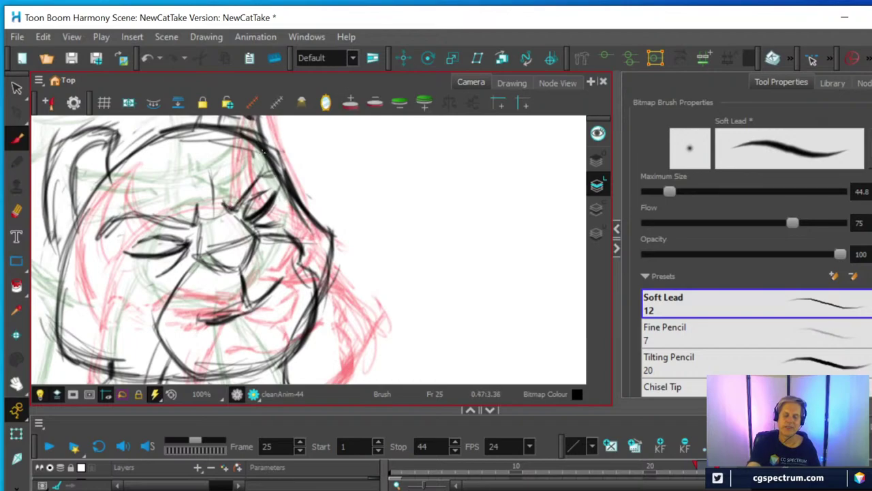
pyautogui.moveTo(120, 220)
pyautogui.mouseDown()
pyautogui.moveTo(196, 217)
pyautogui.moveTo(194, 200)
pyautogui.moveTo(188, 205)
pyautogui.moveTo(236, 153)
pyautogui.moveTo(240, 192)
pyautogui.moveTo(213, 207)
pyautogui.moveTo(219, 175)
pyautogui.moveTo(233, 207)
pyautogui.mouseUp()
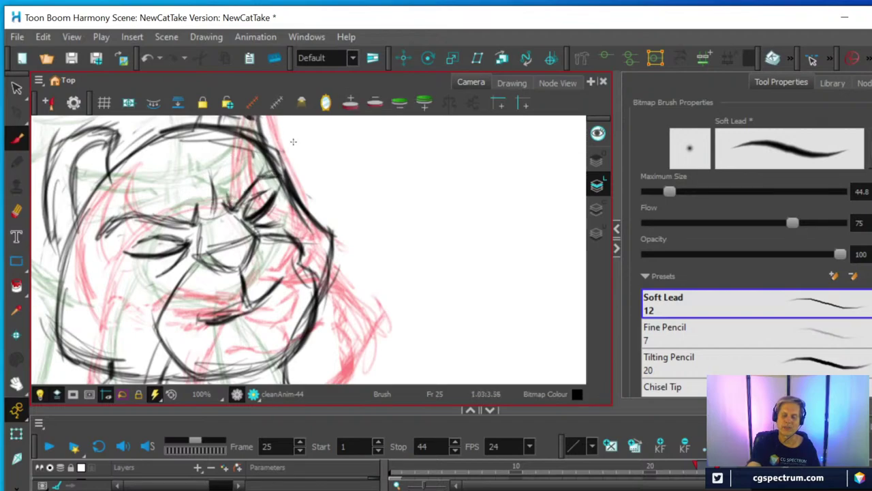
pyautogui.moveTo(230, 208)
pyautogui.mouseDown()
pyautogui.moveTo(258, 233)
pyautogui.moveTo(249, 240)
pyautogui.mouseUp()
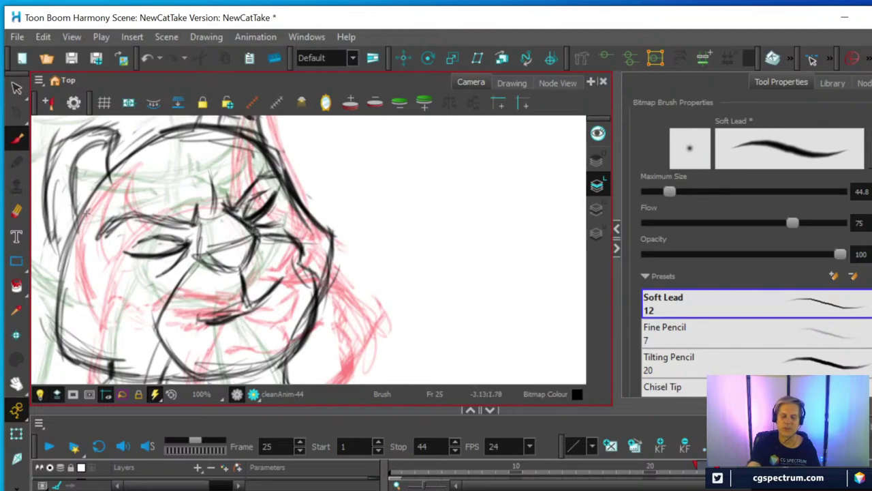
# Step: Erase the stray marks beside both eyes and redraw the wrinkle below the near eye's inner corner
pyautogui.hotkey('alt', 'e')
pyautogui.moveTo(271, 223); pyautogui.dragTo(259, 225)
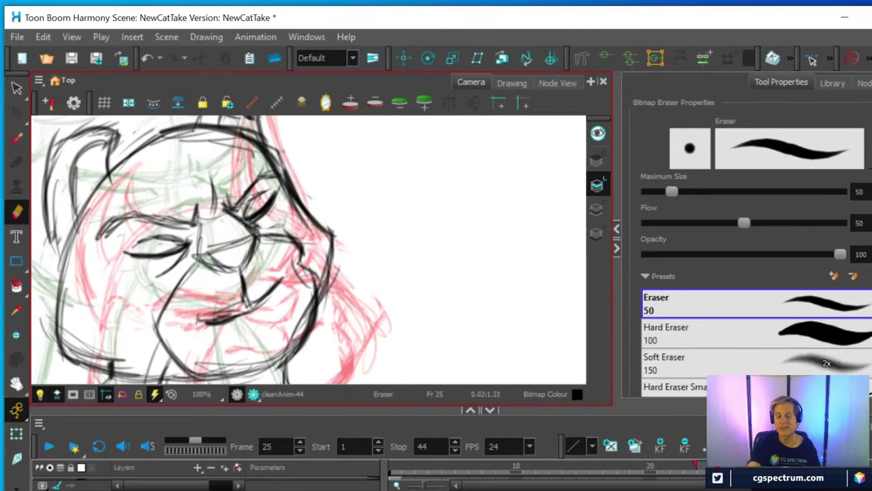
pyautogui.moveTo(158, 276); pyautogui.dragTo(181, 262)
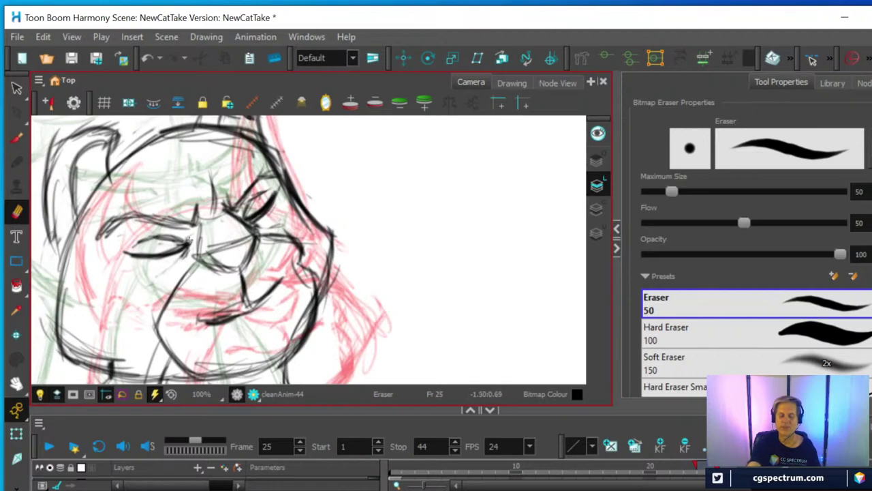
pyautogui.hotkey('alt', 'b')
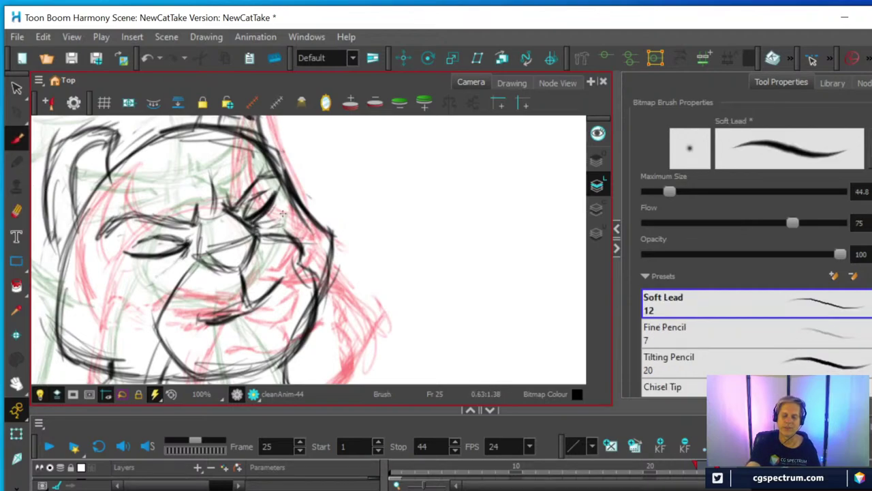
pyautogui.moveTo(186, 245); pyautogui.dragTo(166, 274)
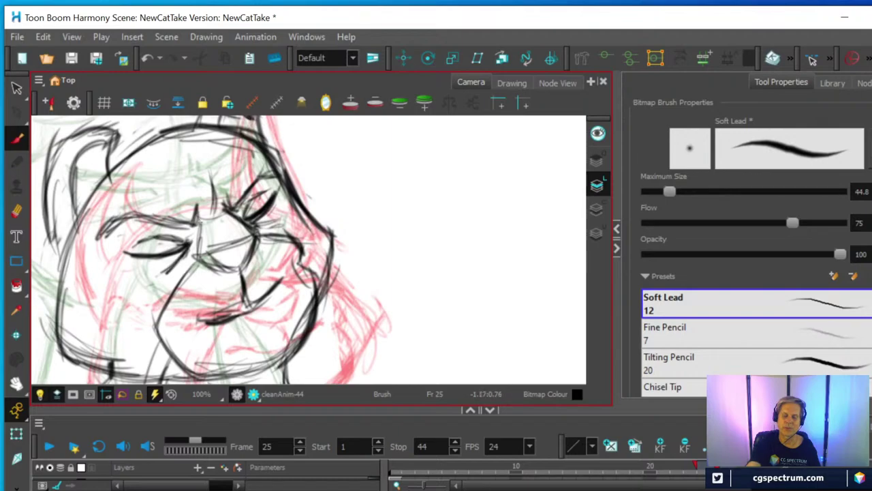
# Step: Darken the far cheek contour, the line below the nose and the mouth line
pyautogui.moveTo(266, 206)
pyautogui.mouseDown()
pyautogui.moveTo(273, 230)
pyautogui.moveTo(282, 219)
pyautogui.moveTo(337, 251)
pyautogui.moveTo(319, 311)
pyautogui.mouseUp()
pyautogui.moveTo(329, 271); pyautogui.dragTo(311, 333)
pyautogui.moveTo(336, 240)
pyautogui.mouseDown()
pyautogui.moveTo(308, 326)
pyautogui.moveTo(330, 286)
pyautogui.mouseUp()
pyautogui.moveTo(248, 295); pyautogui.dragTo(226, 317)
pyautogui.moveTo(241, 276)
pyautogui.mouseDown()
pyautogui.moveTo(237, 317)
pyautogui.moveTo(279, 288)
pyautogui.mouseUp()
pyautogui.moveTo(249, 312); pyautogui.dragTo(235, 314)
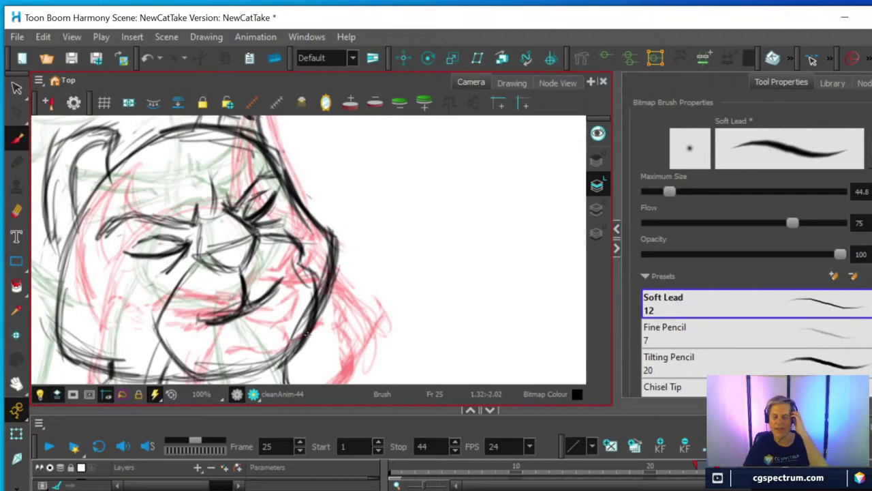
# Step: View the whole cat and flip repeatedly through frames 24 to 26 to compare the poses
pyautogui.scroll(-2, 324, 325)
pyautogui.scroll(-2, 324, 324)
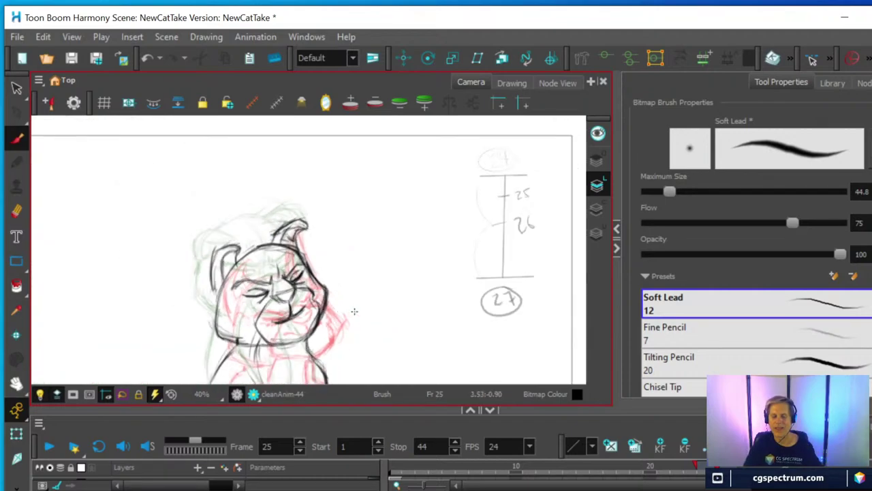
pyautogui.moveTo(358, 310); pyautogui.dragTo(376, 266)
pyautogui.scroll(-1, 377, 266)
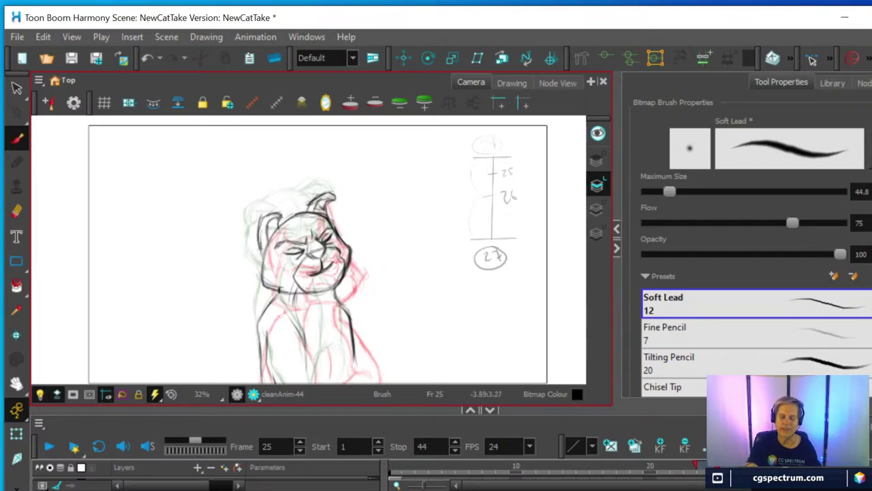
pyautogui.click(704, 469)
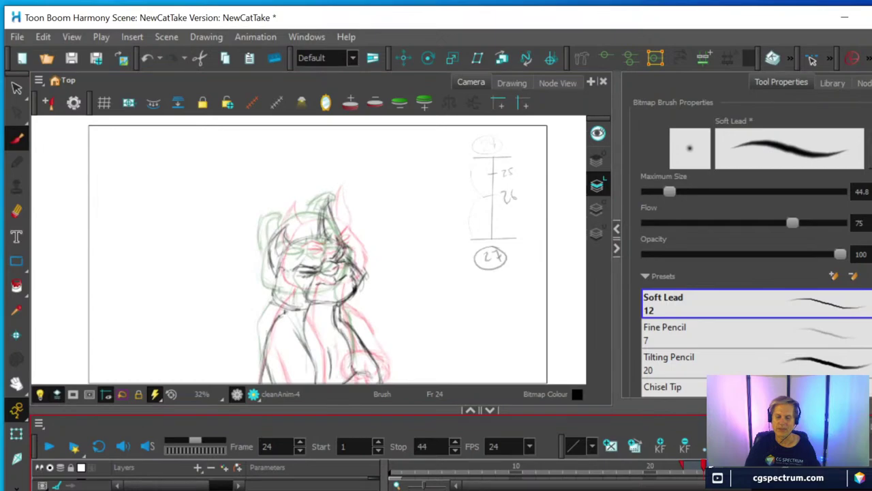
pyautogui.press('.')
pyautogui.press('.')
pyautogui.press(',')
pyautogui.press(',')
pyautogui.press('.')
pyautogui.press('.')
pyautogui.press(',')
pyautogui.press(',')
pyautogui.press('.')
pyautogui.press('2')
# Step: Erase the ends of the wide mouth on frame 25 and redraw it as a short, dark, pinched mouth
pyautogui.moveTo(370, 259); pyautogui.dragTo(334, 221)
pyautogui.scroll(2, 334, 221)
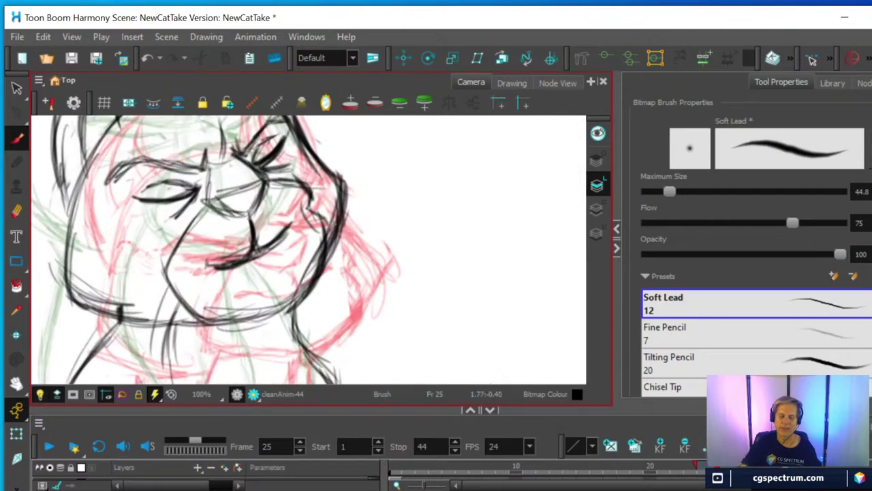
pyautogui.hotkey('alt', 'e')
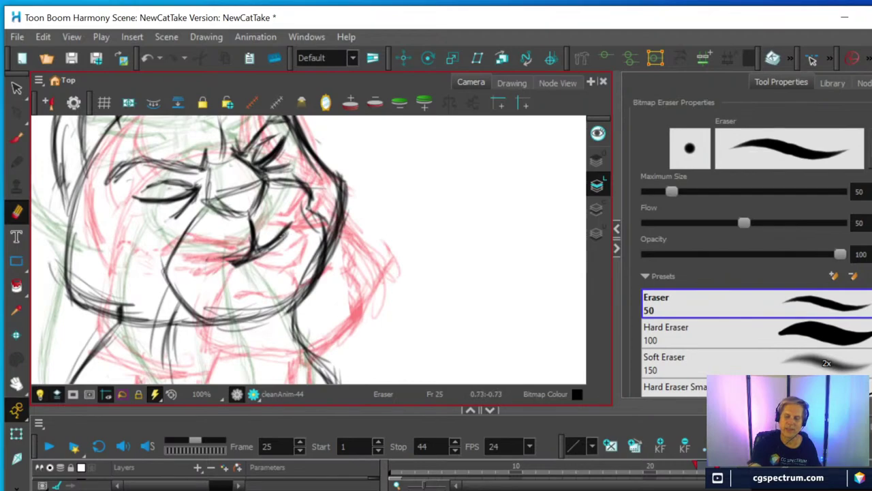
pyautogui.moveTo(282, 243)
pyautogui.mouseDown()
pyautogui.moveTo(286, 233)
pyautogui.moveTo(282, 244)
pyautogui.mouseUp()
pyautogui.click(17, 138)
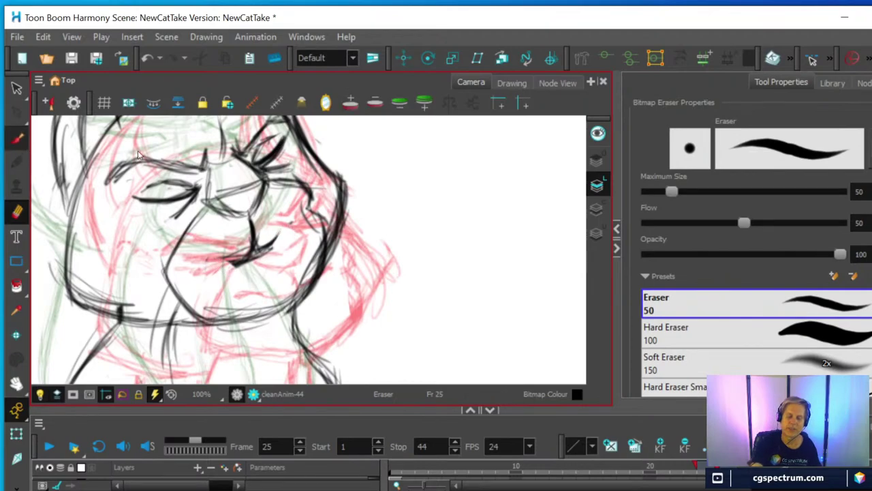
pyautogui.moveTo(234, 265); pyautogui.dragTo(274, 244)
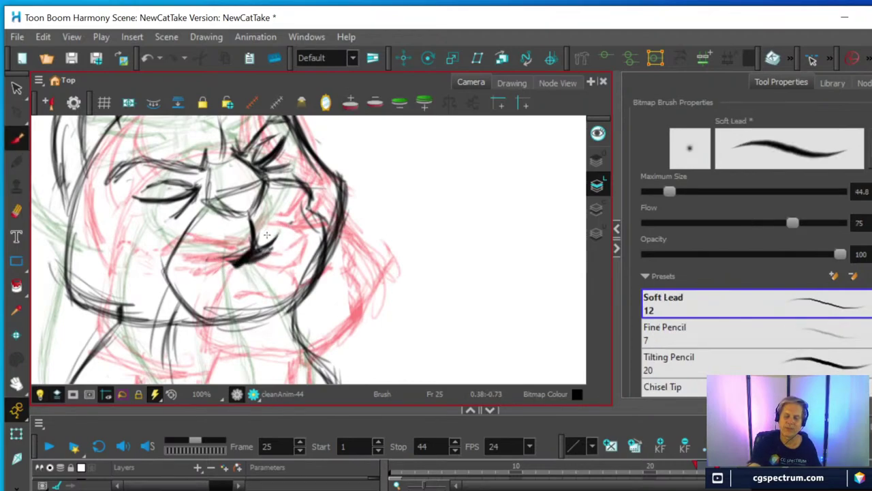
pyautogui.hotkey('alt', 'e')
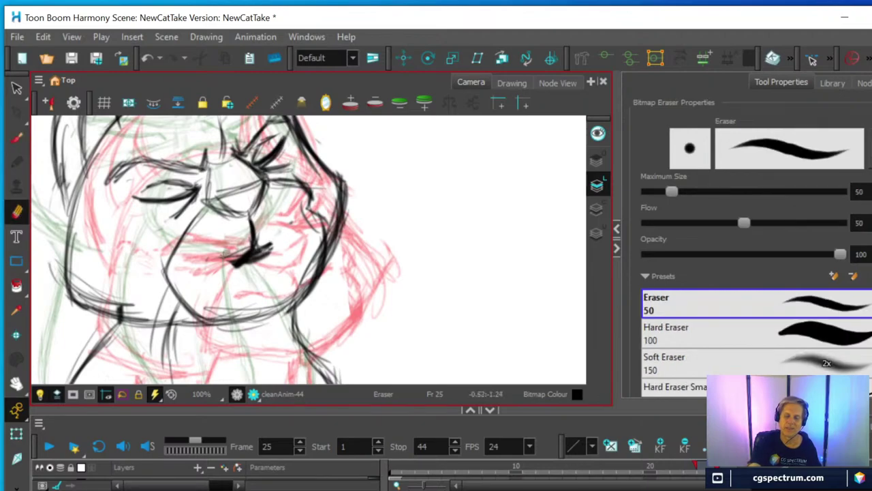
pyautogui.moveTo(226, 254)
pyautogui.mouseDown()
pyautogui.moveTo(236, 244)
pyautogui.moveTo(225, 246)
pyautogui.moveTo(225, 268)
pyautogui.moveTo(244, 270)
pyautogui.mouseUp()
pyautogui.moveTo(271, 242)
pyautogui.mouseDown()
pyautogui.moveTo(274, 255)
pyautogui.moveTo(239, 272)
pyautogui.moveTo(265, 248)
pyautogui.moveTo(231, 269)
pyautogui.moveTo(263, 255)
pyautogui.moveTo(248, 258)
pyautogui.mouseUp()
pyautogui.click(20, 139)
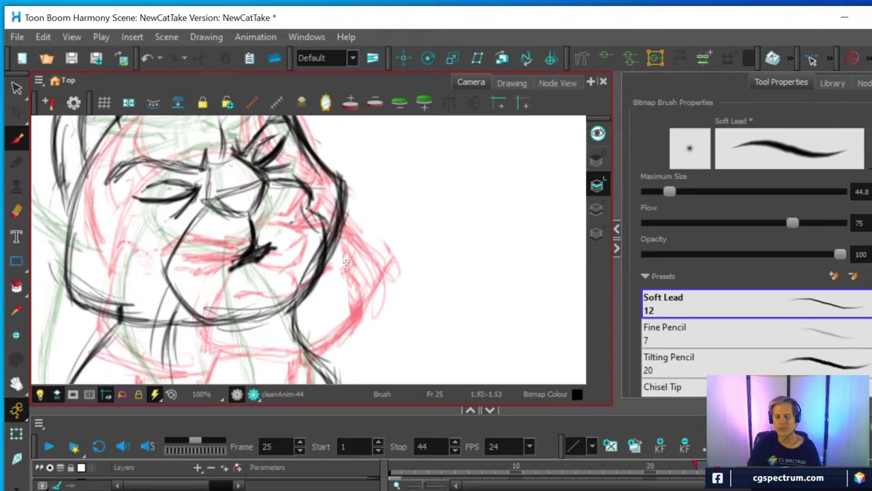
# Step: Erase the excess line inside the far cheek beside the muzzle
pyautogui.scroll(-1, 345, 261)
pyautogui.hotkey('alt', 'e')
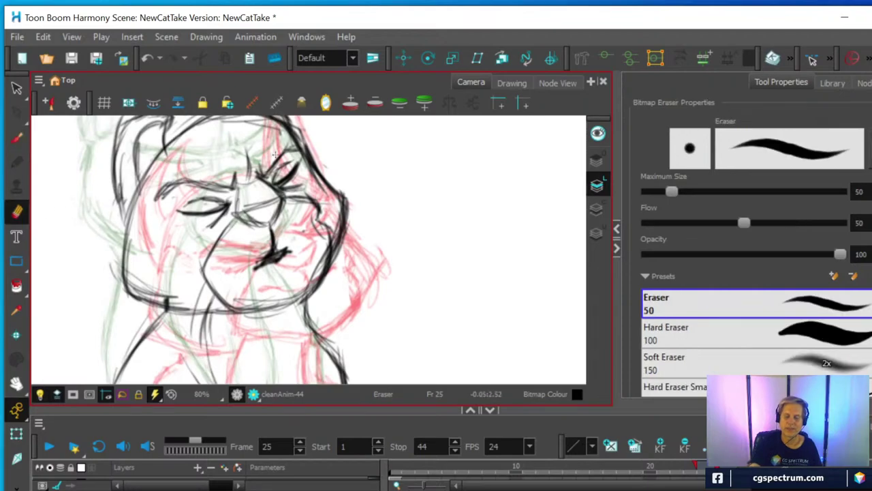
pyautogui.moveTo(308, 221)
pyautogui.mouseDown()
pyautogui.moveTo(318, 235)
pyautogui.moveTo(330, 215)
pyautogui.moveTo(308, 226)
pyautogui.moveTo(309, 211)
pyautogui.mouseUp()
pyautogui.scroll(-3, 293, 236)
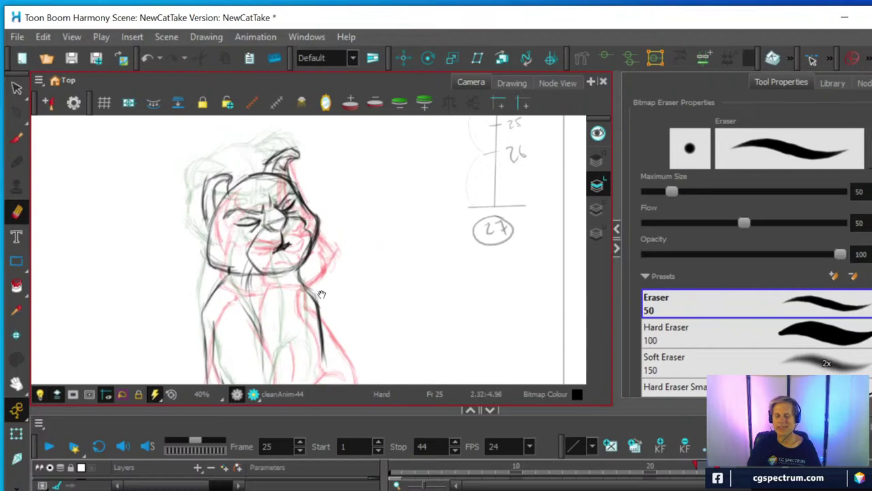
# Step: Rough out an enlarged angry eye area with brow shape, eye-line guides and a curved centre line in the space beside the cat
pyautogui.moveTo(367, 290); pyautogui.dragTo(347, 304)
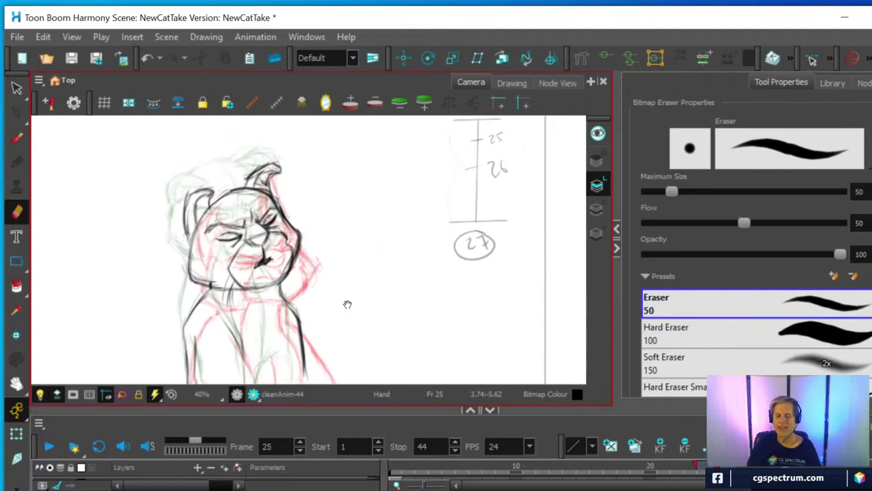
pyautogui.click(17, 137)
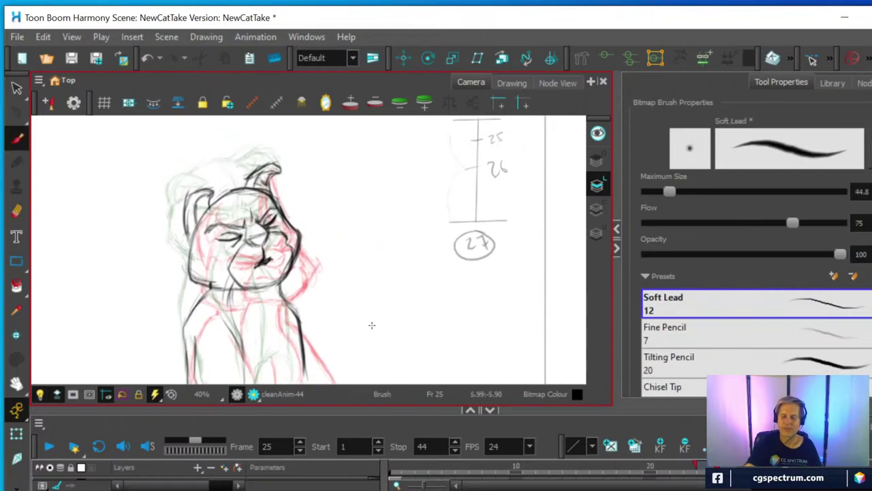
pyautogui.moveTo(371, 332)
pyautogui.mouseDown()
pyautogui.moveTo(494, 273)
pyautogui.moveTo(484, 303)
pyautogui.moveTo(490, 353)
pyautogui.moveTo(445, 340)
pyautogui.moveTo(386, 360)
pyautogui.moveTo(359, 306)
pyautogui.moveTo(384, 358)
pyautogui.moveTo(373, 271)
pyautogui.moveTo(399, 270)
pyautogui.moveTo(420, 299)
pyautogui.moveTo(489, 276)
pyautogui.moveTo(484, 329)
pyautogui.moveTo(422, 357)
pyautogui.mouseUp()
pyautogui.moveTo(345, 333)
pyautogui.mouseDown()
pyautogui.moveTo(497, 324)
pyautogui.moveTo(367, 334)
pyautogui.moveTo(495, 325)
pyautogui.mouseUp()
pyautogui.moveTo(326, 314); pyautogui.dragTo(489, 315)
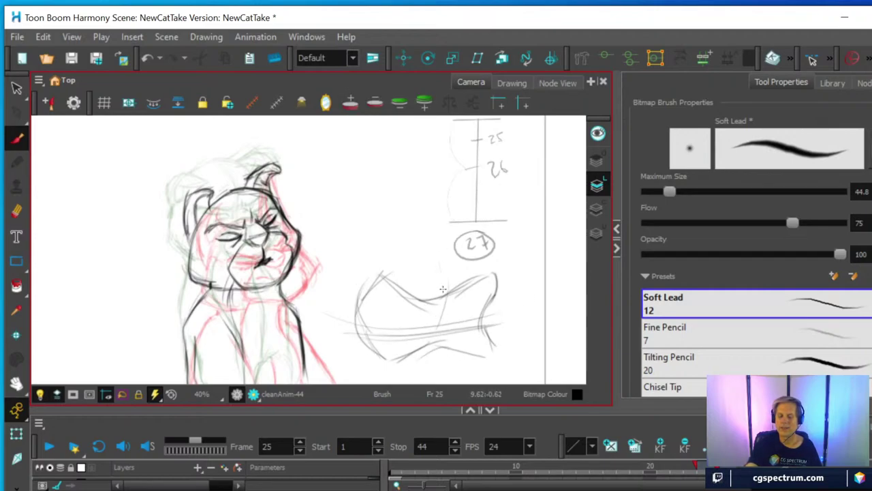
pyautogui.moveTo(434, 242)
pyautogui.mouseDown()
pyautogui.moveTo(442, 327)
pyautogui.moveTo(478, 310)
pyautogui.moveTo(460, 314)
pyautogui.mouseUp()
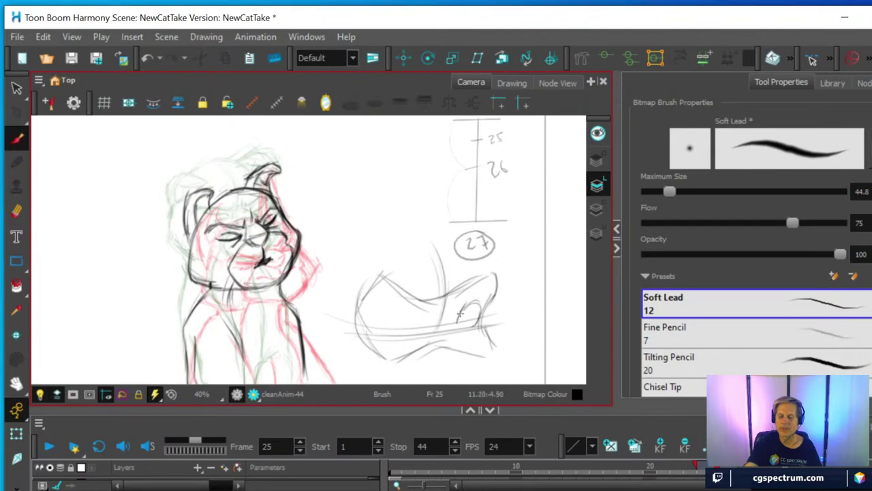
# Step: Add round eyes with small pupils and a nose to the enlarged face sketch
pyautogui.moveTo(381, 330)
pyautogui.mouseDown()
pyautogui.moveTo(403, 311)
pyautogui.moveTo(406, 331)
pyautogui.mouseUp()
pyautogui.moveTo(390, 308)
pyautogui.mouseDown()
pyautogui.moveTo(405, 330)
pyautogui.moveTo(381, 331)
pyautogui.moveTo(406, 319)
pyautogui.moveTo(395, 336)
pyautogui.moveTo(417, 332)
pyautogui.moveTo(379, 335)
pyautogui.moveTo(395, 328)
pyautogui.moveTo(394, 307)
pyautogui.moveTo(382, 336)
pyautogui.moveTo(379, 330)
pyautogui.moveTo(407, 338)
pyautogui.moveTo(399, 314)
pyautogui.moveTo(377, 319)
pyautogui.moveTo(407, 315)
pyautogui.mouseUp()
pyautogui.moveTo(466, 315)
pyautogui.mouseDown()
pyautogui.moveTo(482, 302)
pyautogui.moveTo(468, 327)
pyautogui.mouseUp()
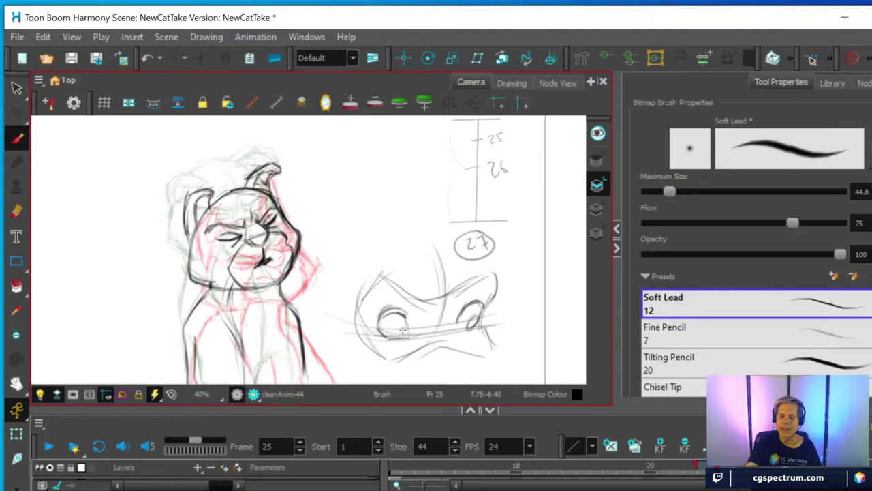
pyautogui.moveTo(401, 339)
pyautogui.mouseDown()
pyautogui.moveTo(408, 333)
pyautogui.moveTo(451, 363)
pyautogui.moveTo(465, 353)
pyautogui.mouseUp()
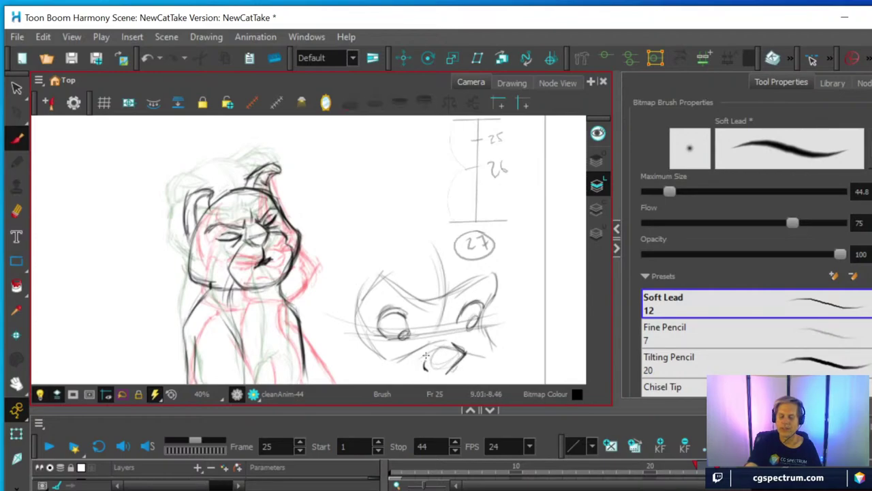
# Step: Darken the slanted brows, pupils, far eyelid and nose of the enlarged face sketch
pyautogui.moveTo(360, 305)
pyautogui.mouseDown()
pyautogui.moveTo(382, 278)
pyautogui.moveTo(409, 294)
pyautogui.mouseUp()
pyautogui.moveTo(368, 292)
pyautogui.mouseDown()
pyautogui.moveTo(429, 303)
pyautogui.moveTo(387, 282)
pyautogui.mouseUp()
pyautogui.moveTo(487, 271)
pyautogui.mouseDown()
pyautogui.moveTo(458, 292)
pyautogui.moveTo(496, 273)
pyautogui.moveTo(498, 296)
pyautogui.moveTo(468, 329)
pyautogui.moveTo(475, 318)
pyautogui.mouseUp()
pyautogui.moveTo(402, 338)
pyautogui.mouseDown()
pyautogui.moveTo(394, 300)
pyautogui.moveTo(396, 317)
pyautogui.moveTo(376, 331)
pyautogui.mouseUp()
pyautogui.moveTo(376, 331)
pyautogui.mouseDown()
pyautogui.moveTo(395, 314)
pyautogui.moveTo(405, 320)
pyautogui.mouseUp()
pyautogui.moveTo(464, 316); pyautogui.dragTo(478, 307)
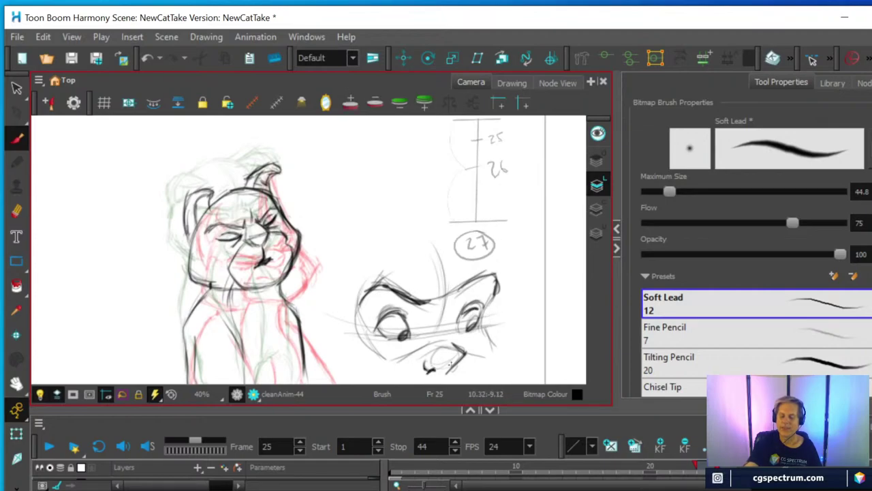
pyautogui.moveTo(458, 368)
pyautogui.mouseDown()
pyautogui.moveTo(467, 356)
pyautogui.moveTo(458, 372)
pyautogui.mouseUp()
pyautogui.moveTo(461, 322); pyautogui.dragTo(481, 306)
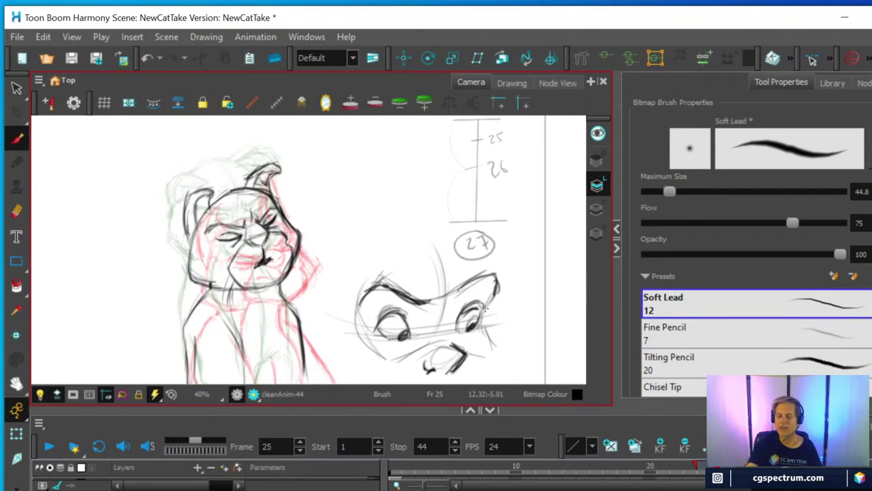
# Step: Erase and redraw the far eye's pupil in the enlarged sketch, and add short lines under both eyes
pyautogui.hotkey('alt', 'e')
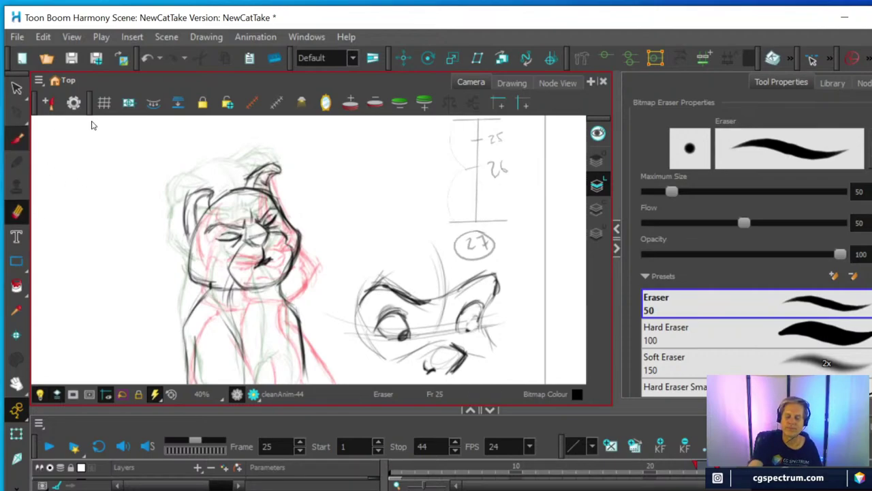
pyautogui.hotkey('alt', 'b')
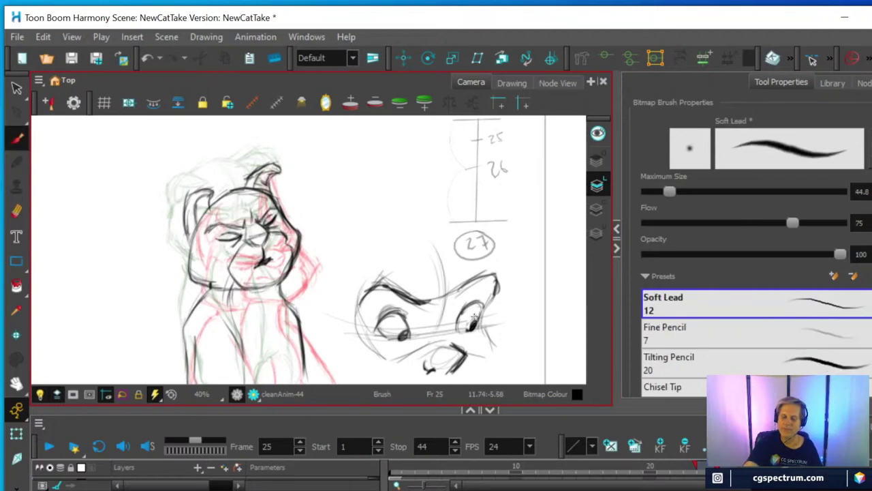
pyautogui.moveTo(475, 322); pyautogui.dragTo(466, 340)
pyautogui.moveTo(404, 343); pyautogui.dragTo(387, 355)
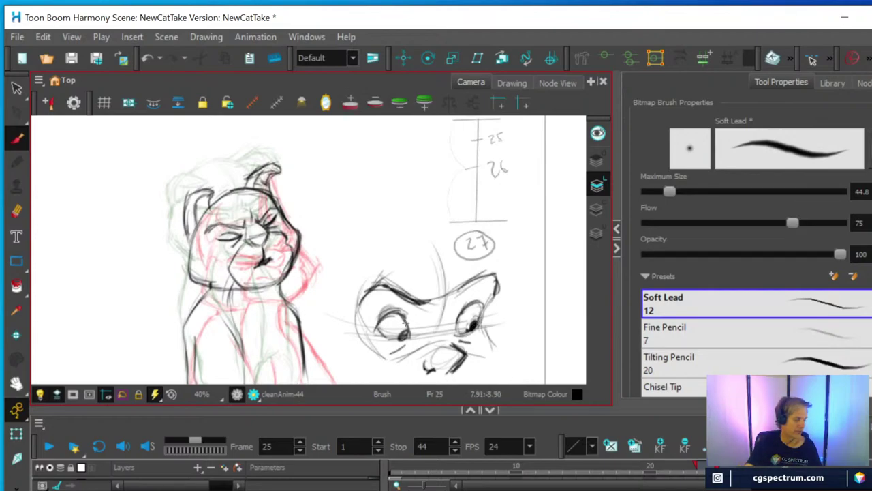
# Step: Cut out and delete the enlarged face sketch, including the leftover piece of its centre line
pyautogui.moveTo(17, 88)
pyautogui.mouseDown()
pyautogui.moveTo(41, 87)
pyautogui.moveTo(73, 106)
pyautogui.mouseUp()
pyautogui.moveTo(353, 356)
pyautogui.mouseDown()
pyautogui.moveTo(345, 274)
pyautogui.moveTo(413, 250)
pyautogui.moveTo(507, 267)
pyautogui.moveTo(514, 332)
pyautogui.moveTo(478, 373)
pyautogui.moveTo(408, 381)
pyautogui.moveTo(346, 351)
pyautogui.mouseUp()
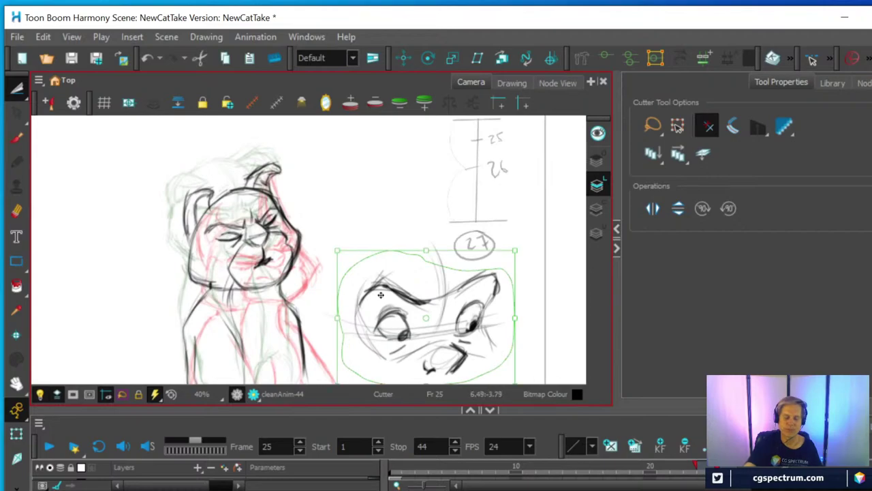
pyautogui.press('Delete')
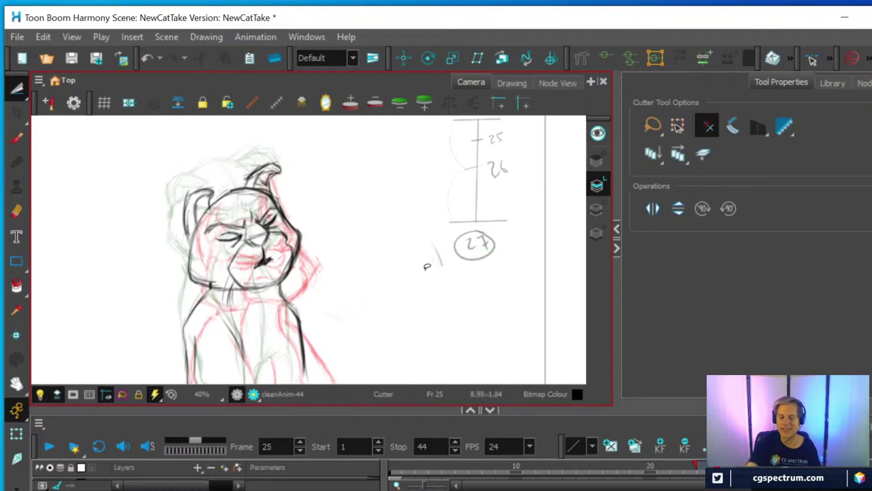
pyautogui.moveTo(427, 278)
pyautogui.mouseDown()
pyautogui.moveTo(417, 224)
pyautogui.moveTo(454, 271)
pyautogui.moveTo(409, 279)
pyautogui.mouseUp()
pyautogui.press('Delete')
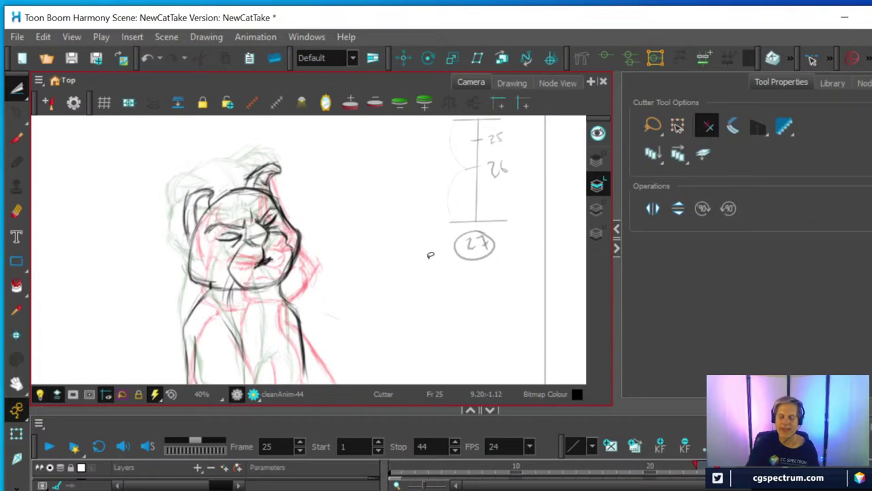
# Step: Draw the inner contour of the far arm on frame 25, from below the chin down toward the bottom frame line
pyautogui.moveTo(371, 298); pyautogui.dragTo(399, 218)
pyautogui.press('2')
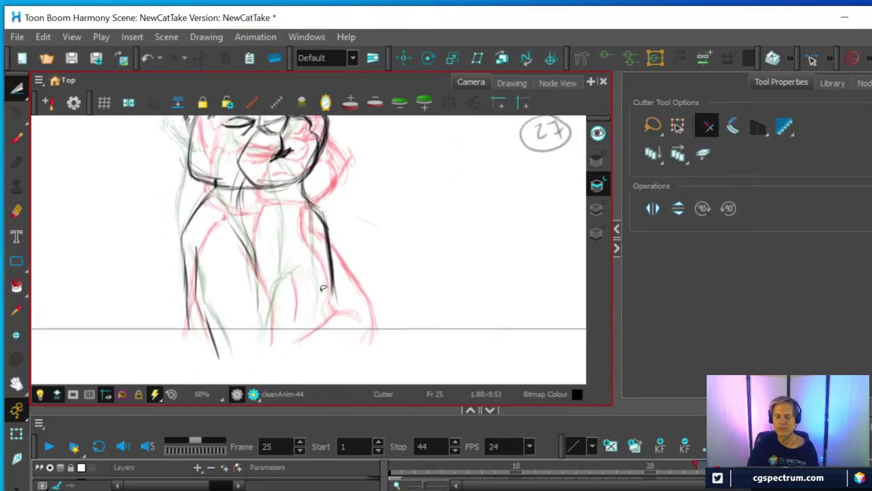
pyautogui.scroll(1, 323, 289)
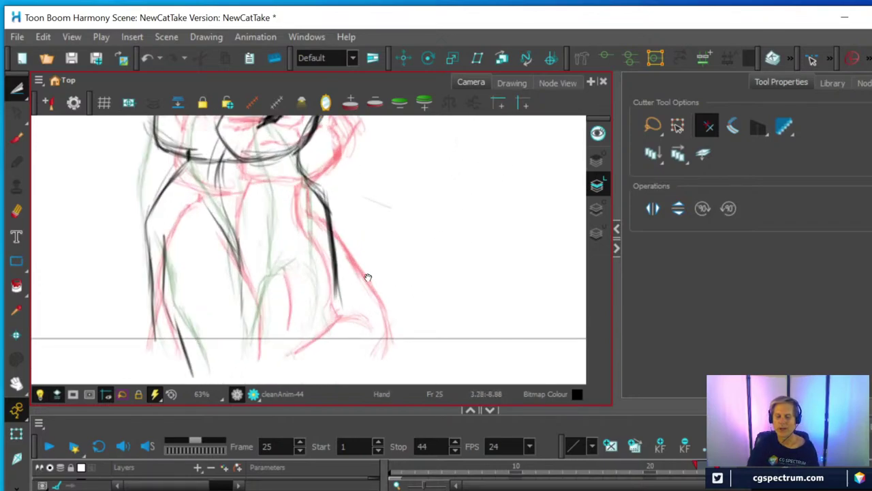
pyautogui.moveTo(370, 279); pyautogui.dragTo(366, 294)
pyautogui.hotkey('alt', 'b')
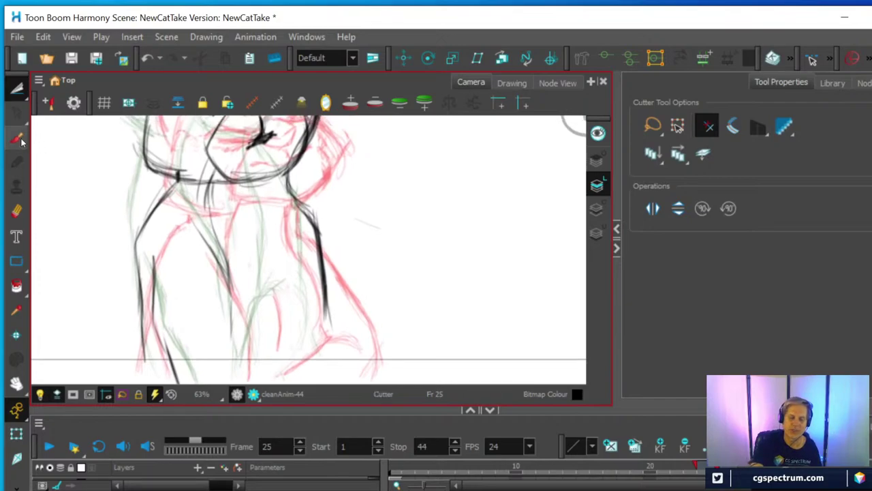
pyautogui.moveTo(291, 224)
pyautogui.mouseDown()
pyautogui.moveTo(302, 251)
pyautogui.moveTo(308, 351)
pyautogui.mouseUp()
pyautogui.moveTo(287, 203); pyautogui.dragTo(293, 255)
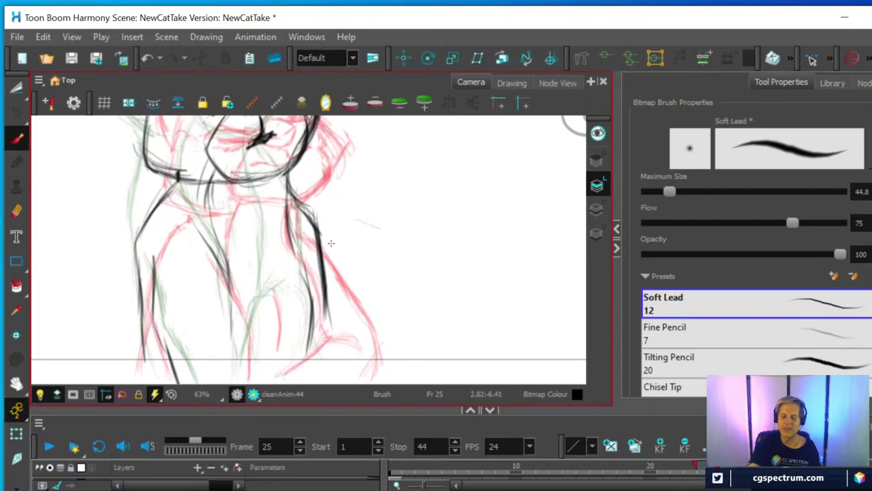
# Step: Draw the outer contour of the far arm, running down from the shoulder to the elbow and back inward below it
pyautogui.moveTo(318, 238)
pyautogui.mouseDown()
pyautogui.moveTo(353, 314)
pyautogui.moveTo(355, 359)
pyautogui.mouseUp()
pyautogui.moveTo(361, 321); pyautogui.dragTo(338, 379)
pyautogui.moveTo(344, 274); pyautogui.dragTo(351, 300)
pyautogui.moveTo(330, 248)
pyautogui.mouseDown()
pyautogui.moveTo(362, 330)
pyautogui.moveTo(341, 366)
pyautogui.mouseUp()
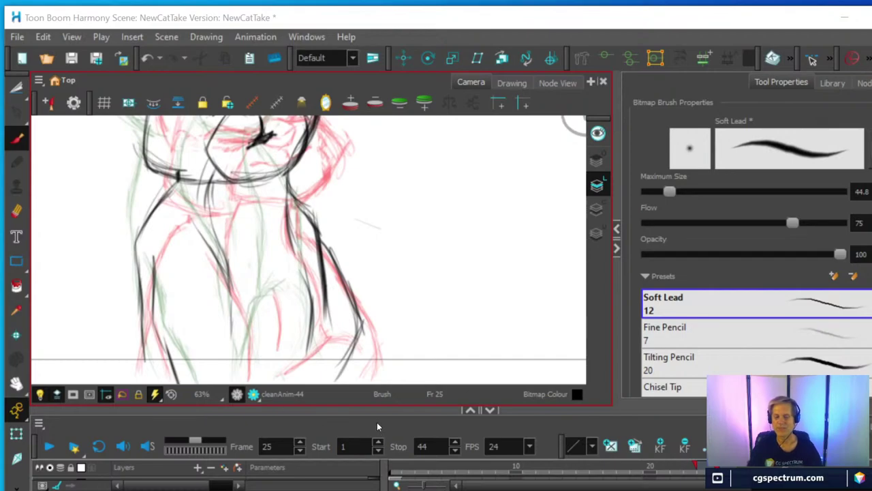
# Step: Turn off the onion skin, show the whole camera frame and play the animation in a loop
pyautogui.scroll(-2, 382, 222)
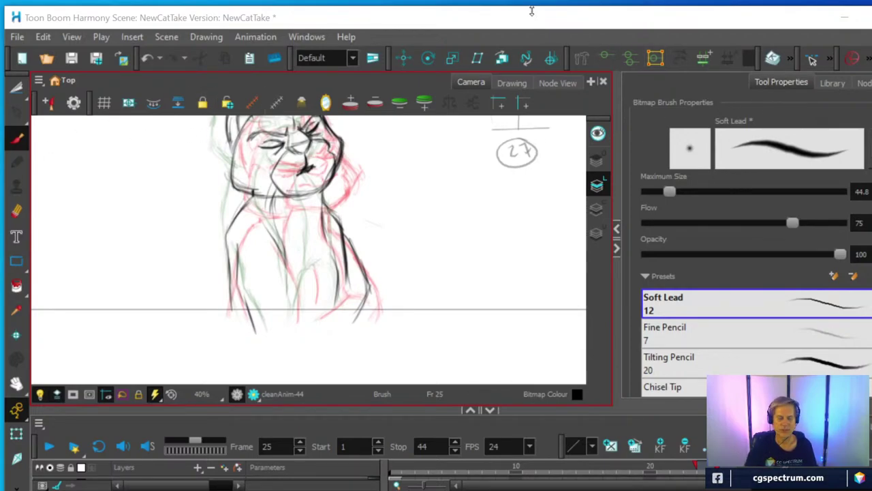
pyautogui.hotkey('alt', 'o')
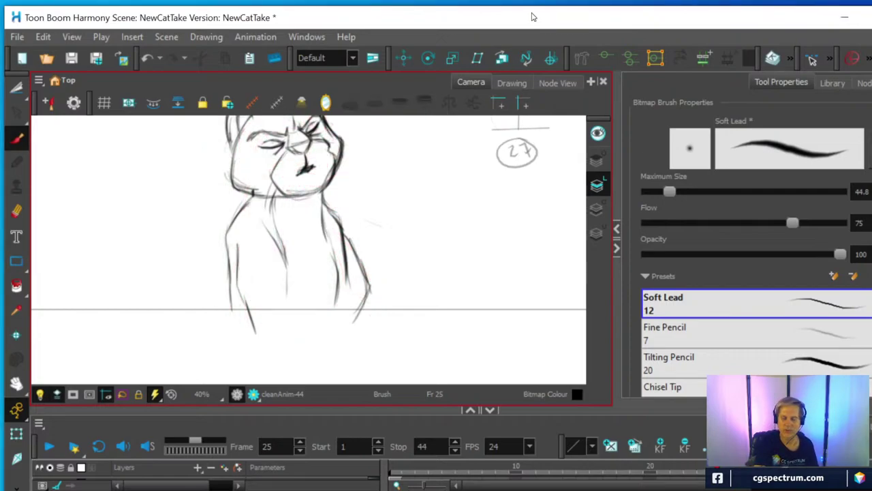
pyautogui.press('1')
pyautogui.press('space')
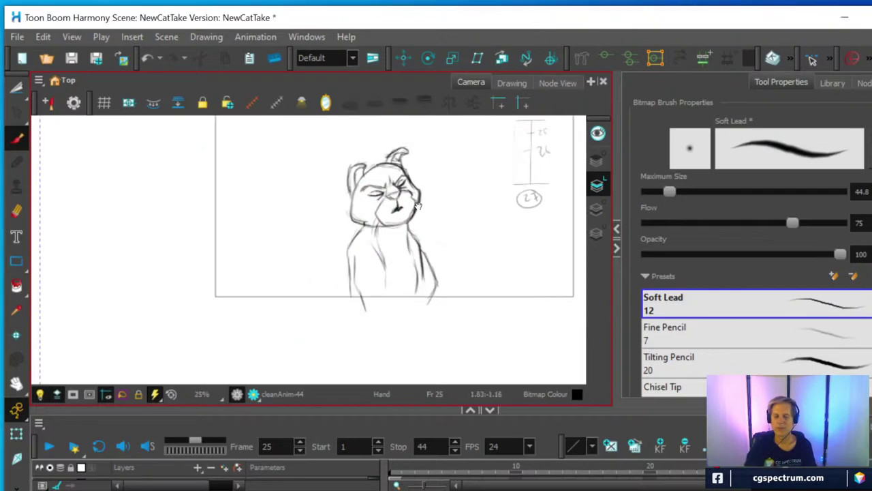
pyautogui.moveTo(417, 206); pyautogui.dragTo(308, 252)
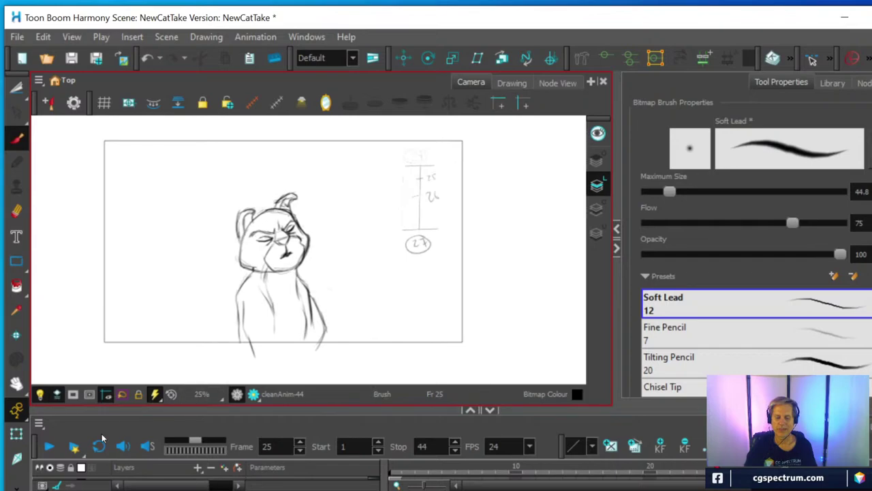
pyautogui.click(99, 447)
pyautogui.click(50, 446)
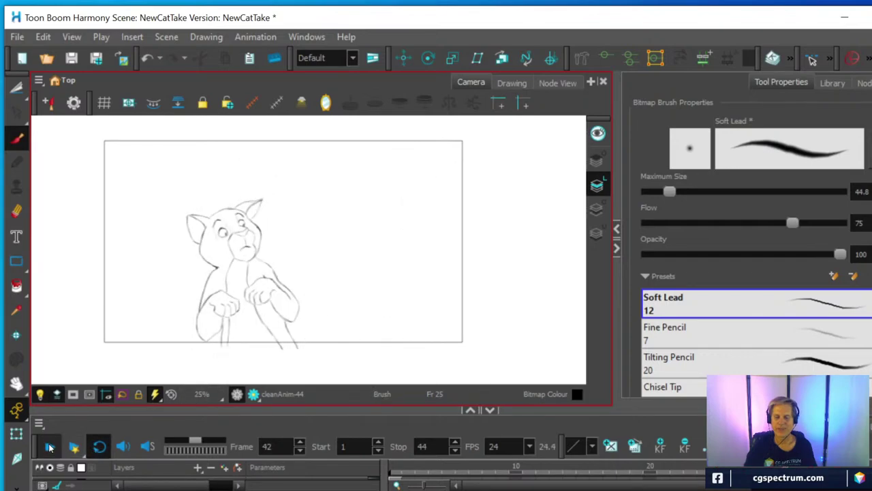